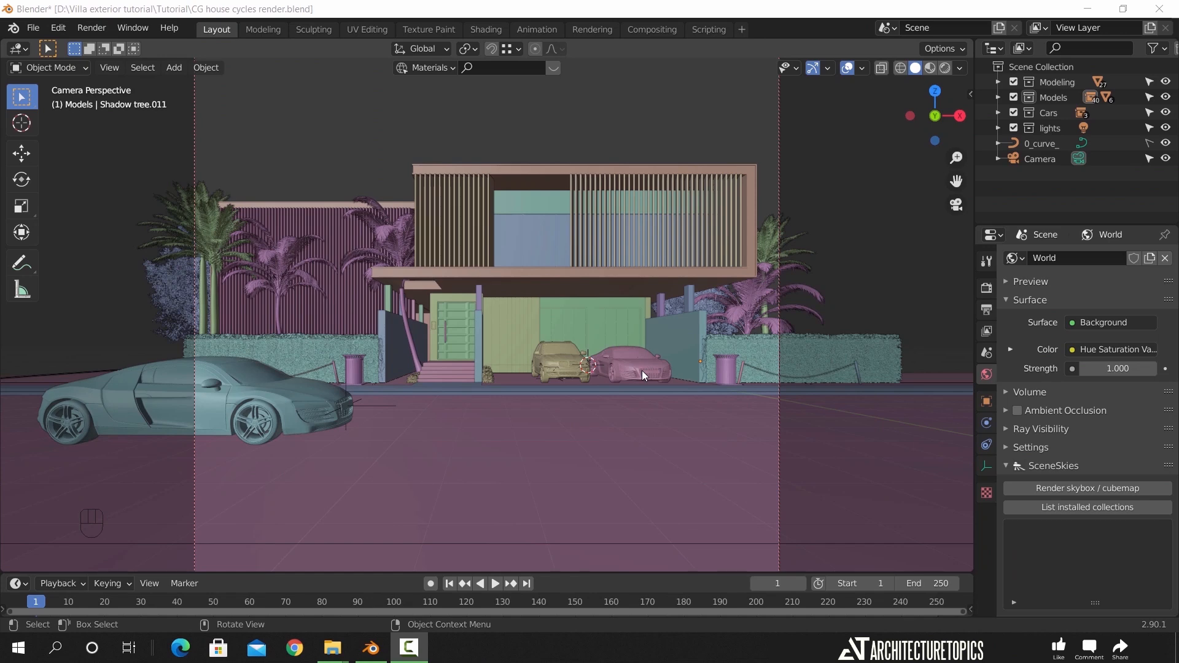
# Switch the viewport to material preview, focus on the garage window wall, and open its wall material for editing
pyautogui.click(929, 68)
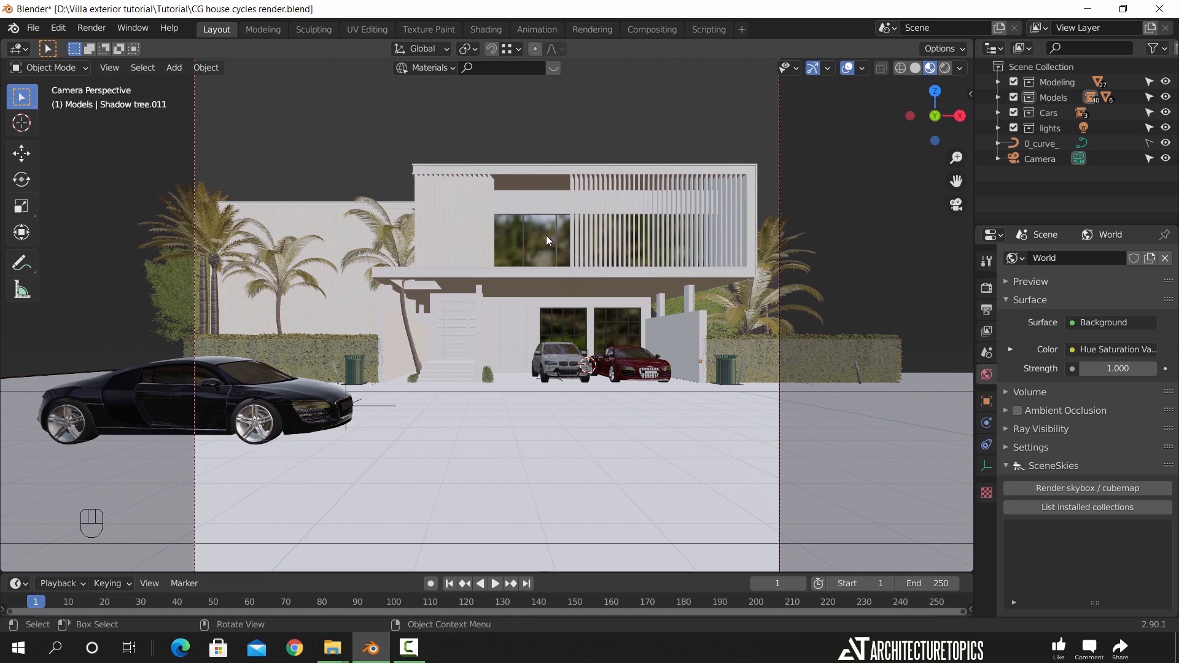
pyautogui.click(589, 308)
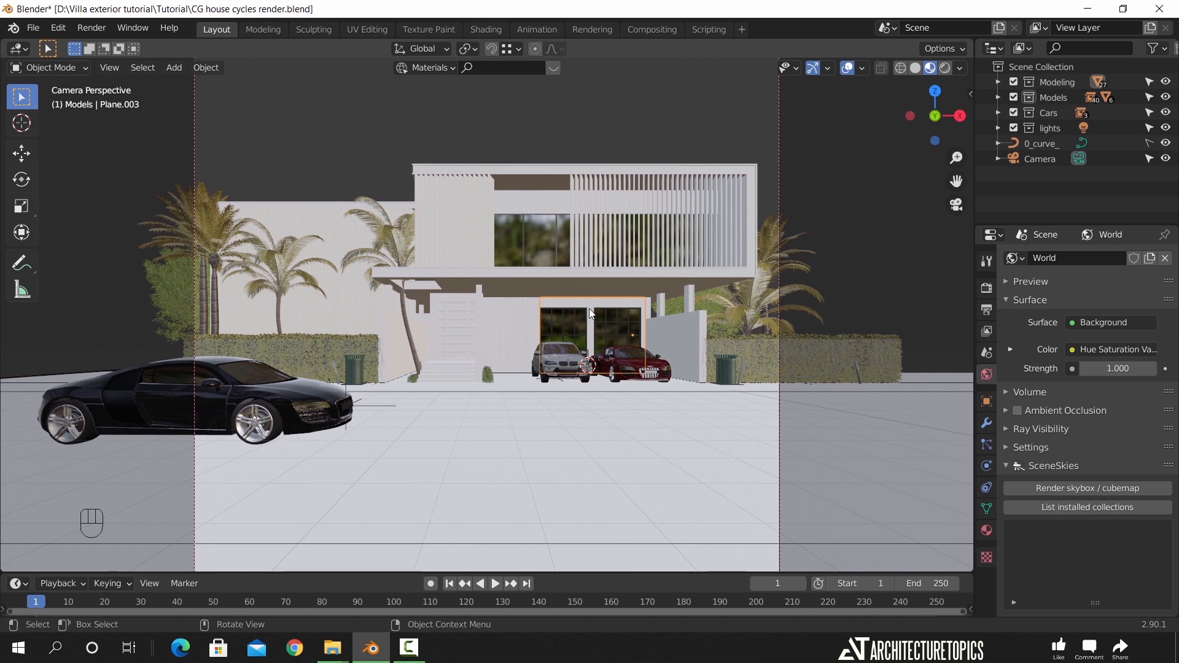
pyautogui.press('KP_Decimal')
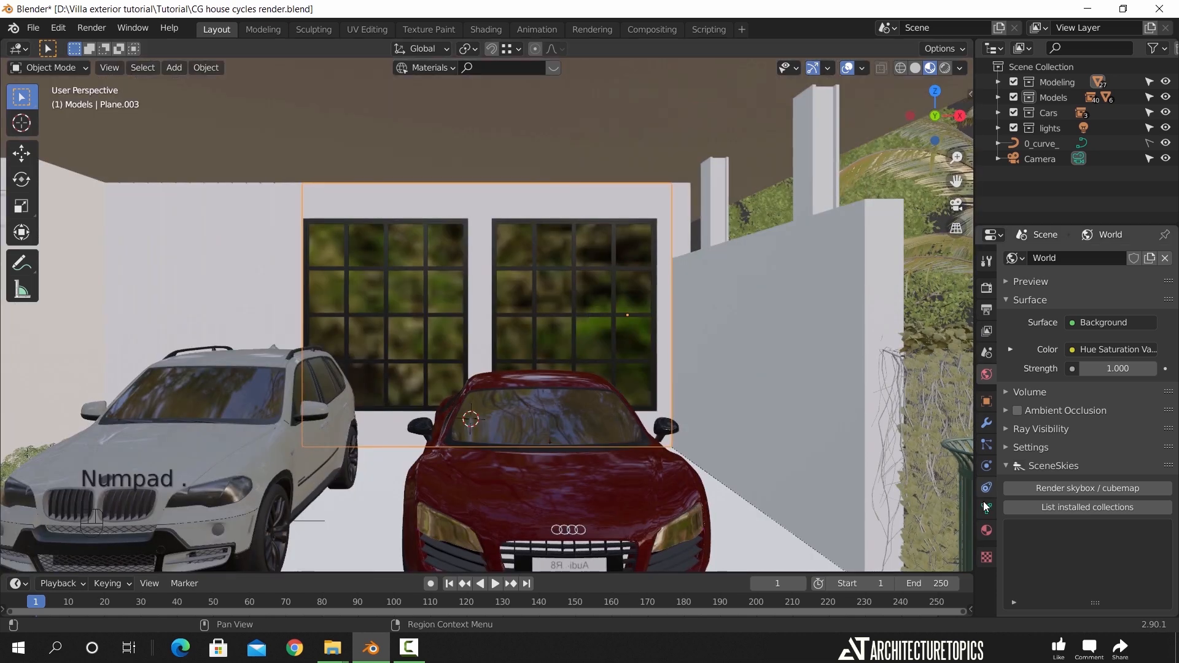
pyautogui.click(987, 530)
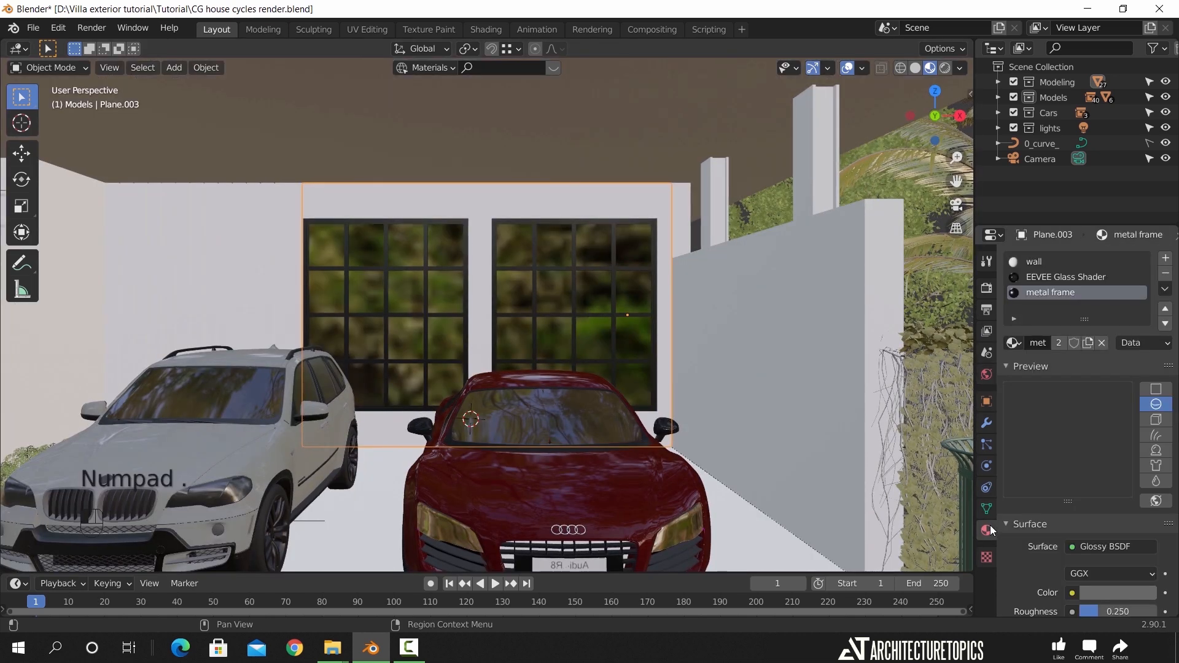
pyautogui.click(1047, 264)
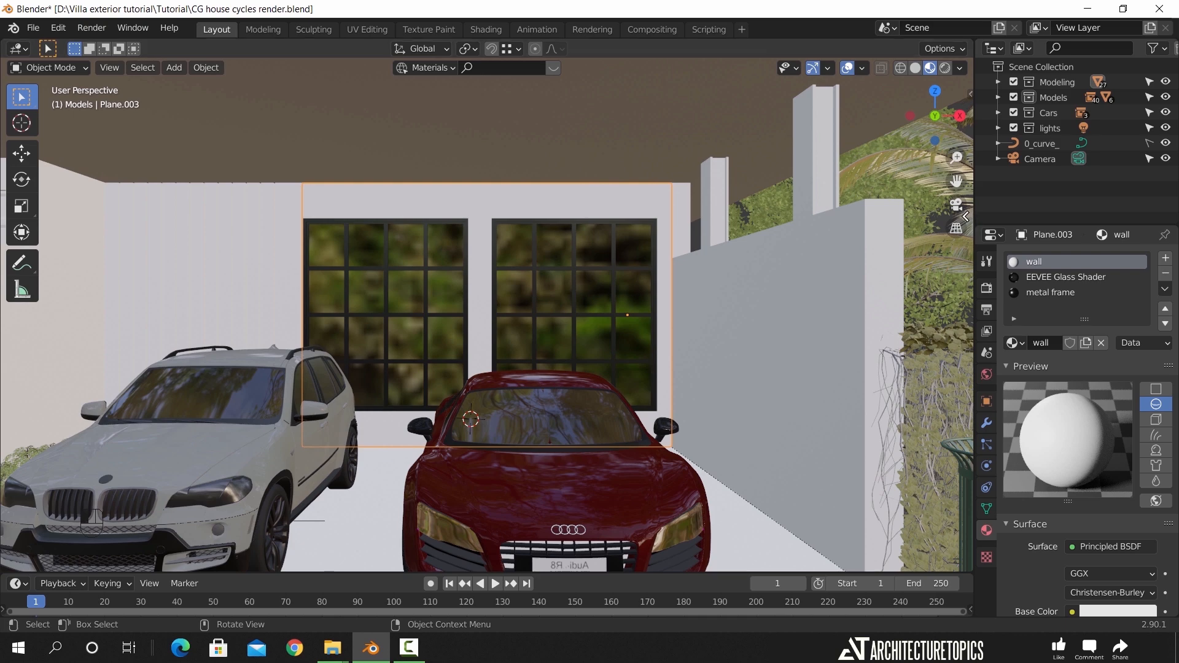
pyautogui.moveTo(975, 211); pyautogui.dragTo(935, 211)
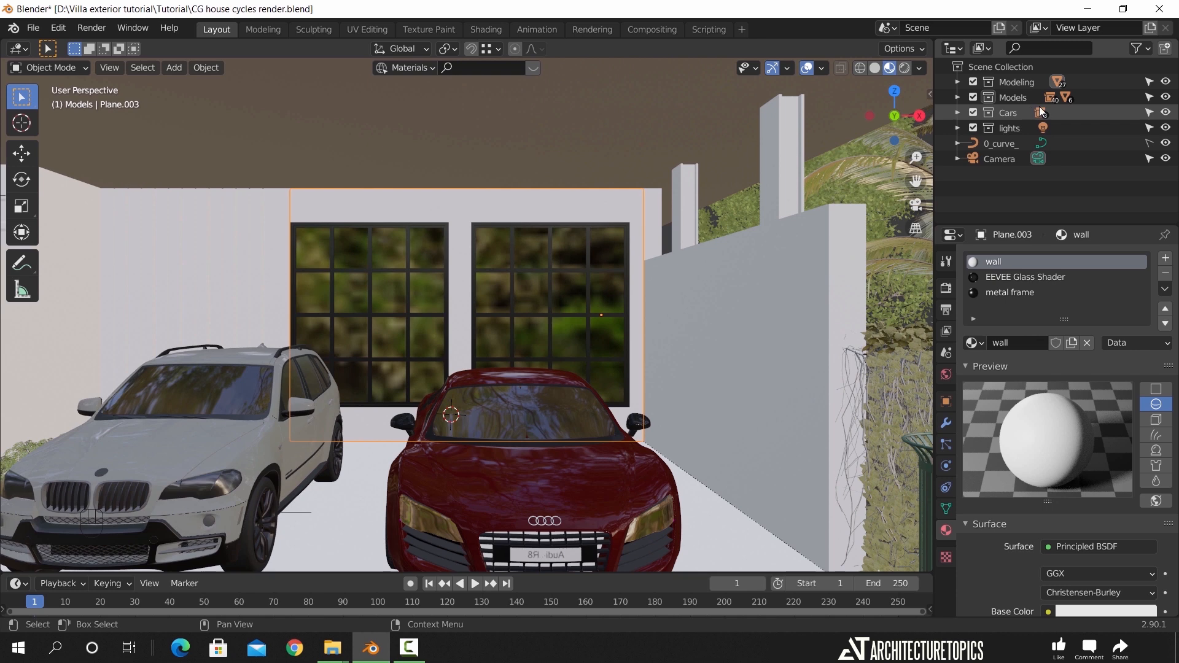
# Hide the Models and Cars collections and the 0_curve_ object, and overlay wireframes on the viewport geometry
pyautogui.click(1166, 97)
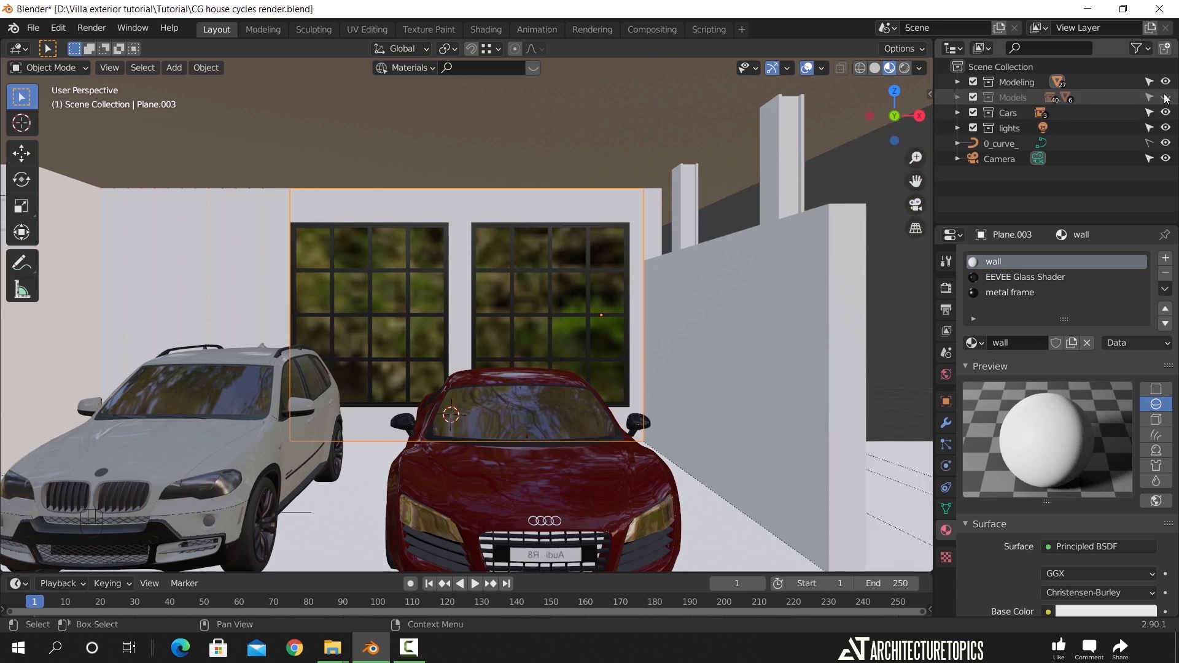
pyautogui.click(1166, 143)
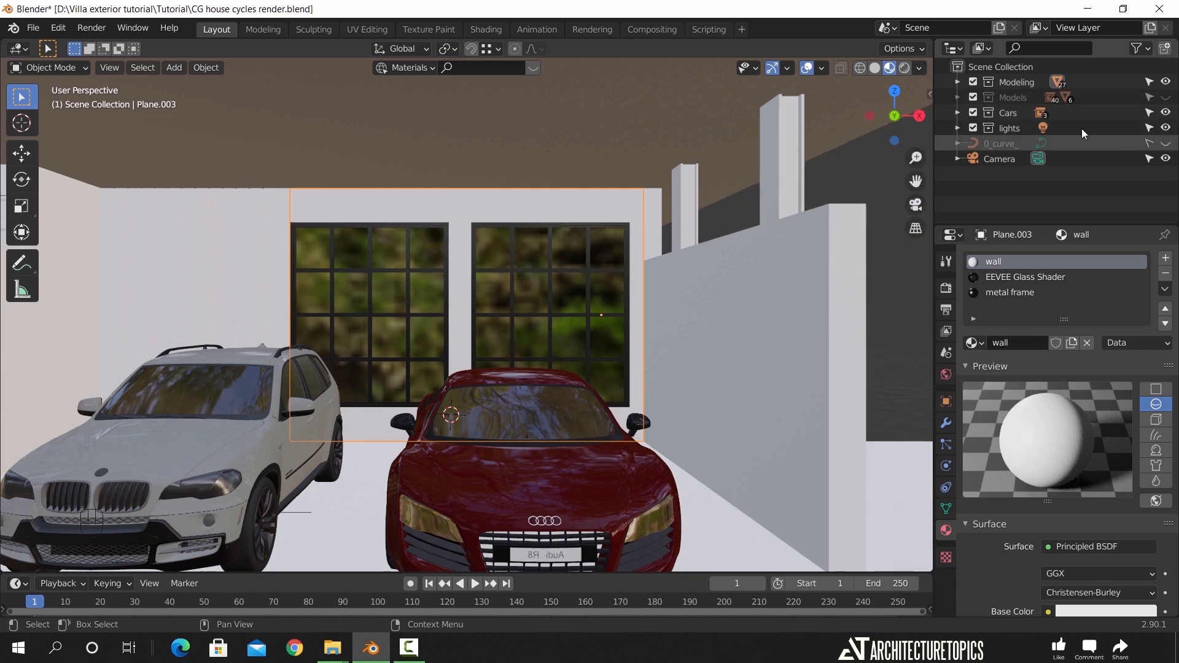
pyautogui.click(822, 68)
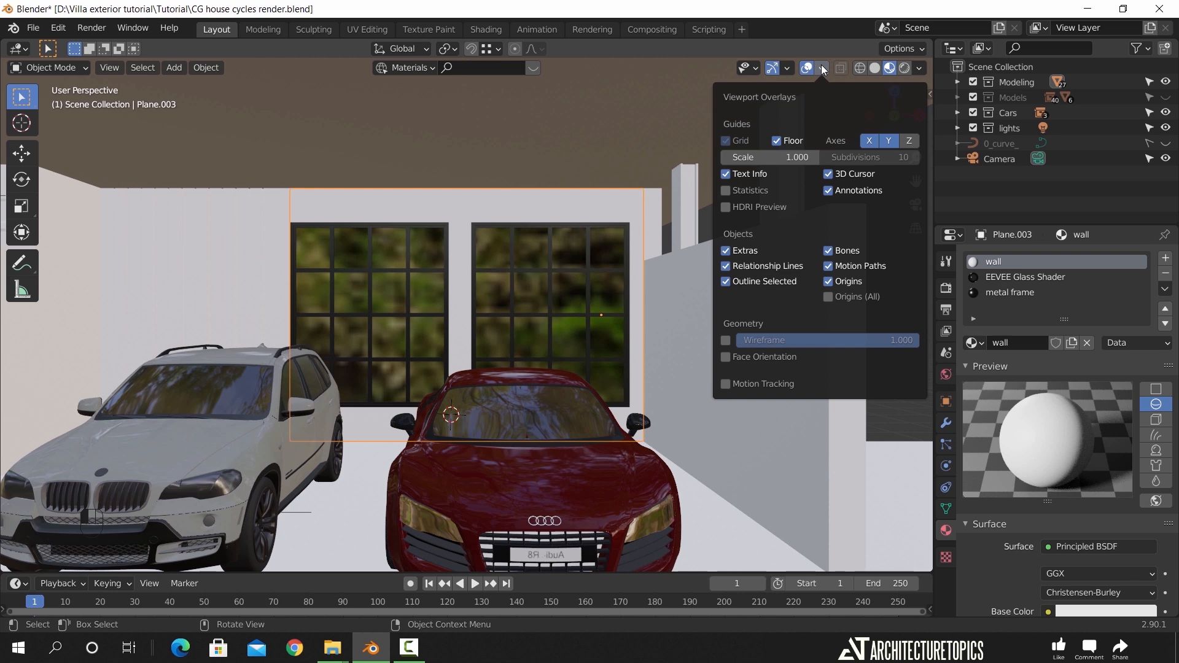
pyautogui.click(725, 340)
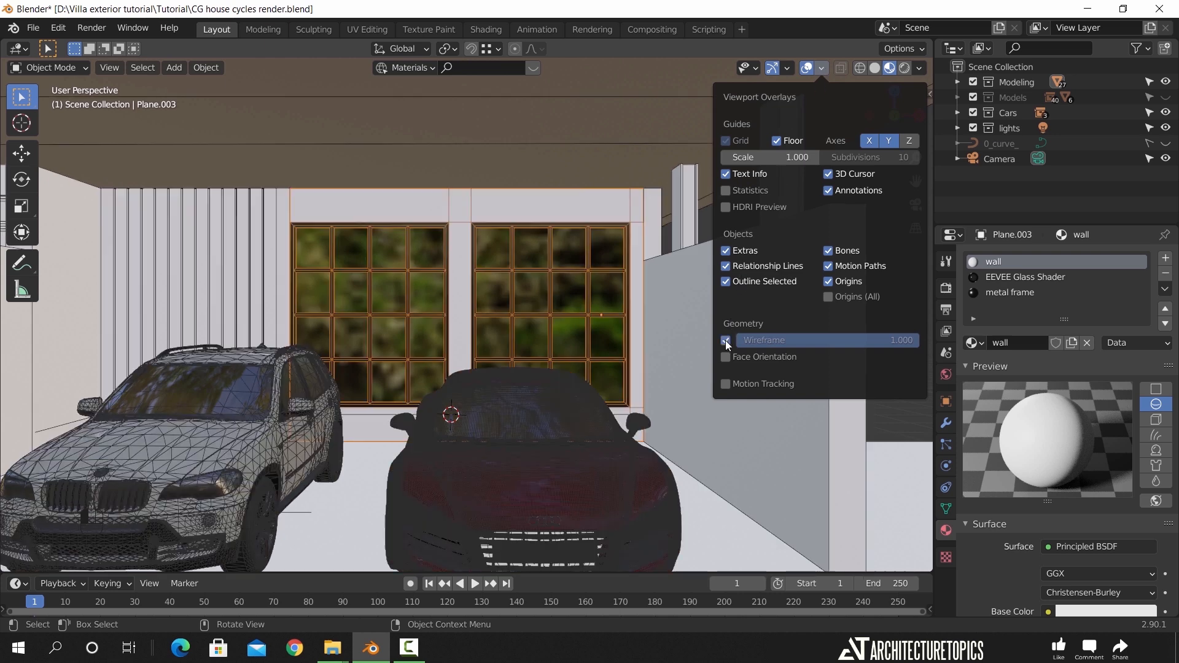
pyautogui.click(822, 67)
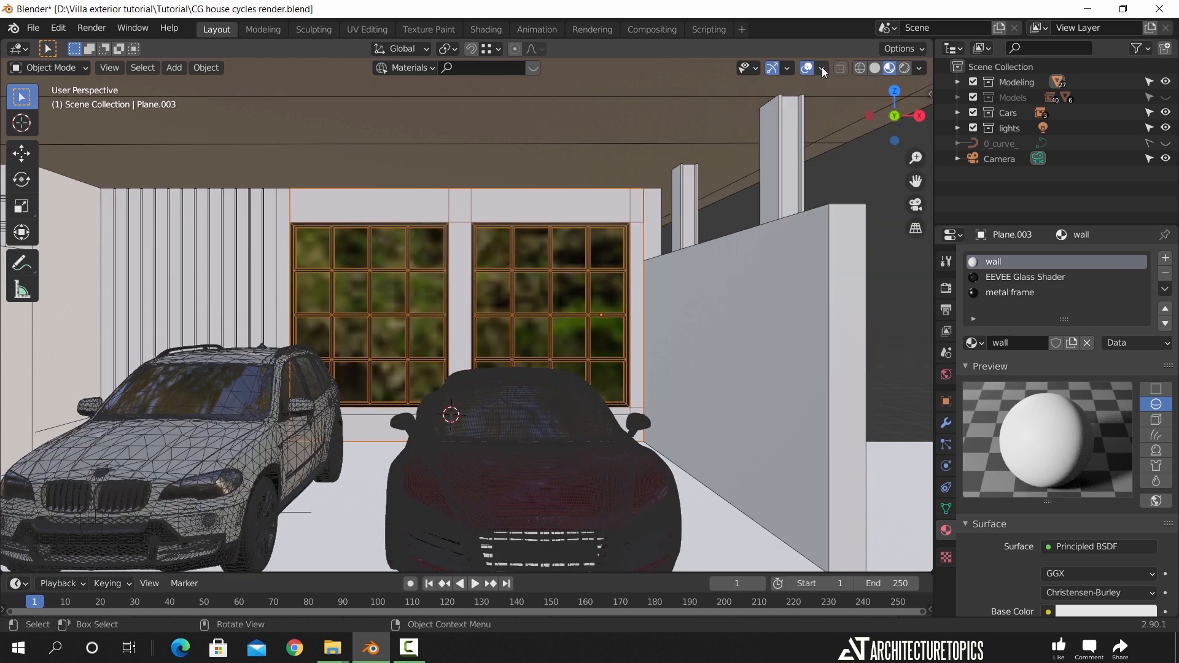
pyautogui.click(1165, 113)
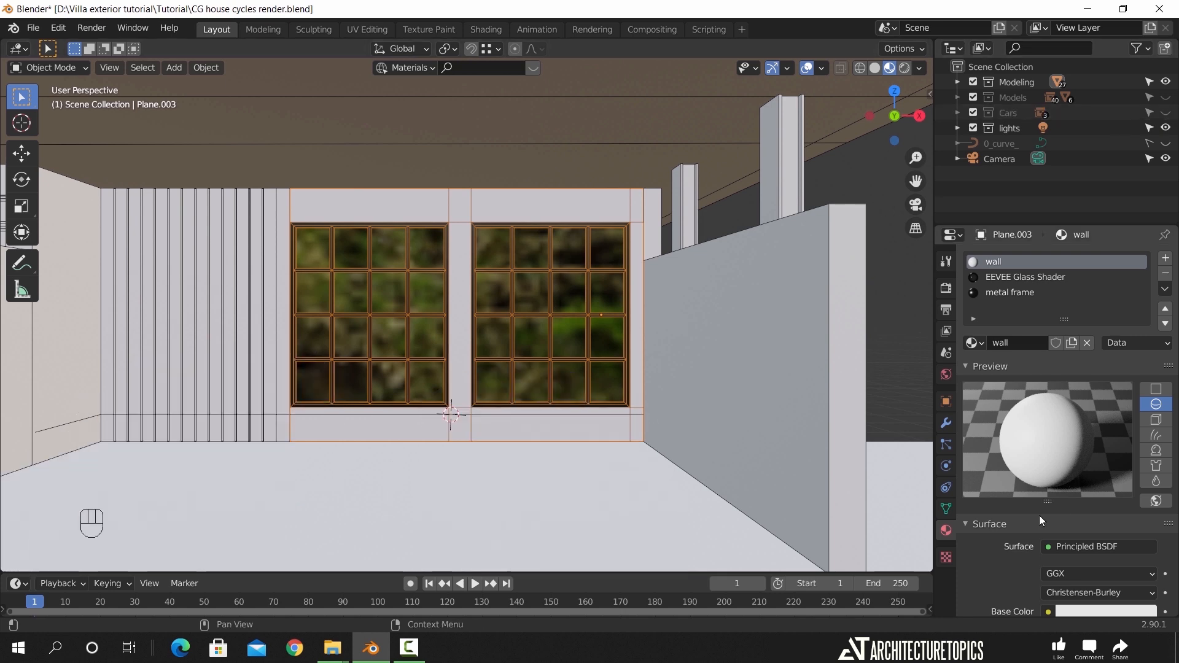
# Set the wall material's roughness to 0.15 and preview the material on a cube
pyautogui.scroll(-6, 1031, 466)
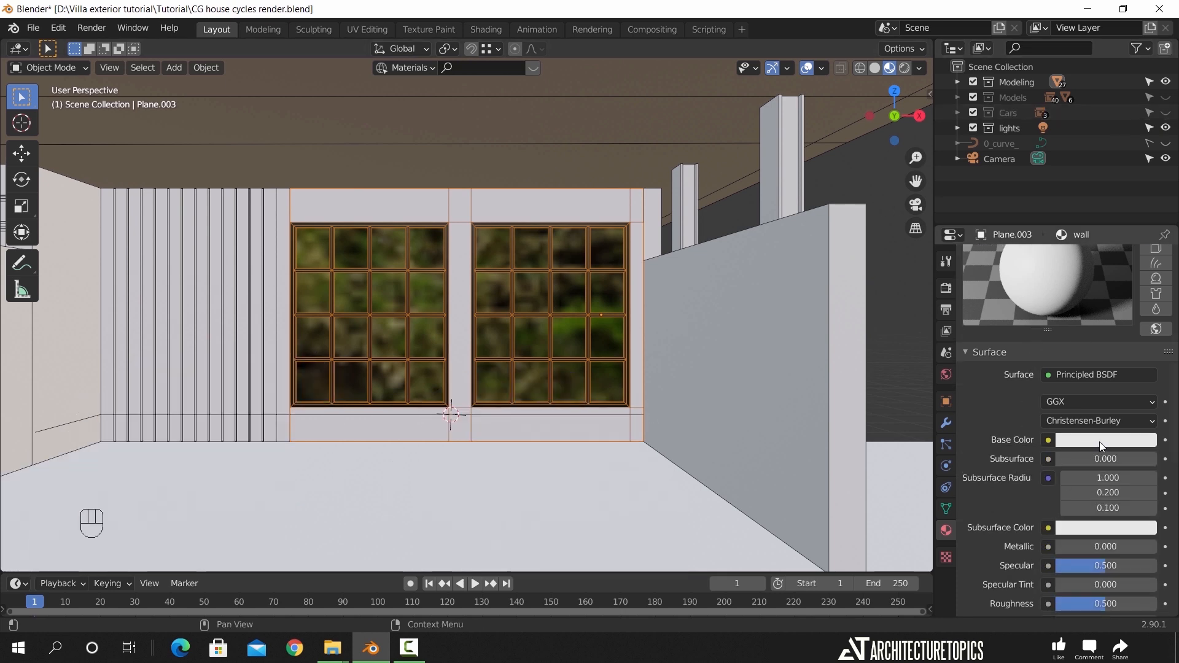
pyautogui.click(1100, 441)
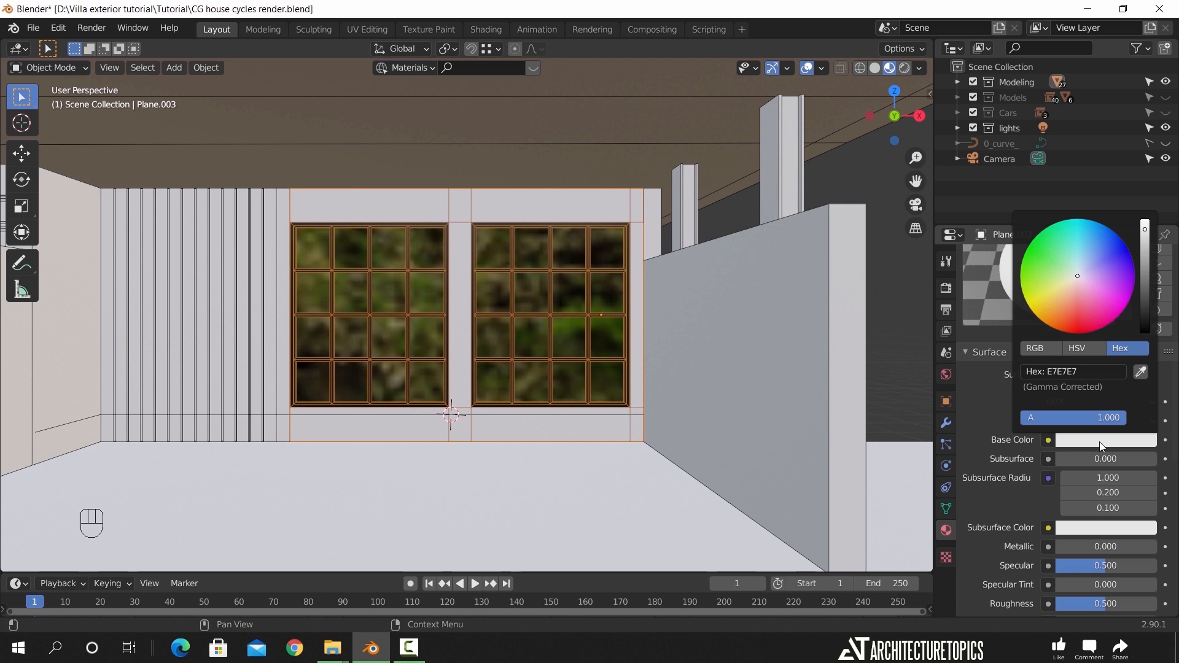
pyautogui.scroll(-4, 986, 514)
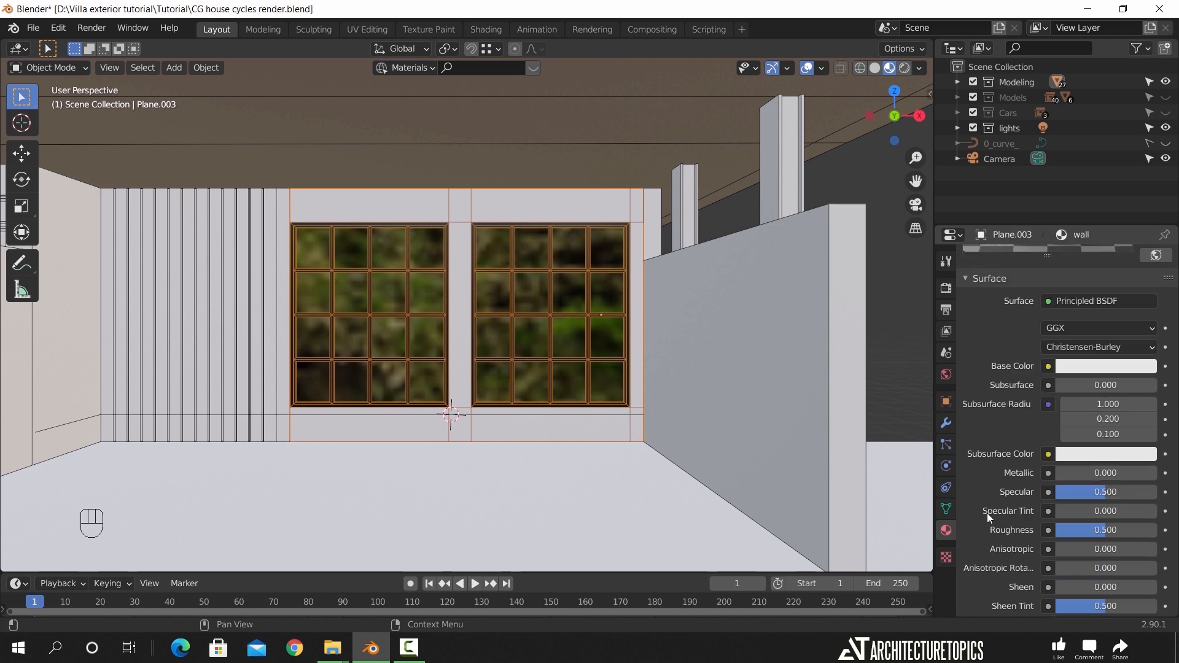
pyautogui.click(1092, 505)
pyautogui.write('0')
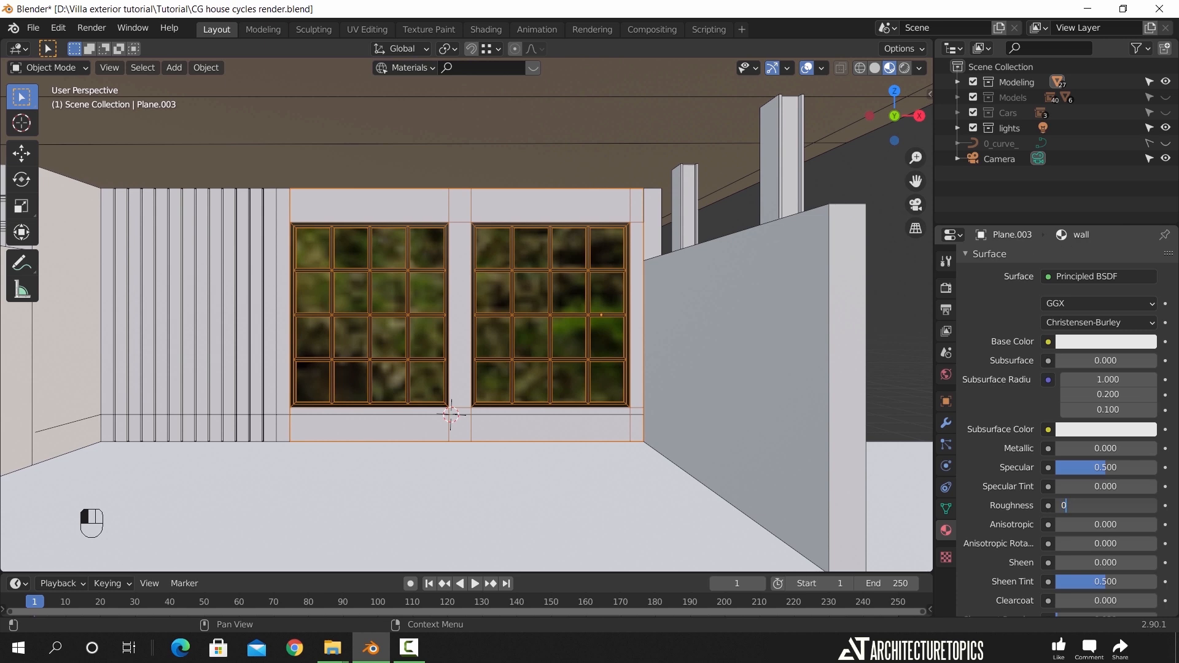
pyautogui.write('.15')
pyautogui.press('Return')
pyautogui.scroll(5, 1004, 375)
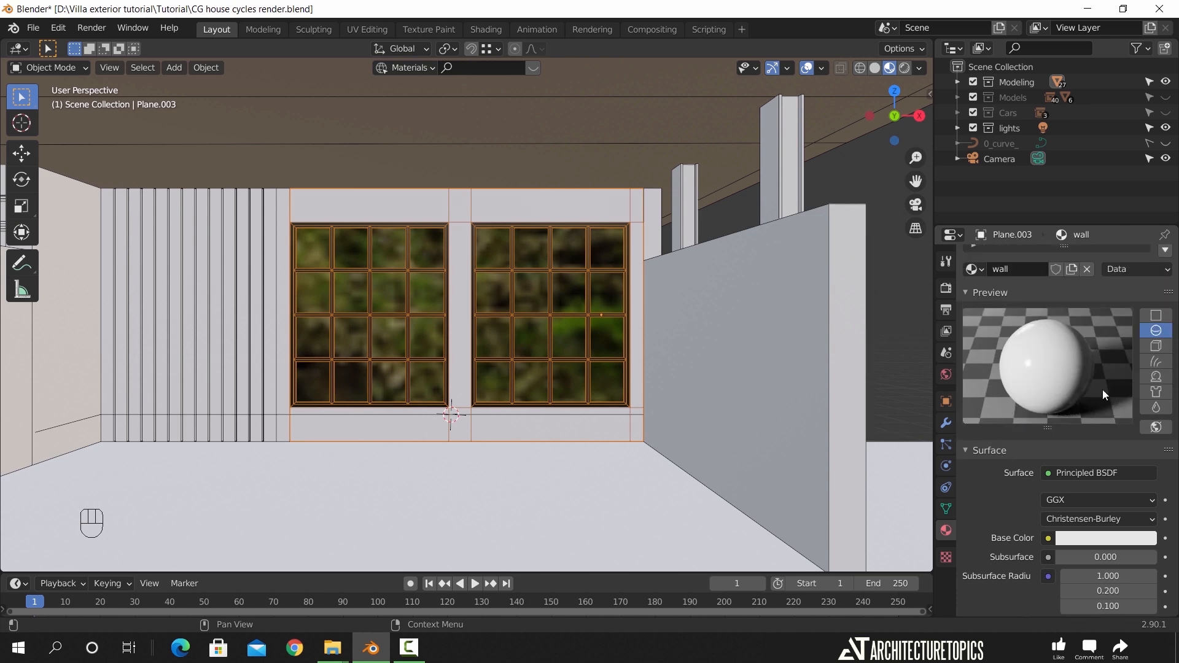
pyautogui.click(1157, 346)
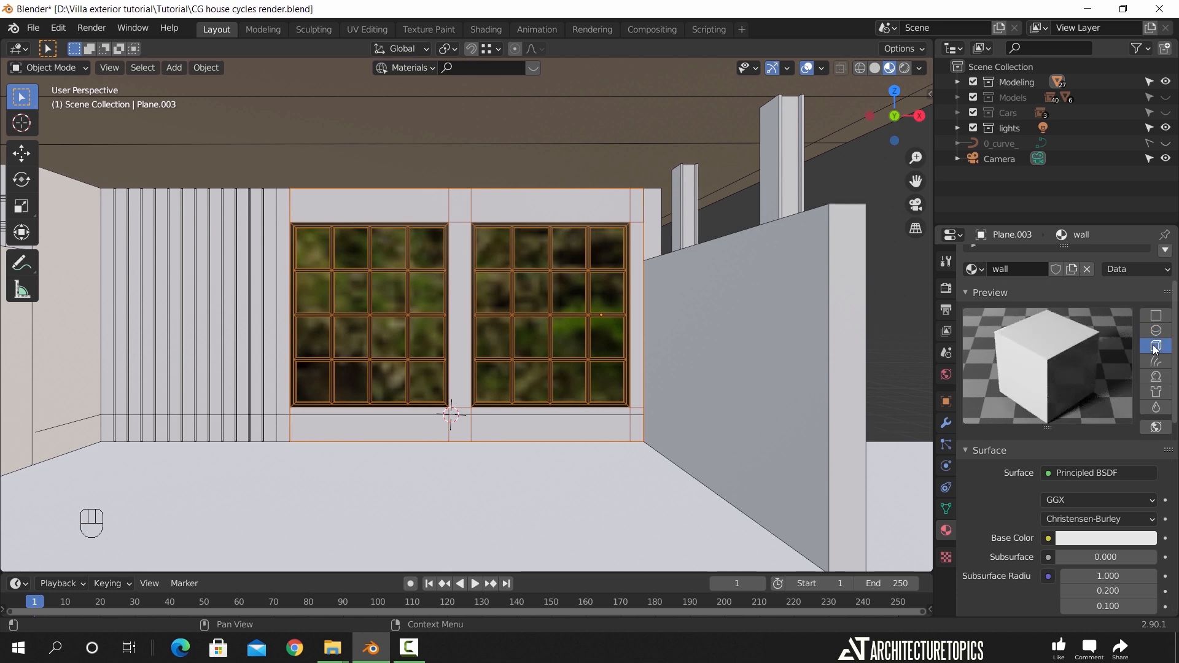
# Assign the existing wall material to the ground-floor wall object surrounding the front door
pyautogui.scroll(-4, 492, 406)
pyautogui.moveTo(368, 398); pyautogui.dragTo(433, 393, button='middle')
pyautogui.keyDown('shift'); pyautogui.moveTo(344, 390); pyautogui.dragTo(414, 377, button='middle'); pyautogui.keyUp('shift')
pyautogui.click(317, 257)
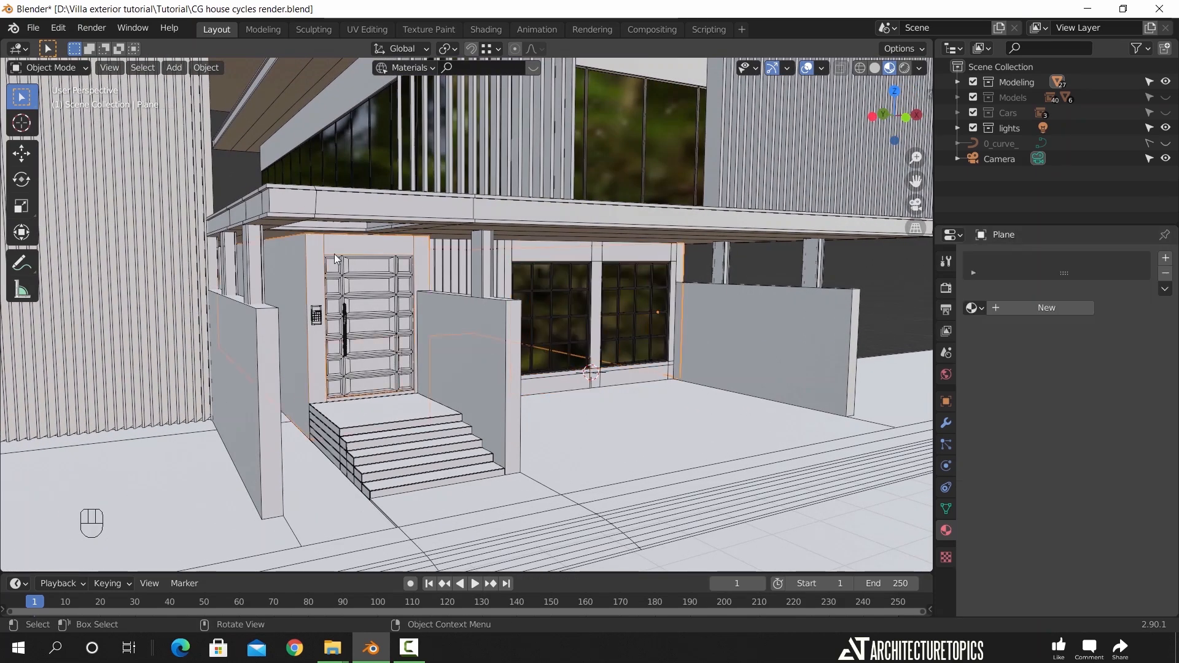
pyautogui.press('g')
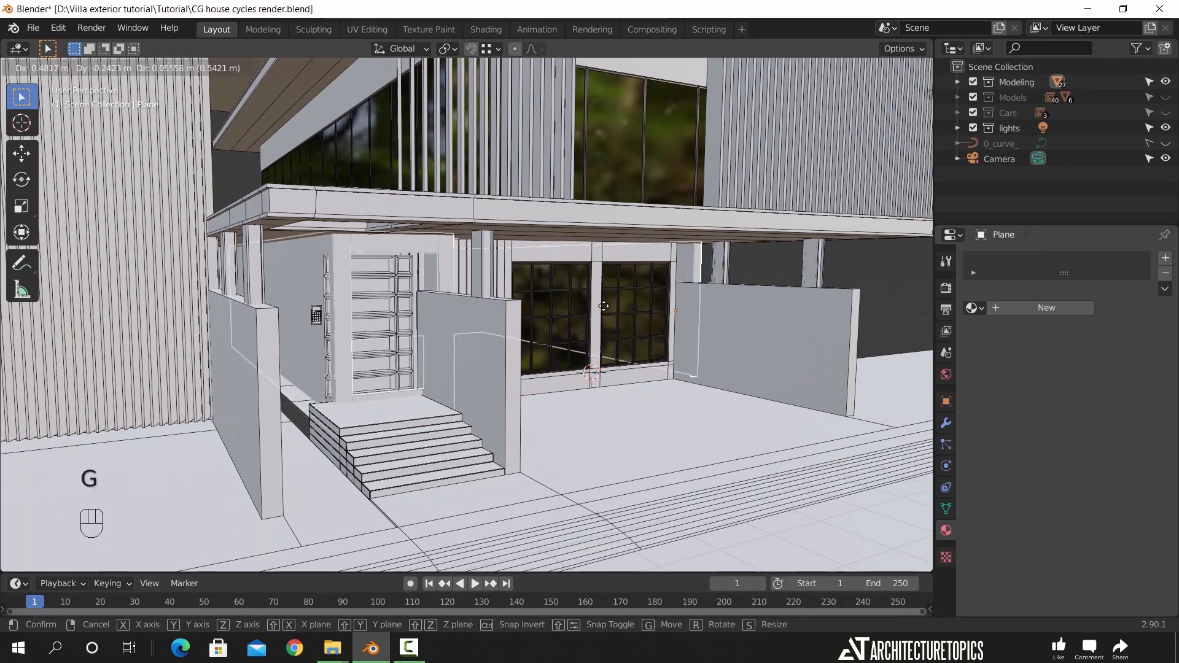
pyautogui.click(613, 318)
pyautogui.hotkey('ctrl', 'z')
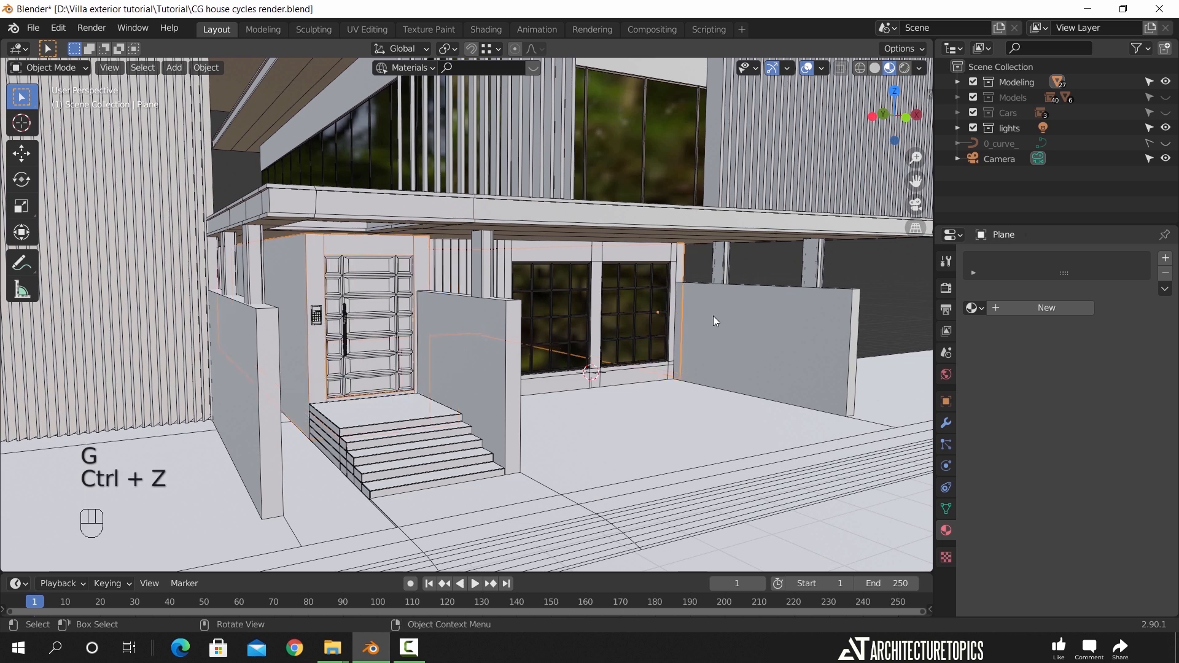
pyautogui.click(975, 308)
pyautogui.write('w')
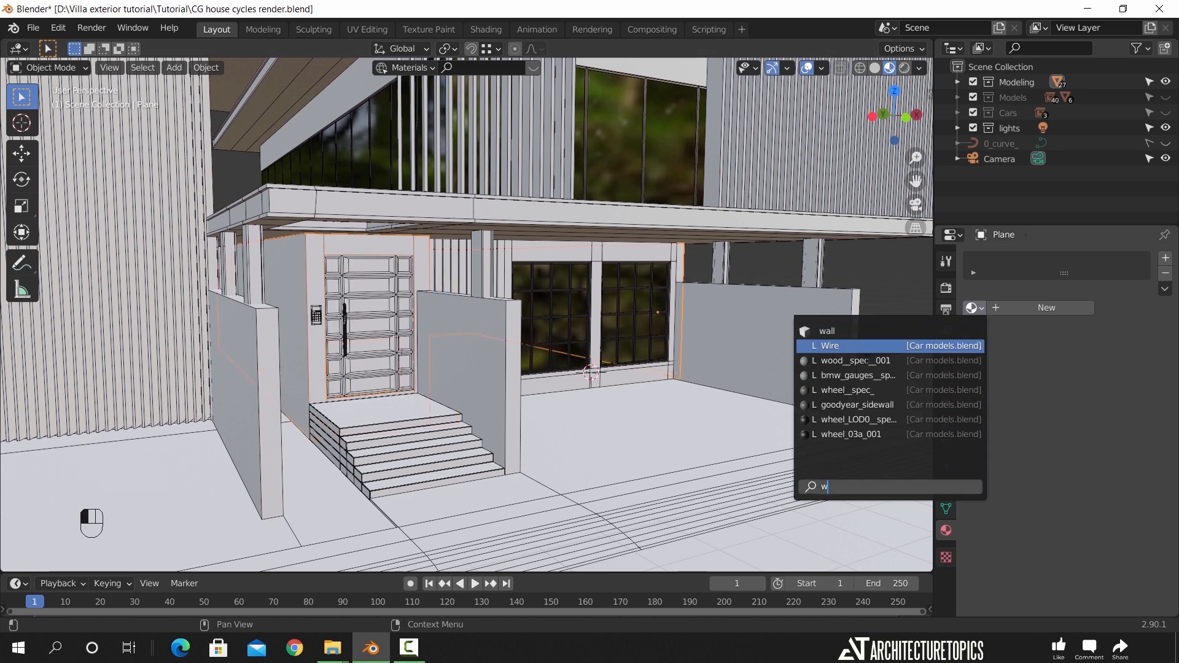
pyautogui.click(847, 332)
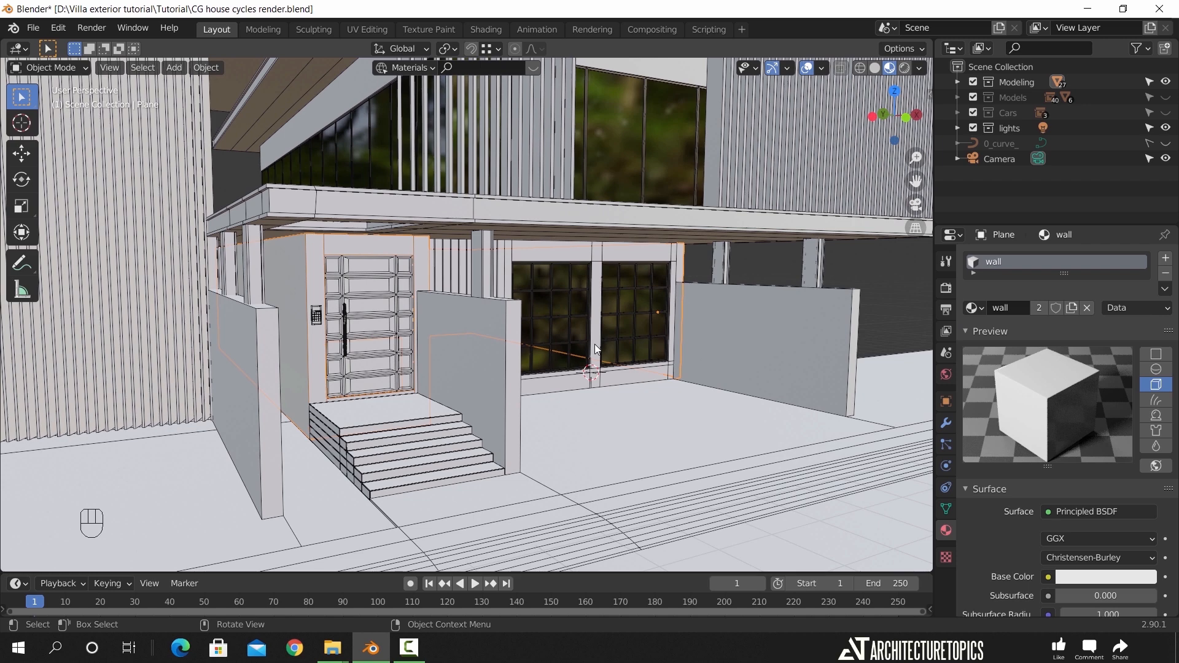
# Hide the vertical slats in front of the upper floor and the slatted cladding on the side wing
pyautogui.moveTo(603, 272)
pyautogui.keyDown('shift'); pyautogui.mouseDown(button='middle')
pyautogui.moveTo(580, 319)
pyautogui.moveTo(611, 356)
pyautogui.moveTo(595, 256)
pyautogui.mouseUp(button='middle'); pyautogui.keyUp('shift')
pyautogui.click(594, 256)
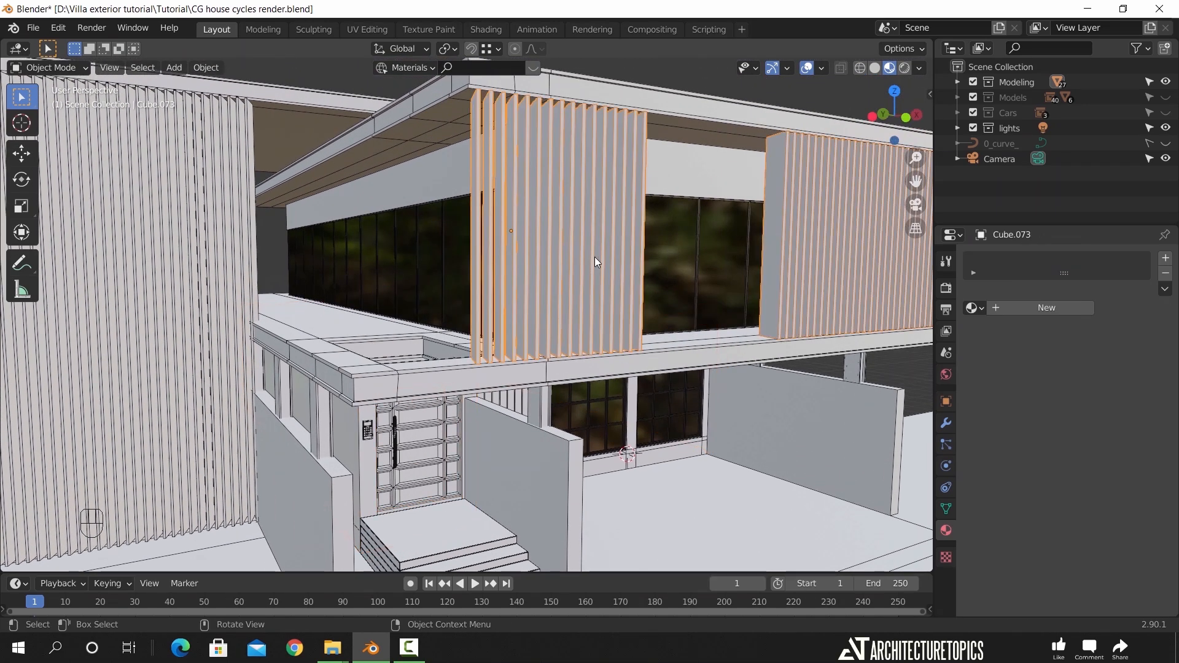
pyautogui.press('h')
pyautogui.click(209, 220)
pyautogui.press('h')
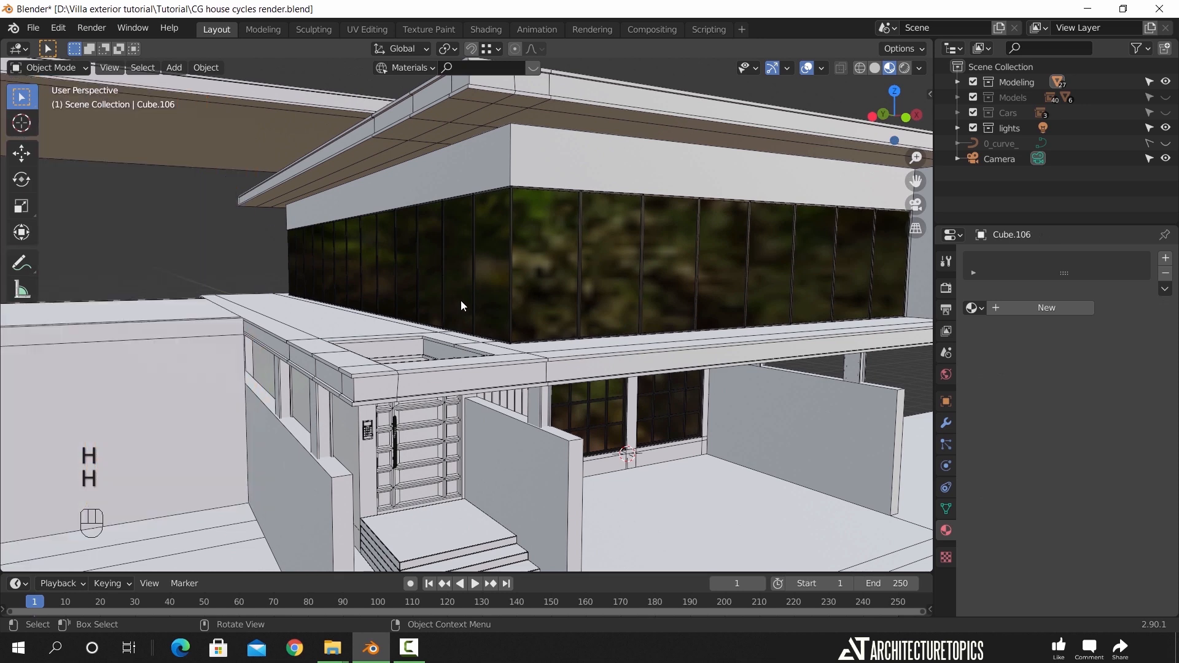
# Assign the existing wall material to the upper-floor wall above the windows
pyautogui.click(539, 160)
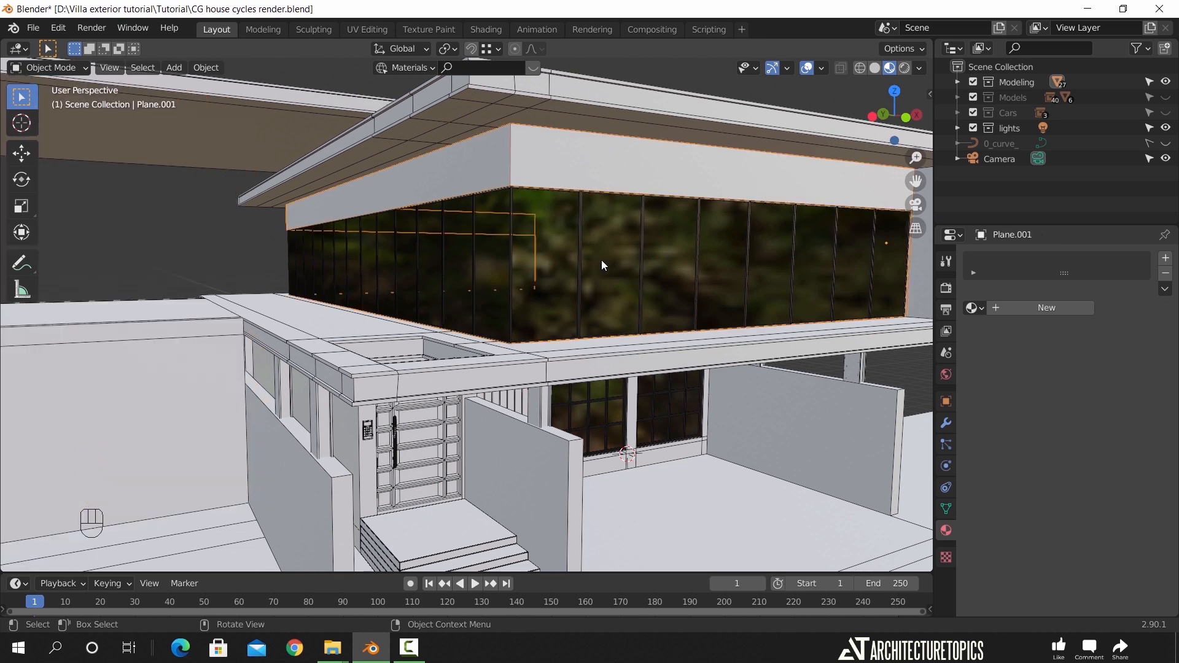
pyautogui.click(973, 308)
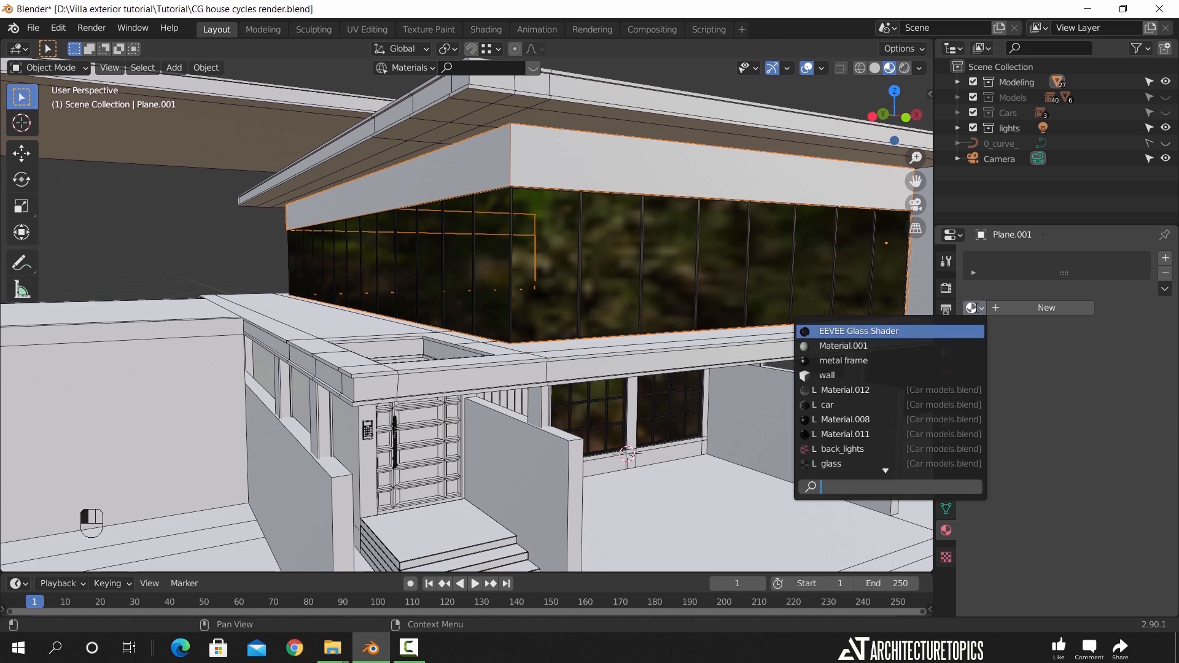
pyautogui.click(943, 374)
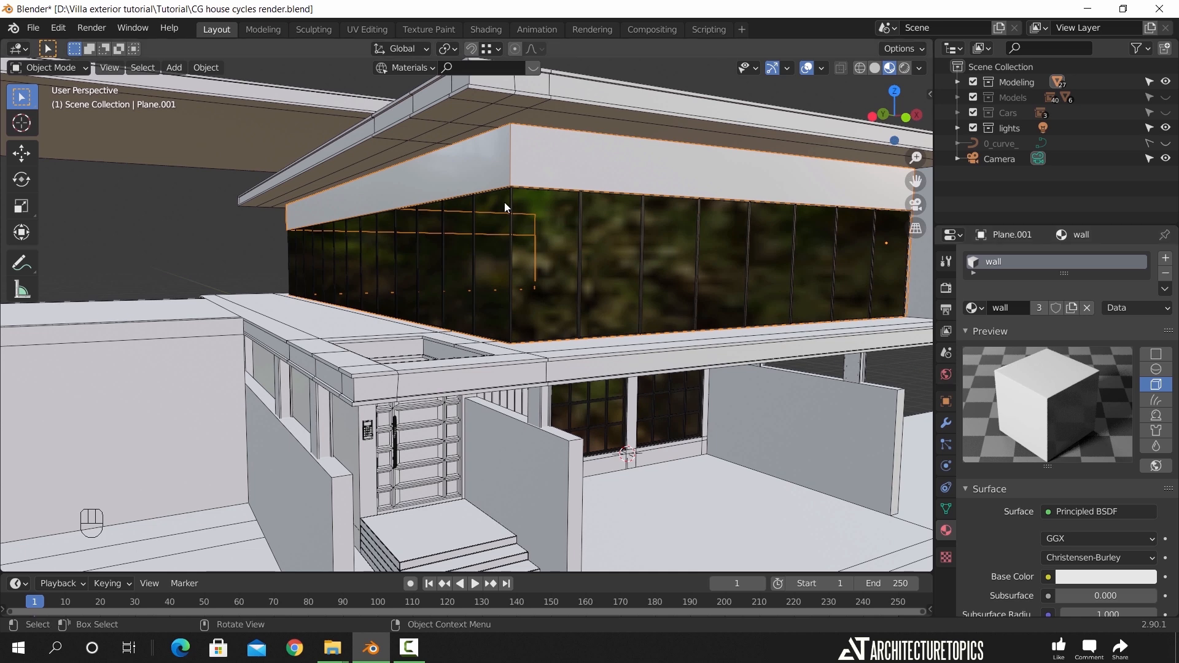
# Isolate the upper-floor frame made of the roof and floor slabs by hiding all other objects
pyautogui.click(555, 115)
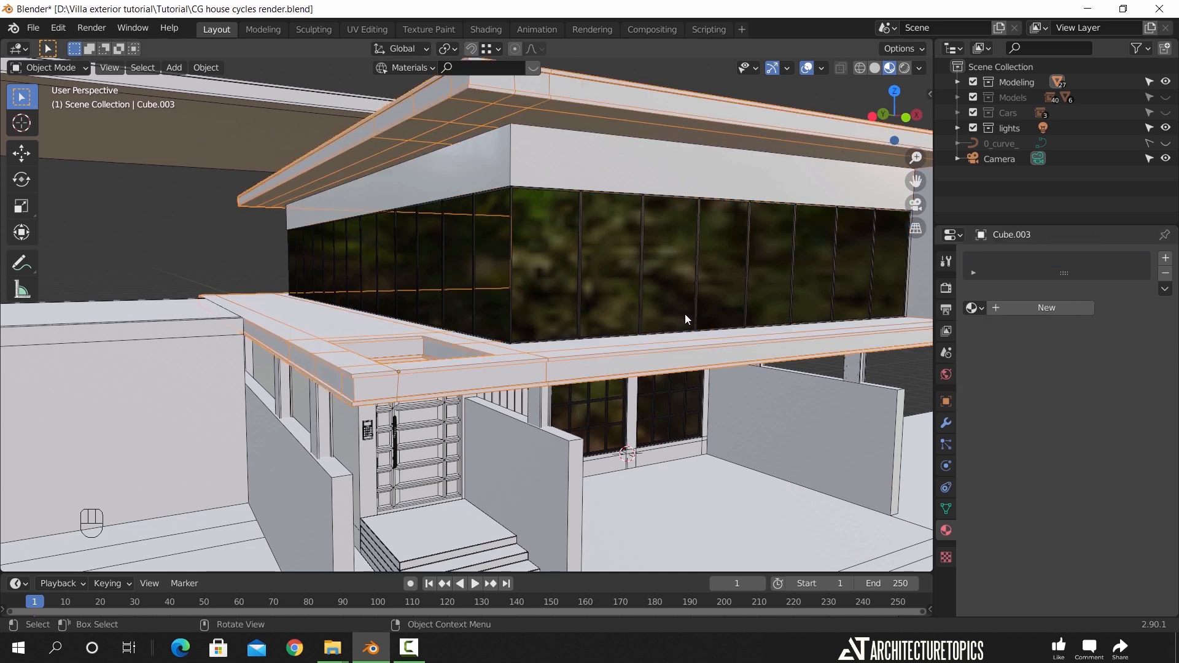
pyautogui.press('g')
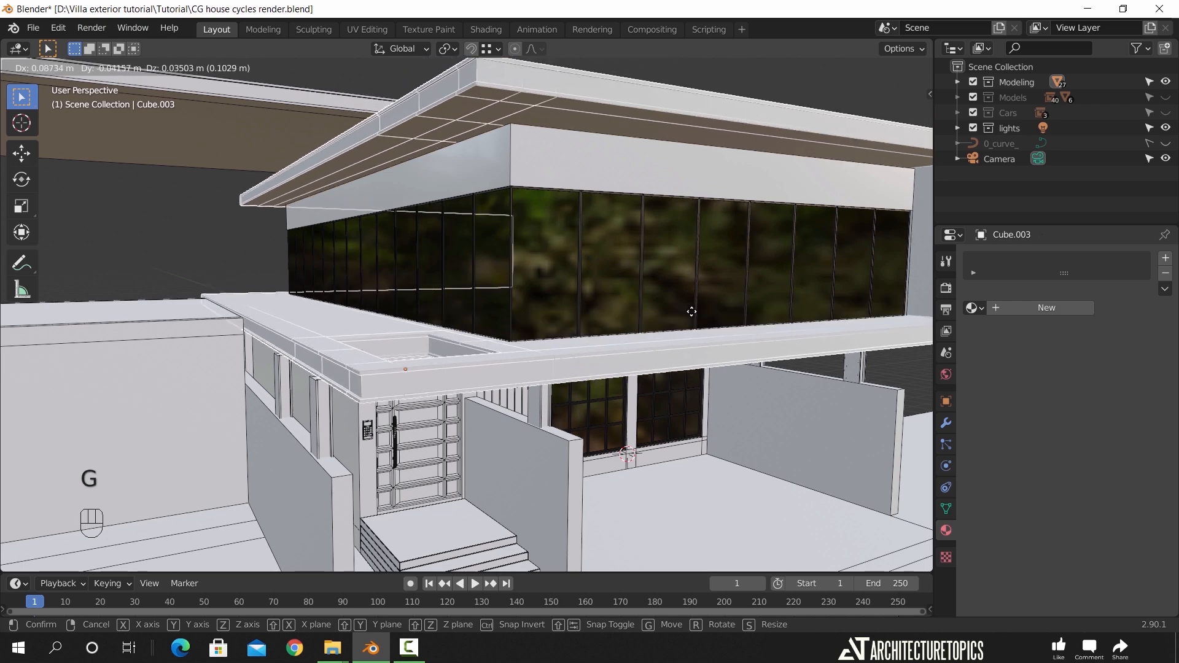
pyautogui.rightClick(693, 313)
pyautogui.moveTo(661, 349); pyautogui.dragTo(713, 415, button='middle')
pyautogui.keyDown('shift'); pyautogui.moveTo(712, 416); pyautogui.dragTo(720, 376, button='middle'); pyautogui.keyUp('shift')
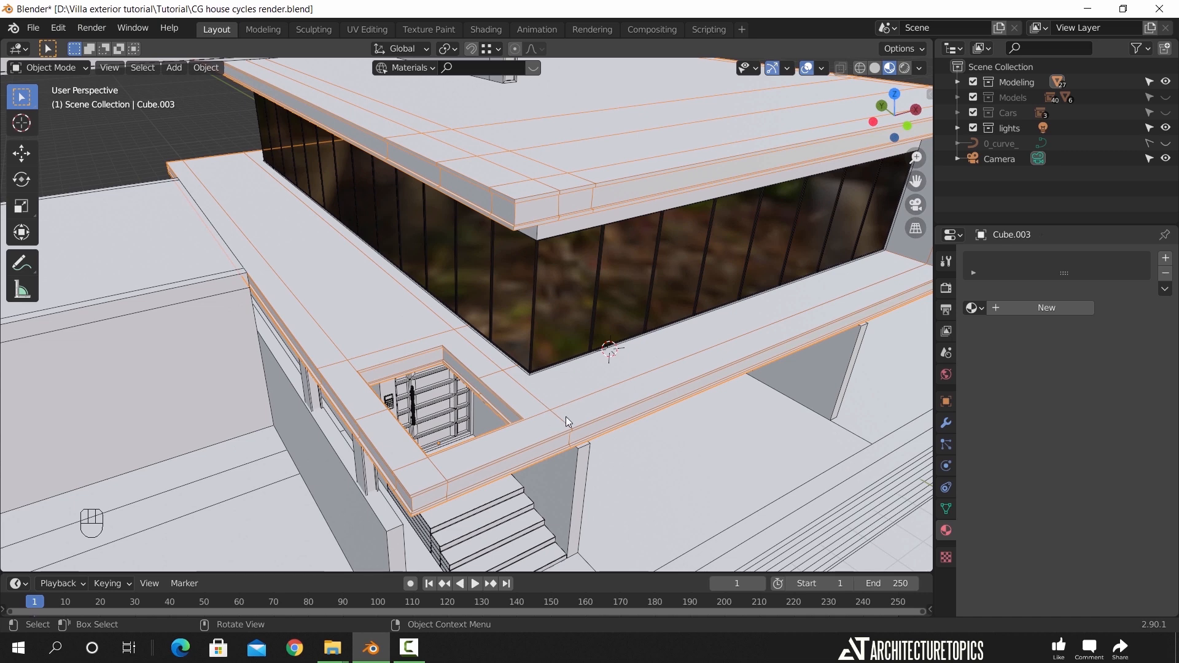
pyautogui.hotkey('shift', 'h')
pyautogui.scroll(-3, 577, 409)
pyautogui.moveTo(578, 407); pyautogui.dragTo(584, 375, button='middle')
pyautogui.scroll(2, 577, 376)
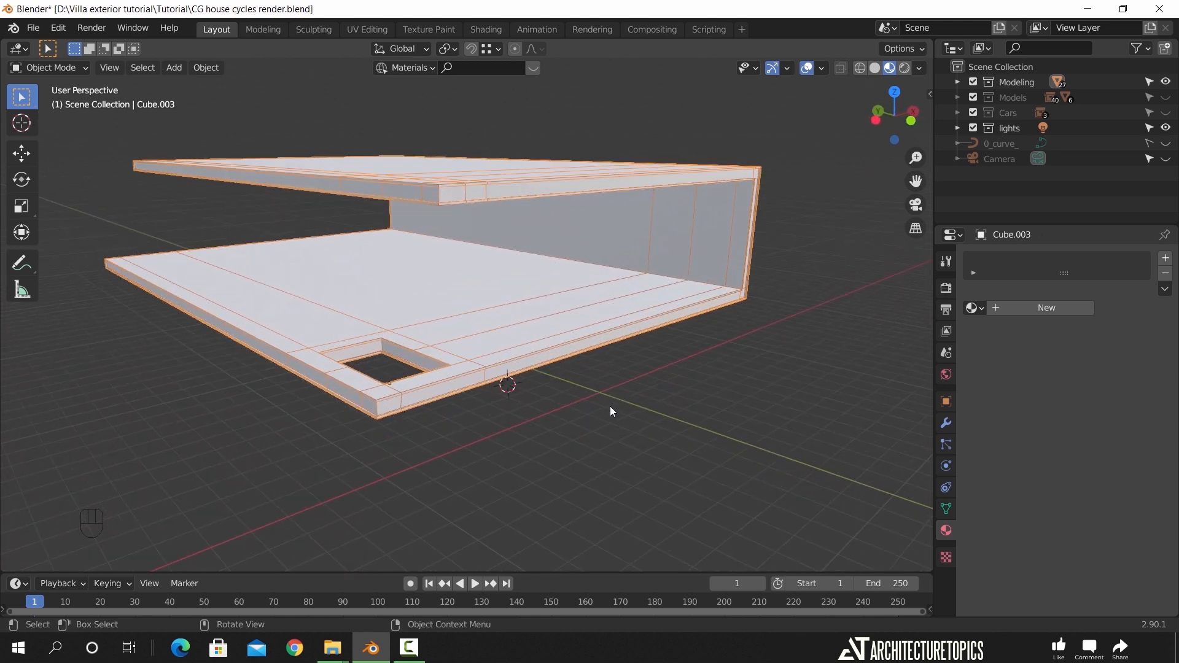
# Set the Screencast Keys display color to black and deselect the isolated slab frame
pyautogui.press('n')
pyautogui.click(855, 126)
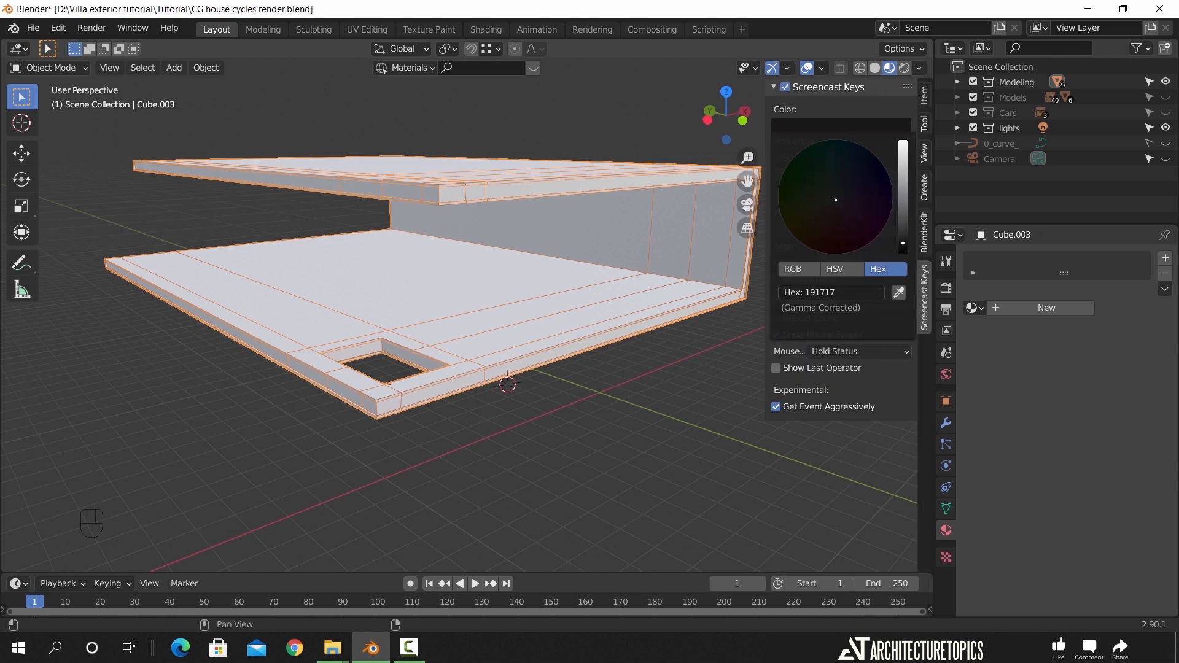
pyautogui.moveTo(901, 244); pyautogui.dragTo(901, 255)
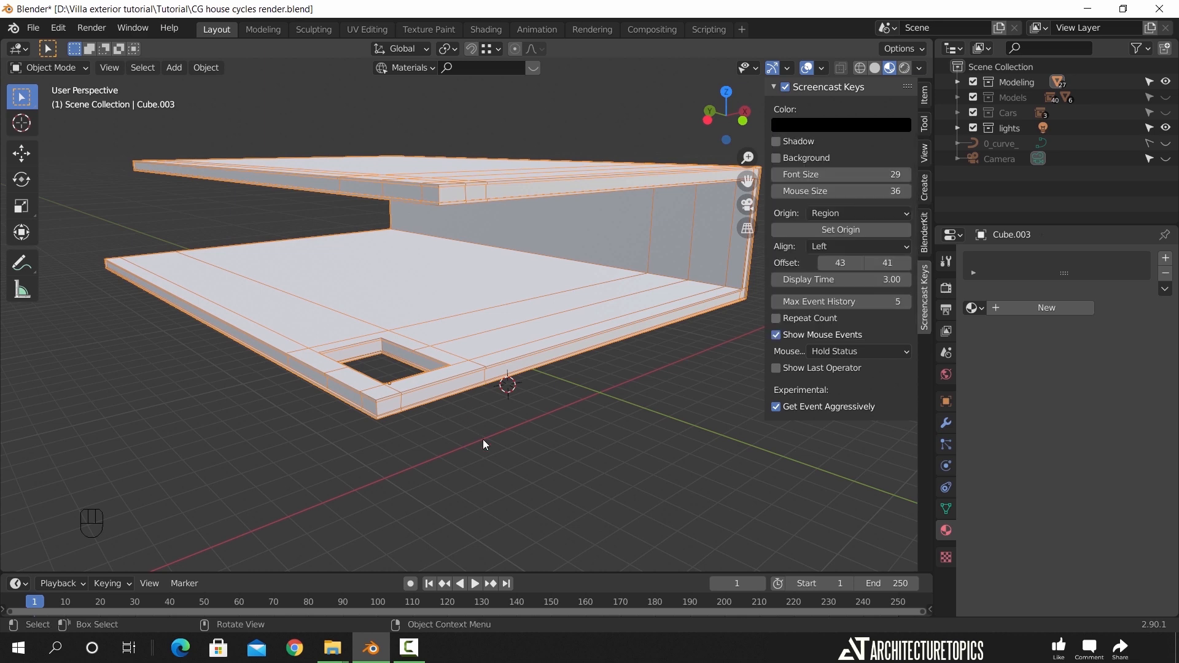
pyautogui.moveTo(540, 465); pyautogui.dragTo(521, 477, button='middle')
pyautogui.click(532, 476)
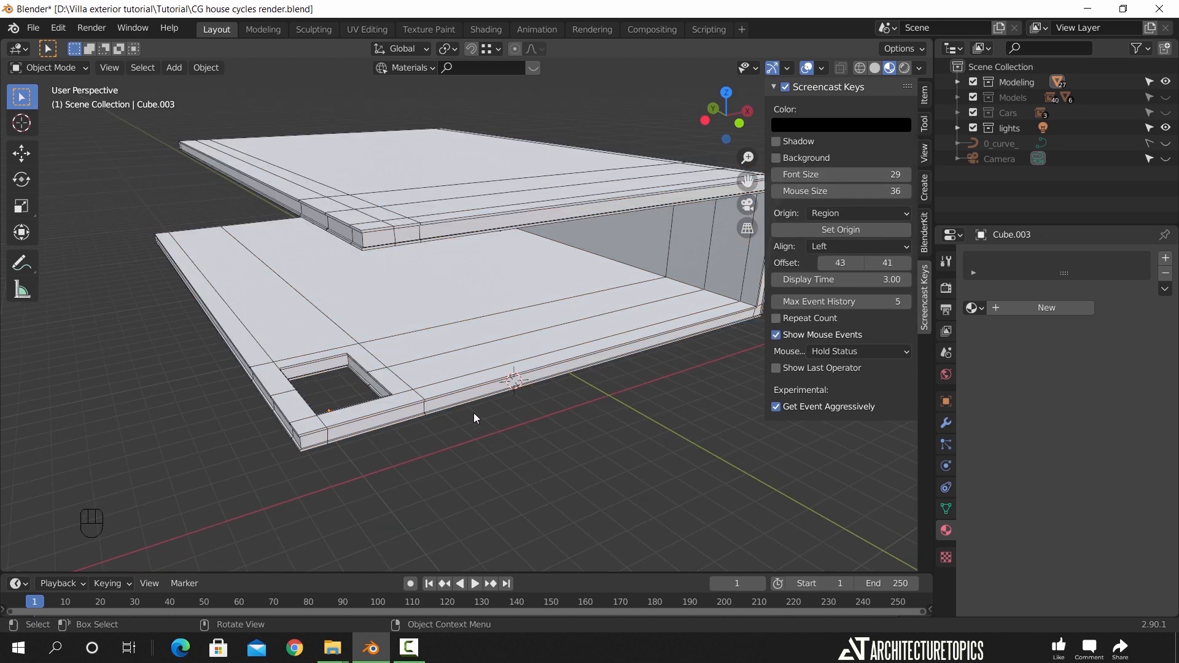
# Select the isolated slab frame, close the side panel and start editing its mesh
pyautogui.click(463, 378)
pyautogui.press('n')
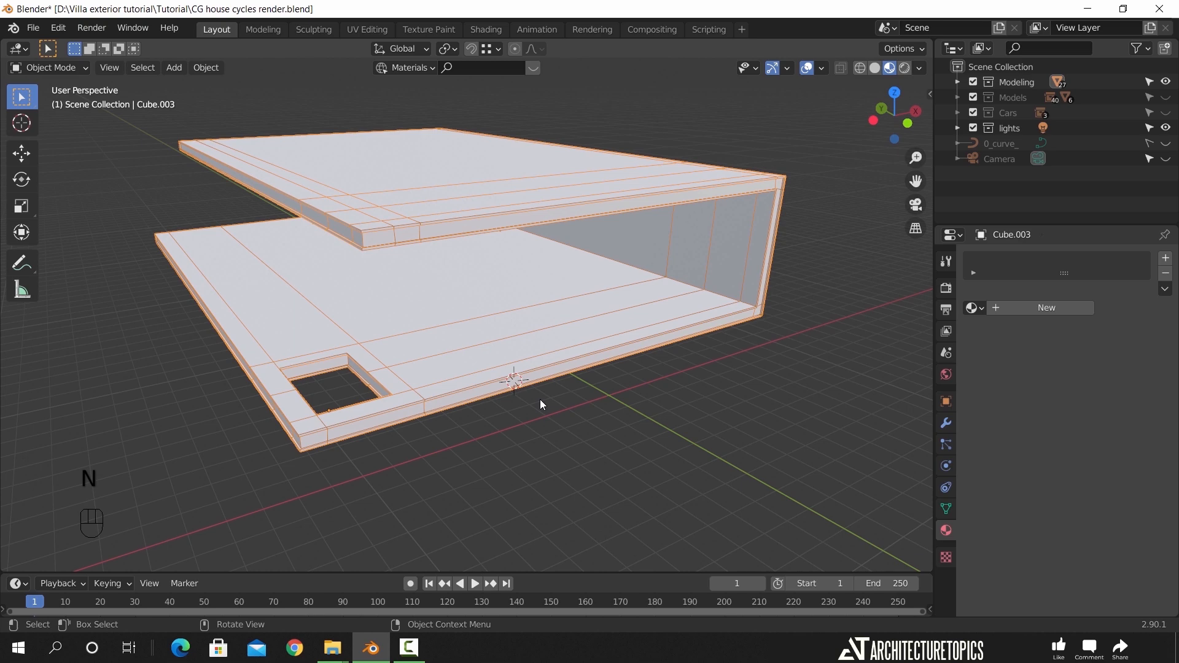
pyautogui.press('Tab')
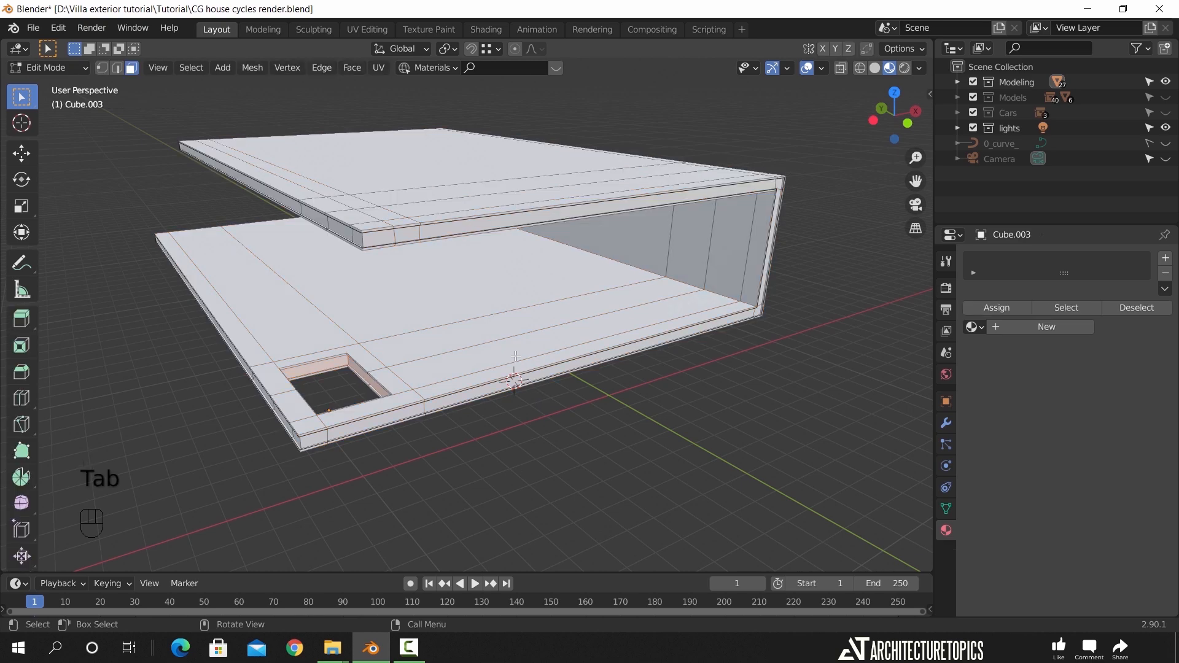
# Try growing the face selection outward three times from the inner walls of the square opening
pyautogui.moveTo(371, 402); pyautogui.dragTo(530, 418, button='middle')
pyautogui.keyDown('shift'); pyautogui.moveTo(725, 390); pyautogui.dragTo(558, 354, button='middle'); pyautogui.keyUp('shift')
pyautogui.scroll(8, 559, 354)
pyautogui.scroll(-2, 574, 347)
pyautogui.moveTo(574, 347); pyautogui.dragTo(583, 336, button='middle')
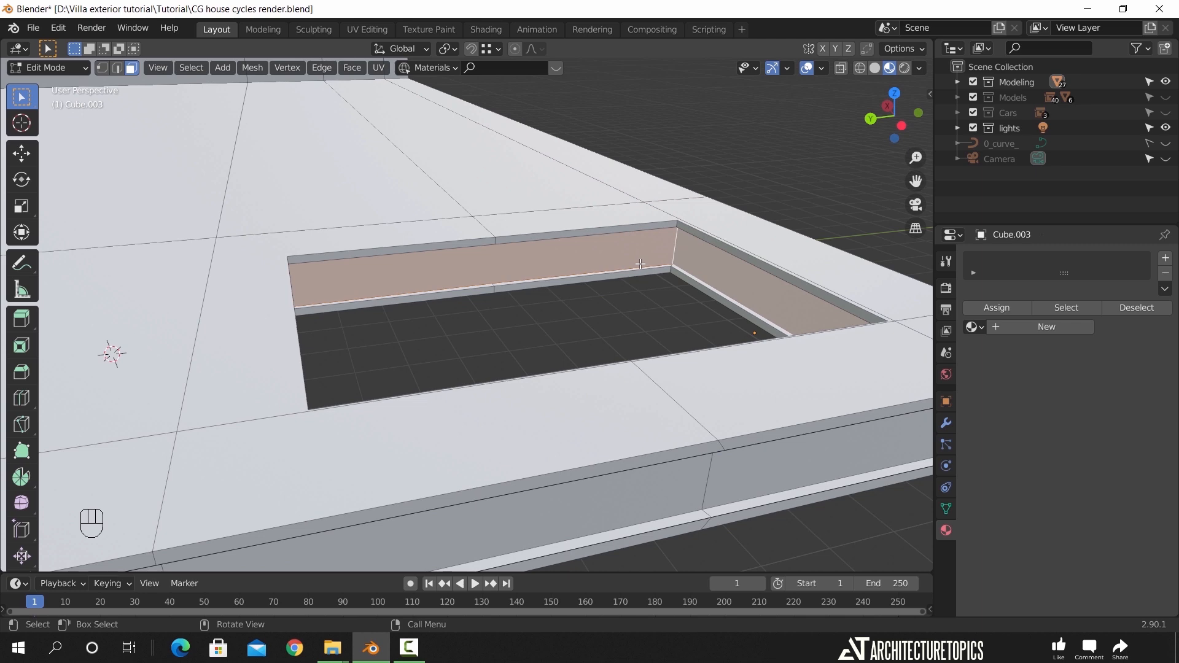
pyautogui.press('ctrl+KP_Add')
pyautogui.press('ctrl+KP_Add')
pyautogui.press('ctrl+KP_Add')
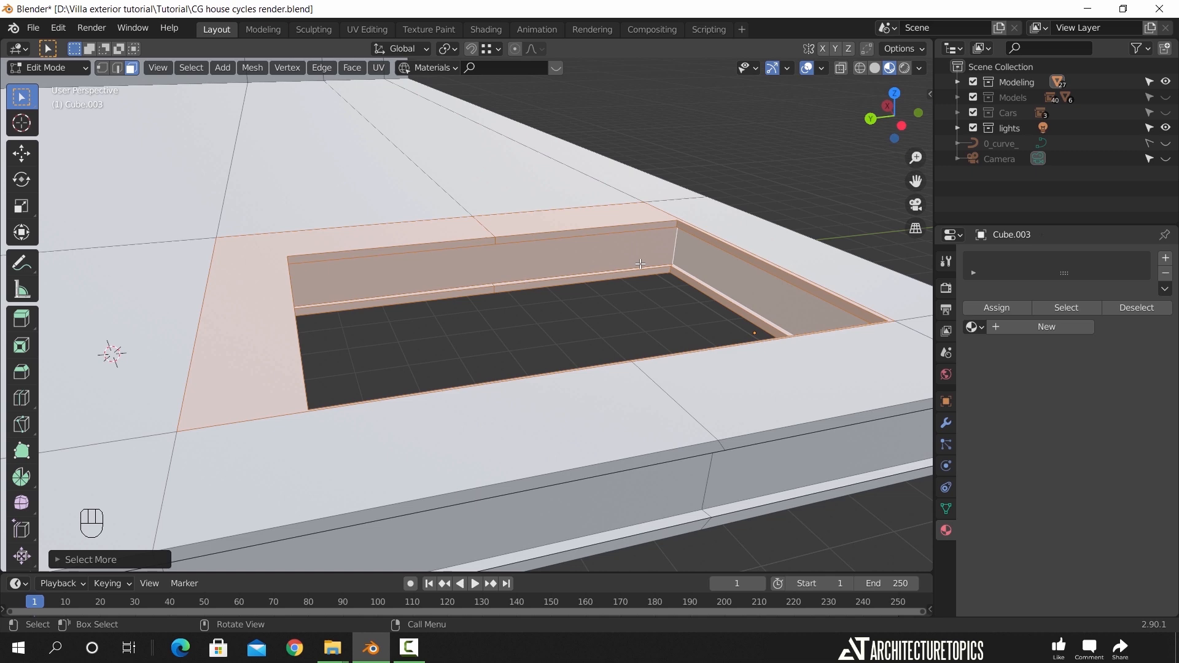
pyautogui.scroll(-3, 545, 248)
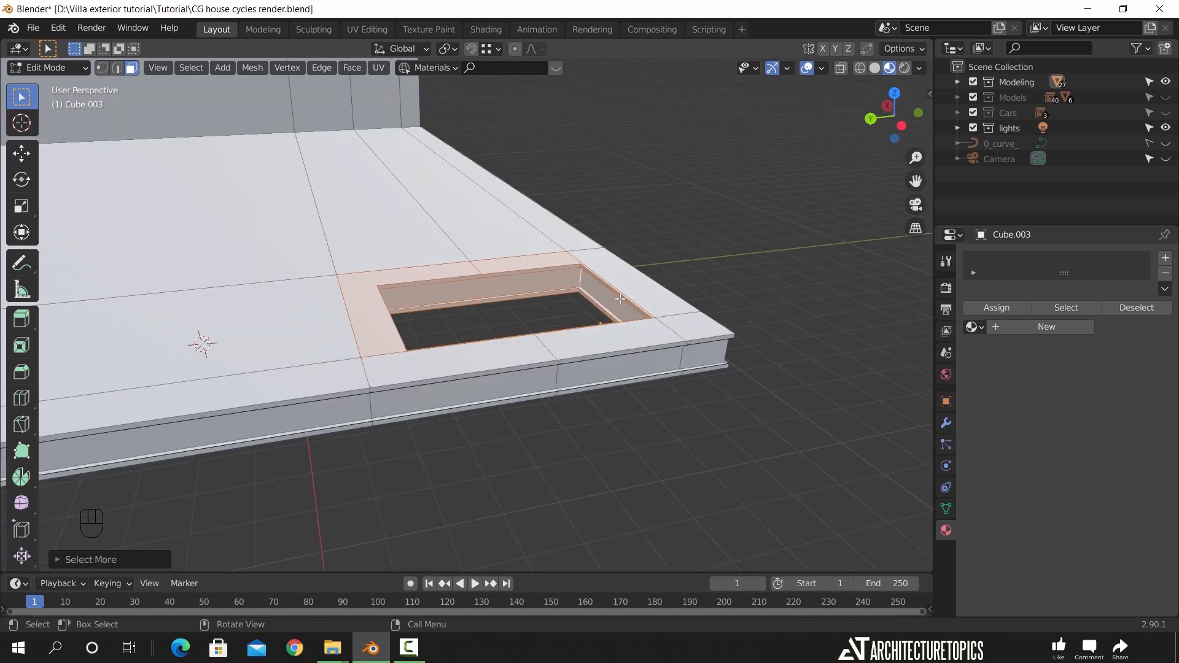
pyautogui.moveTo(622, 324); pyautogui.dragTo(525, 326, button='middle')
# Select all faces of the frame and deselect the band of faces along the slabs' outer edges
pyautogui.press('a')
pyautogui.keyDown('shift'); pyautogui.moveTo(284, 239); pyautogui.dragTo(499, 296, button='middle'); pyautogui.keyUp('shift')
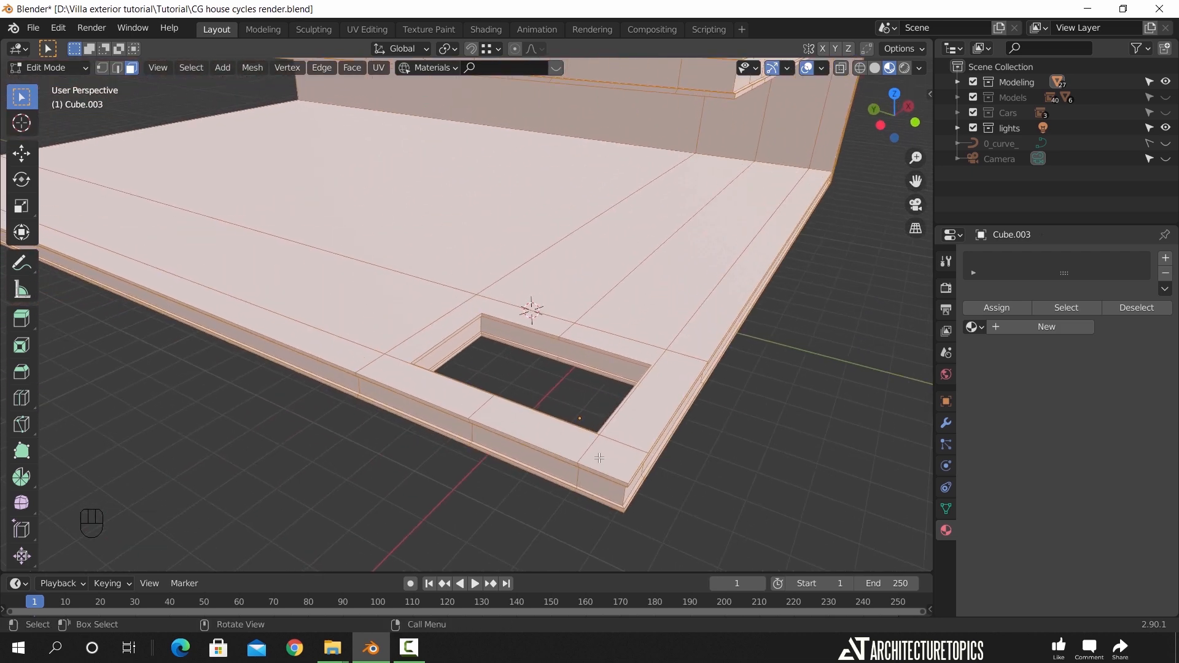
pyautogui.moveTo(599, 459); pyautogui.dragTo(570, 413, button='middle')
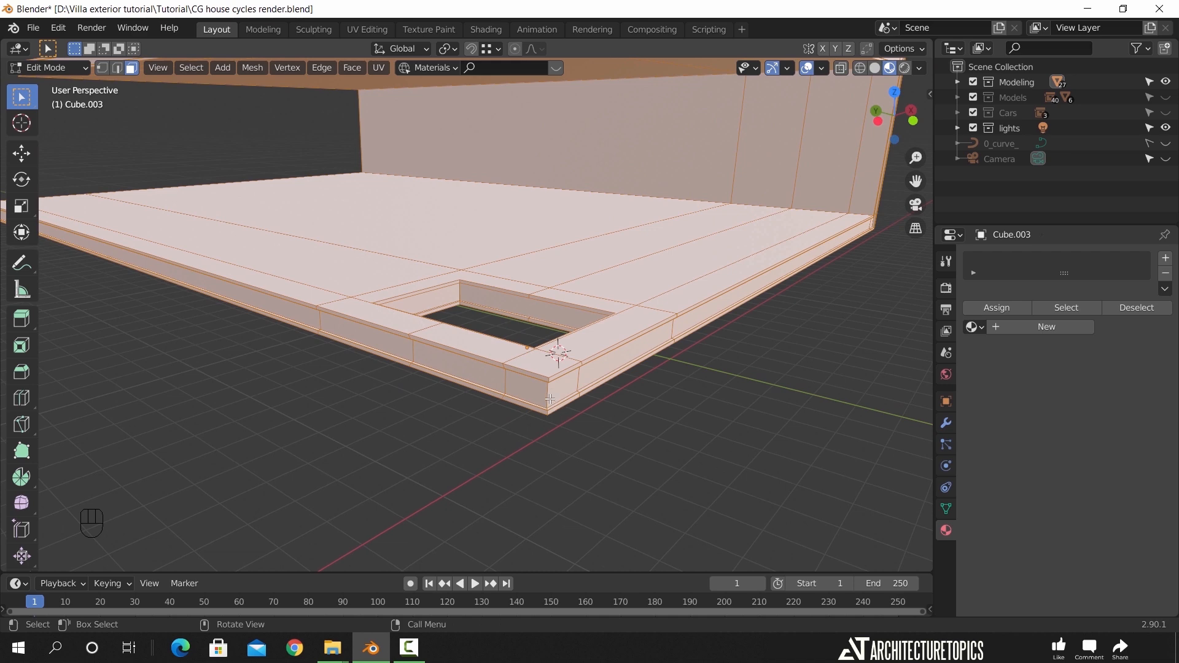
pyautogui.keyDown('ctrl'); pyautogui.keyDown('alt'); pyautogui.click(550, 398); pyautogui.keyUp('alt'); pyautogui.keyUp('ctrl')
pyautogui.hotkey('ctrl', 'z')
pyautogui.moveTo(603, 424); pyautogui.dragTo(555, 467, button='middle')
pyautogui.scroll(-3, 595, 424)
pyautogui.scroll(3, 553, 430)
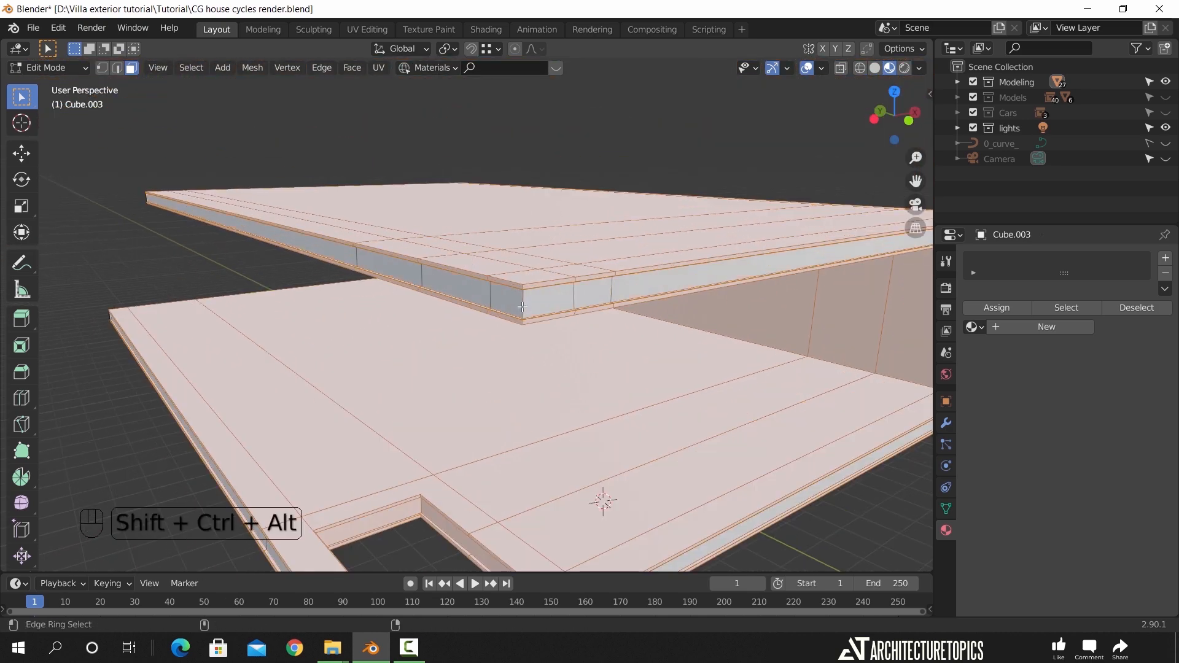
# Deselect the front edge faces of the side wall that joins the roof and floor slabs
pyautogui.scroll(-2, 633, 397)
pyautogui.keyDown('shift'); pyautogui.moveTo(535, 361); pyautogui.dragTo(335, 314, button='middle'); pyautogui.keyUp('shift')
pyautogui.moveTo(556, 326); pyautogui.dragTo(482, 327, button='middle')
pyautogui.scroll(3, 621, 221)
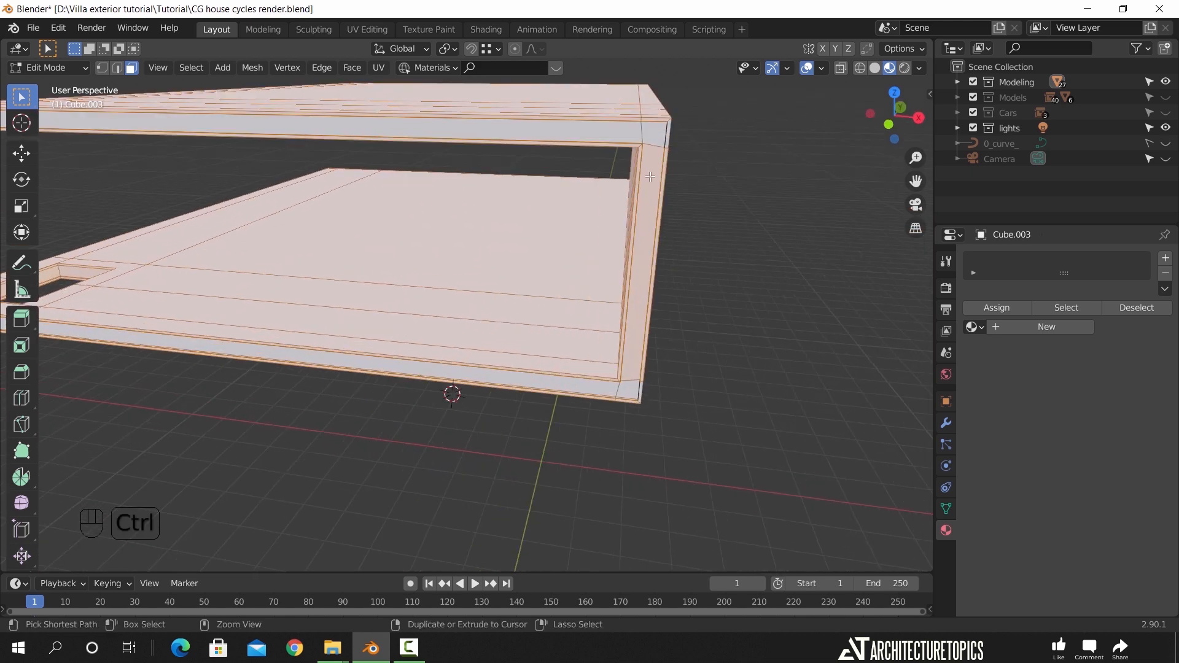
pyautogui.keyDown('ctrl'); pyautogui.click(649, 264); pyautogui.keyUp('ctrl')
pyautogui.keyDown('ctrl'); pyautogui.click(633, 381); pyautogui.keyUp('ctrl')
# Deselect the edge face on the outer side of the frame's upper corner
pyautogui.moveTo(687, 313); pyautogui.dragTo(435, 347, button='middle')
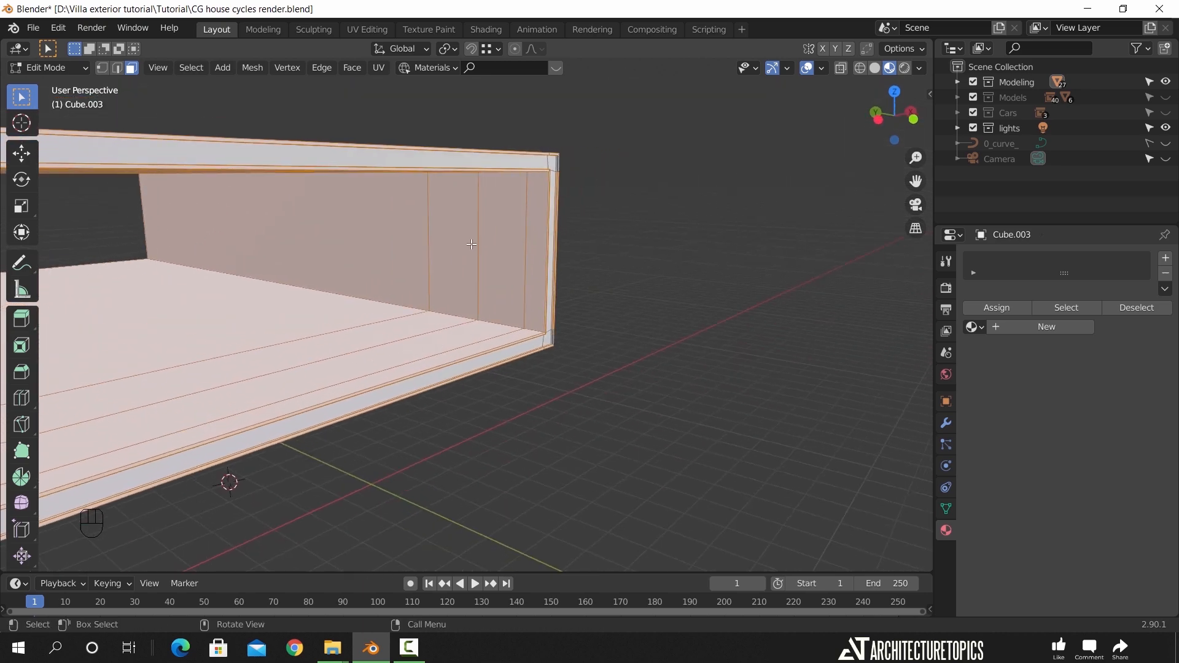
pyautogui.moveTo(470, 246); pyautogui.dragTo(535, 235, button='middle')
pyautogui.keyDown('shift'); pyautogui.moveTo(627, 153); pyautogui.dragTo(669, 374, button='middle'); pyautogui.keyUp('shift')
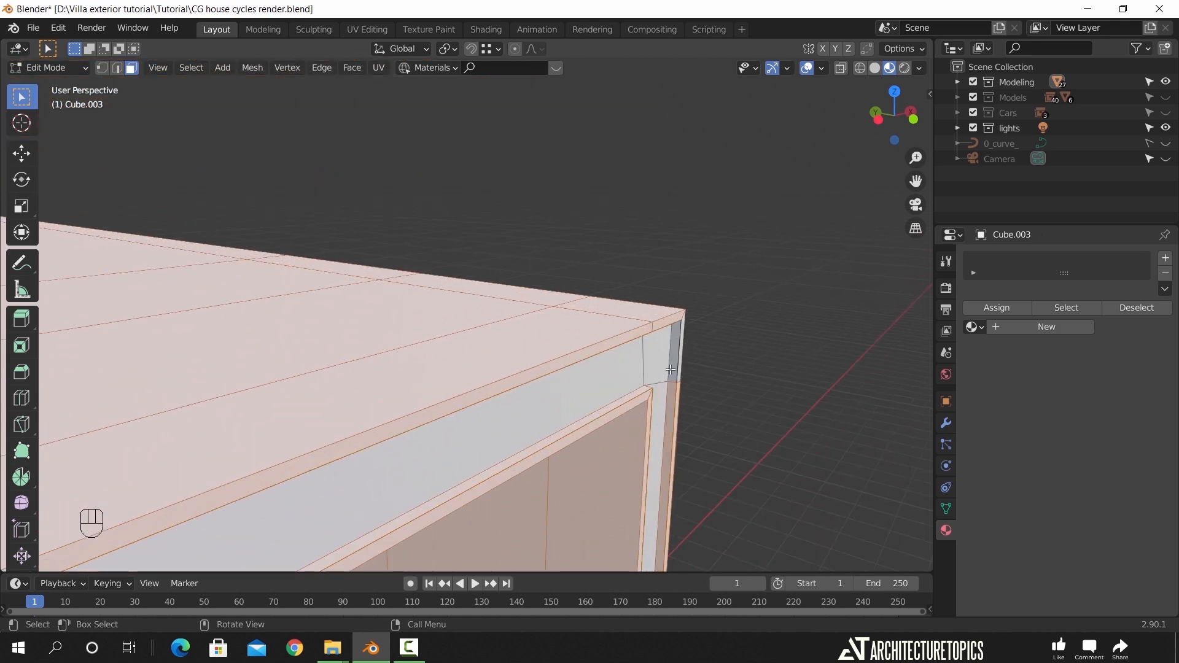
pyautogui.scroll(3, 721, 400)
pyautogui.keyDown('shift'); pyautogui.moveTo(706, 427); pyautogui.dragTo(202, 290, button='middle'); pyautogui.keyUp('shift')
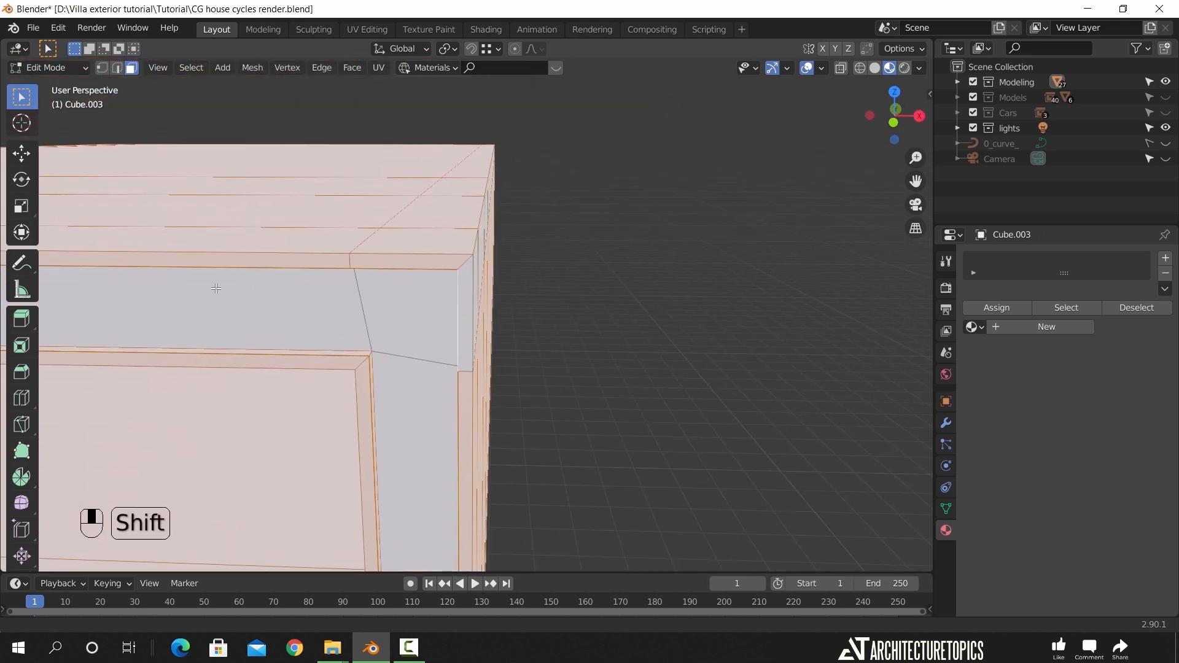
pyautogui.moveTo(540, 321); pyautogui.dragTo(426, 346, button='middle')
pyautogui.keyDown('shift'); pyautogui.click(526, 327); pyautogui.keyUp('shift')
pyautogui.scroll(-7, 527, 332)
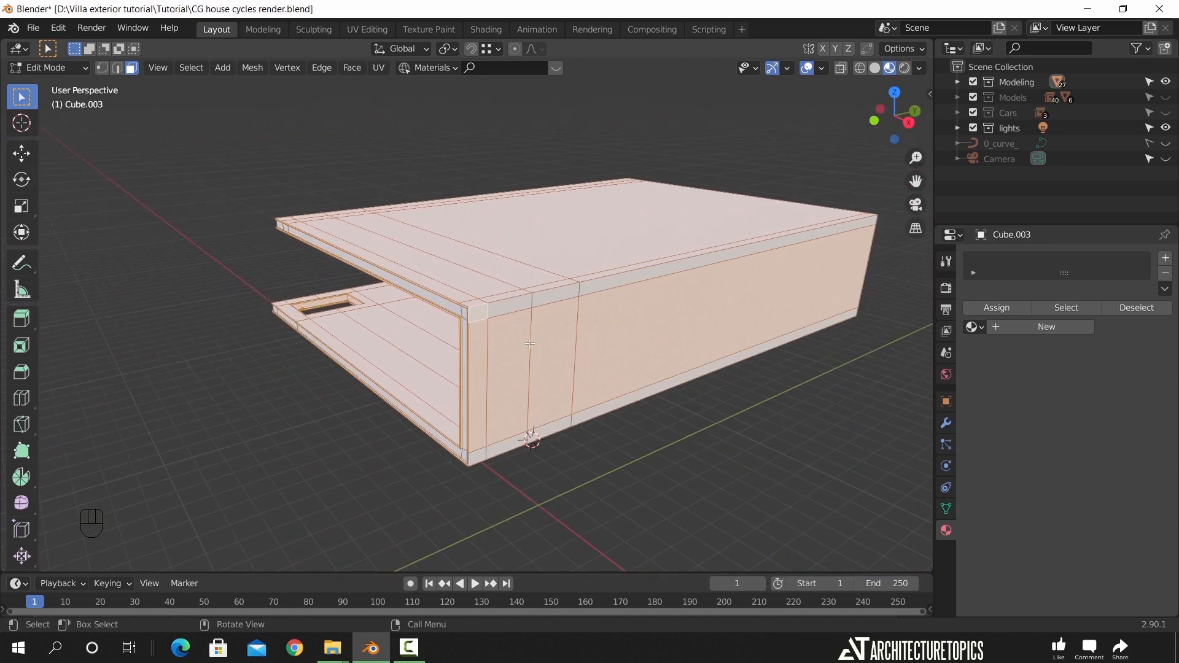
# Lasso the large inner faces of the roof and floor slabs in wireframe top view to drop them from the selection
pyautogui.press('KP_7')
pyautogui.scroll(-7, 623, 323)
pyautogui.moveTo(498, 212)
pyautogui.keyDown('shift'); pyautogui.mouseDown(button='middle')
pyautogui.moveTo(540, 258)
pyautogui.moveTo(584, 271)
pyautogui.mouseUp(button='middle'); pyautogui.keyUp('shift')
pyautogui.scroll(4, 614, 279)
pyautogui.press('z')
pyautogui.click(410, 287)
pyautogui.keyDown('ctrl'); pyautogui.moveTo(678, 75); pyautogui.dragTo(448, 418); pyautogui.keyUp('ctrl')
pyautogui.keyDown('shift'); pyautogui.moveTo(464, 239); pyautogui.dragTo(508, 202, button='middle'); pyautogui.keyUp('shift')
pyautogui.scroll(5, 469, 395)
pyautogui.keyDown('ctrl'); pyautogui.moveTo(464, 396); pyautogui.dragTo(419, 422); pyautogui.keyUp('ctrl')
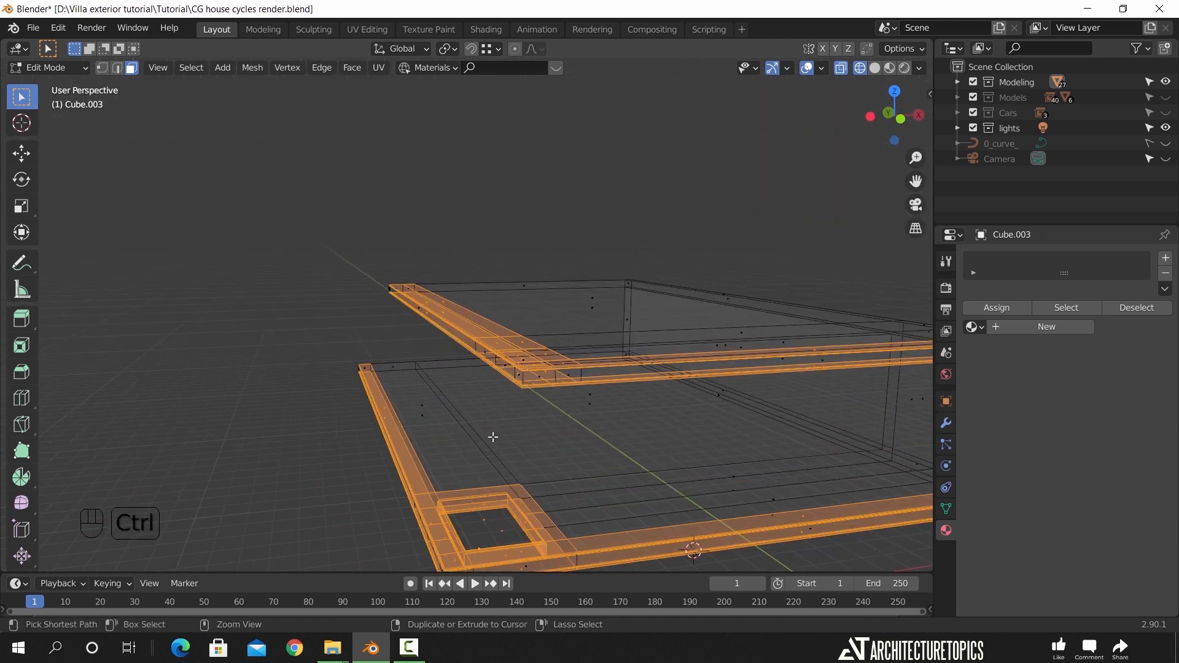
# Remove the leftover inner strip of faces near the slab corner from the selection and return to solid shading
pyautogui.keyDown('shift'); pyautogui.moveTo(555, 482); pyautogui.dragTo(530, 424, button='middle'); pyautogui.keyUp('shift')
pyautogui.moveTo(540, 436)
pyautogui.mouseDown(button='middle')
pyautogui.moveTo(555, 408)
pyautogui.moveTo(528, 418)
pyautogui.moveTo(632, 429)
pyautogui.moveTo(424, 419)
pyautogui.mouseUp(button='middle')
pyautogui.press('z')
pyautogui.press('KP_7')
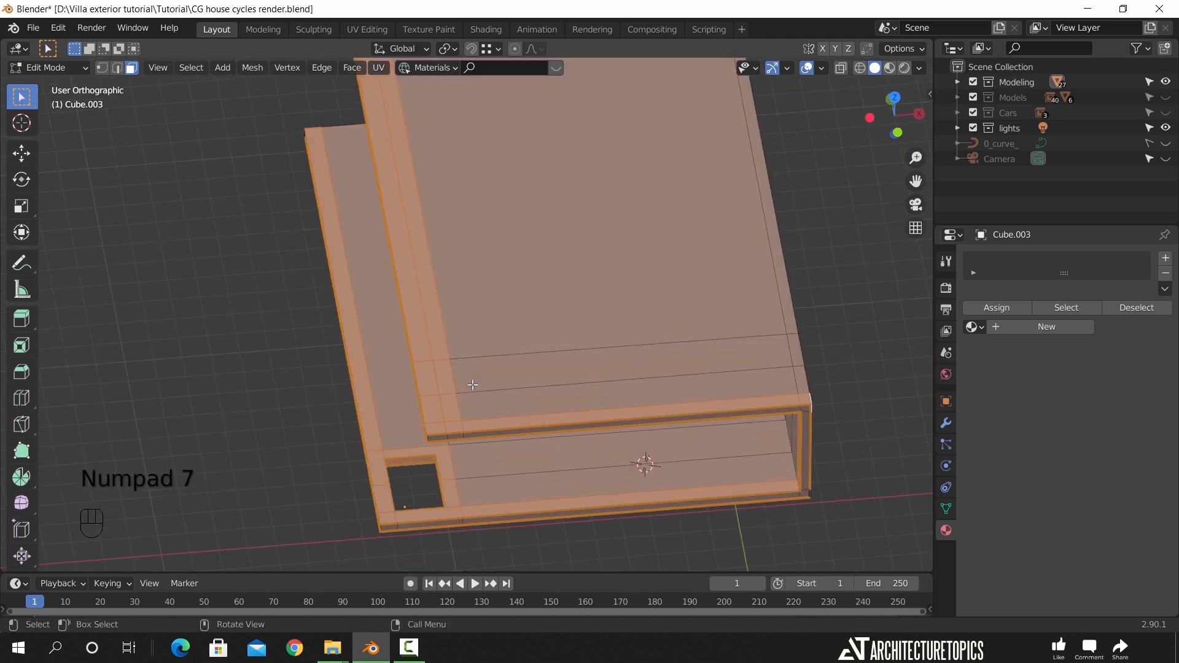
pyautogui.press('z')
pyautogui.keyDown('ctrl'); pyautogui.moveTo(470, 374); pyautogui.dragTo(438, 443); pyautogui.keyUp('ctrl')
pyautogui.keyDown('ctrl'); pyautogui.moveTo(479, 391); pyautogui.dragTo(438, 453); pyautogui.keyUp('ctrl')
pyautogui.moveTo(453, 433); pyautogui.dragTo(478, 348, button='middle')
pyautogui.scroll(4, 498, 421)
pyautogui.press('z')
# Deselect the inner wall faces of the square opening in the floor slab
pyautogui.moveTo(587, 472)
pyautogui.keyDown('shift'); pyautogui.mouseDown(button='middle')
pyautogui.moveTo(561, 311)
pyautogui.moveTo(566, 371)
pyautogui.moveTo(526, 411)
pyautogui.moveTo(532, 402)
pyautogui.mouseUp(button='middle'); pyautogui.keyUp('shift')
pyautogui.scroll(2, 541, 380)
pyautogui.moveTo(548, 361); pyautogui.dragTo(179, 337, button='middle')
pyautogui.scroll(3, 524, 363)
pyautogui.scroll(3, 657, 245)
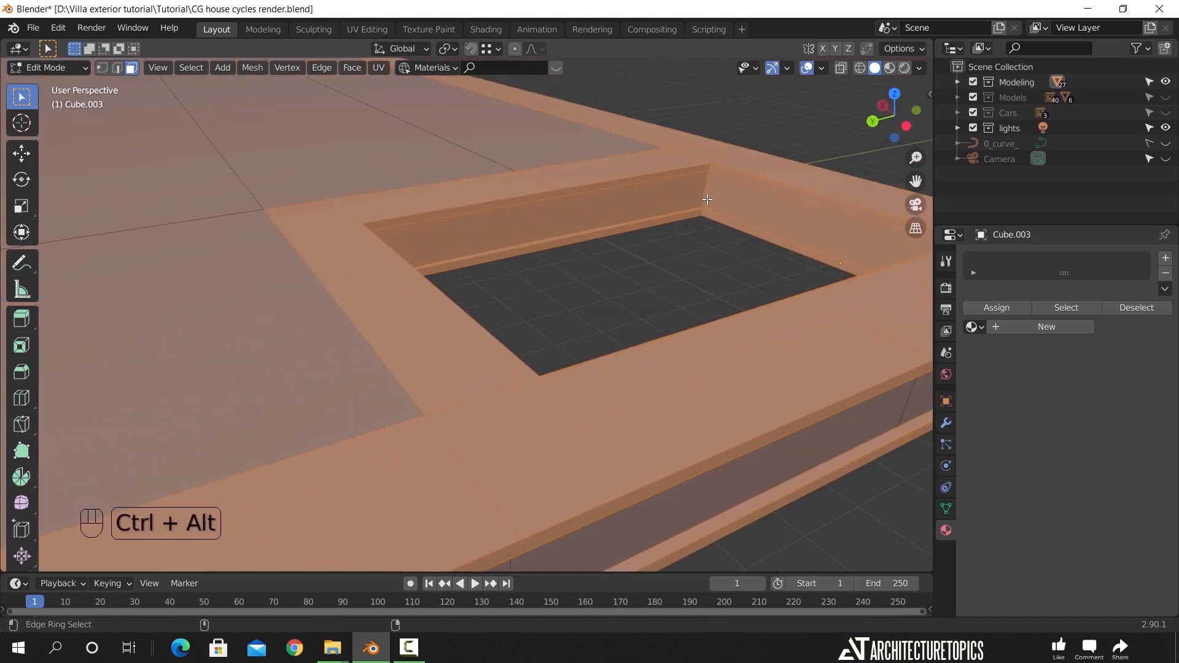
pyautogui.keyDown('ctrl'); pyautogui.keyDown('alt'); pyautogui.keyDown('shift'); pyautogui.click(705, 192); pyautogui.keyUp('shift'); pyautogui.keyUp('alt'); pyautogui.keyUp('ctrl')
pyautogui.hotkey('ctrl', 'z')
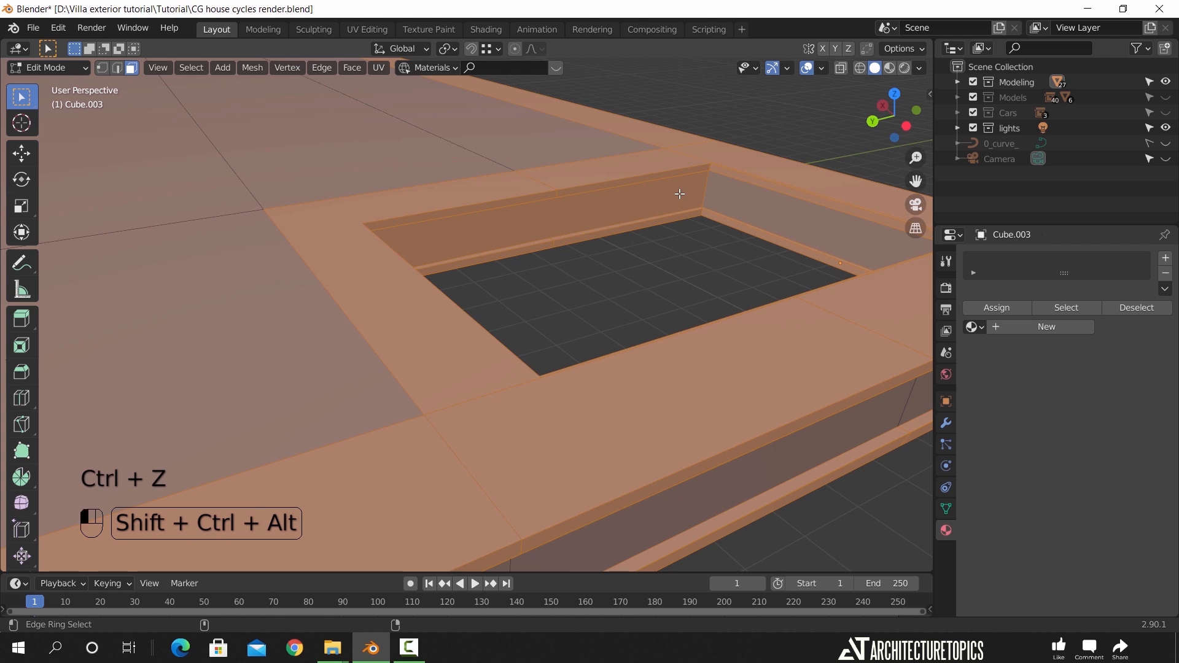
pyautogui.hotkey('ctrl', 'z')
pyautogui.moveTo(618, 256); pyautogui.dragTo(305, 189, button='middle')
pyautogui.keyDown('ctrl'); pyautogui.keyDown('alt'); pyautogui.keyDown('shift'); pyautogui.click(309, 189); pyautogui.keyUp('shift'); pyautogui.keyUp('alt'); pyautogui.keyUp('ctrl')
pyautogui.keyDown('ctrl'); pyautogui.moveTo(318, 192); pyautogui.dragTo(304, 193); pyautogui.keyUp('ctrl')
pyautogui.moveTo(228, 224); pyautogui.dragTo(86, 245, button='middle')
pyautogui.keyDown('ctrl'); pyautogui.moveTo(300, 136); pyautogui.dragTo(290, 140); pyautogui.keyUp('ctrl')
# Deselect the small end face at the far corner of the roof slab
pyautogui.moveTo(319, 184); pyautogui.dragTo(590, 385, button='middle')
pyautogui.keyDown('shift'); pyautogui.moveTo(400, 337); pyautogui.dragTo(486, 387, button='middle'); pyautogui.keyUp('shift')
pyautogui.keyDown('shift'); pyautogui.moveTo(194, 343); pyautogui.dragTo(547, 353, button='middle'); pyautogui.keyUp('shift')
pyautogui.scroll(2, 511, 172)
pyautogui.scroll(2, 511, 172)
pyautogui.keyDown('shift'); pyautogui.moveTo(468, 353); pyautogui.dragTo(474, 538, button='middle'); pyautogui.keyUp('shift')
pyautogui.scroll(1, 468, 307)
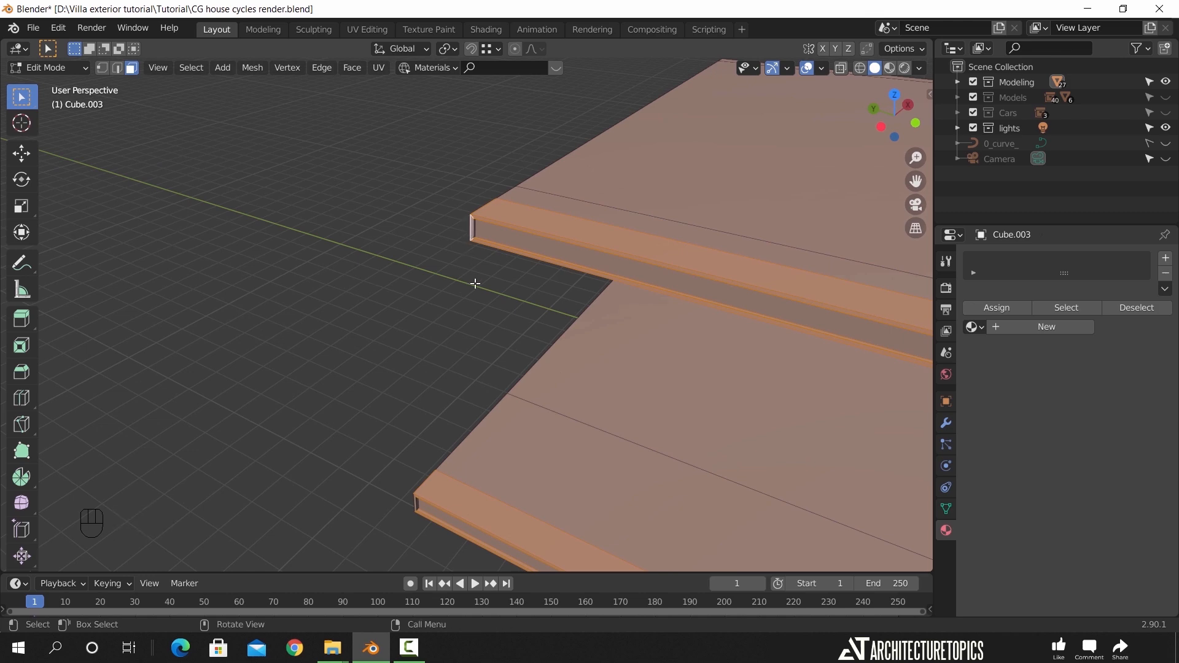
pyautogui.scroll(2, 476, 270)
pyautogui.press('KP_Decimal')
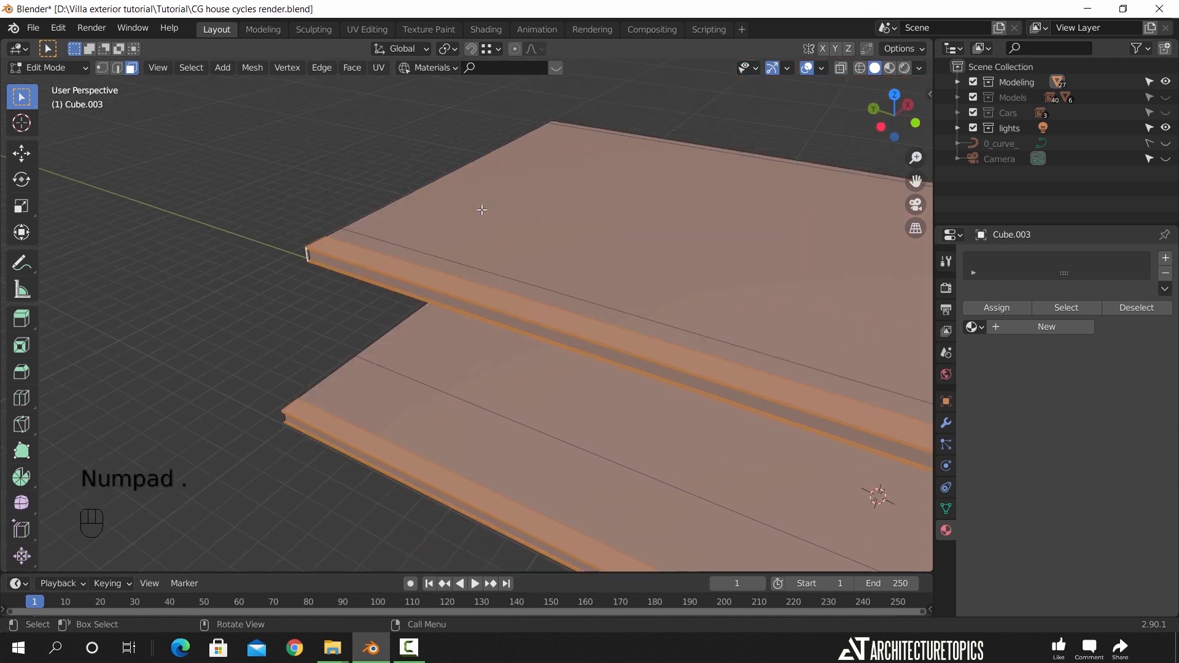
pyautogui.keyDown('shift'); pyautogui.moveTo(249, 310); pyautogui.dragTo(162, 261, button='middle'); pyautogui.keyUp('shift')
pyautogui.scroll(5, 547, 396)
pyautogui.scroll(3, 548, 398)
pyautogui.moveTo(352, 316); pyautogui.dragTo(502, 315, button='middle')
pyautogui.keyDown('shift'); pyautogui.click(501, 255); pyautogui.keyUp('shift')
# Deselect the small end faces at the far corner of the floor slab
pyautogui.scroll(-4, 501, 255)
pyautogui.keyDown('shift'); pyautogui.moveTo(584, 427); pyautogui.dragTo(595, 87, button='middle'); pyautogui.keyUp('shift')
pyautogui.keyDown('shift'); pyautogui.click(627, 436); pyautogui.keyUp('shift')
pyautogui.moveTo(688, 444); pyautogui.dragTo(510, 283, button='middle')
pyautogui.keyDown('shift'); pyautogui.click(514, 281); pyautogui.keyUp('shift')
pyautogui.moveTo(492, 334); pyautogui.dragTo(625, 407, button='middle')
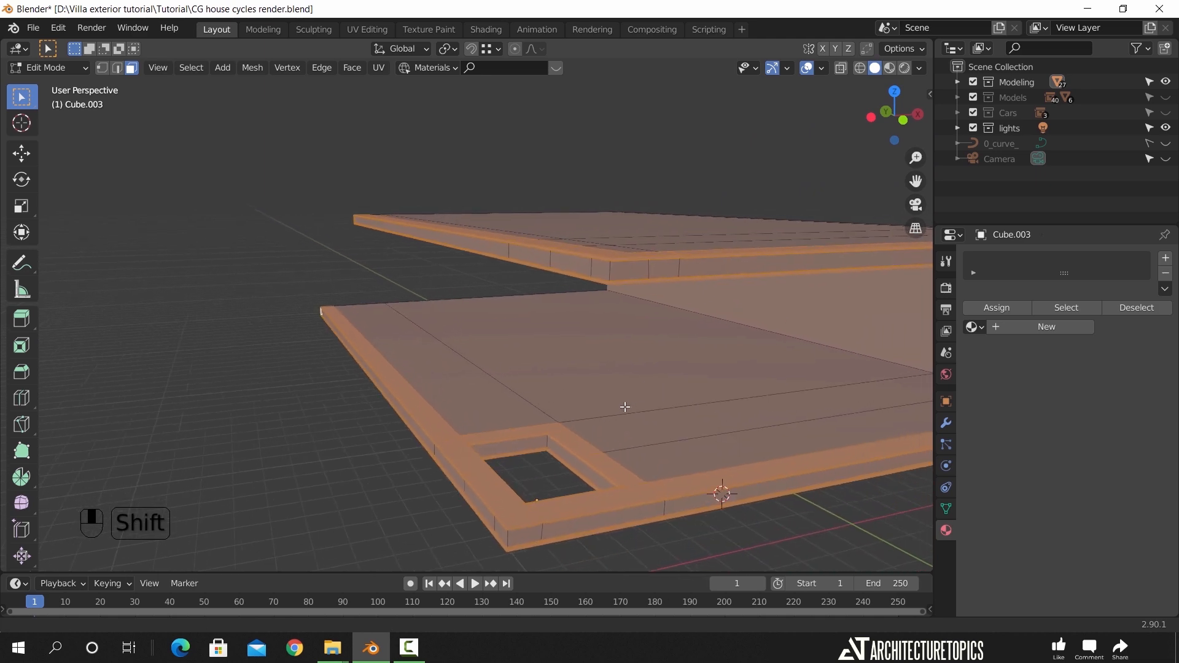
# Add a material slot with the existing wall material to the slab frame, plus a second empty slot
pyautogui.click(1165, 259)
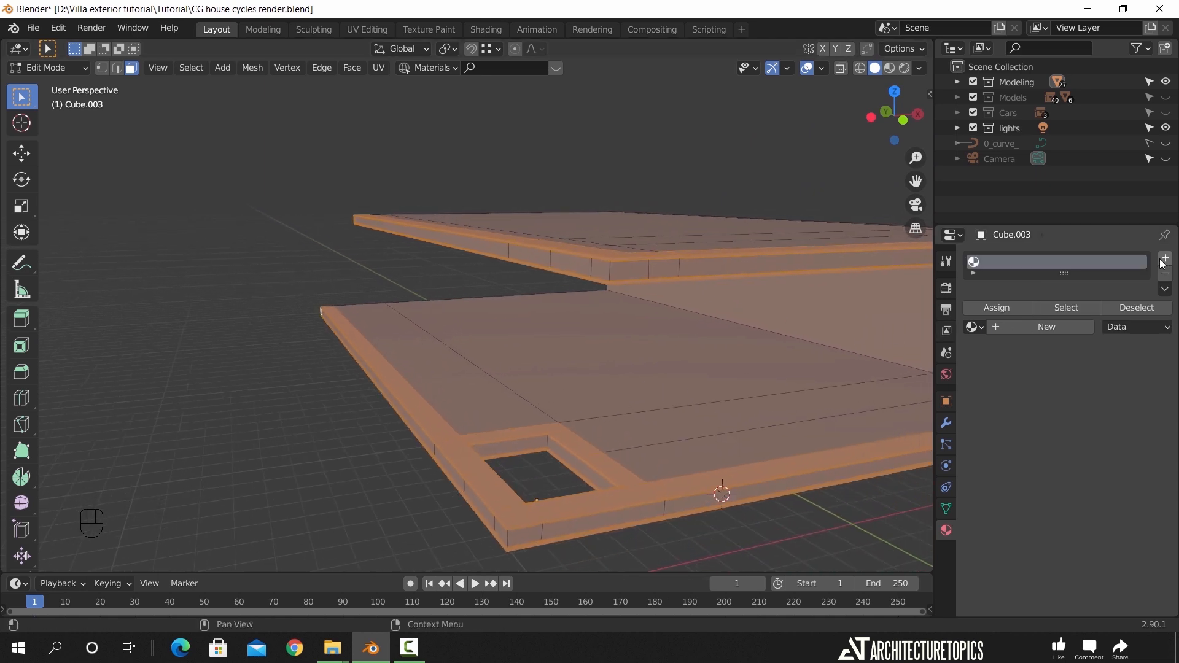
pyautogui.click(974, 327)
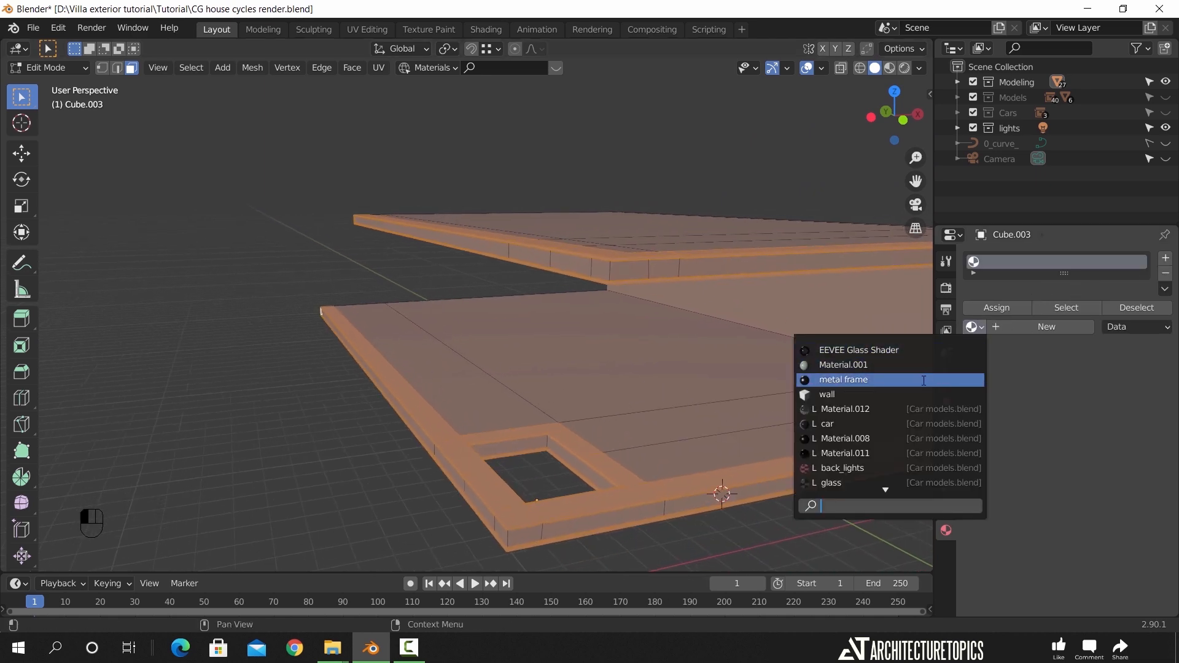
pyautogui.click(904, 394)
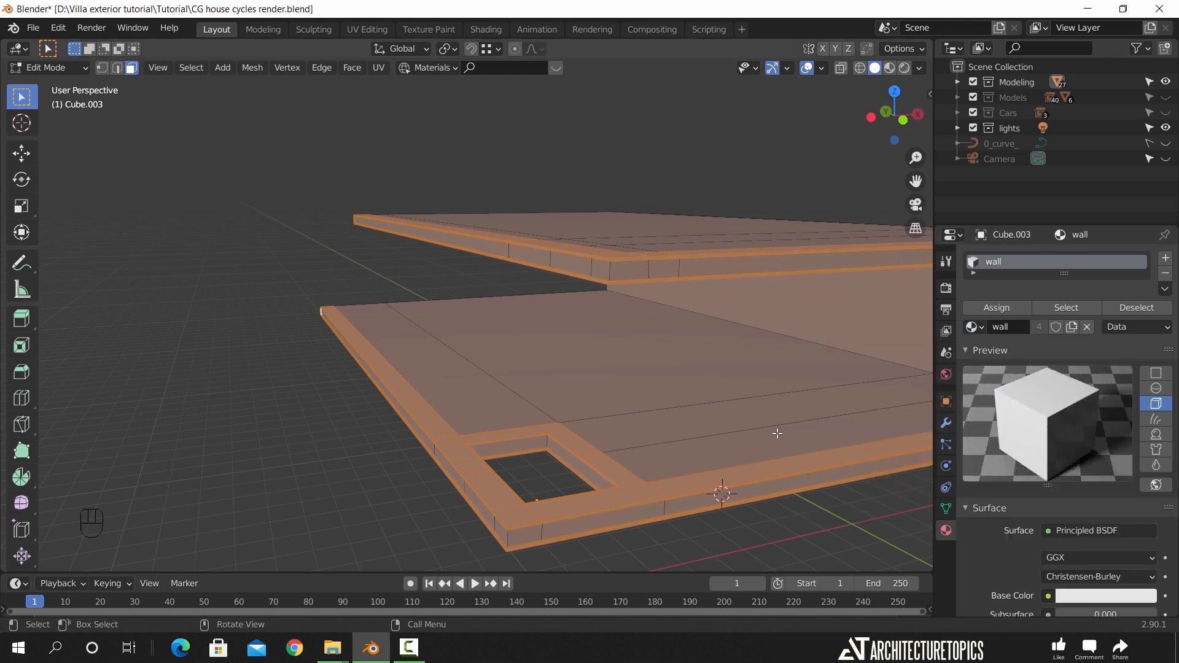
pyautogui.click(1165, 258)
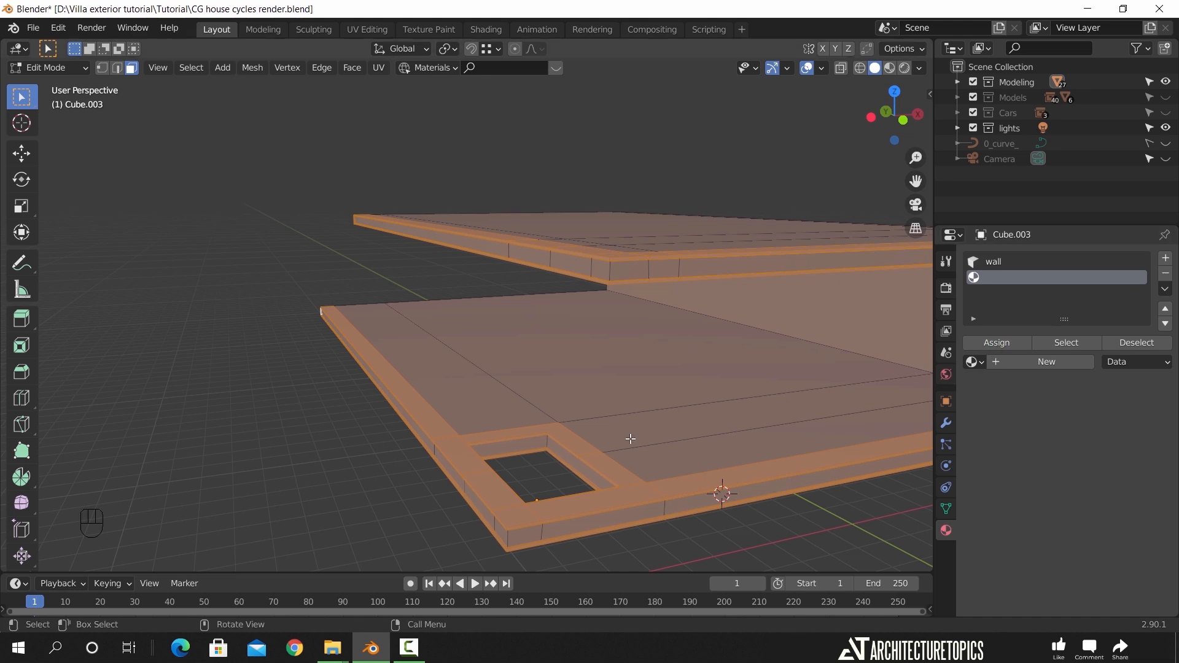
# Leave mesh editing, unhide all objects and clear the selection
pyautogui.press('Tab')
pyautogui.keyDown('shift'); pyautogui.moveTo(625, 397); pyautogui.dragTo(600, 338, button='middle'); pyautogui.keyUp('shift')
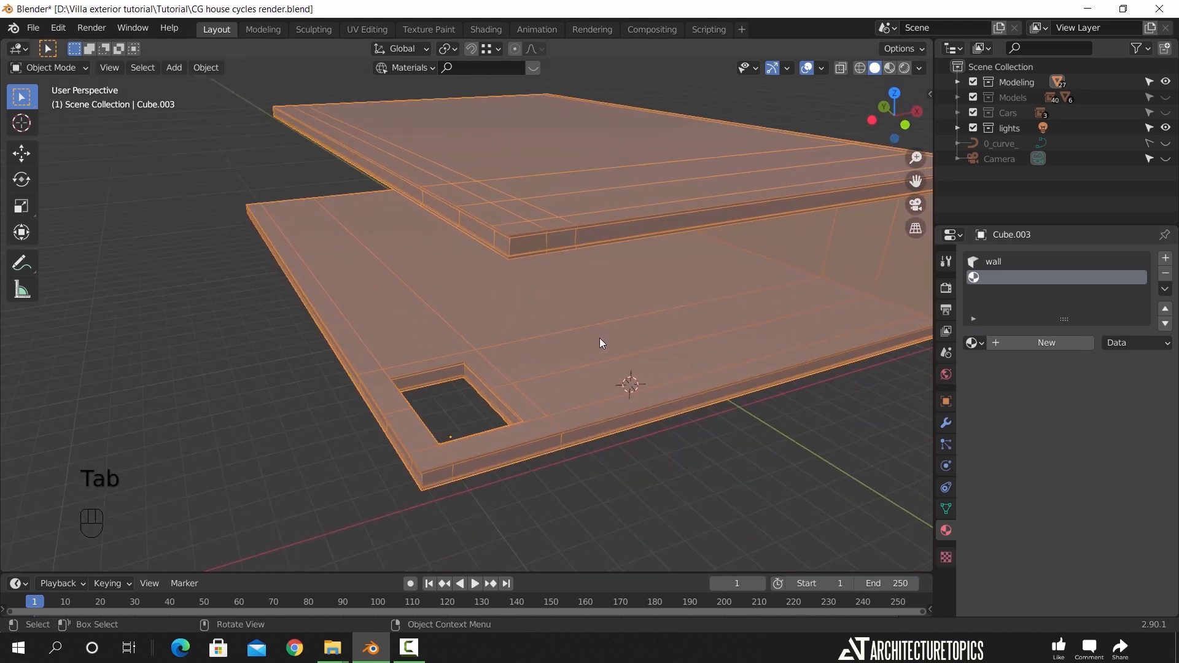
pyautogui.hotkey('alt', 'h')
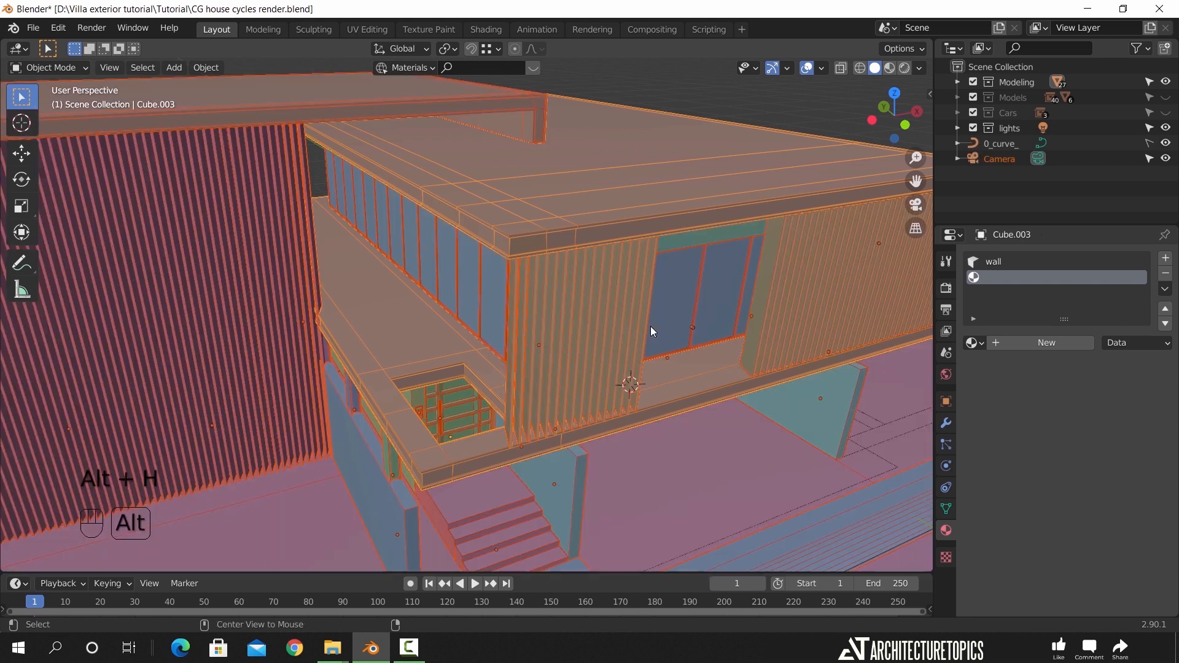
pyautogui.click(785, 97)
# Hide the upper floor's vertical slats and the side wing's slatted cladding again
pyautogui.click(799, 259)
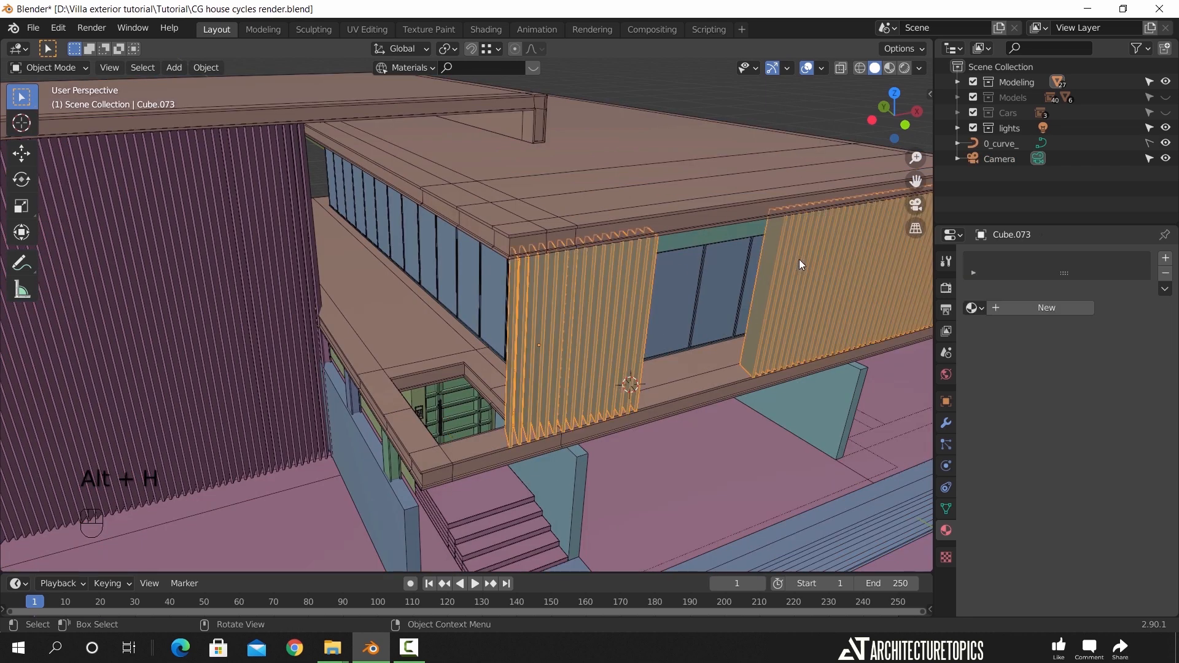
pyautogui.press('h')
pyautogui.click(276, 221)
pyautogui.press('h')
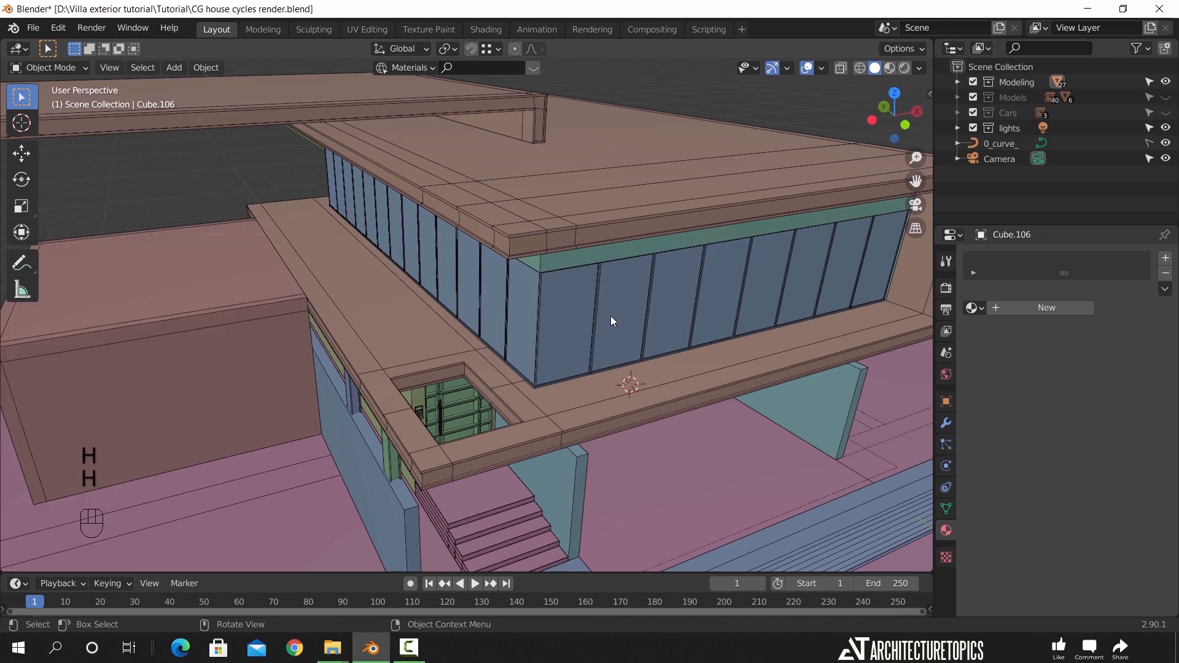
# Switch the viewport to material preview and select the slab frame around the square opening
pyautogui.moveTo(611, 320); pyautogui.dragTo(577, 285, button='middle')
pyautogui.click(889, 70)
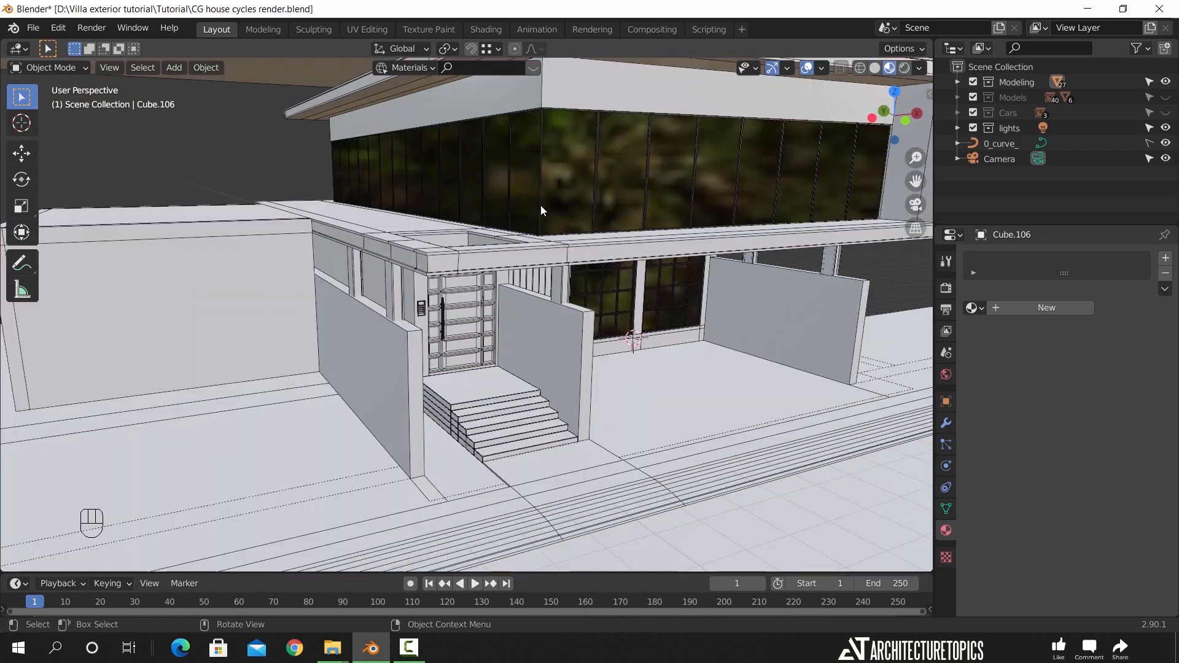
pyautogui.moveTo(540, 205); pyautogui.dragTo(540, 244, button='middle')
pyautogui.keyDown('shift'); pyautogui.moveTo(551, 335); pyautogui.dragTo(543, 252, button='middle'); pyautogui.keyUp('shift')
pyautogui.scroll(3, 551, 322)
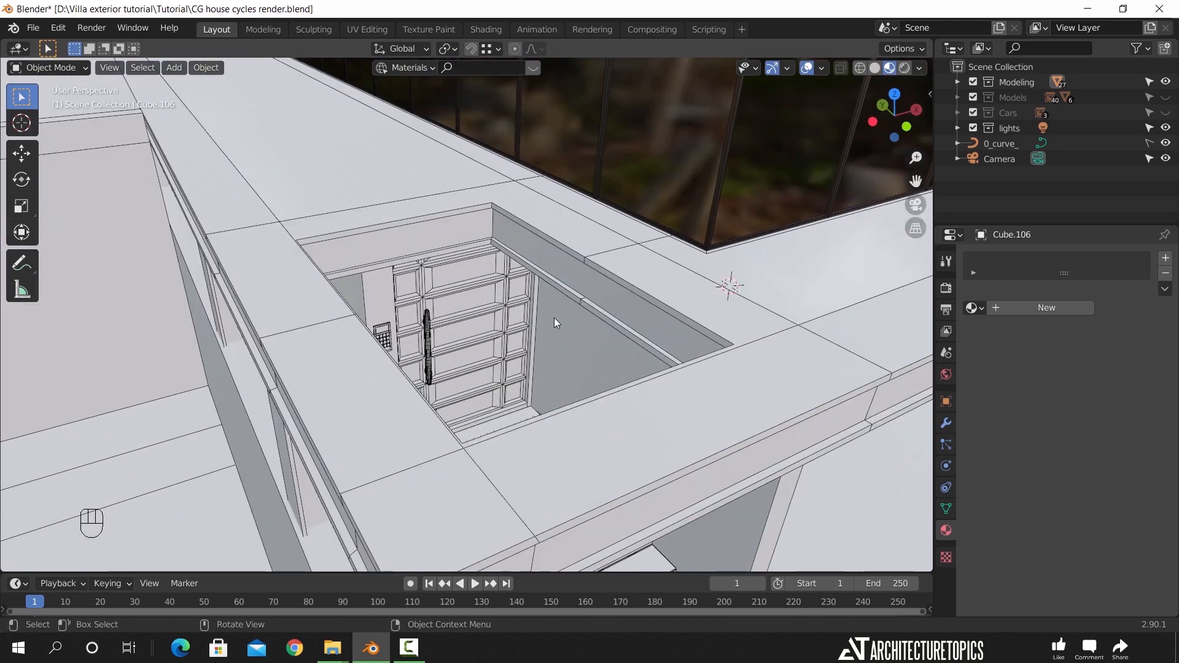
pyautogui.click(766, 350)
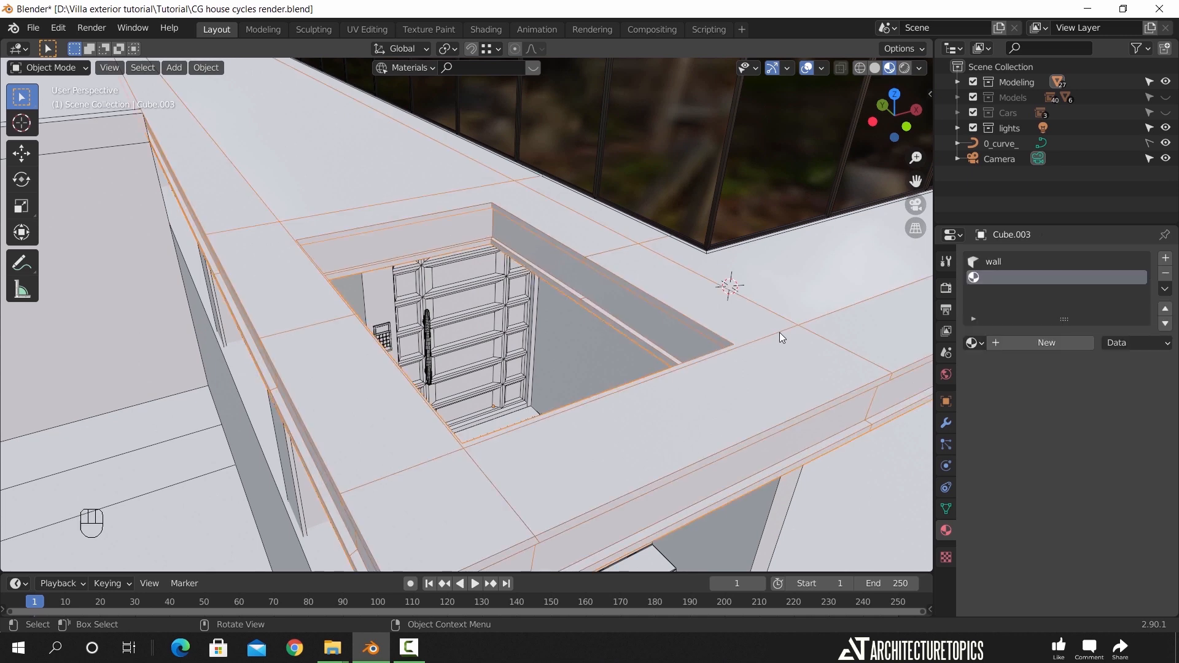
# Search the BlenderKit materials for metal and apply Metal scratched to the slab frame's empty slot
pyautogui.press('n')
pyautogui.click(925, 233)
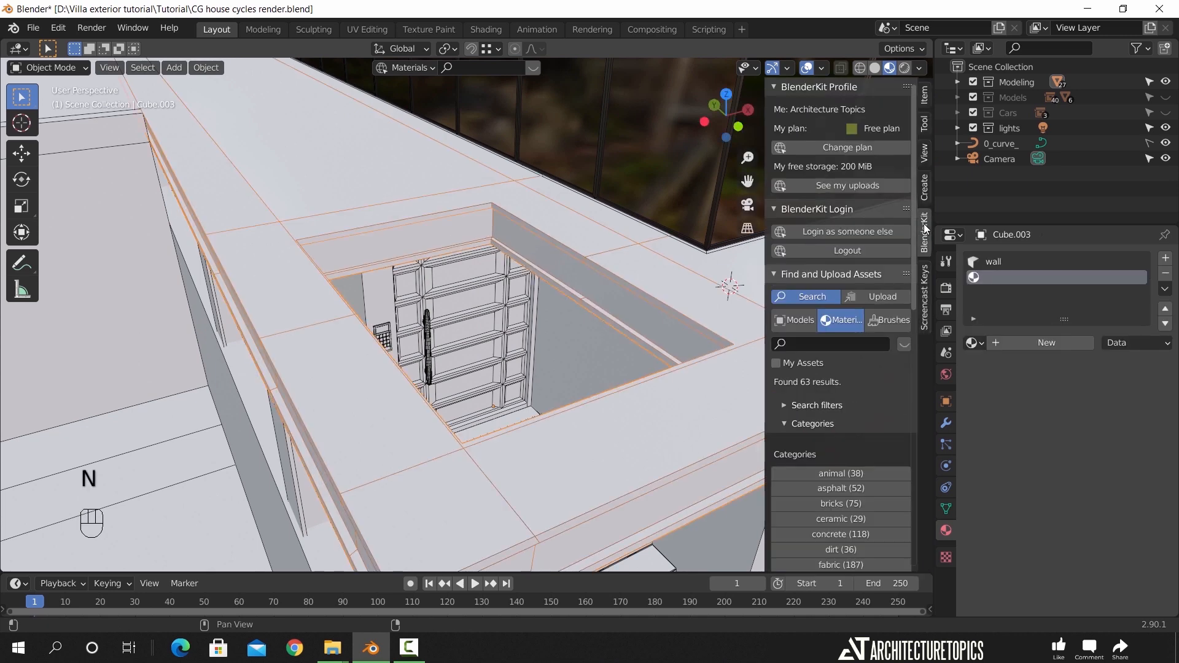
pyautogui.click(840, 340)
pyautogui.write('metal')
pyautogui.press('Return')
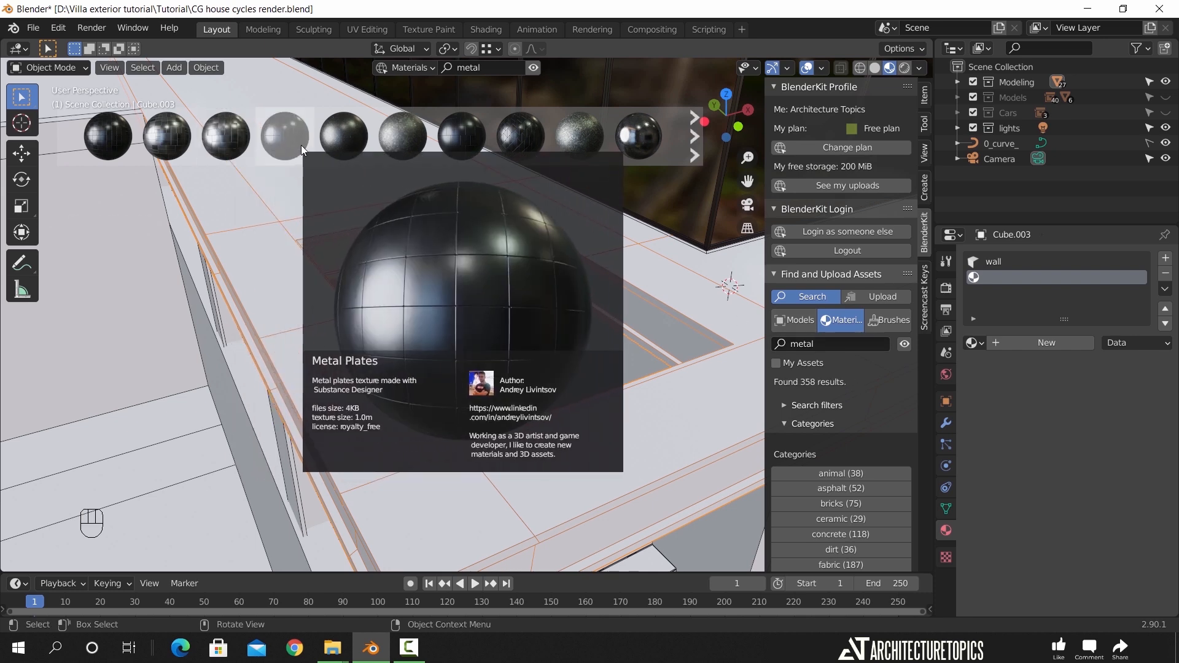
pyautogui.moveTo(348, 143)
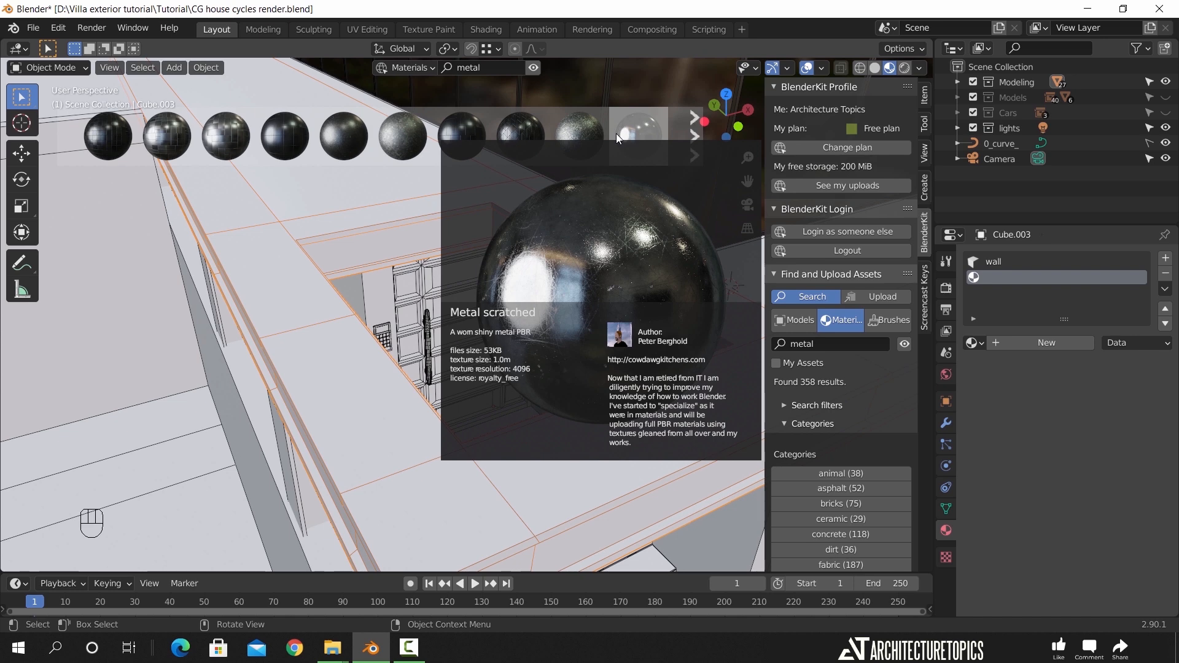
pyautogui.moveTo(635, 132); pyautogui.dragTo(428, 464)
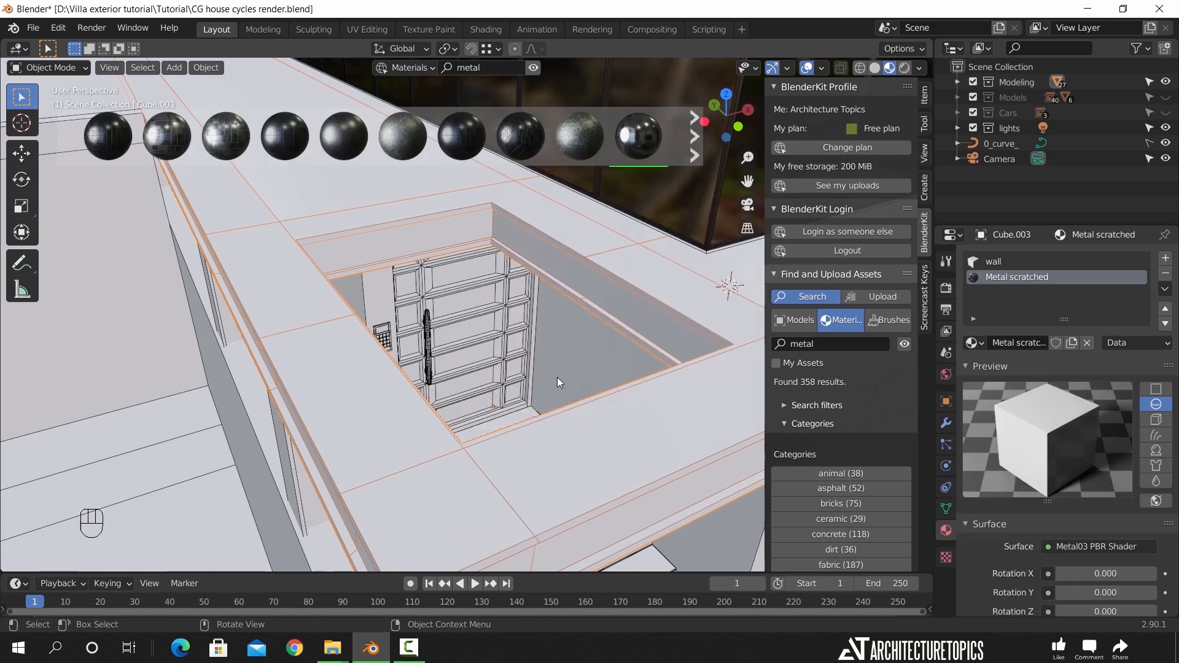
# Close the BlenderKit asset bar and the viewport sidebar
pyautogui.click(534, 68)
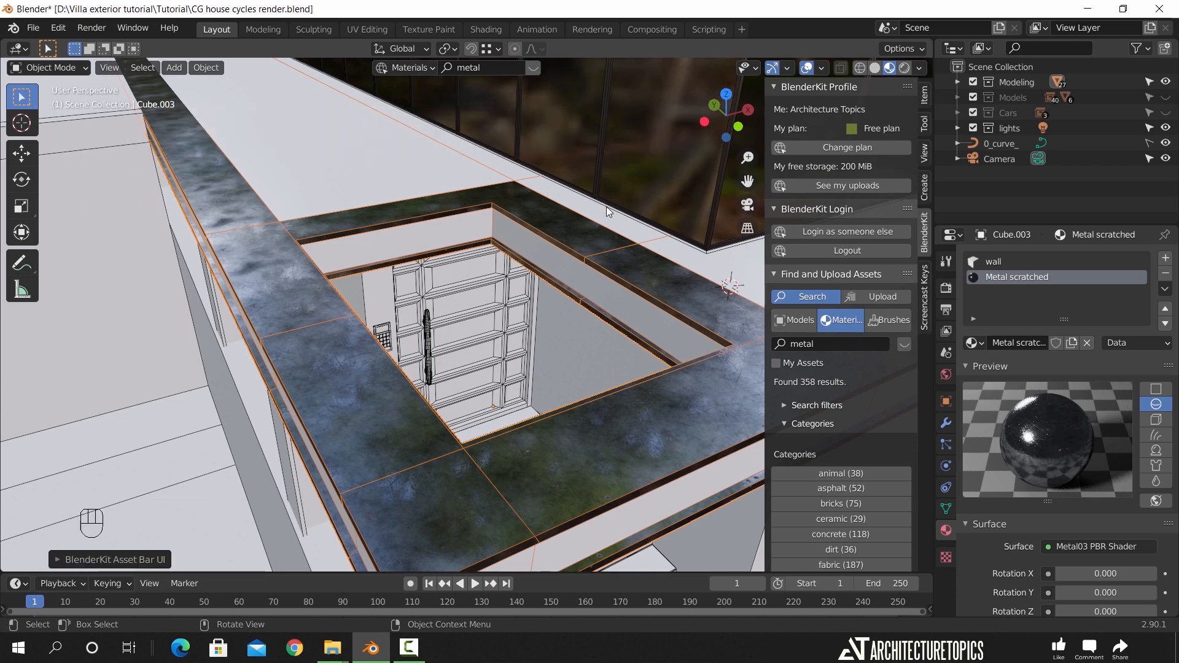
pyautogui.press('n')
pyautogui.keyDown('shift'); pyautogui.moveTo(617, 324); pyautogui.dragTo(653, 372, button='middle'); pyautogui.keyUp('shift')
pyautogui.scroll(-1, 654, 373)
# Examine the scratched metal texture on the slab frame's faces beside the square opening up close
pyautogui.click(496, 323)
pyautogui.press('Tab')
pyautogui.click(503, 324)
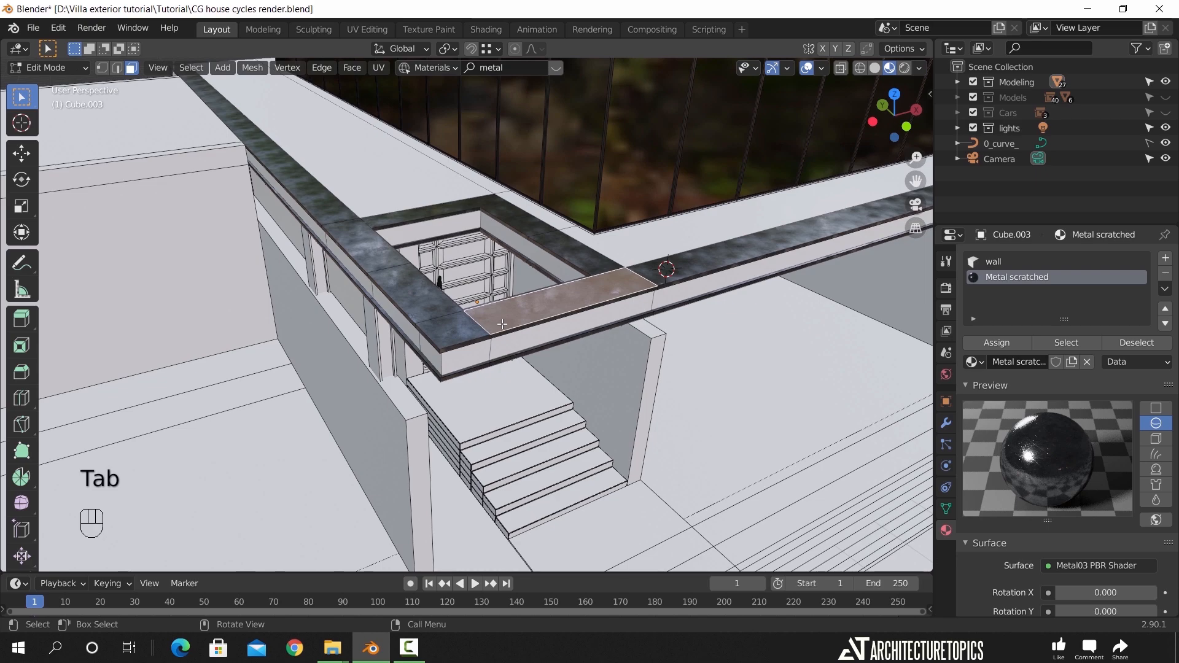
pyautogui.press('KP_Decimal')
pyautogui.moveTo(503, 323); pyautogui.dragTo(526, 335, button='middle')
pyautogui.scroll(4, 526, 335)
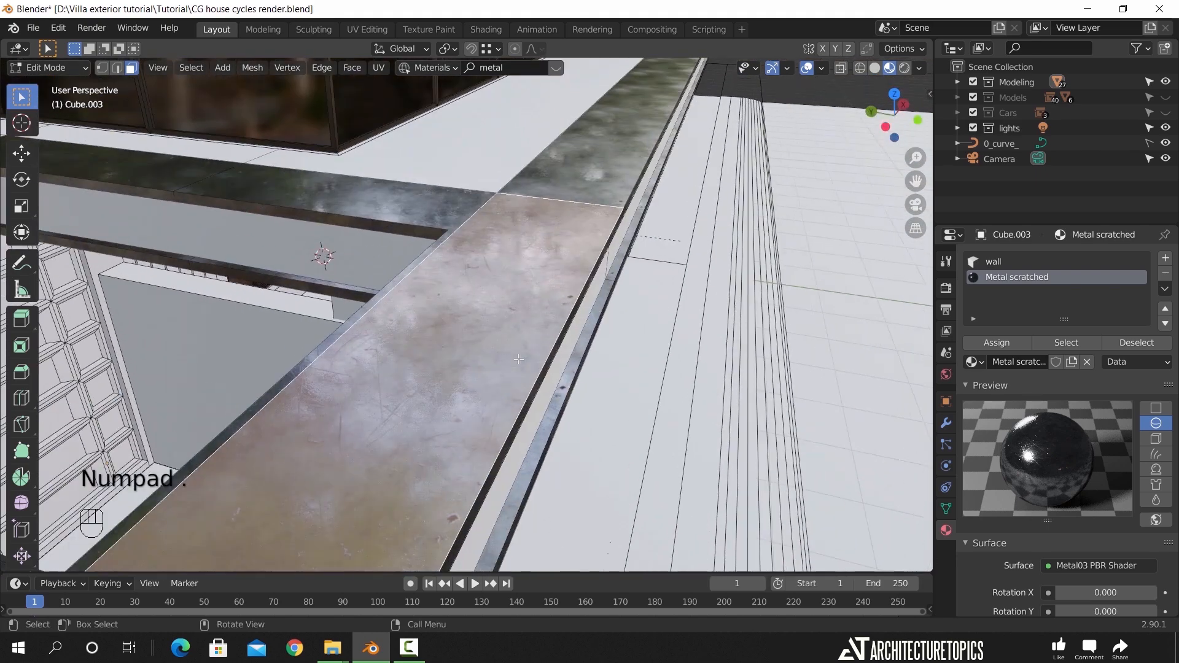
pyautogui.press('Tab')
pyautogui.scroll(7, 519, 356)
pyautogui.moveTo(517, 356); pyautogui.dragTo(550, 310, button='middle')
pyautogui.scroll(-5, 550, 309)
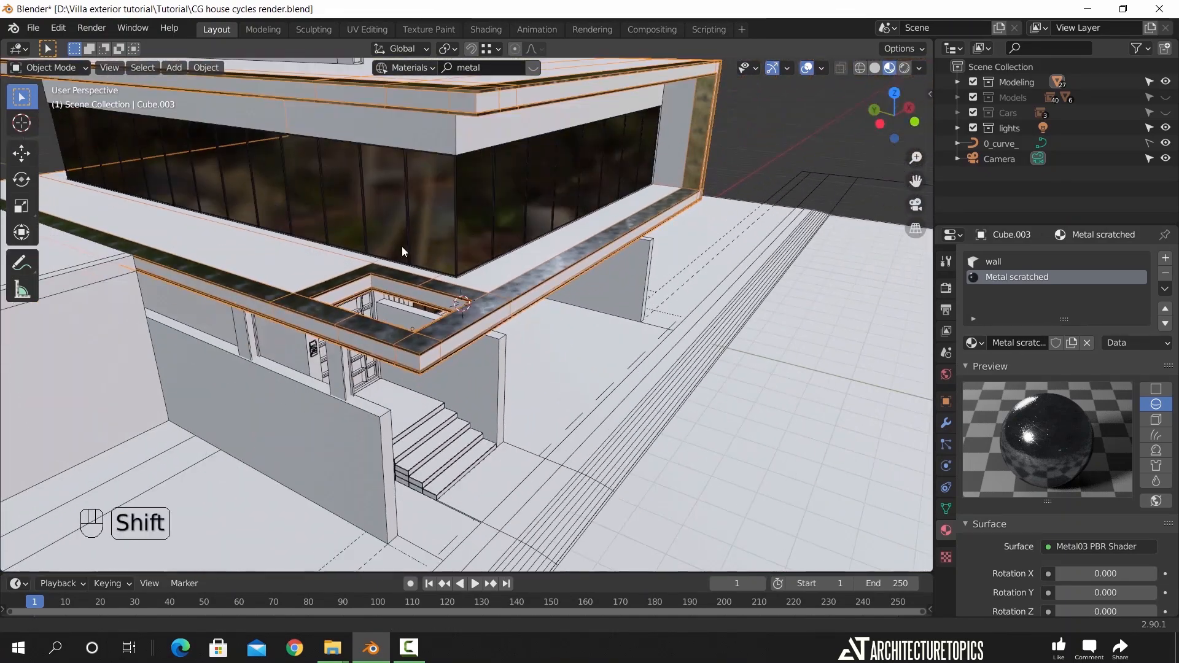
# Select the recessed front strip faces of the large side wall and roof frame in mesh editing
pyautogui.keyDown('shift'); pyautogui.moveTo(381, 224); pyautogui.dragTo(523, 389, button='middle'); pyautogui.keyUp('shift')
pyautogui.moveTo(430, 364); pyautogui.dragTo(329, 213, button='middle')
pyautogui.click(456, 246)
pyautogui.press('Tab')
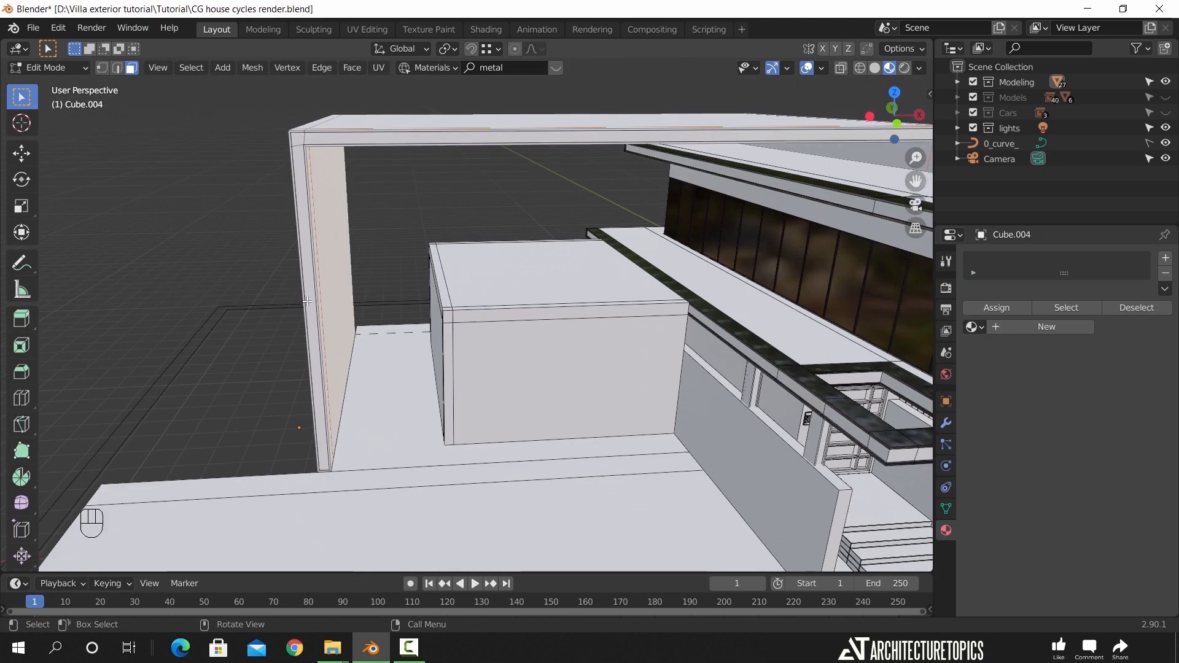
pyautogui.keyDown('shift'); pyautogui.moveTo(528, 182); pyautogui.dragTo(643, 139, button='middle'); pyautogui.keyUp('shift')
pyautogui.keyDown('shift'); pyautogui.click(636, 131); pyautogui.keyUp('shift')
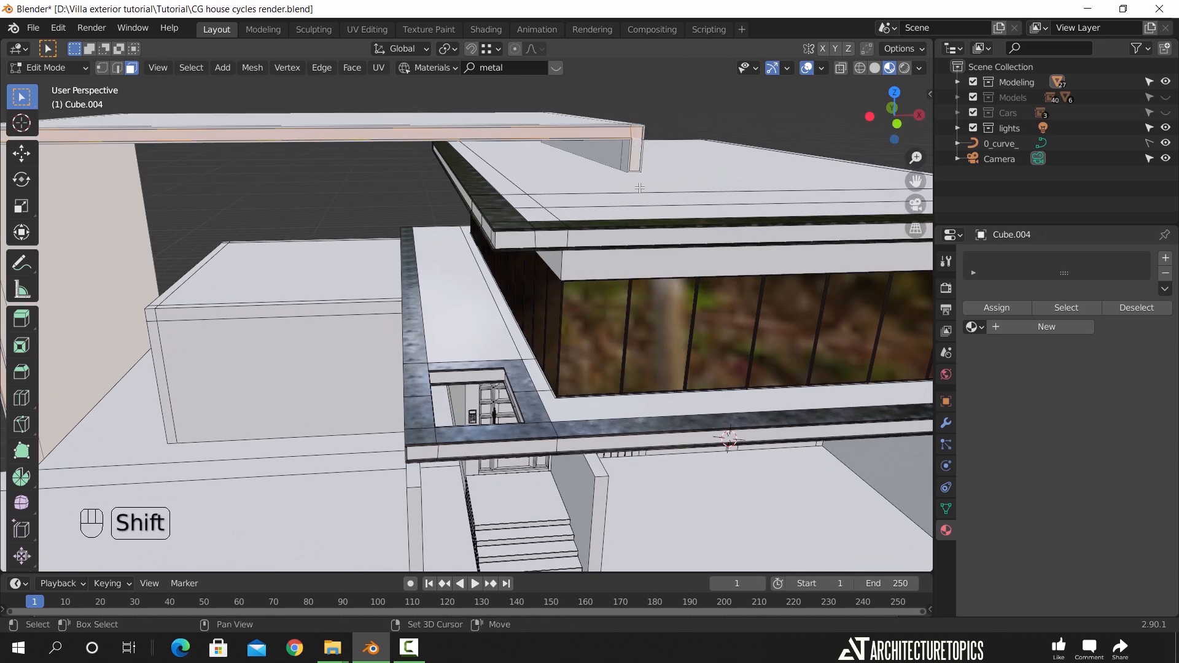
pyautogui.moveTo(127, 229); pyautogui.dragTo(352, 244, button='middle')
pyautogui.scroll(2, 352, 244)
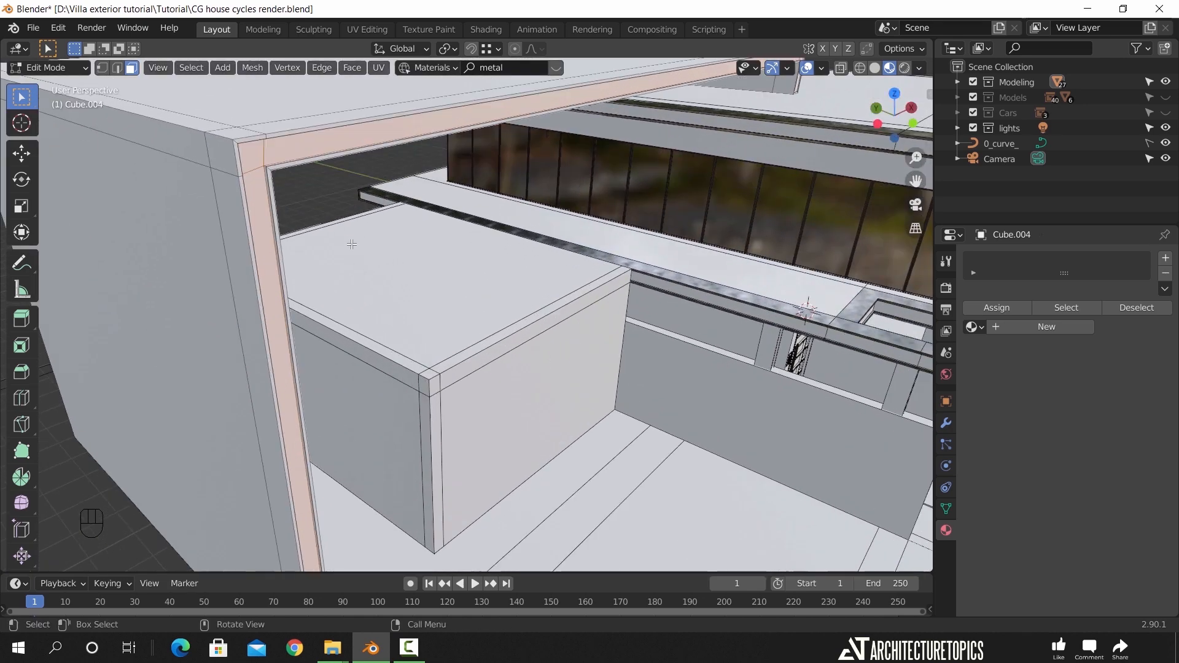
# Add a material slot to the large side frame and give it the wall material
pyautogui.click(1166, 258)
pyautogui.click(981, 332)
pyautogui.write('w')
pyautogui.click(868, 353)
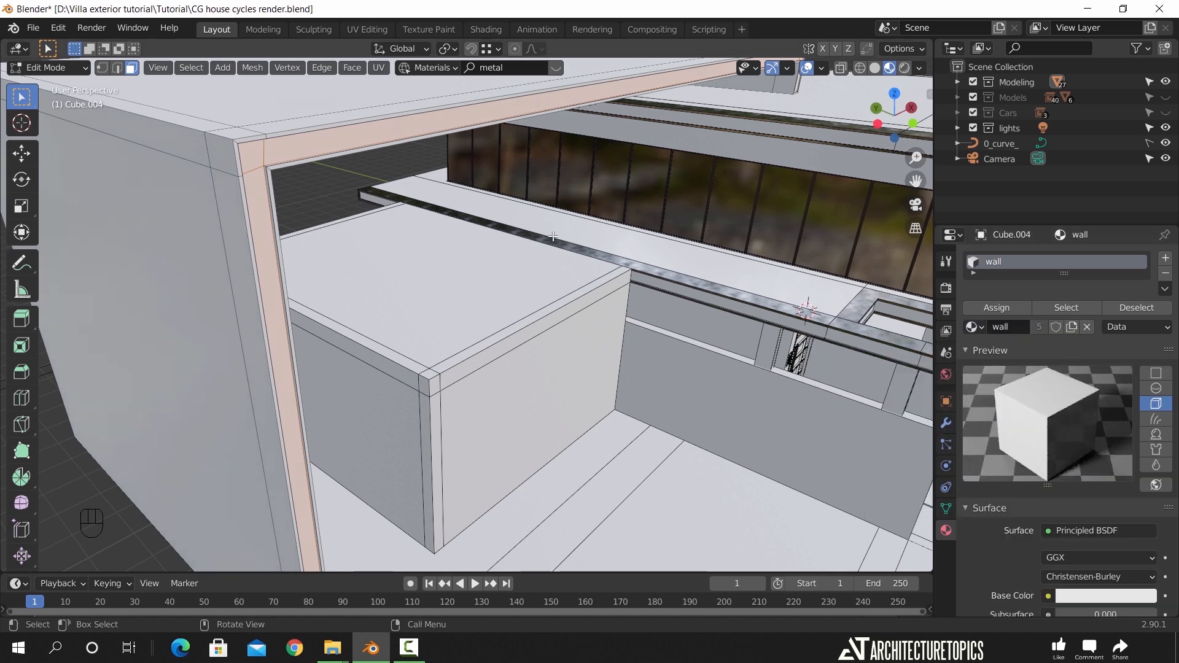
# Grow the face selection around the large frame's front edge and remove the flat front strip from it
pyautogui.press('ctrl+KP_Add')
pyautogui.press('ctrl+KP_Add')
pyautogui.press('ctrl+KP_Add')
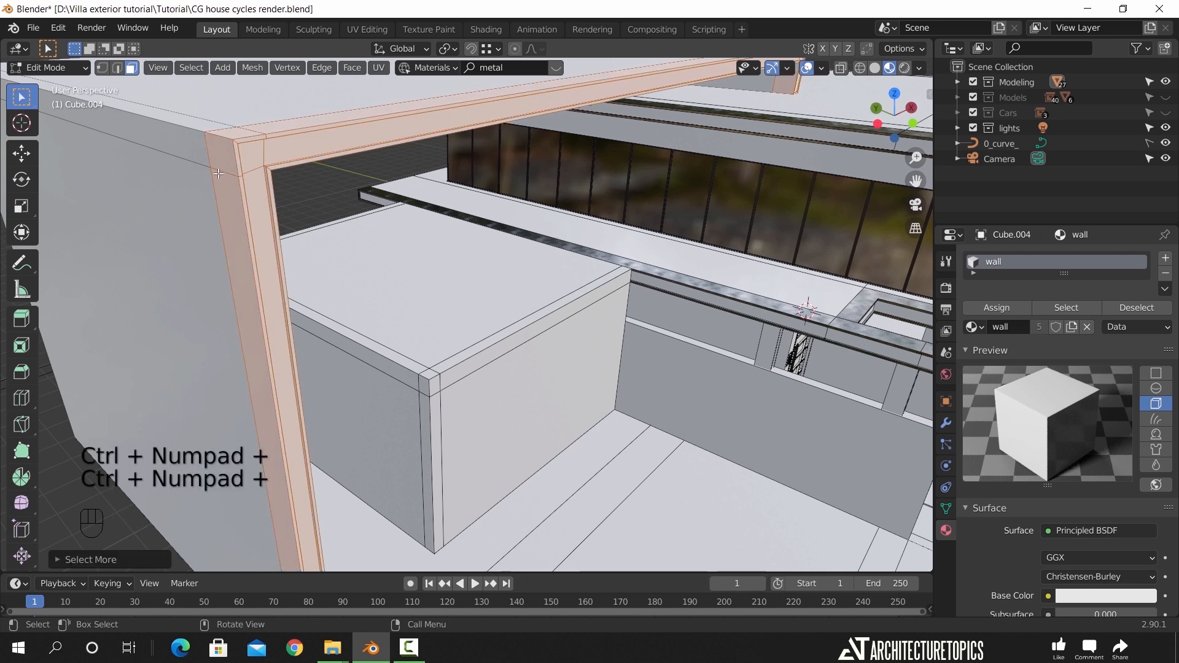
pyautogui.keyDown('ctrl'); pyautogui.moveTo(245, 161); pyautogui.dragTo(258, 192); pyautogui.keyUp('ctrl')
pyautogui.moveTo(300, 242); pyautogui.dragTo(252, 236, button='middle')
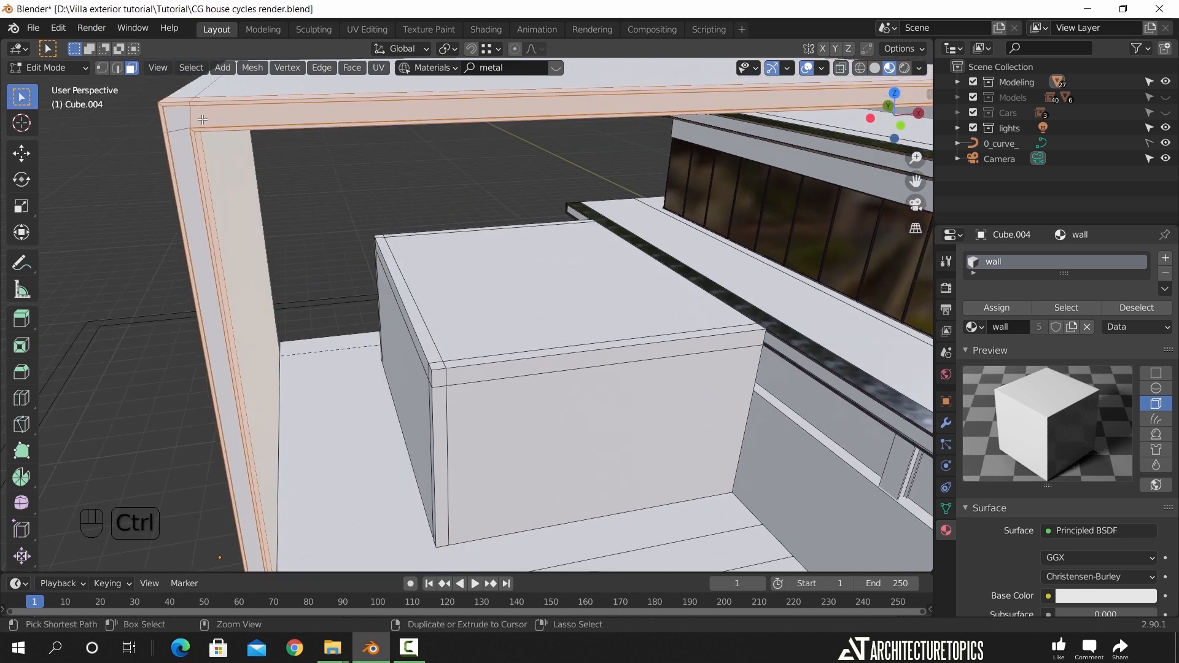
pyautogui.moveTo(207, 118); pyautogui.dragTo(311, 220, button='middle')
pyautogui.moveTo(301, 337); pyautogui.dragTo(330, 329, button='middle')
pyautogui.keyDown('shift'); pyautogui.moveTo(571, 310); pyautogui.dragTo(256, 296, button='middle'); pyautogui.keyUp('shift')
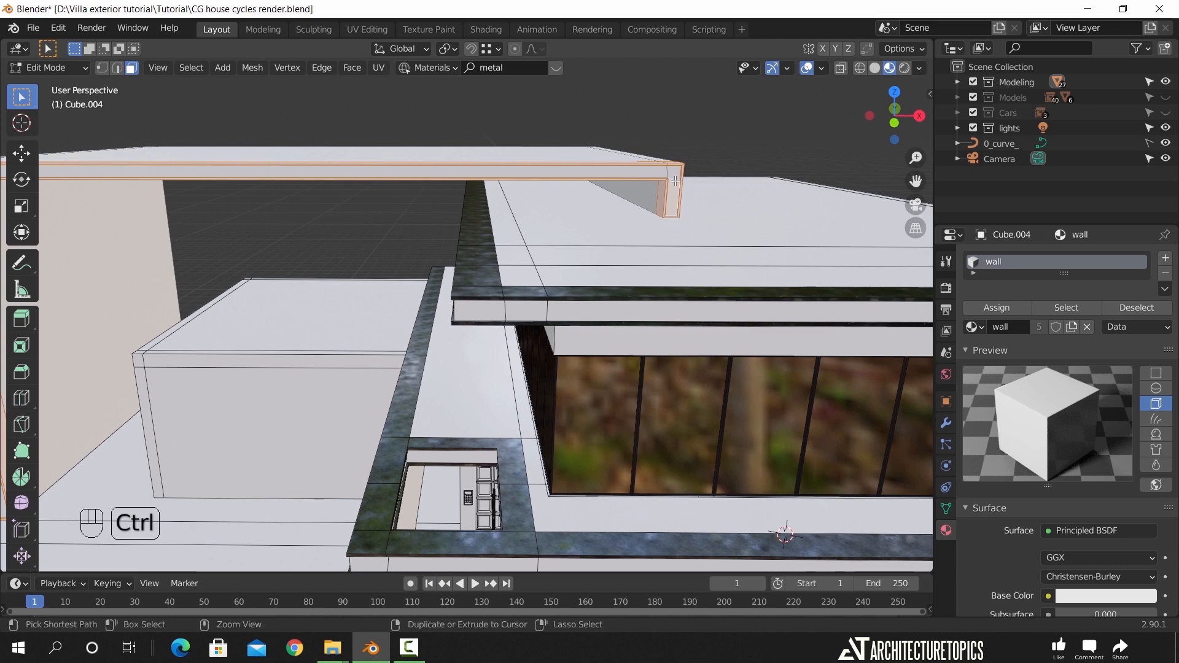
pyautogui.moveTo(456, 211); pyautogui.dragTo(430, 258, button='middle')
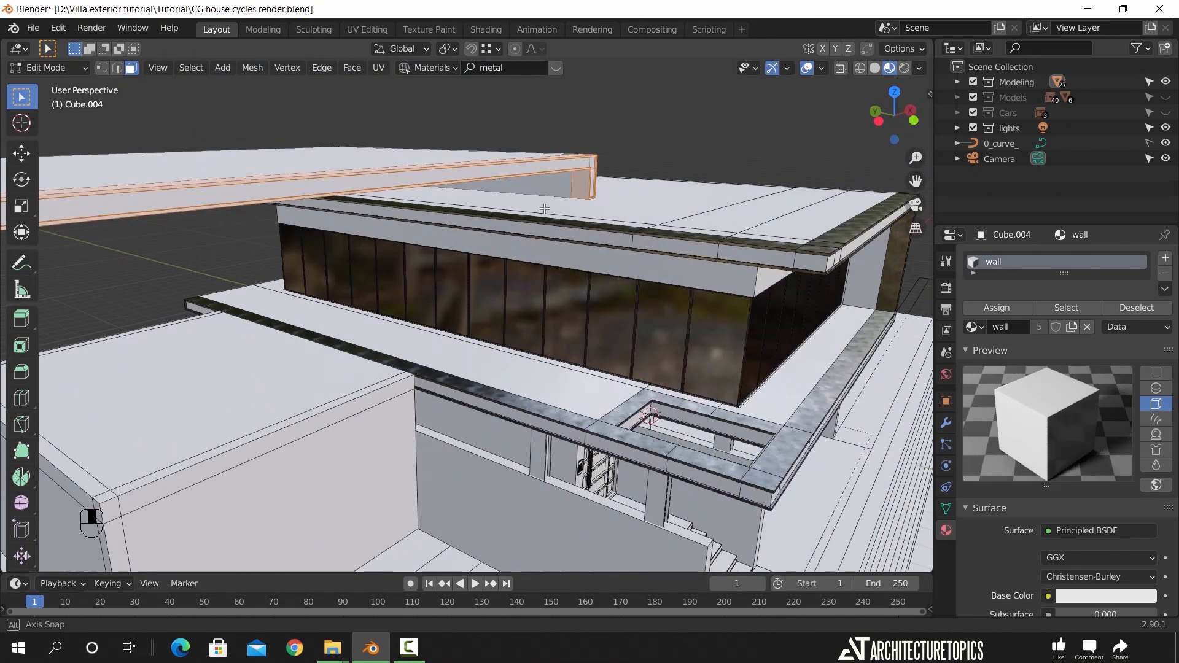
# Add a second slot with the Metal scratched material and assign it to the selected edge faces of the large frame
pyautogui.click(1166, 259)
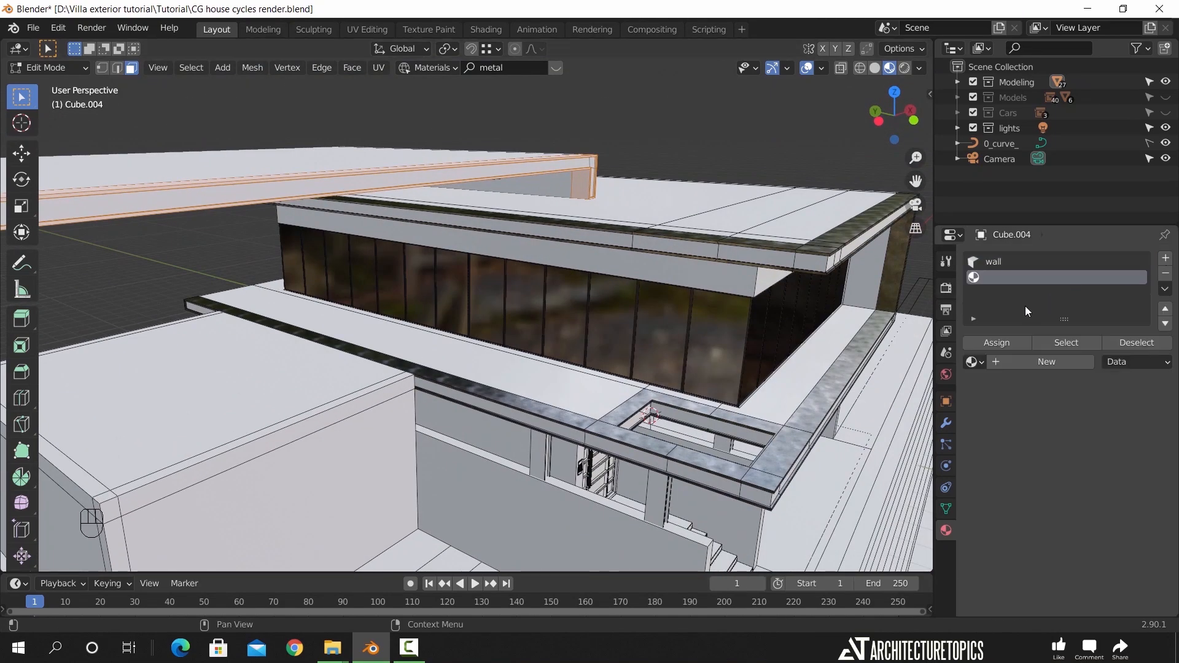
pyautogui.click(979, 361)
pyautogui.write('me')
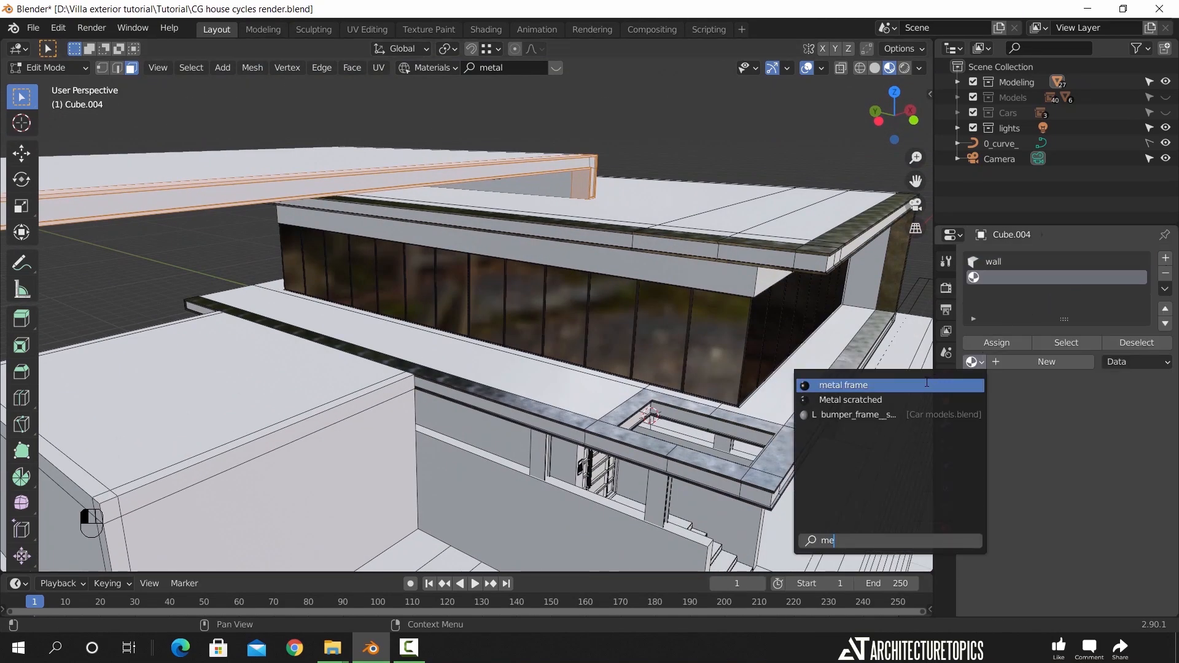
pyautogui.click(905, 400)
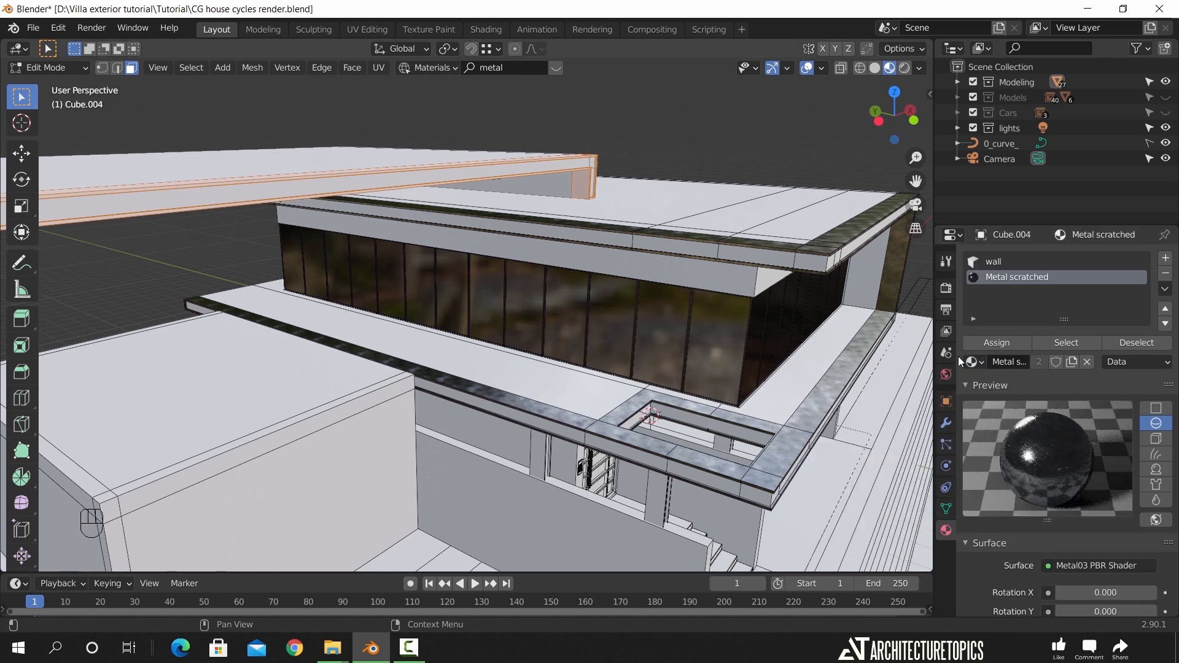
pyautogui.click(983, 343)
pyautogui.moveTo(365, 234); pyautogui.dragTo(582, 236, button='middle')
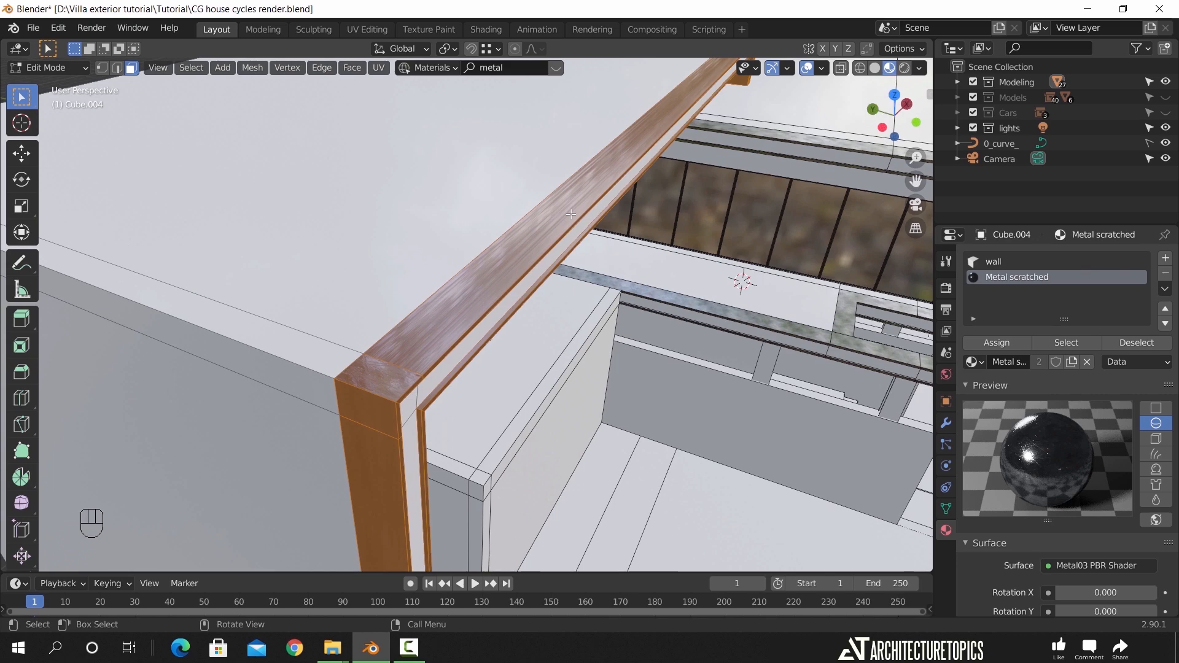
# Apply the large frame's object transform and unwrap its selected metal edge faces with Unwrap
pyautogui.press('Tab')
pyautogui.moveTo(454, 315); pyautogui.dragTo(405, 284, button='middle')
pyautogui.scroll(4, 466, 295)
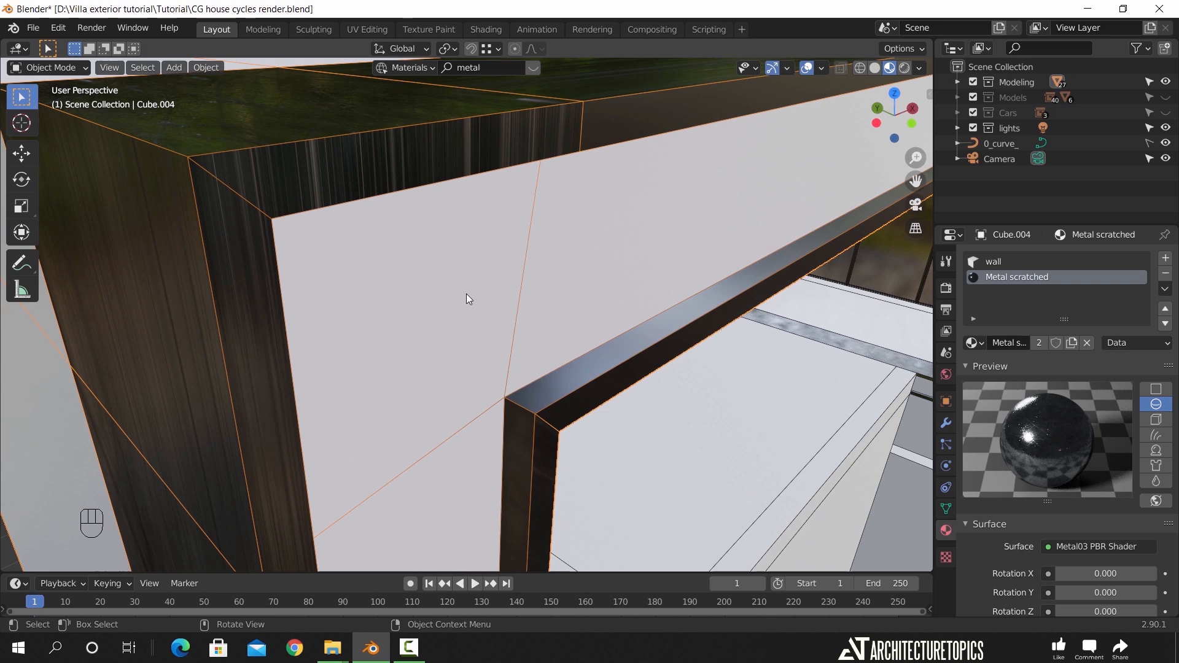
pyautogui.scroll(-3, 477, 293)
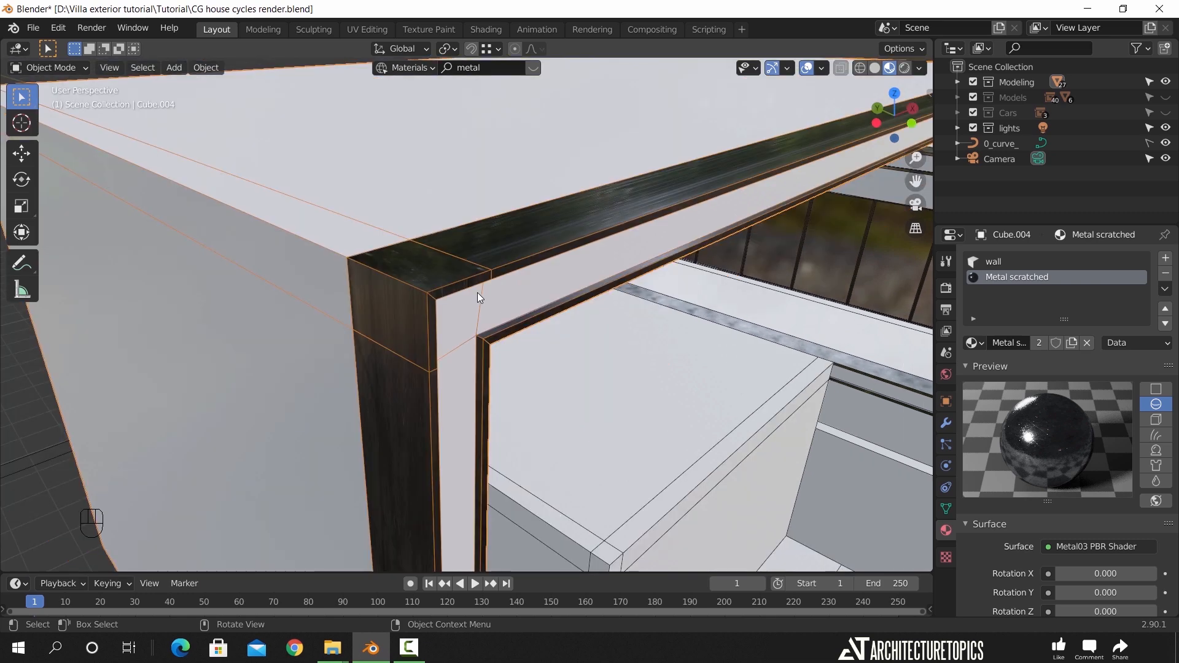
pyautogui.hotkey('ctrl', 'a')
pyautogui.click(583, 253)
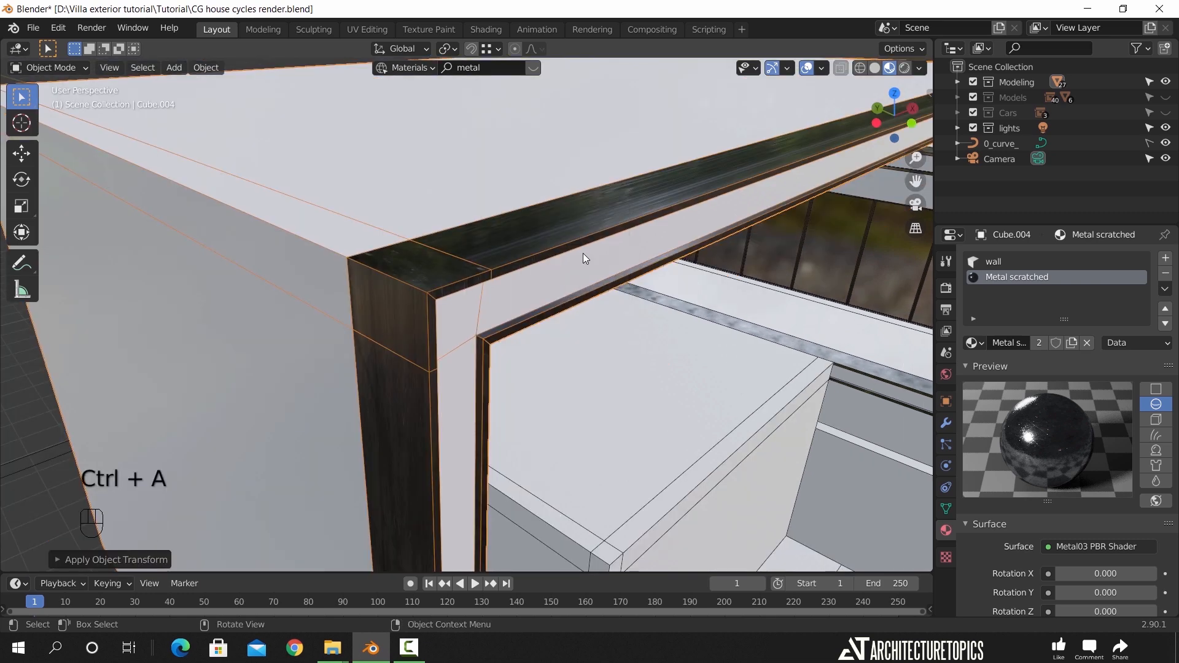
pyautogui.press('Tab')
pyautogui.press('u')
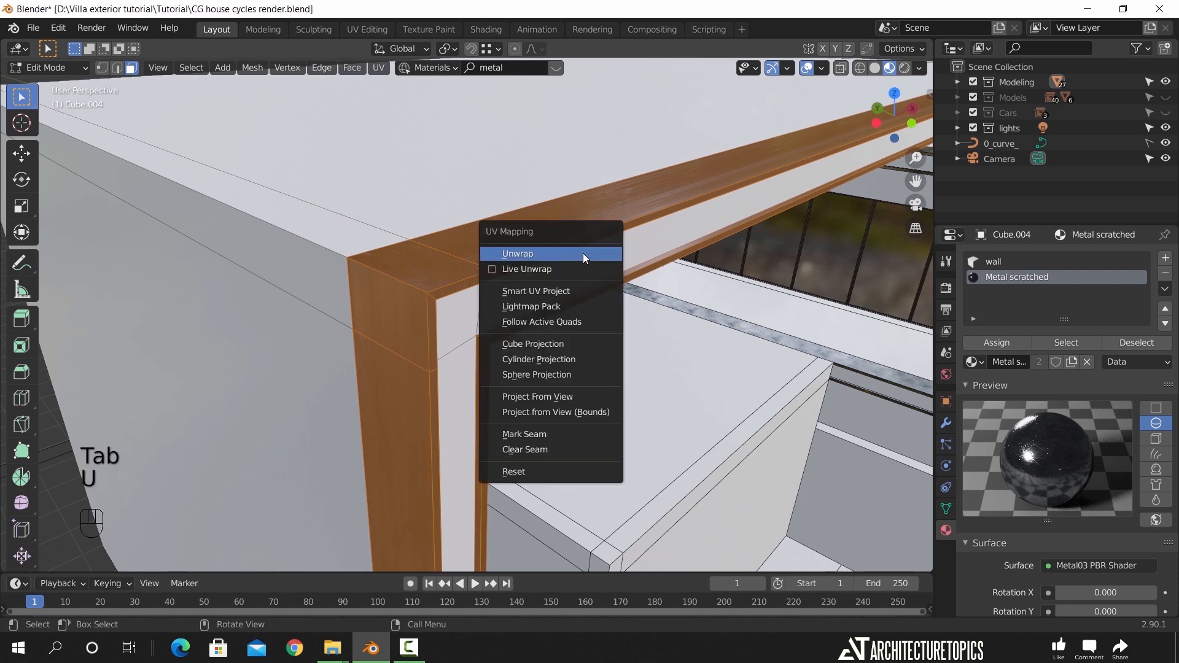
pyautogui.click(585, 253)
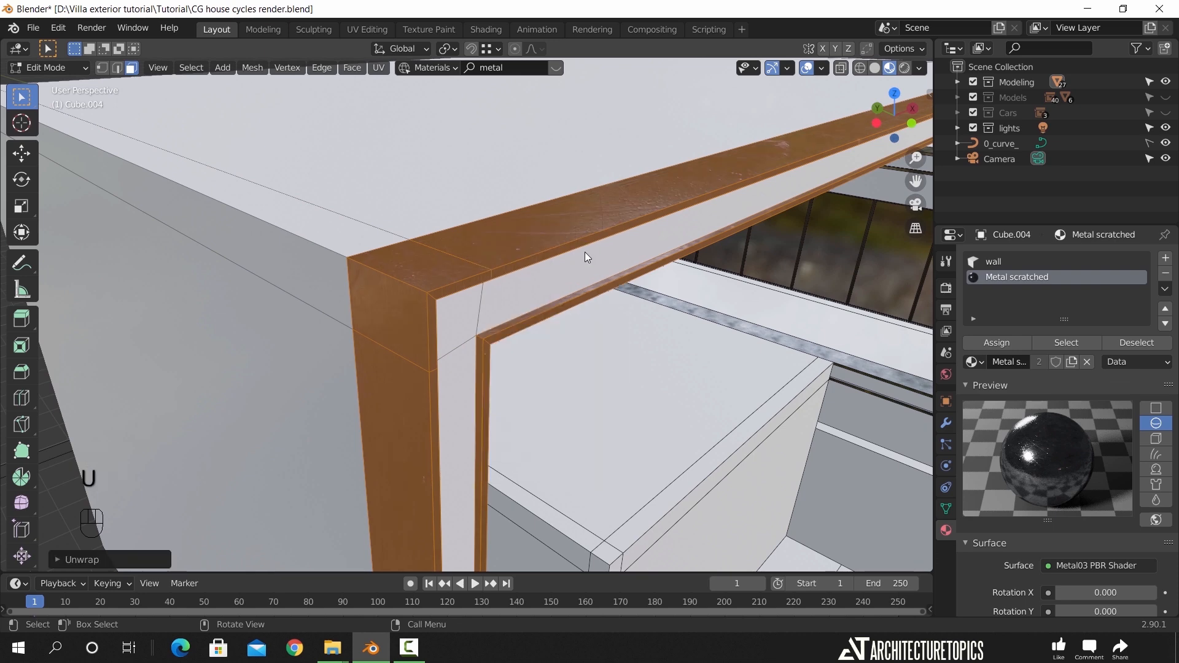
pyautogui.press('Tab')
# Split the 3D viewport vertically and turn the new area into a UV Editor
pyautogui.moveTo(524, 307); pyautogui.dragTo(485, 389, button='middle')
pyautogui.scroll(2, 554, 355)
pyautogui.keyDown('shift'); pyautogui.moveTo(563, 348); pyautogui.dragTo(470, 312, button='middle'); pyautogui.keyUp('shift')
pyautogui.keyDown('shift'); pyautogui.moveTo(588, 408); pyautogui.dragTo(569, 297, button='middle'); pyautogui.keyUp('shift')
pyautogui.click(466, 182)
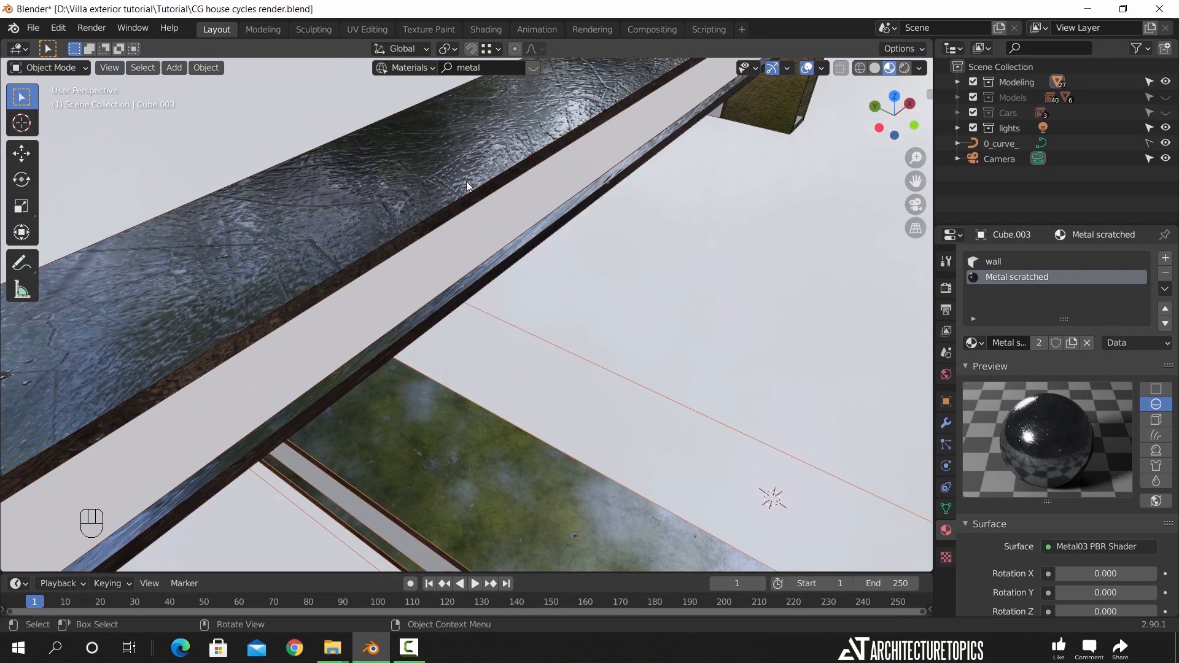
pyautogui.moveTo(933, 50); pyautogui.dragTo(597, 119)
pyautogui.click(615, 51)
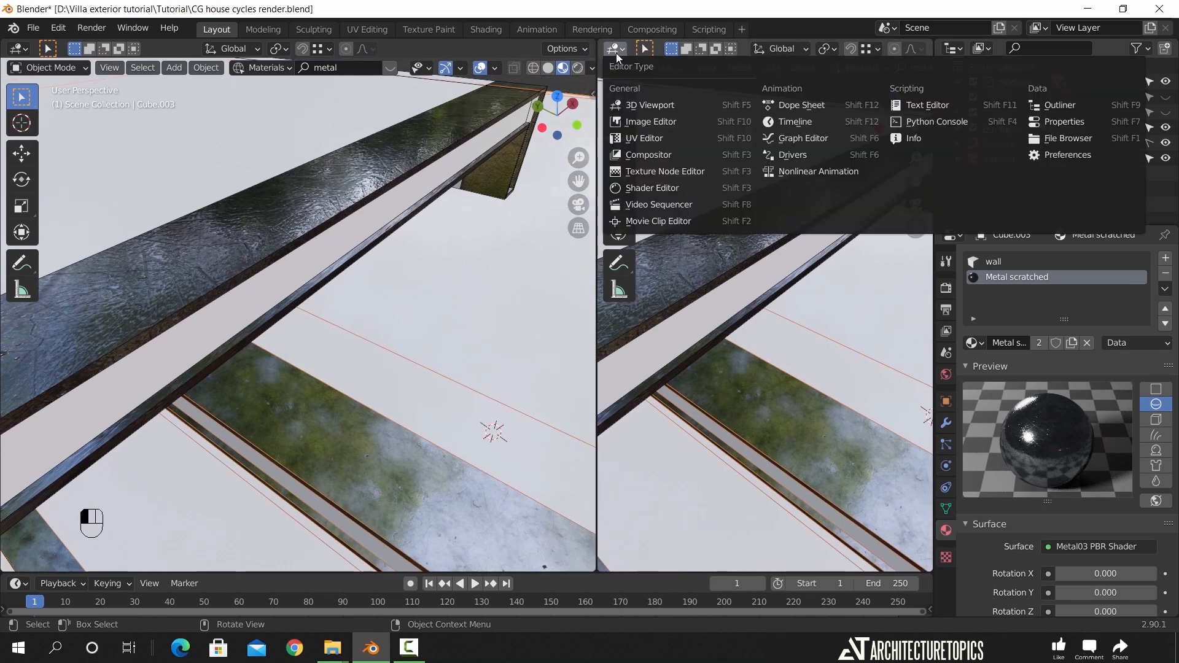
pyautogui.click(646, 124)
# Open the large frame in mesh editing and scale up all UVs of its metal edge faces in two passes
pyautogui.press('Tab')
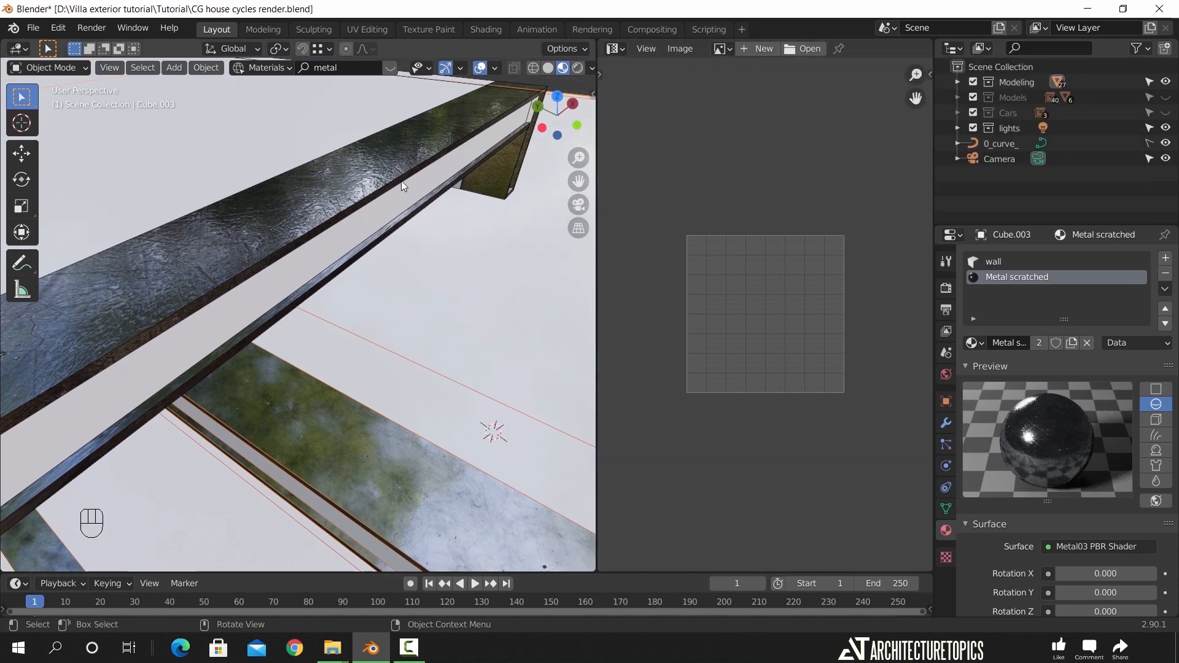
pyautogui.click(372, 178)
pyautogui.press('Tab')
pyautogui.click(367, 177)
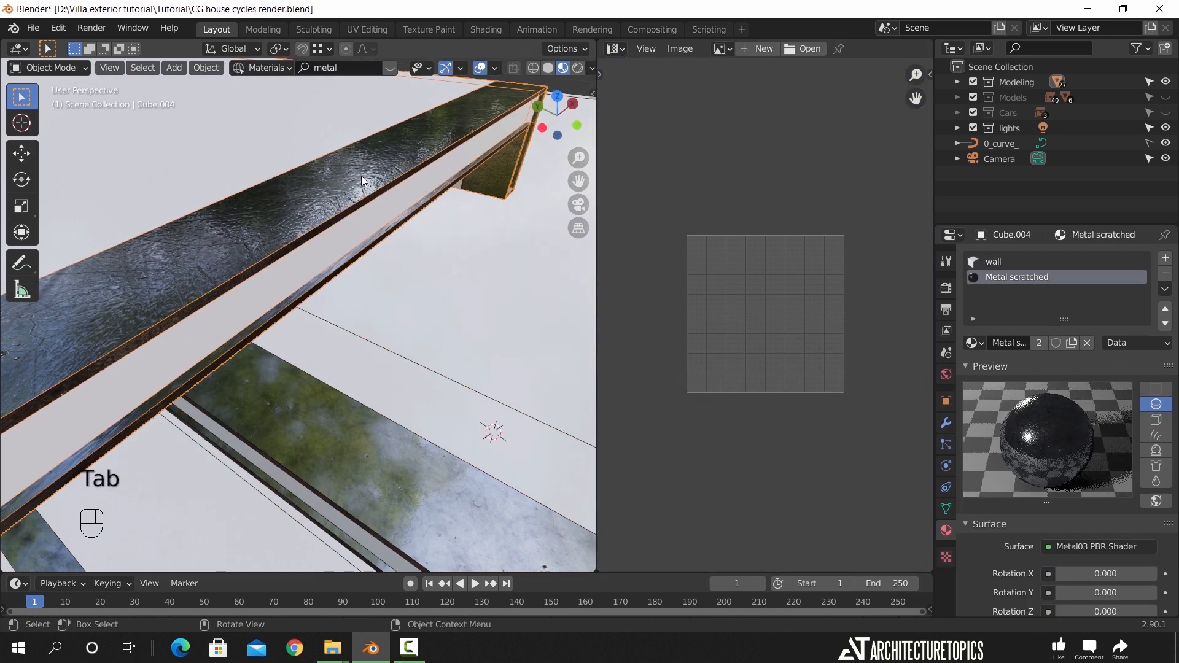
pyautogui.press('Tab')
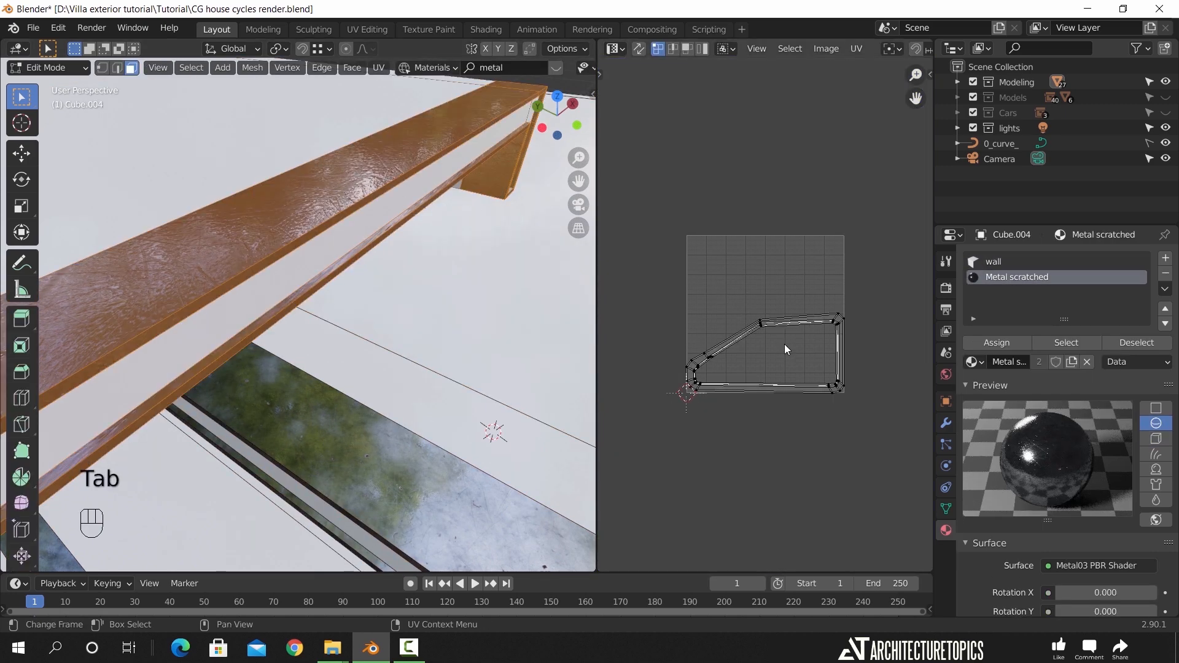
pyautogui.press('a')
pyautogui.press('s')
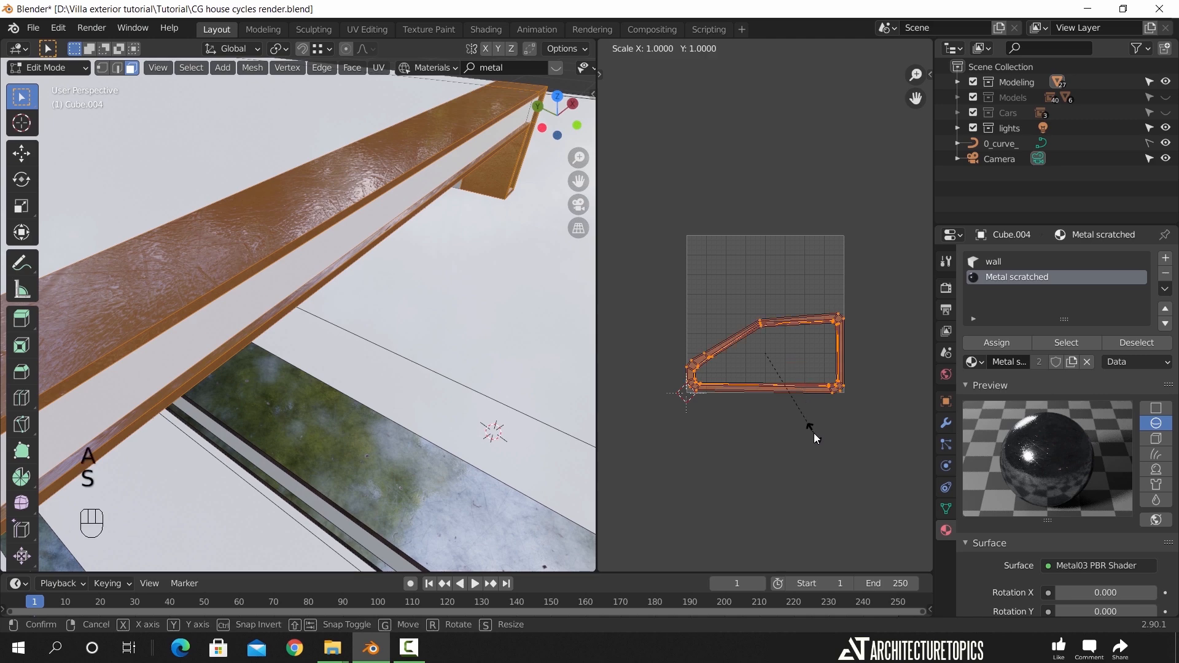
pyautogui.click(842, 503)
pyautogui.scroll(2, 409, 343)
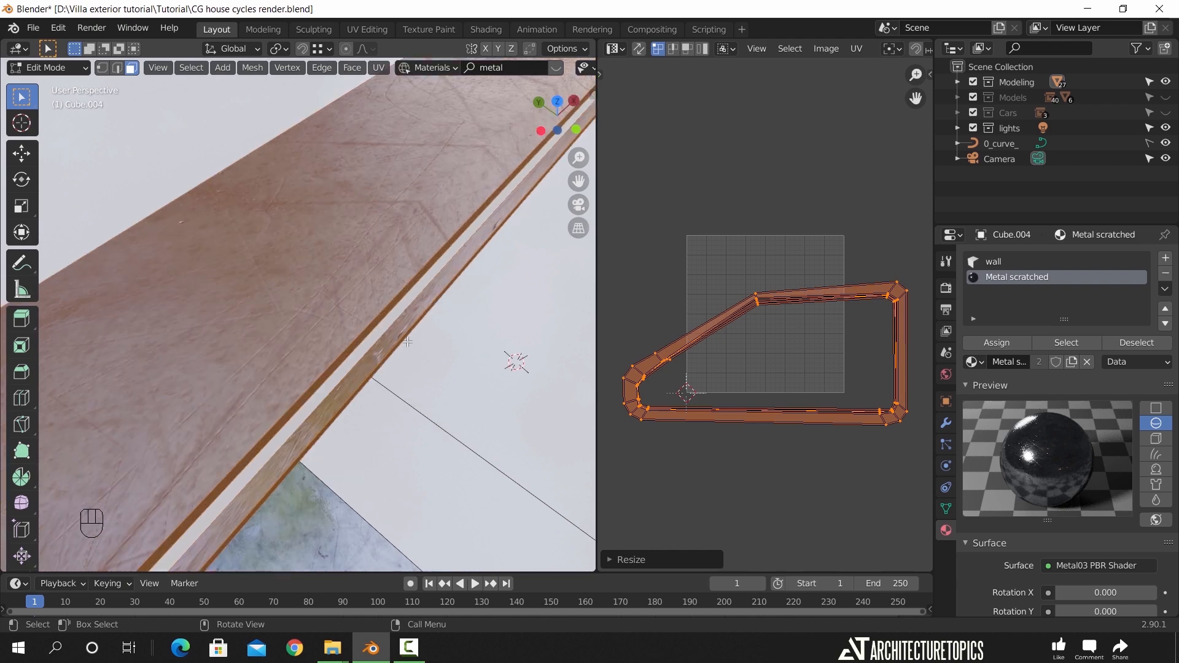
pyautogui.press('s')
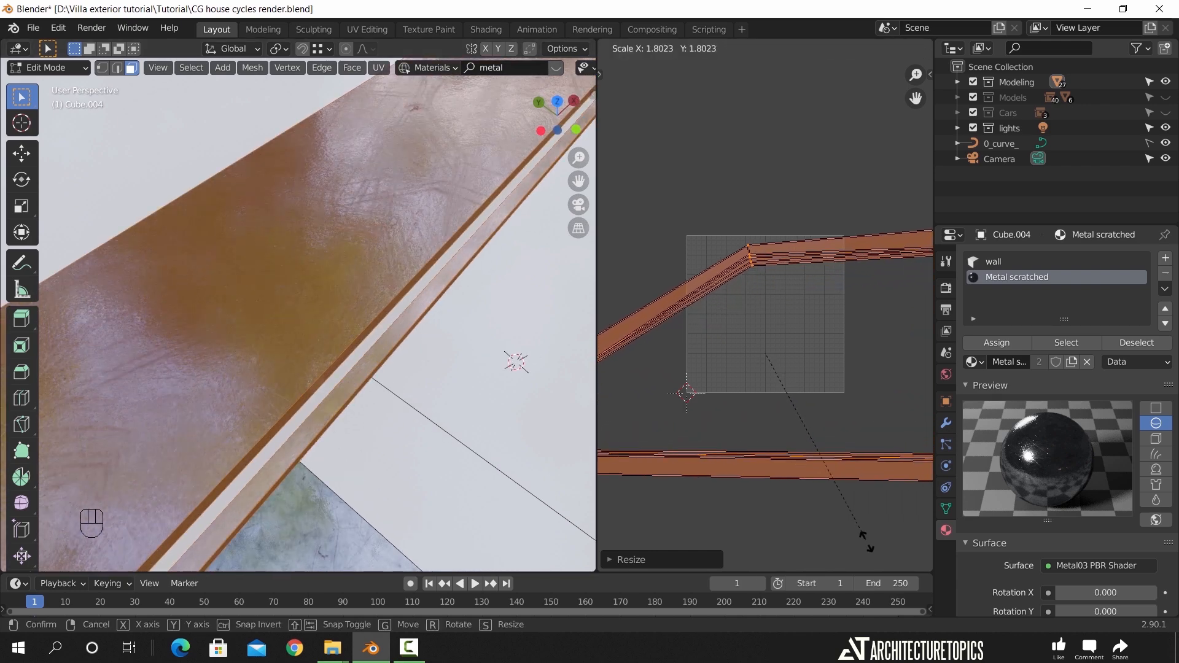
pyautogui.click(484, 398)
# Leave mesh editing and merge the UV Editor area back into the 3D viewport
pyautogui.press('Tab')
pyautogui.moveTo(415, 374); pyautogui.dragTo(393, 327, button='middle')
pyautogui.keyDown('shift'); pyautogui.moveTo(394, 327); pyautogui.dragTo(269, 238, button='middle'); pyautogui.keyUp('shift')
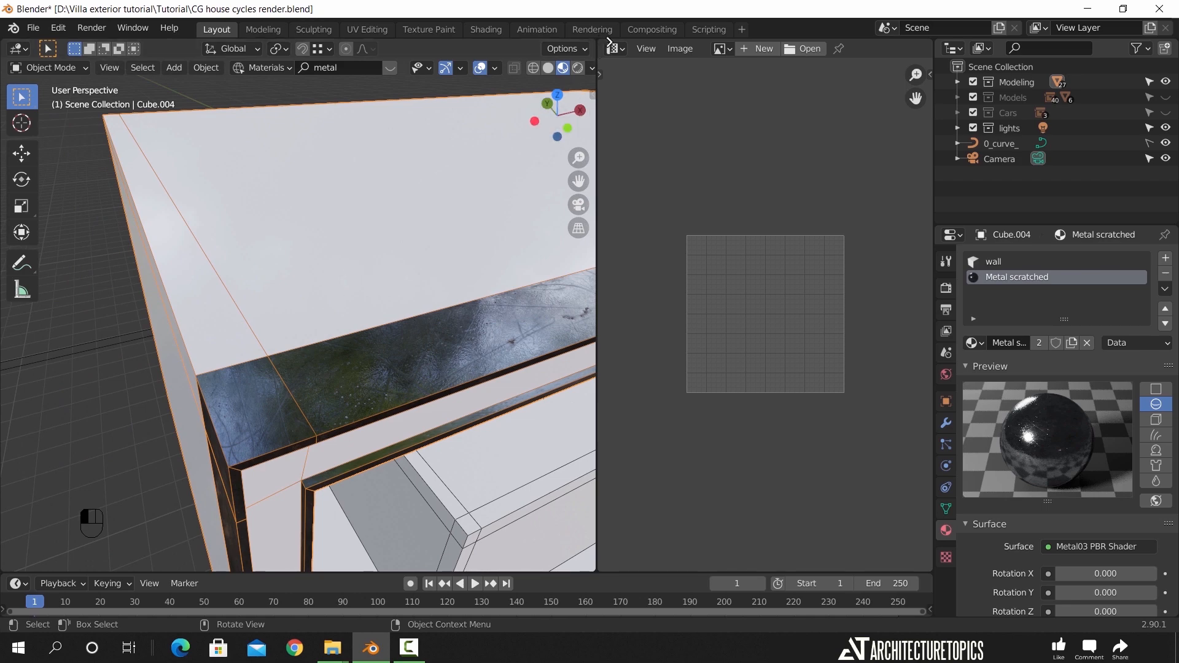
pyautogui.moveTo(602, 40); pyautogui.dragTo(639, 52)
pyautogui.scroll(-7, 479, 222)
pyautogui.keyDown('shift'); pyautogui.moveTo(849, 377); pyautogui.dragTo(446, 219, button='middle'); pyautogui.keyUp('shift')
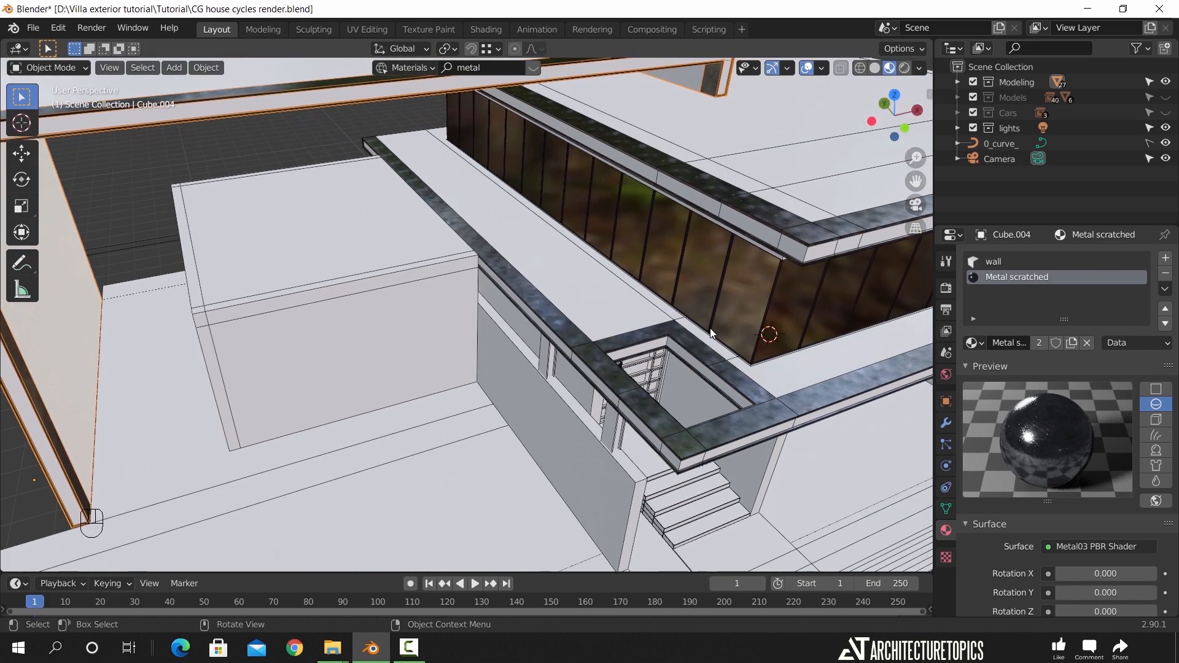
# Select the box-shaped volume beside the entrance and apply the wall material to it
pyautogui.moveTo(711, 332); pyautogui.dragTo(471, 293, button='middle')
pyautogui.press('Tab')
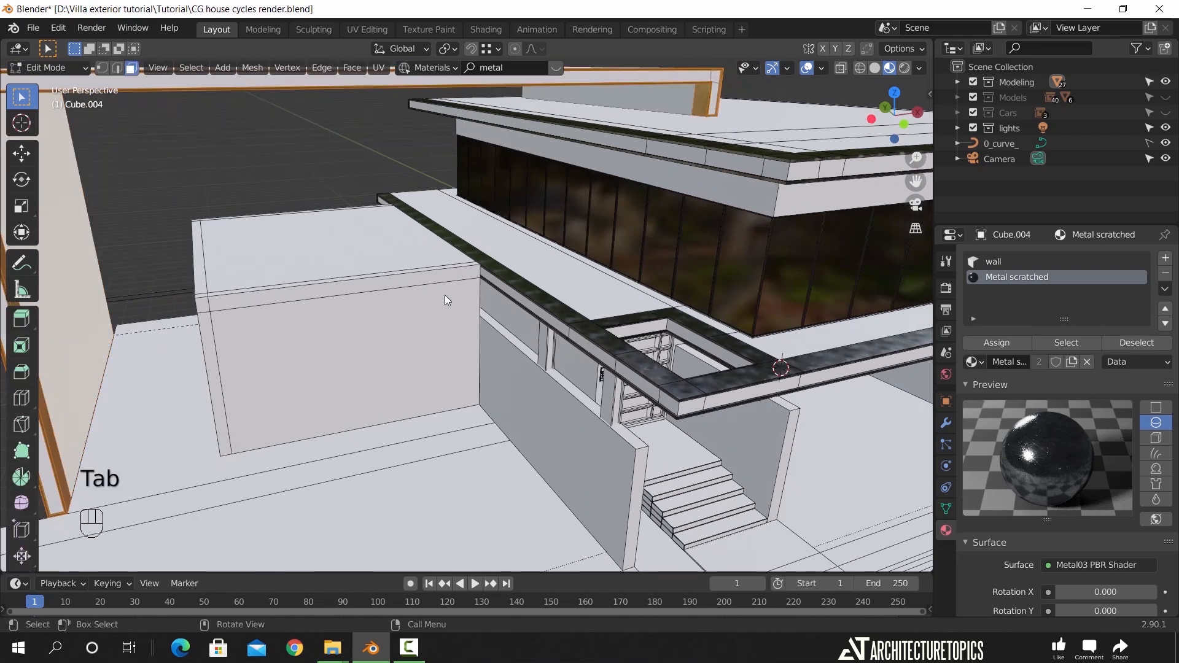
pyautogui.press('Tab')
pyautogui.click(363, 300)
pyautogui.click(973, 308)
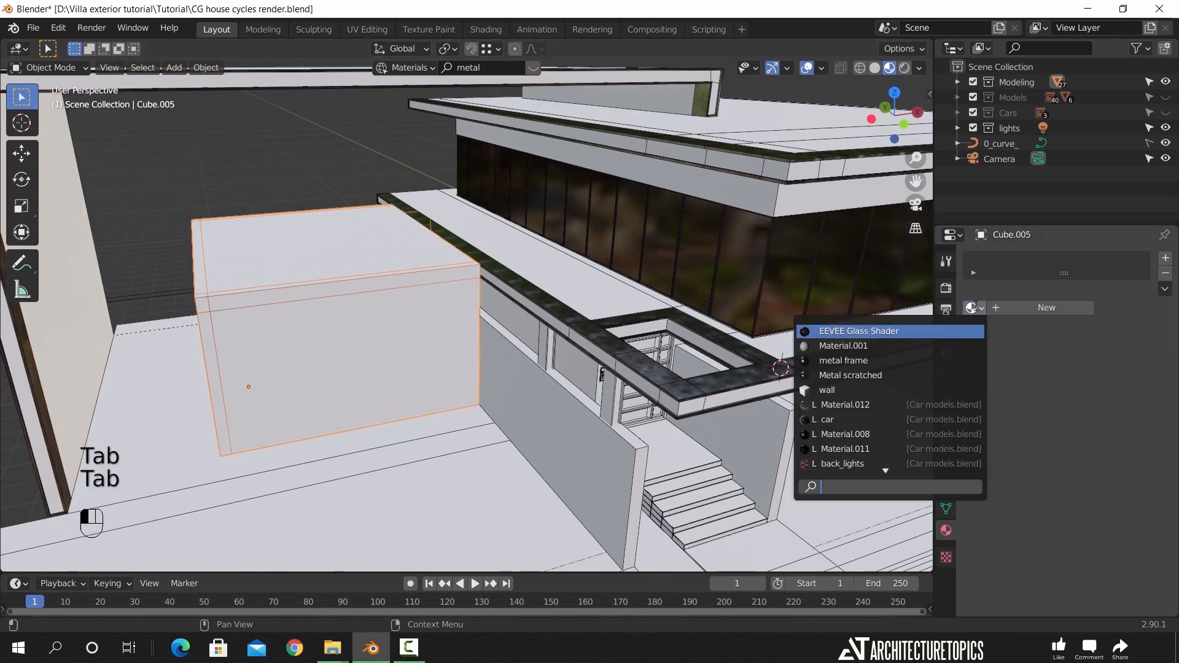
pyautogui.write('w')
pyautogui.click(842, 331)
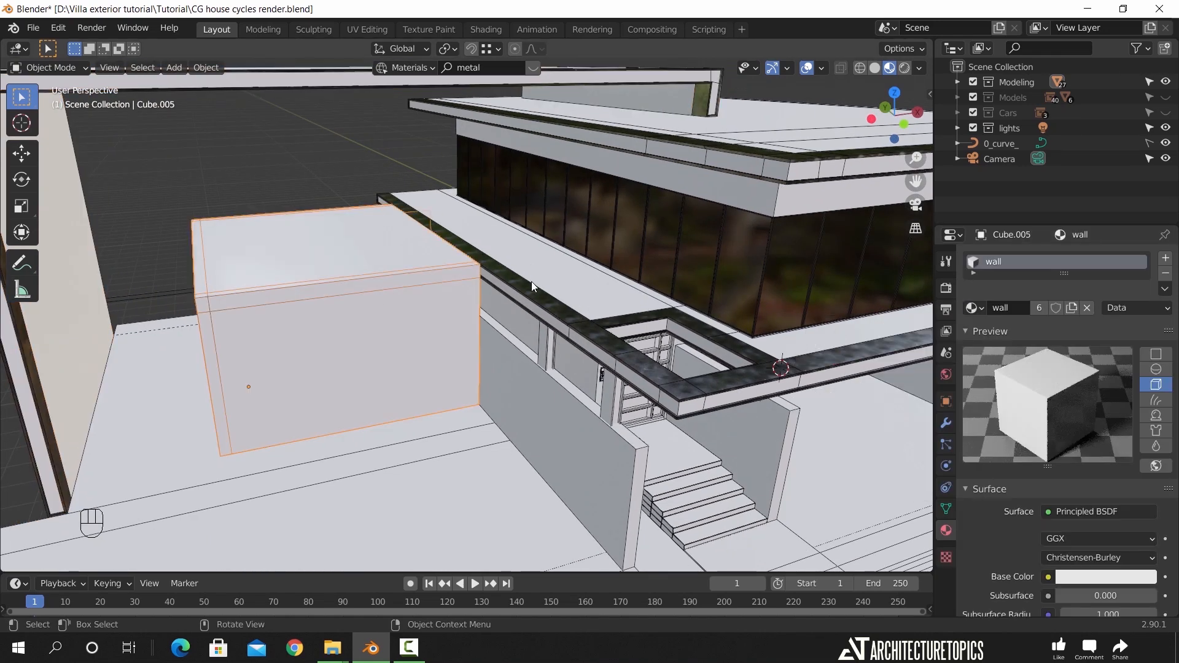
pyautogui.scroll(-1, 518, 269)
pyautogui.keyDown('shift'); pyautogui.moveTo(655, 339); pyautogui.dragTo(612, 308, button='middle'); pyautogui.keyUp('shift')
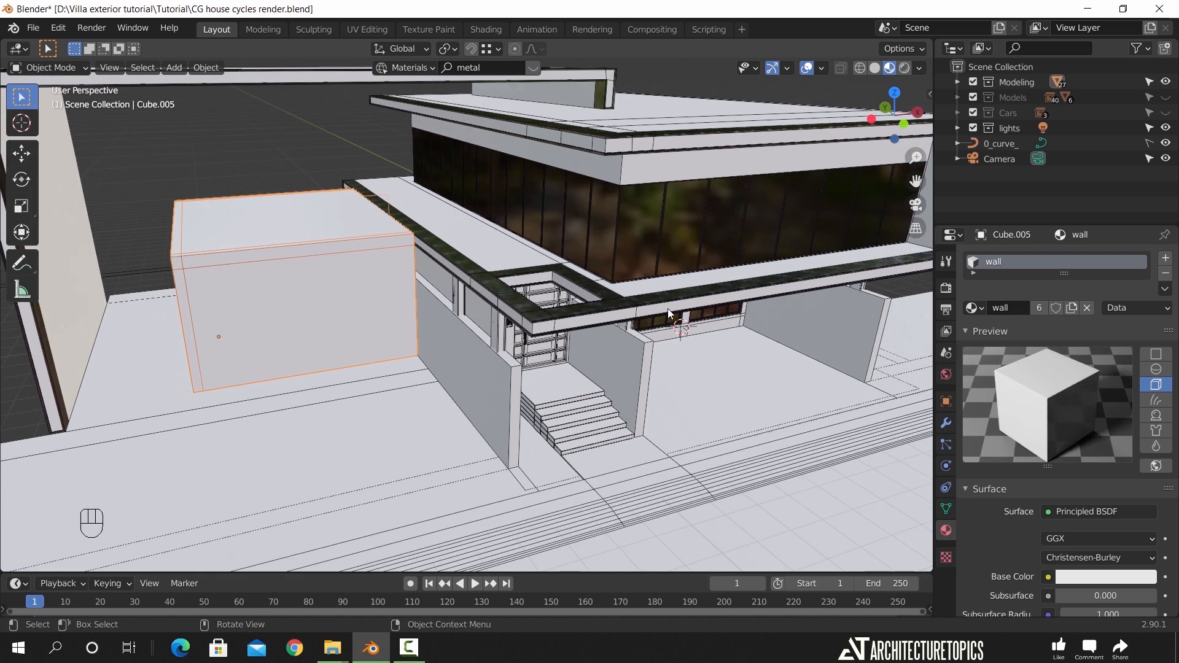
# Unhide all hidden objects and select the vertical slats on the upper-floor facade
pyautogui.hotkey('alt', 'h')
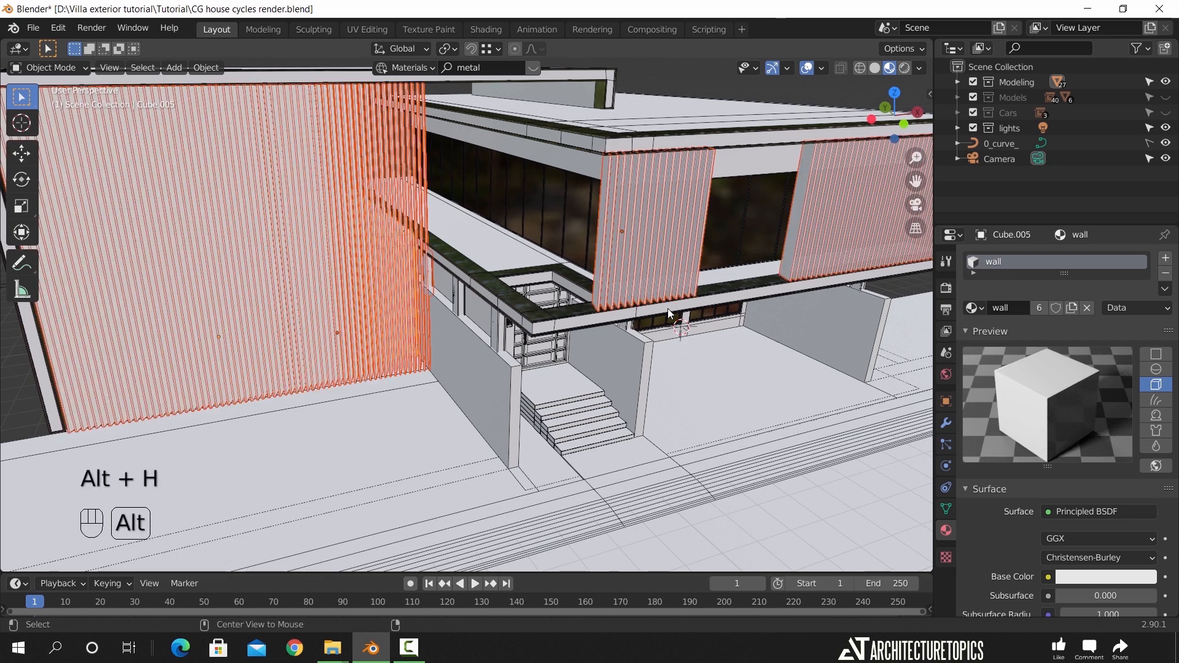
pyautogui.click(643, 237)
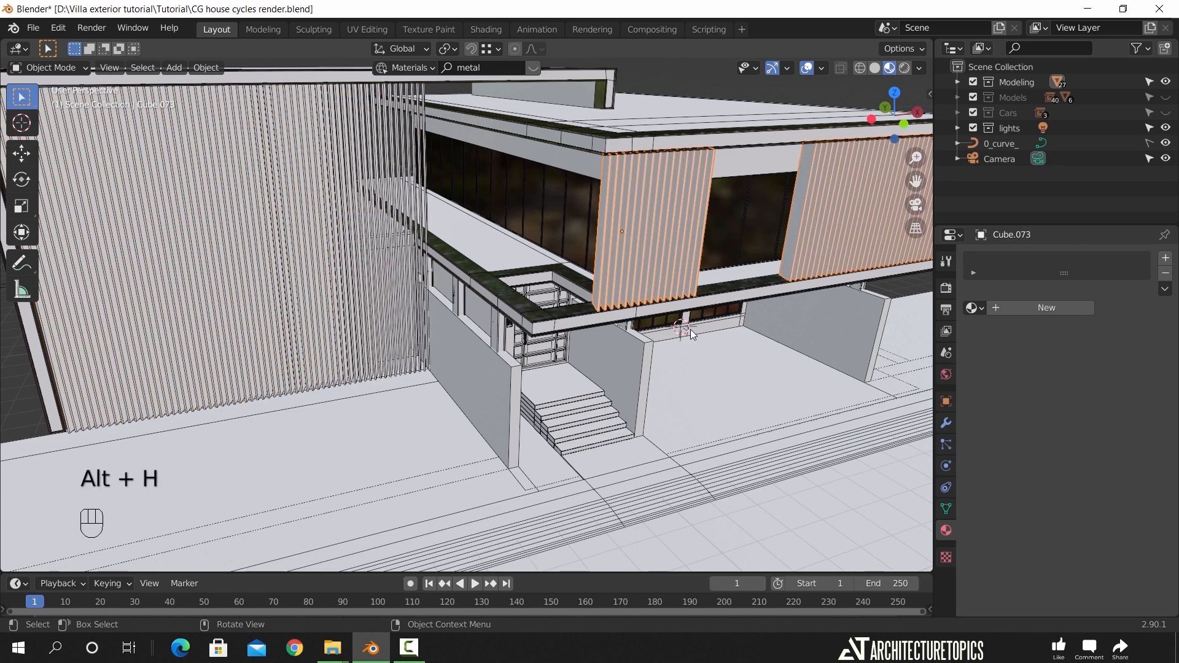
pyautogui.click(370, 212)
pyautogui.moveTo(659, 392); pyautogui.dragTo(522, 319, button='middle')
pyautogui.click(522, 319)
pyautogui.click(625, 321)
pyautogui.keyDown('shift'); pyautogui.moveTo(705, 370); pyautogui.dragTo(591, 342, button='middle'); pyautogui.keyUp('shift')
pyautogui.scroll(5, 614, 320)
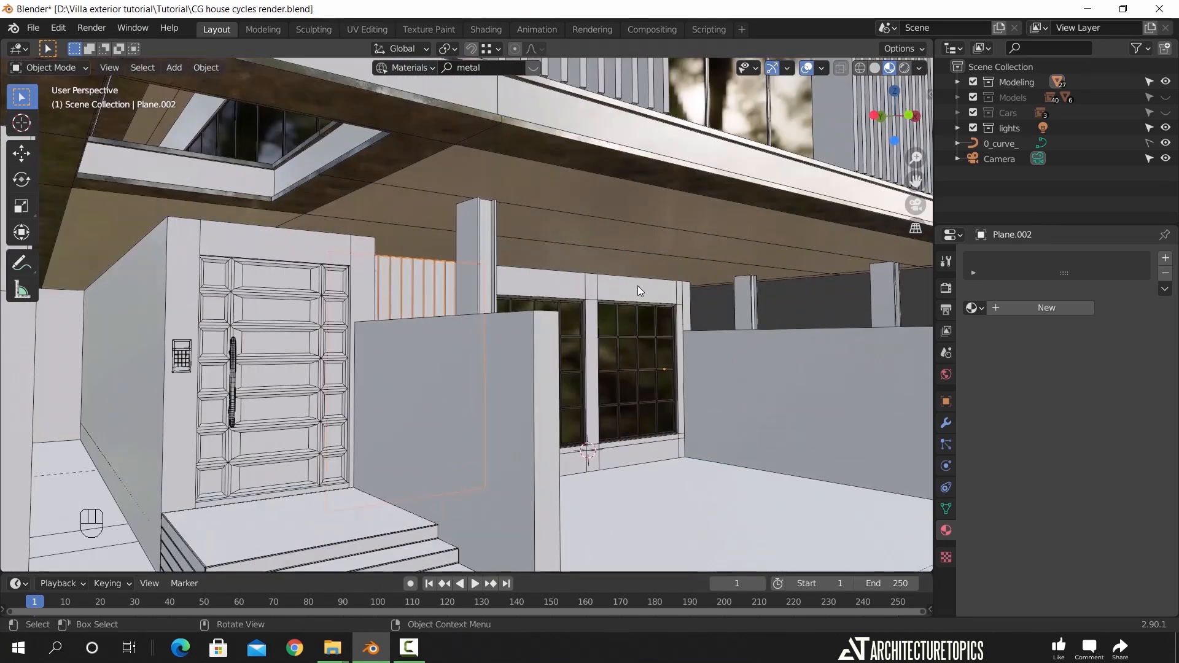
pyautogui.click(565, 251)
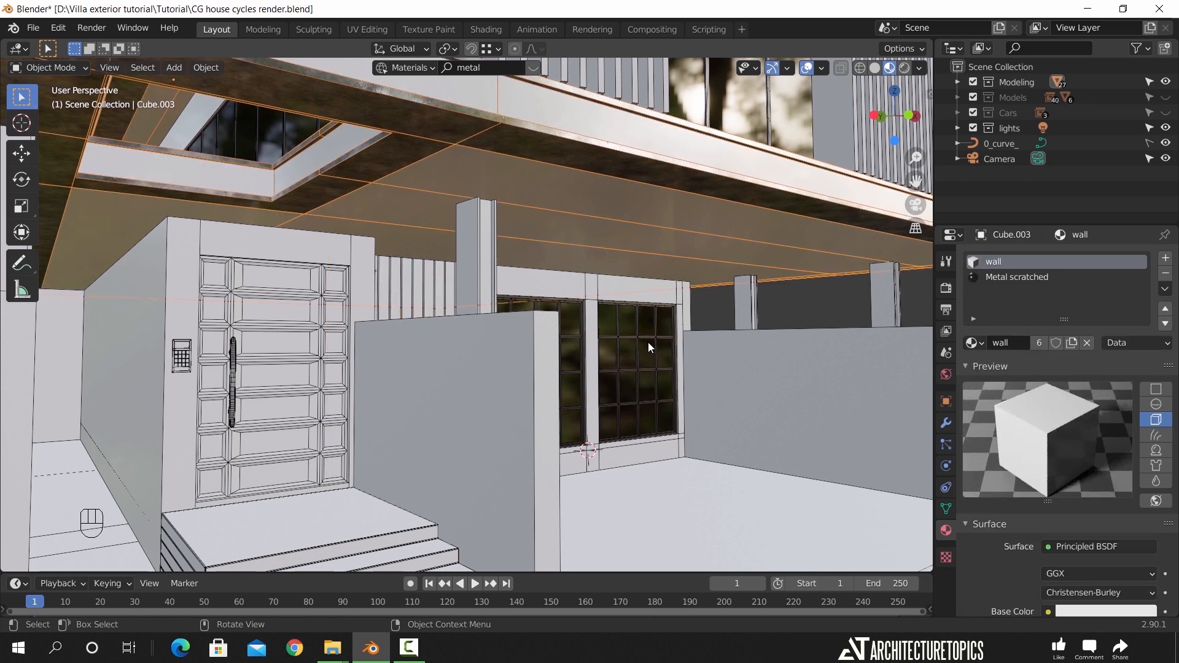
pyautogui.scroll(-4, 649, 347)
pyautogui.moveTo(625, 300); pyautogui.dragTo(601, 328, button='middle')
pyautogui.click(559, 284)
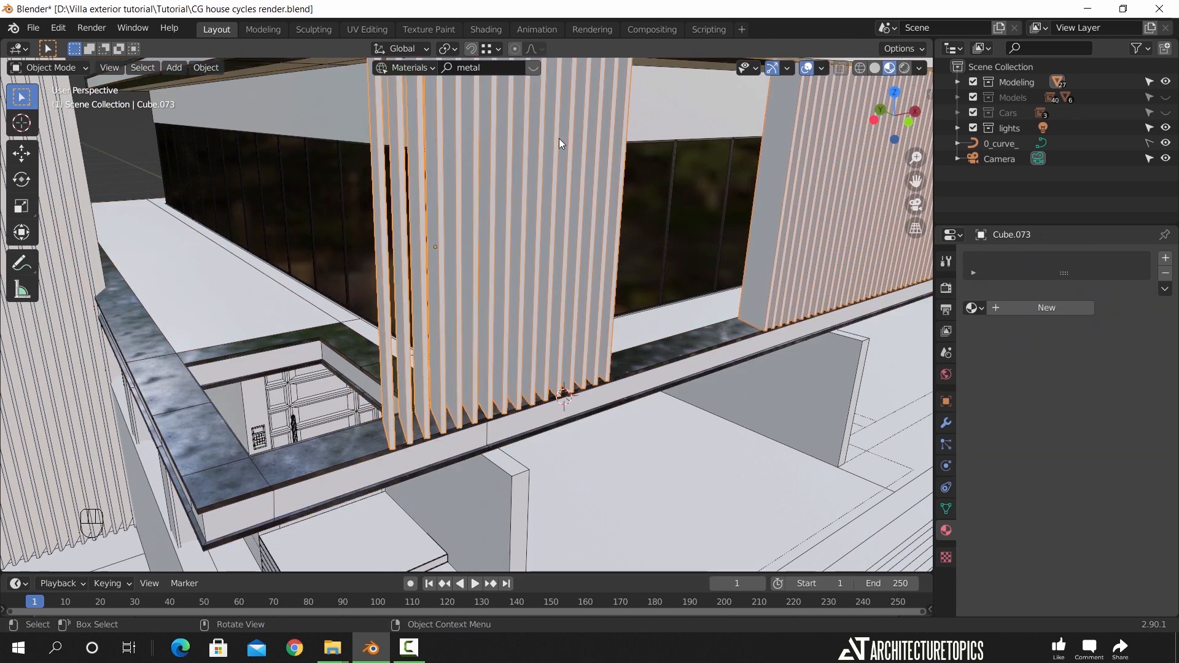
# Search the BlenderKit materials for wood and apply the scratched brown Wood material to the upper-floor slats
pyautogui.press('n')
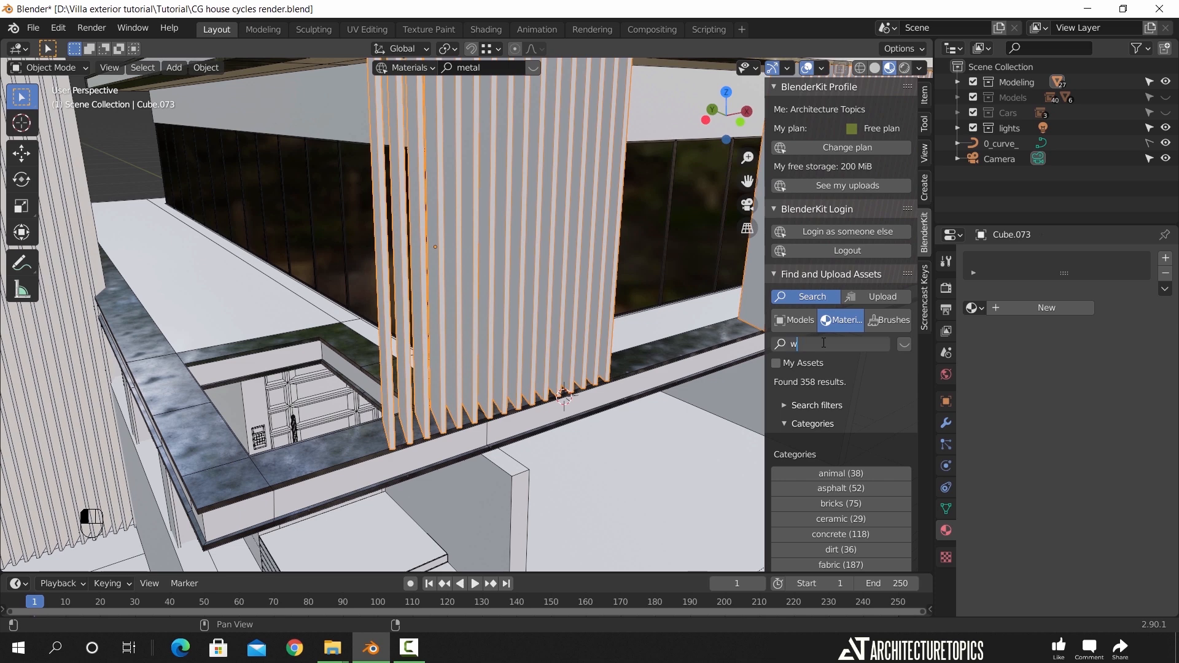
pyautogui.press('Return')
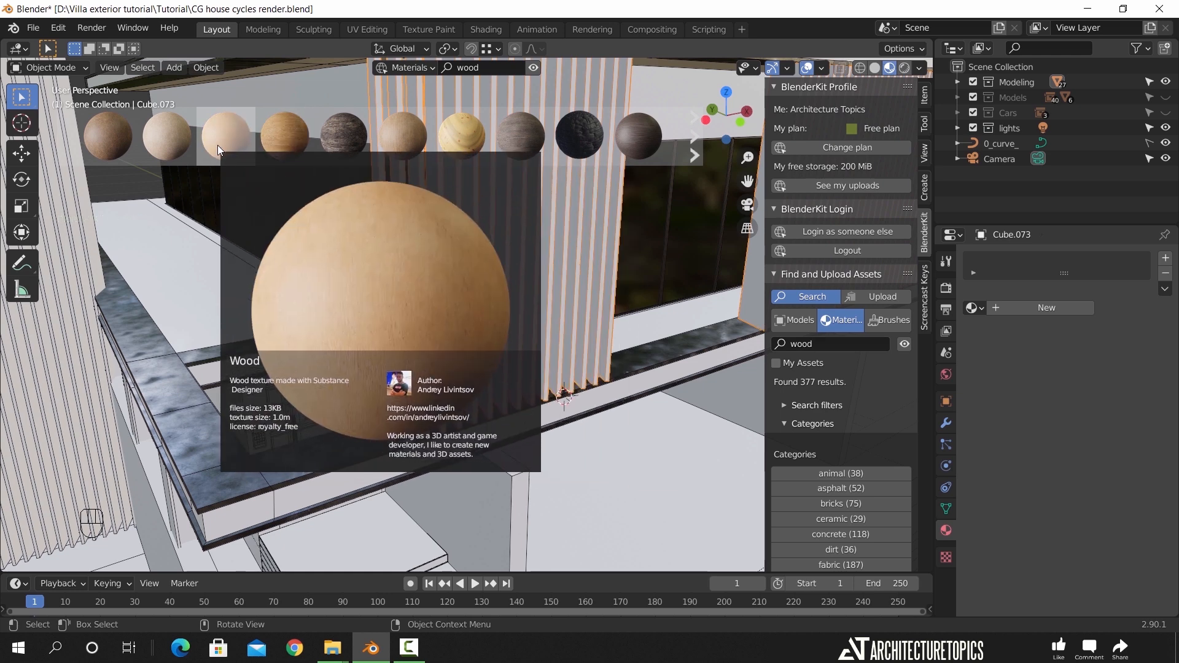
pyautogui.moveTo(115, 145)
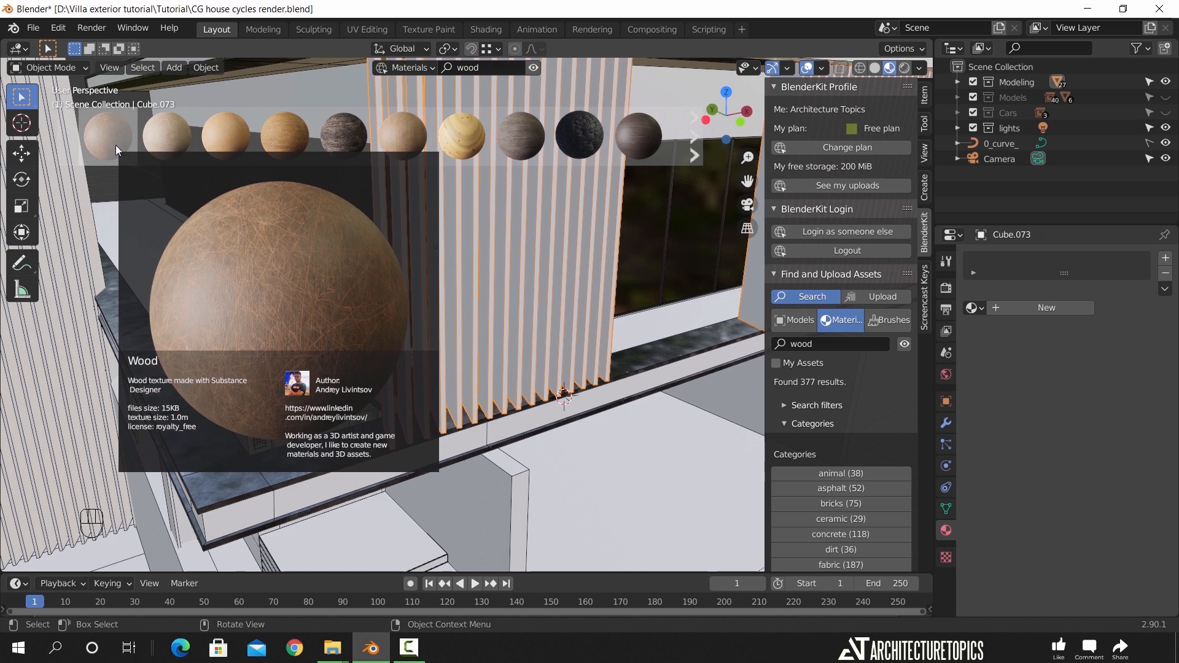
pyautogui.moveTo(112, 142); pyautogui.dragTo(458, 212)
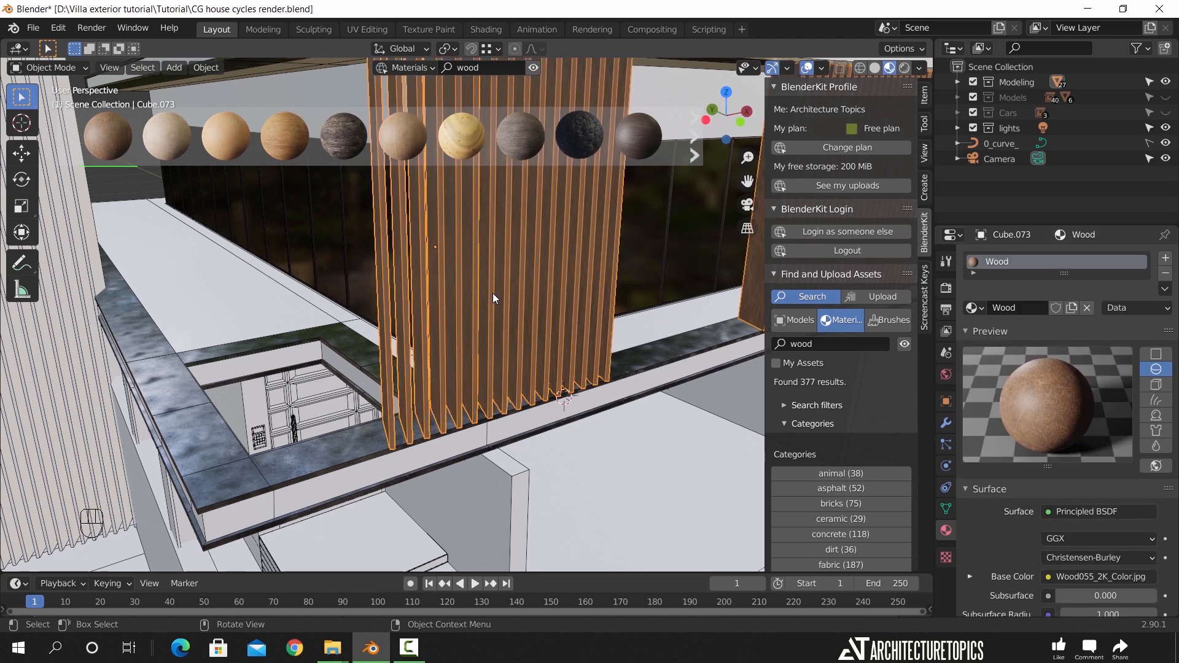
pyautogui.moveTo(444, 334); pyautogui.dragTo(502, 362, button='middle')
pyautogui.scroll(3, 489, 370)
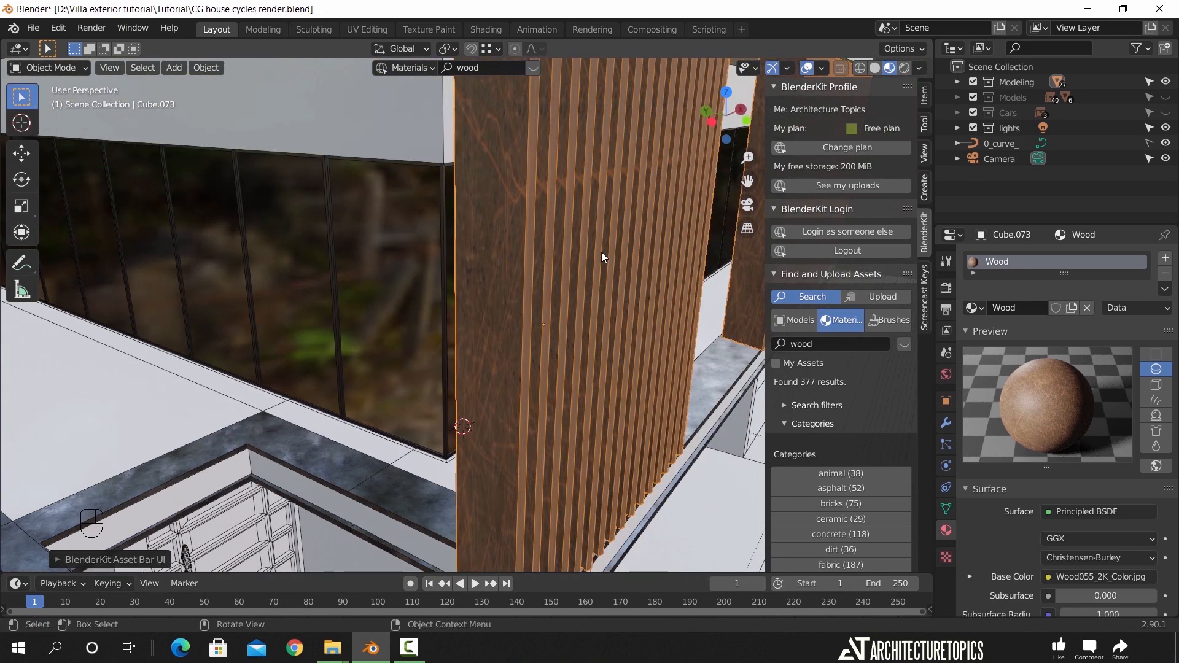
pyautogui.press('n')
# Unwrap all faces of the slats with Cube Projection
pyautogui.press('Tab')
pyautogui.press('a')
pyautogui.press('u')
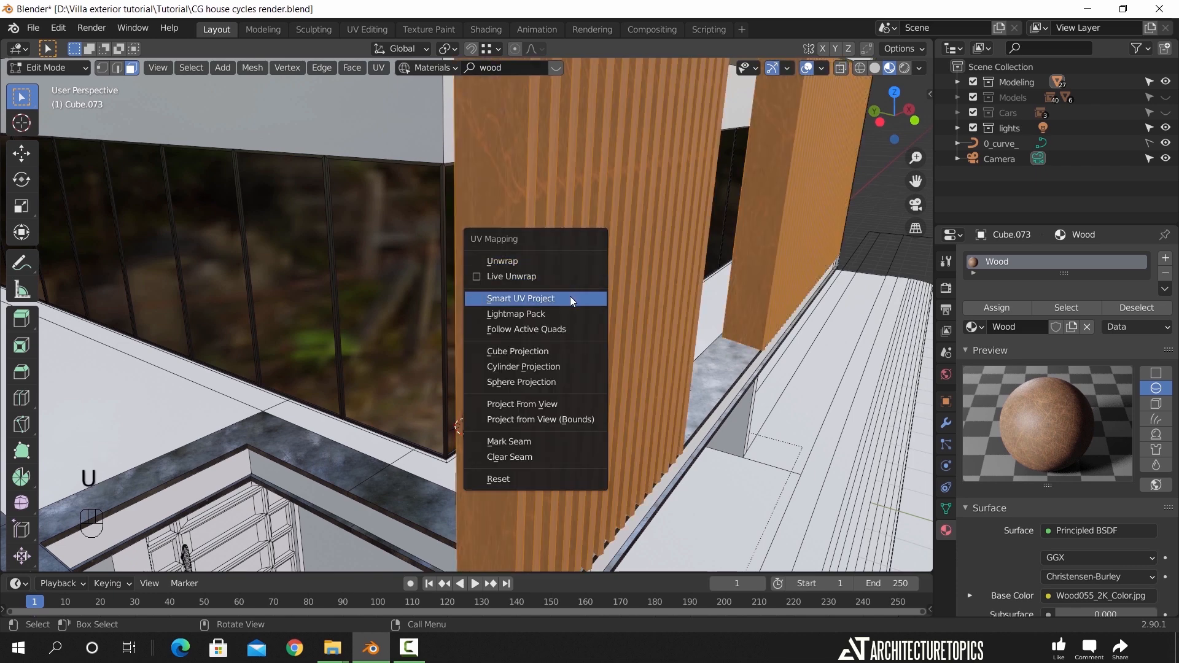
pyautogui.click(560, 351)
pyautogui.press('Tab')
pyautogui.scroll(3, 566, 283)
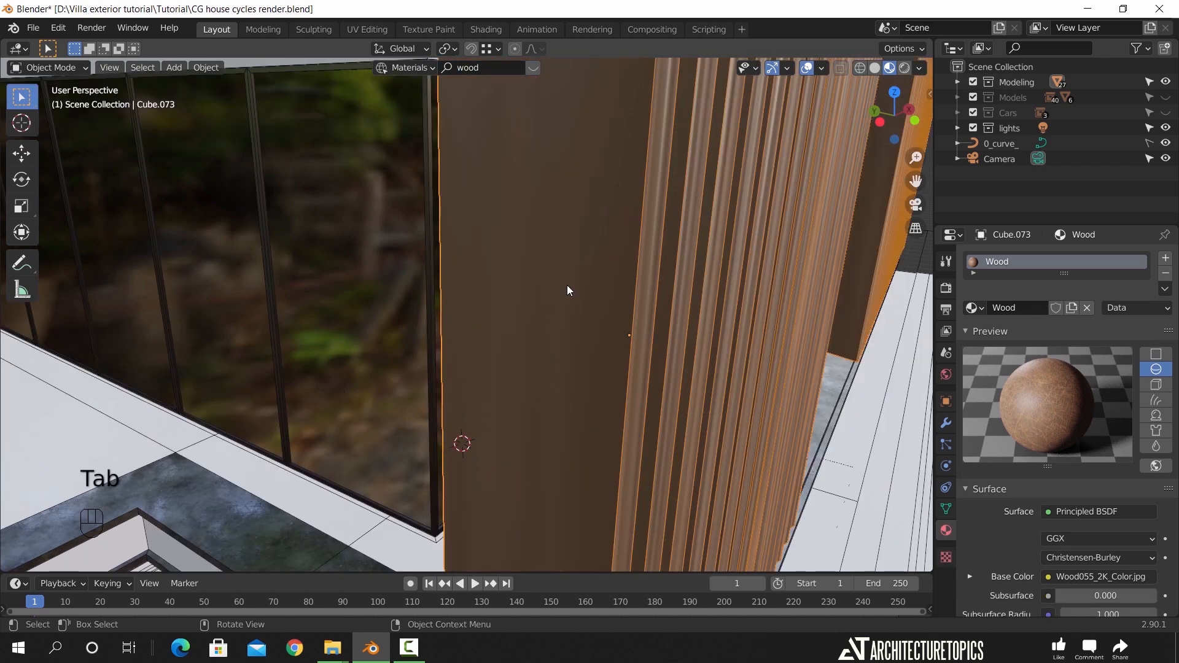
pyautogui.scroll(-3, 585, 293)
# Unwrap the slats again with Smart UV Project
pyautogui.press('Tab')
pyautogui.press('u')
pyautogui.click(608, 250)
pyautogui.click(612, 361)
pyautogui.press('Tab')
# Split the 3D viewport vertically and display all of the slats' UVs in a UV Editor in the new area
pyautogui.moveTo(931, 43); pyautogui.dragTo(625, 54)
pyautogui.click(643, 50)
pyautogui.click(203, 145)
pyautogui.press('Tab')
pyautogui.press('a')
pyautogui.scroll(-9, 816, 344)
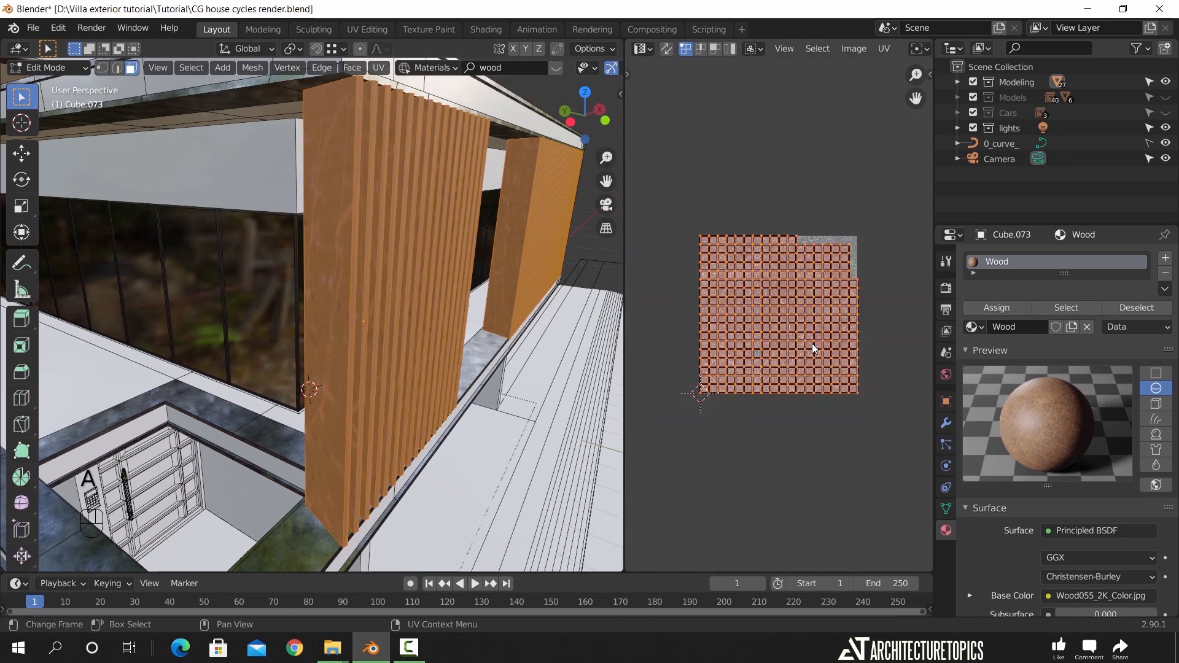
# Scale the slats' UVs up by 4 and again by 2
pyautogui.scroll(3, 812, 347)
pyautogui.scroll(3, 335, 290)
pyautogui.press('s')
pyautogui.press('KP_4')
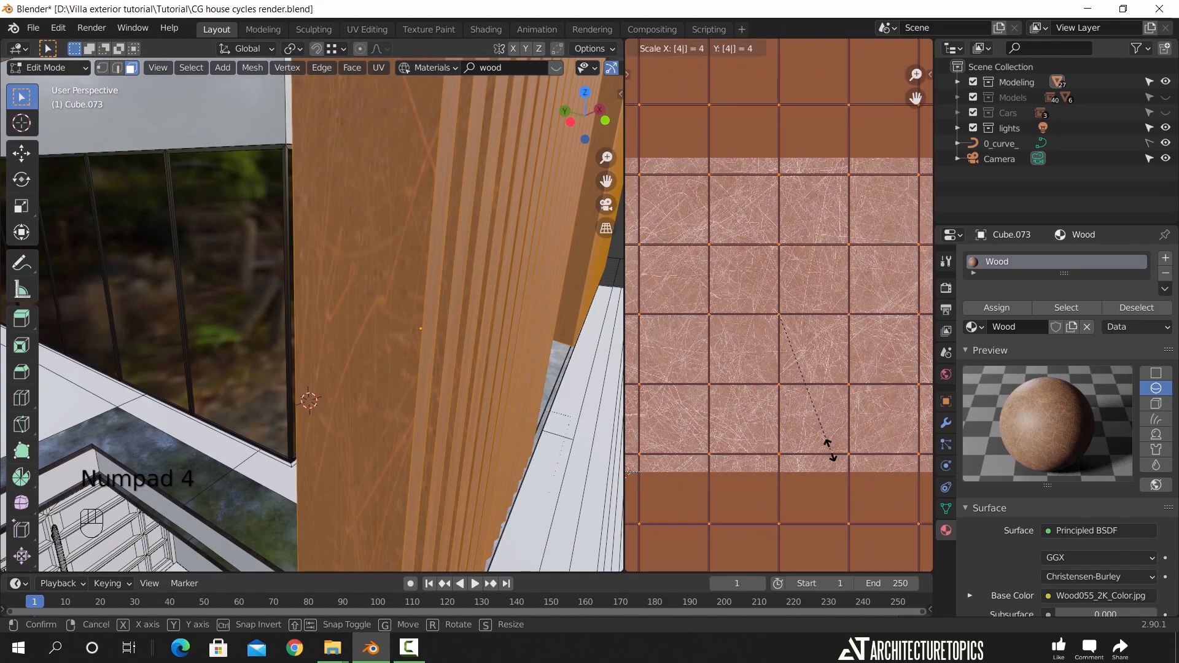
pyautogui.press('Return')
pyautogui.press('s')
pyautogui.press('KP_2')
pyautogui.click(834, 440)
pyautogui.press('Tab')
pyautogui.moveTo(320, 376); pyautogui.dragTo(256, 379, button='middle')
# Reproject the slats' UVs with Cube Projection and scale them by 5
pyautogui.press('Tab')
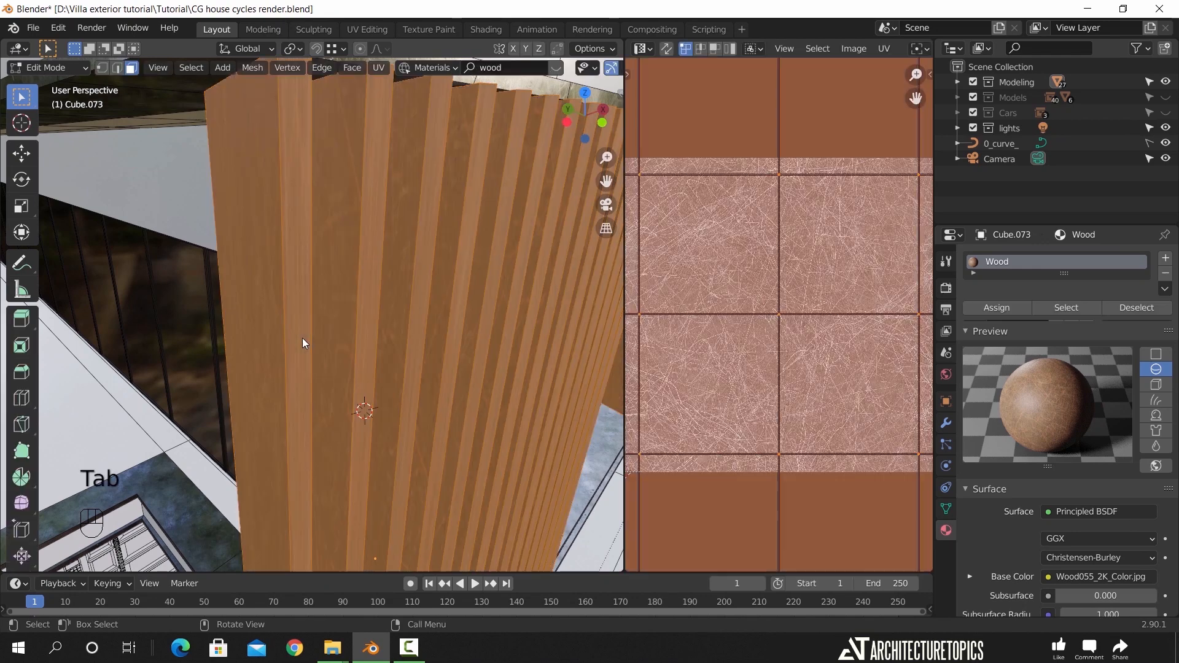
pyautogui.press('u')
pyautogui.click(289, 391)
pyautogui.scroll(-2, 775, 372)
pyautogui.press('s')
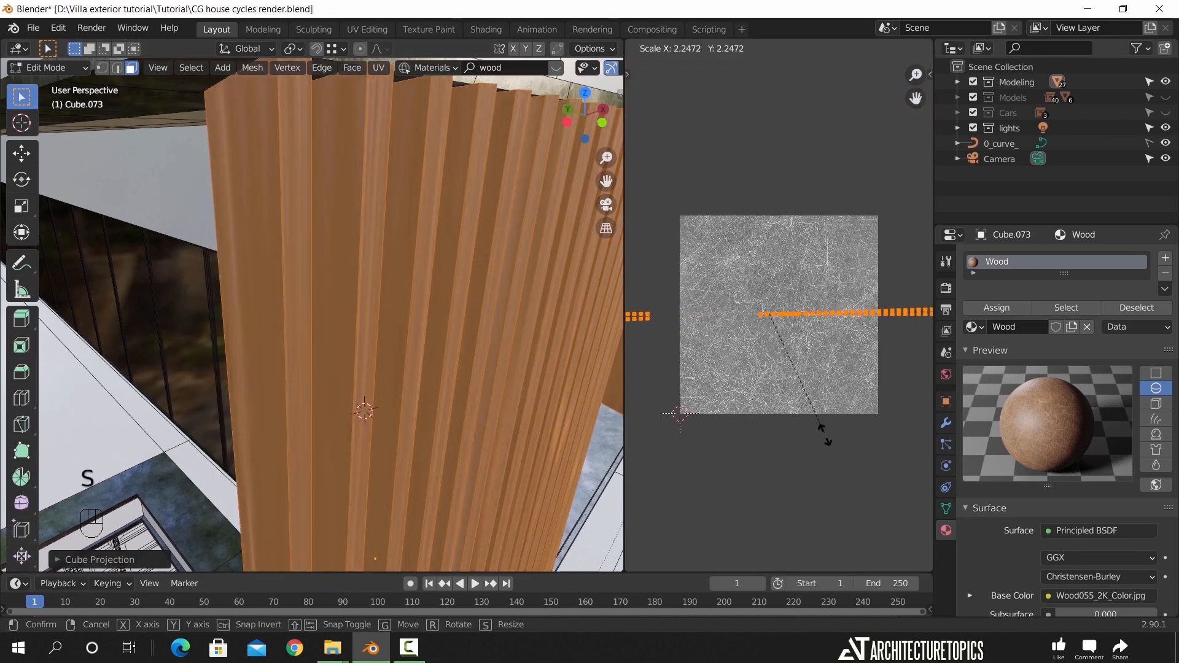
pyautogui.press('KP_5')
pyautogui.click(812, 378)
# Scale up and reposition the slats' cube-projected UVs over the wood texture
pyautogui.press('s')
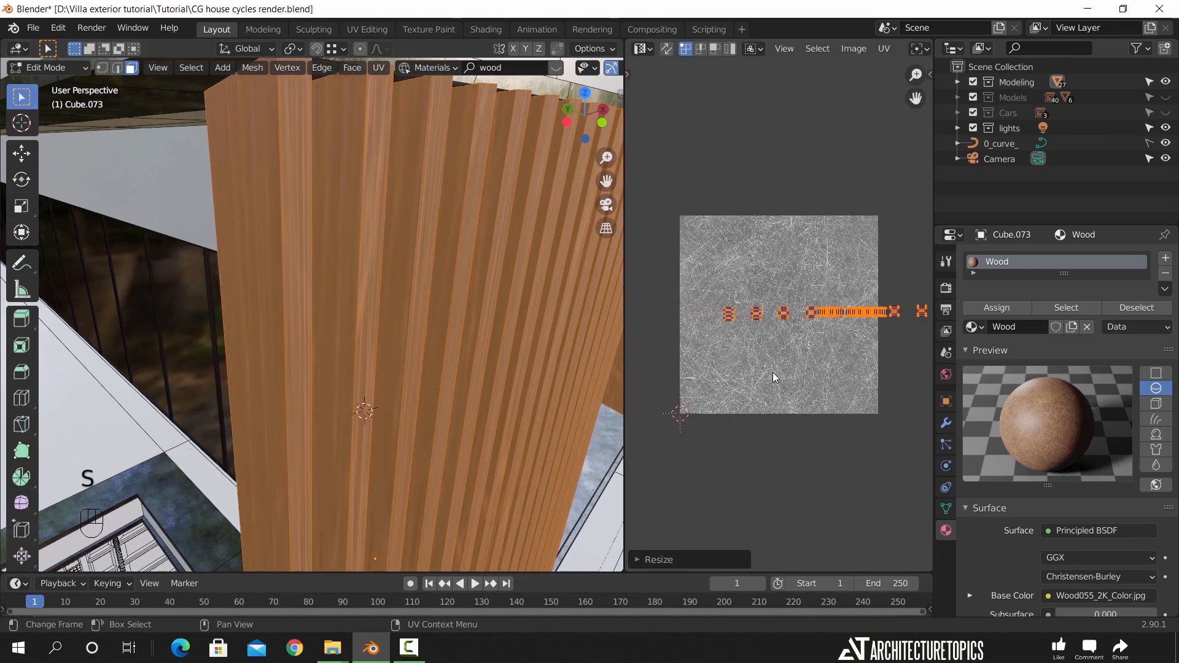
pyautogui.press('g')
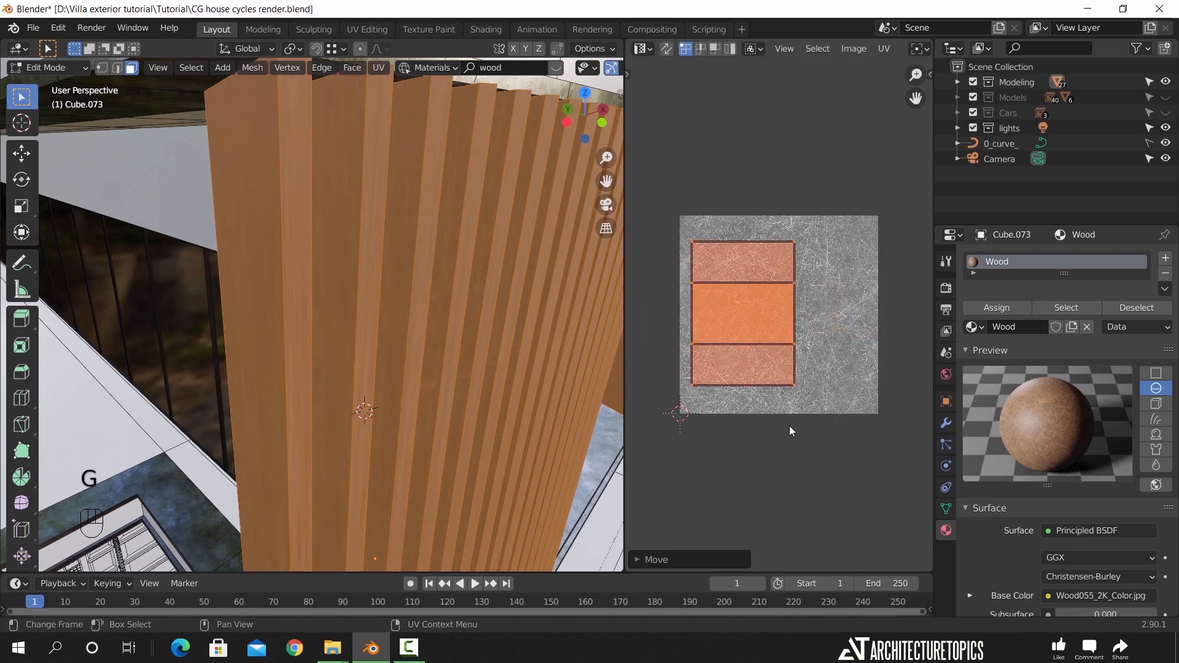
pyautogui.press('s')
pyautogui.press('g')
pyautogui.click(833, 468)
pyautogui.press('s')
pyautogui.click(832, 480)
pyautogui.press('Tab')
pyautogui.keyDown('shift'); pyautogui.moveTo(419, 368); pyautogui.dragTo(386, 339, button='middle'); pyautogui.keyUp('shift')
# Browse the wood materials and replace the slats' material with the reddish-brown grained Wood
pyautogui.click(393, 64)
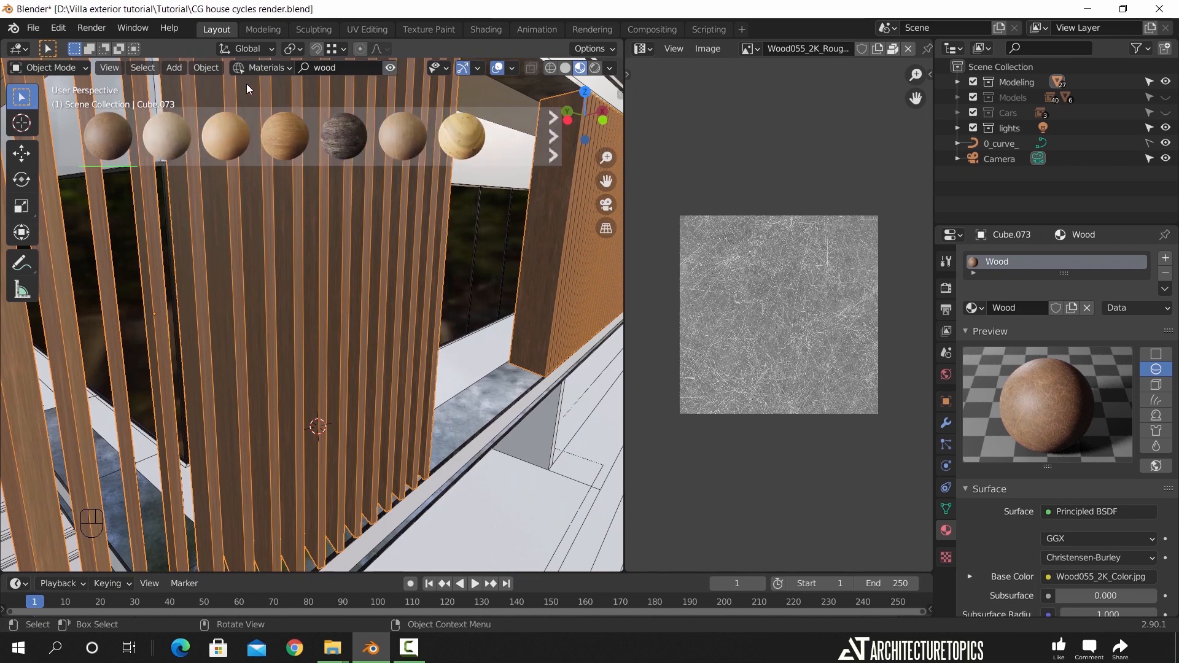
pyautogui.moveTo(407, 137)
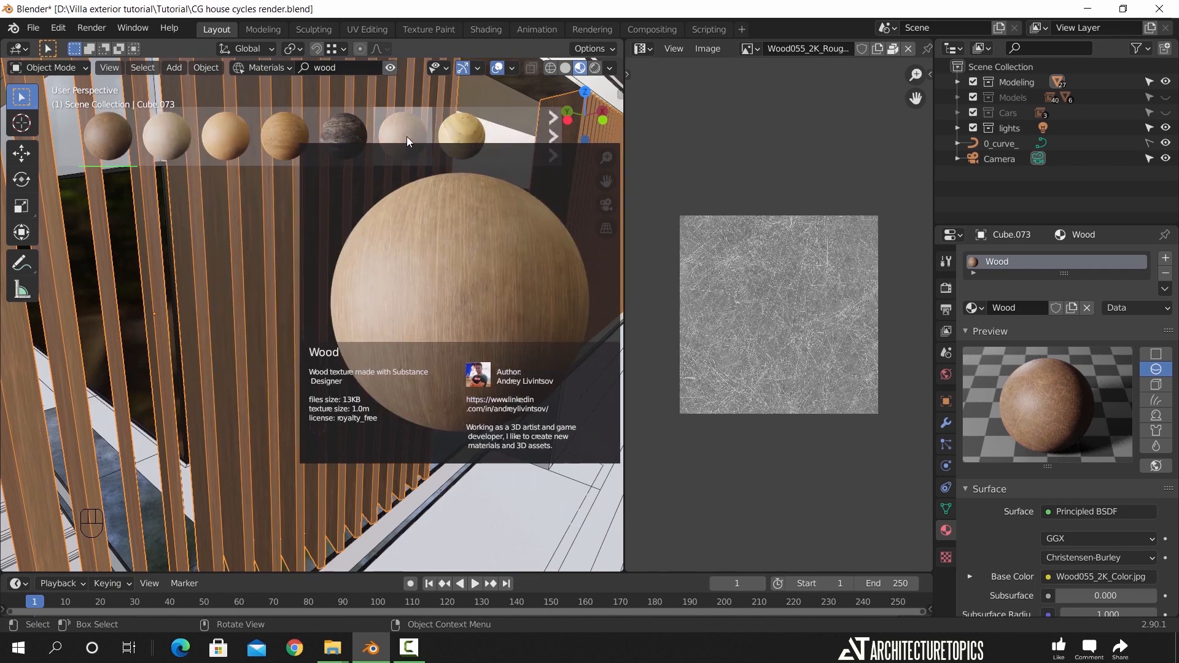
pyautogui.scroll(-3, 425, 138)
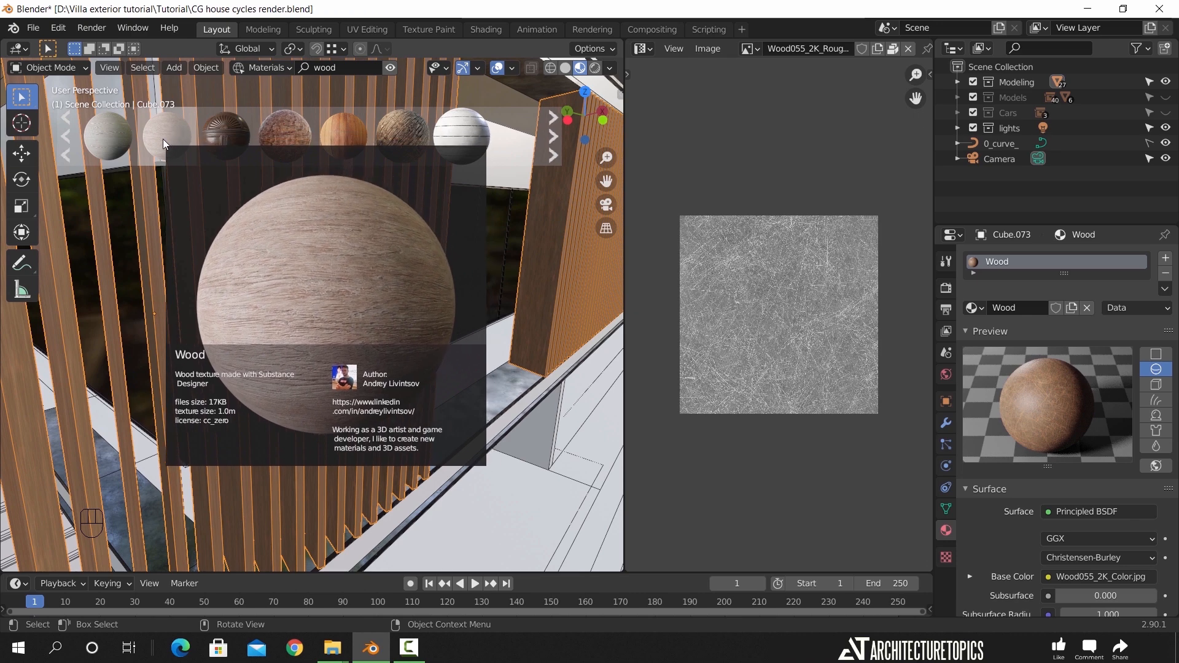
pyautogui.keyDown('shift'); pyautogui.moveTo(177, 261); pyautogui.dragTo(238, 283, button='middle'); pyautogui.keyUp('shift')
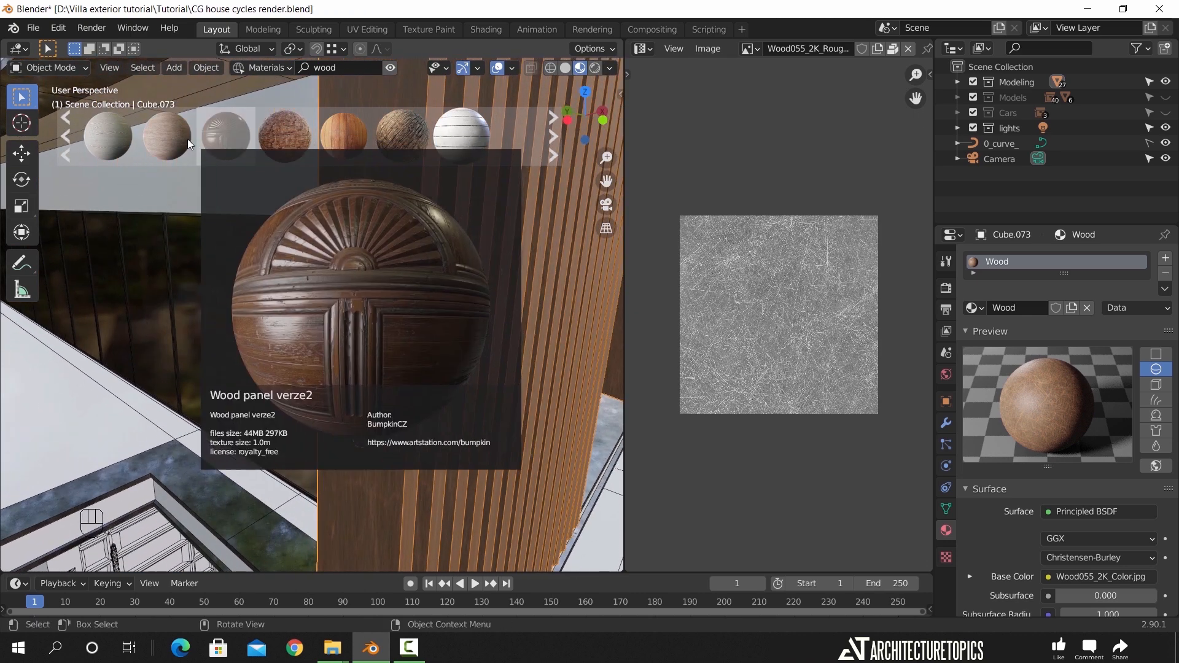
pyautogui.click(66, 135)
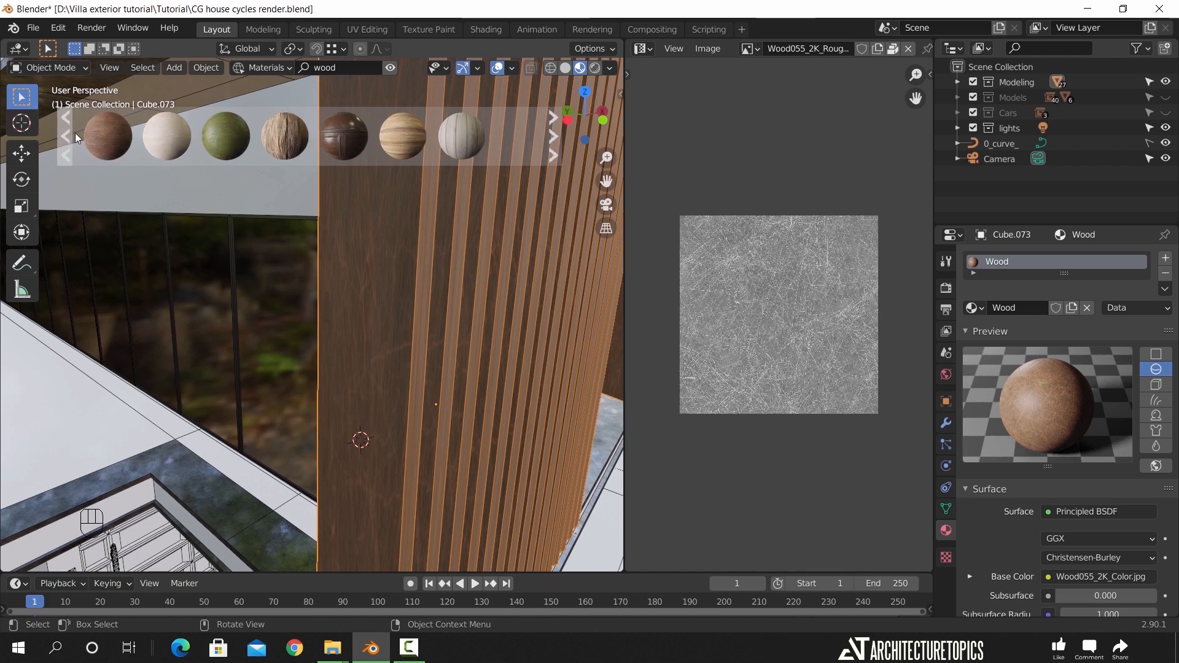
pyautogui.moveTo(108, 131)
pyautogui.moveTo(108, 131); pyautogui.dragTo(408, 260)
# Apply the object transform of the slats in Object Mode
pyautogui.moveTo(407, 260); pyautogui.dragTo(477, 286, button='middle')
pyautogui.press('Tab')
pyautogui.hotkey('ctrl', 'a')
pyautogui.click(415, 292)
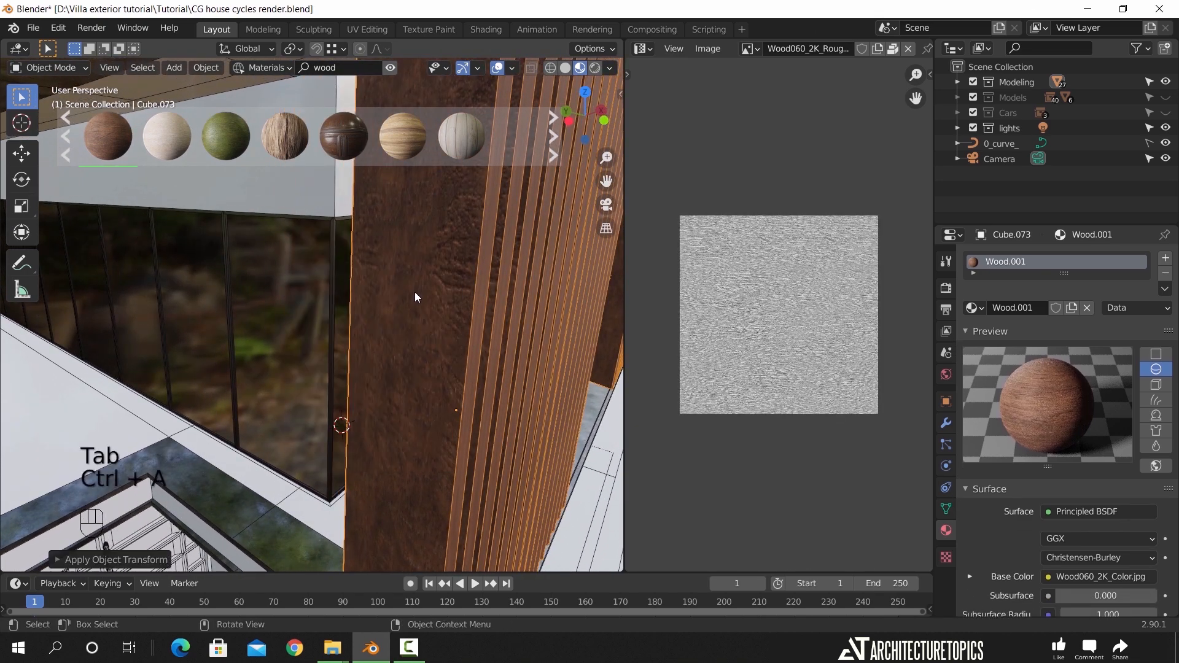
# Unwrap the slats' UVs with the standard Unwrap, hide the asset bar and rescale the UVs
pyautogui.press('Tab')
pyautogui.press('u')
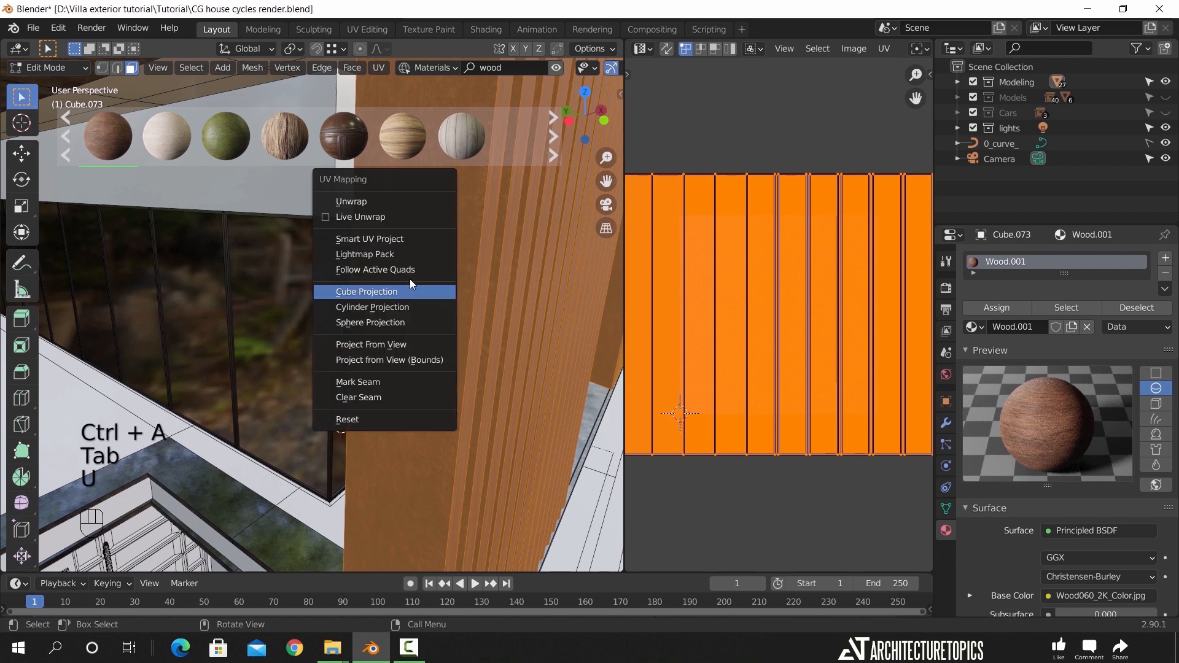
pyautogui.click(378, 202)
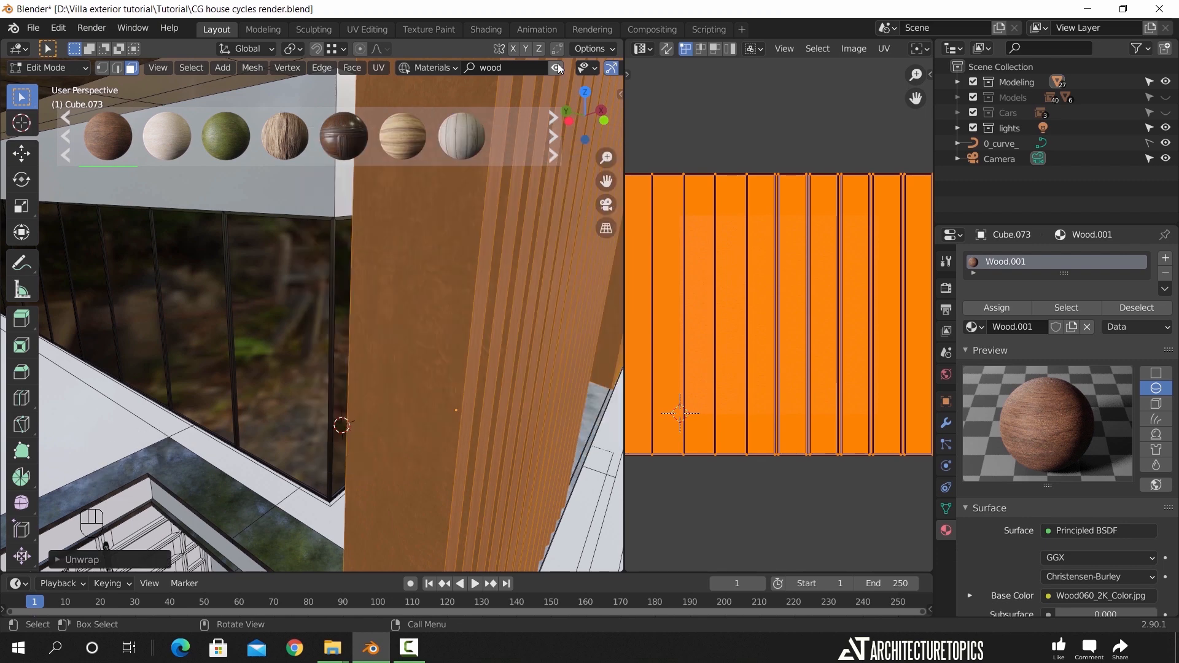
pyautogui.click(558, 66)
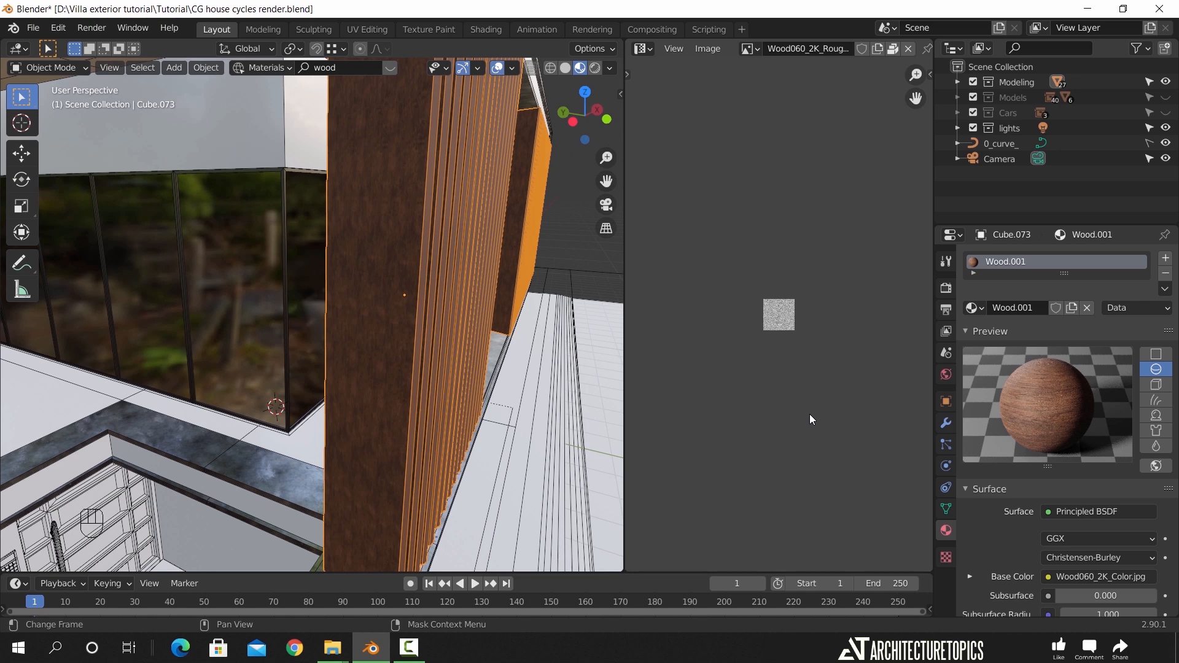
pyautogui.press('Tab')
pyautogui.press('s')
pyautogui.click(829, 442)
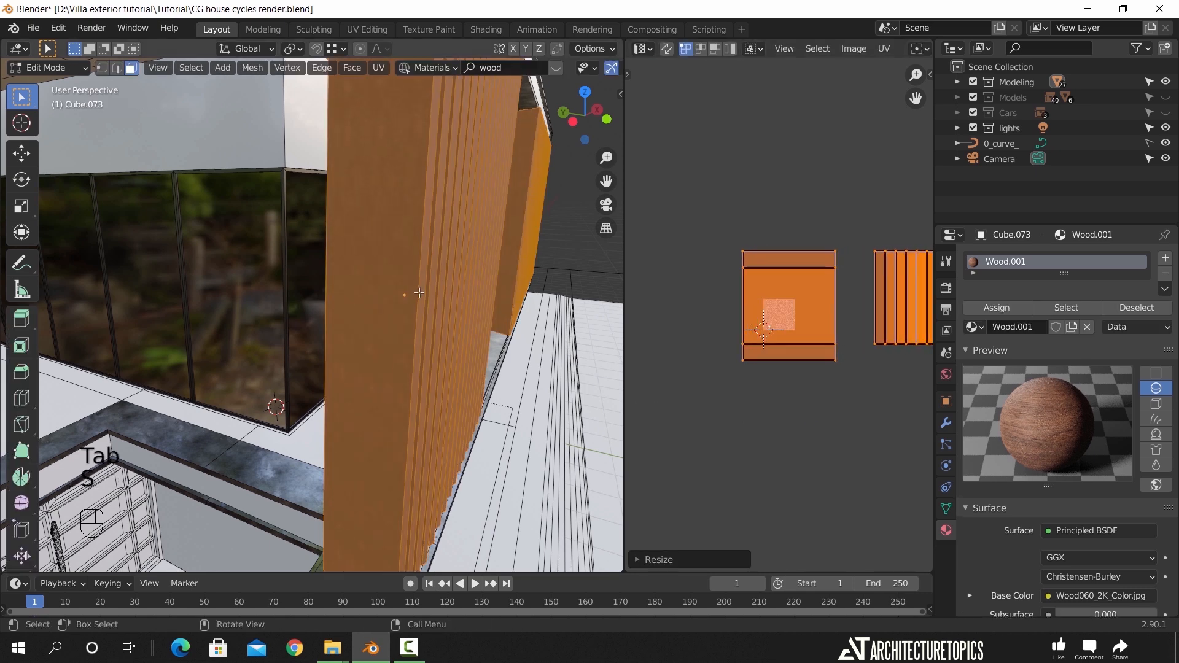
# Remap the slats' UVs with Smart UV Project using its default settings
pyautogui.press('Tab')
pyautogui.press('Tab')
pyautogui.press('u')
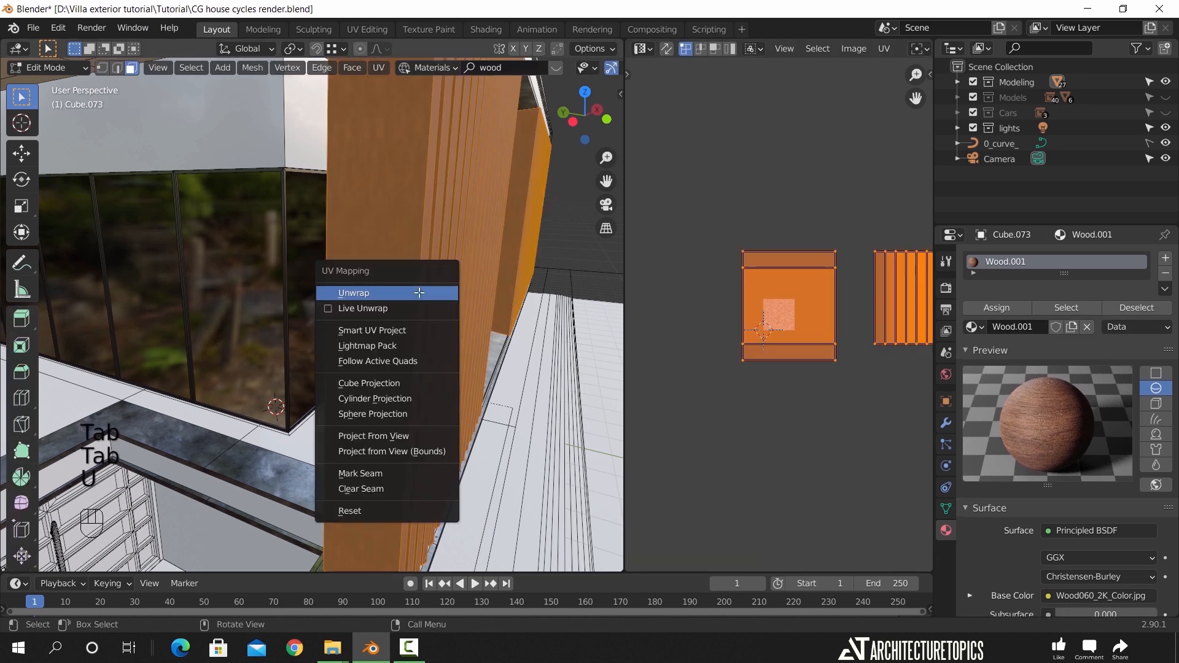
pyautogui.click(393, 330)
pyautogui.click(409, 452)
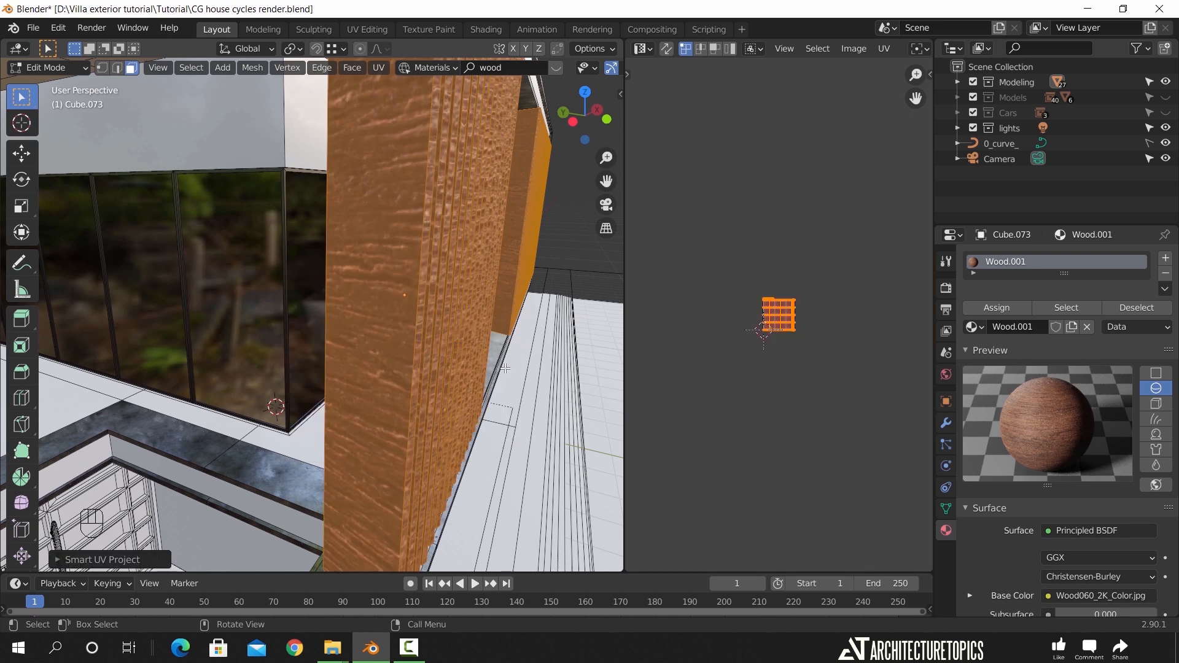
pyautogui.press('Tab')
pyautogui.press('Tab')
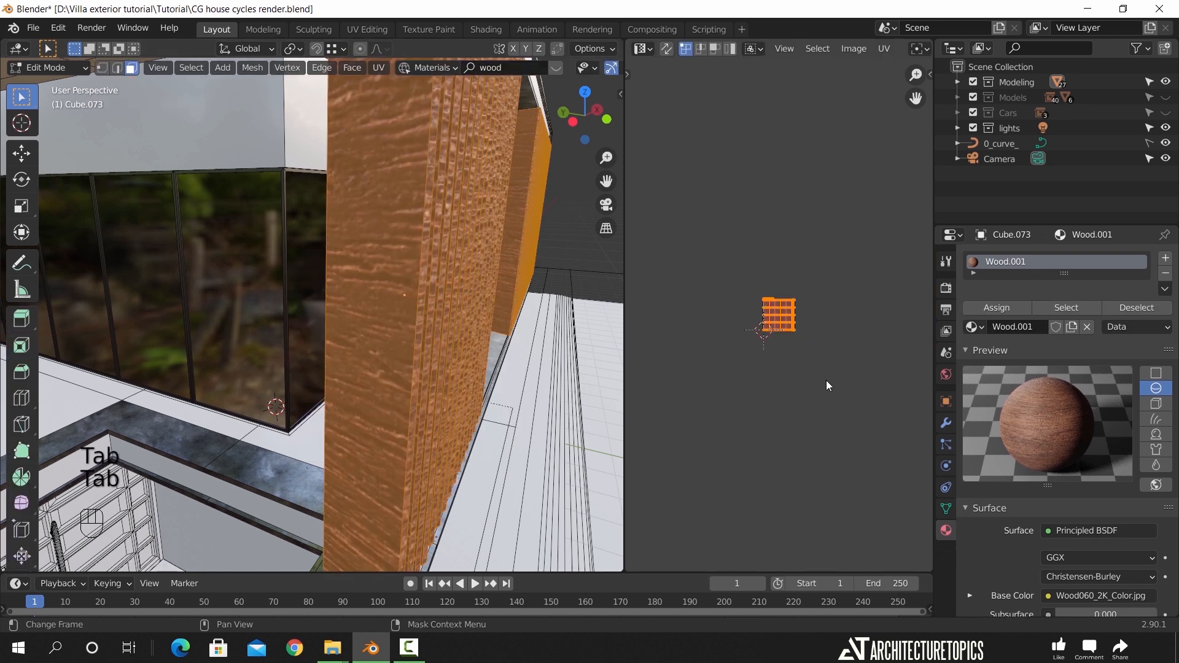
# Scale the slats' UVs up by a factor of 5 and return to Object Mode
pyautogui.press('s')
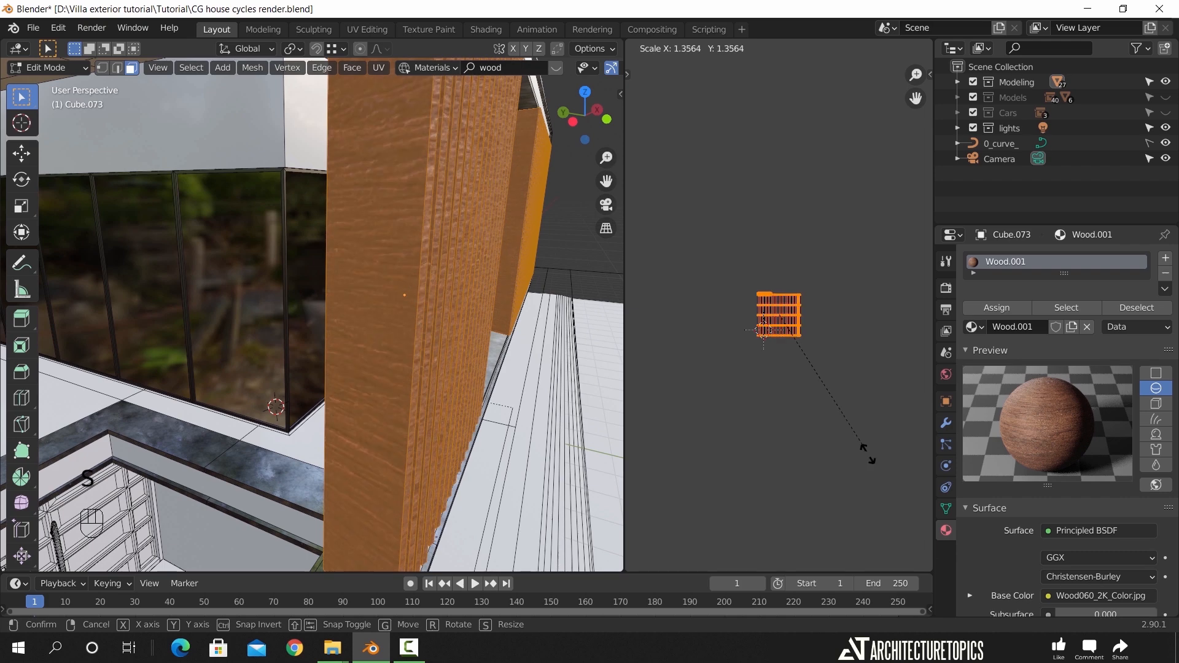
pyautogui.press('KP_5')
pyautogui.click(869, 455)
pyautogui.press('Tab')
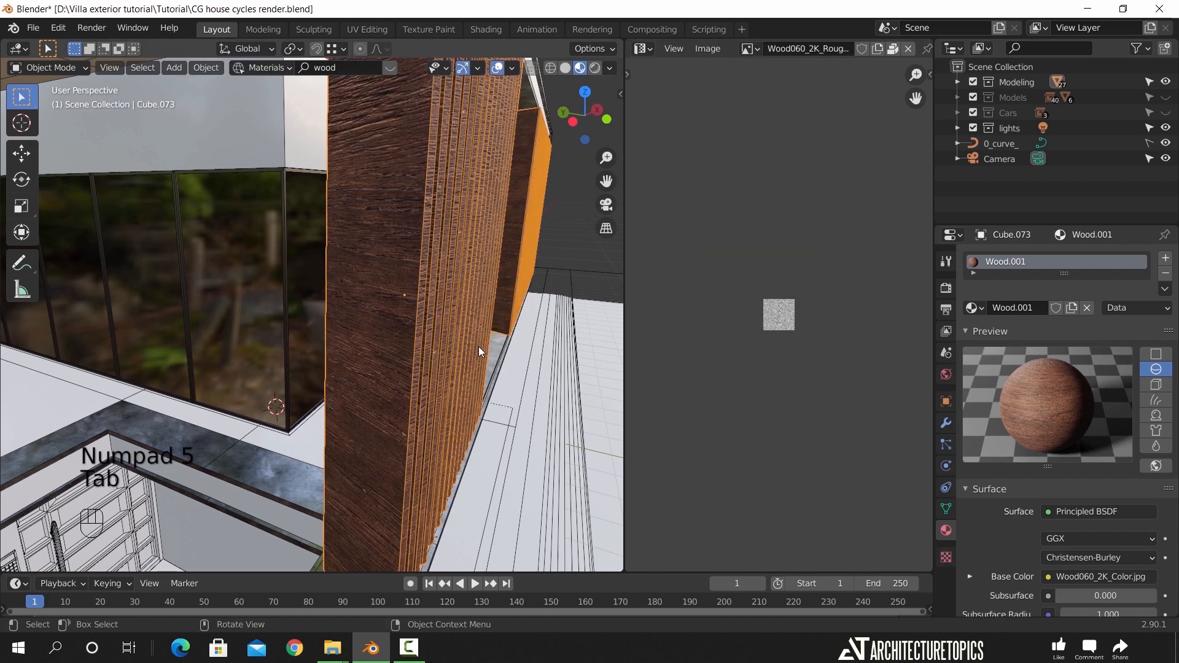
pyautogui.moveTo(444, 381); pyautogui.dragTo(456, 382, button='middle')
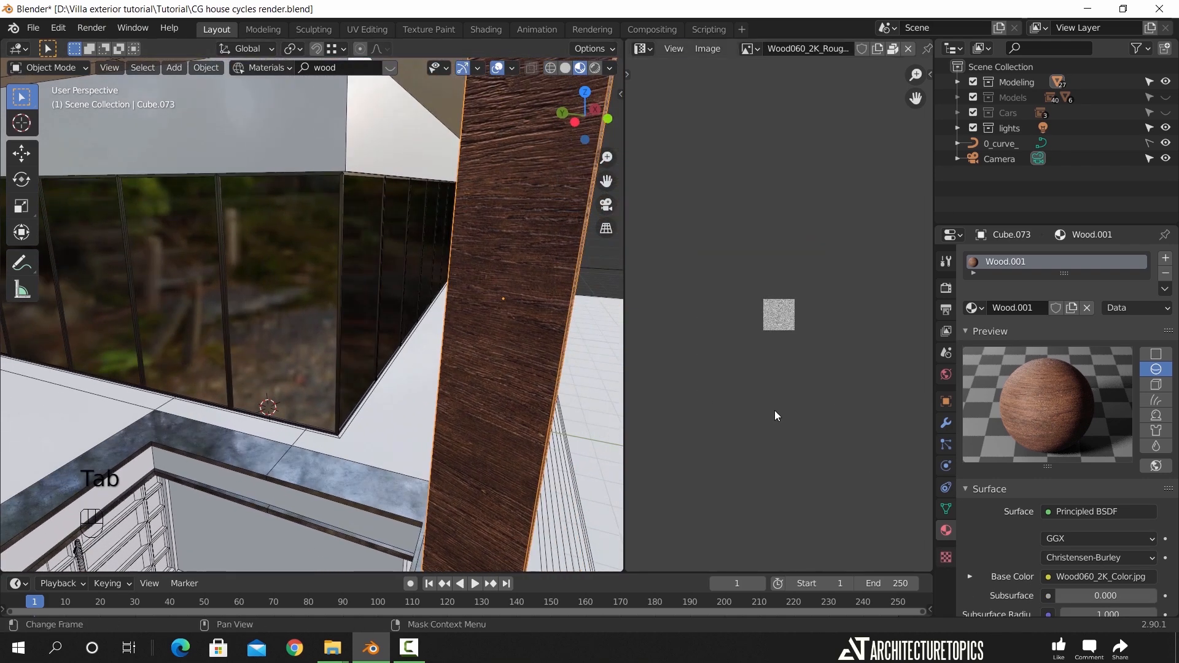
# Enlarge the slats' UVs again by a factor of 2 for a finer wood grain
pyautogui.press('Tab')
pyautogui.press('s')
pyautogui.press('KP_2')
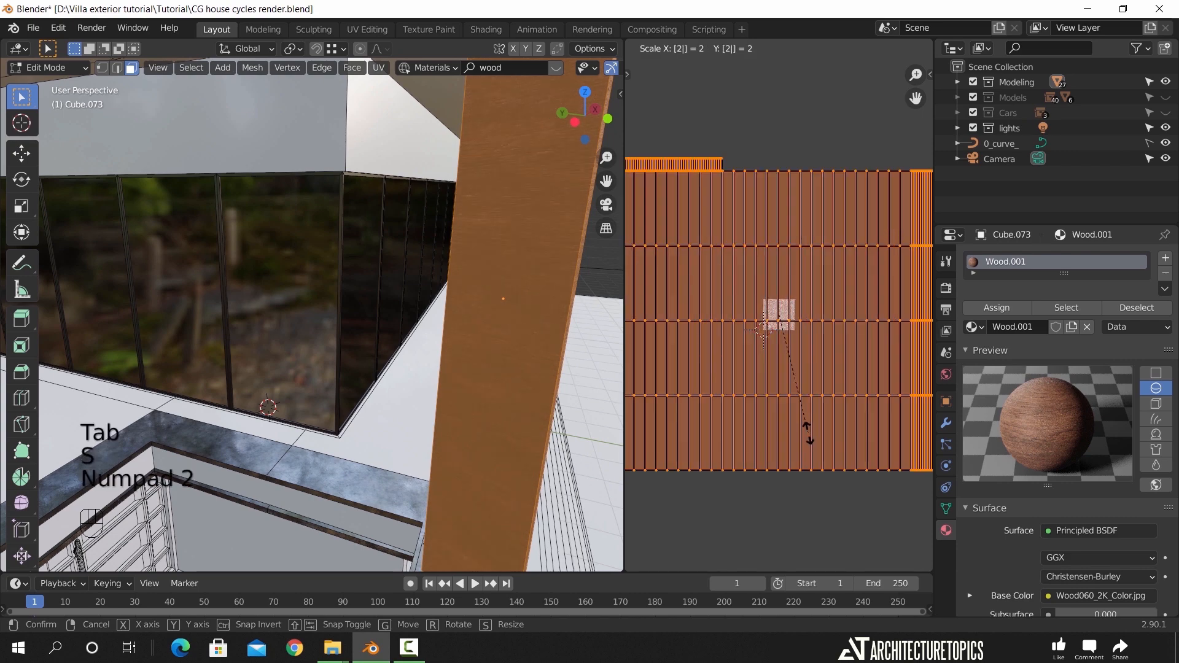
pyautogui.click(808, 433)
pyautogui.press('Tab')
pyautogui.moveTo(530, 399)
pyautogui.mouseDown(button='middle')
pyautogui.moveTo(517, 397)
pyautogui.moveTo(527, 396)
pyautogui.mouseUp(button='middle')
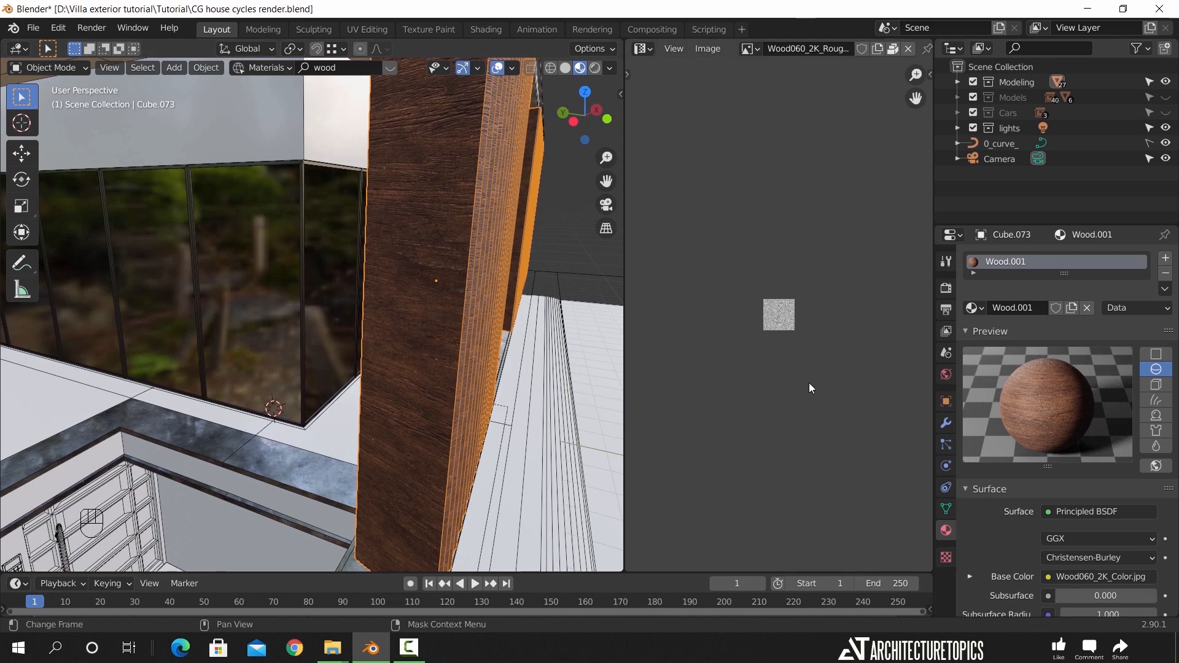
# Rotate the slats' UVs by 90 degrees so the wood grain runs vertically, and leave Edit Mode
pyautogui.press('Tab')
pyautogui.press('r')
pyautogui.press('z')
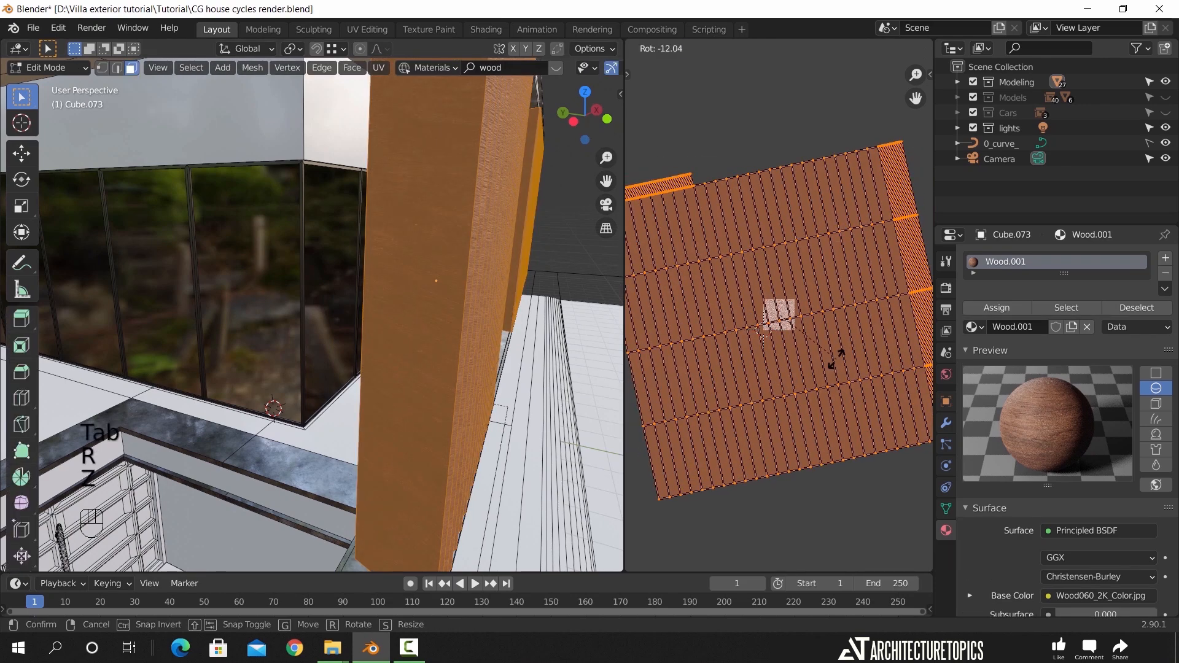
pyautogui.press('KP_9')
pyautogui.press('KP_0')
pyautogui.click(763, 330)
pyautogui.press('Tab')
pyautogui.moveTo(510, 371); pyautogui.dragTo(467, 410, button='middle')
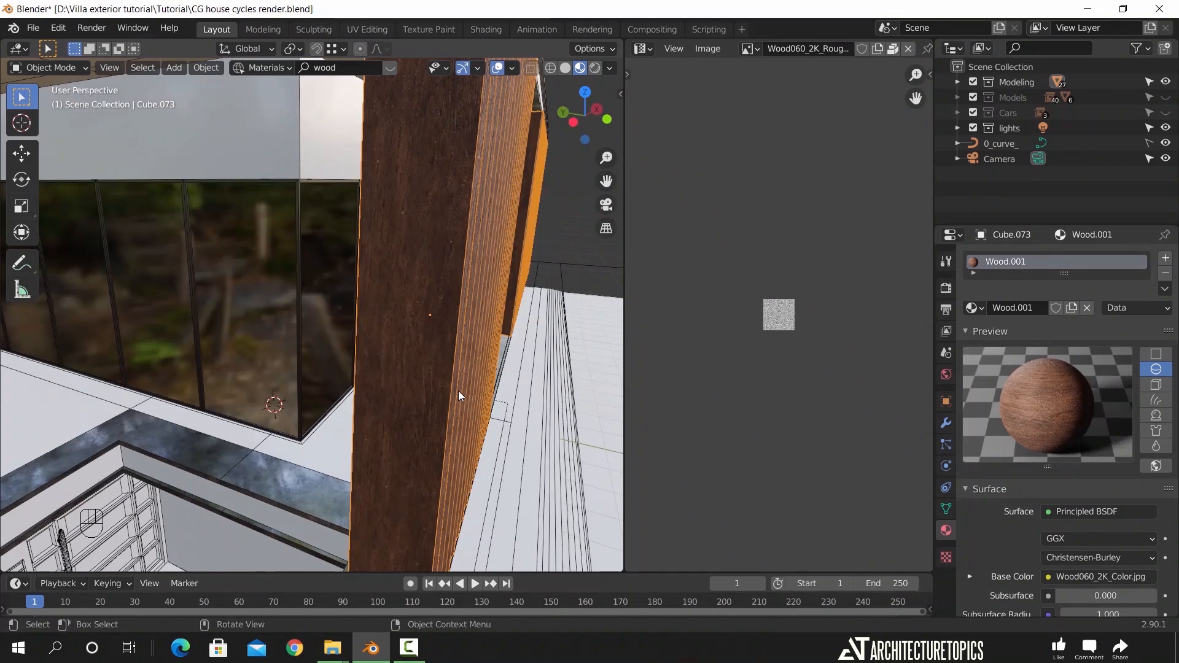
# Inspect the slats' wood node tree in the Shader Editor and merge that editor area into the 3D viewport
pyautogui.click(642, 49)
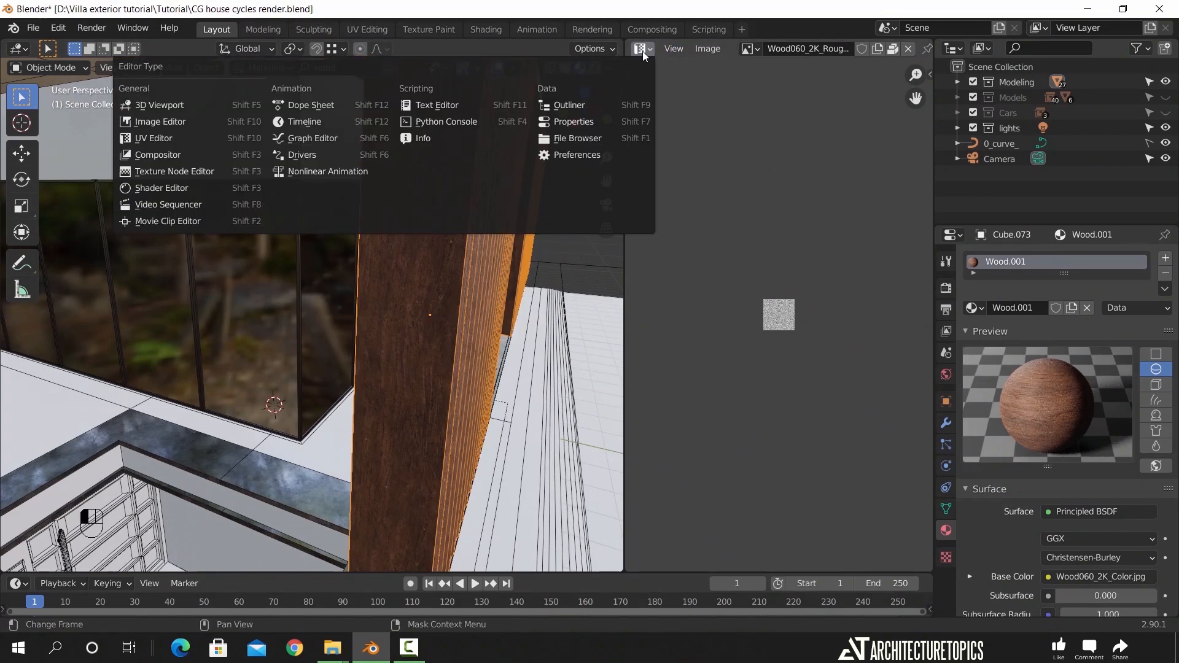
pyautogui.click(208, 190)
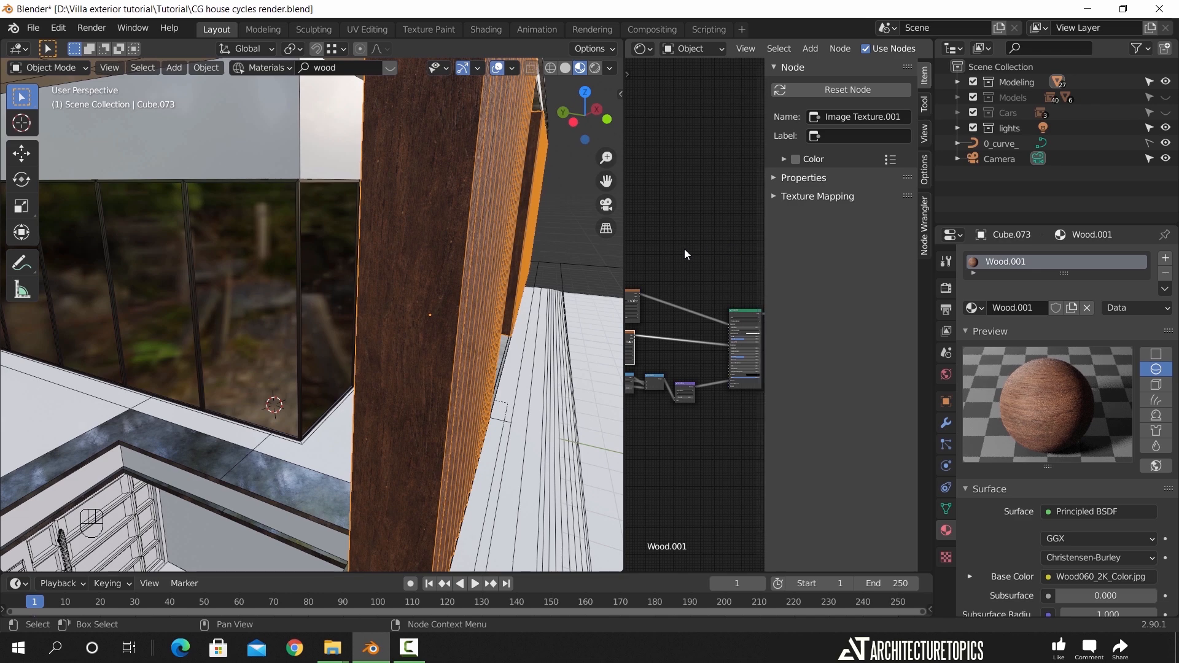
pyautogui.press('n')
pyautogui.scroll(2, 772, 264)
pyautogui.moveTo(771, 263); pyautogui.dragTo(809, 227, button='middle')
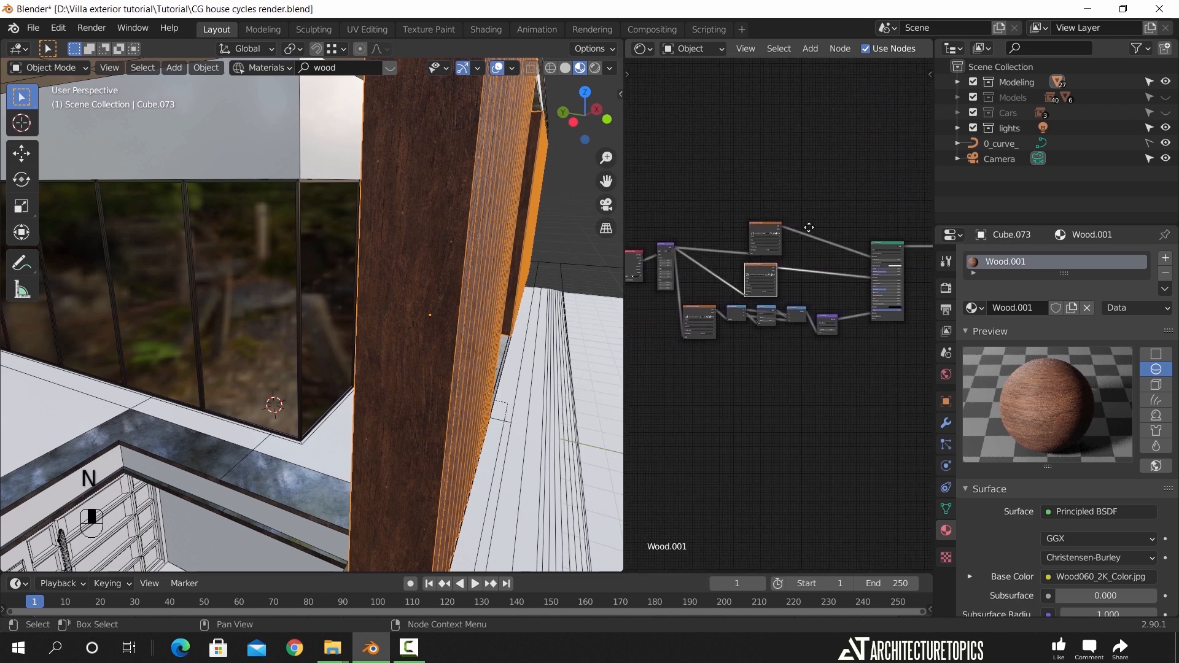
pyautogui.scroll(3, 824, 256)
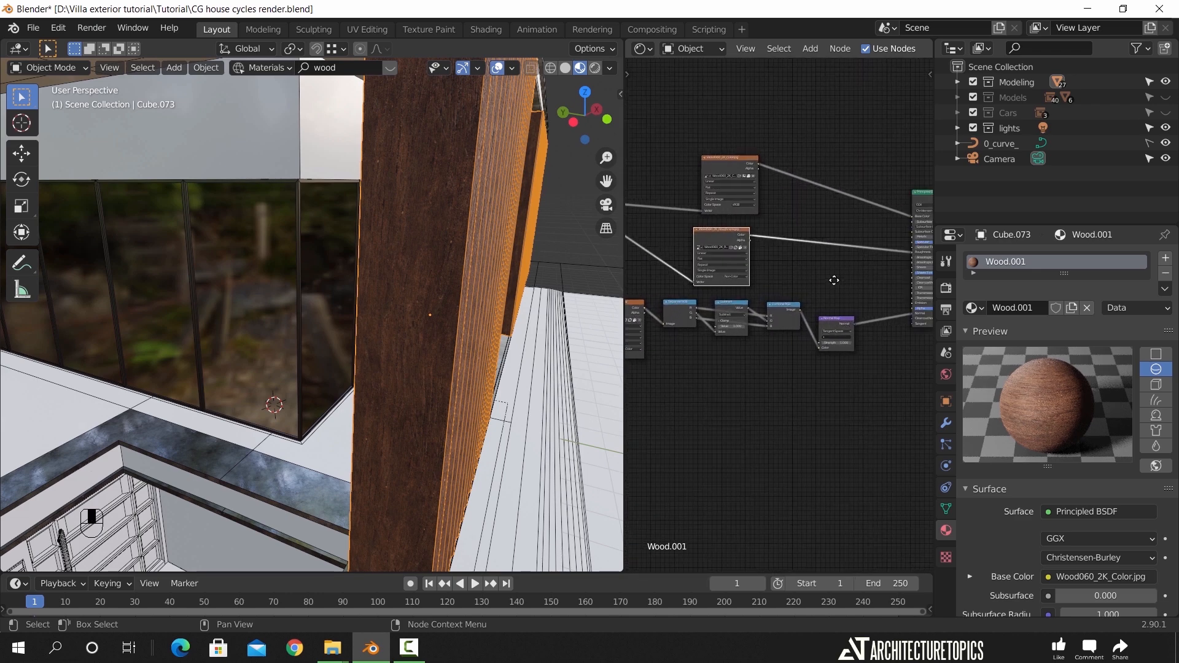
pyautogui.moveTo(824, 278); pyautogui.dragTo(796, 279, button='middle')
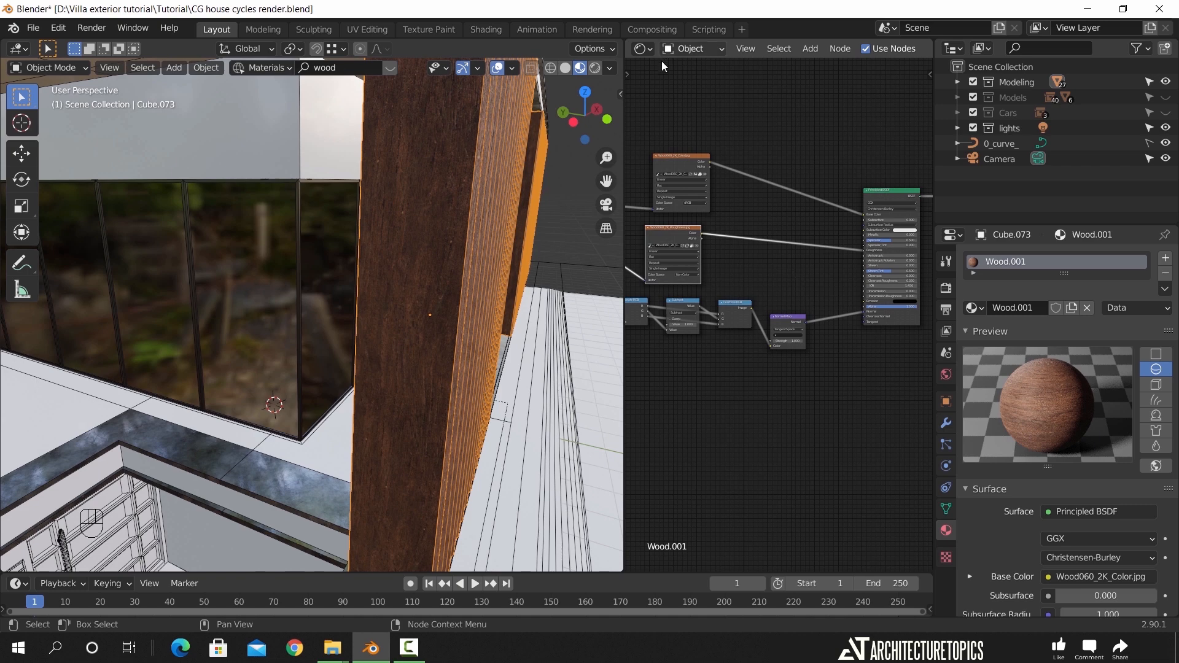
pyautogui.moveTo(622, 43); pyautogui.dragTo(700, 80)
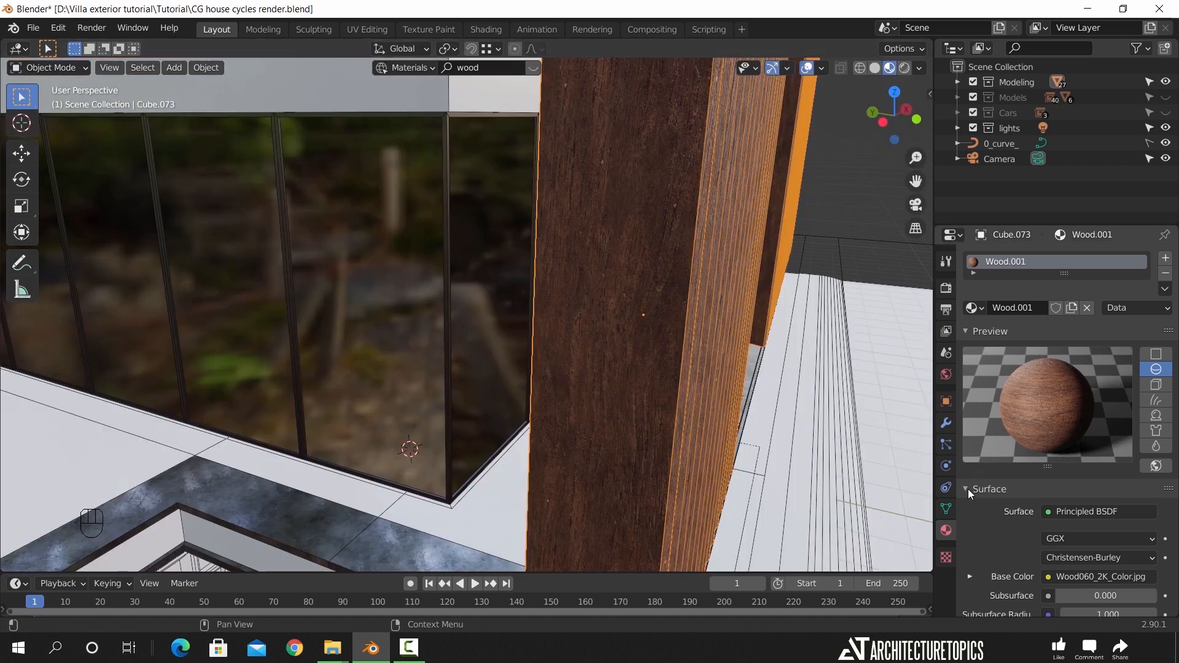
# Remove the image texture from the wood material's Roughness input and set Roughness to 0.2
pyautogui.scroll(-12, 1005, 526)
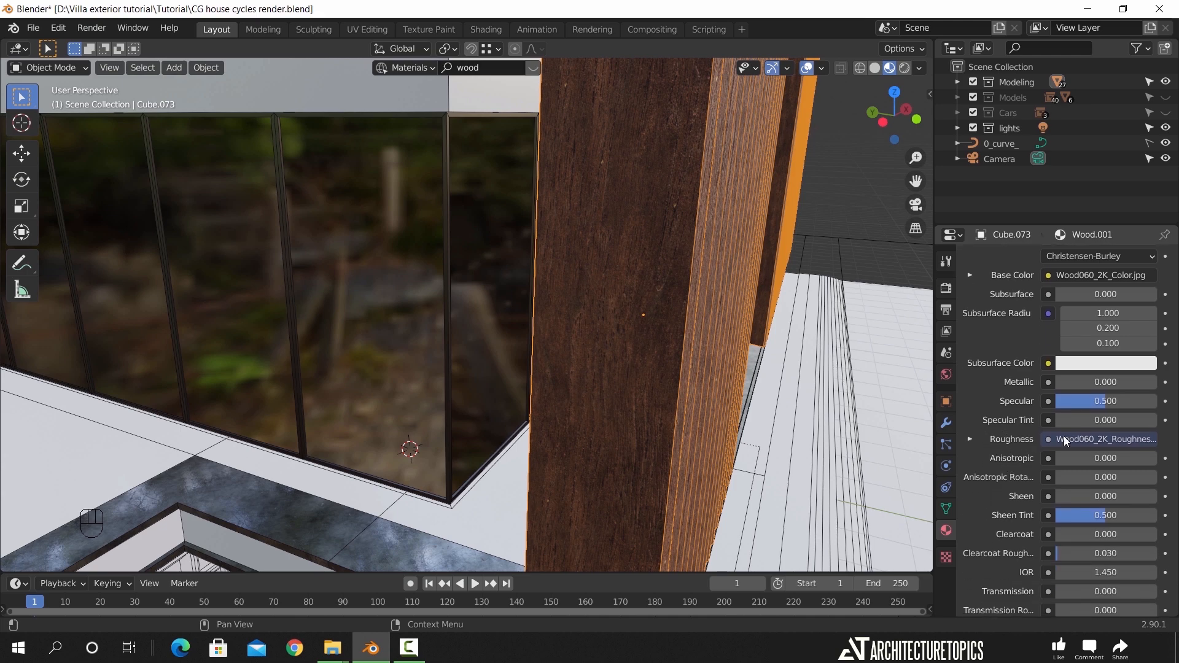
pyautogui.click(970, 440)
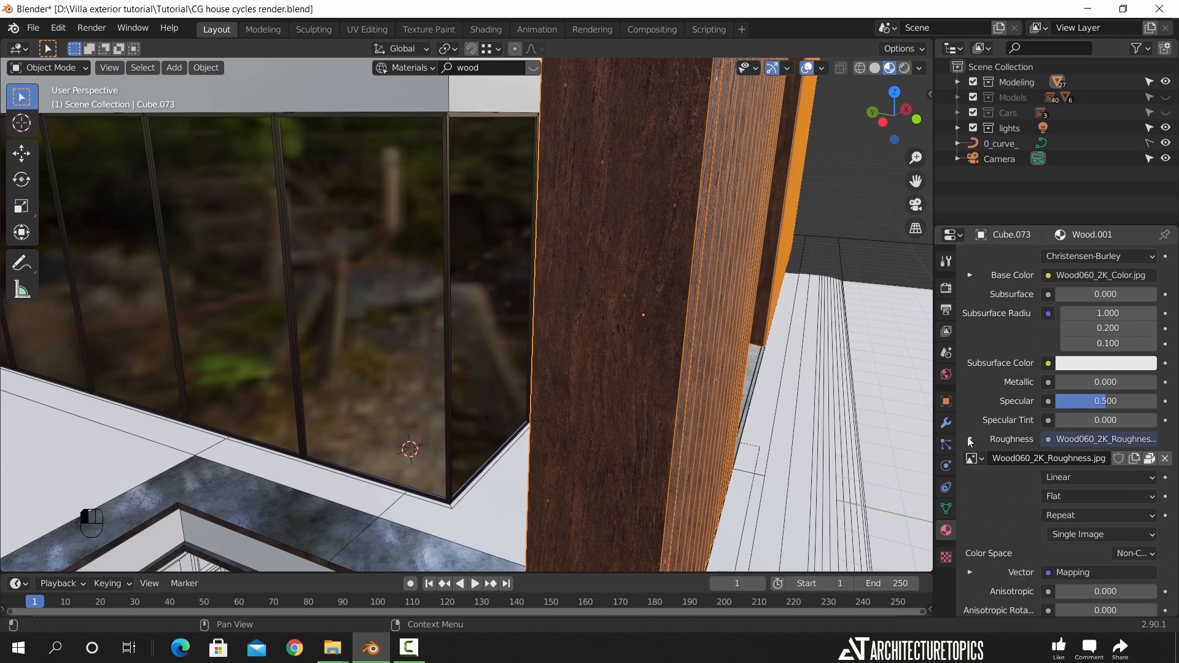
pyautogui.click(1165, 459)
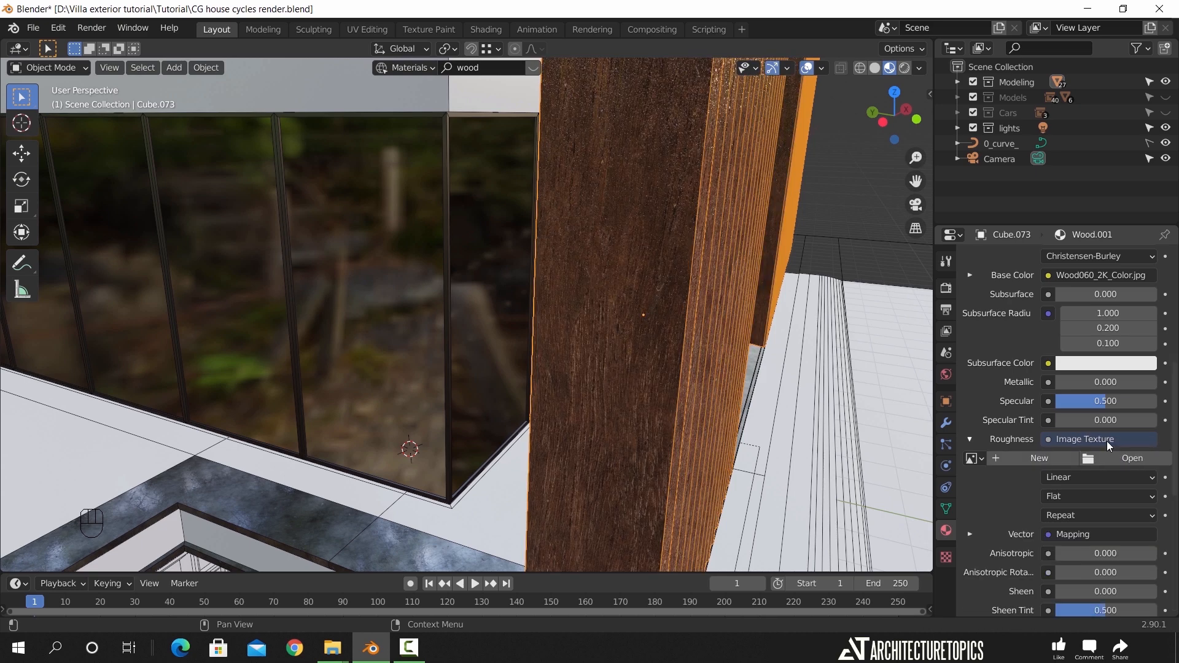
pyautogui.click(1069, 442)
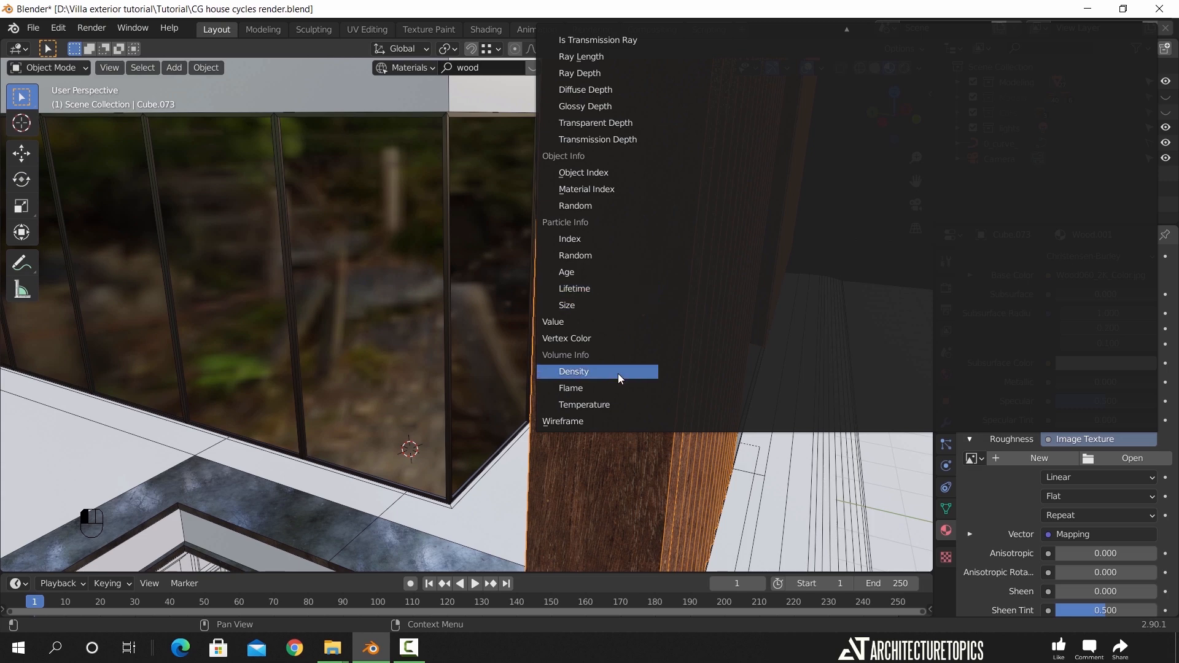
pyautogui.scroll(8, 611, 393)
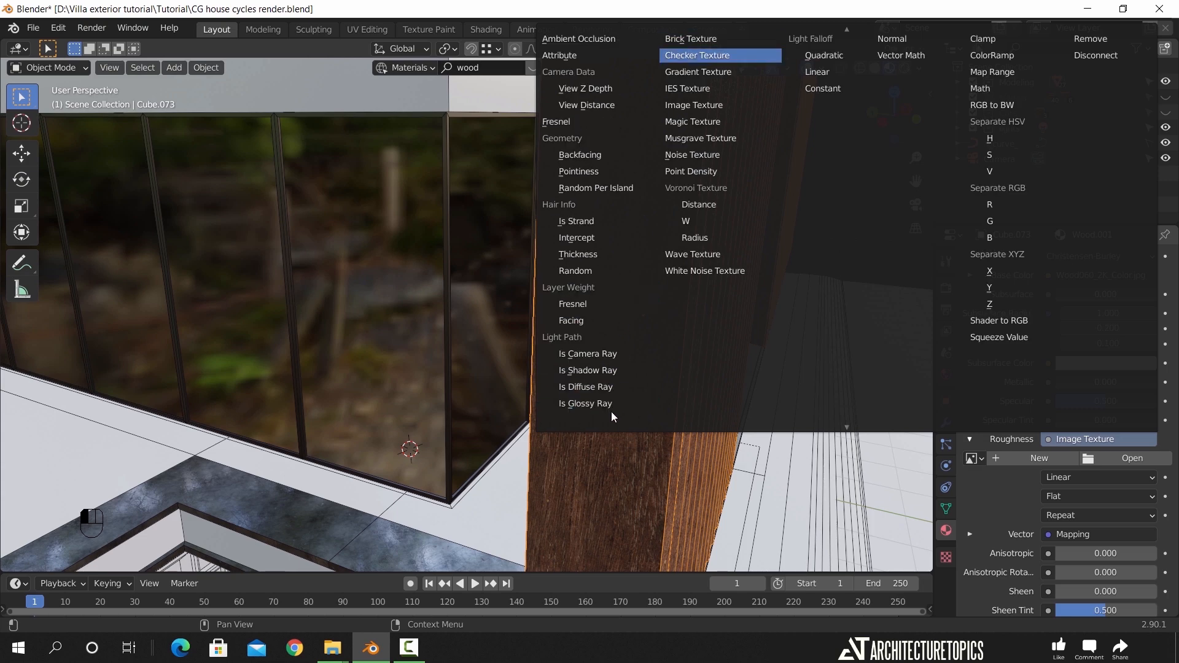
pyautogui.click(1091, 39)
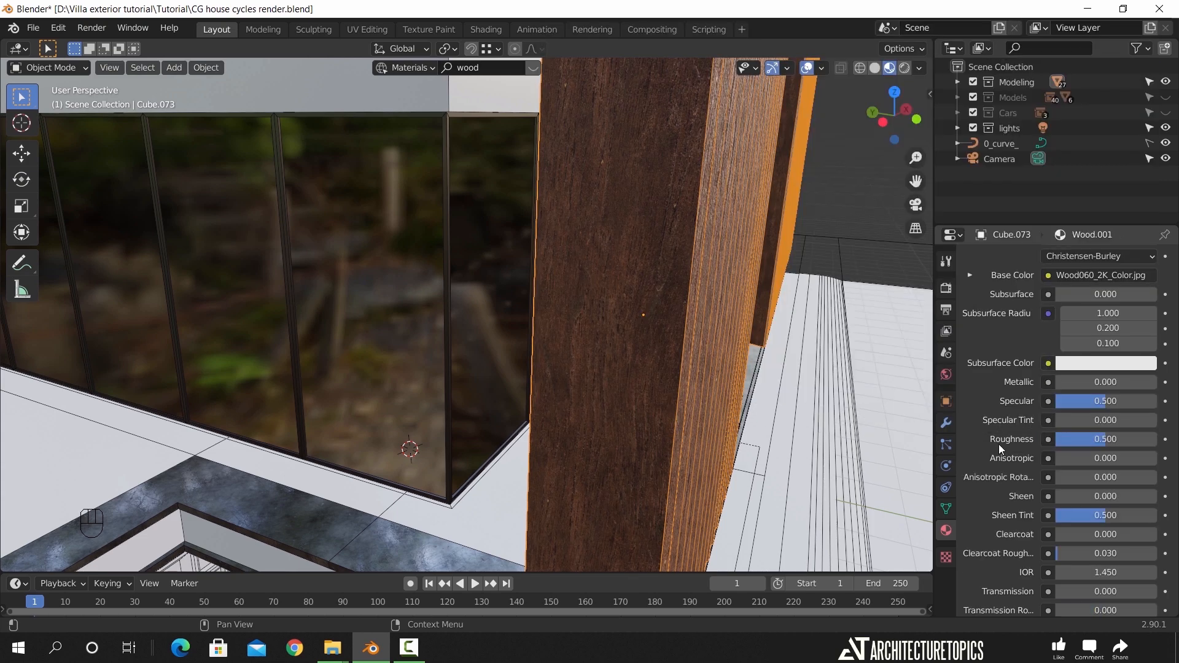
pyautogui.click(1089, 443)
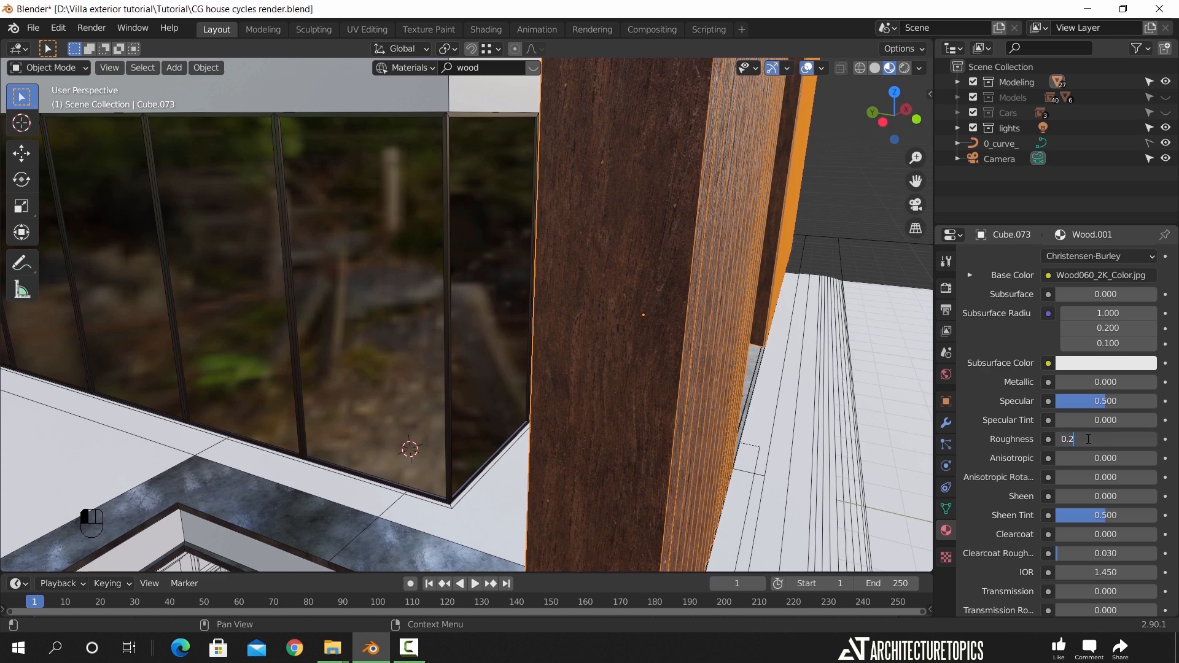
pyautogui.press('Return')
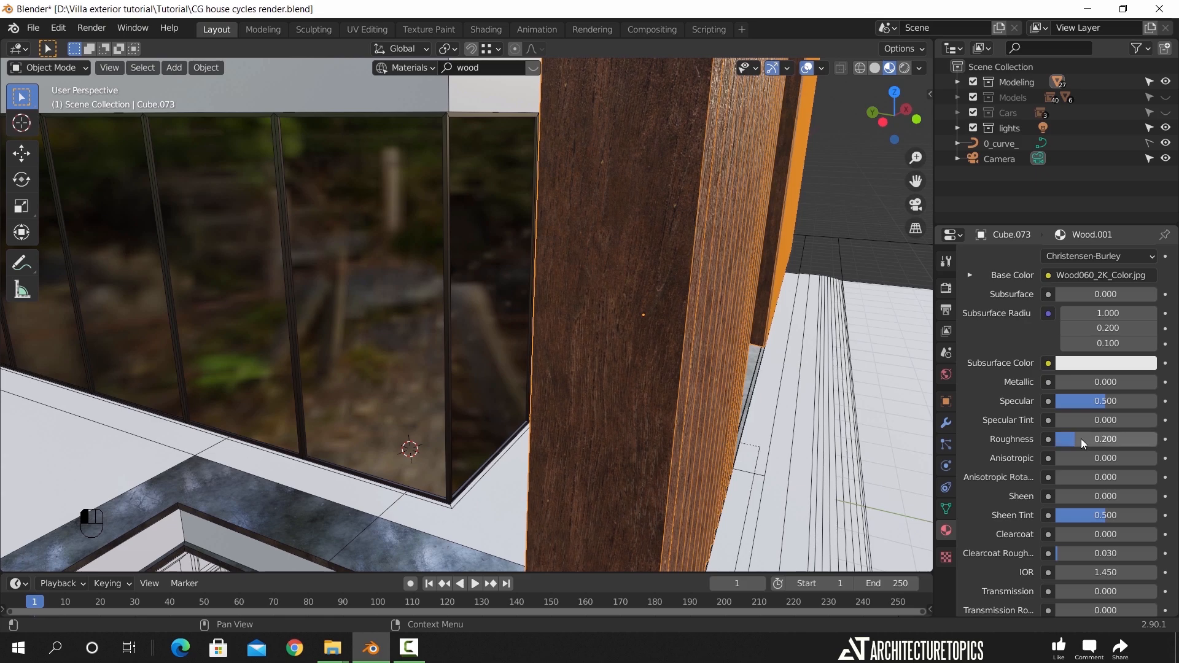
# Check the glossier wood without the selection outline, reselect the slats and add a Bevel modifier to them
pyautogui.scroll(-4, 626, 397)
pyautogui.moveTo(621, 399); pyautogui.dragTo(584, 400, button='middle')
pyautogui.click(802, 140)
pyautogui.keyDown('shift'); pyautogui.moveTo(477, 328); pyautogui.dragTo(566, 302, button='middle'); pyautogui.keyUp('shift')
pyautogui.scroll(5, 566, 302)
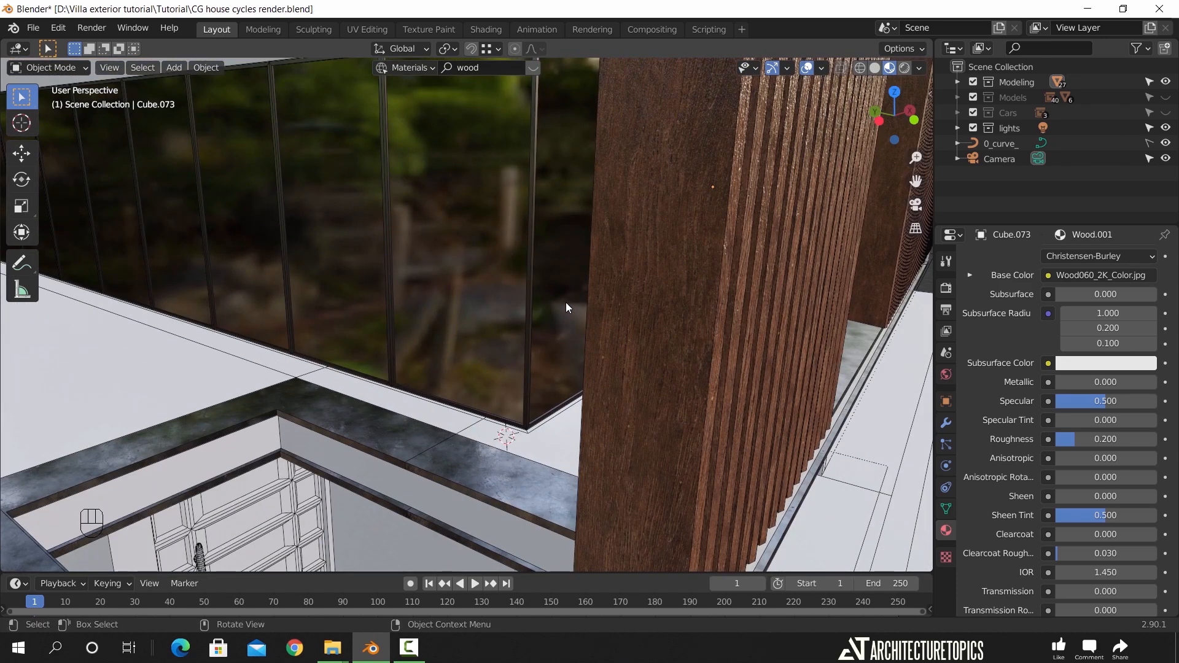
pyautogui.scroll(-3, 566, 302)
pyautogui.click(583, 299)
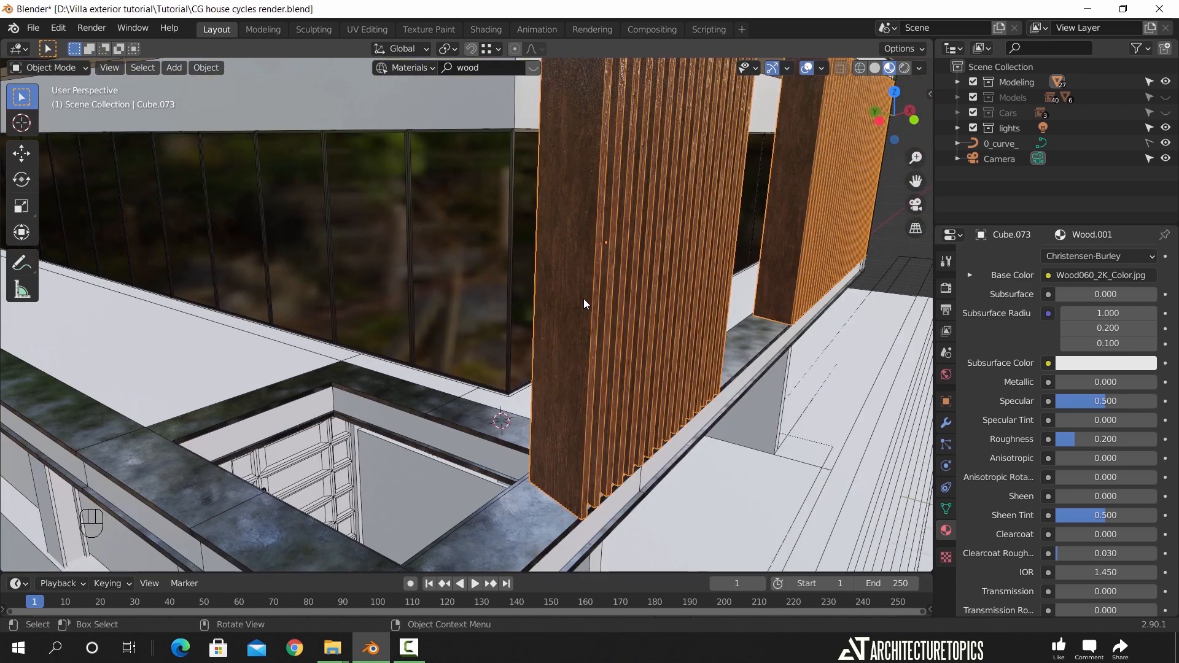
pyautogui.click(942, 424)
pyautogui.click(1012, 259)
pyautogui.click(879, 307)
pyautogui.keyDown('shift'); pyautogui.moveTo(878, 307); pyautogui.dragTo(659, 329, button='middle'); pyautogui.keyUp('shift')
pyautogui.keyDown('shift'); pyautogui.moveTo(568, 261); pyautogui.dragTo(579, 282, button='middle'); pyautogui.keyUp('shift')
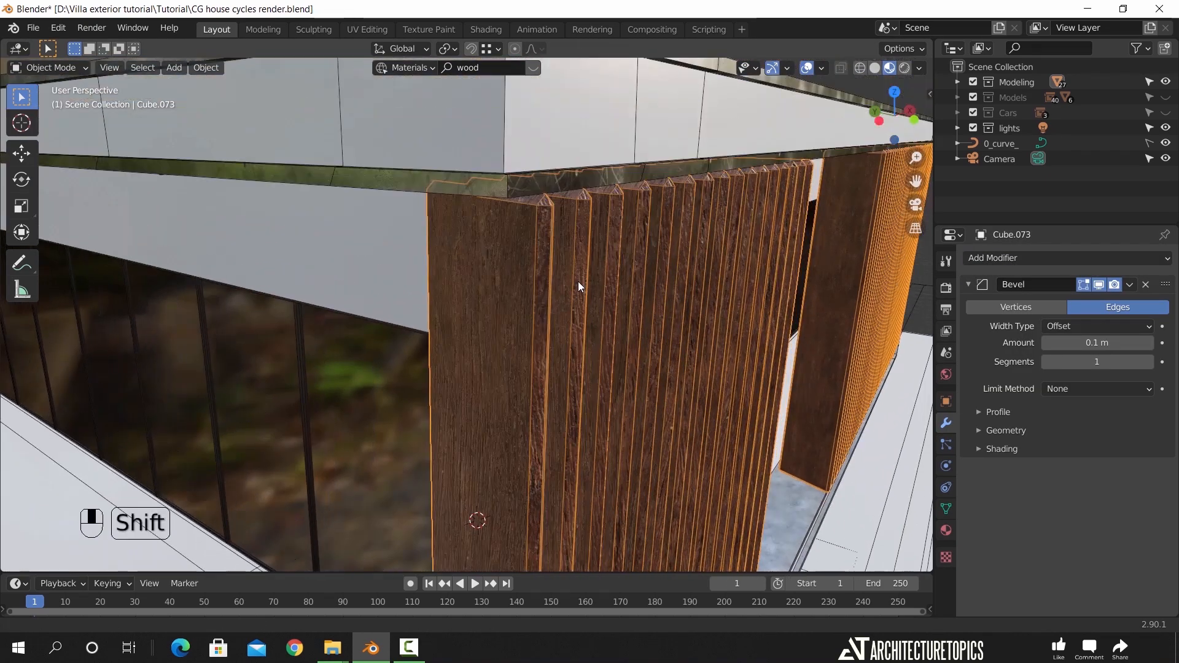
# Try a bevel amount of 0.02 m on the slats and inspect their upper ends
pyautogui.click(1098, 343)
pyautogui.write('0.02')
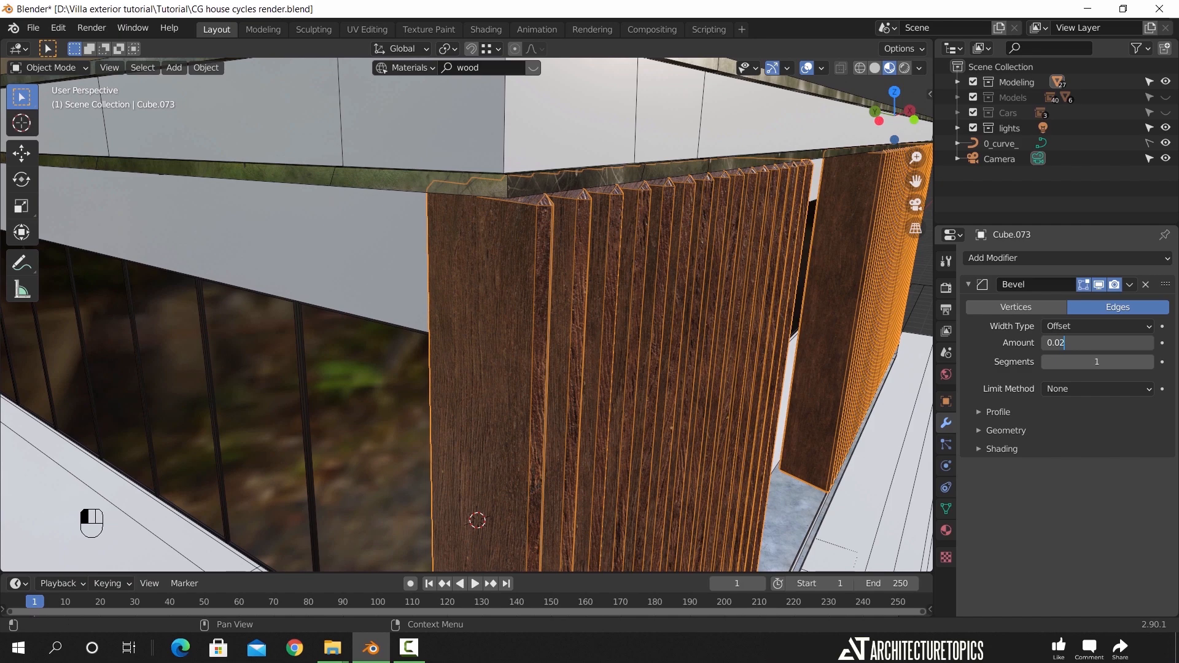
pyautogui.press('Return')
pyautogui.scroll(5, 618, 233)
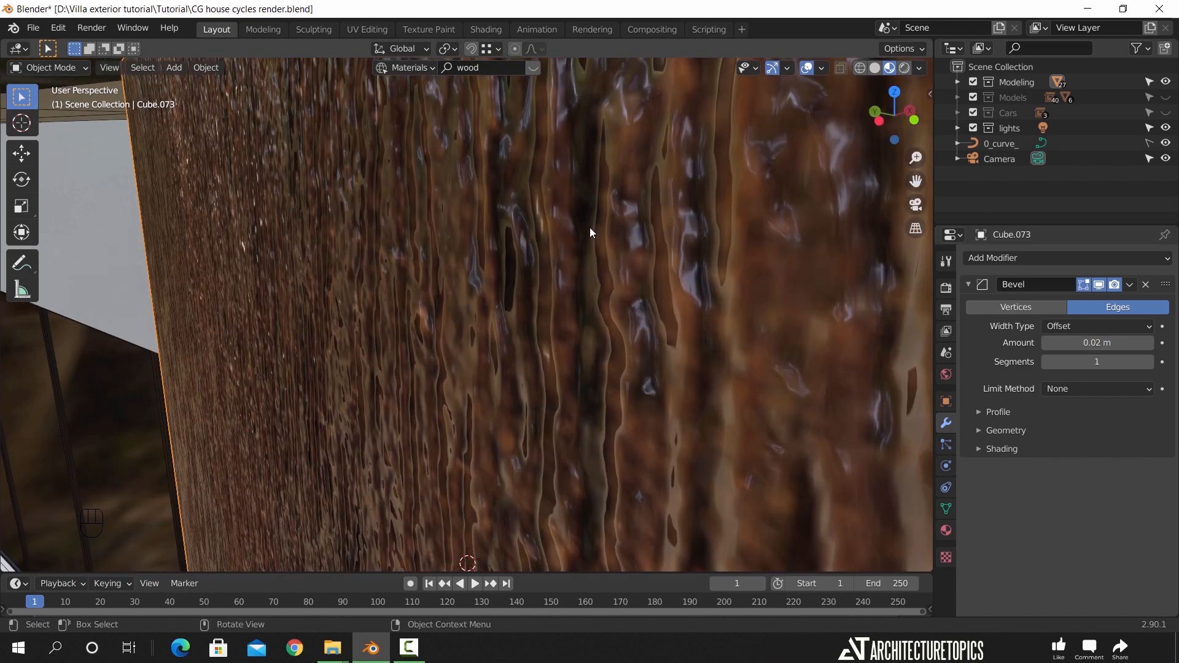
pyautogui.moveTo(915, 161); pyautogui.dragTo(915, 203)
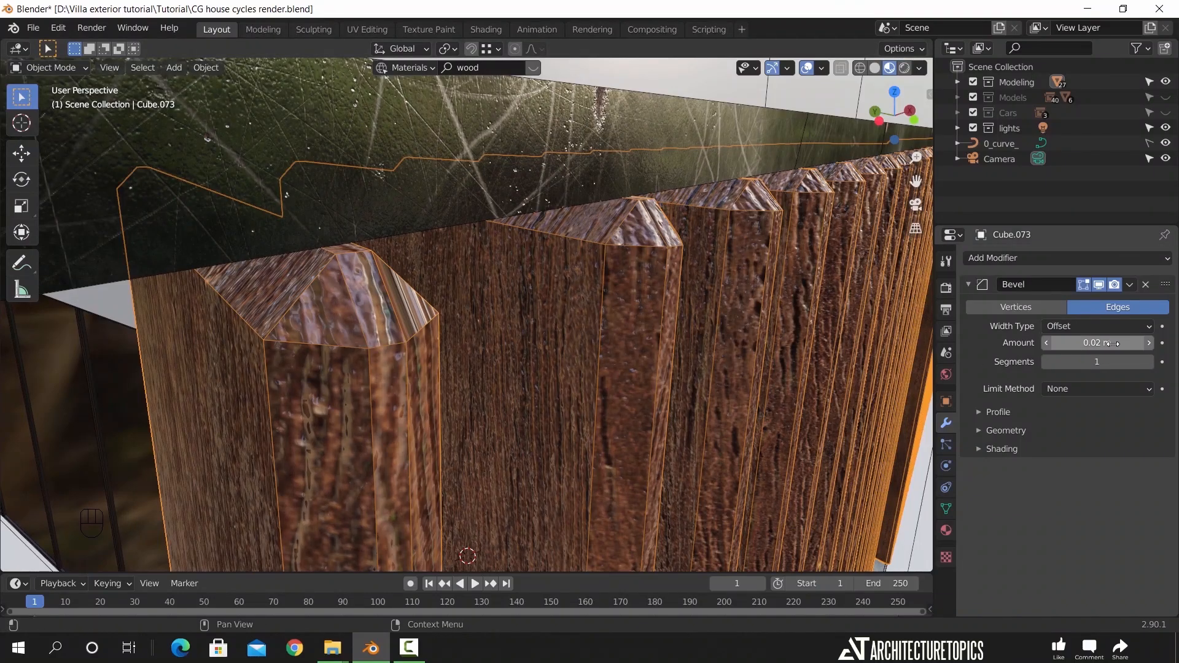
# Set the slats' bevel to an amount of 0.01 m with 2 segments and apply the modifier
pyautogui.click(1065, 342)
pyautogui.write('0.01')
pyautogui.press('Return')
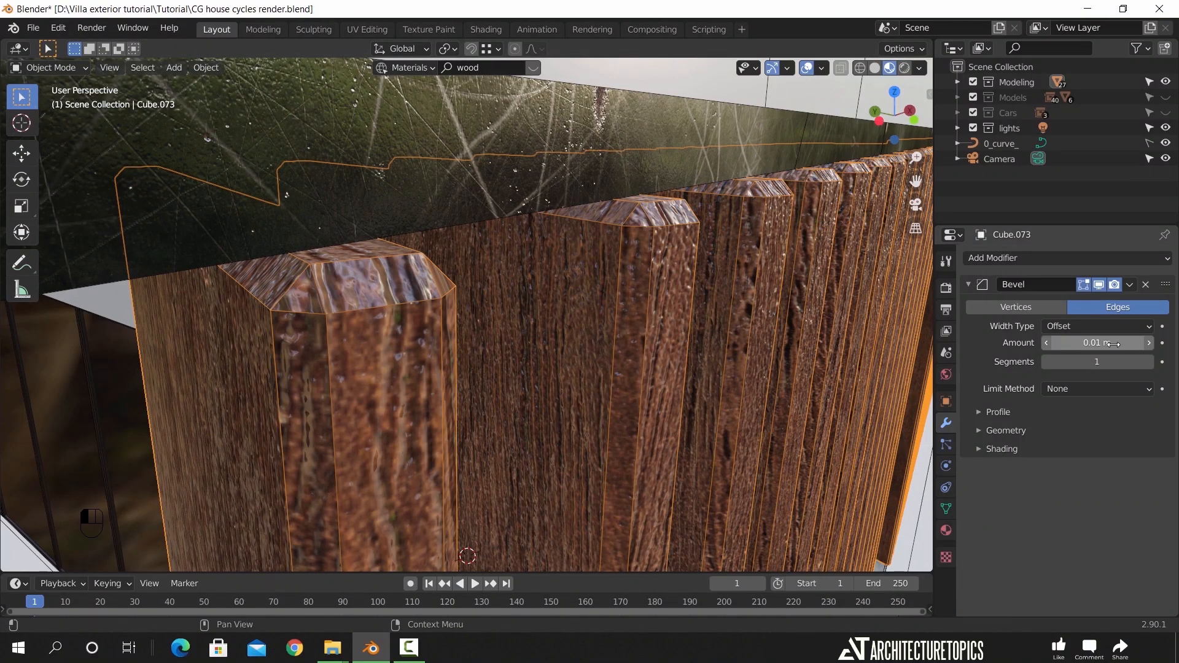
pyautogui.click(1147, 362)
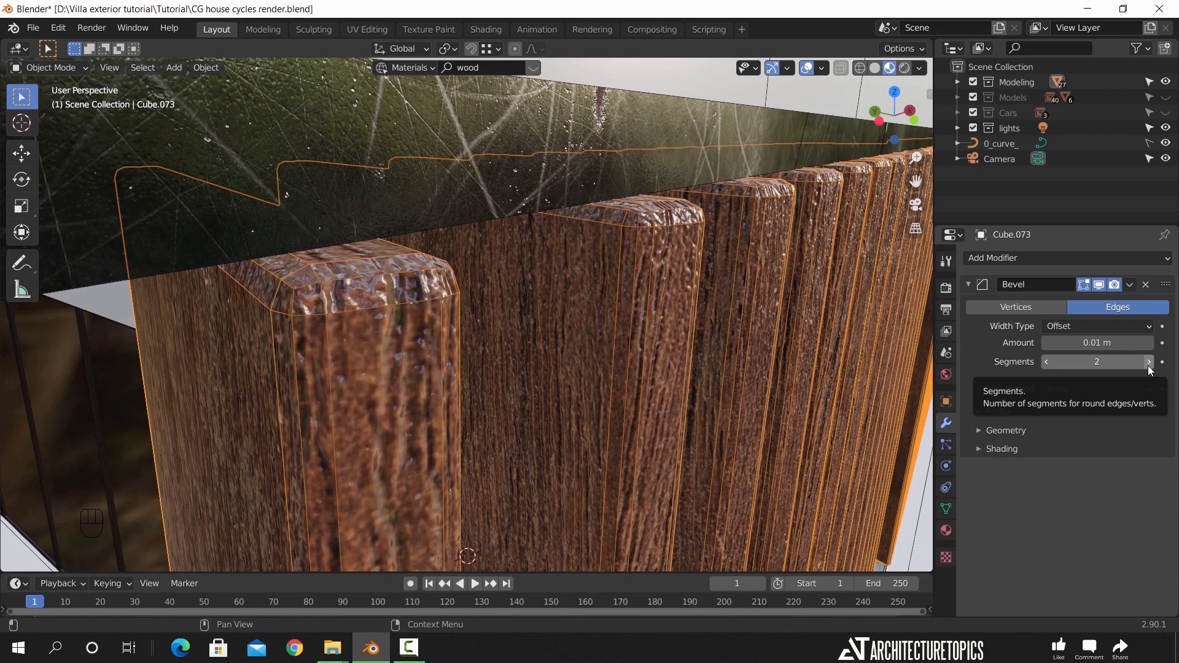
pyautogui.click(1129, 285)
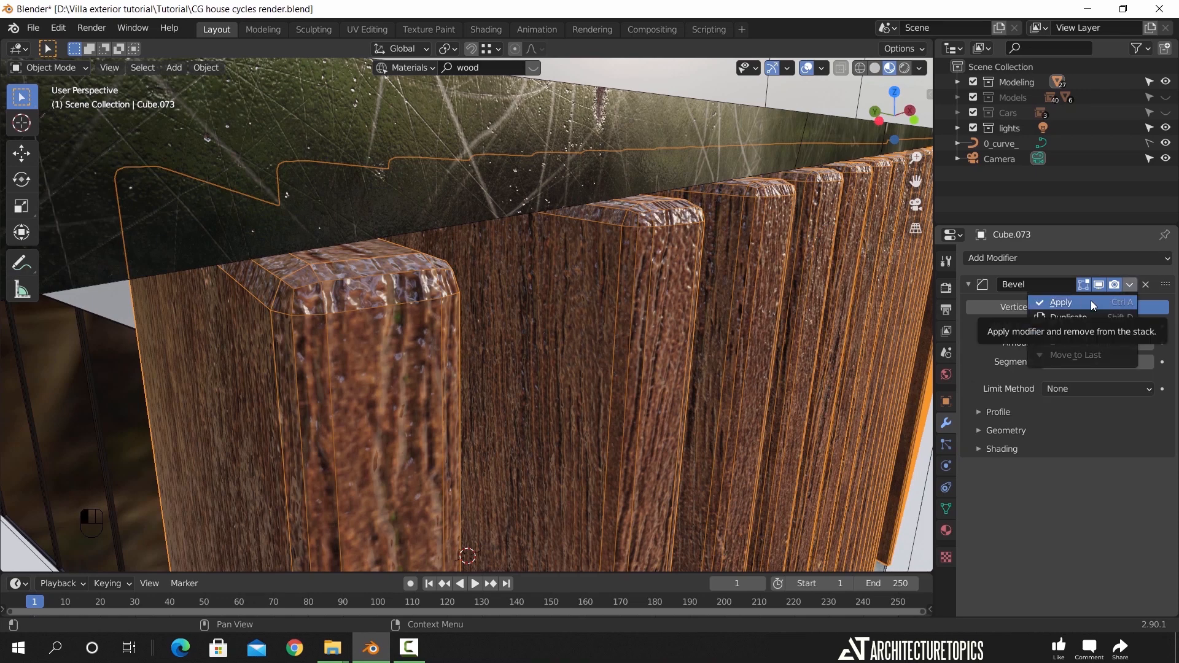
pyautogui.click(1091, 300)
# Link the material of the finished wooden slats to the large unfinished slat screen
pyautogui.scroll(-5, 615, 289)
pyautogui.keyDown('shift'); pyautogui.moveTo(634, 282); pyautogui.dragTo(593, 306, button='middle'); pyautogui.keyUp('shift')
pyautogui.click(433, 248)
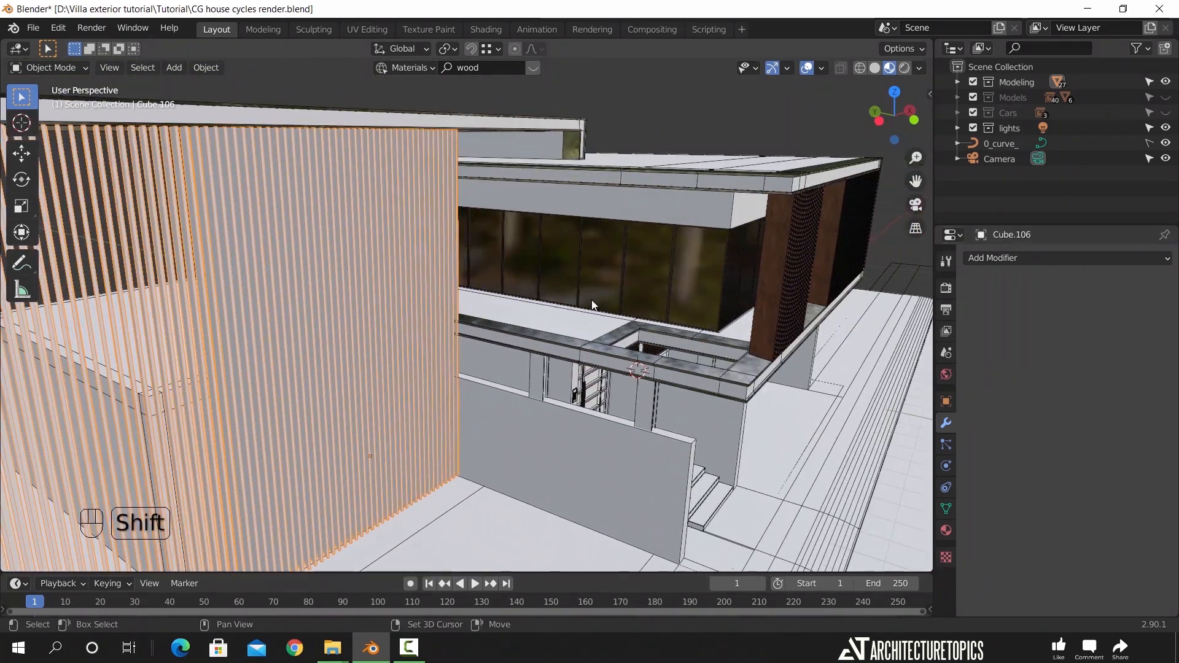
pyautogui.keyDown('shift'); pyautogui.click(785, 279); pyautogui.keyUp('shift')
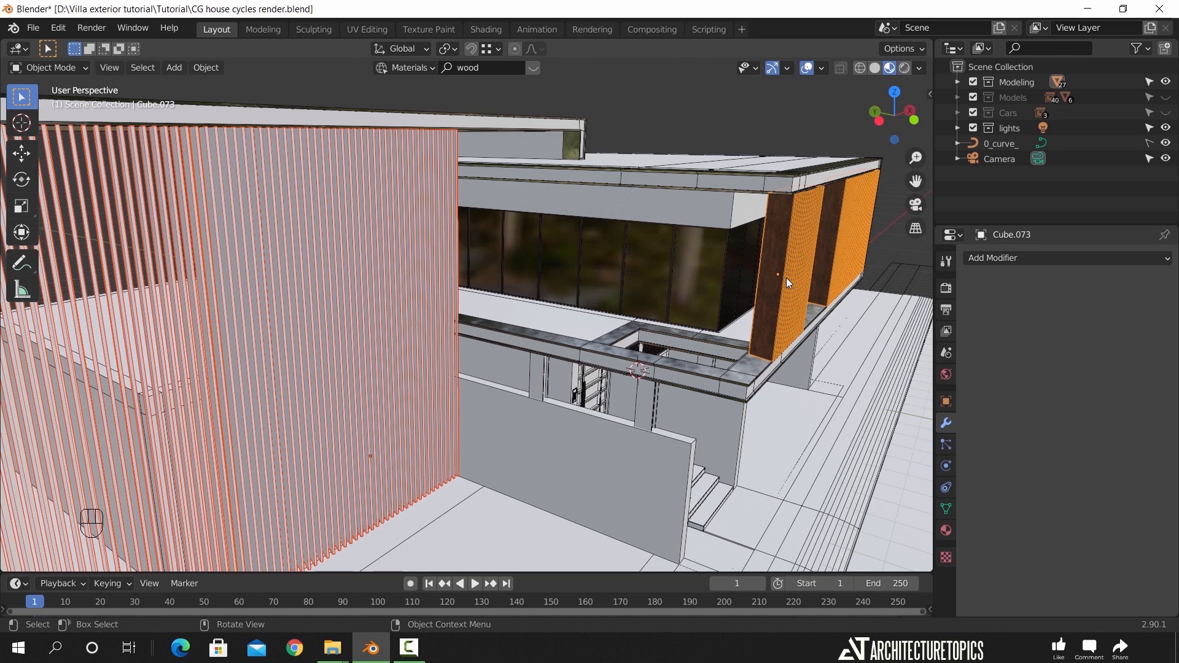
pyautogui.hotkey('ctrl', 'l')
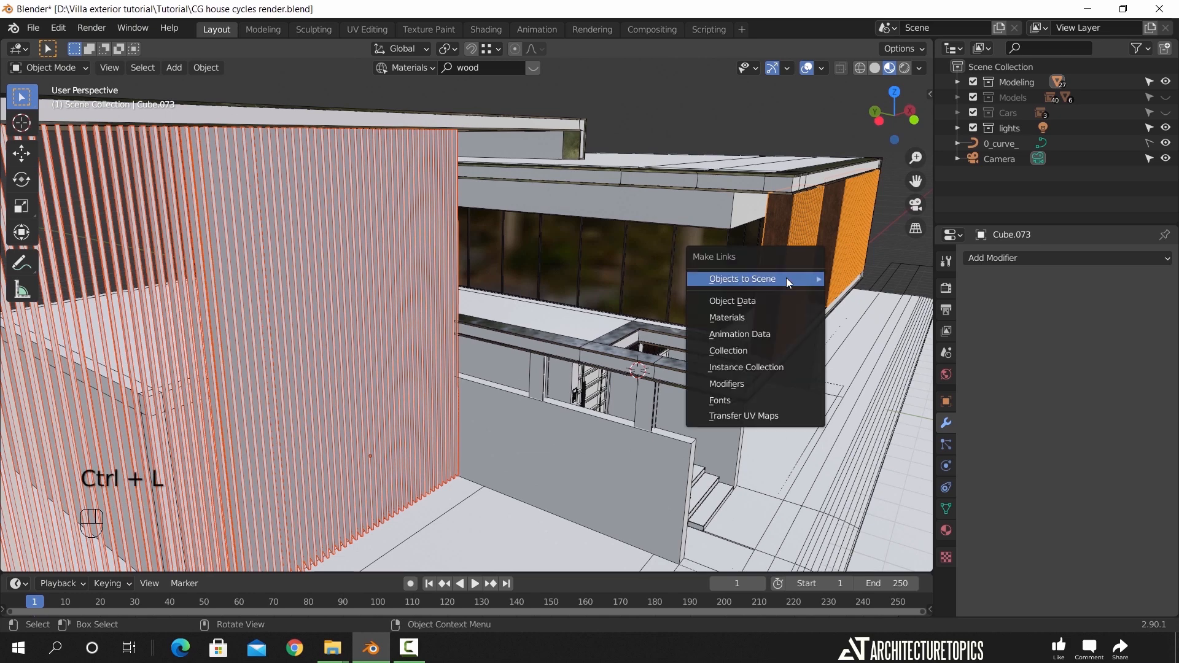
pyautogui.click(768, 318)
# Unwrap all faces of the large wooden slat screen with Smart UV Project at an angle limit of 66 and check the grain
pyautogui.keyDown('shift'); pyautogui.moveTo(299, 320); pyautogui.dragTo(403, 319, button='middle'); pyautogui.keyUp('shift')
pyautogui.scroll(3, 439, 331)
pyautogui.click(432, 309)
pyautogui.press('Tab')
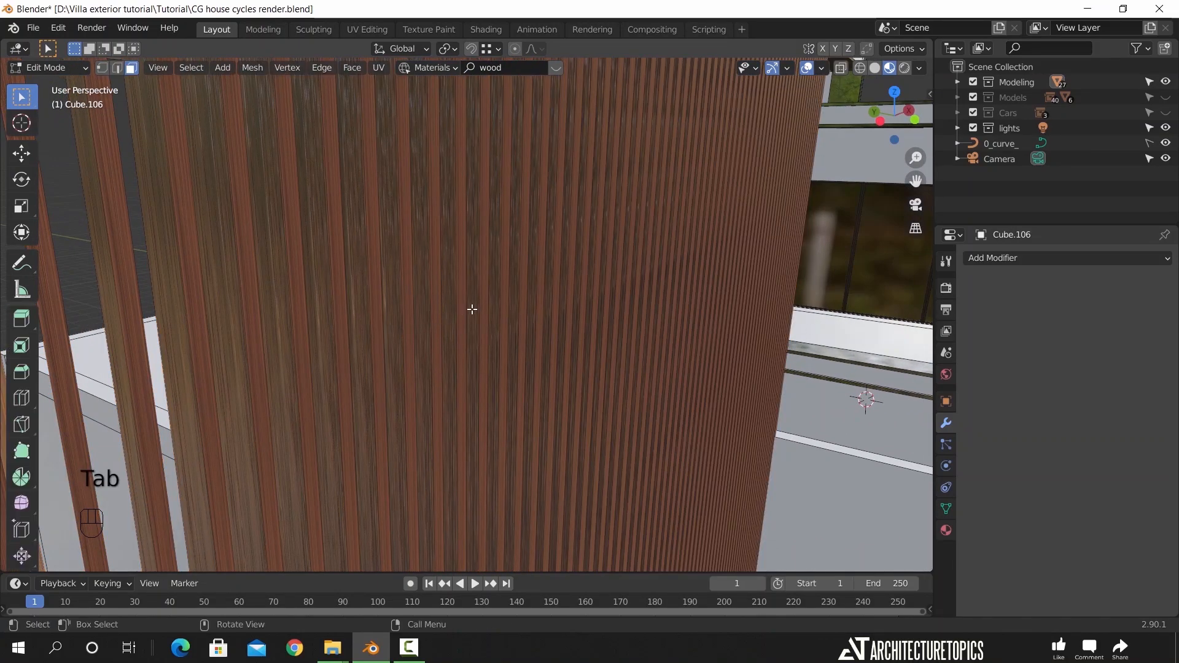
pyautogui.press('a')
pyautogui.press('u')
pyautogui.click(472, 309)
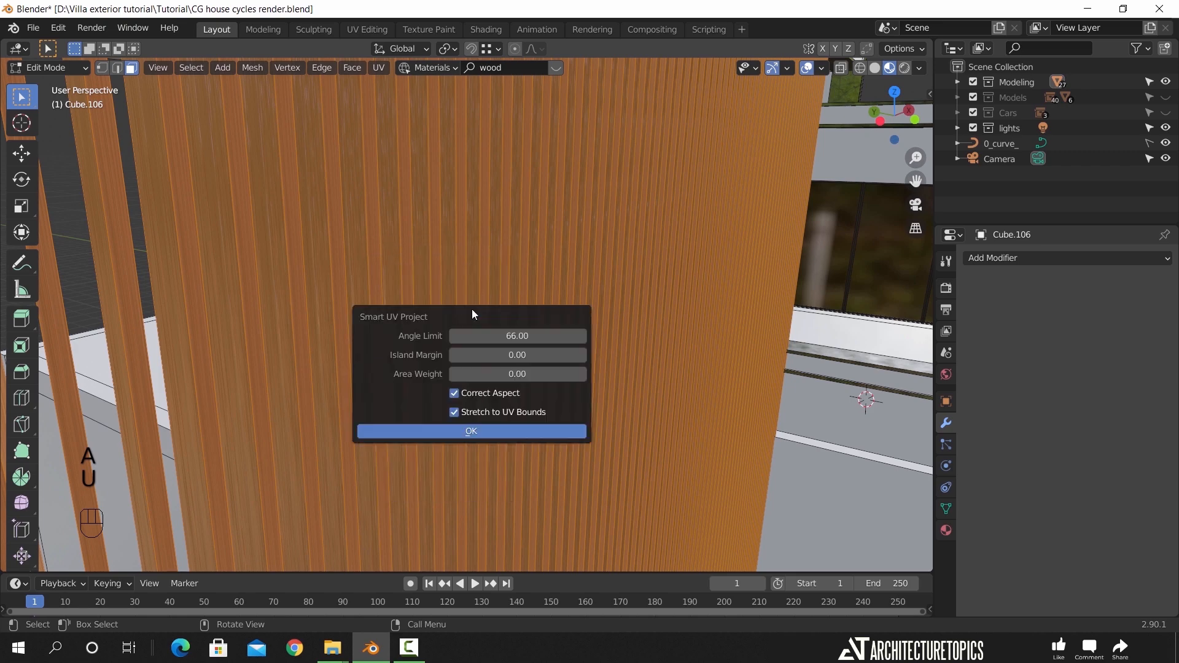
pyautogui.click(478, 430)
pyautogui.moveTo(615, 343); pyautogui.dragTo(564, 324, button='middle')
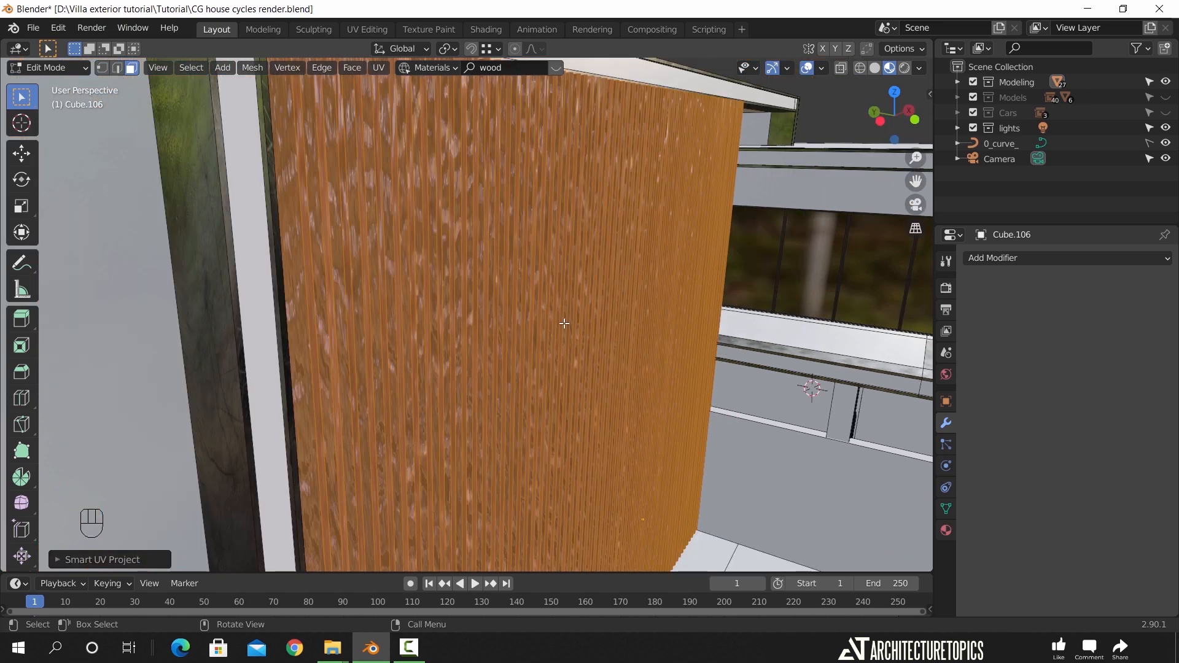
pyautogui.press('Tab')
pyautogui.moveTo(392, 277); pyautogui.dragTo(400, 287, button='middle')
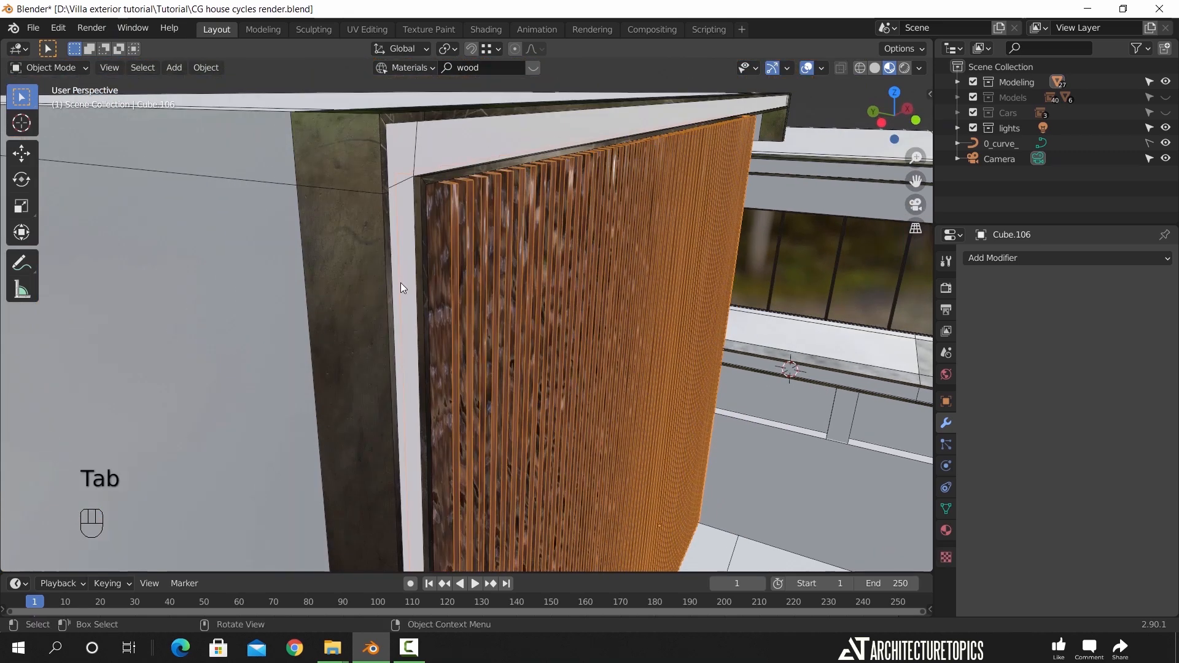
# Split the 3D viewport, turn the new area into an Image Editor and show the slat screen's UV layout in it
pyautogui.moveTo(931, 42); pyautogui.dragTo(614, 55)
pyautogui.click(631, 49)
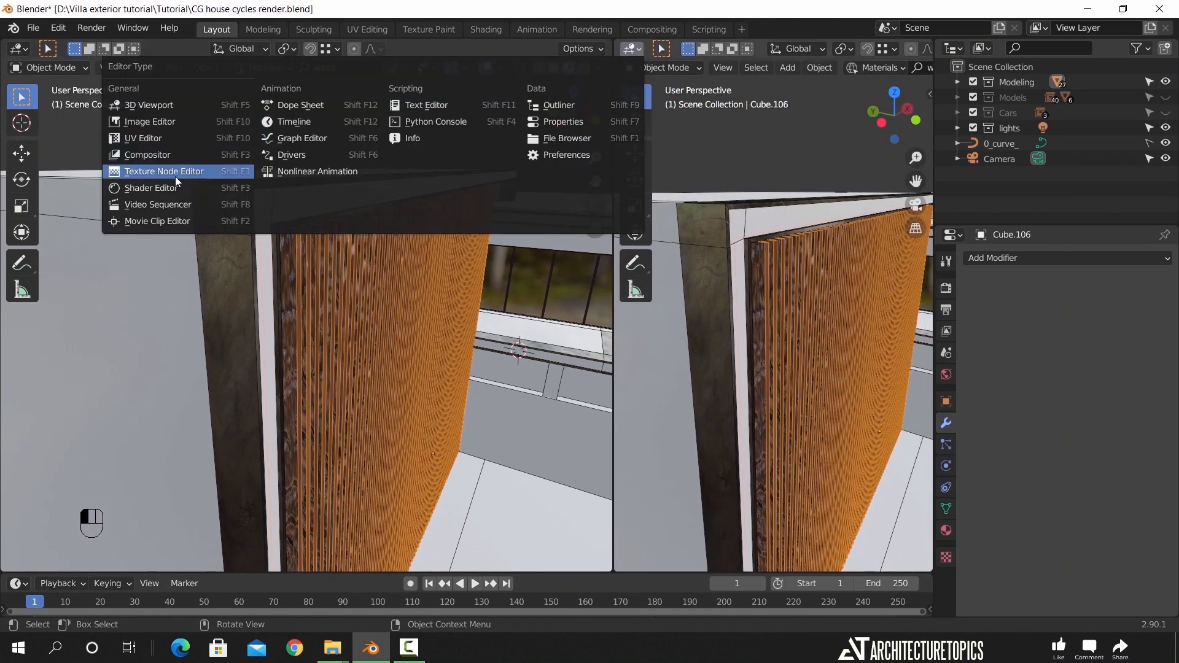
pyautogui.click(151, 122)
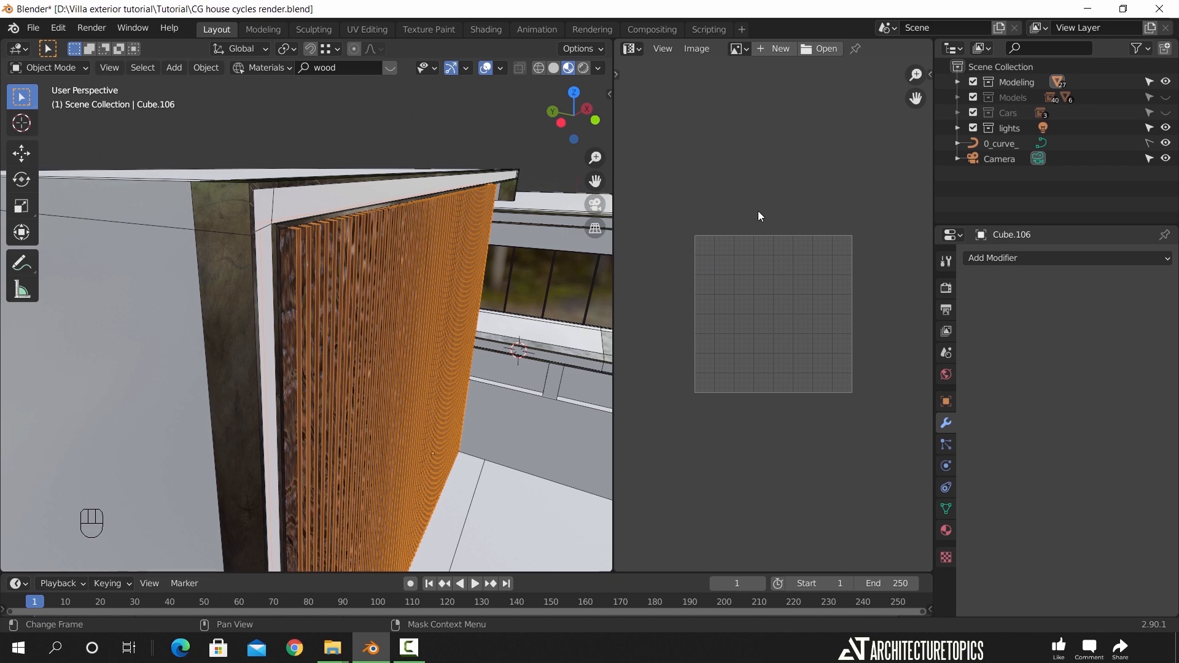
pyautogui.press('Tab')
pyautogui.scroll(-3, 797, 295)
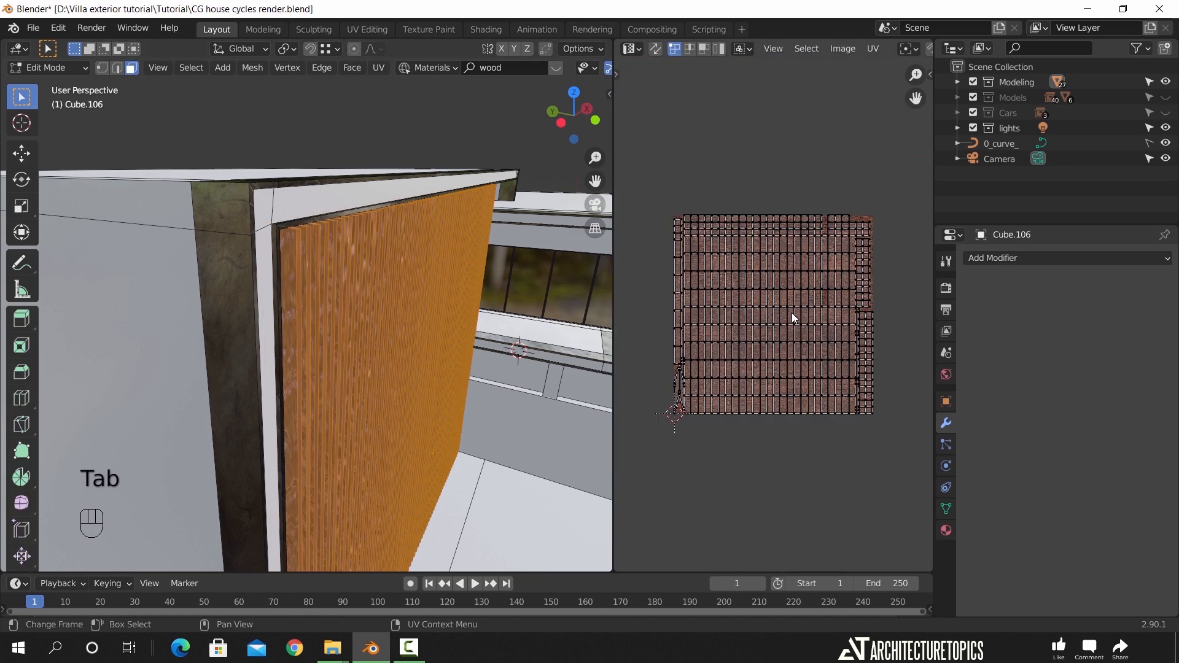
# Scale the slat screen's entire UV layout by 10
pyautogui.press('a')
pyautogui.press('s')
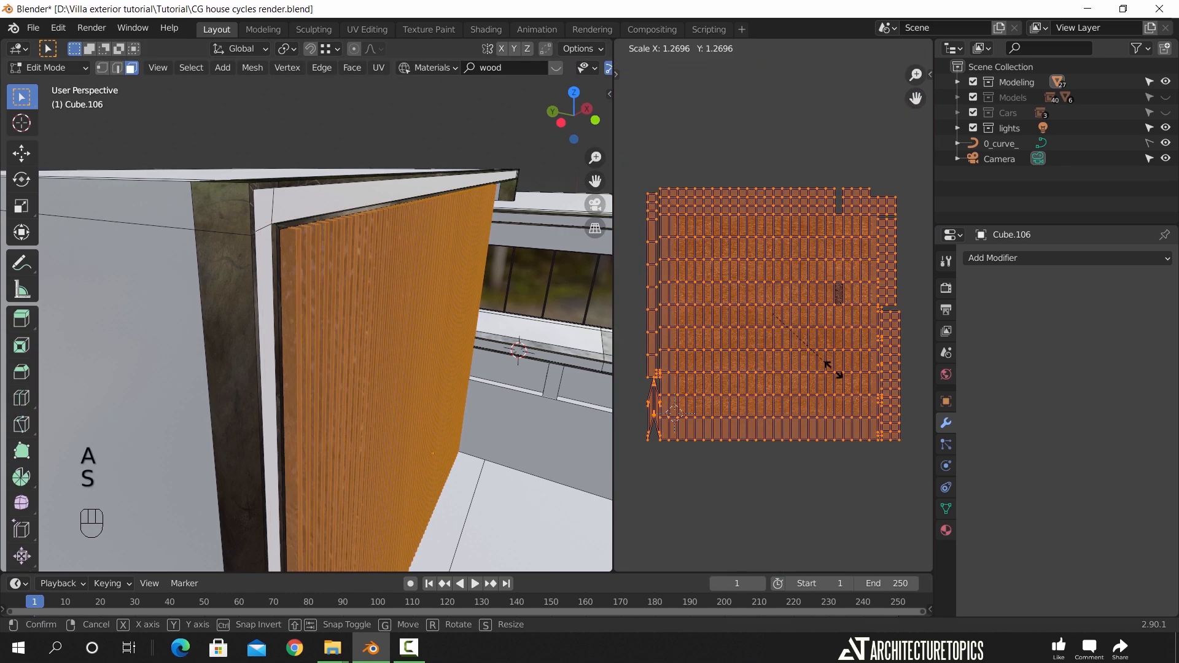
pyautogui.press('KP_1')
pyautogui.press('KP_0')
pyautogui.click(842, 381)
pyautogui.moveTo(334, 353); pyautogui.dragTo(355, 356, button='middle')
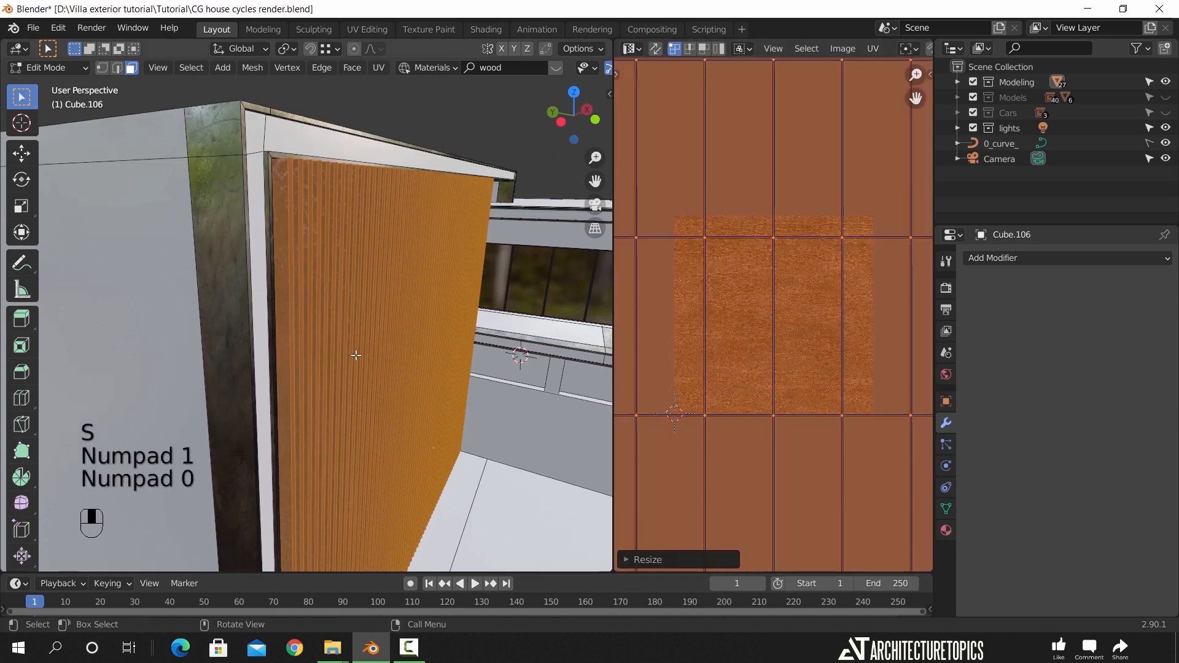
pyautogui.scroll(3, 325, 311)
# Isolate the large slat screen by hiding all other objects and apply its object transform
pyautogui.press('Tab')
pyautogui.hotkey('shift', 'h')
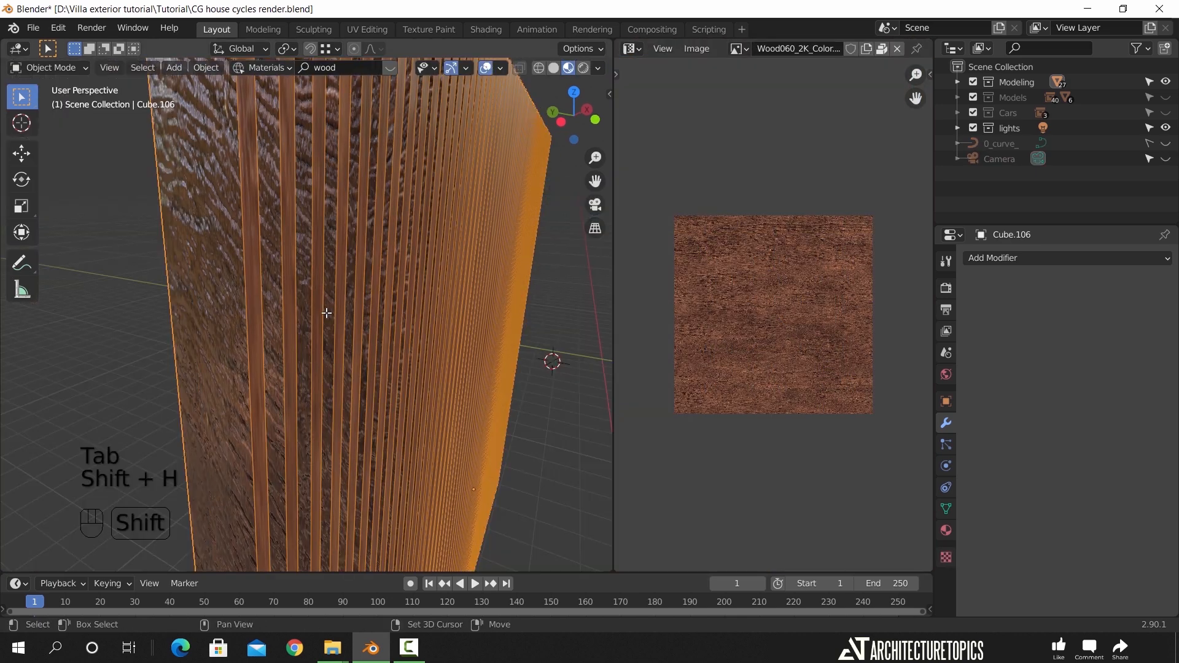
pyautogui.moveTo(311, 337); pyautogui.dragTo(356, 337, button='middle')
pyautogui.press('Tab')
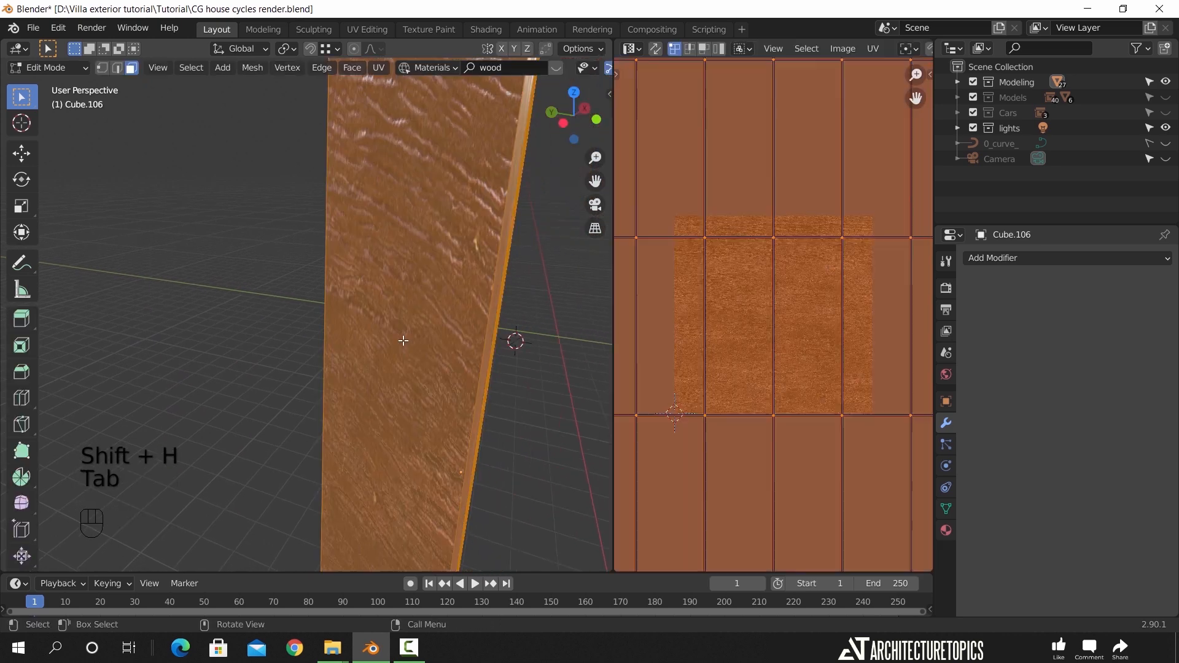
pyautogui.press('Tab')
pyautogui.hotkey('ctrl', 'a')
pyautogui.click(485, 338)
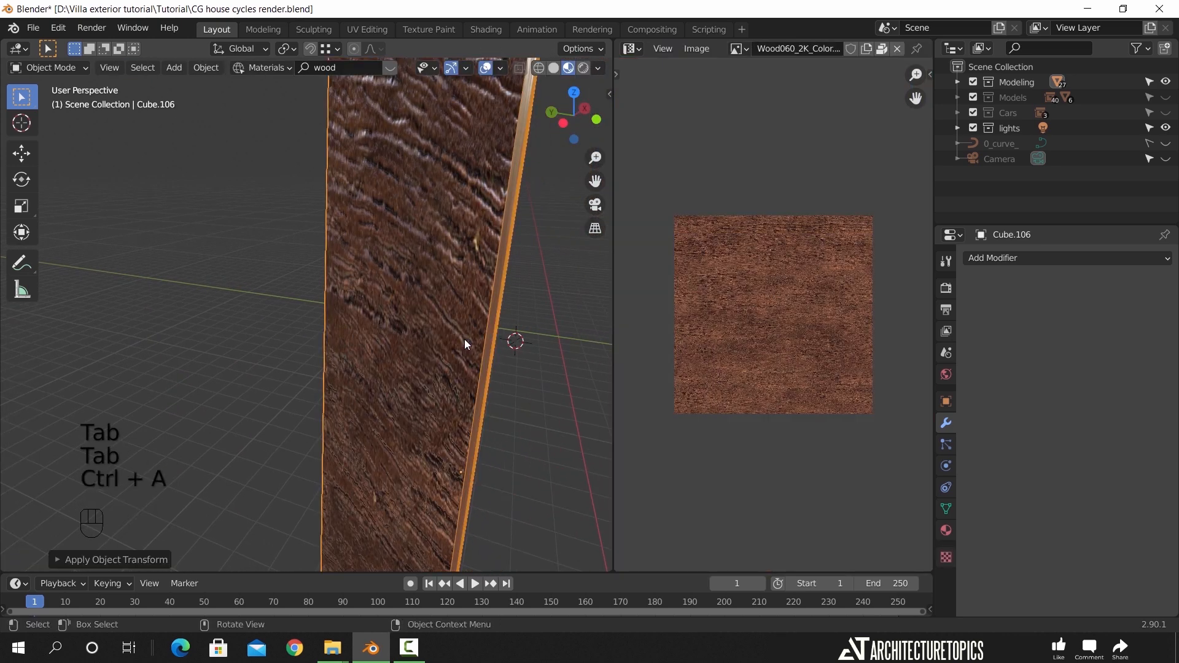
# Unwrap the isolated slat screen again with Smart UV Project at an angle limit of 66 and zero island margin
pyautogui.press('Tab')
pyautogui.press('u')
pyautogui.click(513, 327)
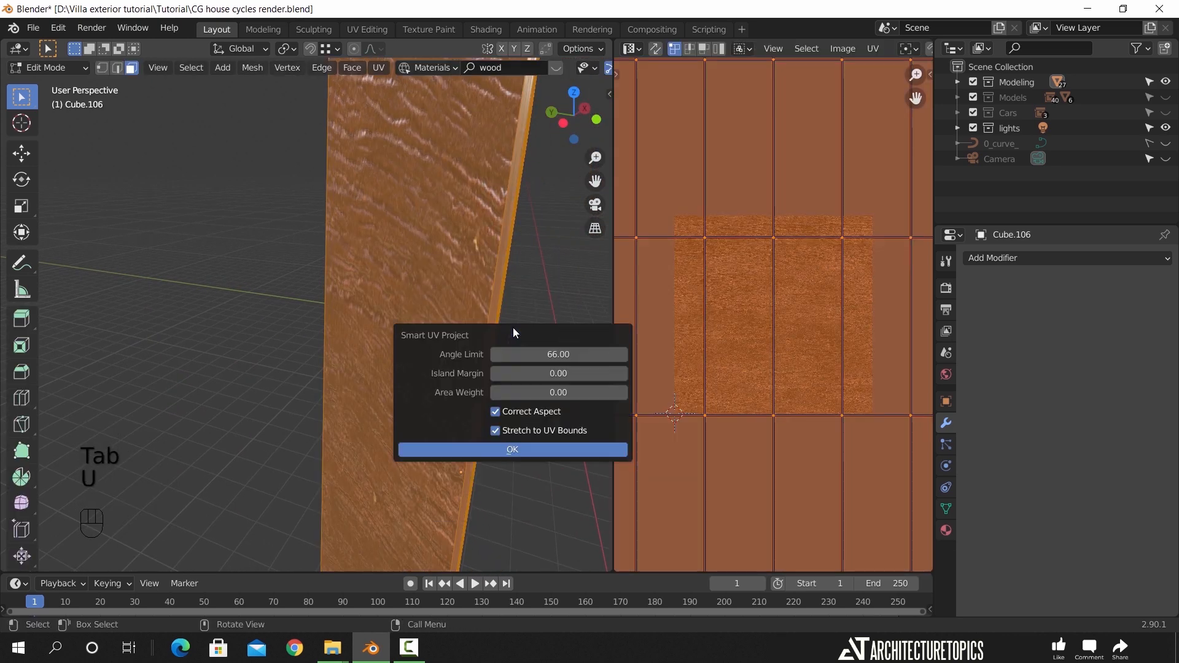
pyautogui.click(501, 449)
# Scale the slat screen's new UV layout by 5 and again by 2
pyautogui.press('s')
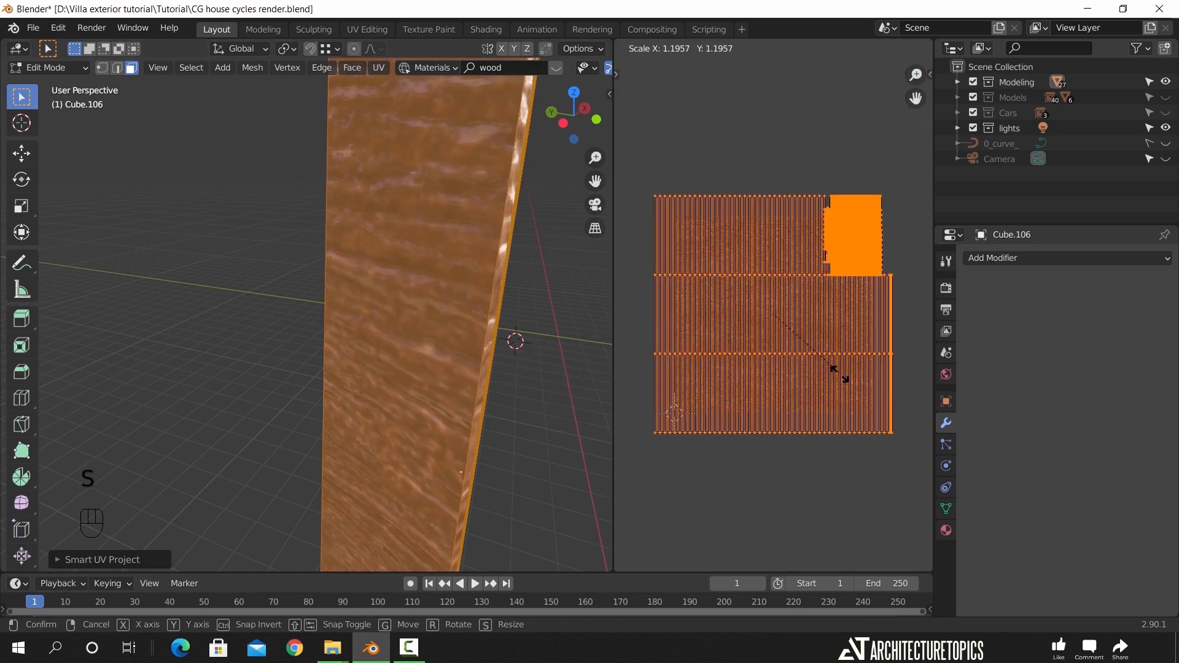
pyautogui.press('KP_5')
pyautogui.click(835, 384)
pyautogui.press('s')
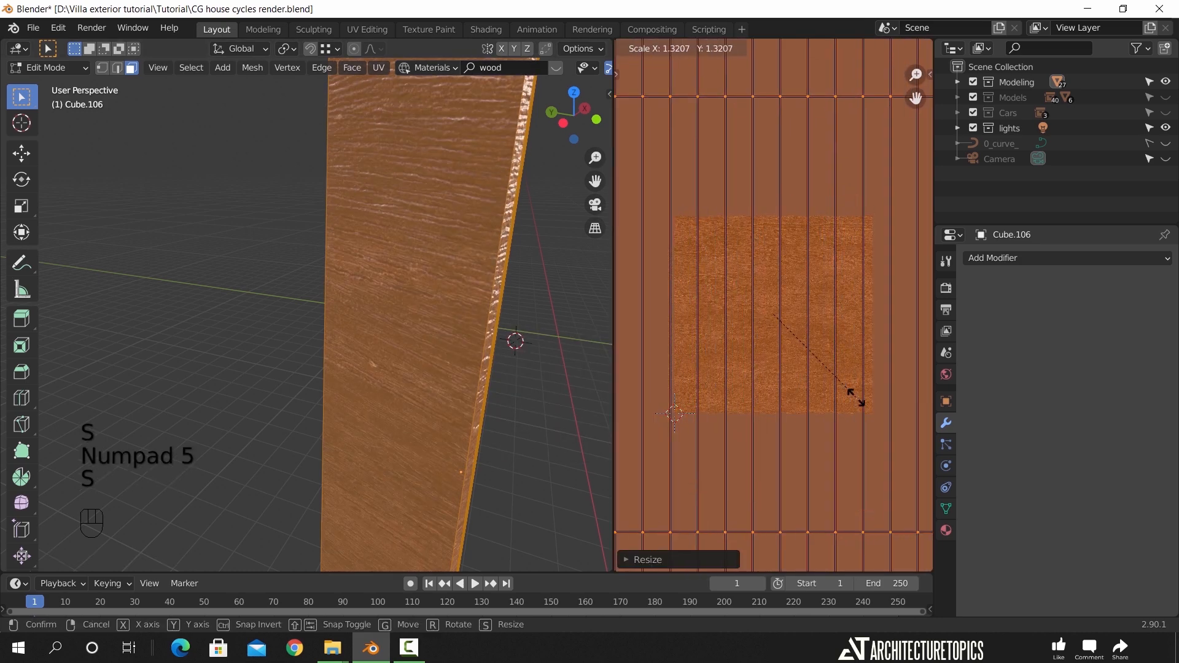
pyautogui.press('KP_2')
pyautogui.click(859, 397)
# Rotate the slat screen's UVs by 90 degrees and inspect the wood grain direction on the slats
pyautogui.press('r')
pyautogui.press('z')
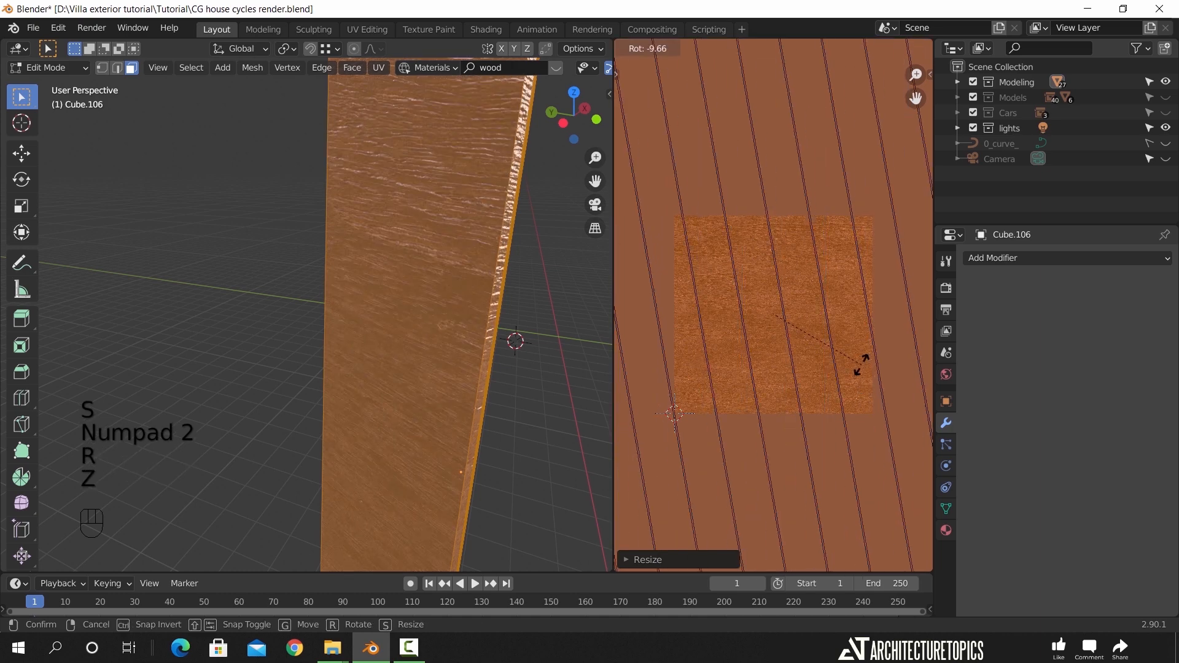
pyautogui.press('KP_9')
pyautogui.press('KP_0')
pyautogui.click(861, 432)
pyautogui.moveTo(519, 335); pyautogui.dragTo(316, 337, button='middle')
pyautogui.press('Tab')
pyautogui.scroll(2, 330, 331)
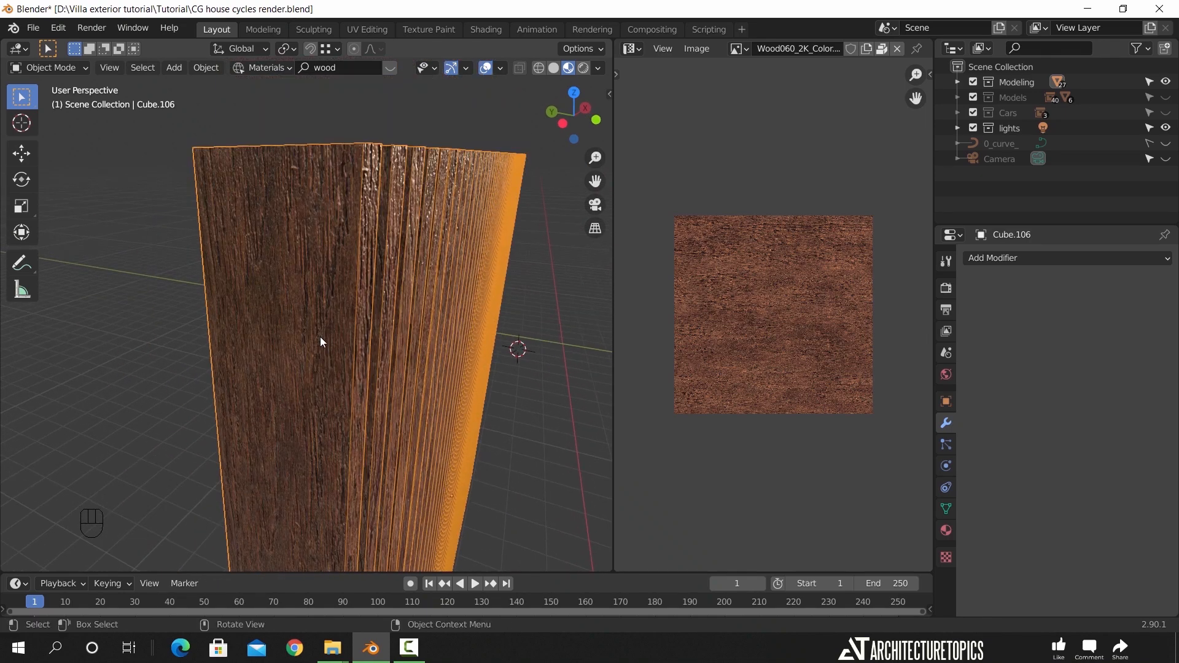
pyautogui.moveTo(370, 288); pyautogui.dragTo(354, 322, button='middle')
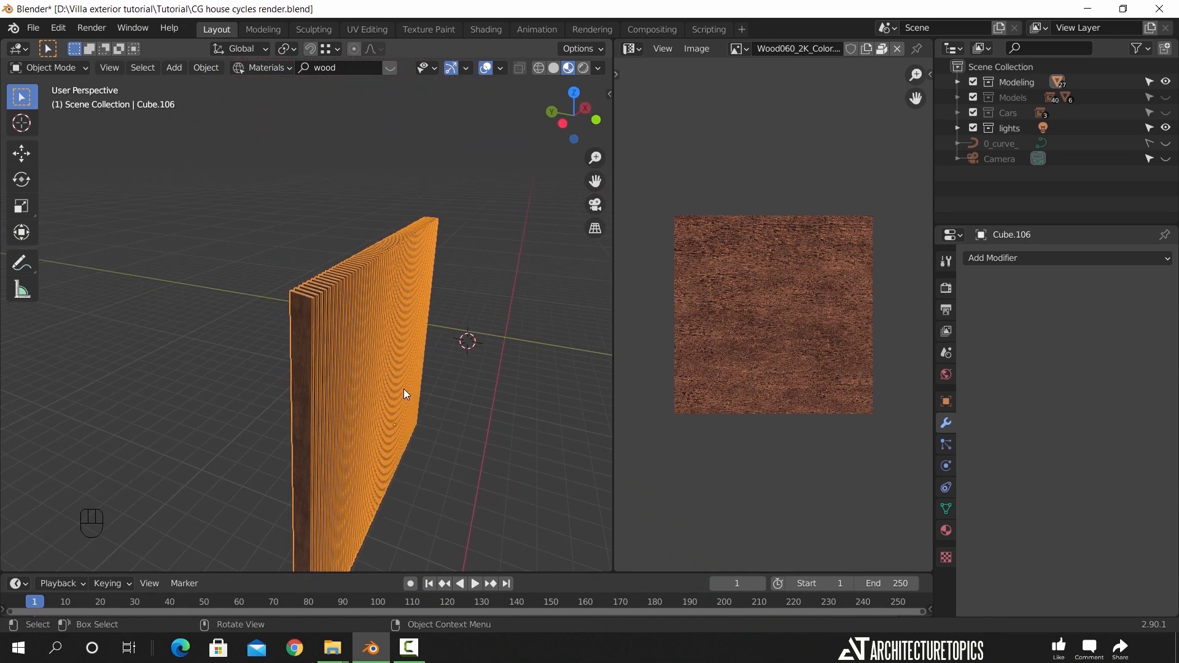
# Unhide all the villa's objects, deselect the slat screen and narrow the Image Editor to enlarge the 3D view
pyautogui.hotkey('alt', 'h')
pyautogui.click(445, 163)
pyautogui.moveTo(497, 332); pyautogui.dragTo(368, 323, button='middle')
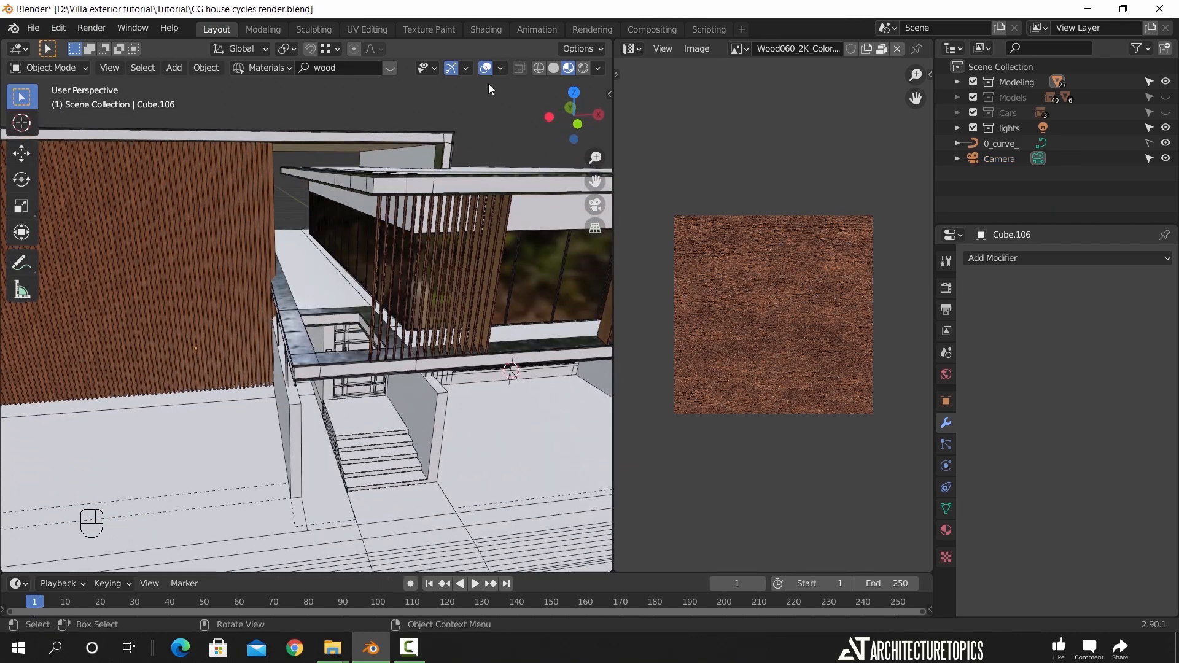
pyautogui.moveTo(613, 136); pyautogui.dragTo(710, 147)
# Link the wood material of the upper-floor slats to the entrance door and the slat panel beside it
pyautogui.keyDown('shift'); pyautogui.moveTo(456, 320); pyautogui.dragTo(352, 343, button='middle'); pyautogui.keyUp('shift')
pyautogui.scroll(4, 353, 342)
pyautogui.scroll(-6, 354, 342)
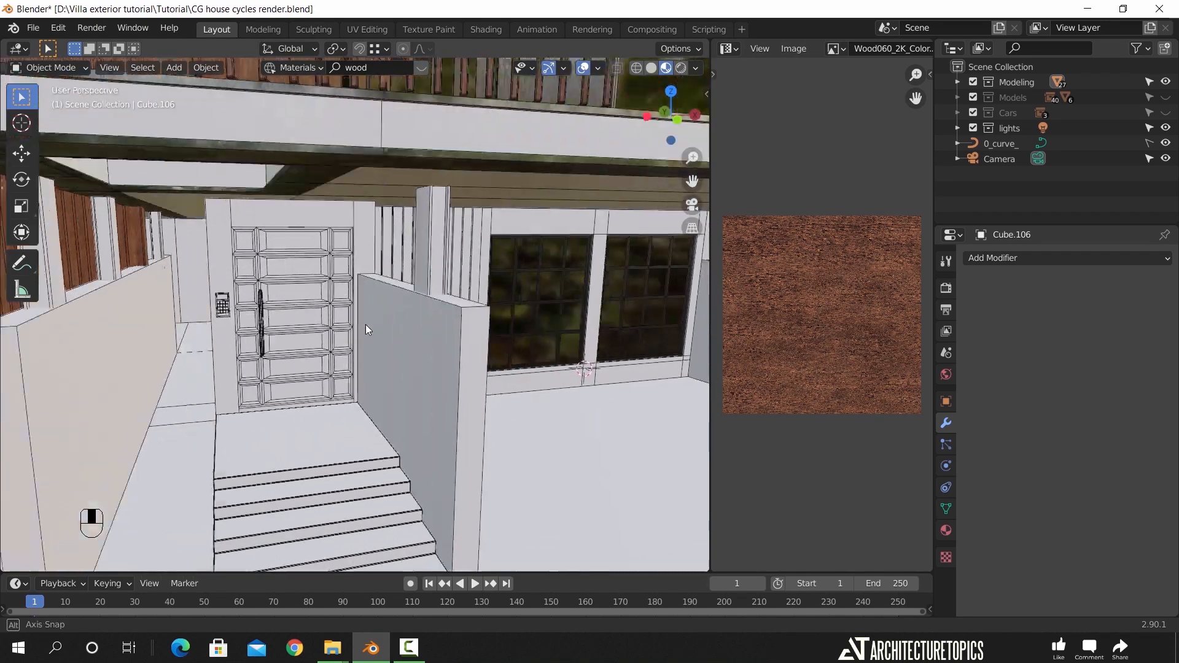
pyautogui.click(321, 286)
pyautogui.keyDown('shift'); pyautogui.click(401, 300); pyautogui.keyUp('shift')
pyautogui.scroll(-2, 389, 385)
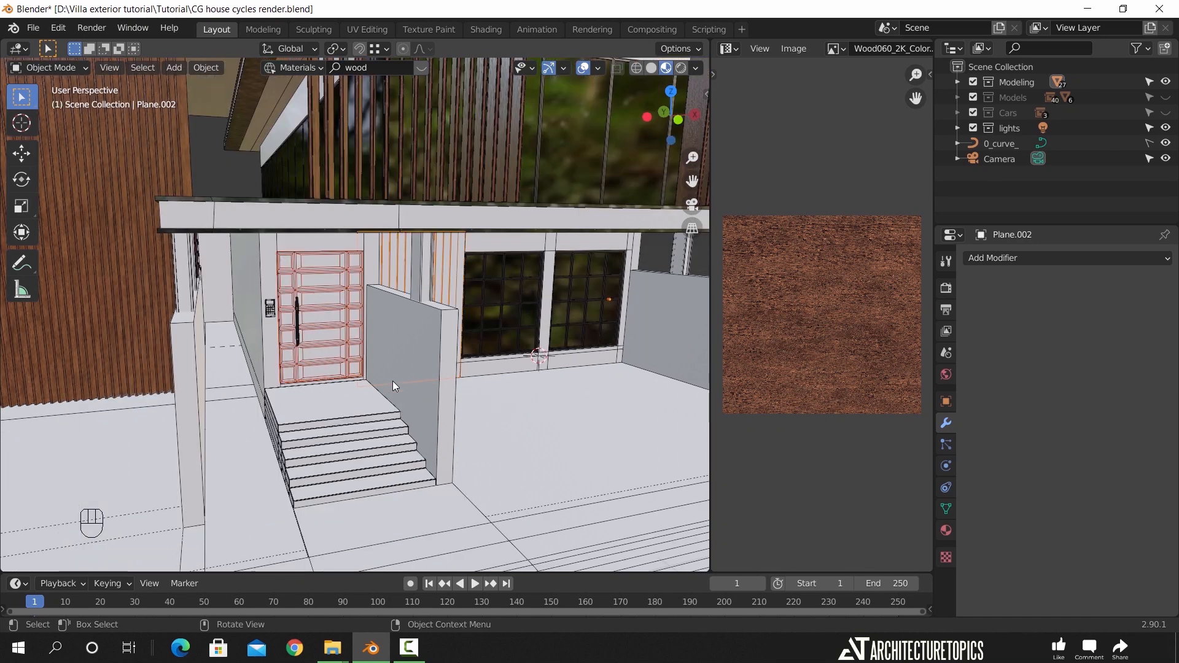
pyautogui.keyDown('shift'); pyautogui.click(442, 176); pyautogui.keyUp('shift')
pyautogui.hotkey('ctrl', 'l')
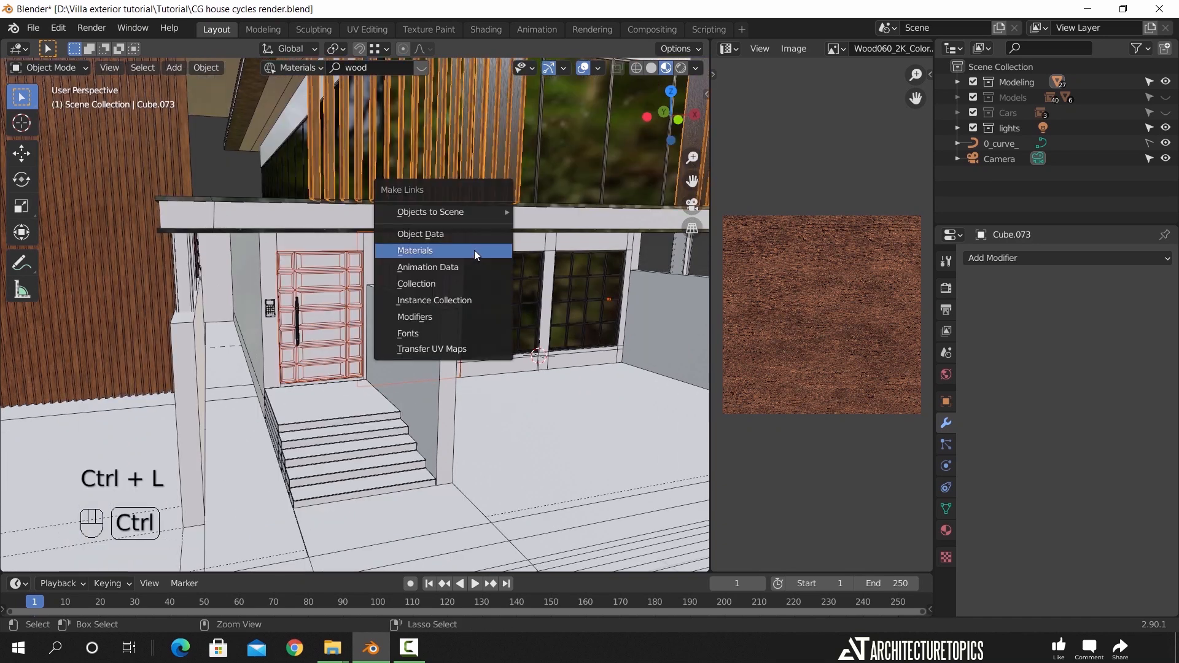
pyautogui.click(475, 249)
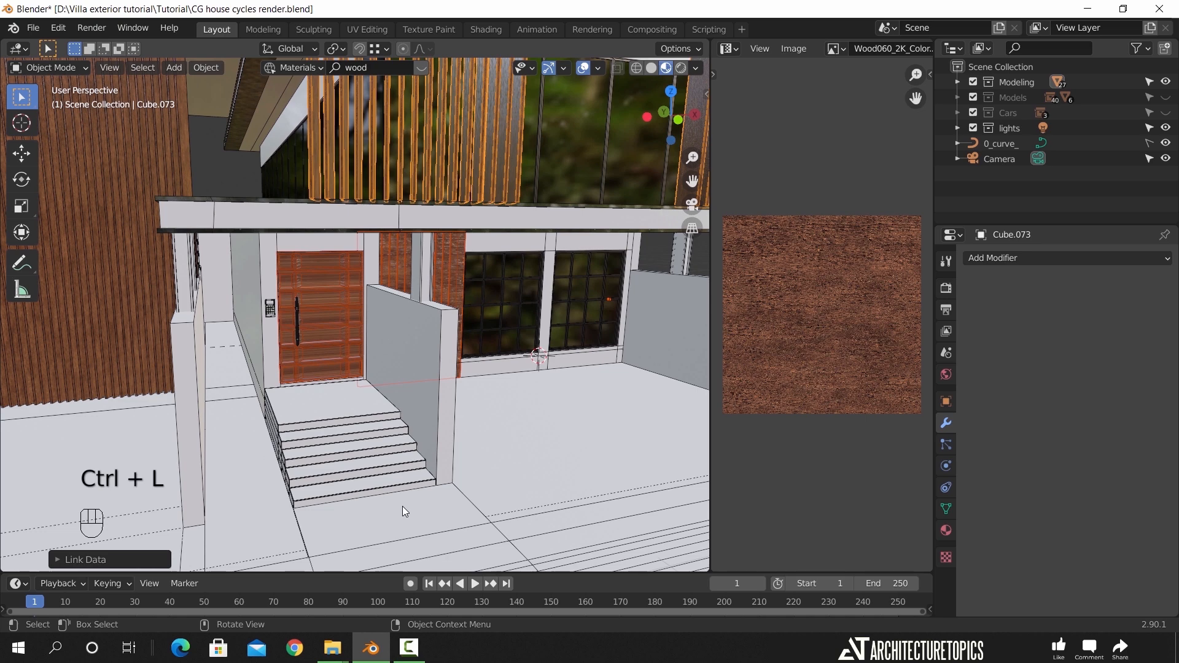
# Unwrap all faces of the entrance door with Smart UV Project at an angle limit of 66 and zero island margin
pyautogui.click(332, 320)
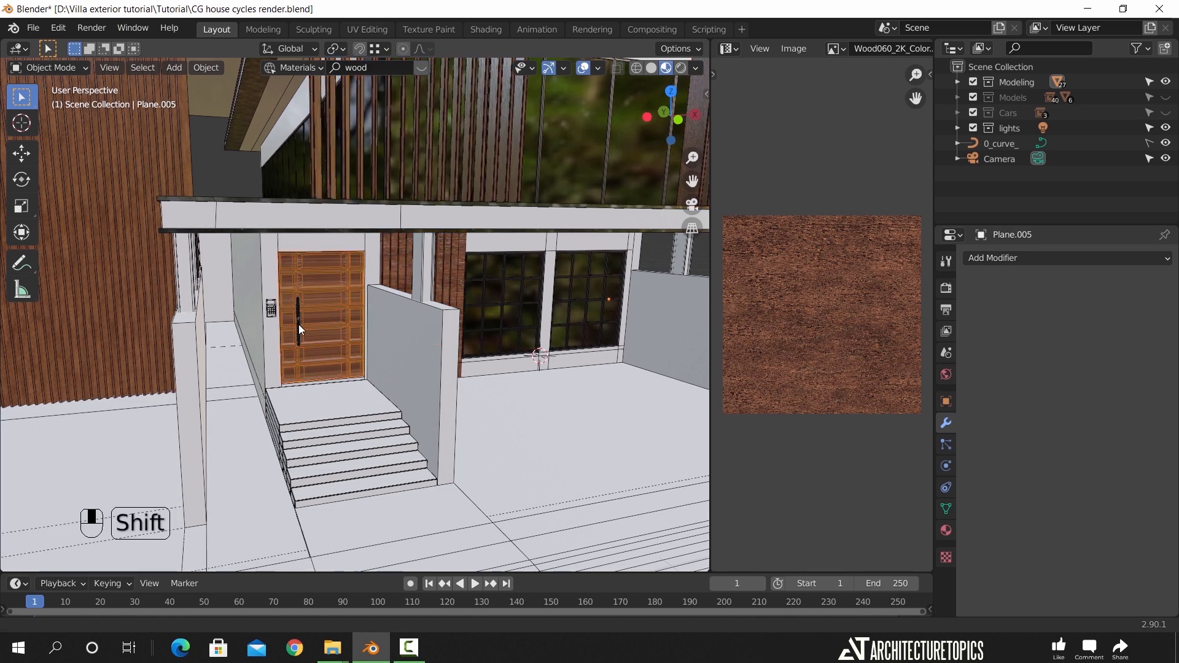
pyautogui.keyDown('shift'); pyautogui.moveTo(299, 324); pyautogui.dragTo(345, 331, button='middle'); pyautogui.keyUp('shift')
pyautogui.scroll(5, 388, 371)
pyautogui.keyDown('shift'); pyautogui.moveTo(463, 349); pyautogui.dragTo(449, 341, button='middle'); pyautogui.keyUp('shift')
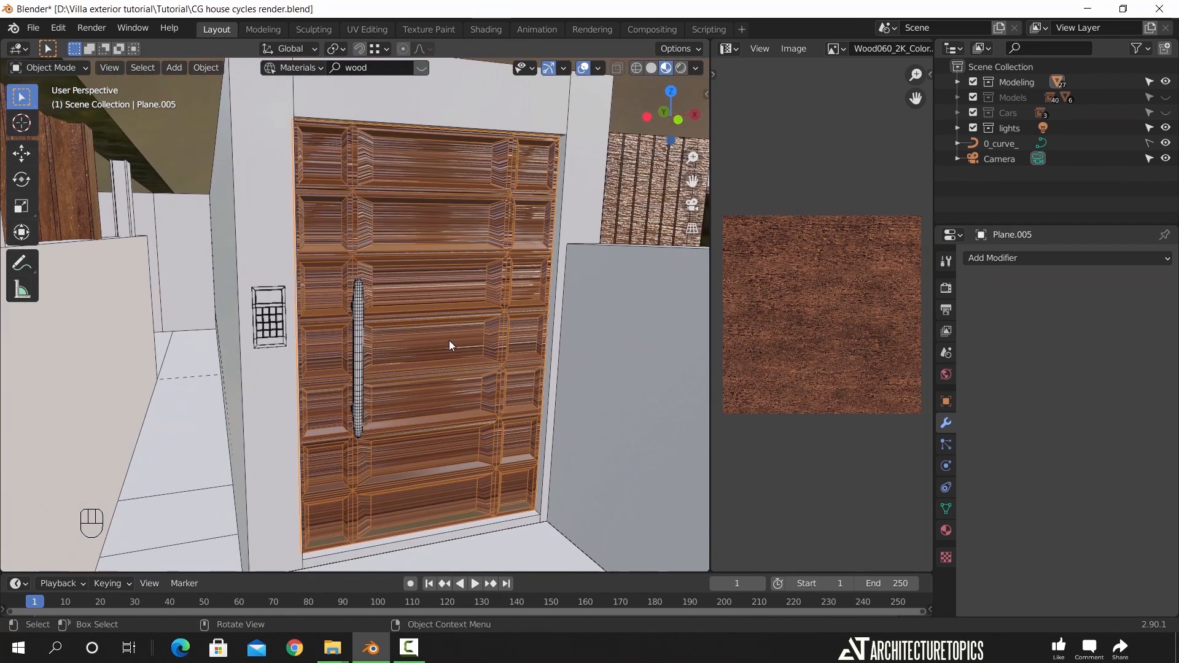
pyautogui.press('Tab')
pyautogui.press('a')
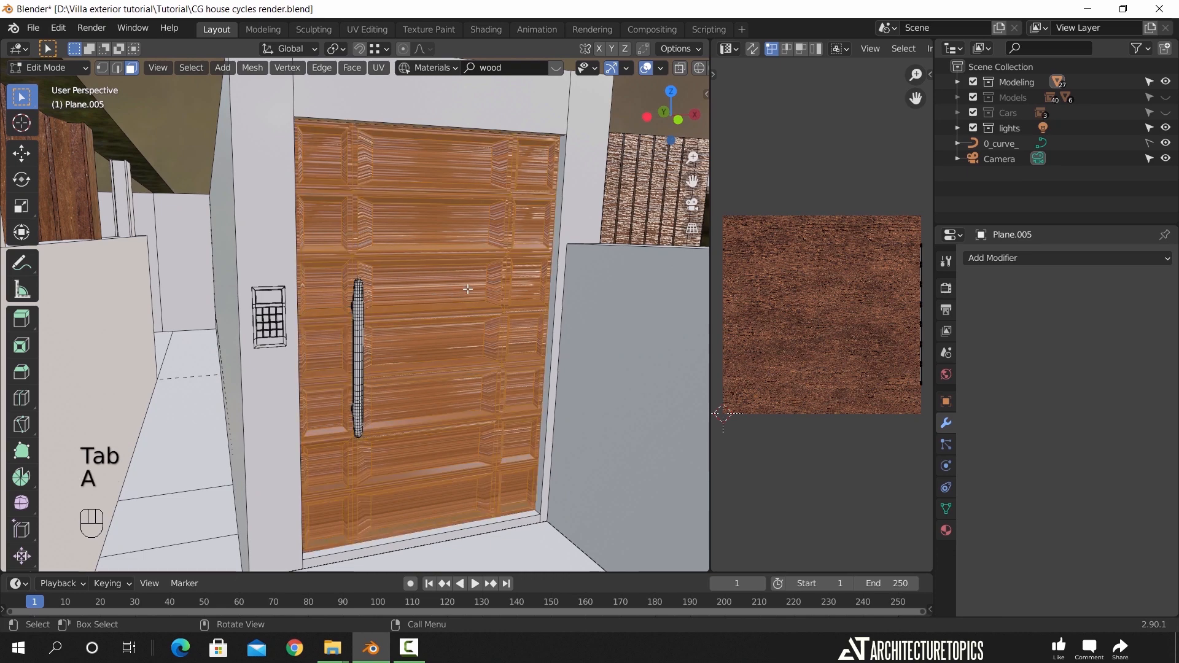
pyautogui.press('u')
pyautogui.click(469, 288)
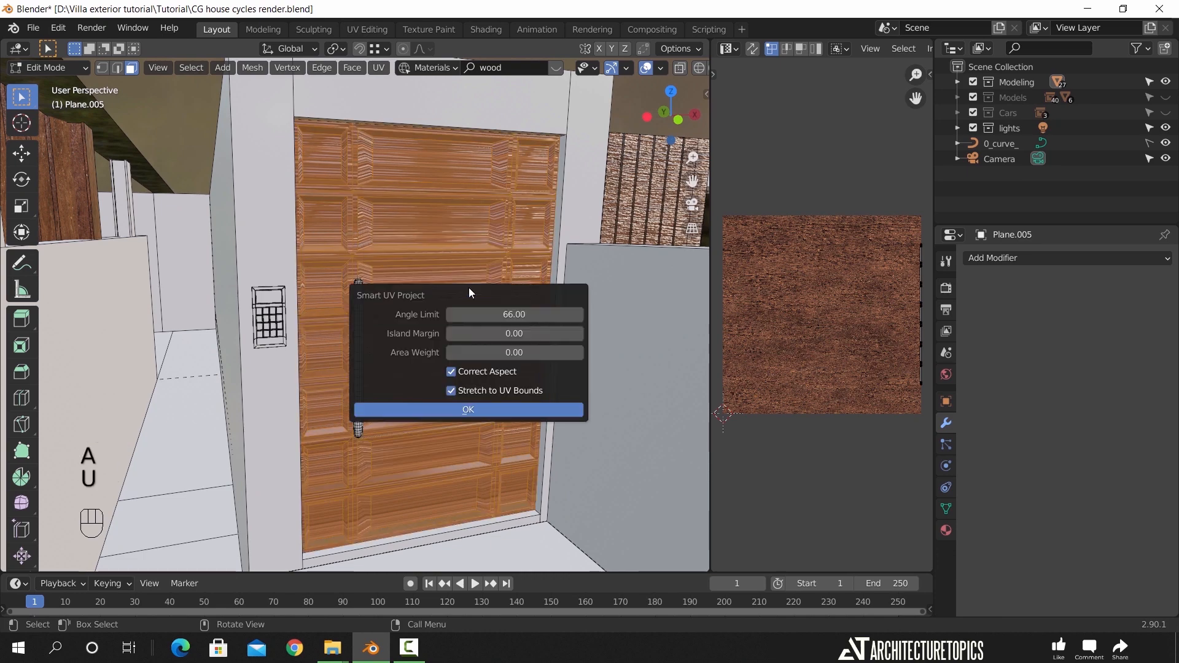
pyautogui.click(481, 415)
pyautogui.scroll(6, 465, 328)
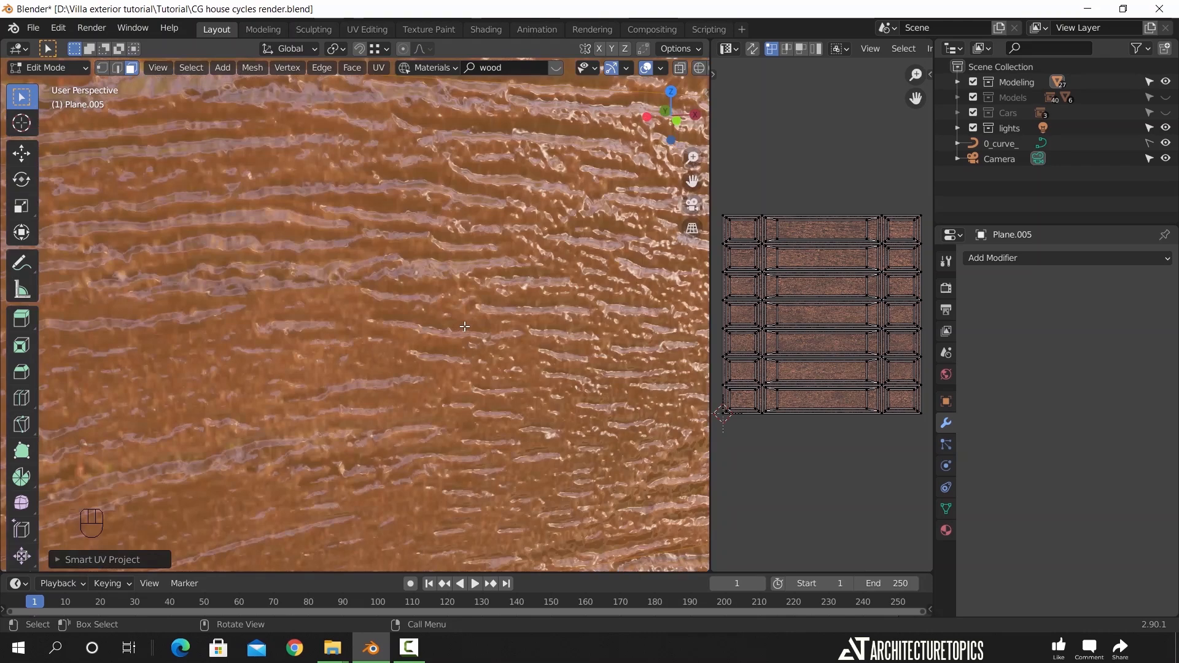
# Scale the entrance door's UVs by 3 and hide the viewport overlays to check the wood texture
pyautogui.press('a')
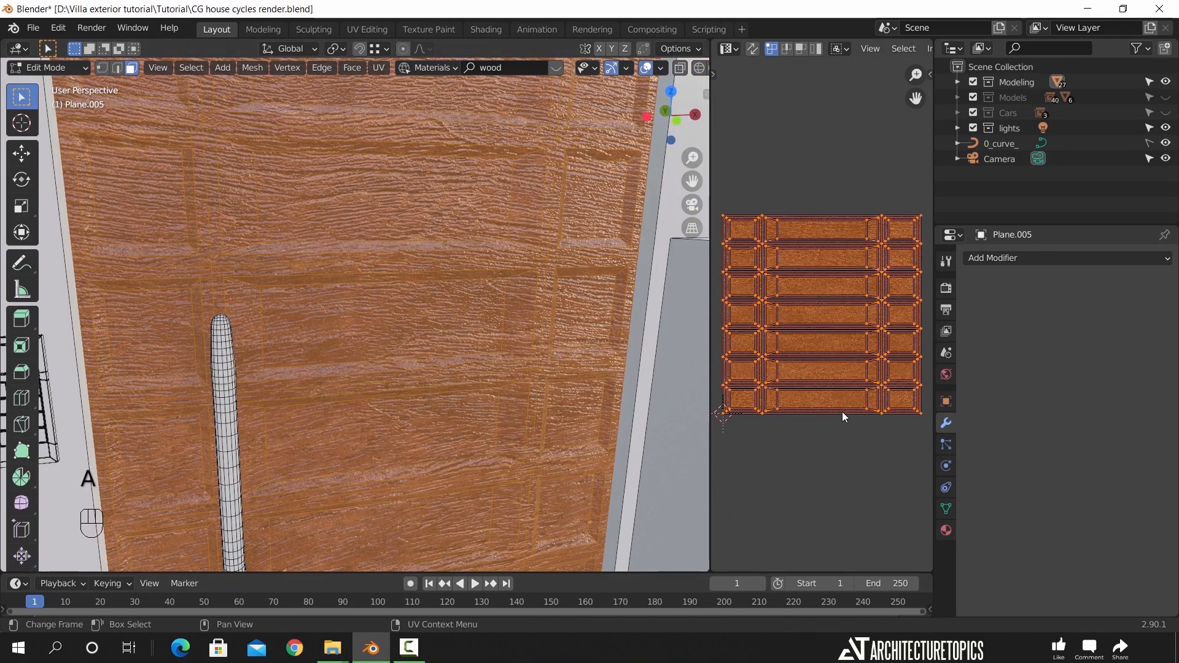
pyautogui.press('s')
pyautogui.press('KP_3')
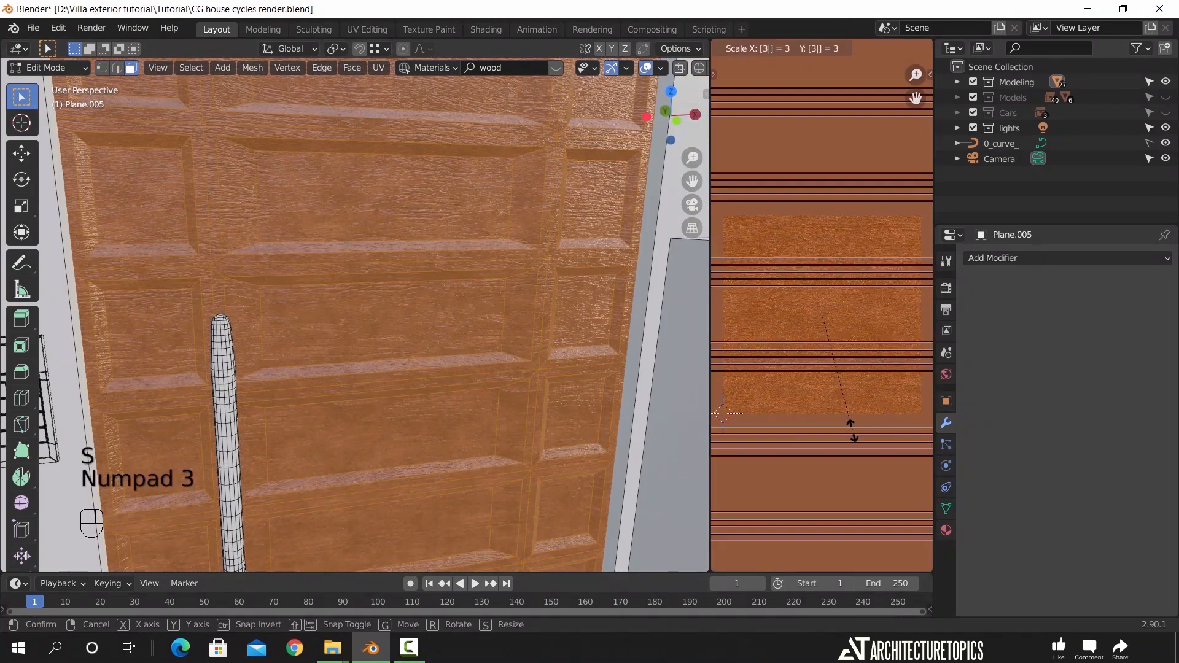
pyautogui.click(853, 433)
pyautogui.press('Tab')
pyautogui.scroll(-7, 408, 327)
pyautogui.moveTo(408, 327); pyautogui.dragTo(436, 333, button='middle')
pyautogui.click(583, 68)
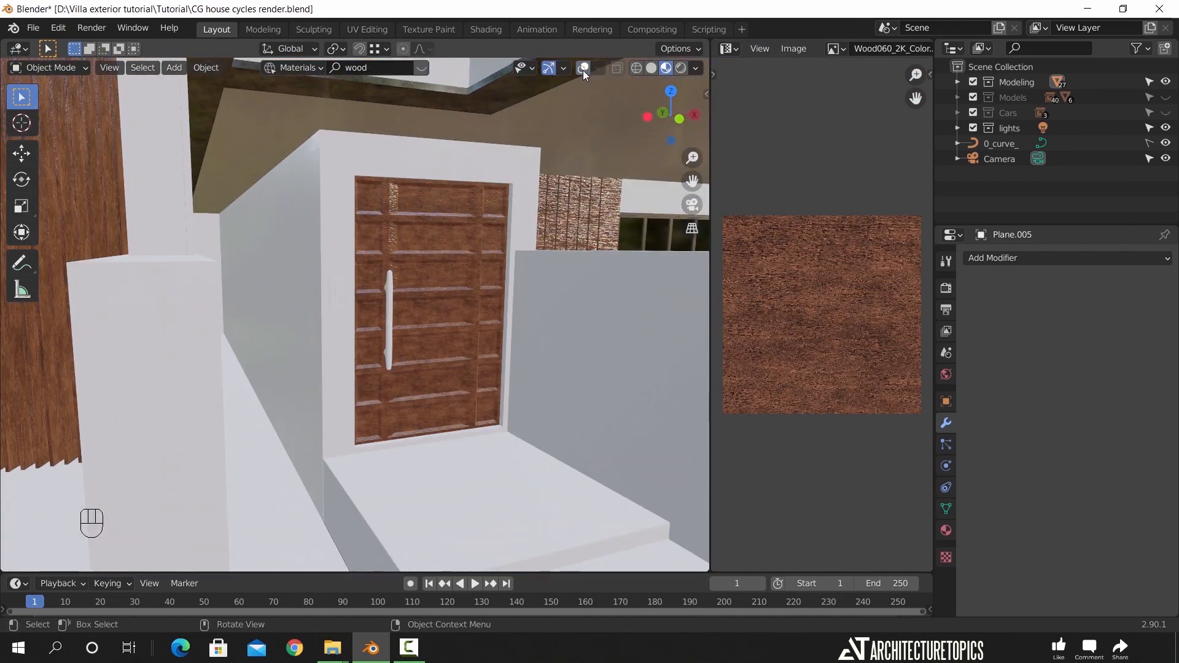
# Enlarge the entrance door's UVs further by eye to make the wood grain finer
pyautogui.moveTo(693, 158); pyautogui.dragTo(712, 266)
pyautogui.press('Tab')
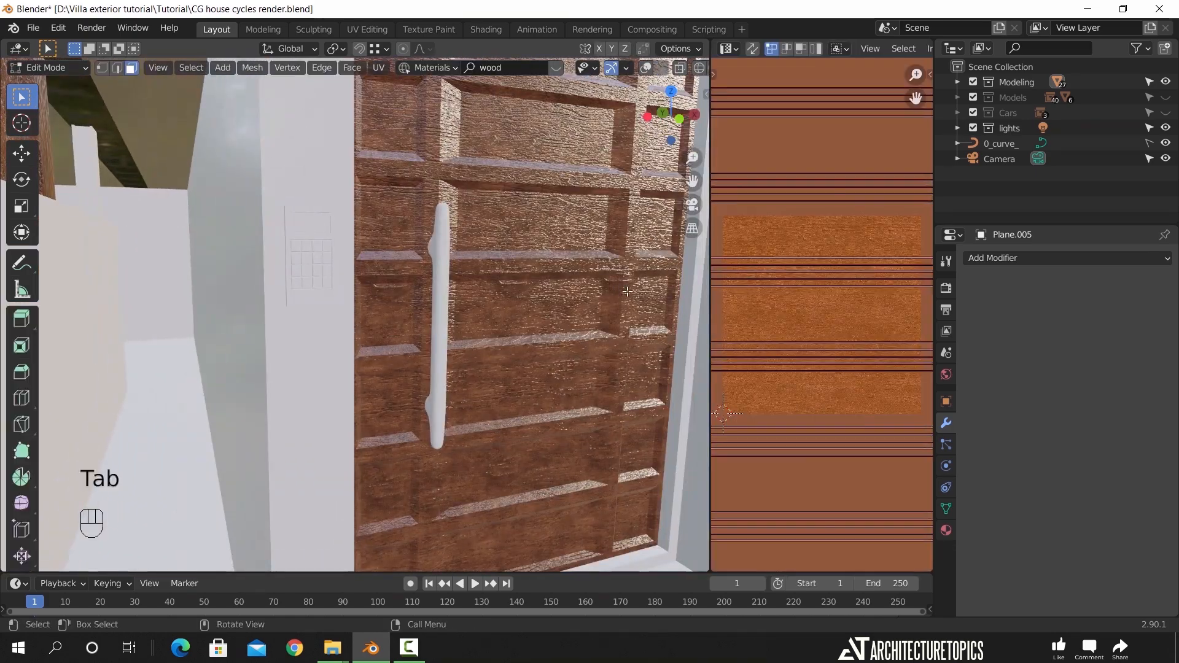
pyautogui.press('s')
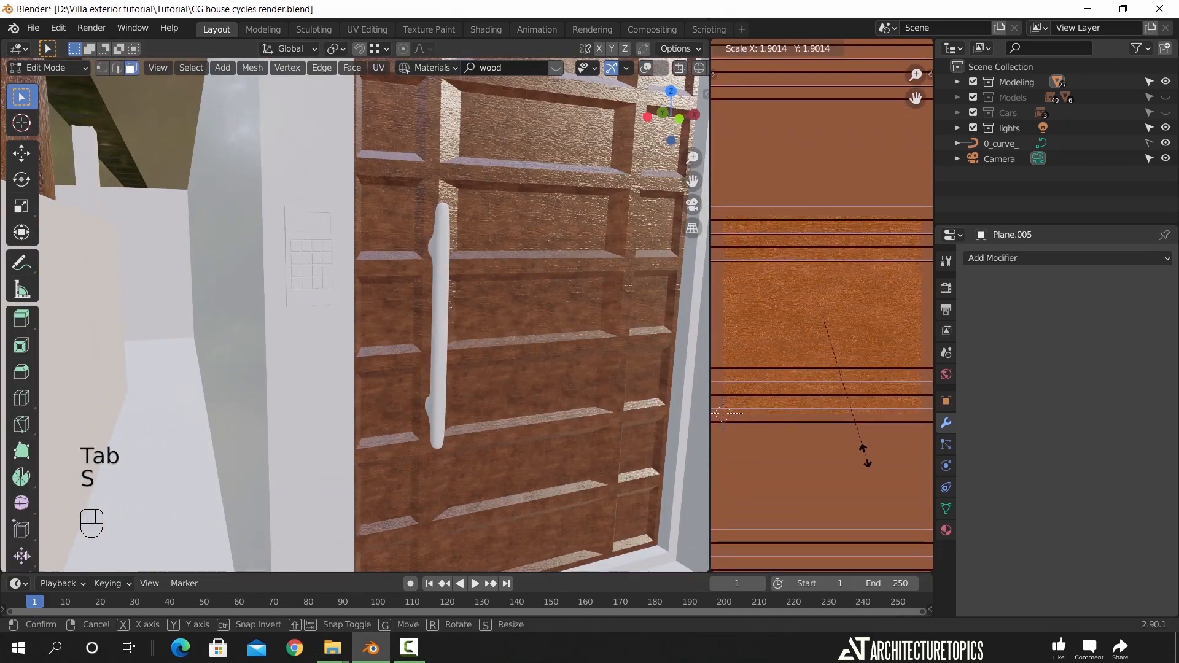
pyautogui.click(862, 437)
pyautogui.press('Tab')
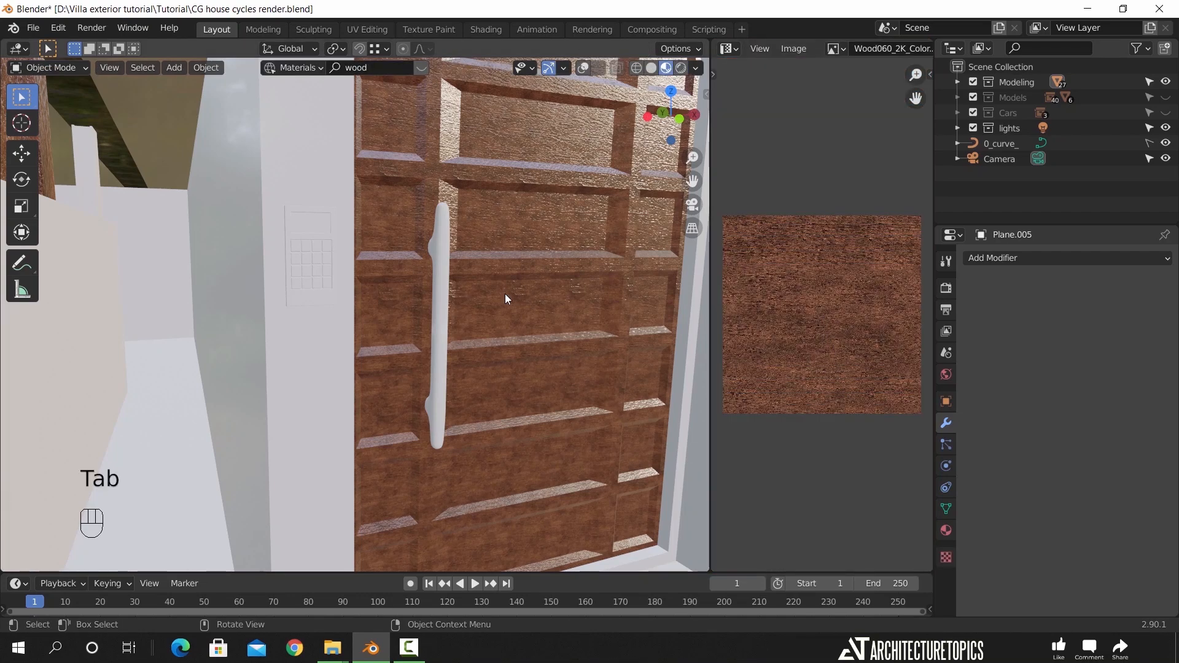
# Turn the viewport overlays back on to see the edges around the ground-floor wood slat panel
pyautogui.scroll(-4, 491, 301)
pyautogui.moveTo(481, 303); pyautogui.dragTo(399, 292, button='middle')
pyautogui.scroll(4, 420, 314)
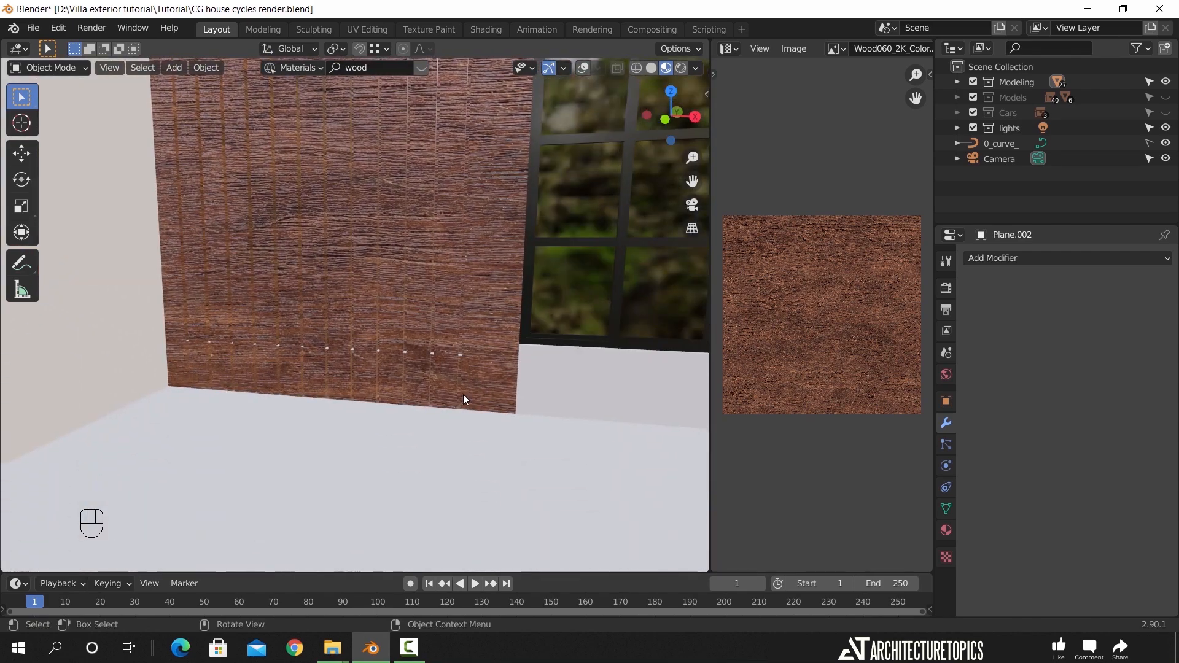
pyautogui.scroll(3, 467, 395)
pyautogui.scroll(-2, 470, 393)
pyautogui.moveTo(469, 393); pyautogui.dragTo(350, 360, button='middle')
pyautogui.keyDown('shift'); pyautogui.moveTo(350, 359); pyautogui.dragTo(452, 344, button='middle'); pyautogui.keyUp('shift')
pyautogui.moveTo(451, 344); pyautogui.dragTo(403, 341, button='middle')
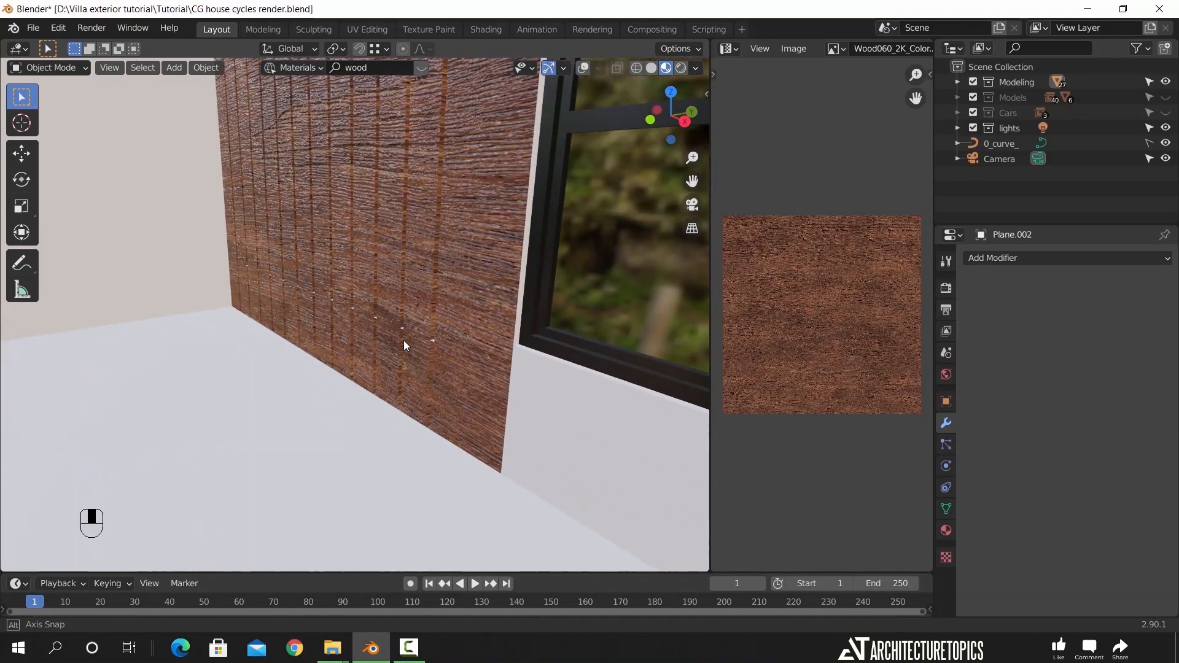
pyautogui.keyDown('shift'); pyautogui.moveTo(413, 211); pyautogui.dragTo(464, 289, button='middle'); pyautogui.keyUp('shift')
pyautogui.press('Tab')
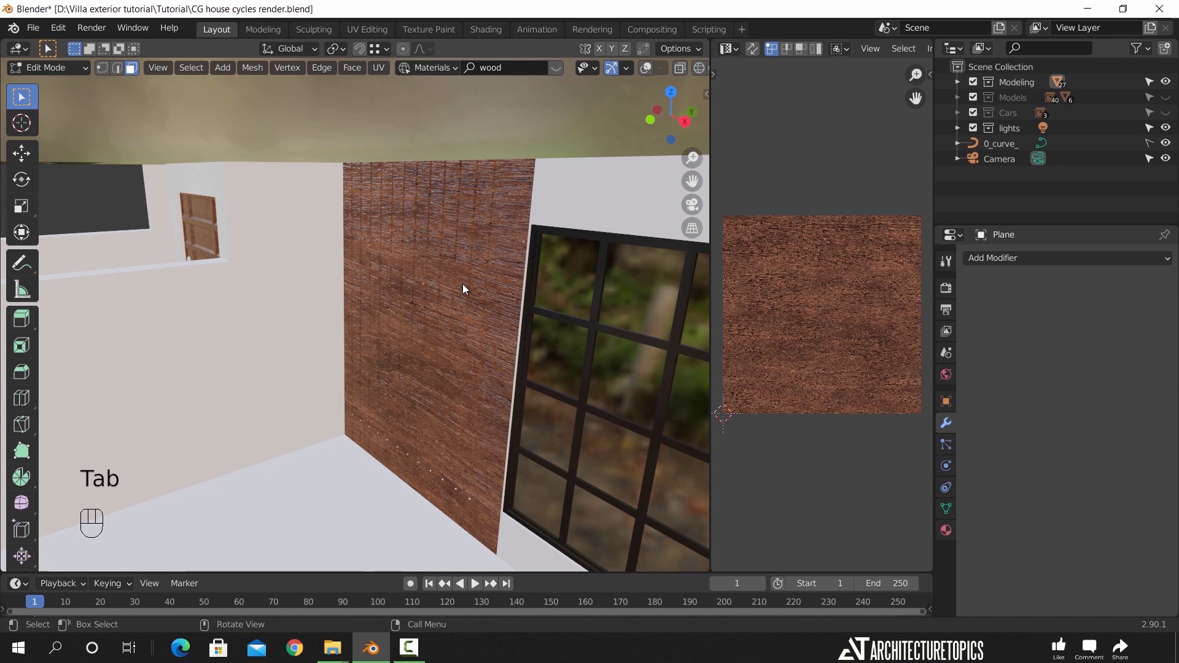
pyautogui.click(646, 68)
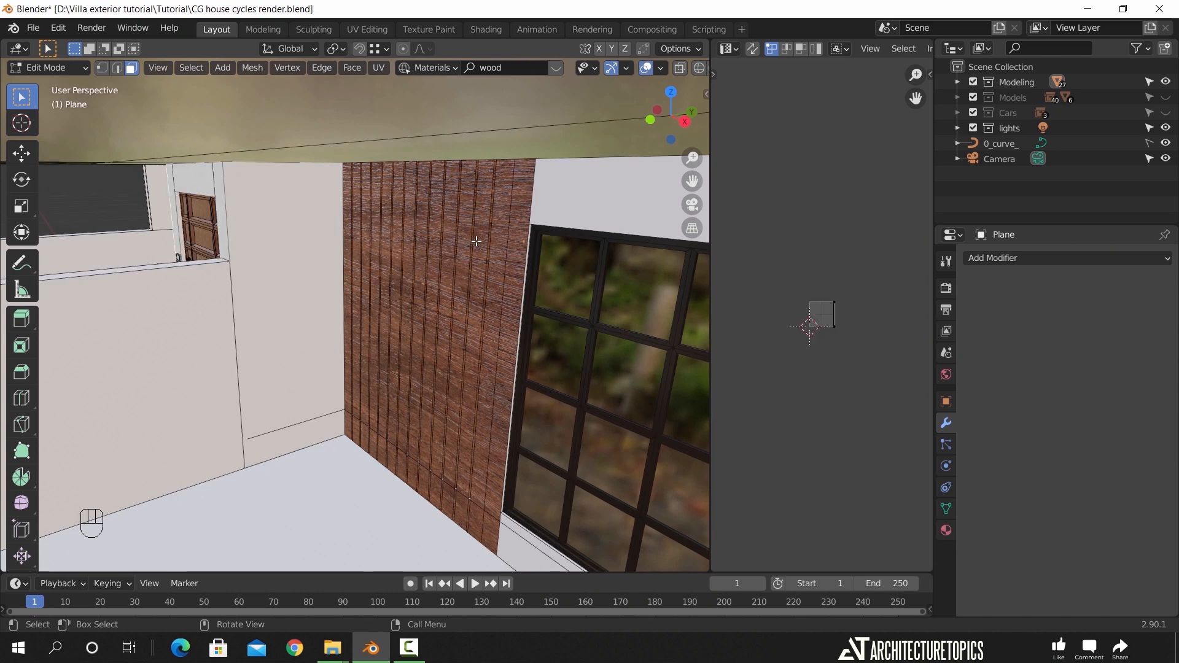
# Check the material slots of the wall and of the window wall next to the slat panel
pyautogui.click(947, 531)
pyautogui.scroll(10, 979, 389)
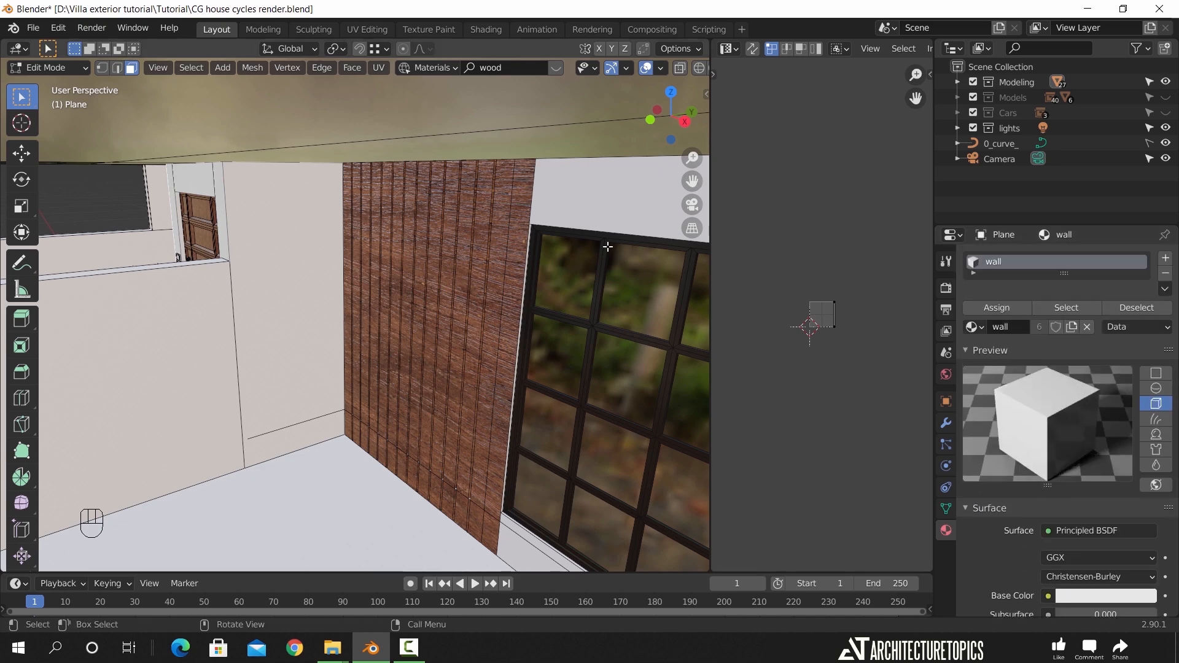
pyautogui.press('Tab')
pyautogui.click(558, 202)
pyautogui.press('Tab')
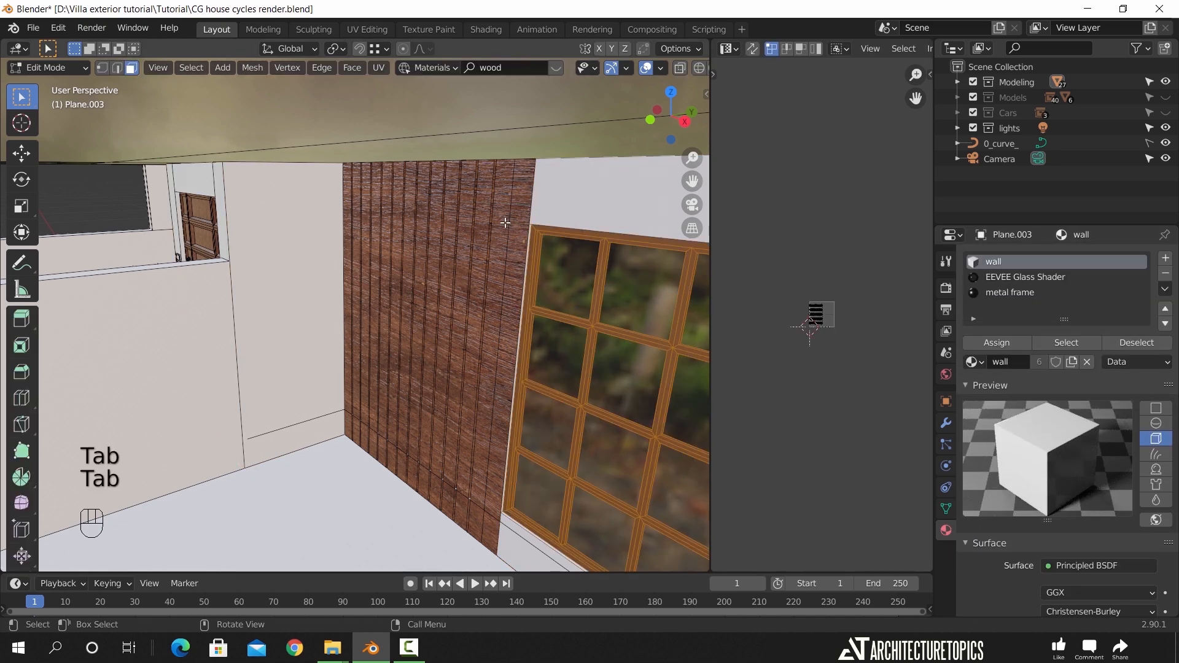
pyautogui.moveTo(459, 248); pyautogui.dragTo(468, 218, button='middle')
pyautogui.press('Tab')
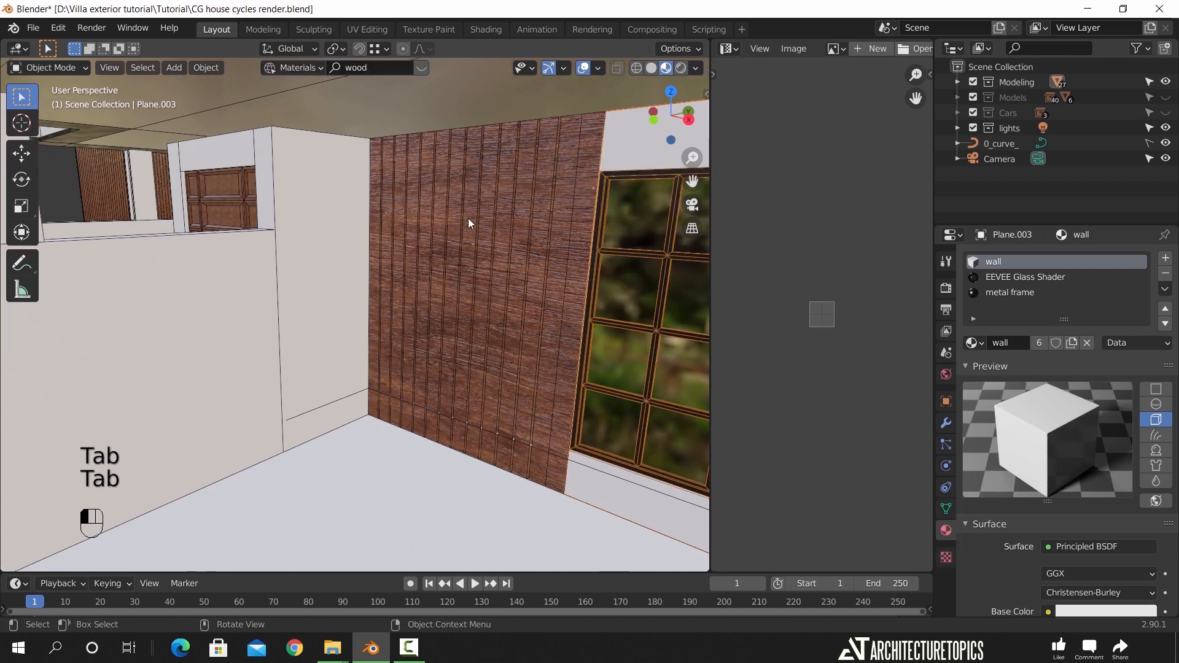
# Unwrap all faces of the ground-floor wood slat panel with Smart UV Project at an angle limit of 66 and zero island margin
pyautogui.click(483, 260)
pyautogui.moveTo(483, 260); pyautogui.dragTo(534, 269, button='middle')
pyautogui.press('g')
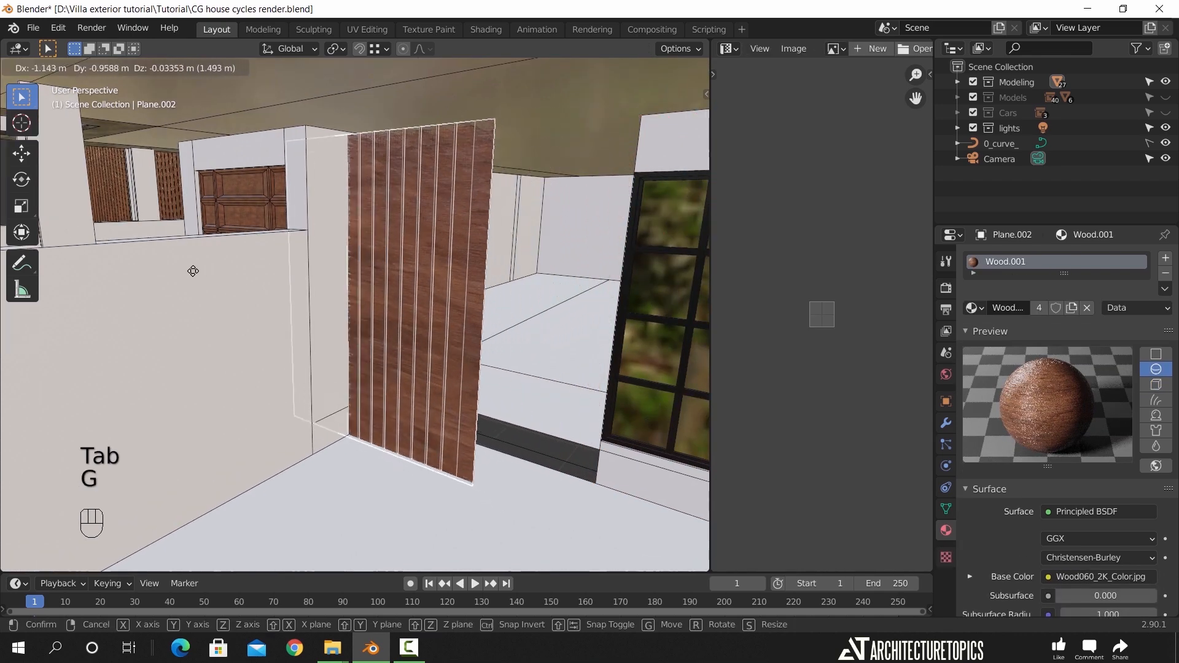
pyautogui.click(509, 245)
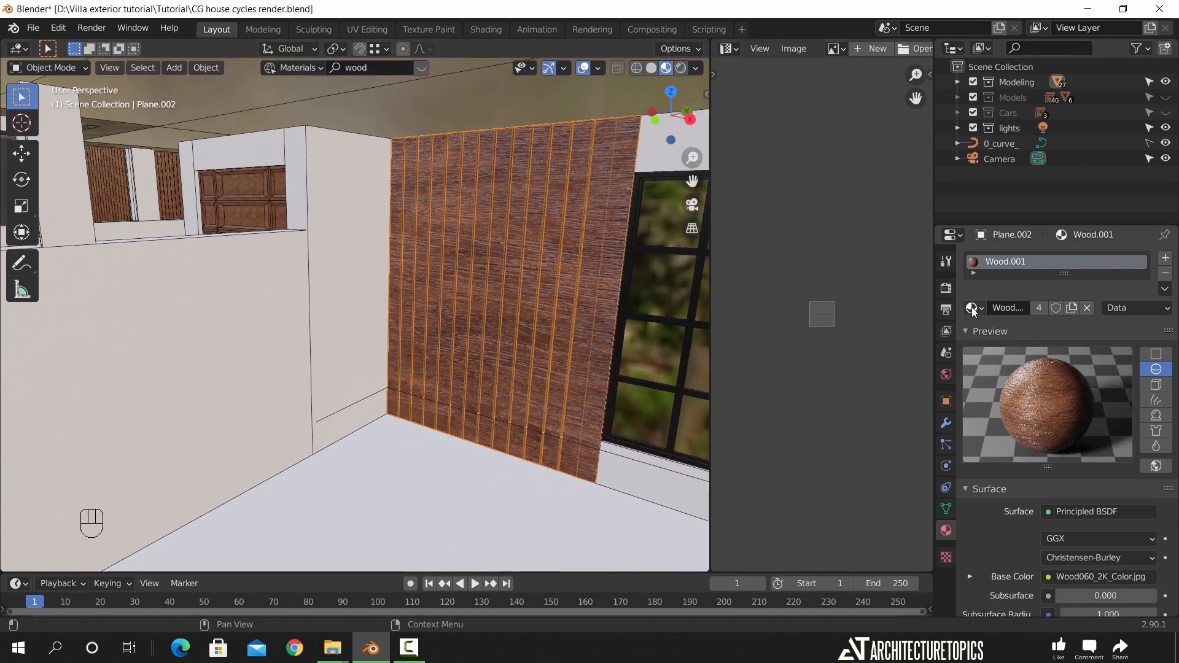
pyautogui.press('Tab')
pyautogui.press('a')
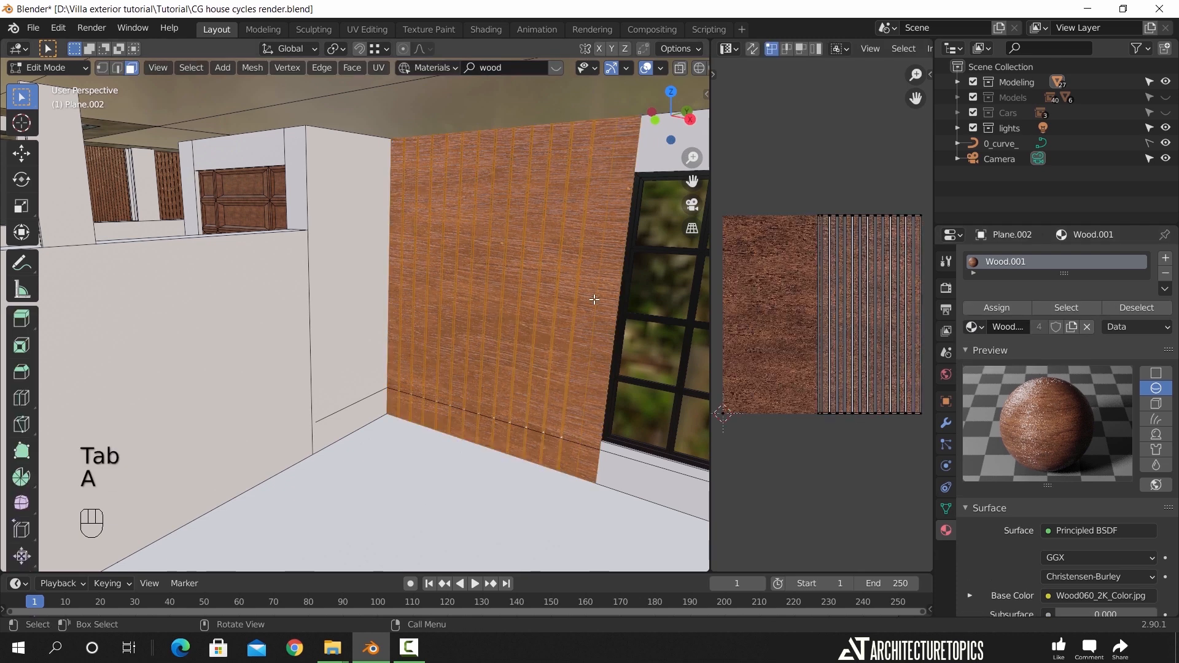
pyautogui.press('u')
pyautogui.click(595, 285)
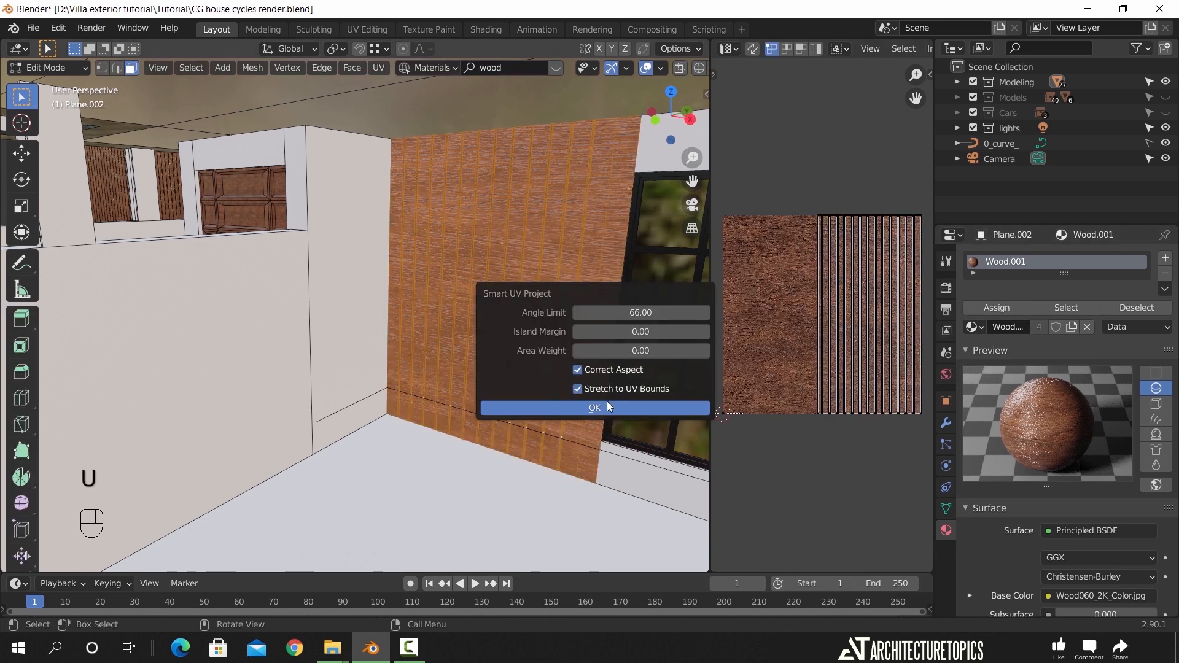
pyautogui.click(607, 405)
# Scale all of the slat panel's UVs up by 5
pyautogui.scroll(2, 621, 273)
pyautogui.keyDown('shift'); pyautogui.moveTo(620, 274); pyautogui.dragTo(535, 313, button='middle'); pyautogui.keyUp('shift')
pyautogui.press('a')
pyautogui.press('s')
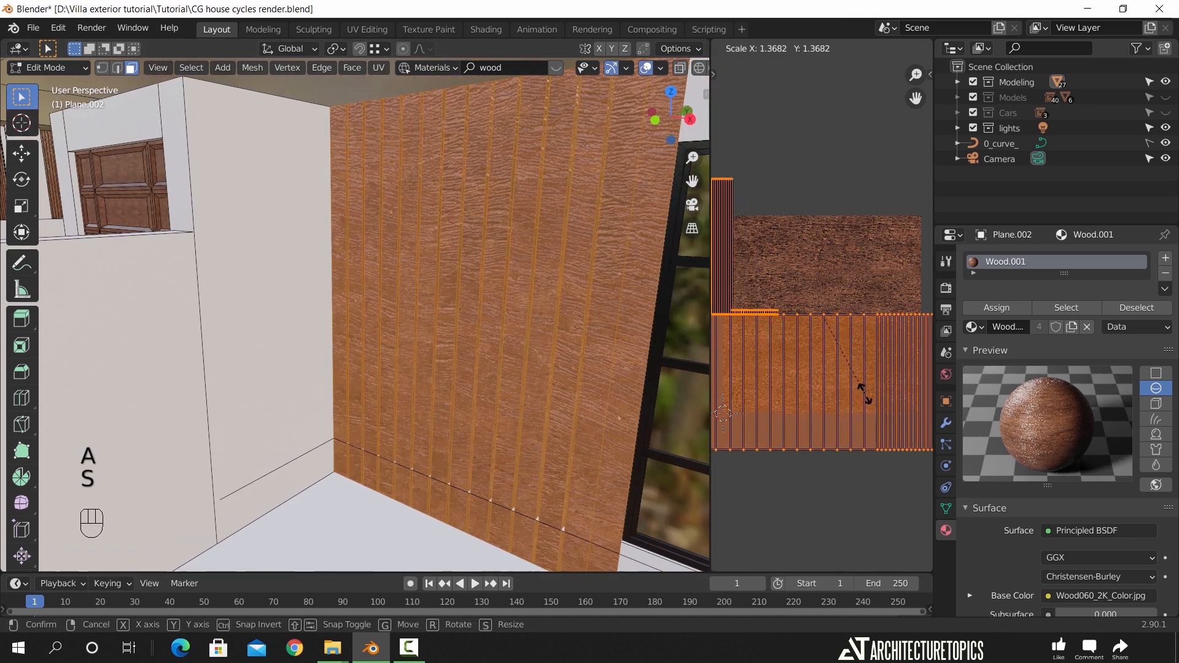
pyautogui.press('KP_5')
pyautogui.click(854, 372)
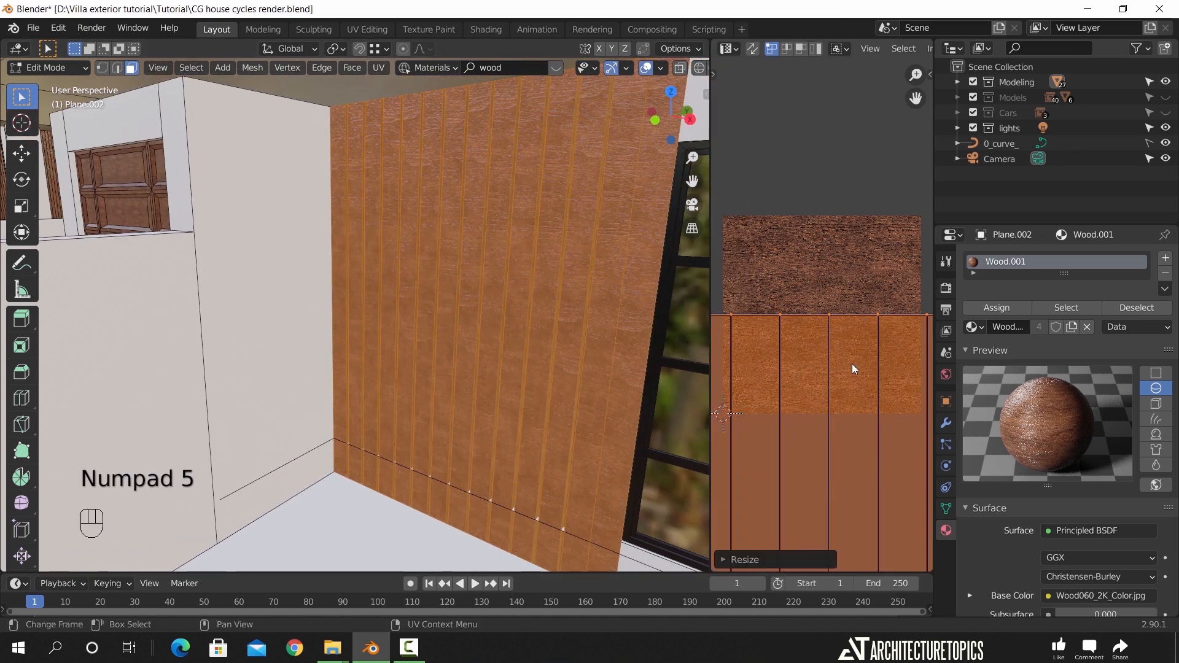
# Scale the slat panel's UVs by a further factor of 2 and check the wood texture
pyautogui.press('Tab')
pyautogui.press('Tab')
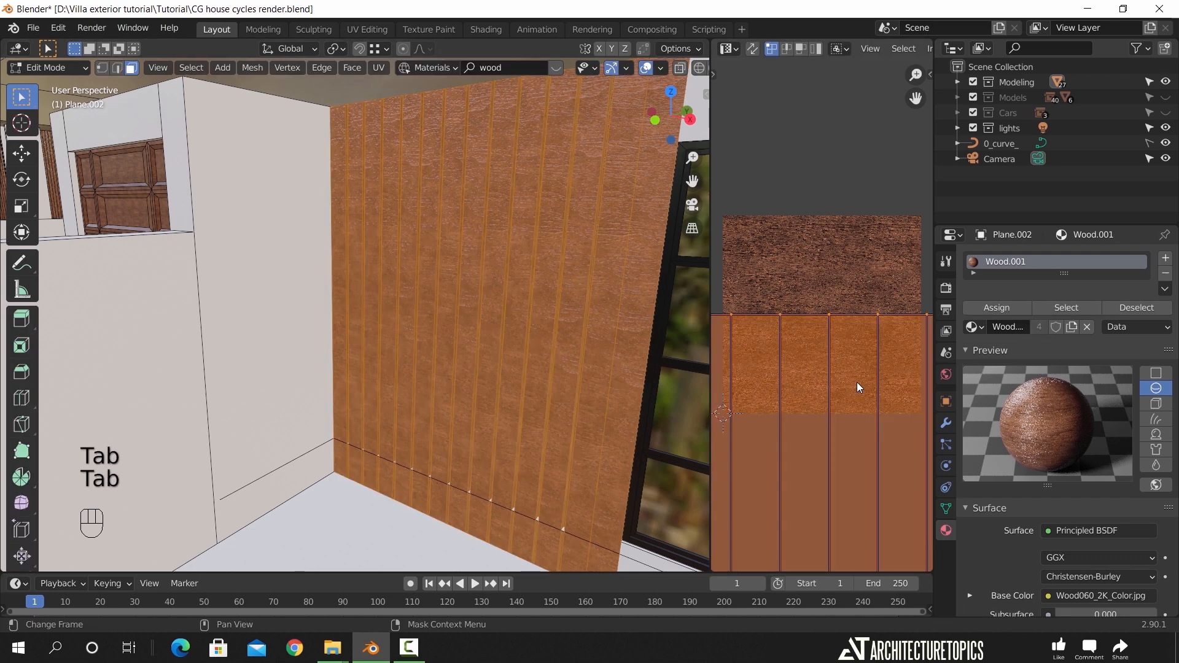
pyautogui.press('s')
pyautogui.press('KP_2')
pyautogui.click(878, 406)
pyautogui.press('Tab')
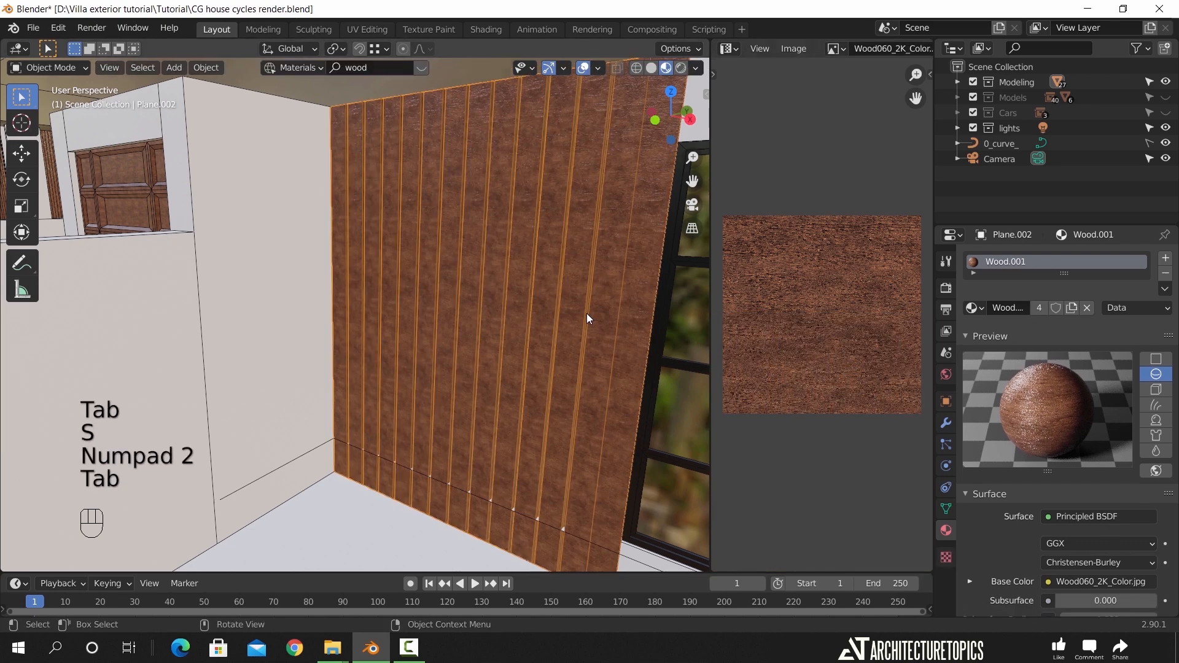
# Rotate the slat panel's UVs by 90 degrees so the wood grain runs vertically along the slats
pyautogui.press('Tab')
pyautogui.press('r')
pyautogui.press('z')
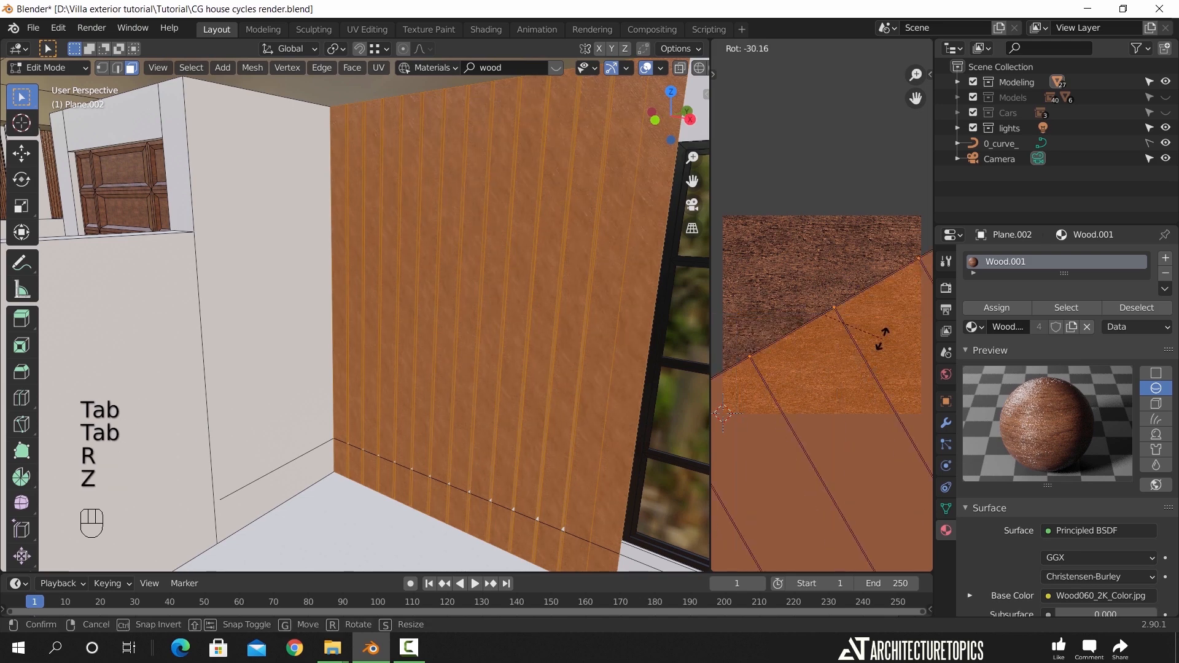
pyautogui.press('KP_9')
pyautogui.press('KP_0')
pyautogui.click(645, 328)
pyautogui.press('Tab')
pyautogui.scroll(5, 523, 333)
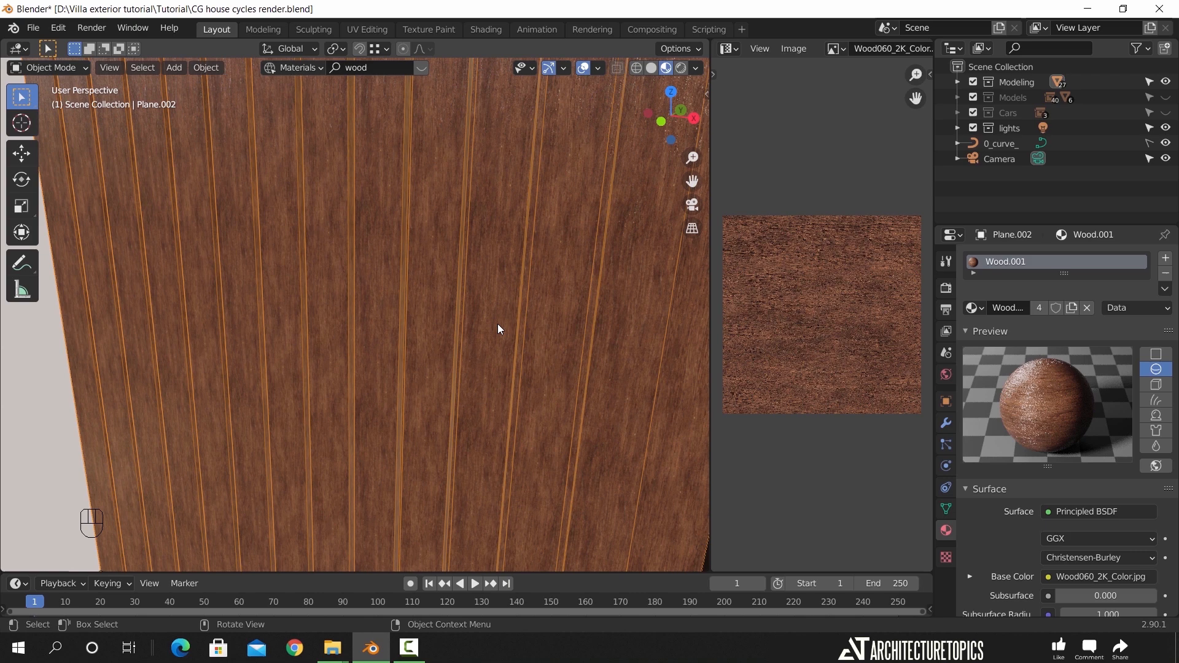
pyautogui.scroll(-4, 498, 325)
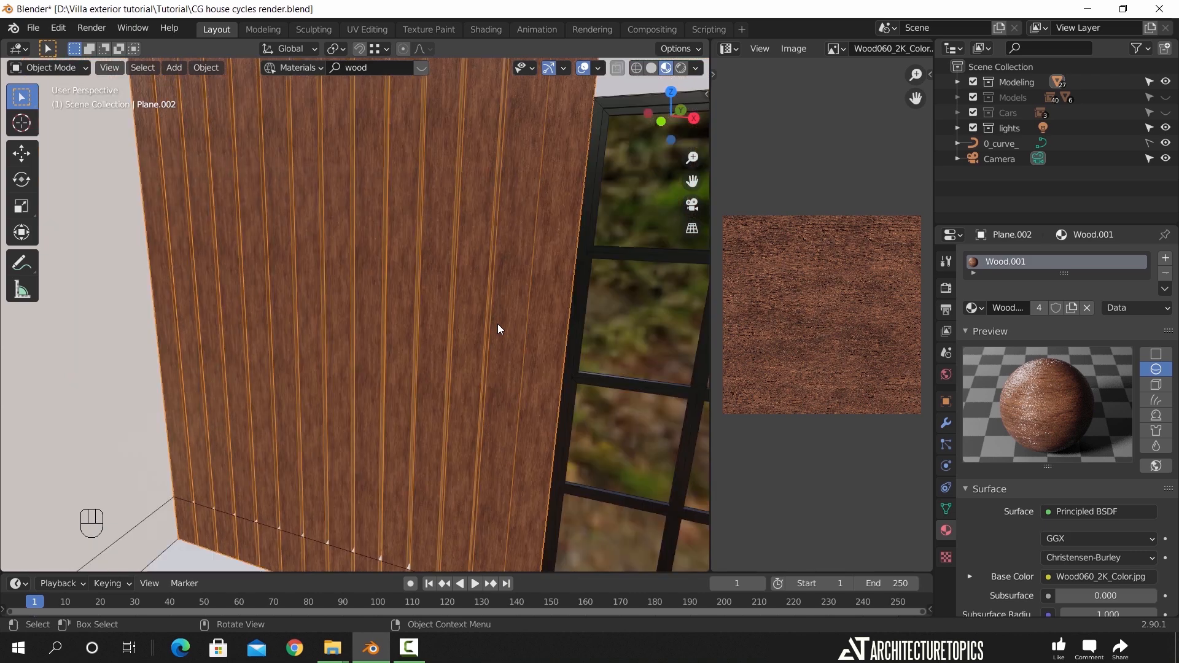
# Stretch the slat panel's UVs along the Y axis only, by eye, to refine the grain
pyautogui.press('Tab')
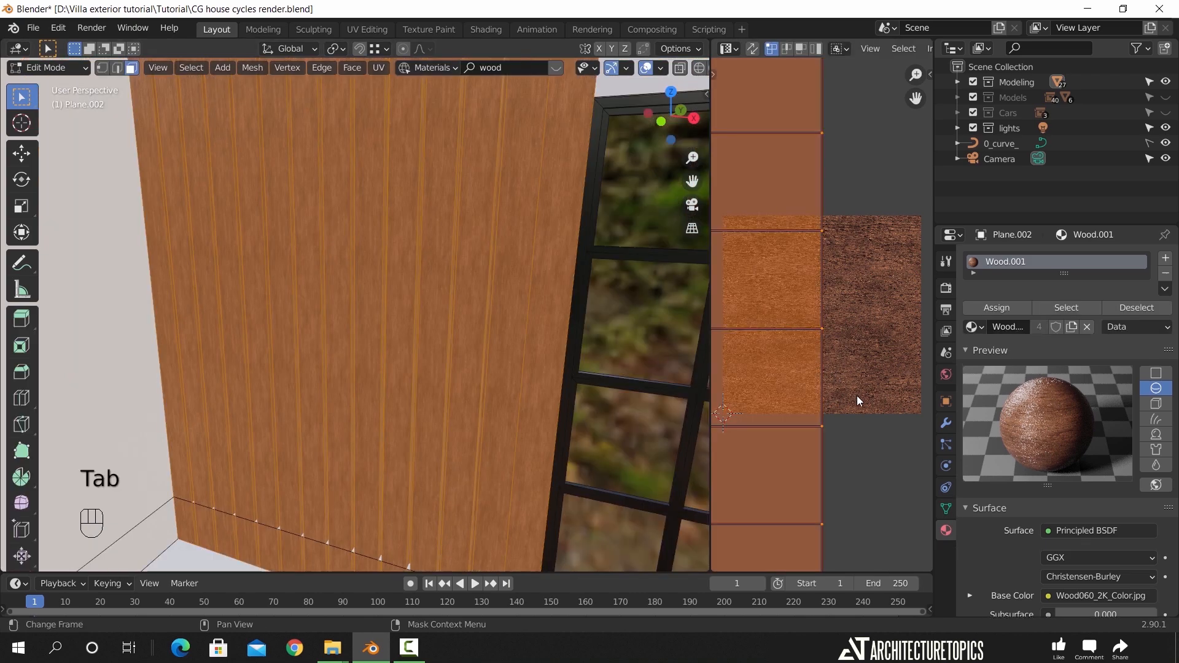
pyautogui.press('s')
pyautogui.press('x')
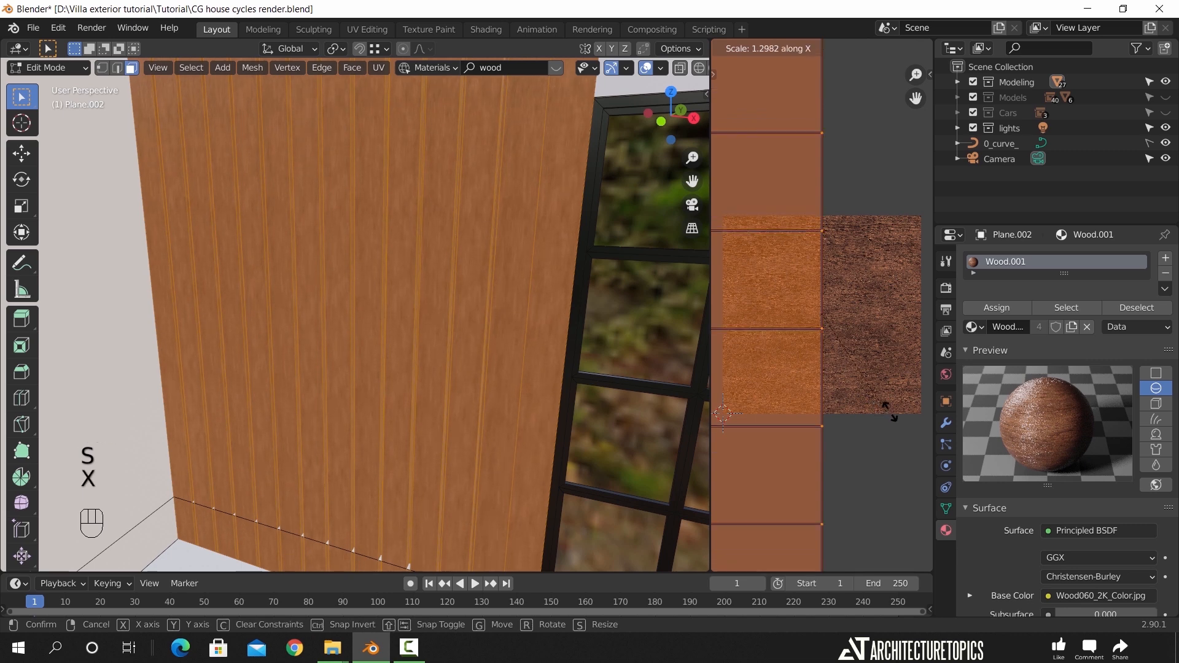
pyautogui.press('y')
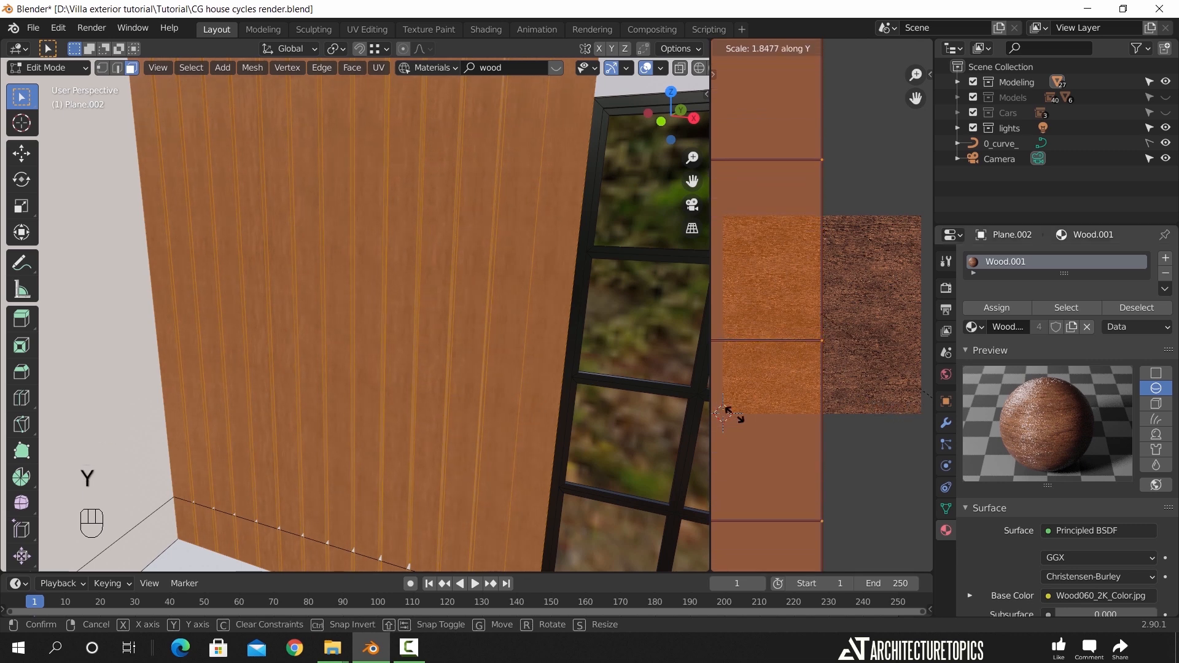
pyautogui.click(846, 384)
pyautogui.press('Tab')
# Move the geometry of the skirting strip slightly along Y so it stops poking through the slat panel's grooves
pyautogui.moveTo(481, 320); pyautogui.dragTo(432, 290, button='middle')
pyautogui.click(526, 333)
pyautogui.moveTo(526, 333); pyautogui.dragTo(456, 390, button='middle')
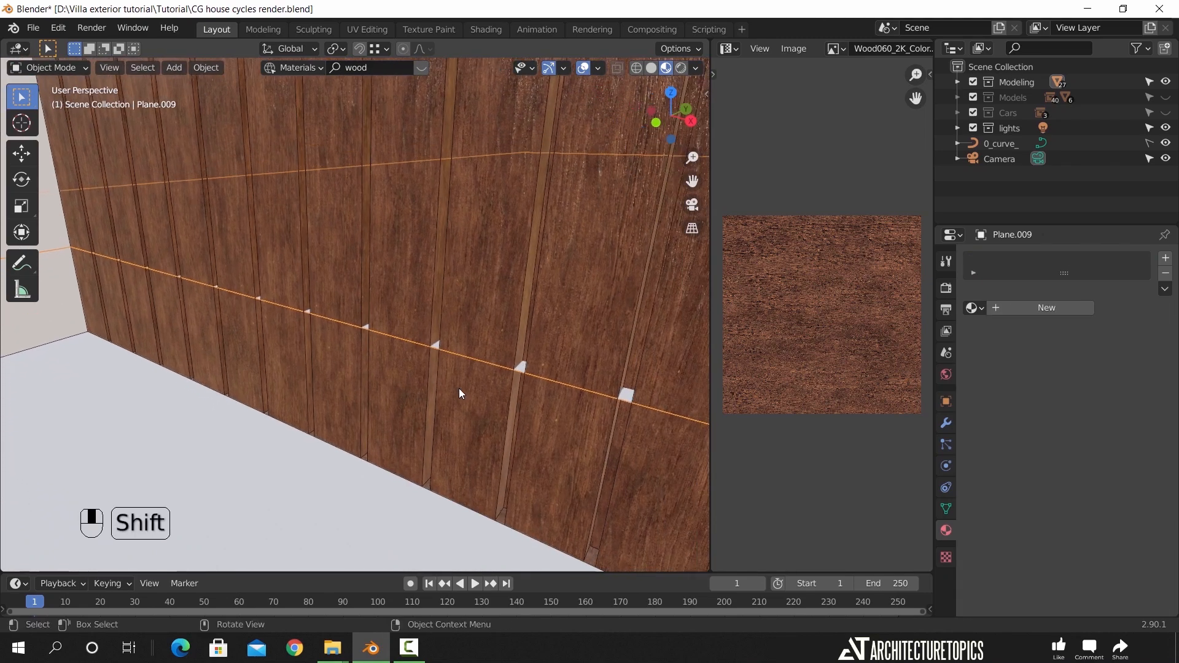
pyautogui.press('g')
pyautogui.rightClick(345, 418)
pyautogui.scroll(-5, 379, 371)
pyautogui.moveTo(379, 371); pyautogui.dragTo(406, 411, button='middle')
pyautogui.scroll(4, 406, 411)
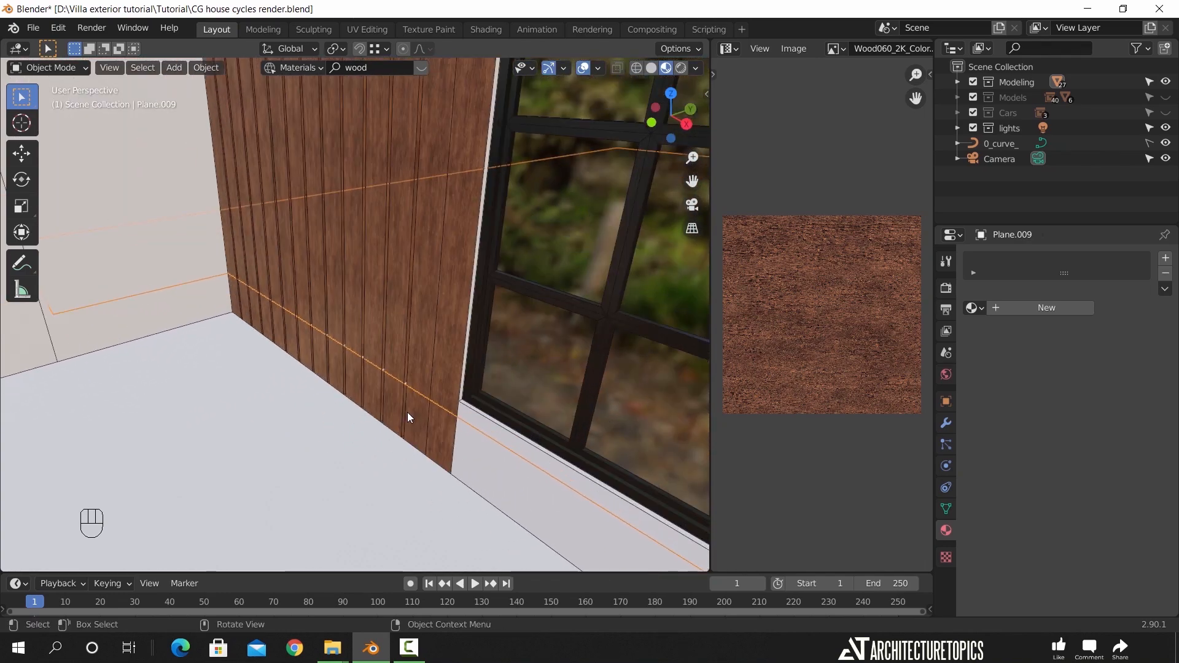
pyautogui.press('Tab')
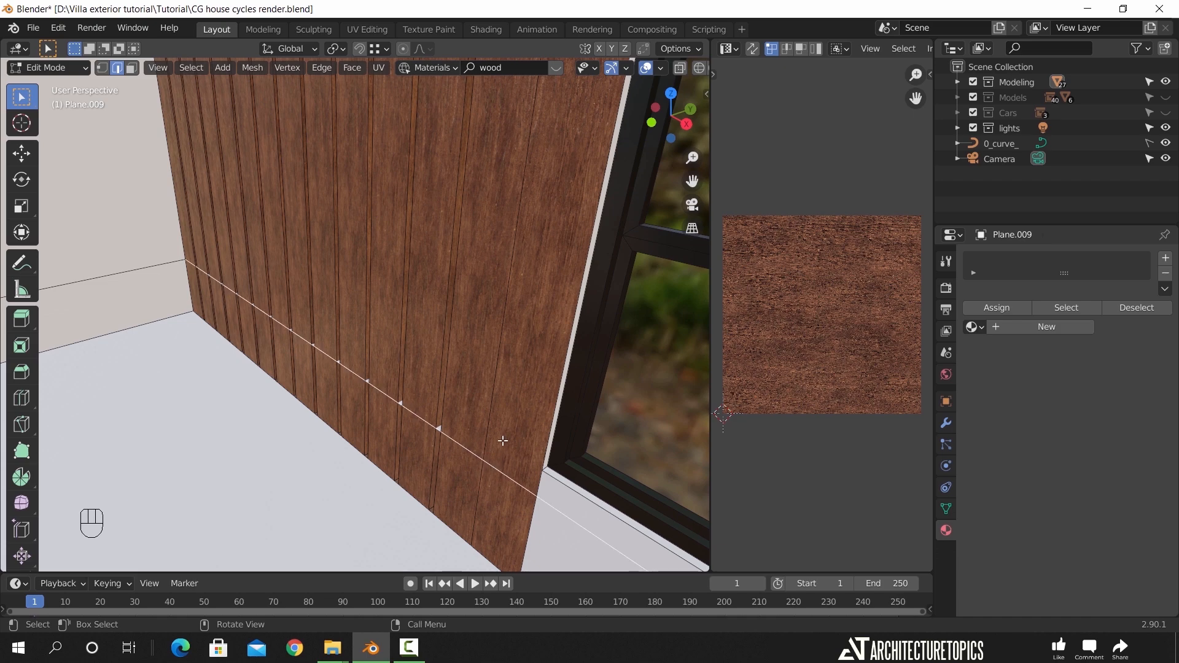
pyautogui.press('g')
pyautogui.press('y')
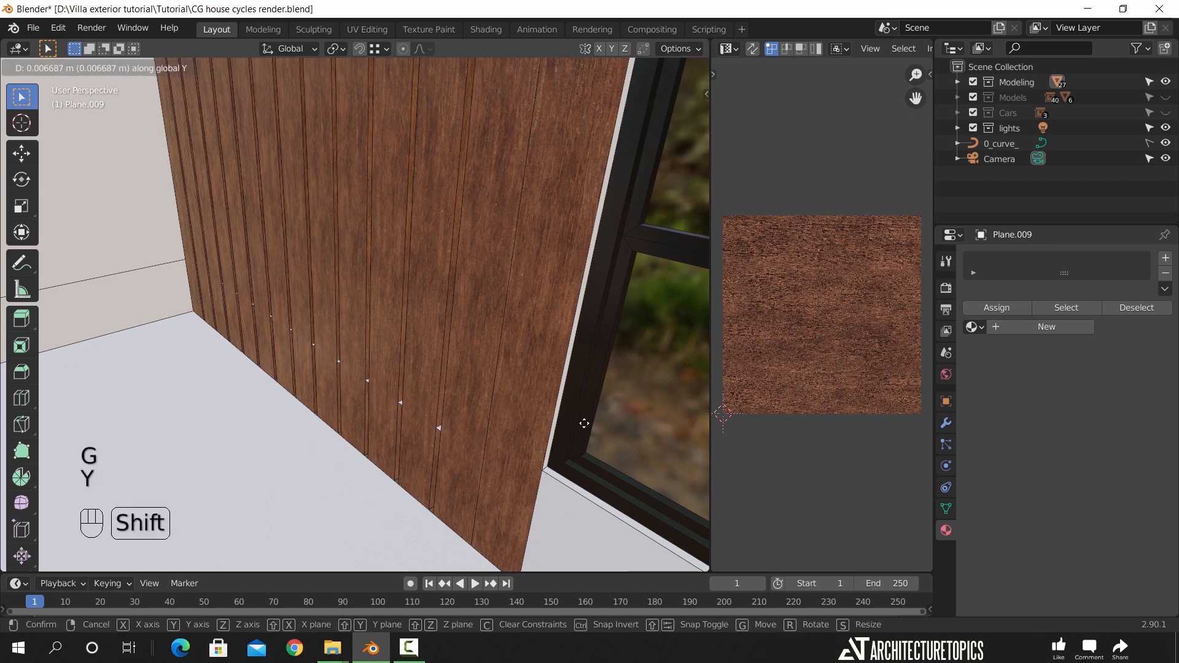
pyautogui.click(403, 395)
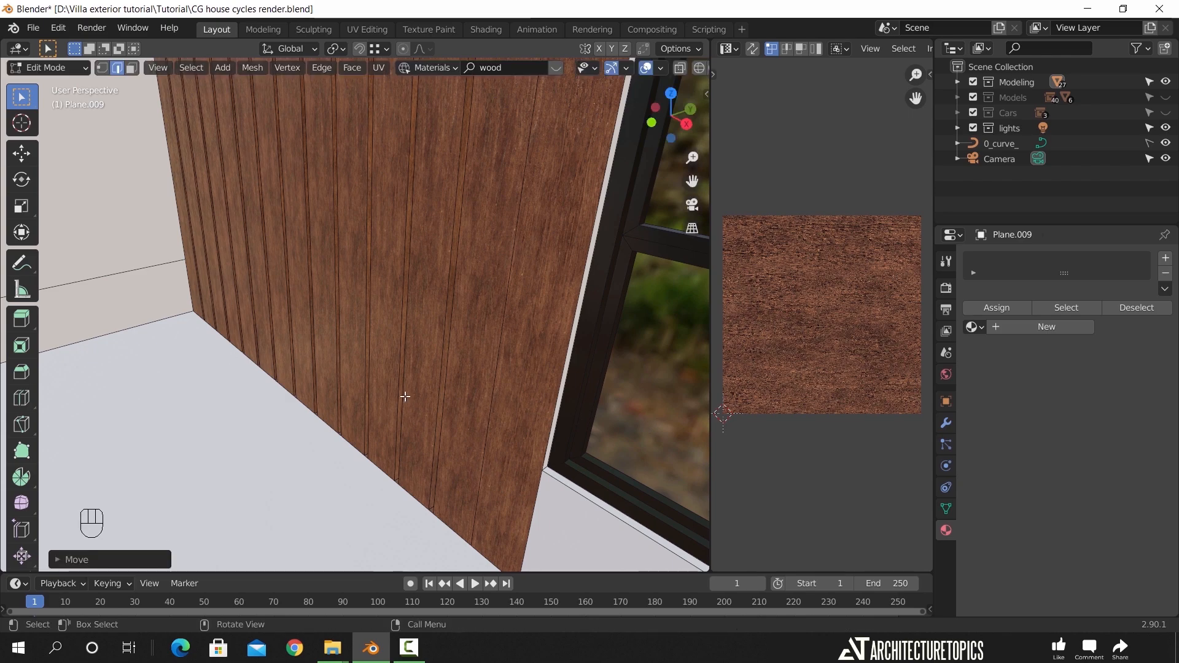
pyautogui.press('Tab')
# Select the two underside faces of the upper-floor volume above the terrace windows in face mode
pyautogui.moveTo(420, 349); pyautogui.dragTo(326, 411, button='middle')
pyautogui.scroll(-5, 348, 360)
pyautogui.keyDown('shift'); pyautogui.moveTo(373, 352); pyautogui.dragTo(406, 329, button='middle'); pyautogui.keyUp('shift')
pyautogui.keyDown('shift'); pyautogui.moveTo(558, 246); pyautogui.dragTo(425, 242, button='middle'); pyautogui.keyUp('shift')
pyautogui.scroll(5, 421, 327)
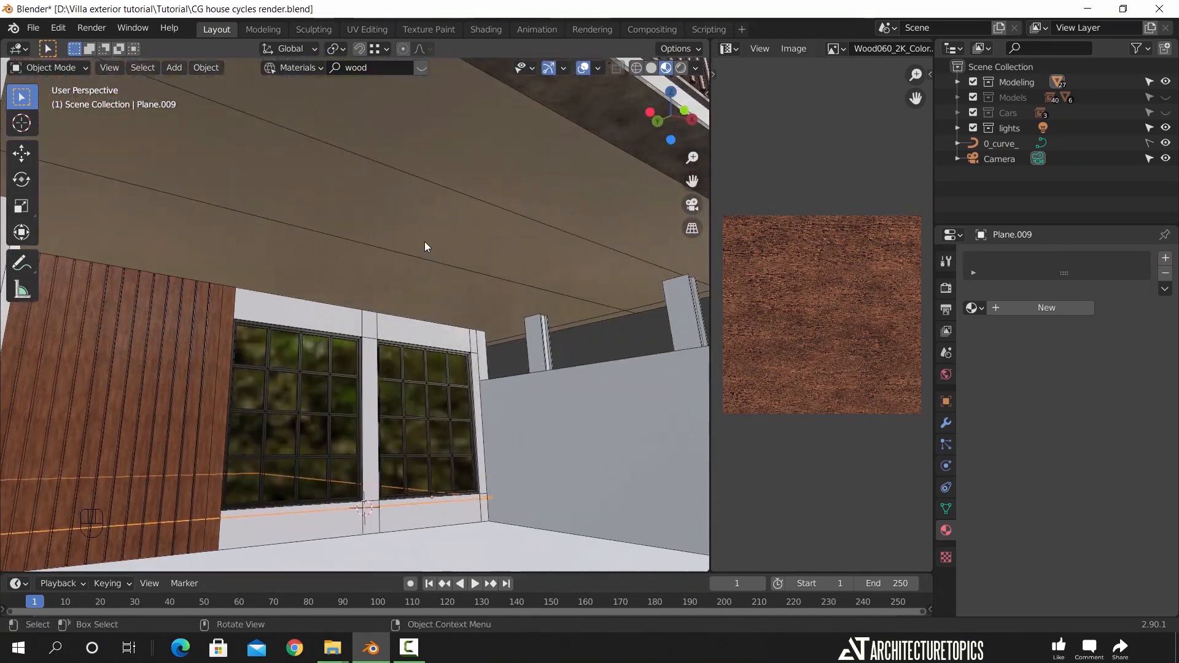
pyautogui.click(401, 241)
pyautogui.scroll(-3, 400, 240)
pyautogui.press('Tab')
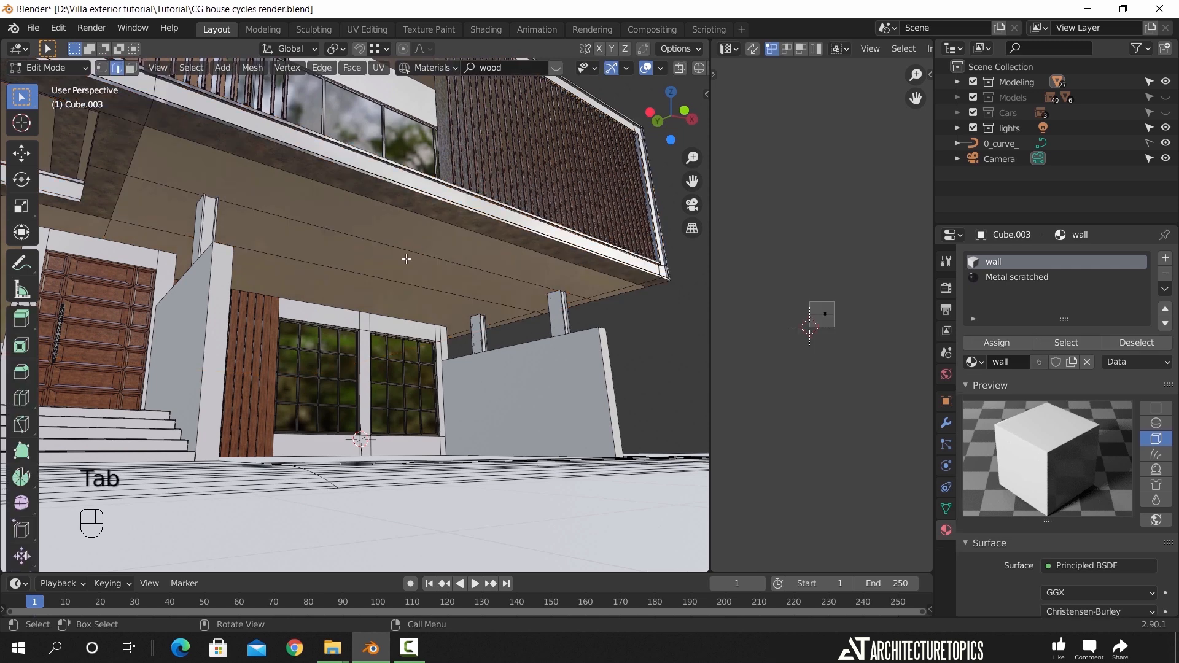
pyautogui.click(131, 67)
pyautogui.click(408, 242)
pyautogui.keyDown('shift'); pyautogui.click(380, 293); pyautogui.keyUp('shift')
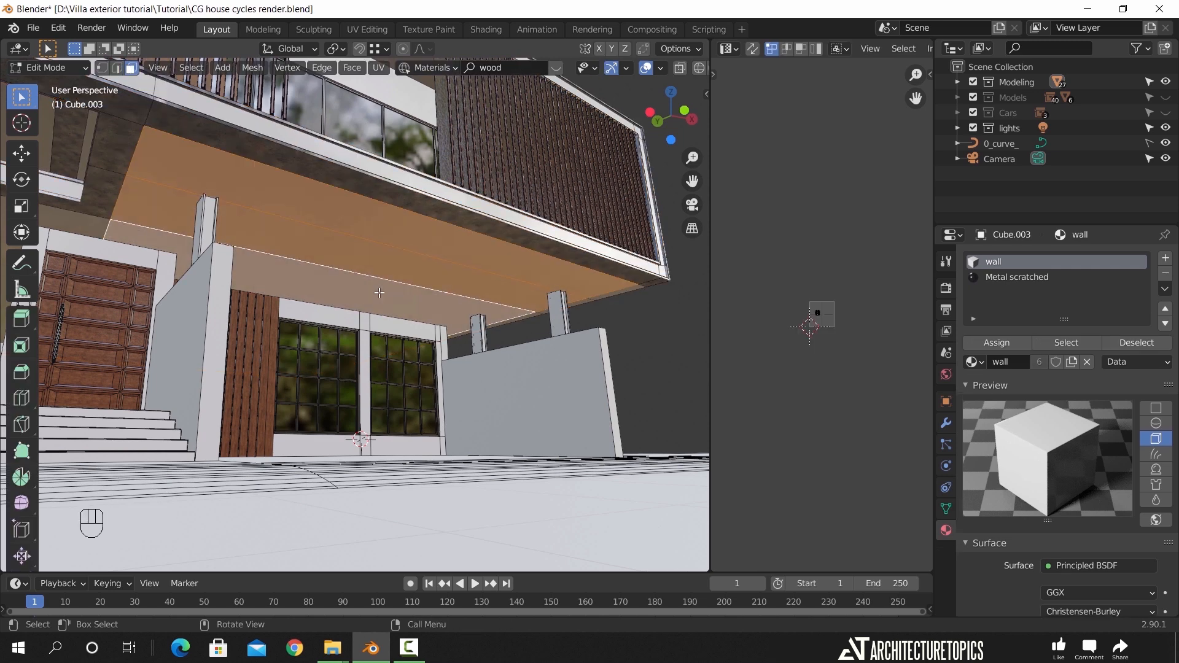
pyautogui.scroll(2, 391, 299)
pyautogui.keyDown('shift'); pyautogui.moveTo(391, 300); pyautogui.dragTo(186, 322, button='middle'); pyautogui.keyUp('shift')
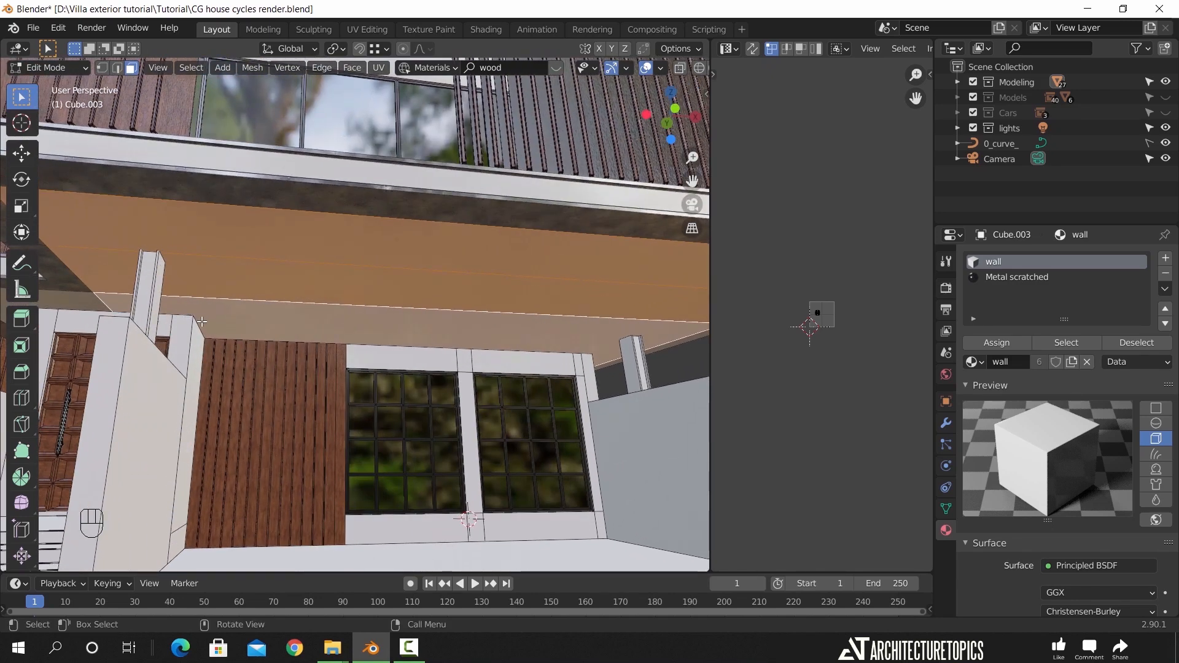
# Add a centred loop cut across the upper-floor volume and move the new edge loop along Y towards the terrace
pyautogui.hotkey('ctrl', 'r')
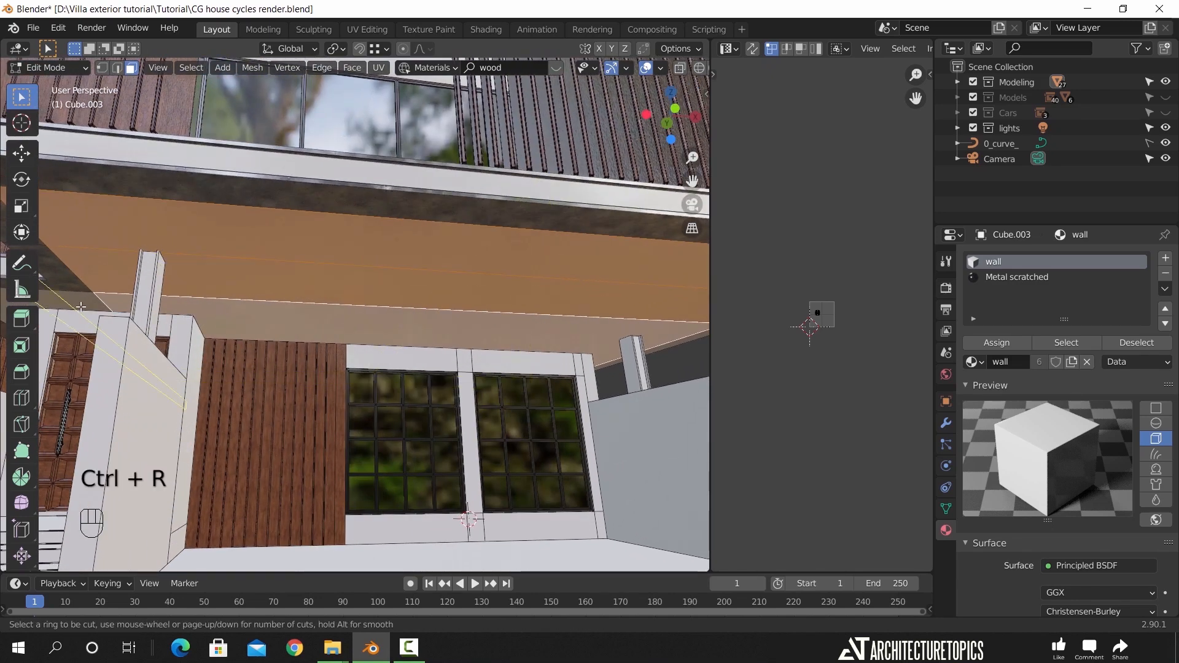
pyautogui.click(90, 305)
pyautogui.rightClick(91, 305)
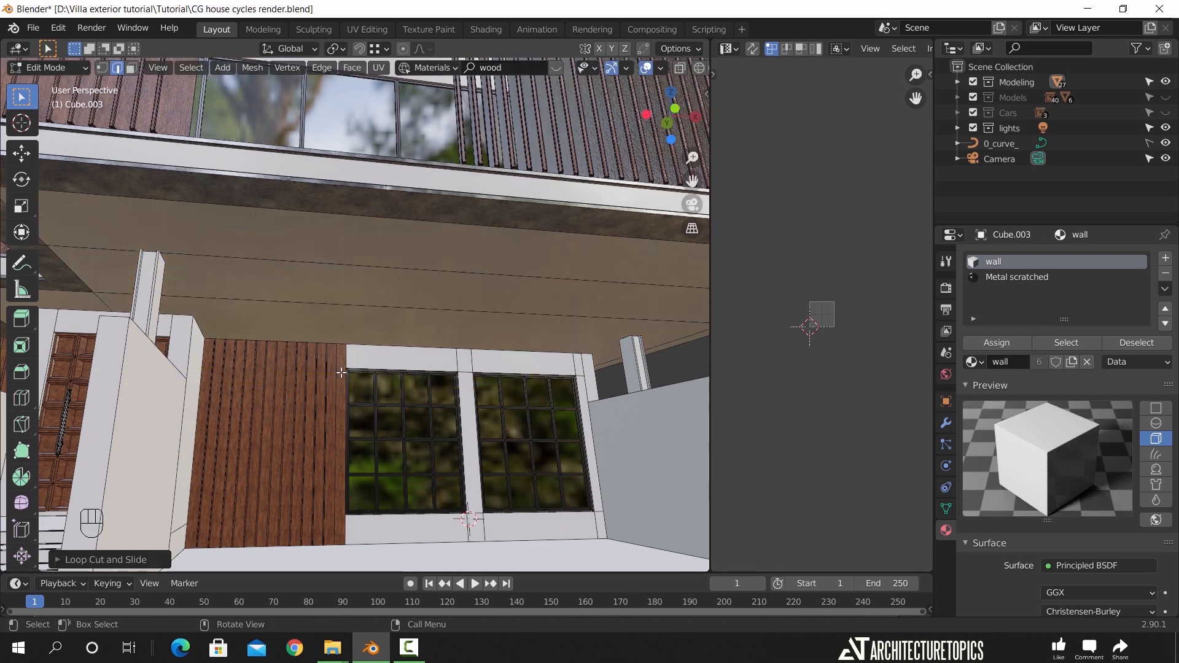
pyautogui.press('g')
pyautogui.press('y')
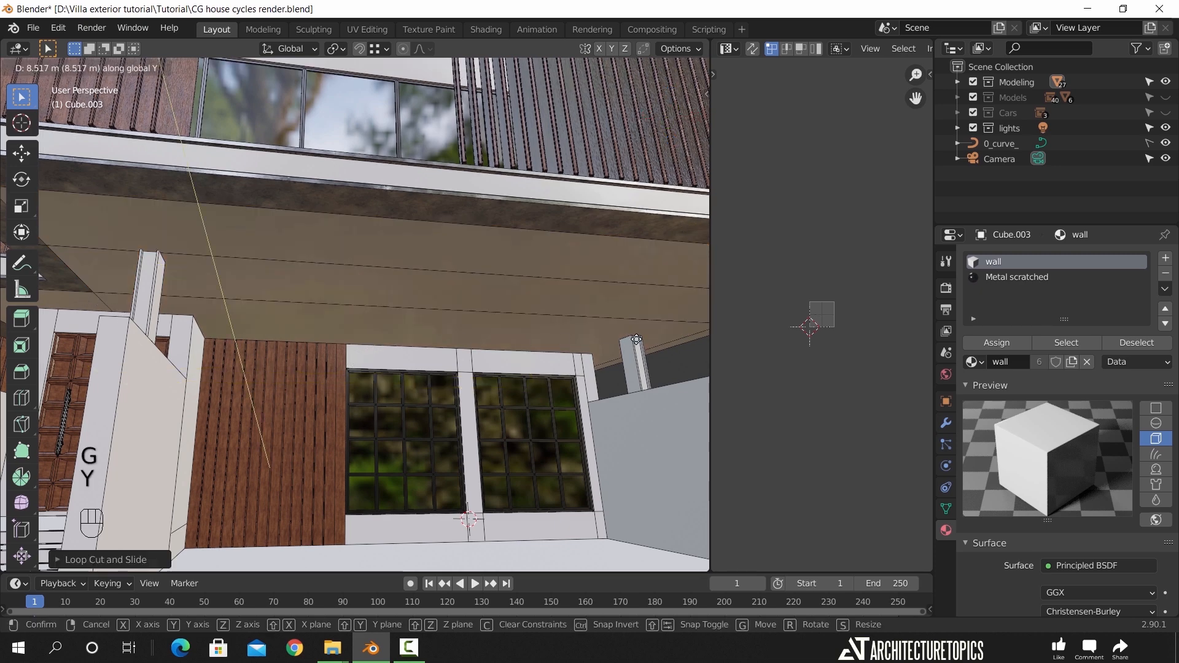
pyautogui.click(594, 353)
# Switch to wireframe shading and reposition the new edge loop along Y by eye
pyautogui.press('z')
pyautogui.click(530, 376)
pyautogui.moveTo(522, 379)
pyautogui.mouseDown(button='middle')
pyautogui.moveTo(361, 418)
pyautogui.moveTo(461, 433)
pyautogui.mouseUp(button='middle')
pyautogui.scroll(-4, 360, 419)
pyautogui.press('g')
pyautogui.press('y')
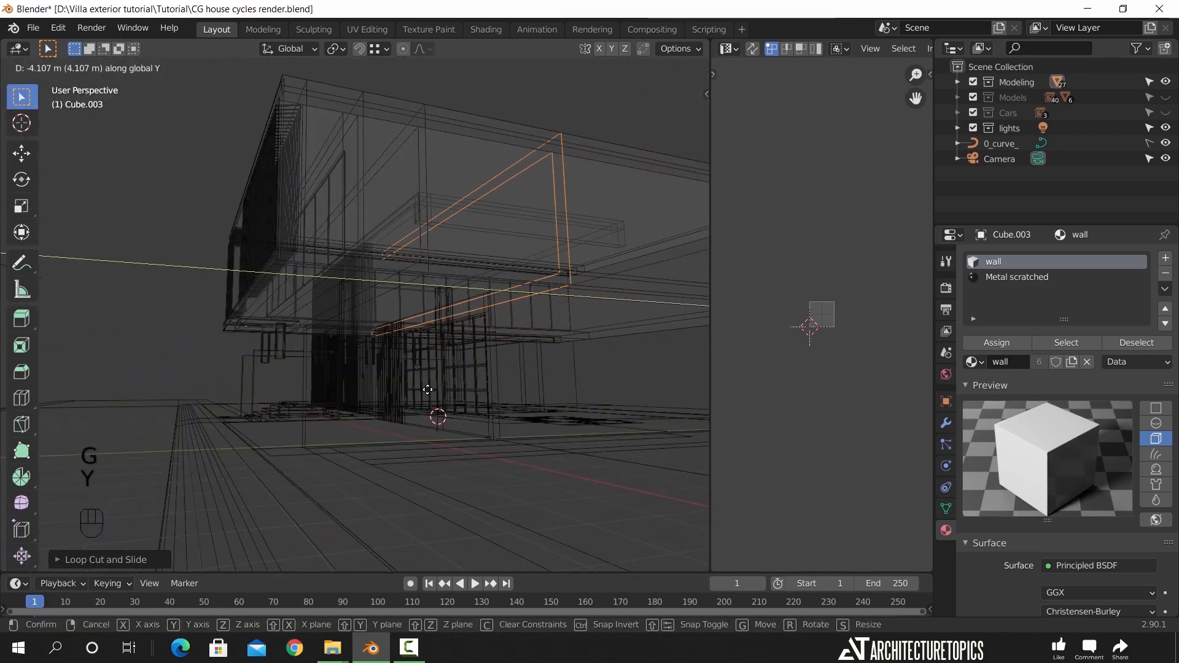
pyautogui.click(406, 389)
# Switch to solid shading and check the edge loop's position against the ground-floor walls below
pyautogui.press('z')
pyautogui.click(465, 384)
pyautogui.scroll(3, 529, 356)
pyautogui.keyDown('shift'); pyautogui.moveTo(591, 325); pyautogui.dragTo(527, 338, button='middle'); pyautogui.keyUp('shift')
pyautogui.scroll(3, 527, 337)
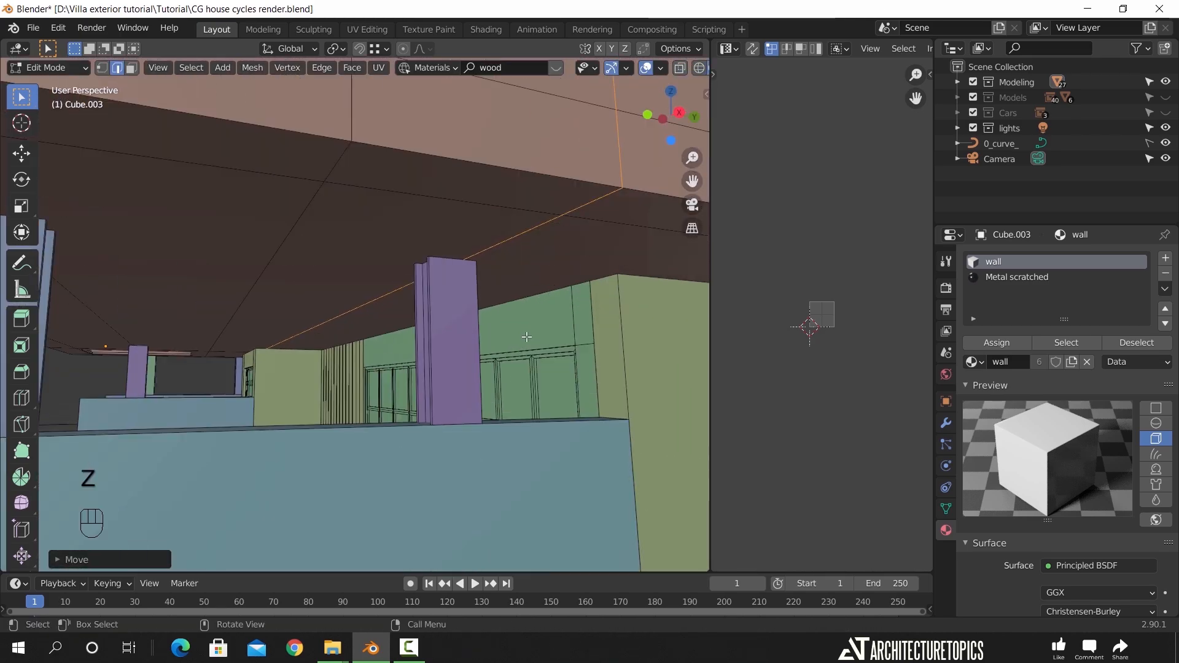
# Move the new edge loop along Y and snap it to the corner of the ground-floor wall below
pyautogui.press('g')
pyautogui.press('y')
pyautogui.click(653, 387)
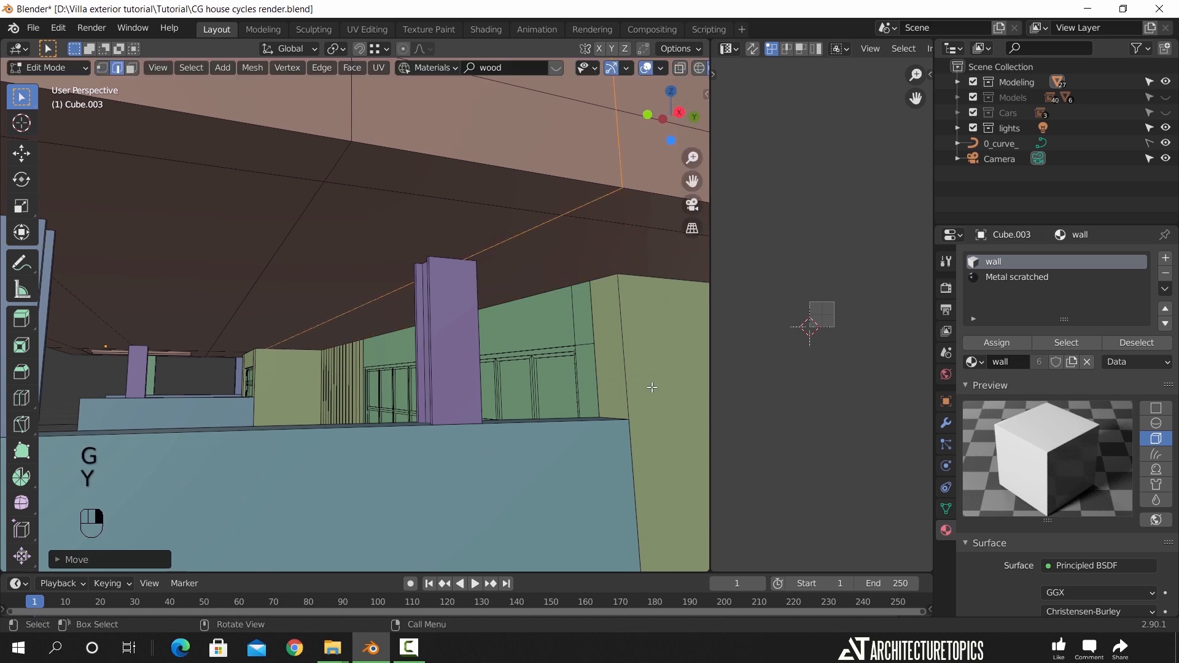
pyautogui.press('g')
pyautogui.press('y')
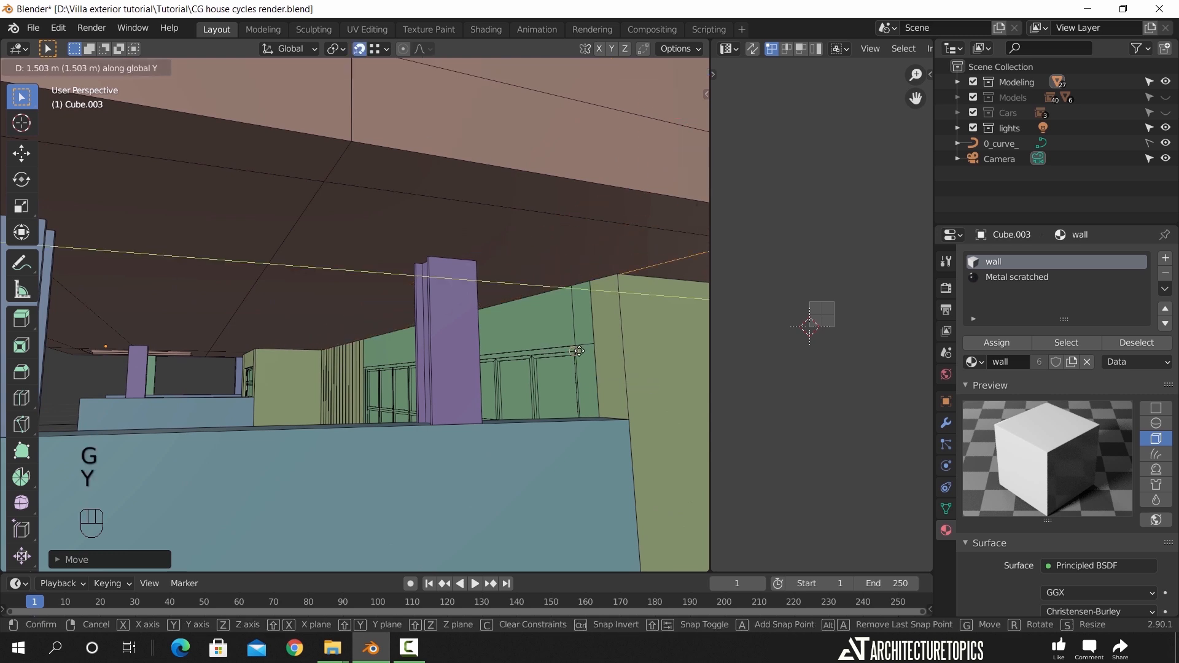
pyautogui.click(611, 287)
# Add a second loop cut across the underside and snap it along Y to the partition wall's outer corner beside the slats
pyautogui.moveTo(186, 386); pyautogui.dragTo(286, 374, button='middle')
pyautogui.scroll(2, 342, 368)
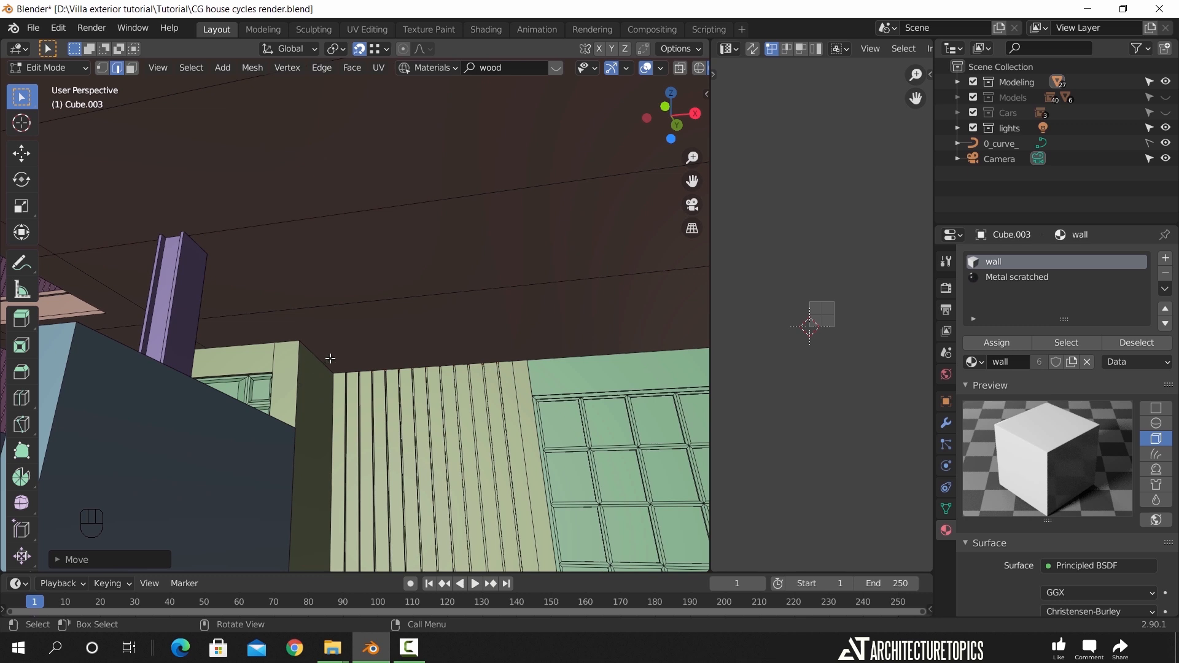
pyautogui.hotkey('ctrl', 'r')
pyautogui.click(238, 344)
pyautogui.click(348, 372)
pyautogui.press('g')
pyautogui.press('y')
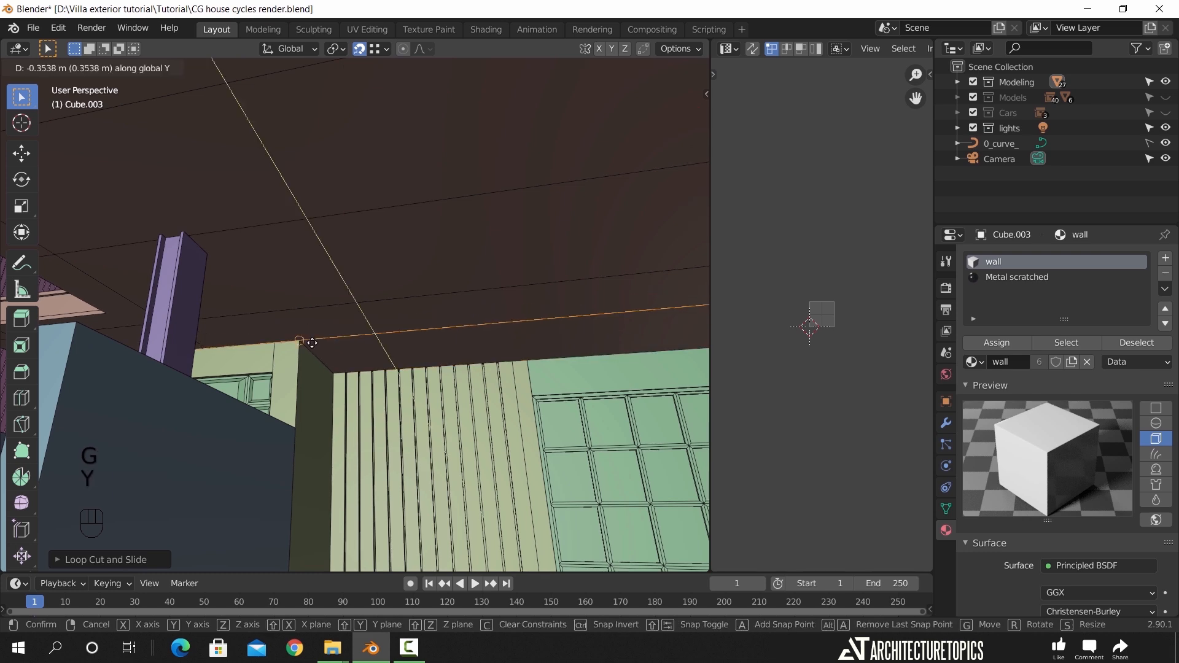
pyautogui.click(312, 342)
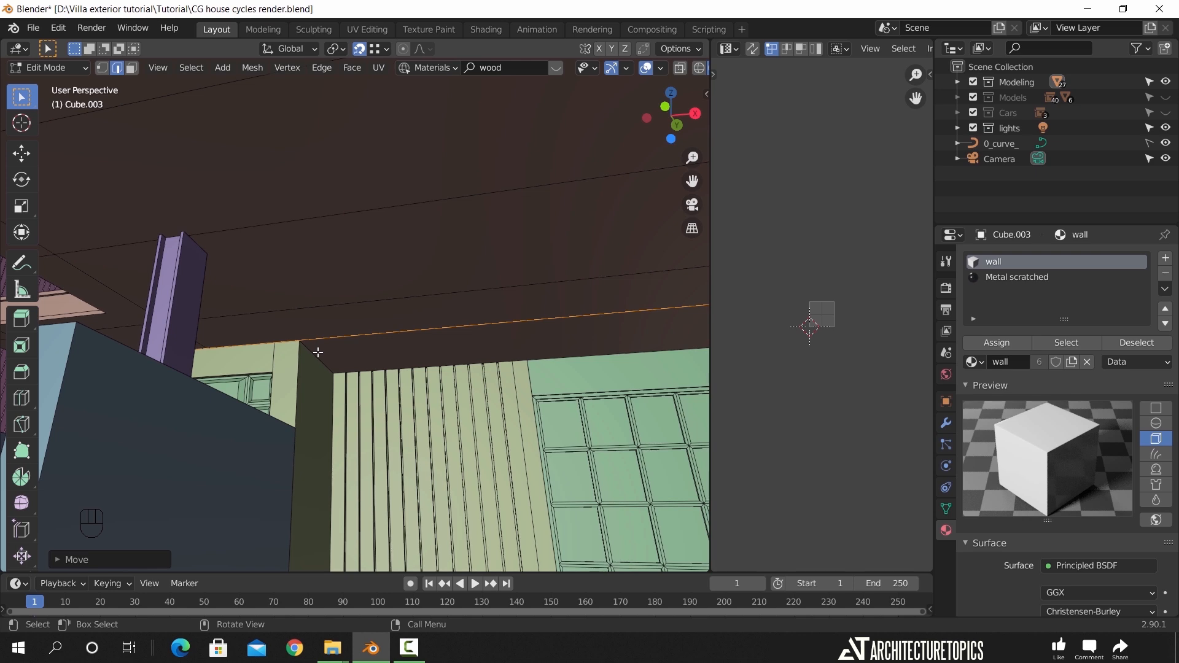
# Add a perpendicular loop cut on the underside and snap it along X to the partition wall's face
pyautogui.hotkey('ctrl', 'r')
pyautogui.click(321, 345)
pyautogui.click(330, 346)
pyautogui.press('g')
pyautogui.press('x')
pyautogui.click(313, 351)
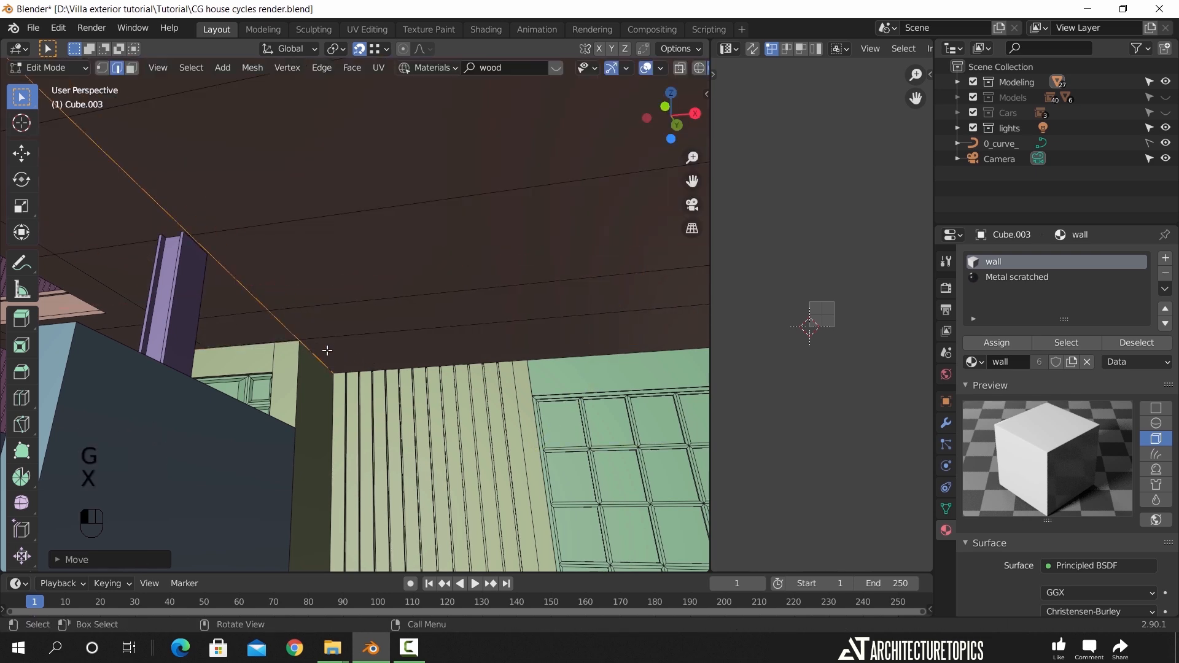
# In material preview, select the short scratched-metal border face beside the new cut and unwrap its UVs
pyautogui.scroll(-6, 321, 363)
pyautogui.press('z')
pyautogui.click(421, 354)
pyautogui.scroll(6, 400, 180)
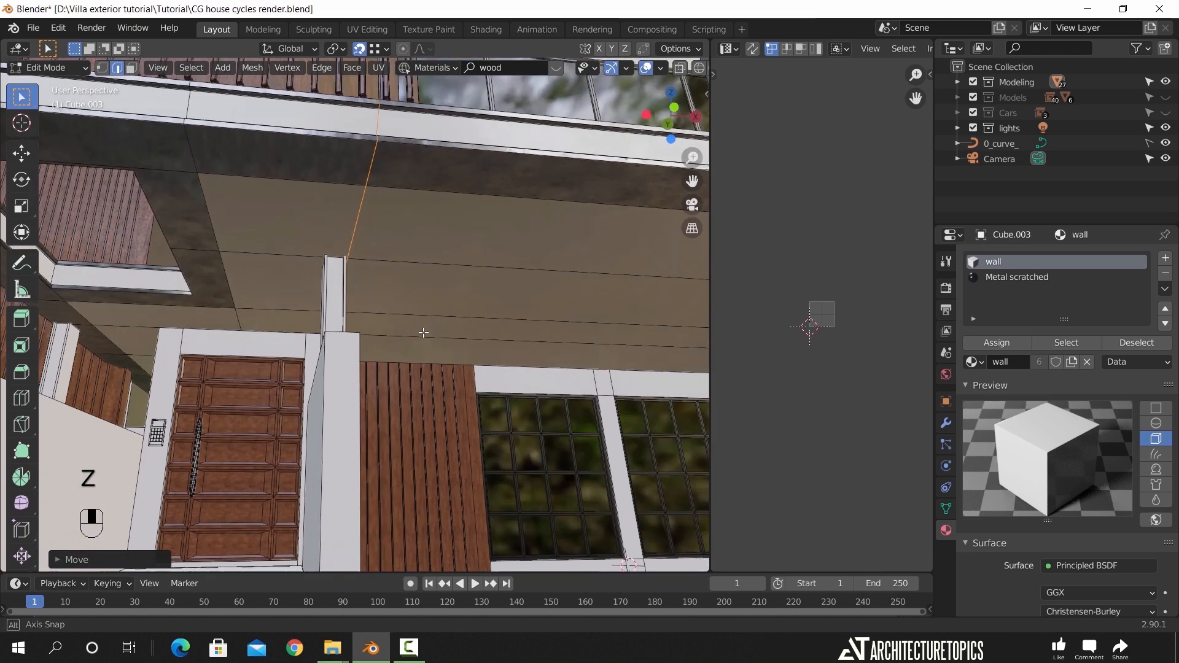
pyautogui.moveTo(397, 159); pyautogui.dragTo(395, 337, button='middle')
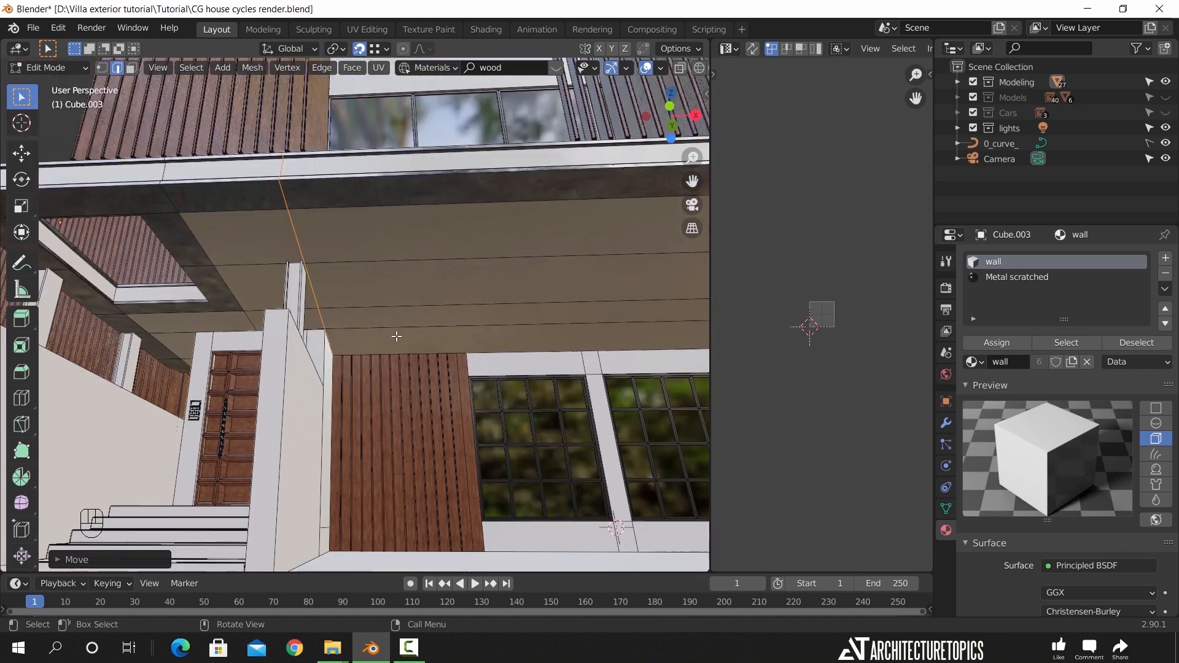
pyautogui.press('Tab')
pyautogui.press('Tab')
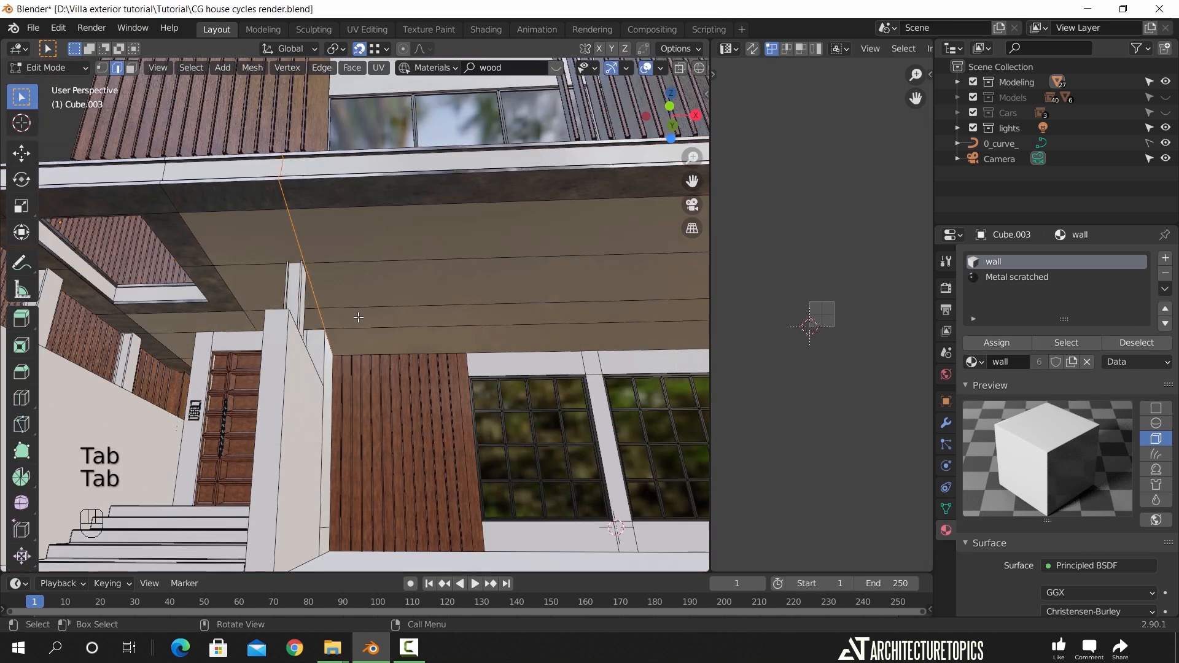
pyautogui.press('3')
pyautogui.click(243, 190)
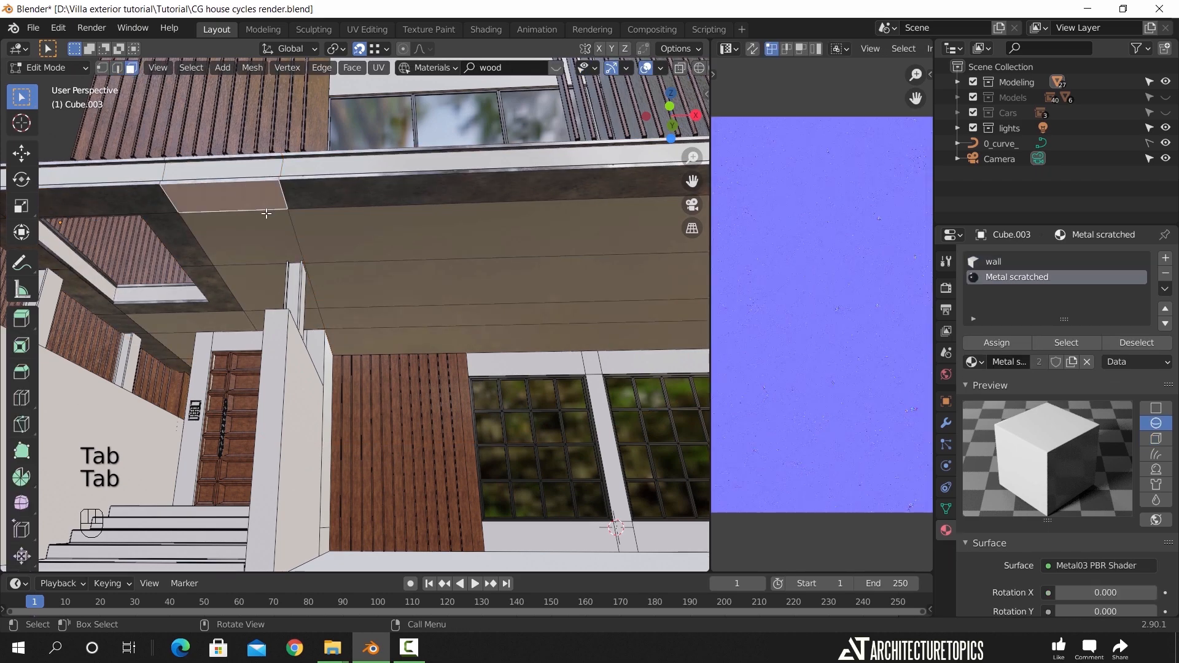
pyautogui.keyDown('shift'); pyautogui.moveTo(266, 213); pyautogui.dragTo(448, 391, button='middle'); pyautogui.keyUp('shift')
pyautogui.moveTo(447, 442); pyautogui.dragTo(435, 297, button='middle')
pyautogui.press('u')
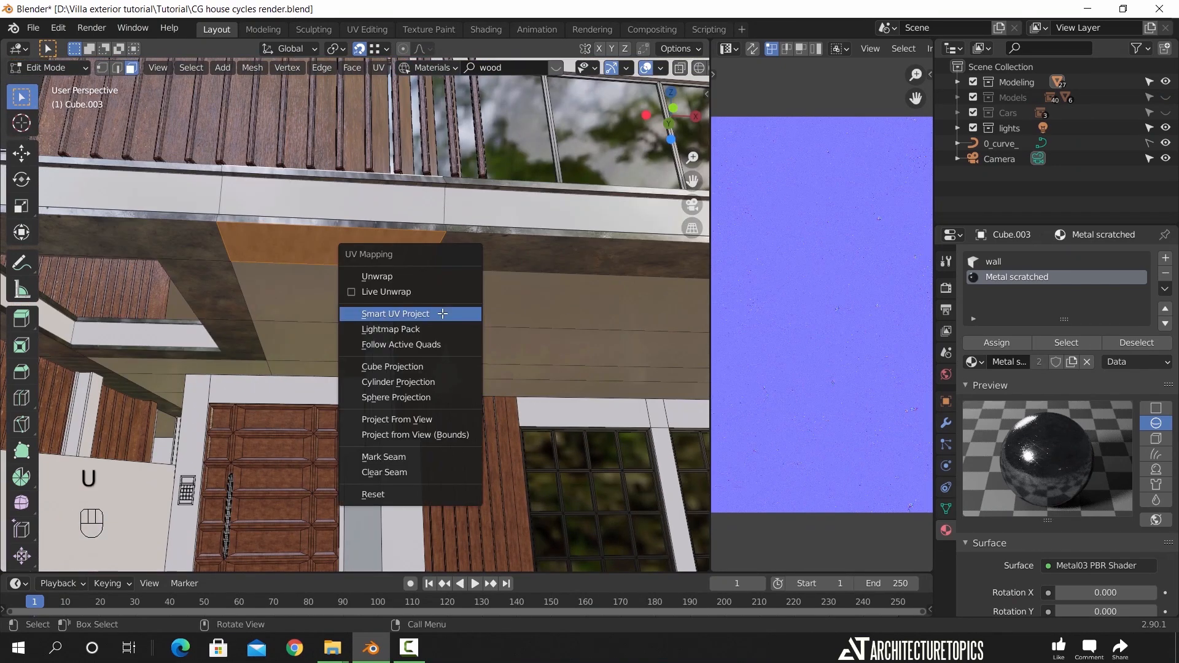
pyautogui.click(430, 274)
pyautogui.press('Tab')
# Select the underside faces of the upper-floor volume above the terrace, inside the scratched-metal border
pyautogui.moveTo(486, 342); pyautogui.dragTo(406, 273, button='middle')
pyautogui.click(414, 149)
pyautogui.press('Tab')
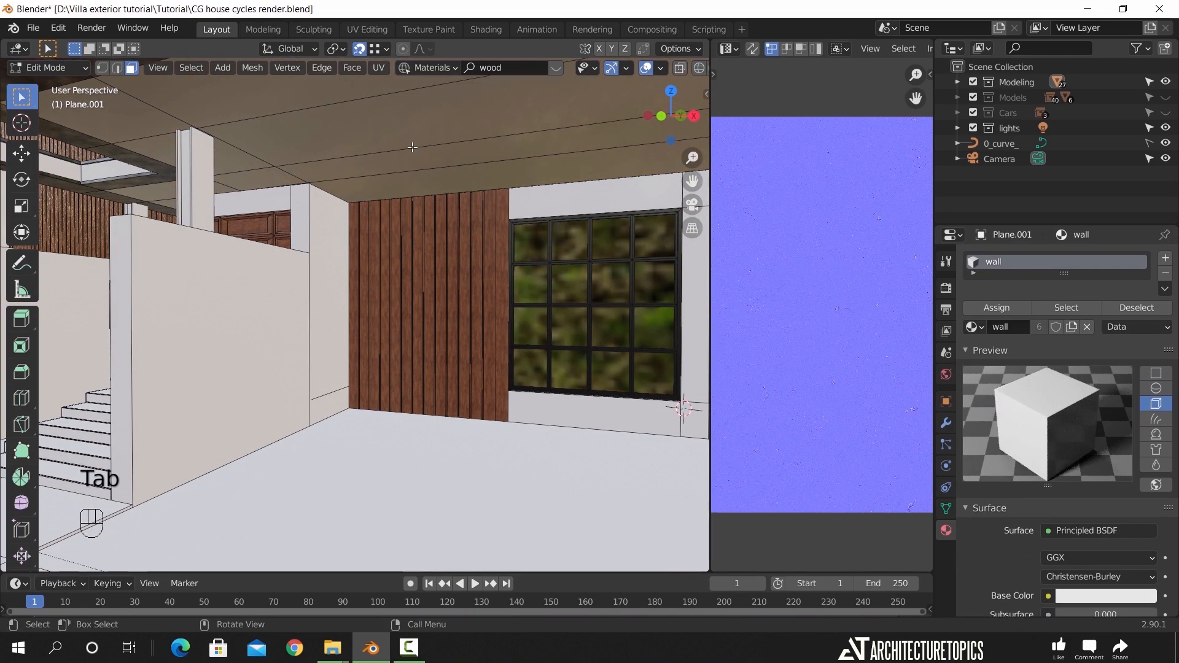
pyautogui.press('Tab')
pyautogui.click(333, 146)
pyautogui.press('Tab')
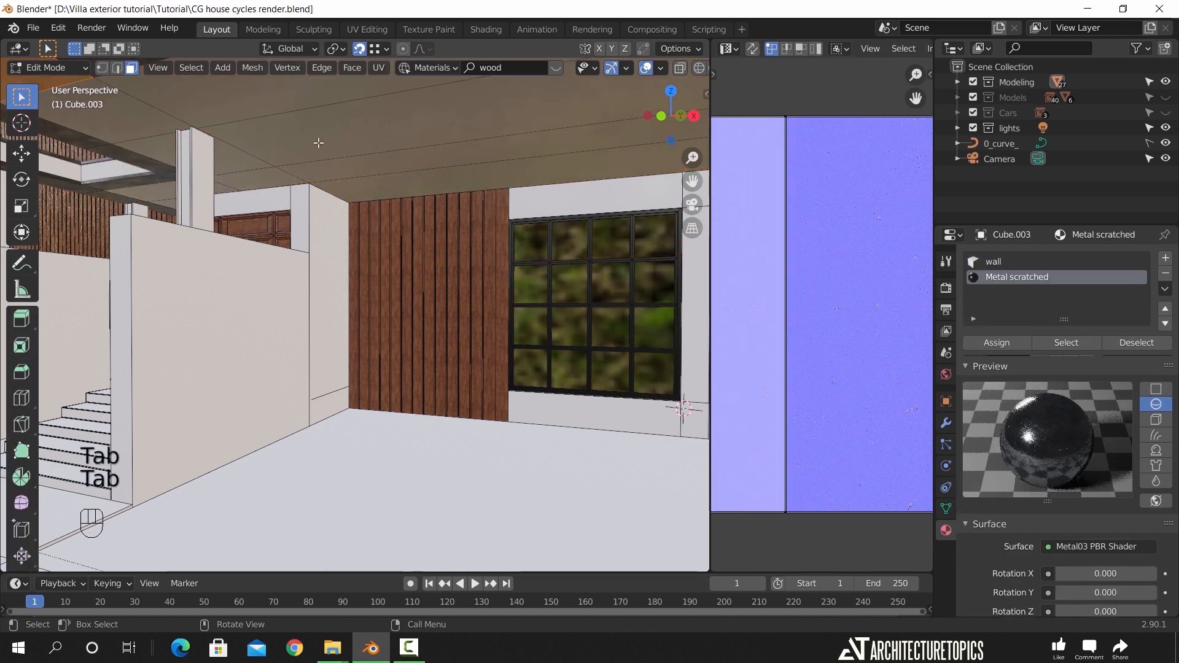
pyautogui.click(196, 107)
pyautogui.moveTo(324, 153); pyautogui.dragTo(384, 159, button='middle')
pyautogui.keyDown('shift'); pyautogui.click(239, 87); pyautogui.keyUp('shift')
pyautogui.keyDown('shift'); pyautogui.click(240, 130); pyautogui.keyUp('shift')
pyautogui.keyDown('shift'); pyautogui.click(243, 171); pyautogui.keyUp('shift')
pyautogui.keyDown('shift'); pyautogui.click(323, 166); pyautogui.keyUp('shift')
pyautogui.keyDown('shift'); pyautogui.click(343, 141); pyautogui.keyUp('shift')
pyautogui.keyDown('shift'); pyautogui.click(350, 186); pyautogui.keyUp('shift')
pyautogui.keyDown('shift'); pyautogui.moveTo(505, 200); pyautogui.dragTo(498, 357, button='middle'); pyautogui.keyUp('shift')
pyautogui.scroll(2, 432, 248)
pyautogui.scroll(-1, 438, 252)
pyautogui.scroll(2, 426, 316)
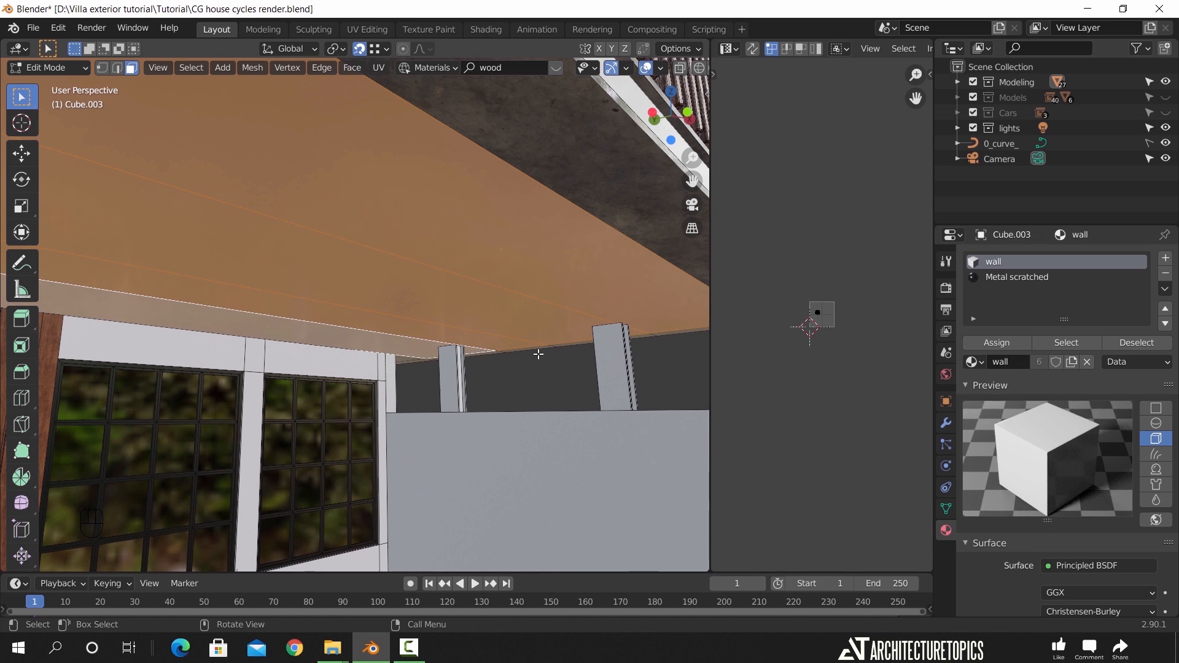
# Extrude the selected underside faces in place and raise them 0.05 m along Z to recess the soffit
pyautogui.press('e')
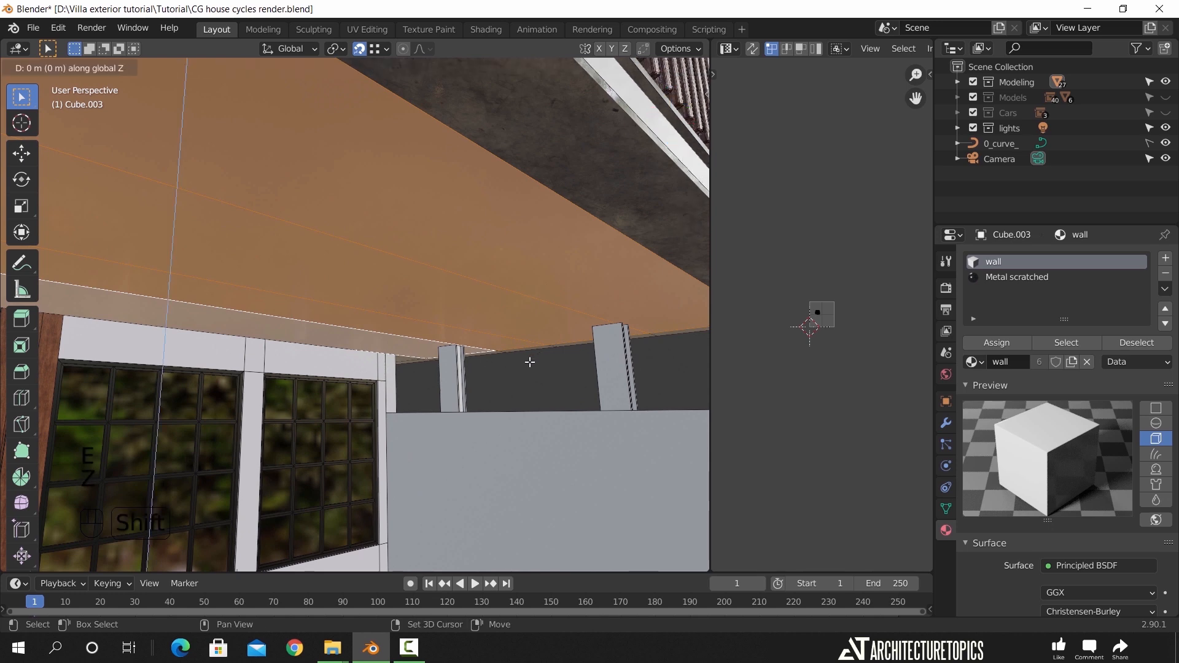
pyautogui.rightClick(563, 368)
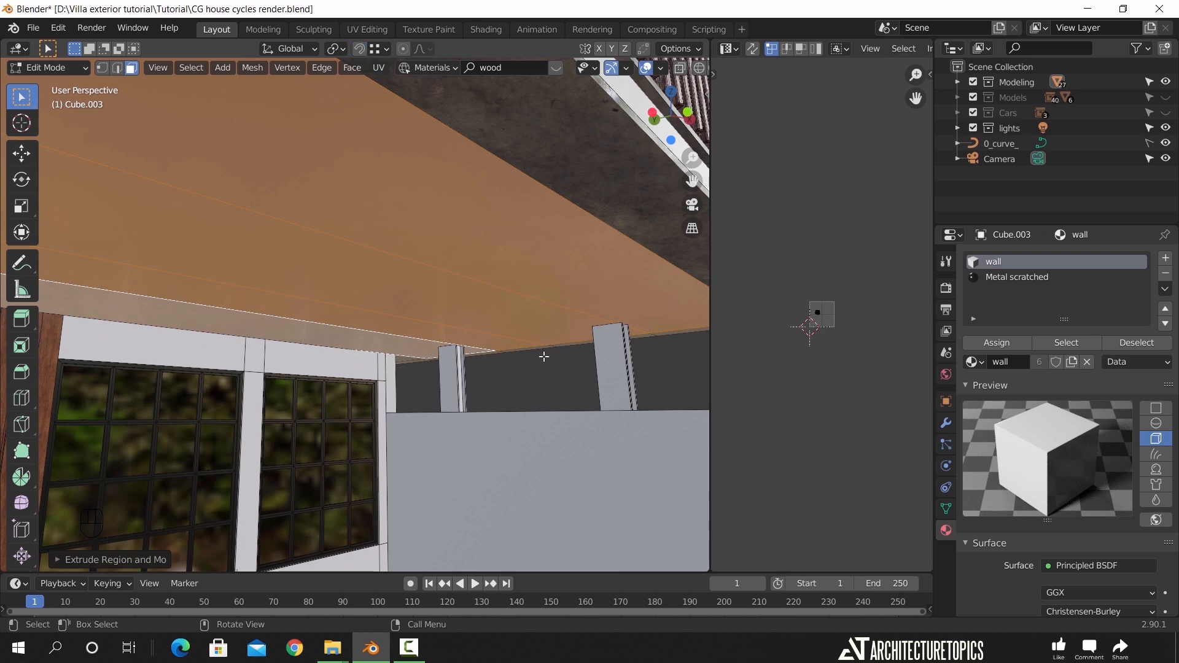
pyautogui.press('g')
pyautogui.press('z')
pyautogui.write('0.05')
pyautogui.press('KP_Enter')
pyautogui.moveTo(557, 368); pyautogui.dragTo(599, 350, button='middle')
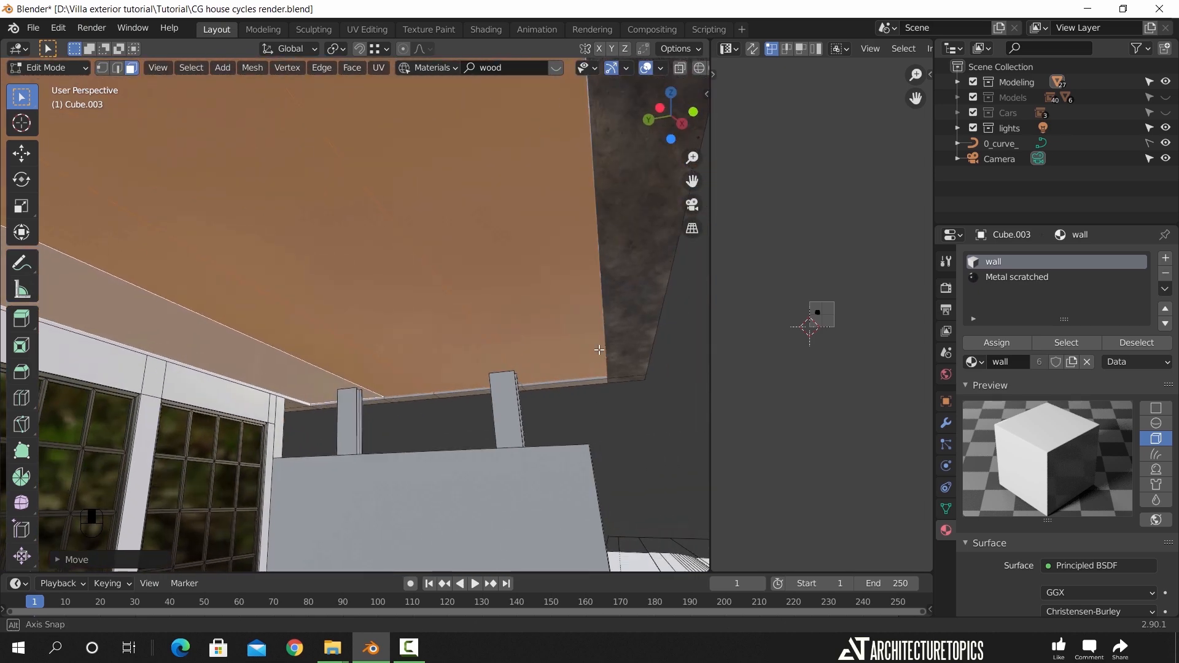
# Select the three support posts on the terrace walls and move them up along Z to meet the recessed soffit
pyautogui.press('Tab')
pyautogui.click(591, 403)
pyautogui.click(516, 397)
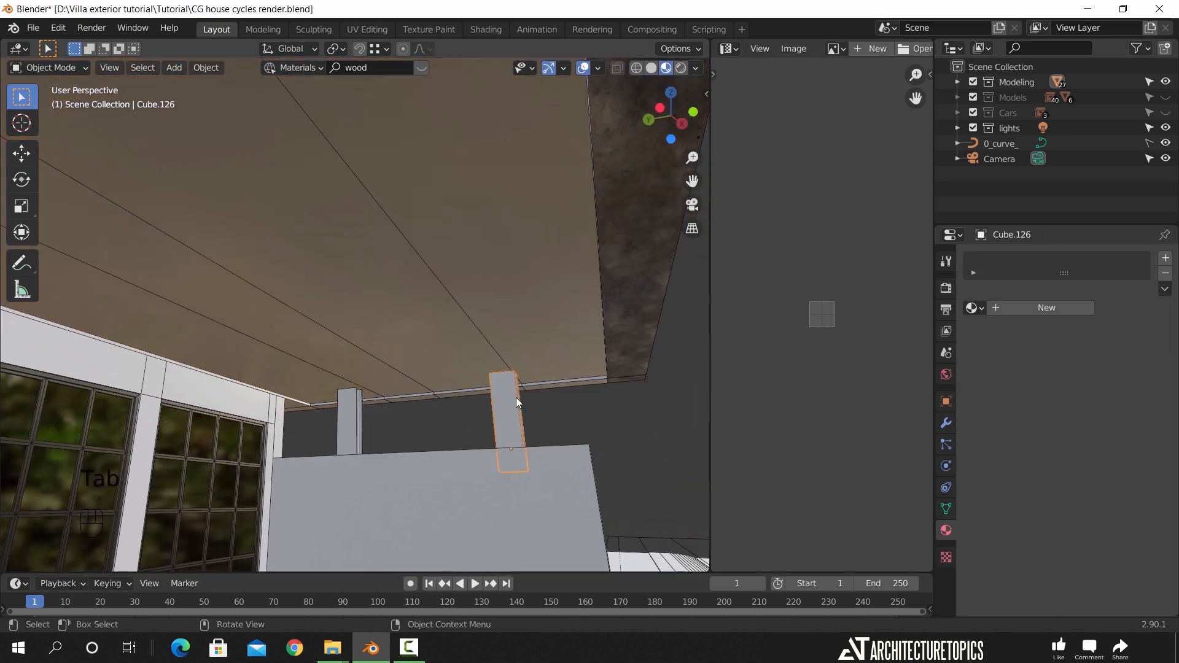
pyautogui.moveTo(516, 398); pyautogui.dragTo(485, 313, button='middle')
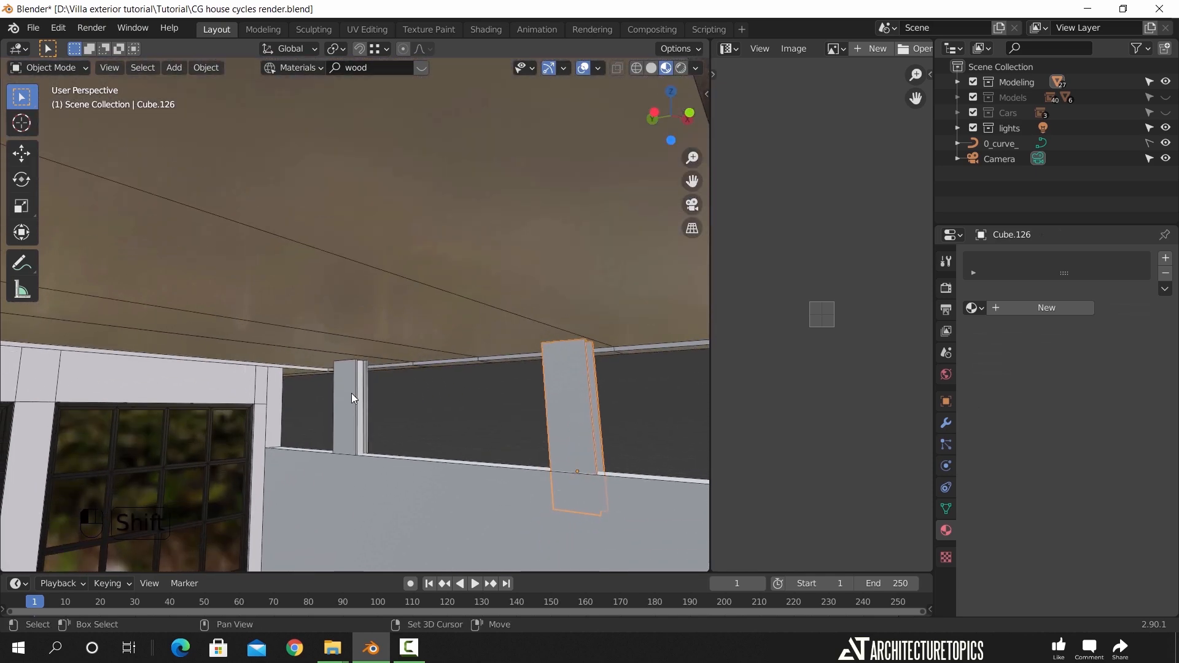
pyautogui.keyDown('shift'); pyautogui.click(351, 393); pyautogui.keyUp('shift')
pyautogui.scroll(-1, 413, 402)
pyautogui.moveTo(418, 403); pyautogui.dragTo(530, 399, button='middle')
pyautogui.scroll(-1, 529, 399)
pyautogui.keyDown('shift'); pyautogui.moveTo(143, 367); pyautogui.dragTo(519, 376, button='middle'); pyautogui.keyUp('shift')
pyautogui.keyDown('shift'); pyautogui.click(405, 371); pyautogui.keyUp('shift')
pyautogui.scroll(-1, 359, 374)
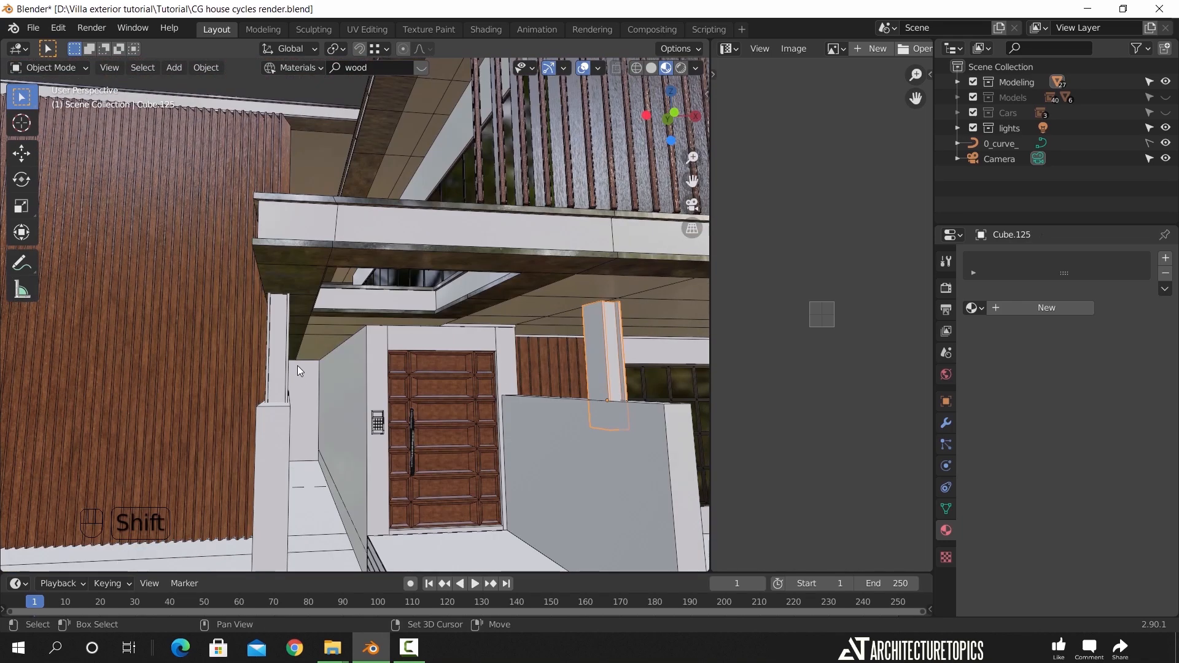
pyautogui.keyDown('shift'); pyautogui.moveTo(393, 369); pyautogui.dragTo(50, 362, button='middle'); pyautogui.keyUp('shift')
pyautogui.scroll(3, 332, 365)
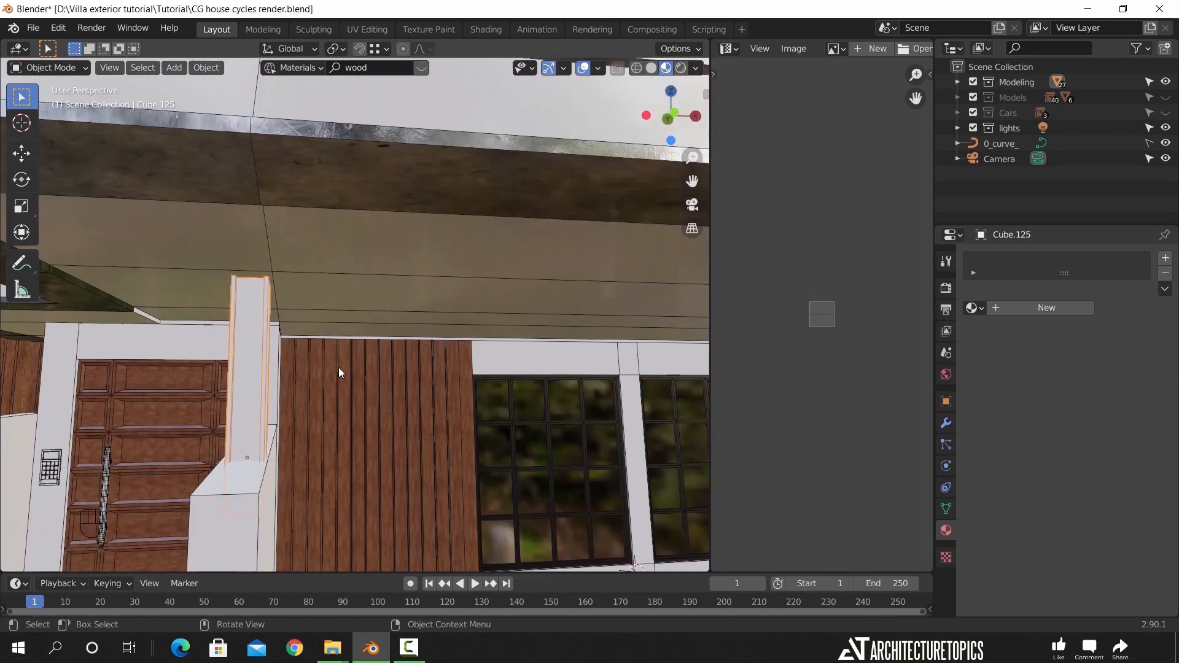
pyautogui.press('g')
pyautogui.press('z')
pyautogui.click(344, 356)
# Reopen the upper-floor volume for editing with its soffit faces selected and add a new material slot
pyautogui.keyDown('shift'); pyautogui.moveTo(379, 402); pyautogui.dragTo(271, 392, button='middle'); pyautogui.keyUp('shift')
pyautogui.press('Tab')
pyautogui.scroll(-3, 361, 387)
pyautogui.keyDown('shift'); pyautogui.moveTo(454, 390); pyautogui.dragTo(477, 354, button='middle'); pyautogui.keyUp('shift')
pyautogui.press('Tab')
pyautogui.press('Tab')
pyautogui.press('Tab')
pyautogui.click(431, 235)
pyautogui.press('Tab')
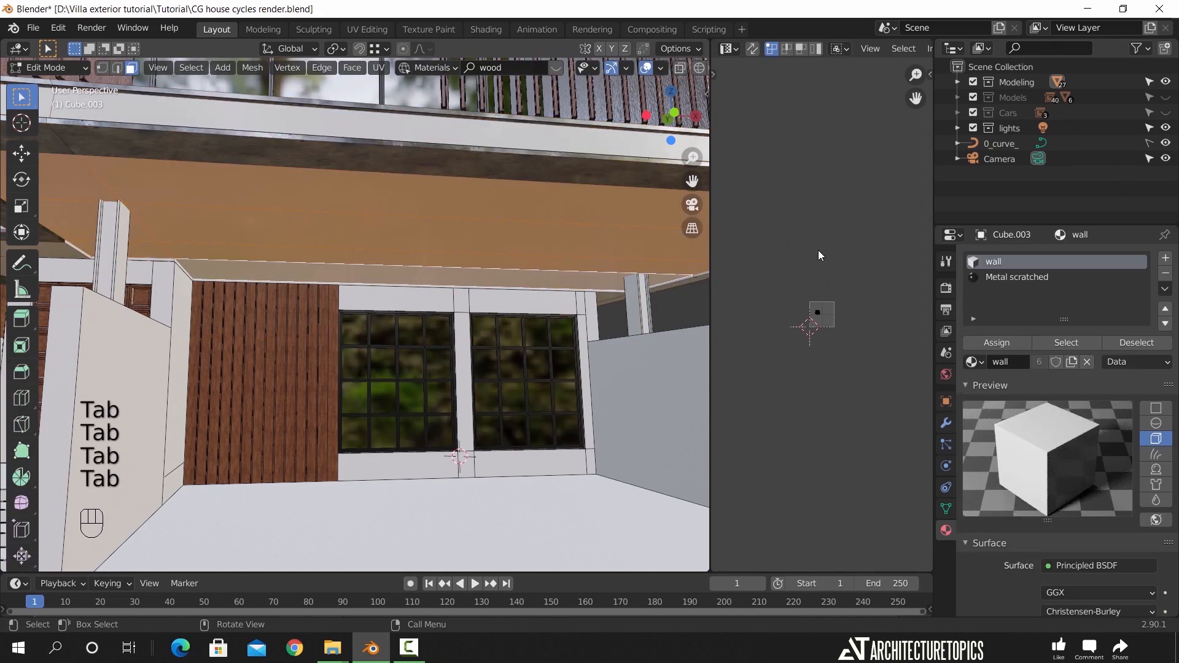
pyautogui.click(1166, 258)
# Check which material the wall slats use and assign Wood.001 to the selected soffit faces
pyautogui.moveTo(261, 344); pyautogui.dragTo(215, 342, button='middle')
pyautogui.press('Tab')
pyautogui.click(216, 343)
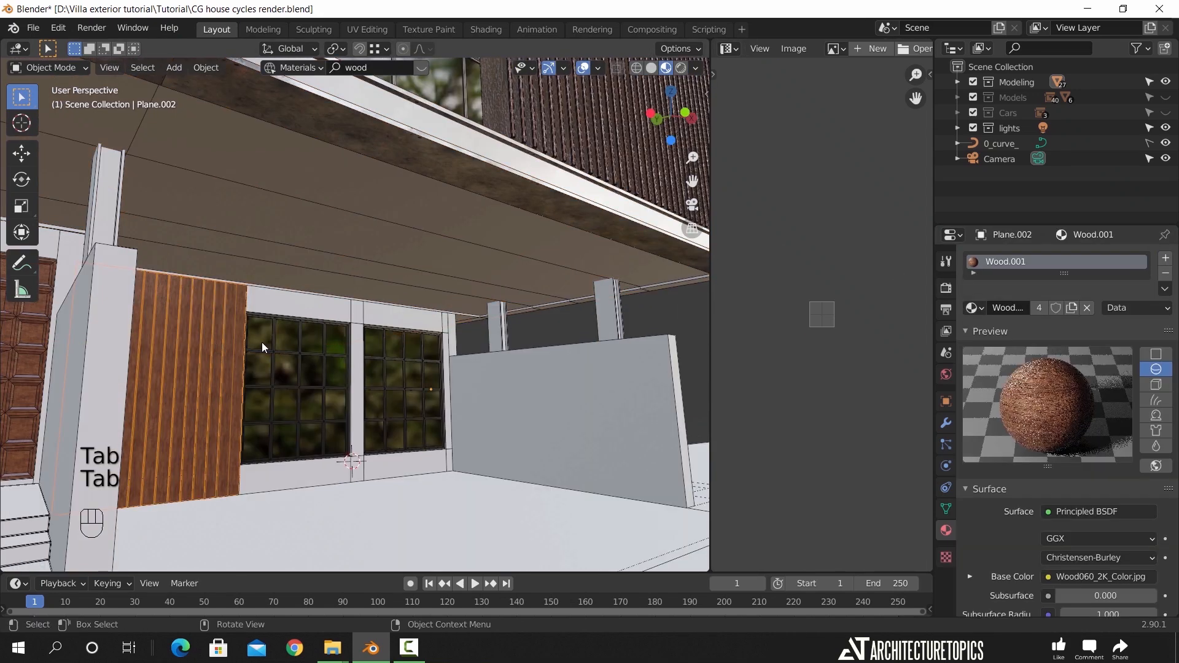
pyautogui.click(431, 257)
pyautogui.press('Tab')
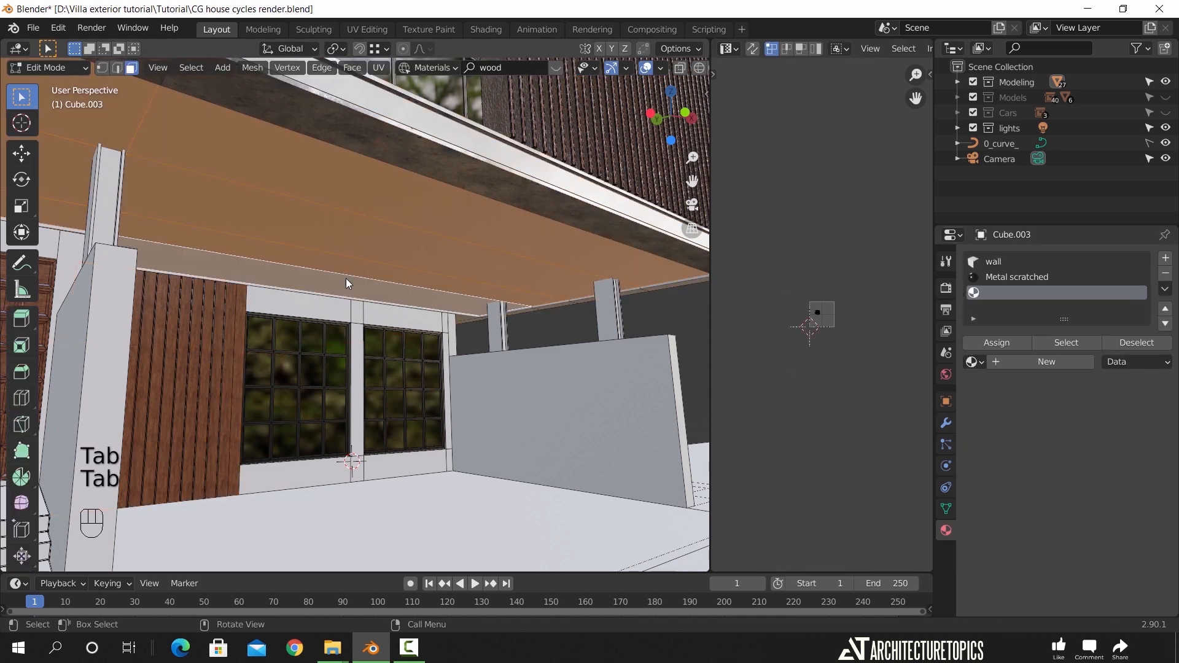
pyautogui.click(972, 362)
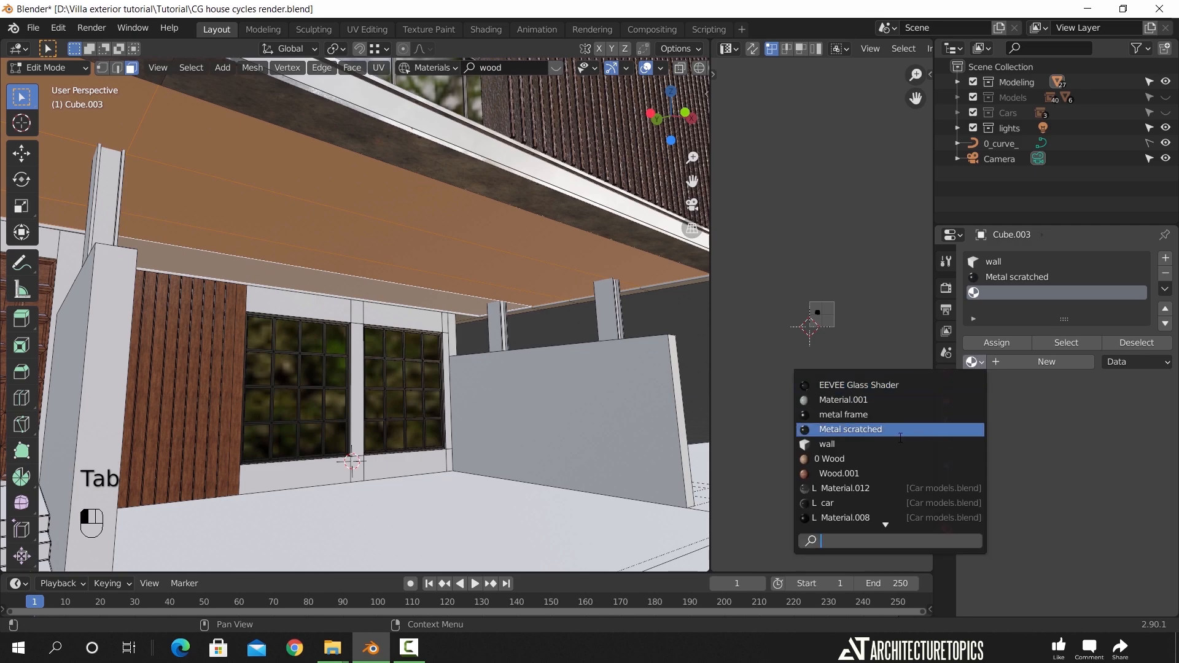
pyautogui.click(839, 473)
# Unwrap the soffit faces with Smart UV Project and scale all their UVs by 5
pyautogui.moveTo(479, 307); pyautogui.dragTo(504, 299, button='middle')
pyautogui.press('Tab')
pyautogui.press('Tab')
pyautogui.press('u')
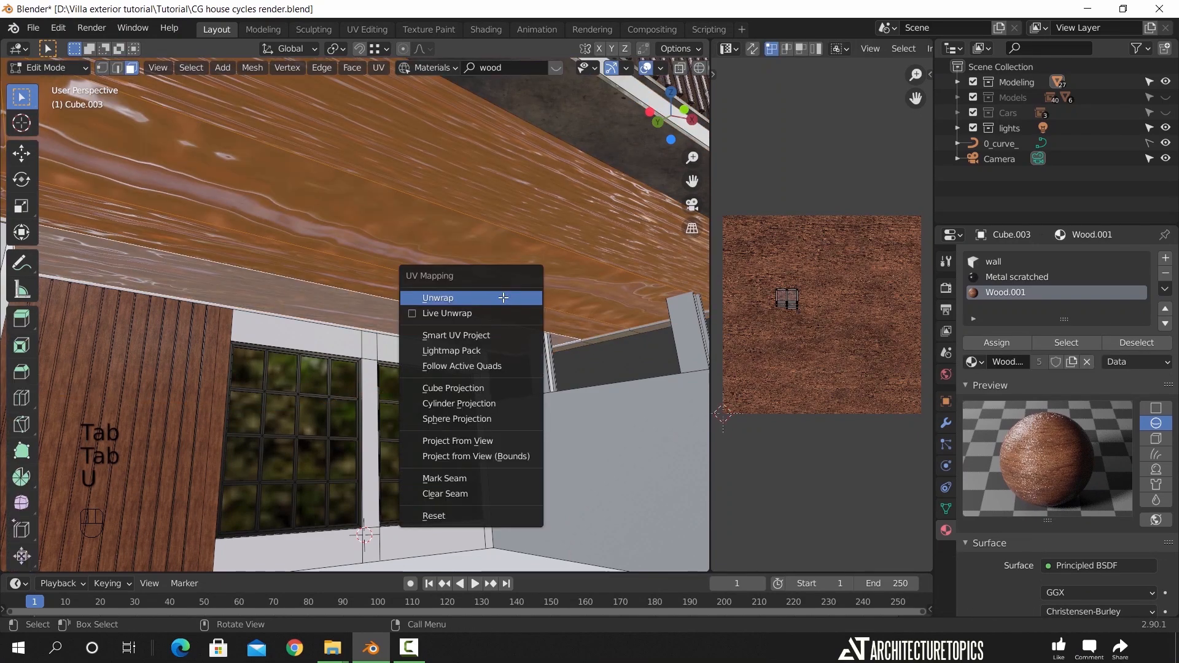
pyautogui.click(501, 335)
pyautogui.click(521, 457)
pyautogui.moveTo(554, 291); pyautogui.dragTo(516, 288, button='middle')
pyautogui.press('a')
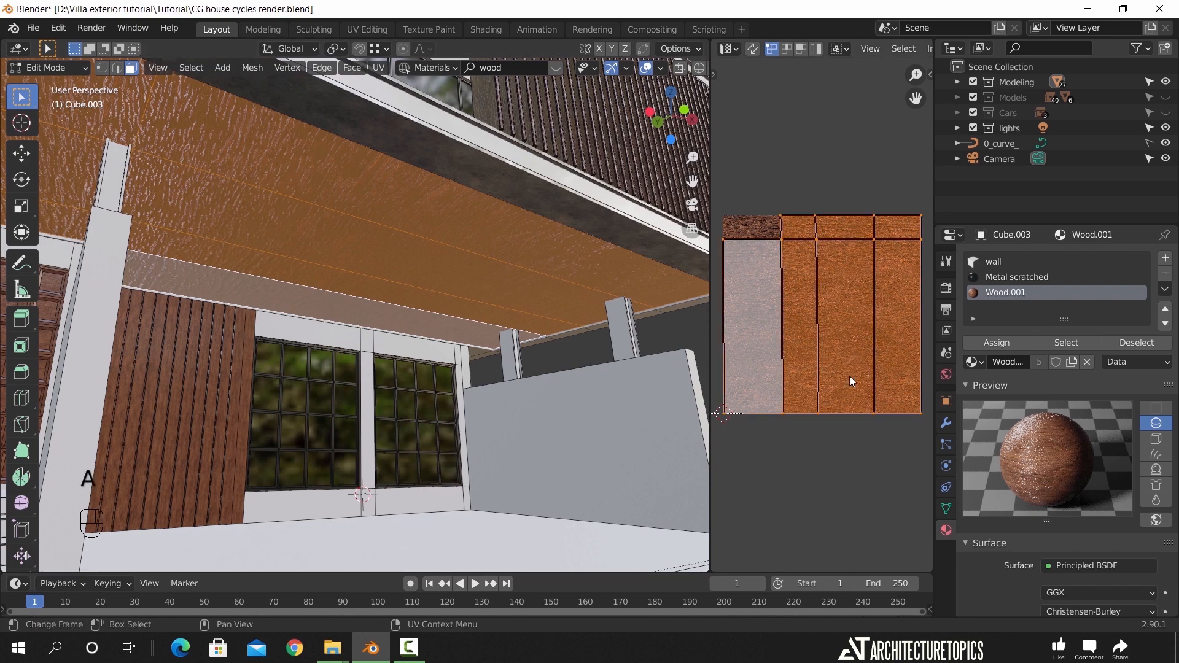
pyautogui.press('s')
pyautogui.press('KP_5')
pyautogui.click(857, 400)
# Inspect the soffit's wood grain up close and scale its UVs by a further factor of 2
pyautogui.press('Tab')
pyautogui.moveTo(351, 252); pyautogui.dragTo(378, 234, button='middle')
pyautogui.scroll(-3, 380, 239)
pyautogui.keyDown('shift'); pyautogui.moveTo(381, 241); pyautogui.dragTo(413, 290, button='middle'); pyautogui.keyUp('shift')
pyautogui.moveTo(413, 290); pyautogui.dragTo(519, 334, button='middle')
pyautogui.scroll(3, 488, 268)
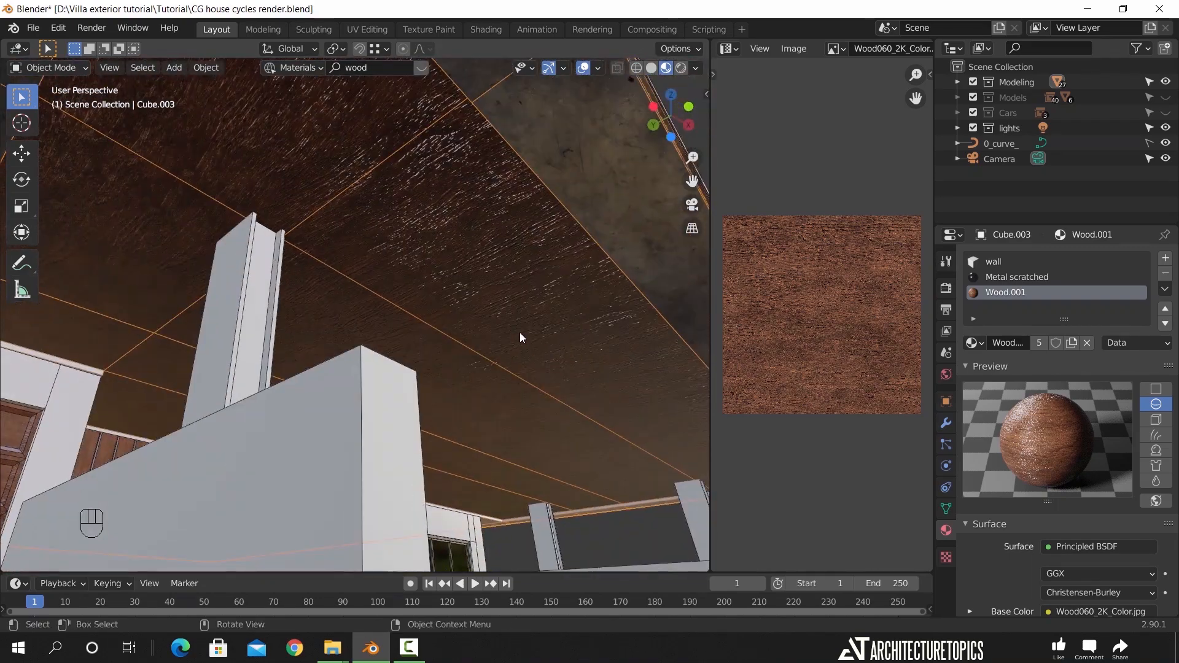
pyautogui.press('Tab')
pyautogui.press('s')
pyautogui.press('KP_2')
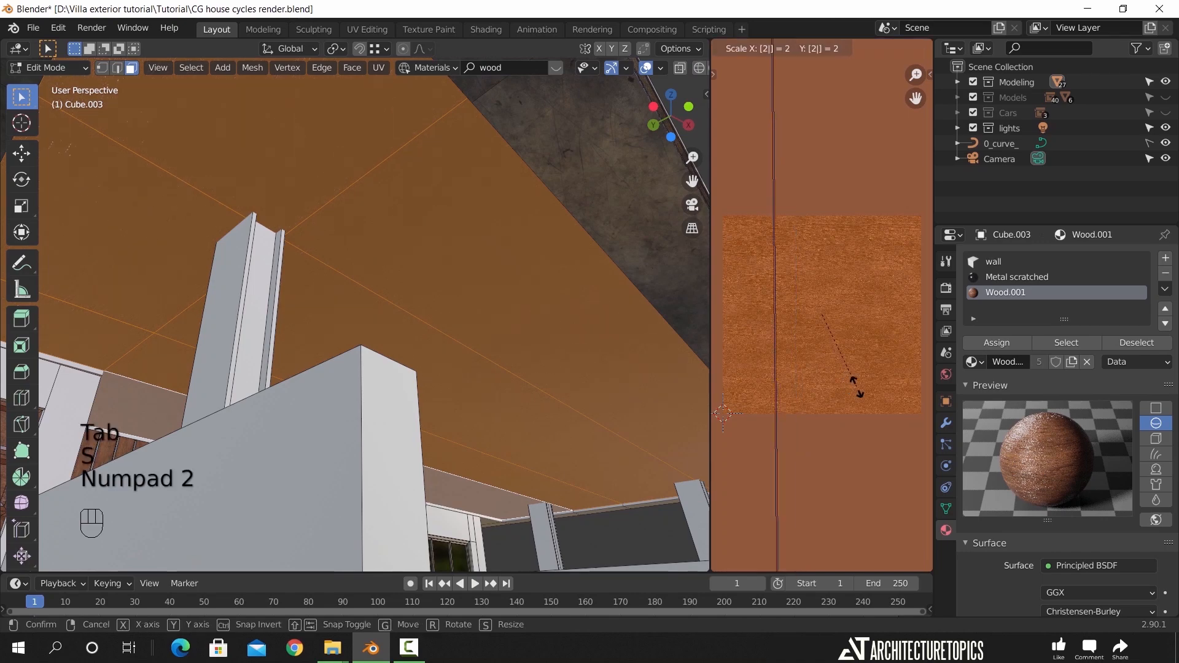
pyautogui.click(797, 386)
pyautogui.press('Tab')
pyautogui.moveTo(529, 333); pyautogui.dragTo(651, 373, button='middle')
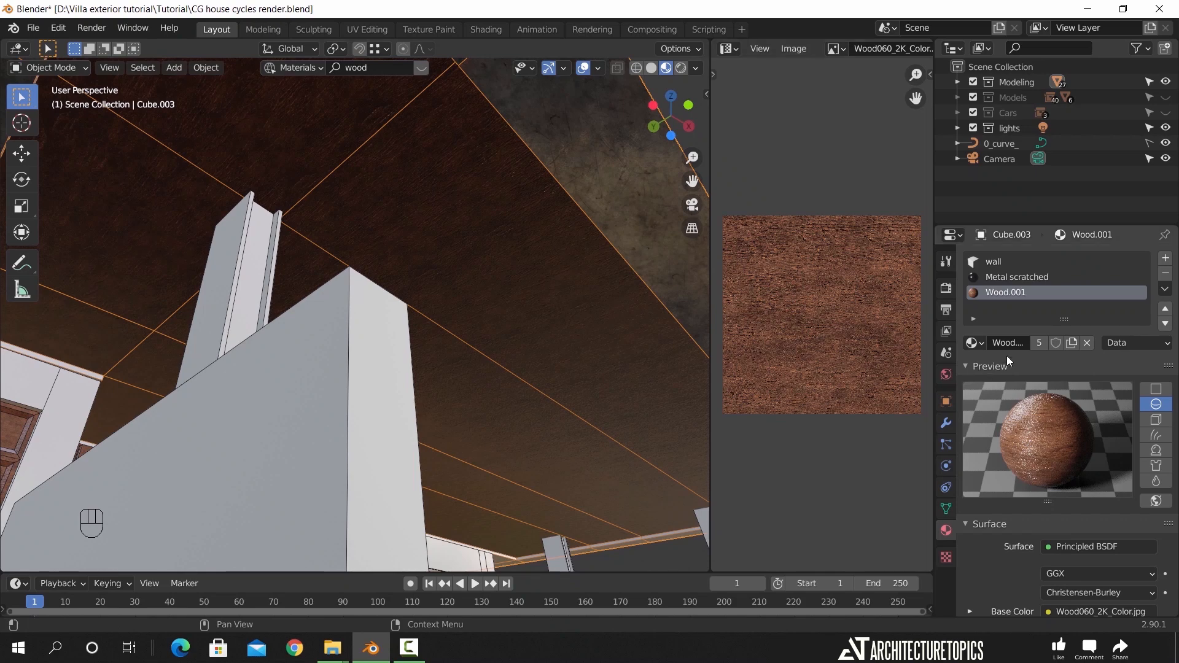
# Make the soffit's wood material a single-user copy and set its roughness to 0.15
pyautogui.click(1040, 343)
pyautogui.scroll(-8, 1029, 371)
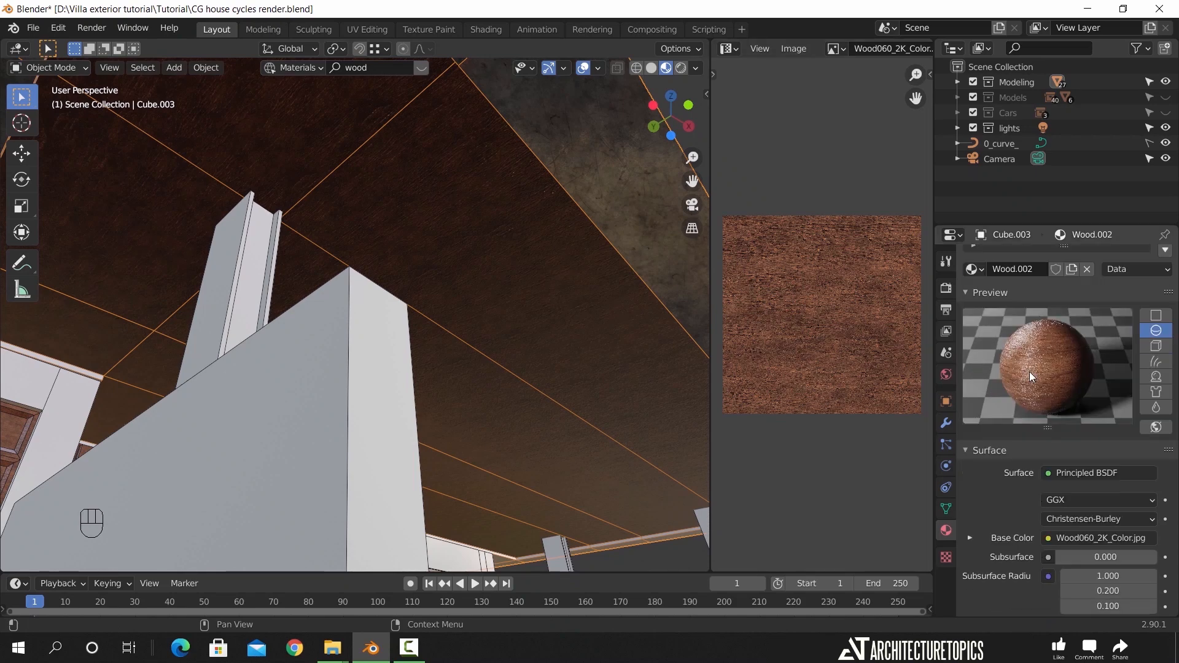
pyautogui.scroll(-3, 1030, 371)
pyautogui.click(1085, 506)
pyautogui.write('0.15')
pyautogui.press('Return')
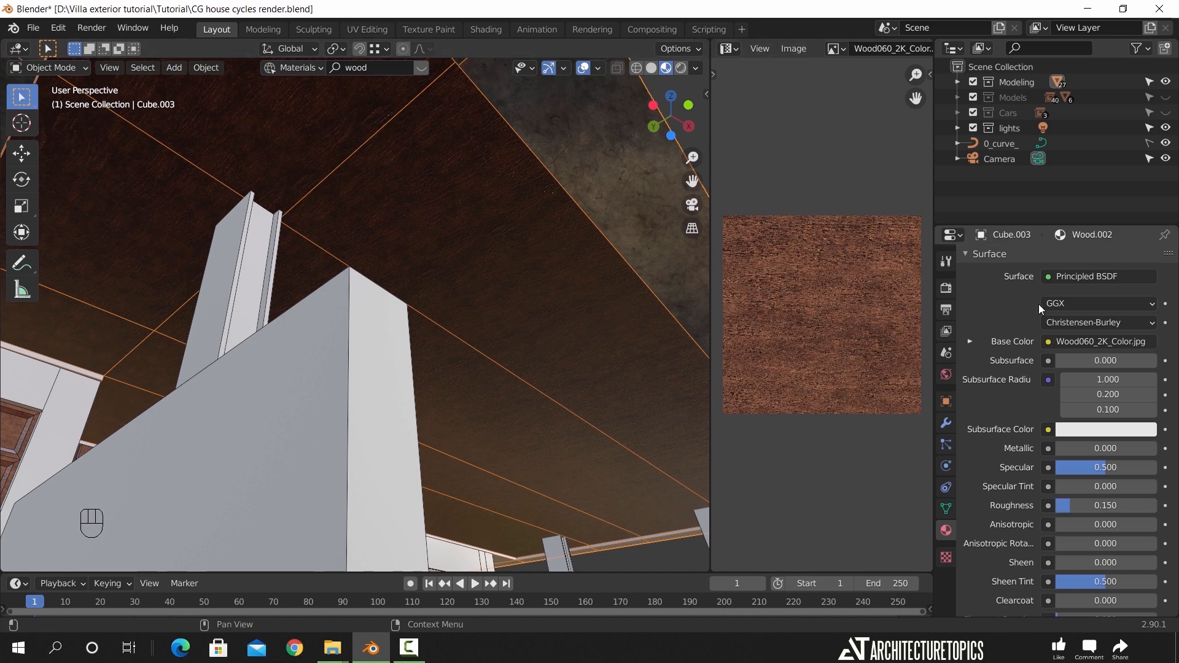
# Switch the wood material's preview to a cube and check the soffit's finish above the terrace
pyautogui.scroll(8, 1038, 304)
pyautogui.click(1154, 346)
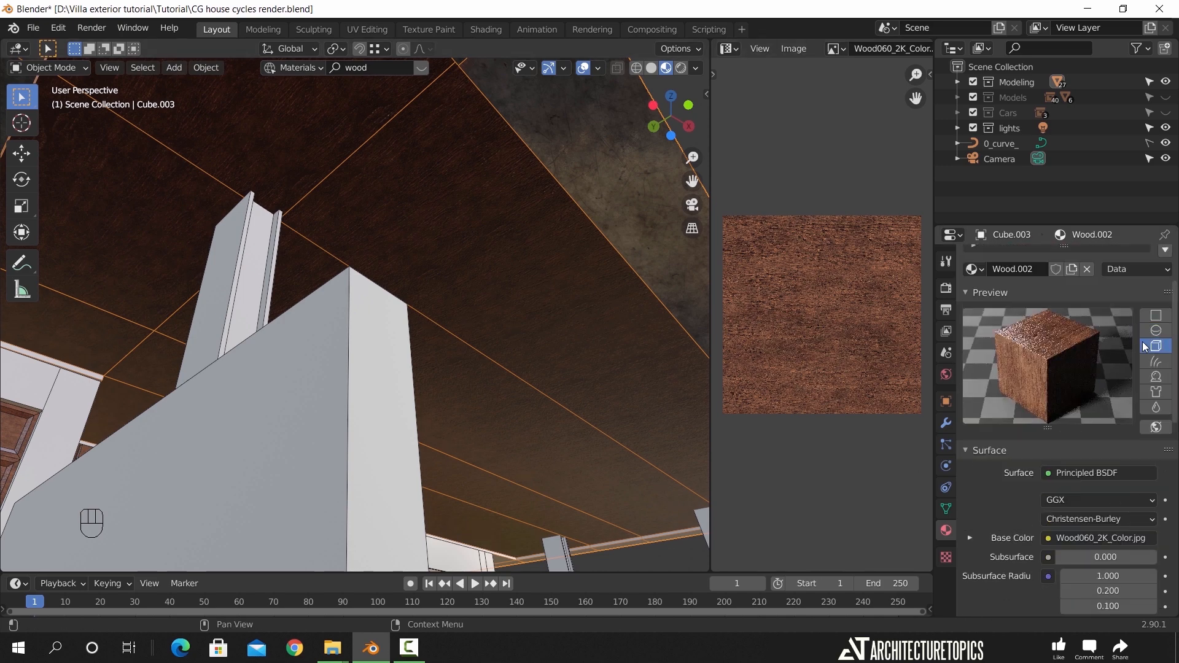
pyautogui.moveTo(666, 326); pyautogui.dragTo(467, 332, button='middle')
pyautogui.scroll(-2, 479, 318)
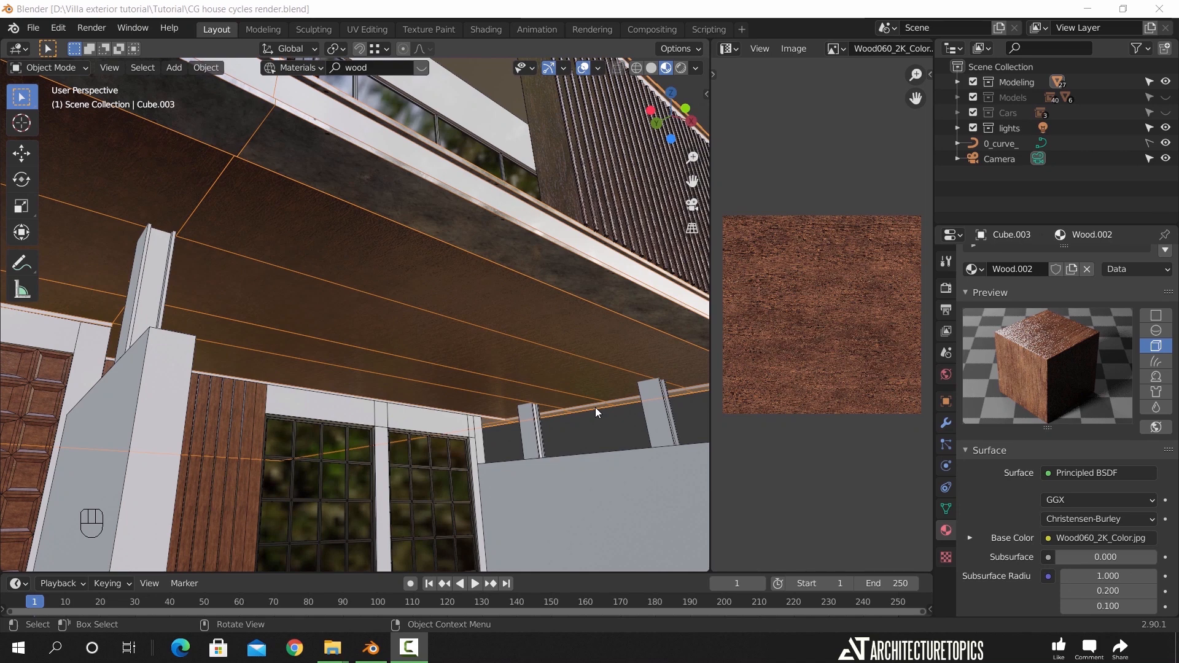
pyautogui.moveTo(518, 330); pyautogui.dragTo(505, 338, button='middle')
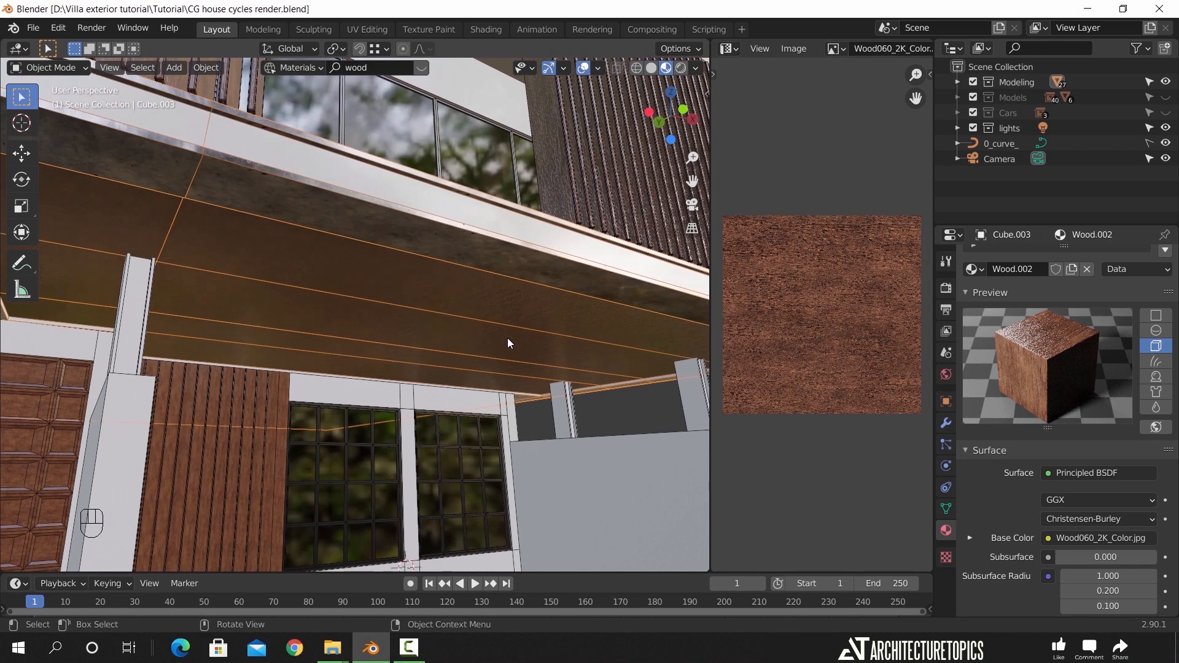
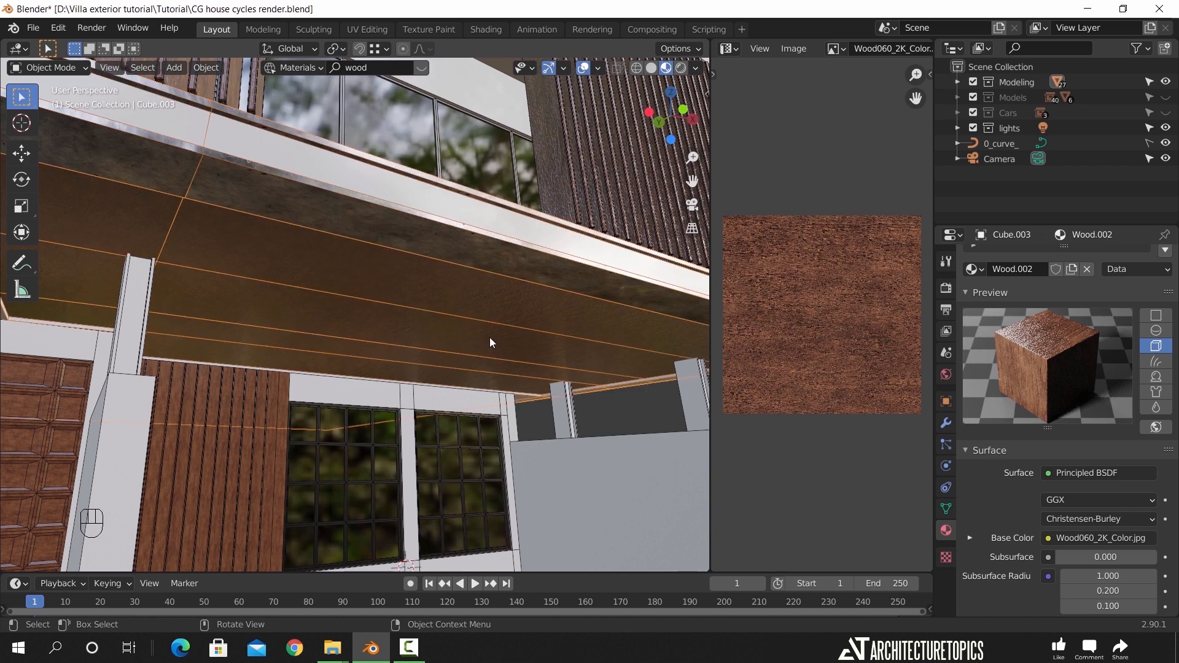
# Separate the selected soffit faces from the terrace slab into their own object and select that object
pyautogui.press('Tab')
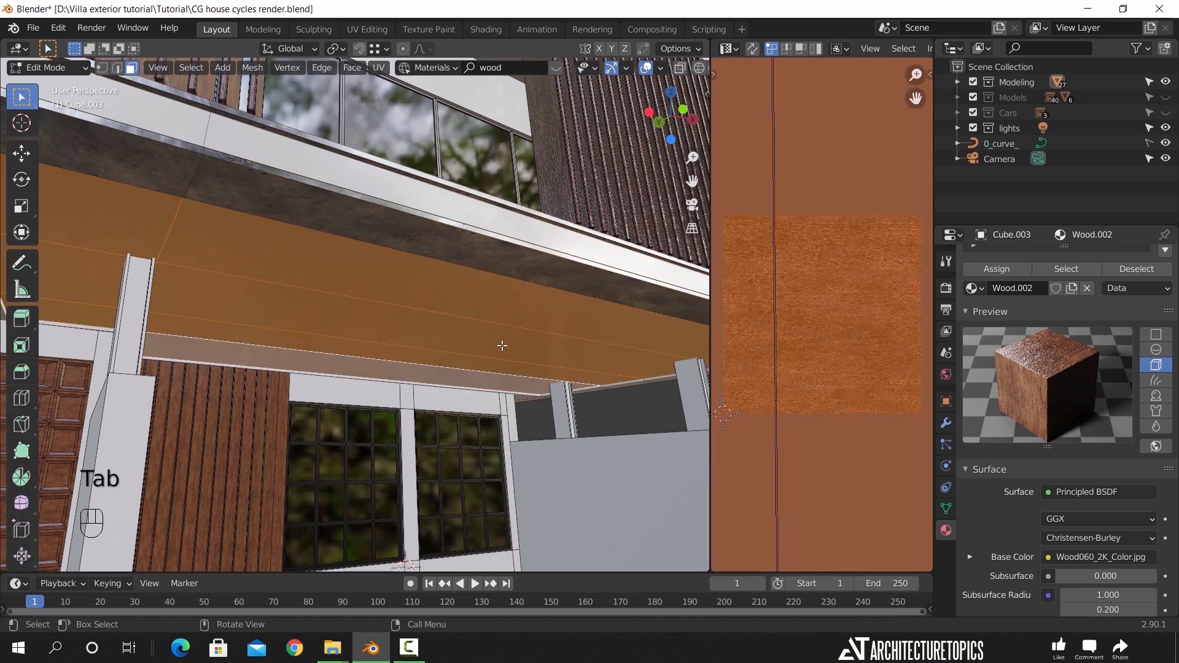
pyautogui.press('p')
pyautogui.click(502, 346)
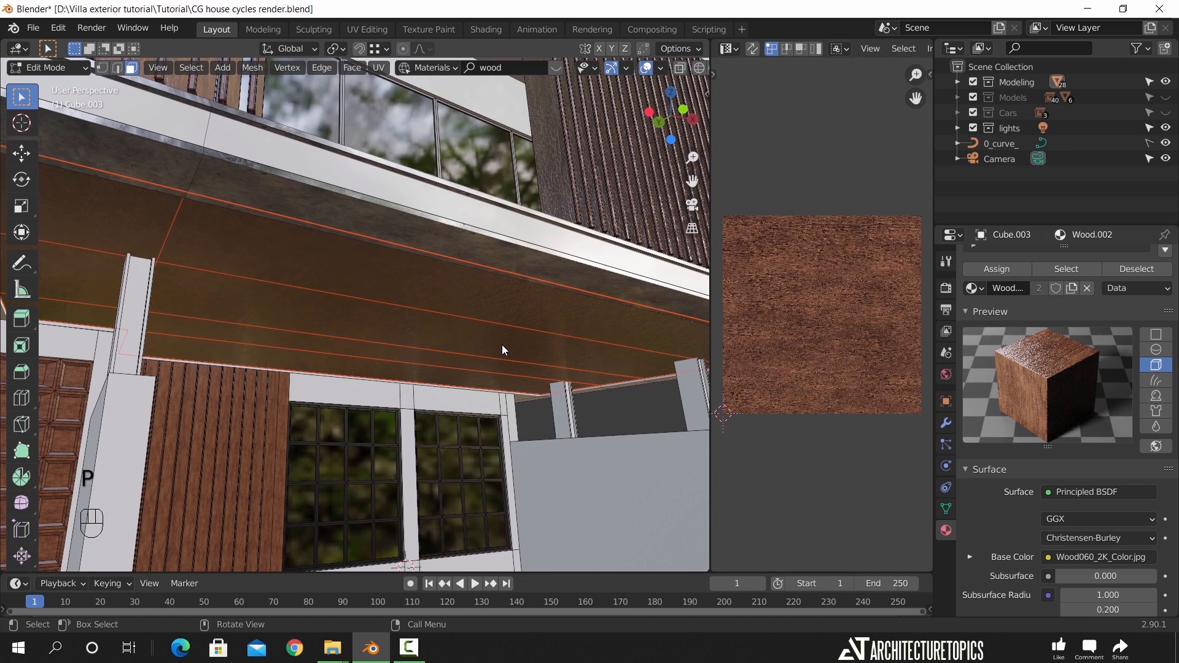
pyautogui.press('Tab')
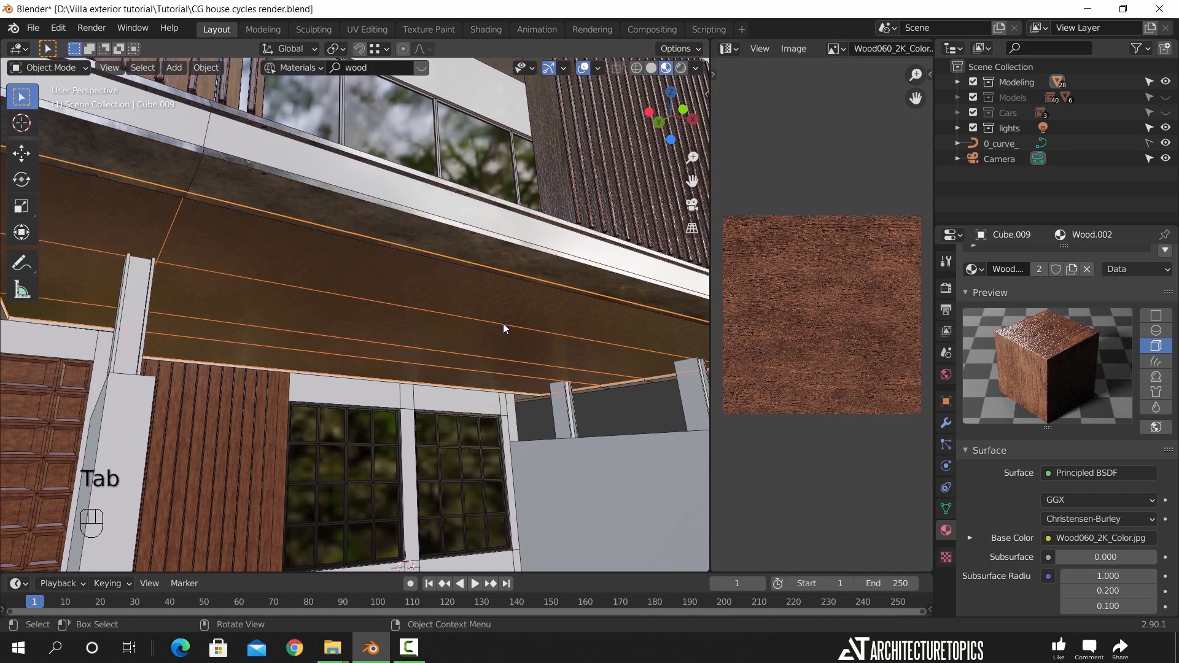
pyautogui.press('g')
pyautogui.rightClick(515, 354)
# Add evenly spaced loop cuts across the separated wooden soffit
pyautogui.moveTo(558, 351); pyautogui.dragTo(452, 340, button='middle')
pyautogui.press('Tab')
pyautogui.hotkey('ctrl', 'r')
pyautogui.scroll(1, 553, 294)
pyautogui.click(554, 298)
pyautogui.click(555, 308)
# Bevel the soffit's new loop cuts into narrow strips running across the ceiling
pyautogui.keyDown('shift'); pyautogui.moveTo(555, 311); pyautogui.dragTo(466, 284, button='middle'); pyautogui.keyUp('shift')
pyautogui.hotkey('ctrl', 'b')
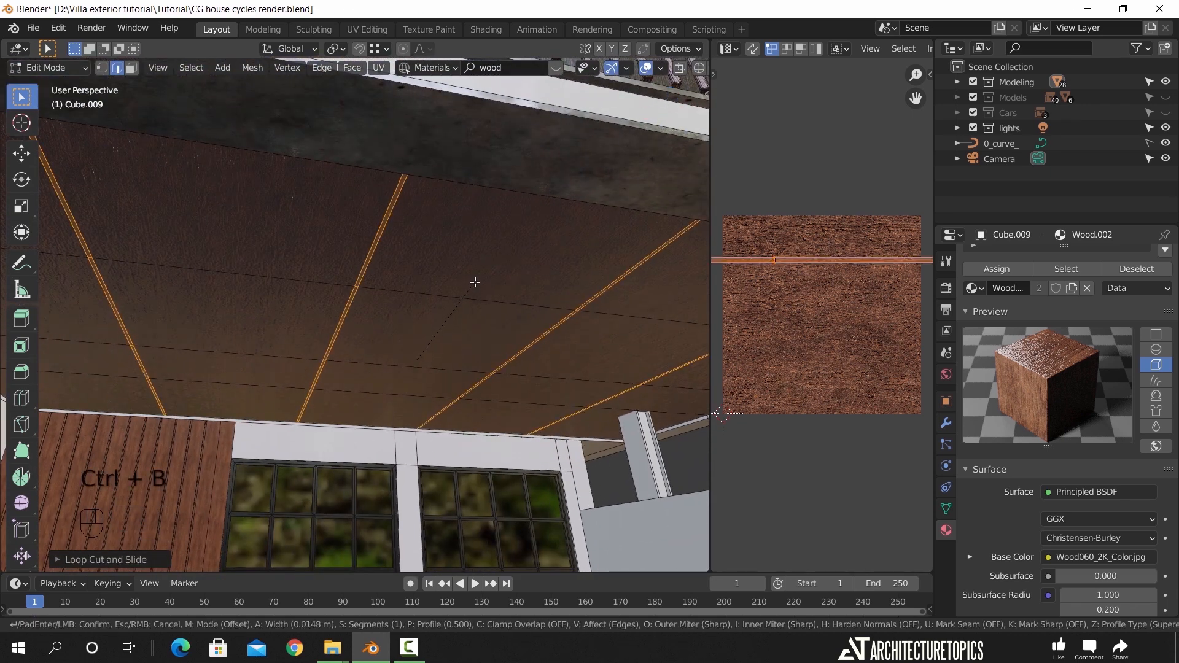
pyautogui.click(532, 289)
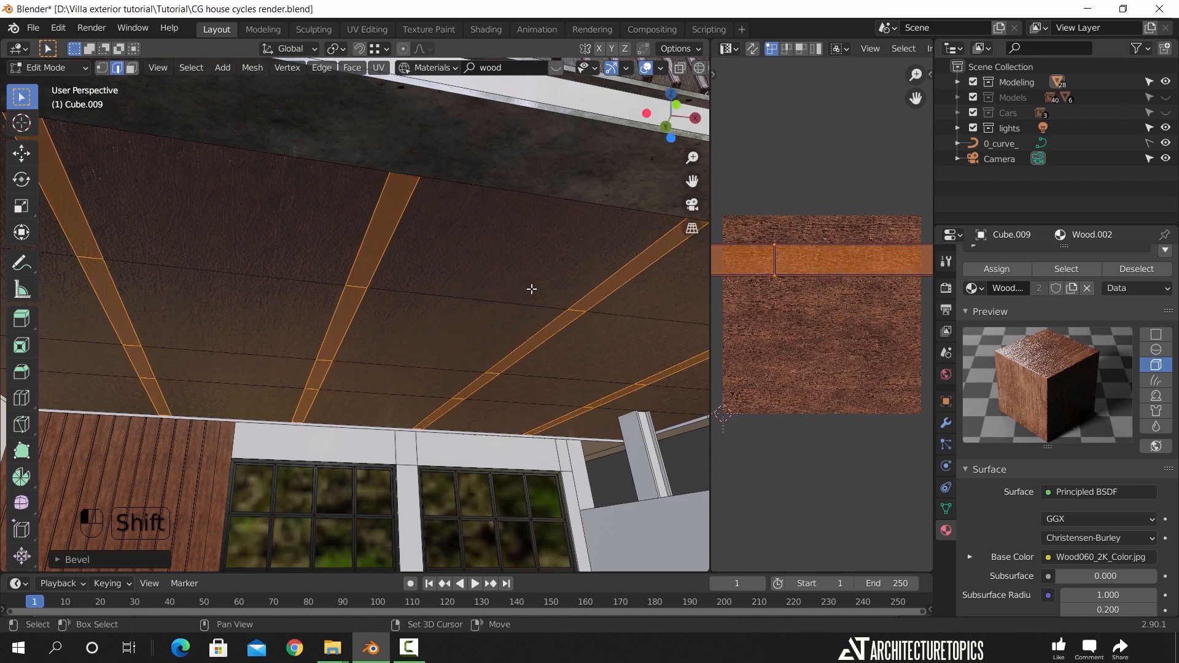
# Add two edge loops across the wood ceiling, one near the concrete outer edge and one near the house wall
pyautogui.moveTo(442, 305)
pyautogui.mouseDown(button='middle')
pyautogui.moveTo(411, 316)
pyautogui.moveTo(436, 301)
pyautogui.moveTo(436, 315)
pyautogui.mouseUp(button='middle')
pyautogui.hotkey('ctrl', 'r')
pyautogui.click(438, 271)
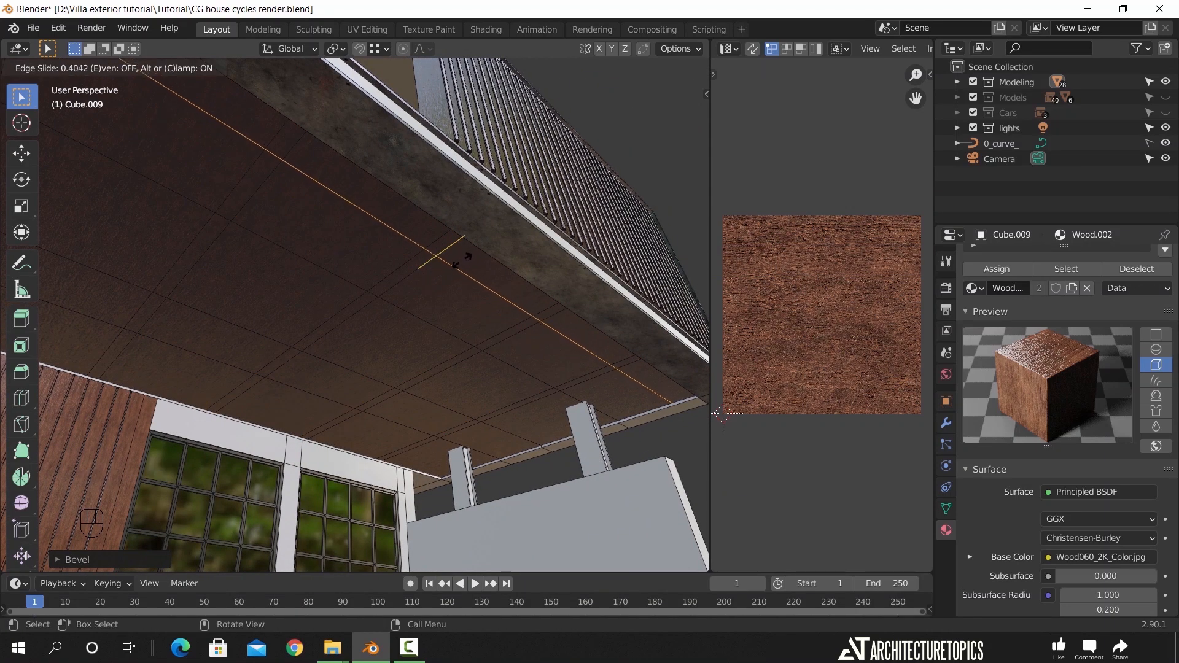
pyautogui.click(462, 260)
pyautogui.hotkey('ctrl', 'r')
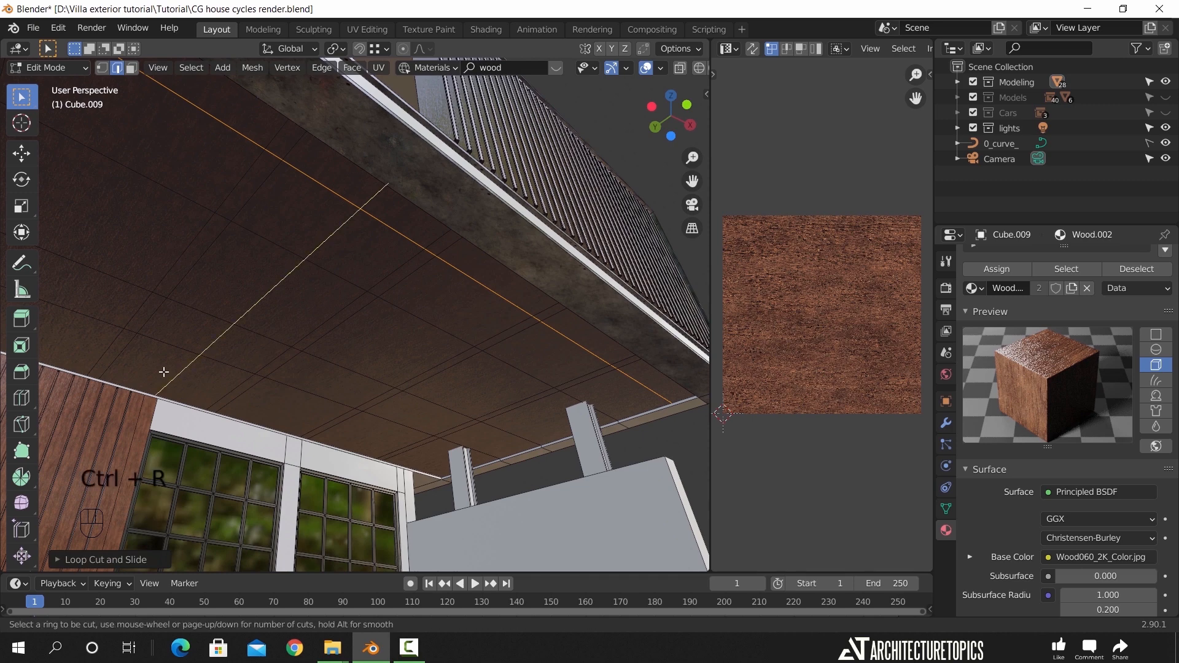
pyautogui.click(126, 356)
pyautogui.click(120, 366)
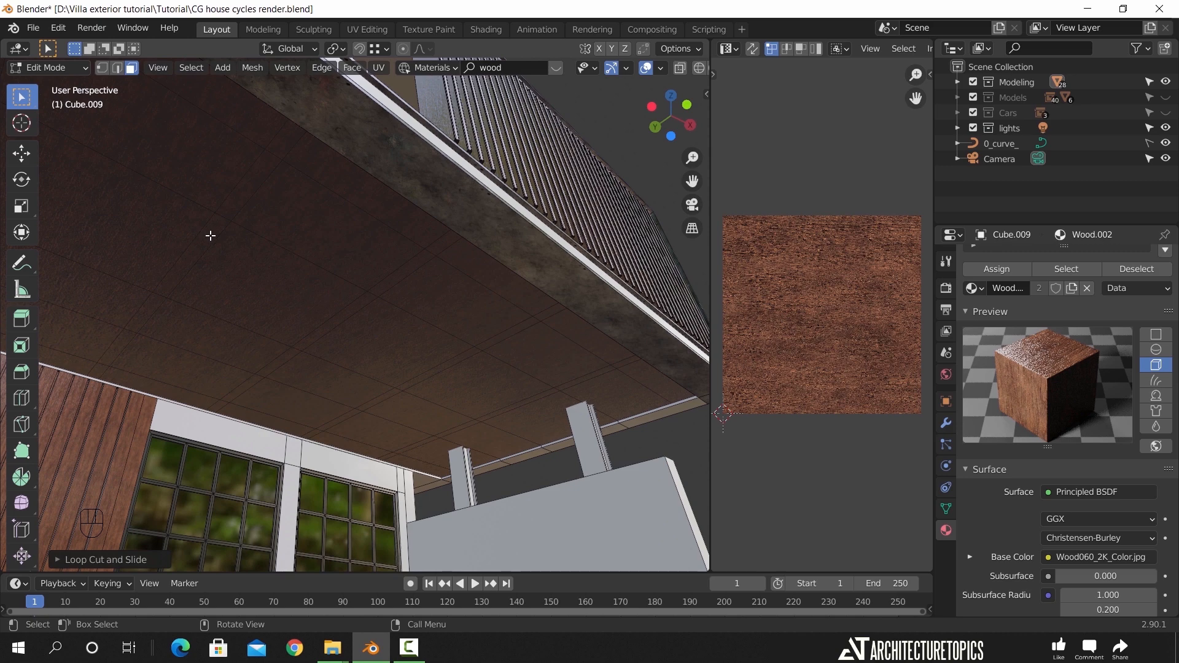
# Select the faces of the four narrow ceiling strips between the end loops and extrude them 0.05 m along Z
pyautogui.click(252, 184)
pyautogui.keyDown('ctrl'); pyautogui.click(125, 339); pyautogui.keyUp('ctrl')
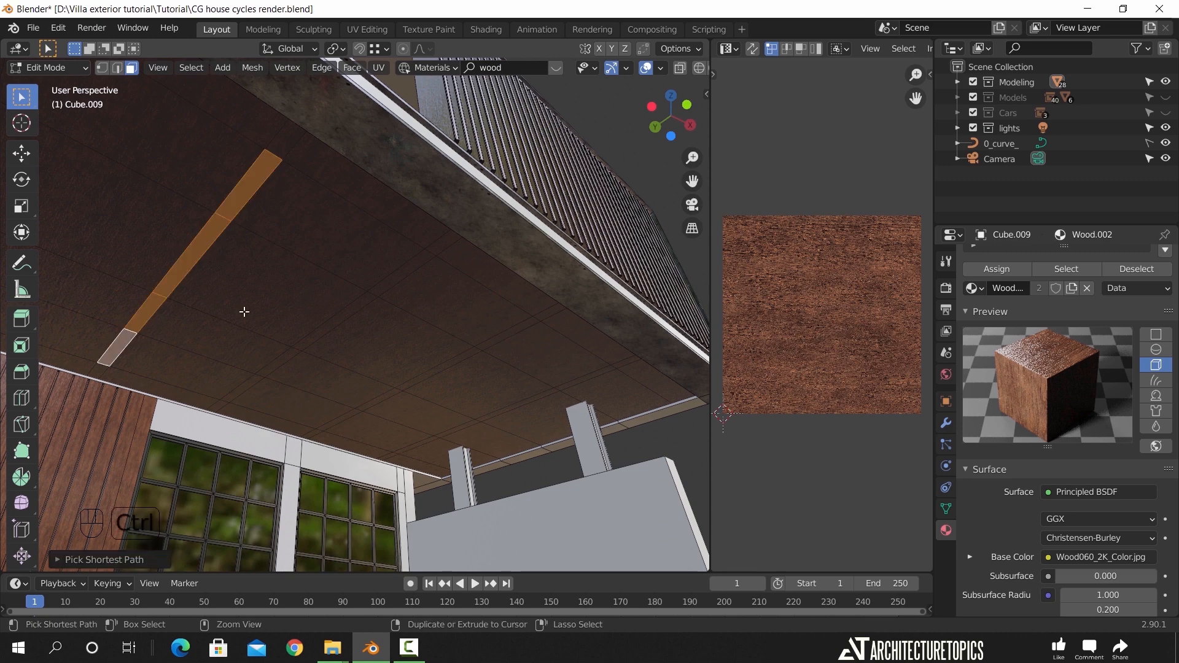
pyautogui.keyDown('shift'); pyautogui.click(413, 267); pyautogui.keyUp('shift')
pyautogui.keyDown('ctrl'); pyautogui.click(238, 388); pyautogui.keyUp('ctrl')
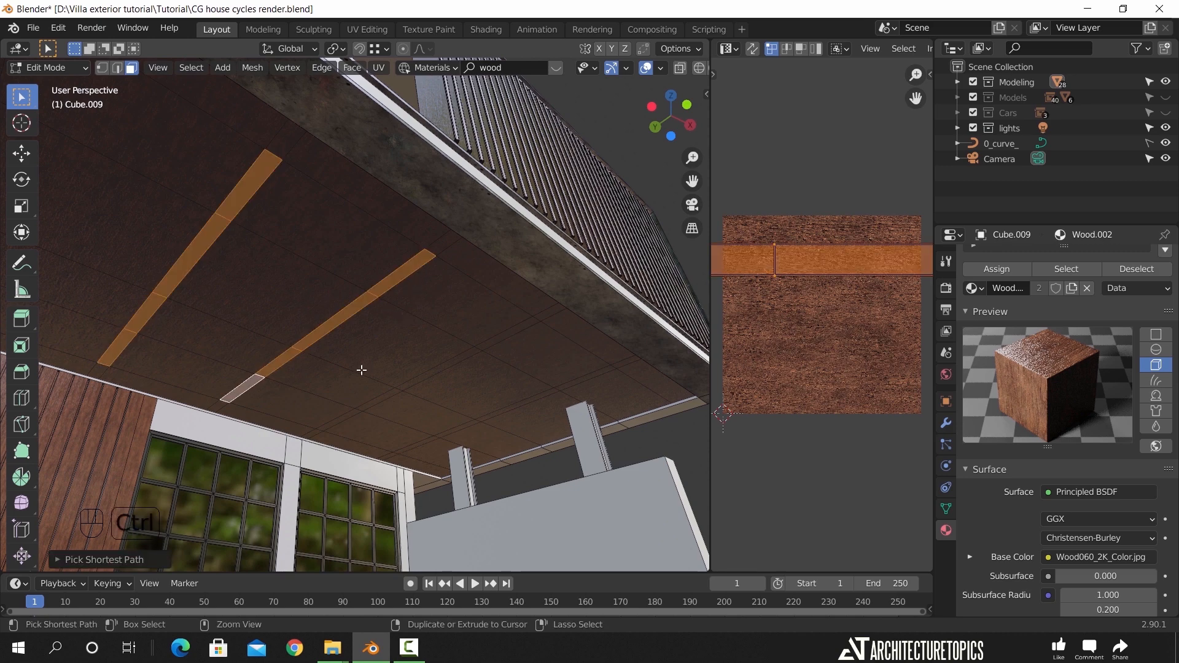
pyautogui.keyDown('shift'); pyautogui.click(513, 335); pyautogui.keyUp('shift')
pyautogui.keyDown('ctrl'); pyautogui.click(338, 421); pyautogui.keyUp('ctrl')
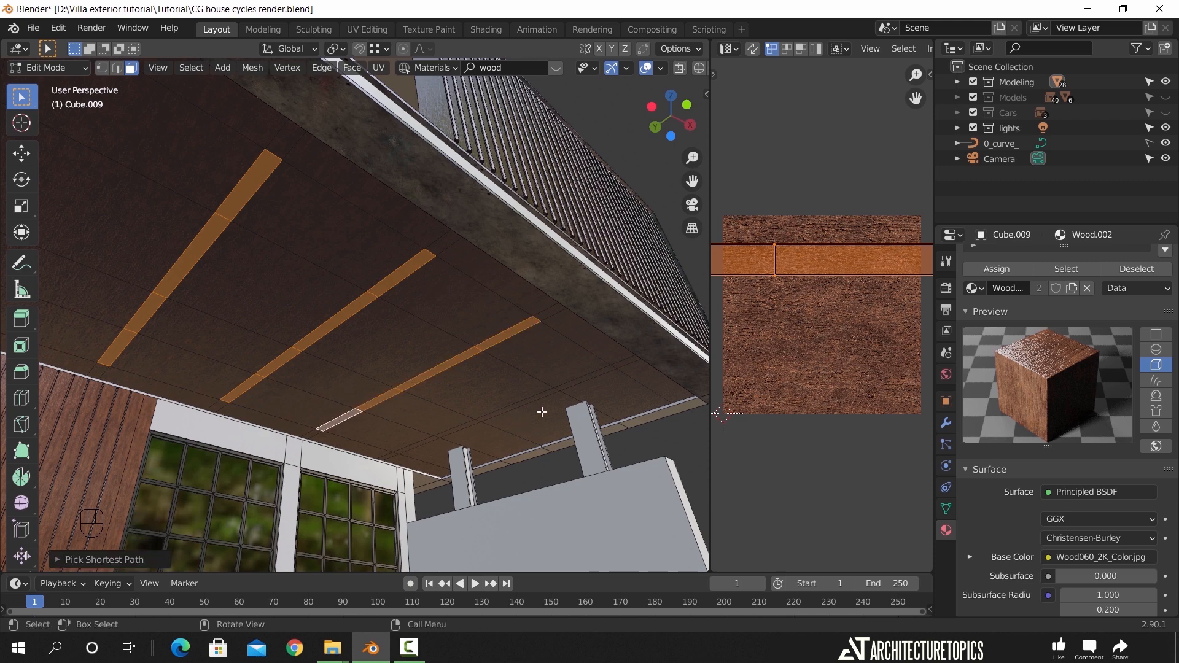
pyautogui.keyDown('shift'); pyautogui.click(564, 388); pyautogui.keyUp('shift')
pyautogui.keyDown('ctrl'); pyautogui.click(417, 448); pyautogui.keyUp('ctrl')
pyautogui.moveTo(418, 447); pyautogui.dragTo(521, 413, button='middle')
pyautogui.press('e')
pyautogui.write('z')
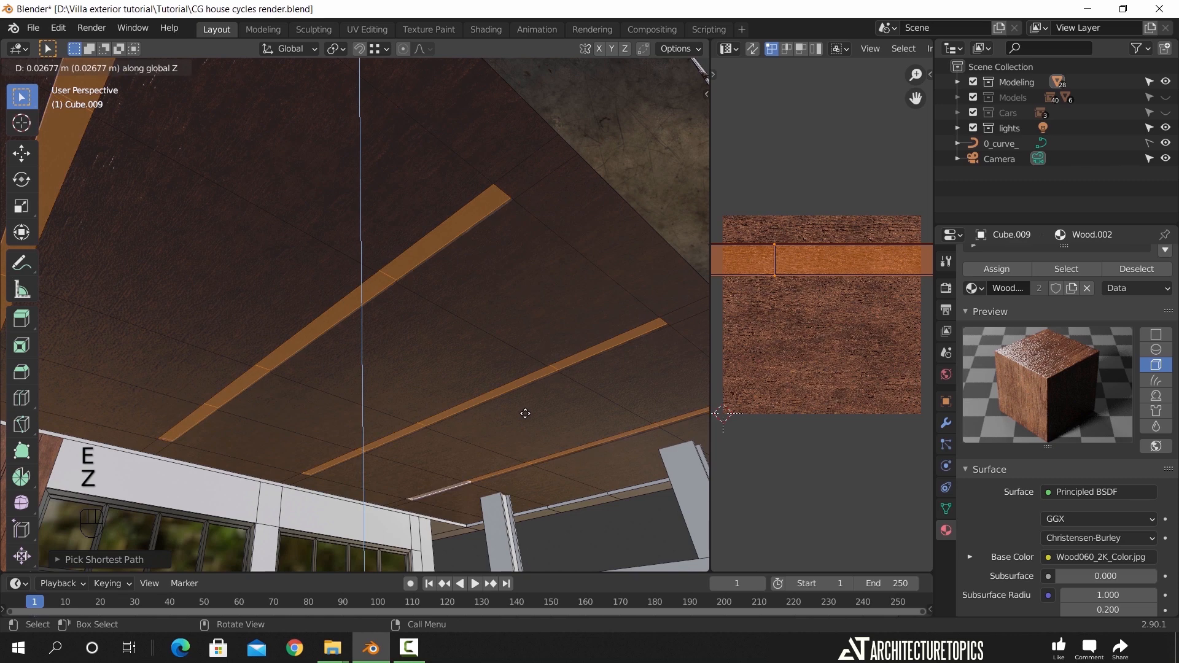
pyautogui.write('0.05')
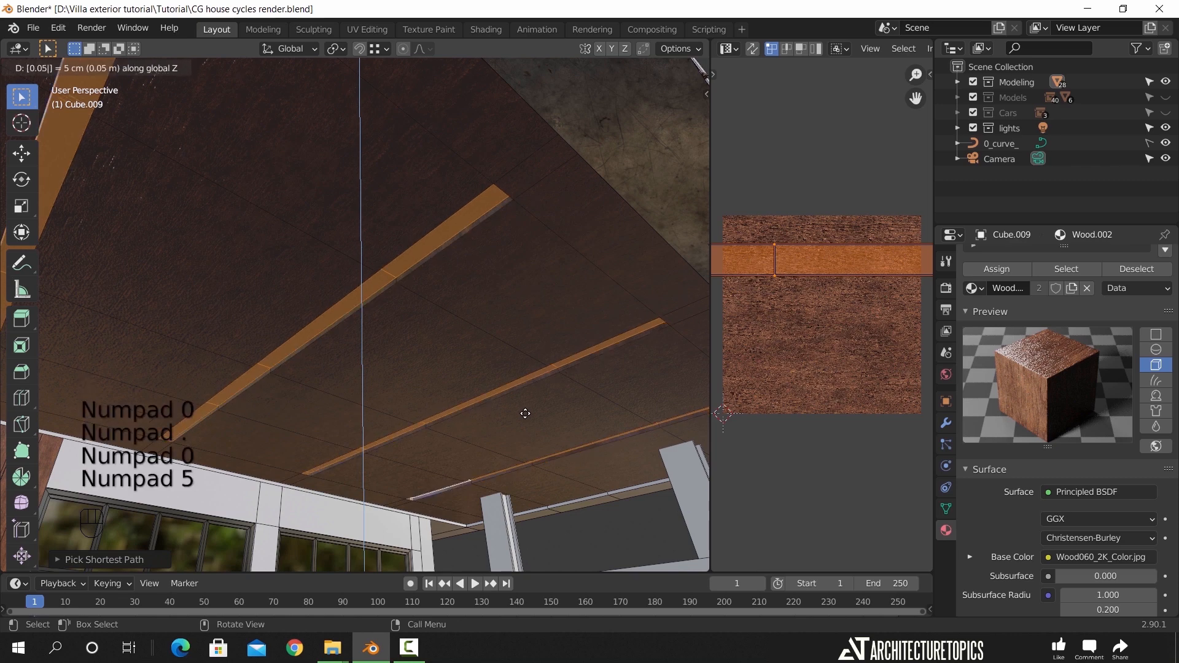
pyautogui.press('Return')
# Grow the selection to include the side faces of the grooves and assign the Metal scratched material to them
pyautogui.moveTo(532, 255)
pyautogui.mouseDown(button='middle')
pyautogui.moveTo(582, 284)
pyautogui.moveTo(529, 276)
pyautogui.moveTo(549, 264)
pyautogui.mouseUp(button='middle')
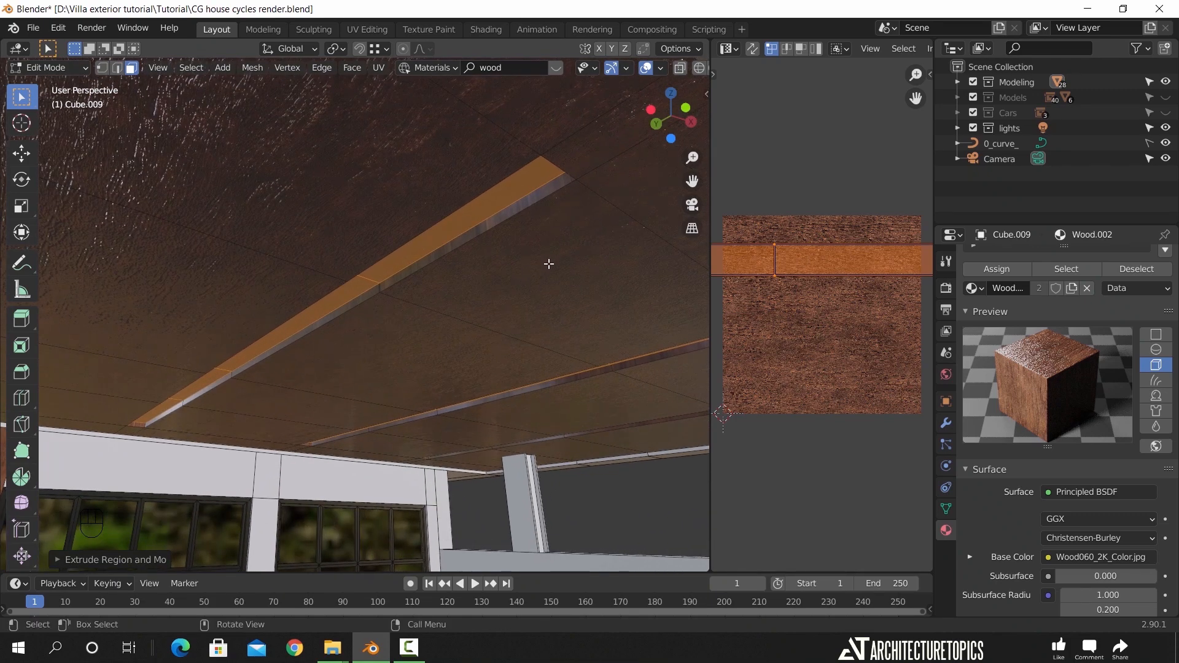
pyautogui.press('ctrl+KP_Add')
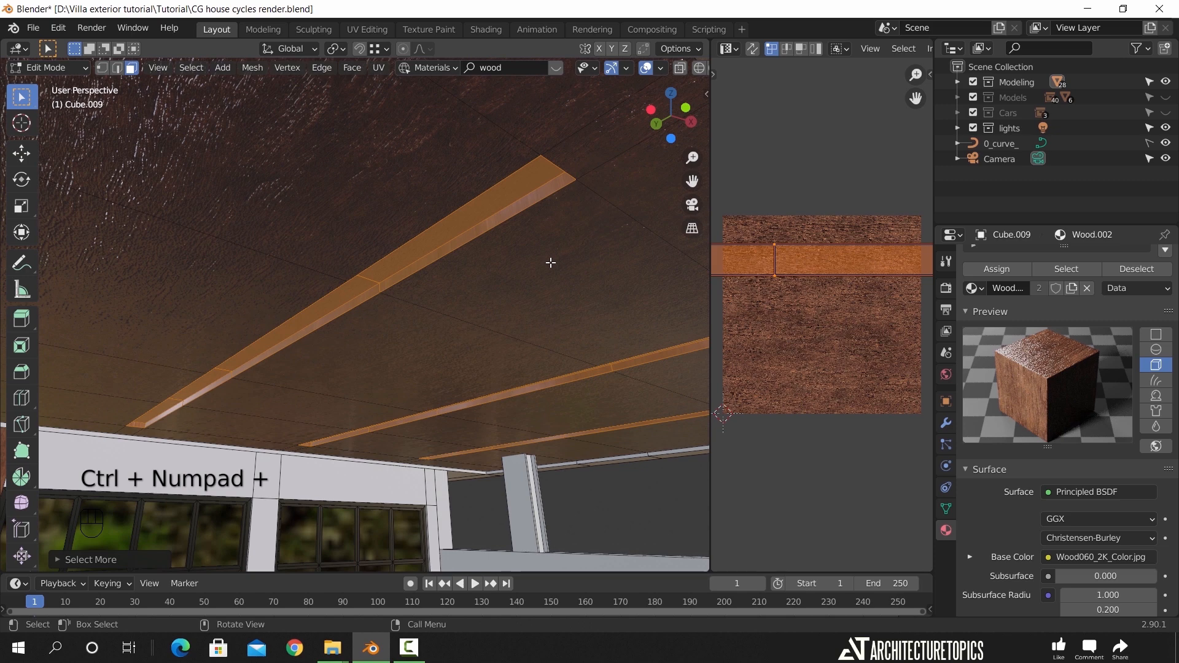
pyautogui.scroll(3, 1026, 327)
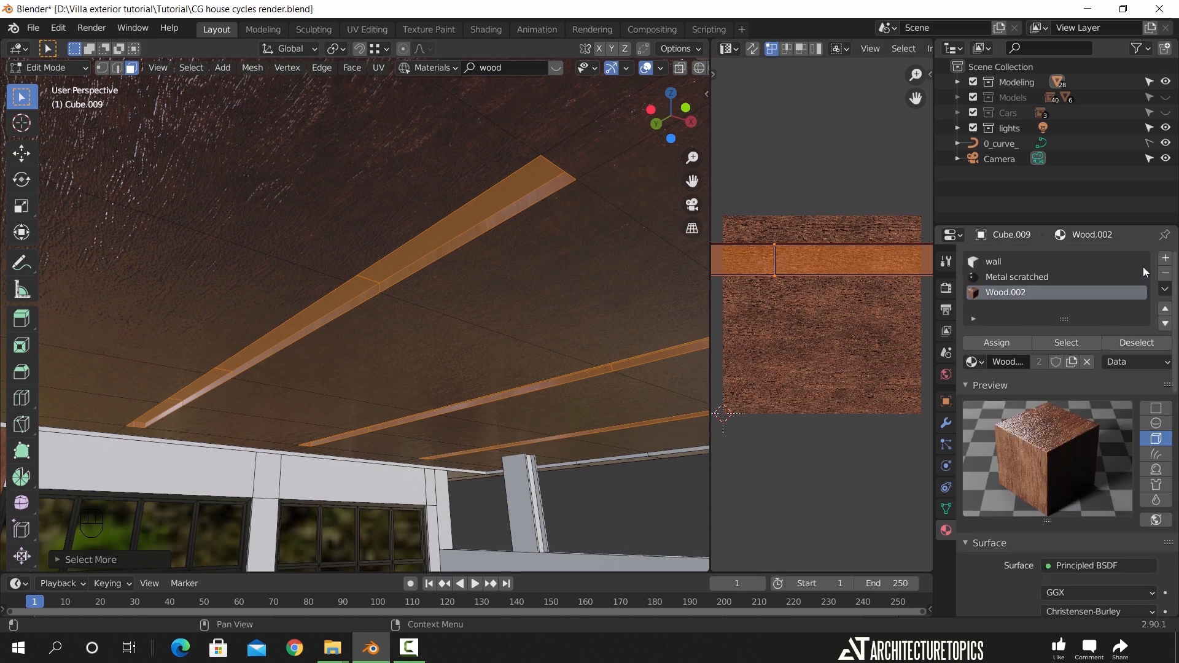
pyautogui.click(1032, 277)
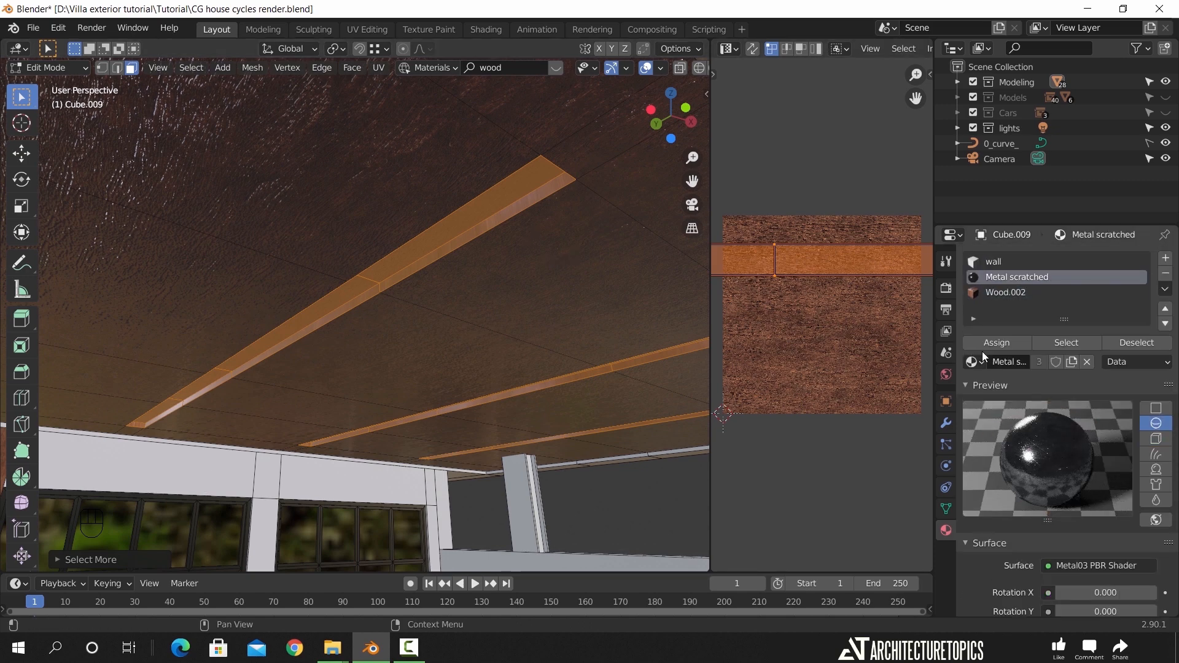
pyautogui.click(996, 344)
# Try a Smart UV Project on the selected metal groove faces
pyautogui.moveTo(548, 260)
pyautogui.mouseDown(button='middle')
pyautogui.moveTo(517, 245)
pyautogui.moveTo(563, 248)
pyautogui.mouseUp(button='middle')
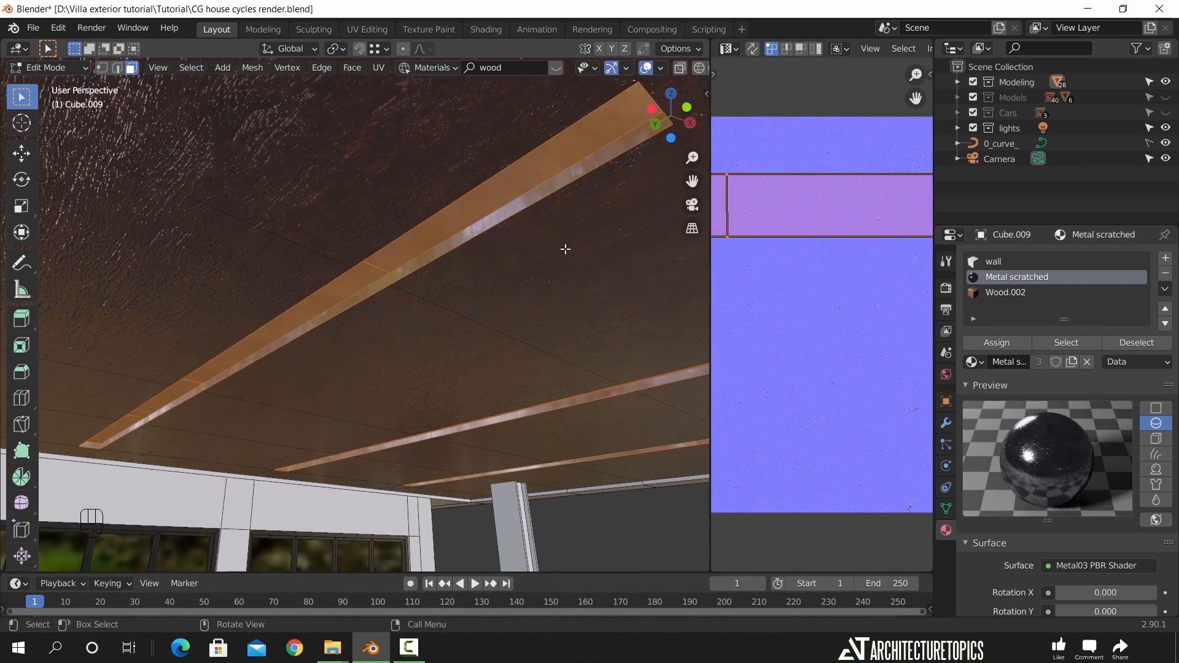
pyautogui.press('Tab')
pyautogui.press('Tab')
pyautogui.press('u')
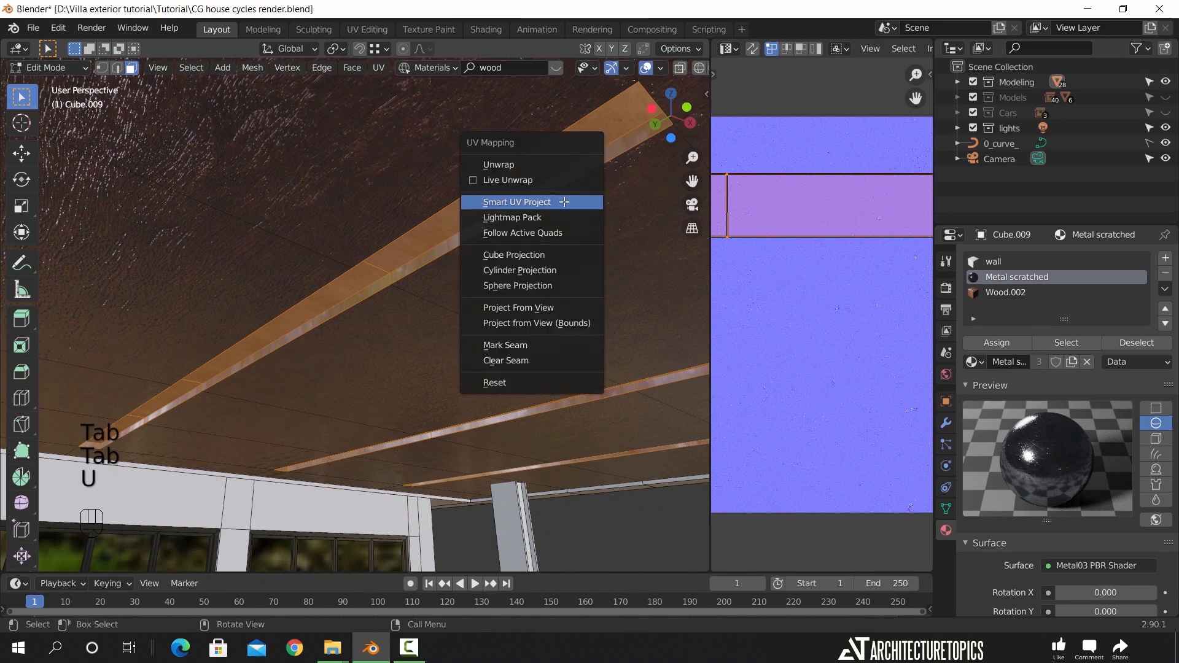
pyautogui.click(563, 200)
pyautogui.click(559, 325)
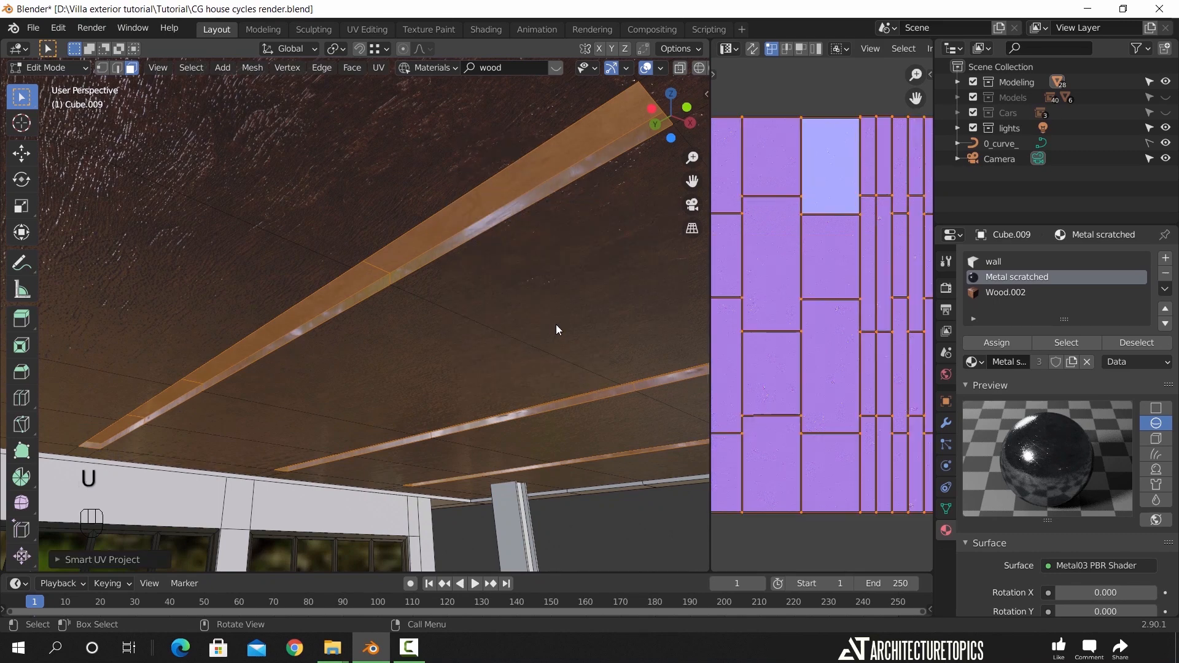
# Unwrap the UVs of the metal groove faces with the standard Unwrap and return to Object Mode
pyautogui.press('u')
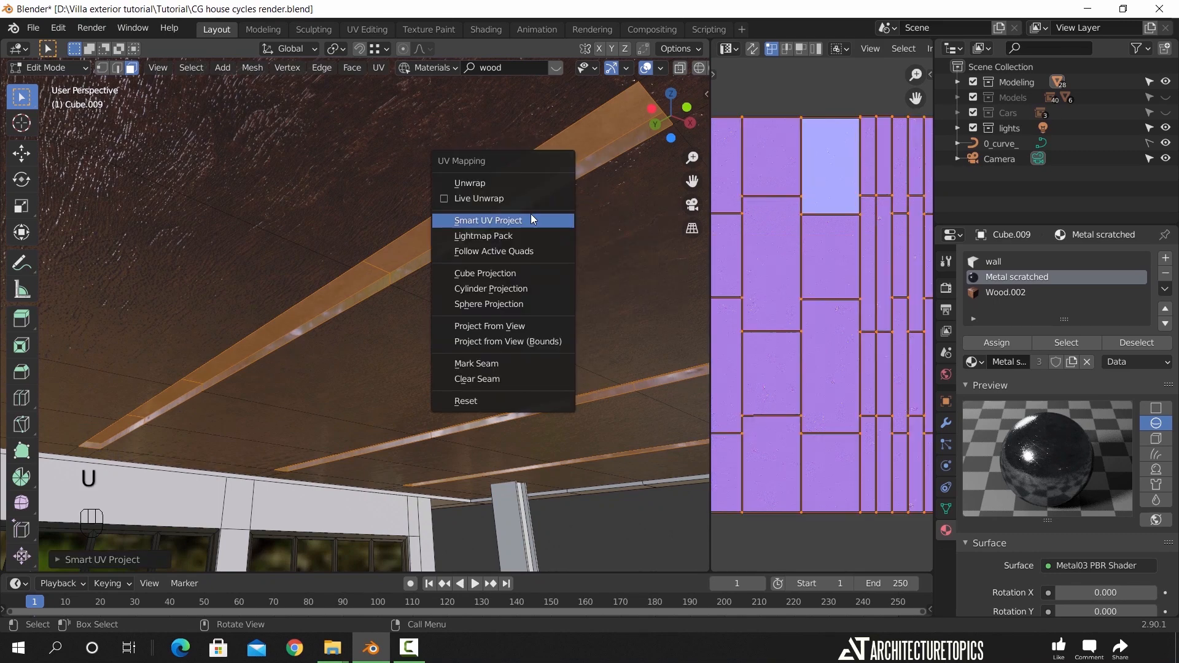
pyautogui.click(510, 187)
pyautogui.press('Tab')
# Add a cylinder at the 3D cursor in the first ceiling groove and scale it down to a small light fixture
pyautogui.moveTo(579, 271); pyautogui.dragTo(377, 149, button='middle')
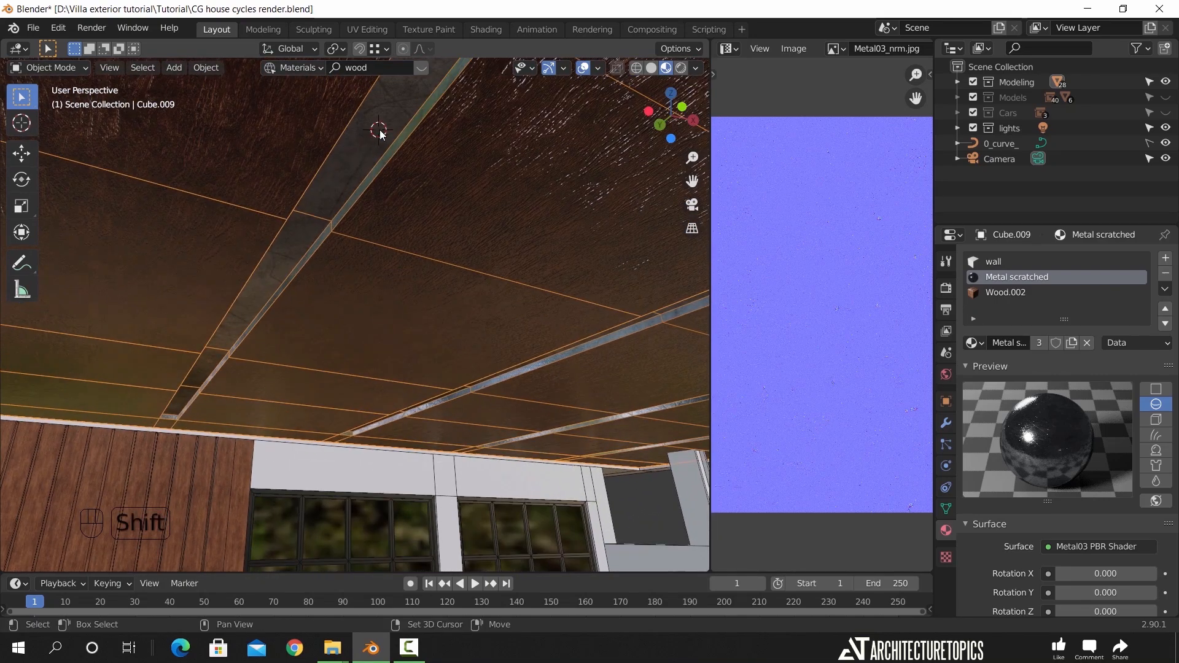
pyautogui.hotkey('shift', 'a')
pyautogui.moveTo(380, 130)
pyautogui.click(476, 206)
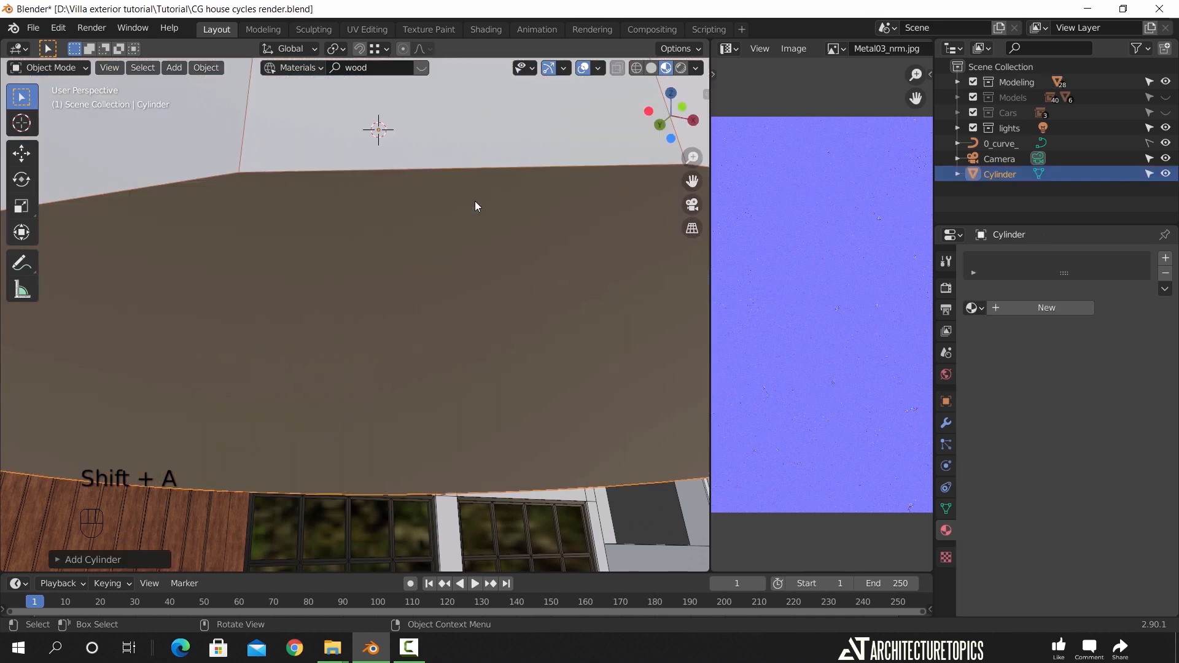
pyautogui.press('s')
pyautogui.click(431, 160)
pyautogui.press('s')
pyautogui.click(433, 142)
# Shift the cylinder along X toward the middle of the groove and scale it to roughly match the groove's width
pyautogui.keyDown('shift'); pyautogui.moveTo(434, 141); pyautogui.dragTo(435, 197, button='middle'); pyautogui.keyUp('shift')
pyautogui.press('KP_Decimal')
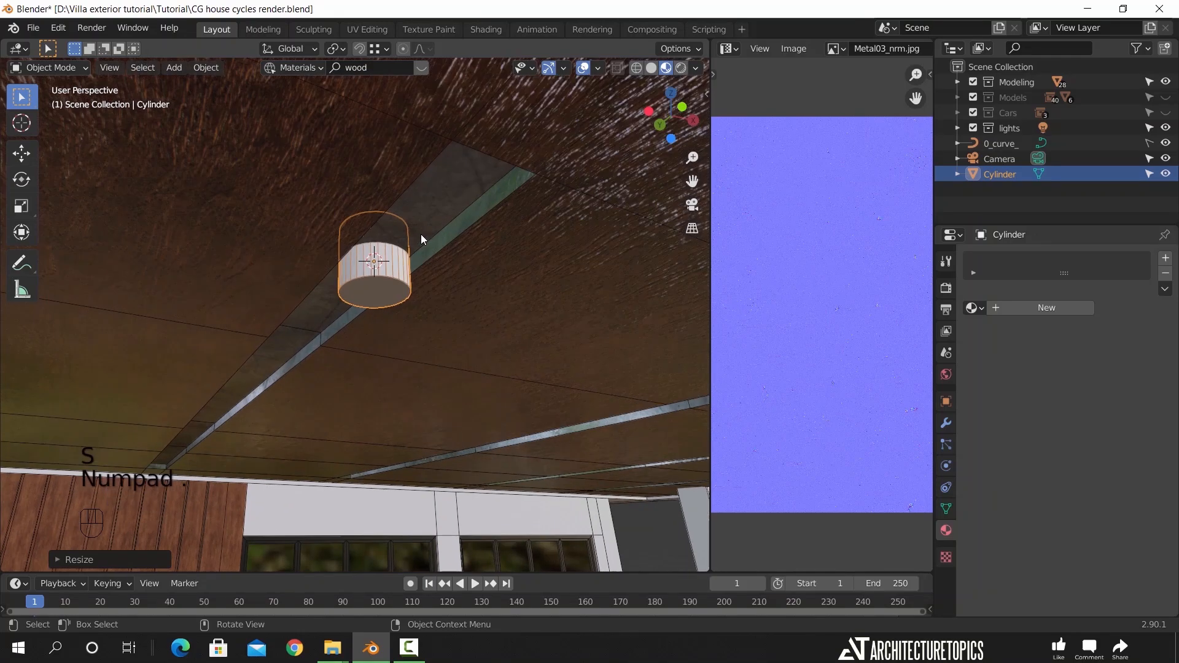
pyautogui.scroll(-4, 423, 233)
pyautogui.moveTo(452, 307); pyautogui.dragTo(445, 269, button='middle')
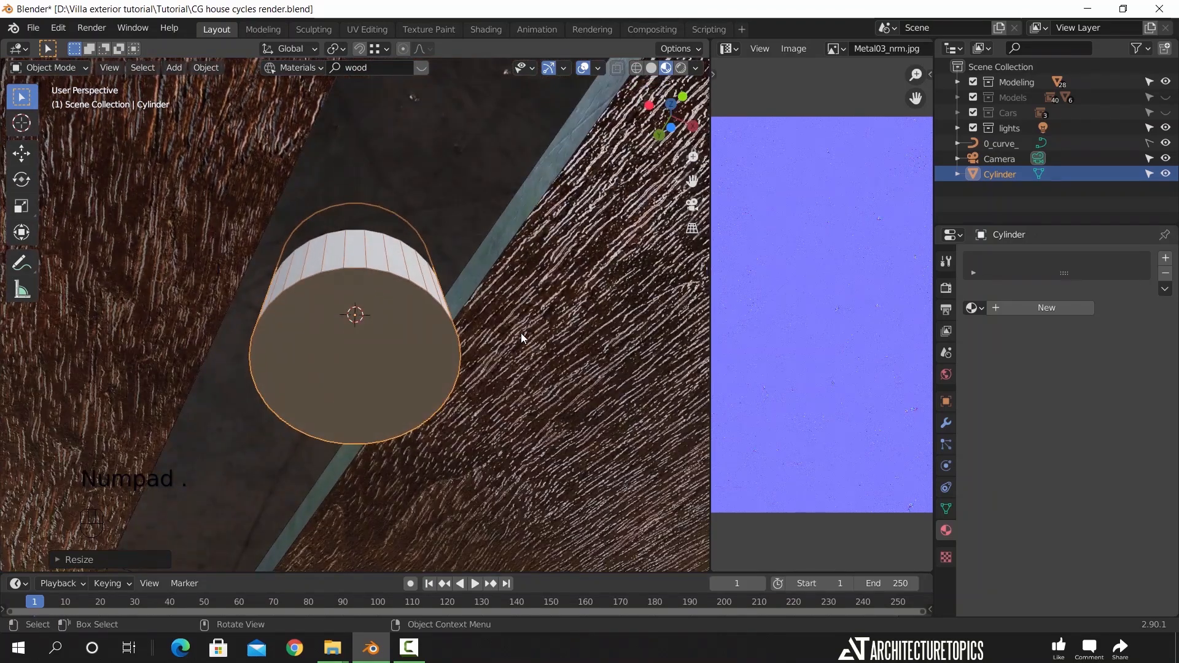
pyautogui.press('g')
pyautogui.press('x')
pyautogui.click(521, 332)
pyautogui.press('s')
pyautogui.click(531, 326)
# Adjust the cylinder's height by scaling it along Z, and move it vertically against the groove
pyautogui.press('s')
pyautogui.press('z')
pyautogui.click(435, 273)
pyautogui.moveTo(435, 274); pyautogui.dragTo(492, 323, button='middle')
pyautogui.press('s')
pyautogui.press('z')
pyautogui.click(455, 309)
pyautogui.press('g')
pyautogui.press('z')
pyautogui.click(508, 367)
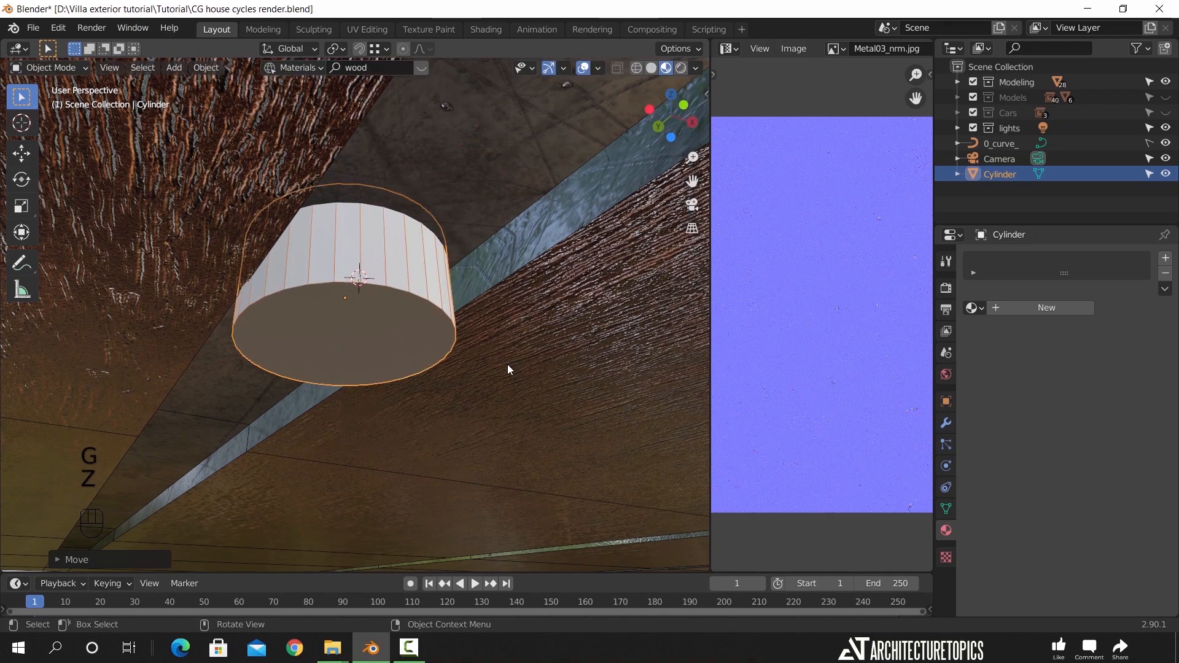
# Scale the cylinder to fit between the groove edges, center it along X, and stretch it slightly along Z
pyautogui.press('s')
pyautogui.click(492, 301)
pyautogui.moveTo(491, 301); pyautogui.dragTo(421, 344, button='middle')
pyautogui.press('g')
pyautogui.press('x')
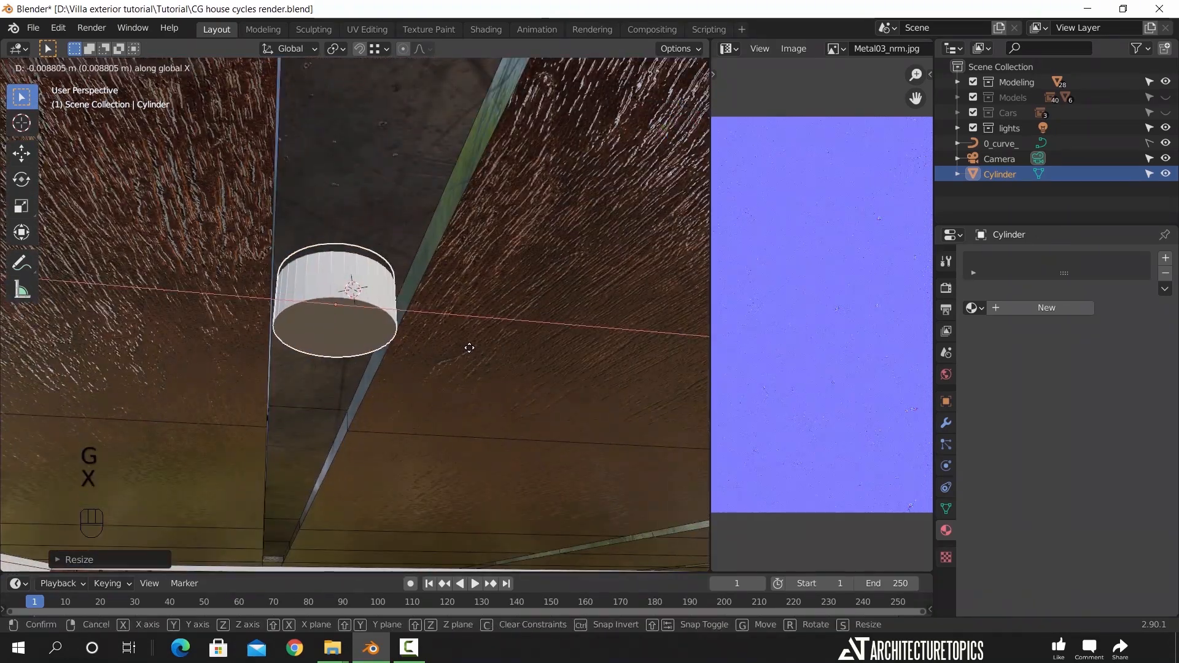
pyautogui.click(489, 339)
pyautogui.press('s')
pyautogui.press('z')
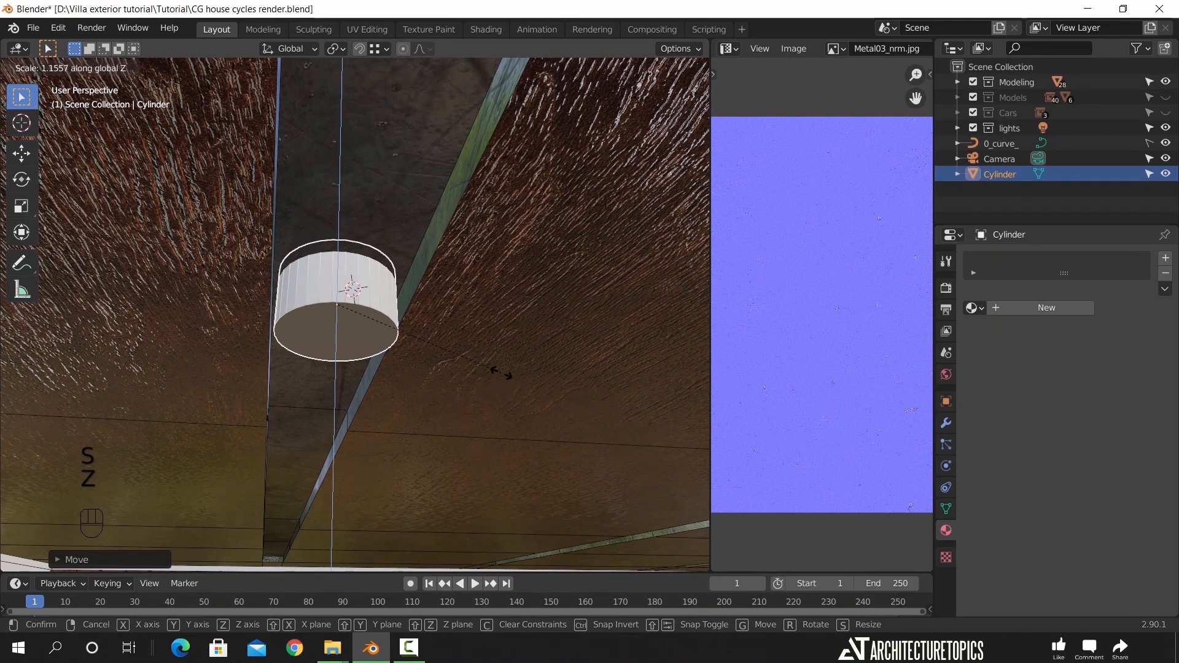
pyautogui.click(502, 373)
# Inset the cylinder's bottom face to leave a narrow rim and extrude the inner face slightly inward
pyautogui.press('Tab')
pyautogui.click(324, 321)
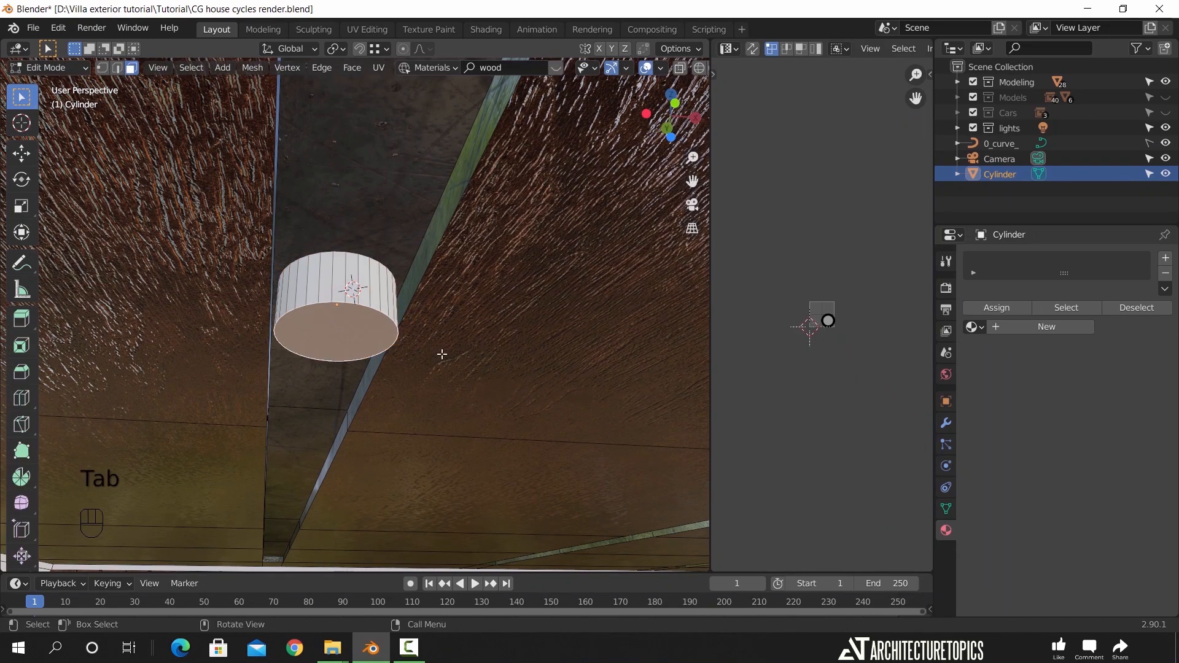
pyautogui.press('i')
pyautogui.click(544, 365)
pyautogui.press('e')
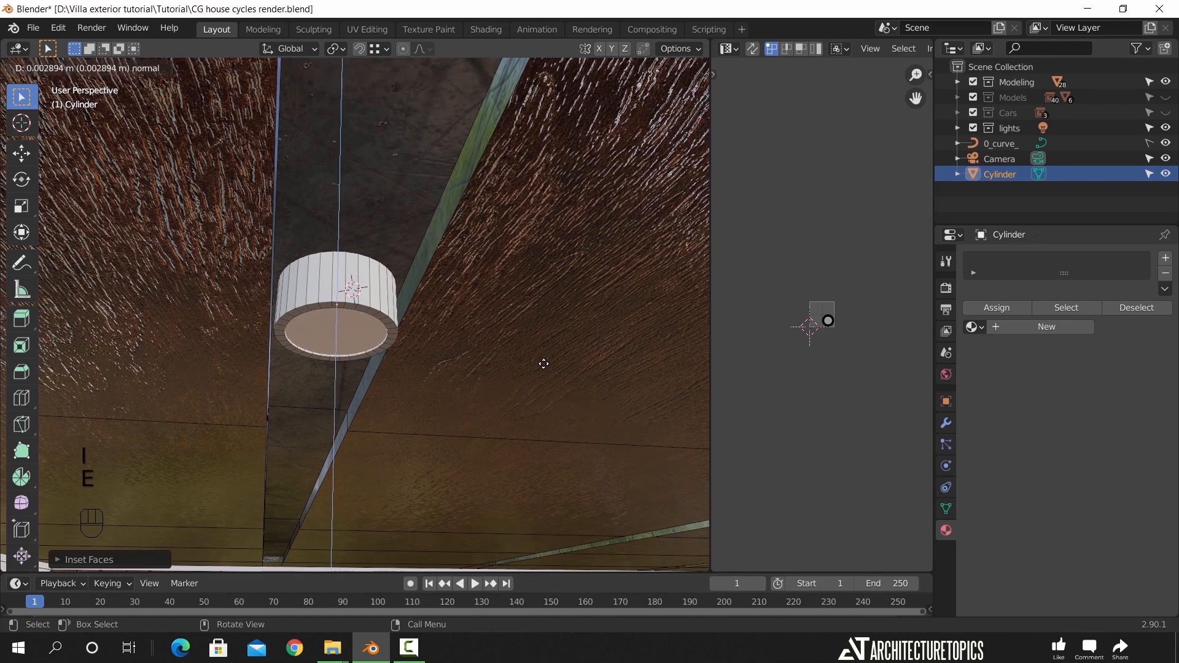
pyautogui.click(543, 363)
pyautogui.moveTo(501, 389); pyautogui.dragTo(424, 352, button='middle')
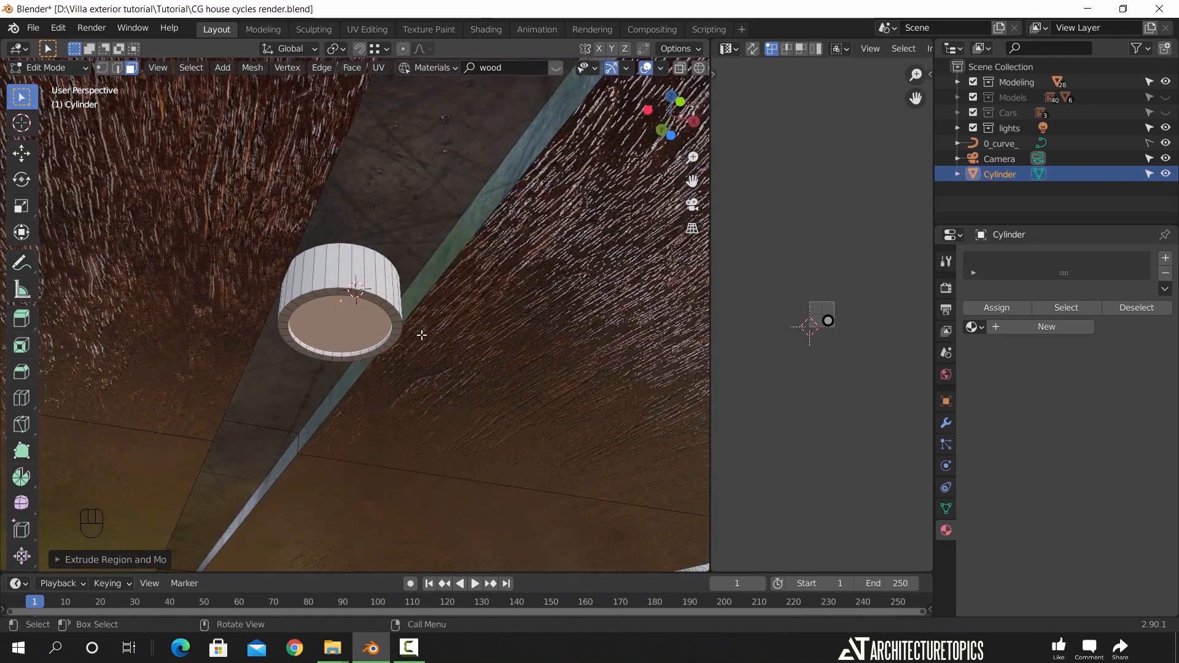
# Add a material slot to the cylinder and give it the existing metal frame material
pyautogui.press('Tab')
pyautogui.press('Tab')
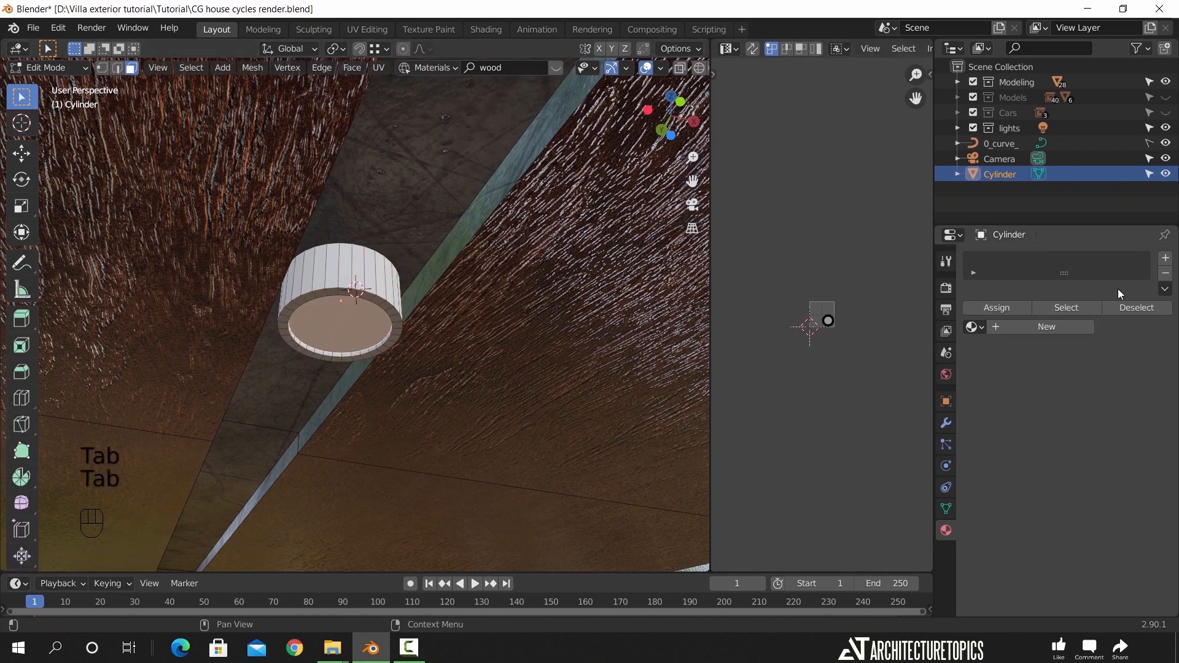
pyautogui.click(1166, 258)
pyautogui.click(983, 327)
pyautogui.write('me')
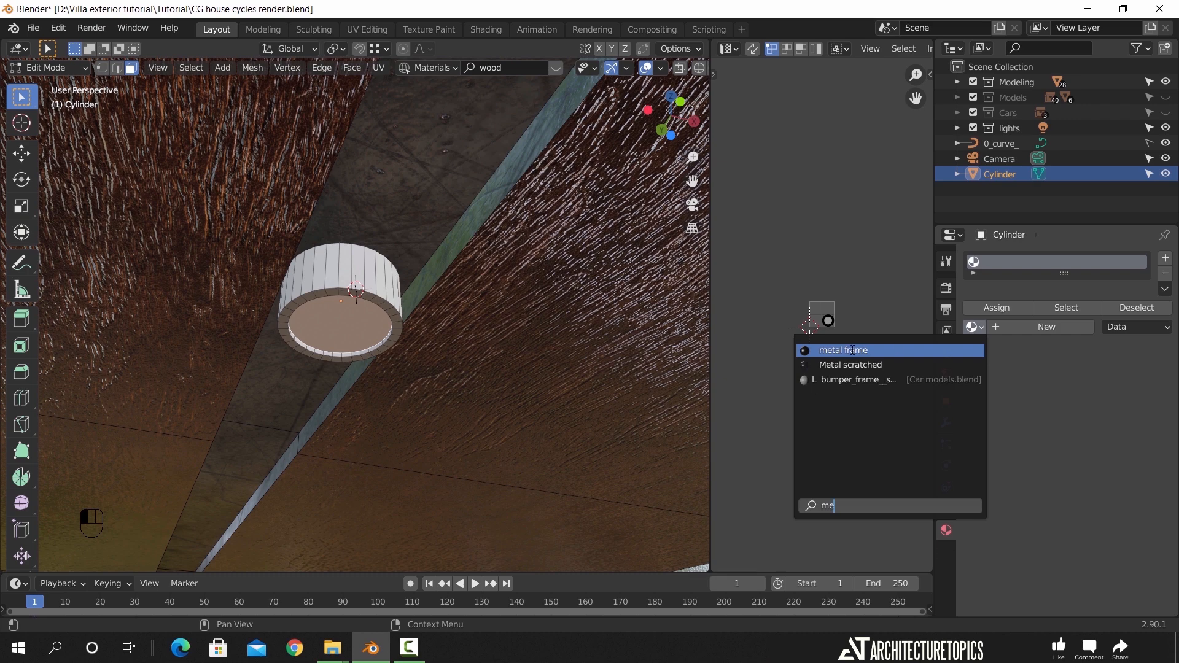
pyautogui.click(853, 350)
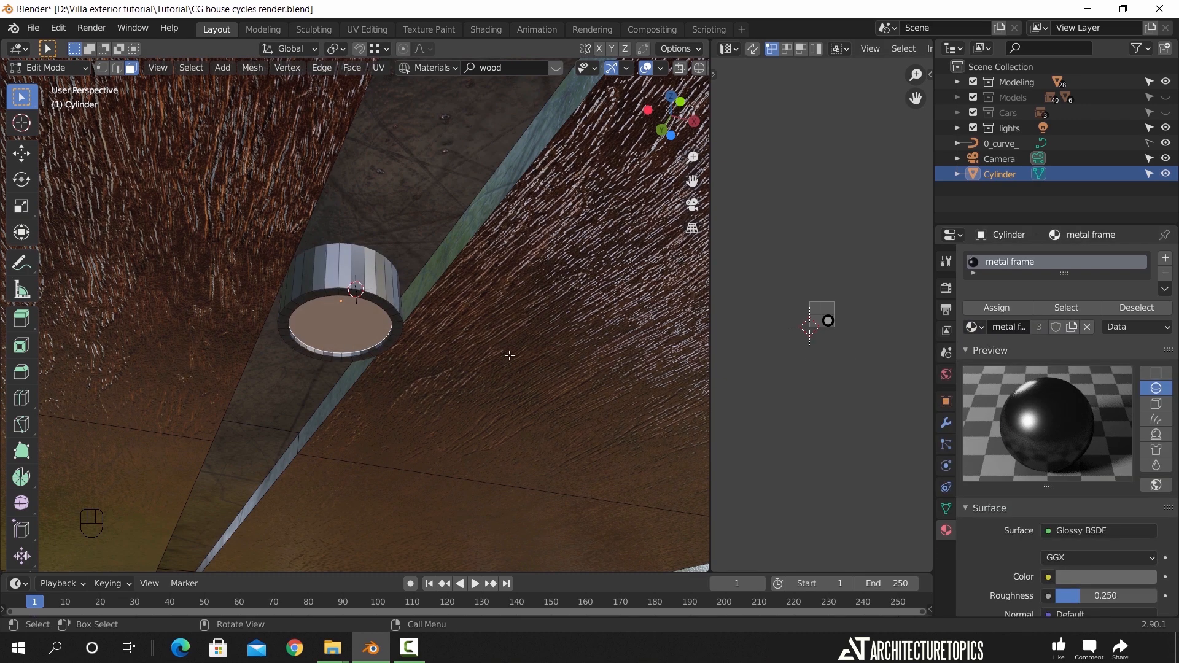
# Create a second material named light for the cylinder and change its surface shader to Emission
pyautogui.click(1166, 259)
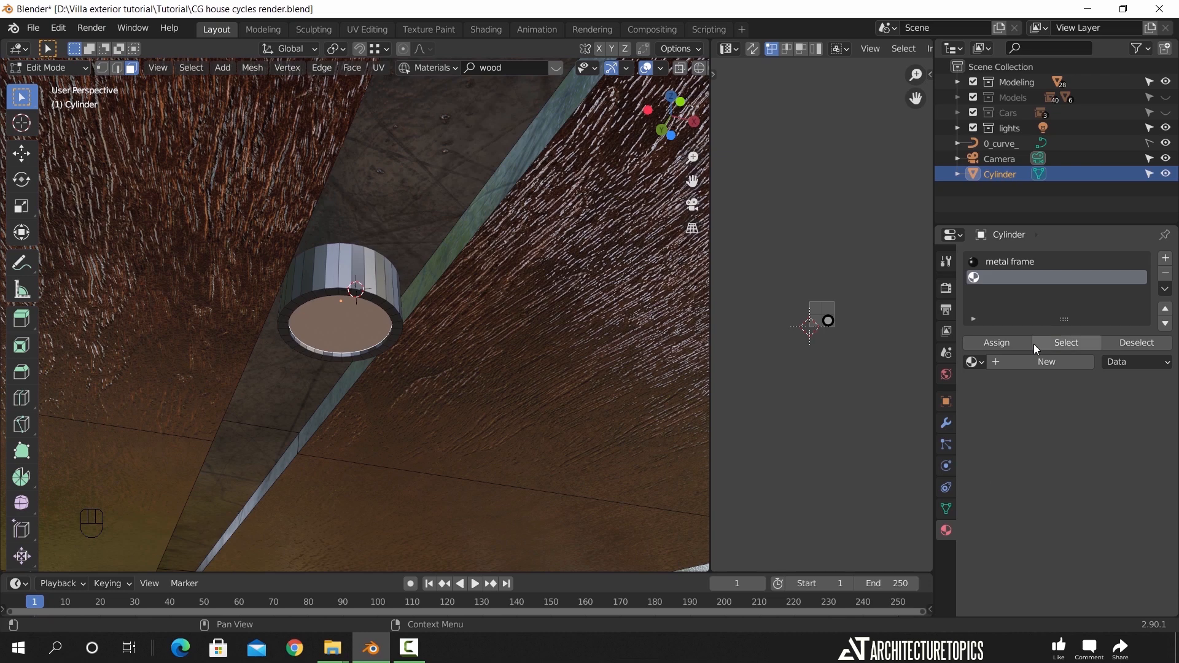
pyautogui.click(1023, 359)
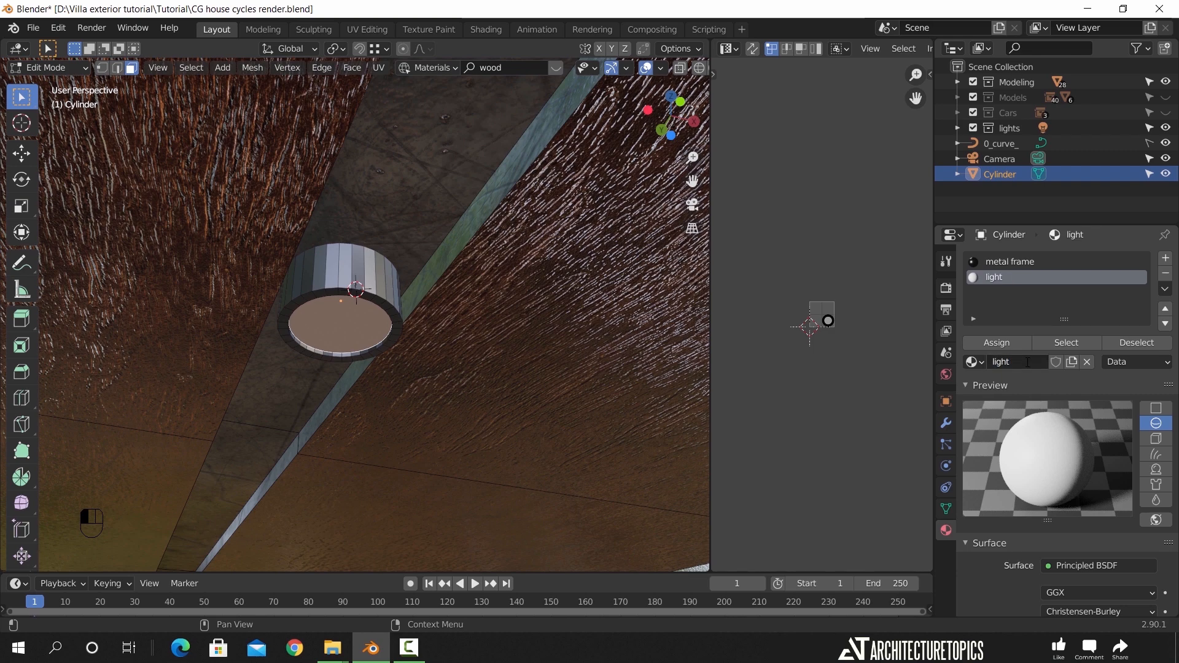
pyautogui.scroll(-3, 1072, 436)
pyautogui.click(1088, 492)
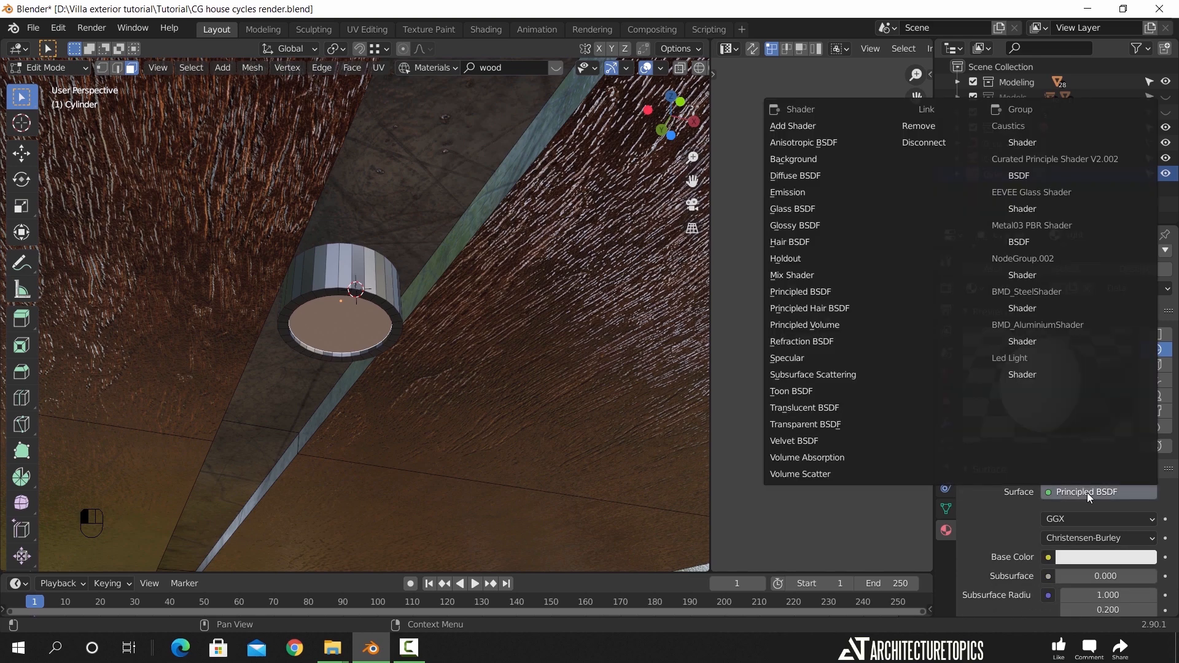
pyautogui.press('Return')
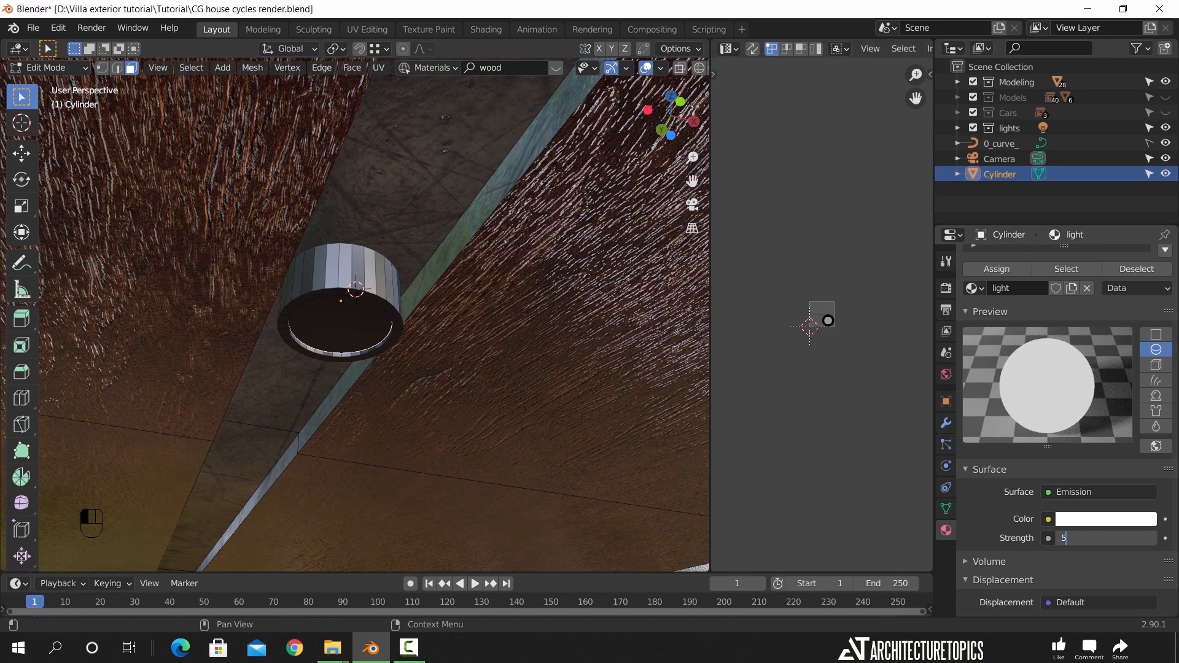
# Set the light material's emission strength to 5 and assign it to the cylinder's recessed bottom face
pyautogui.write('5')
pyautogui.press('Return')
pyautogui.scroll(2, 1020, 371)
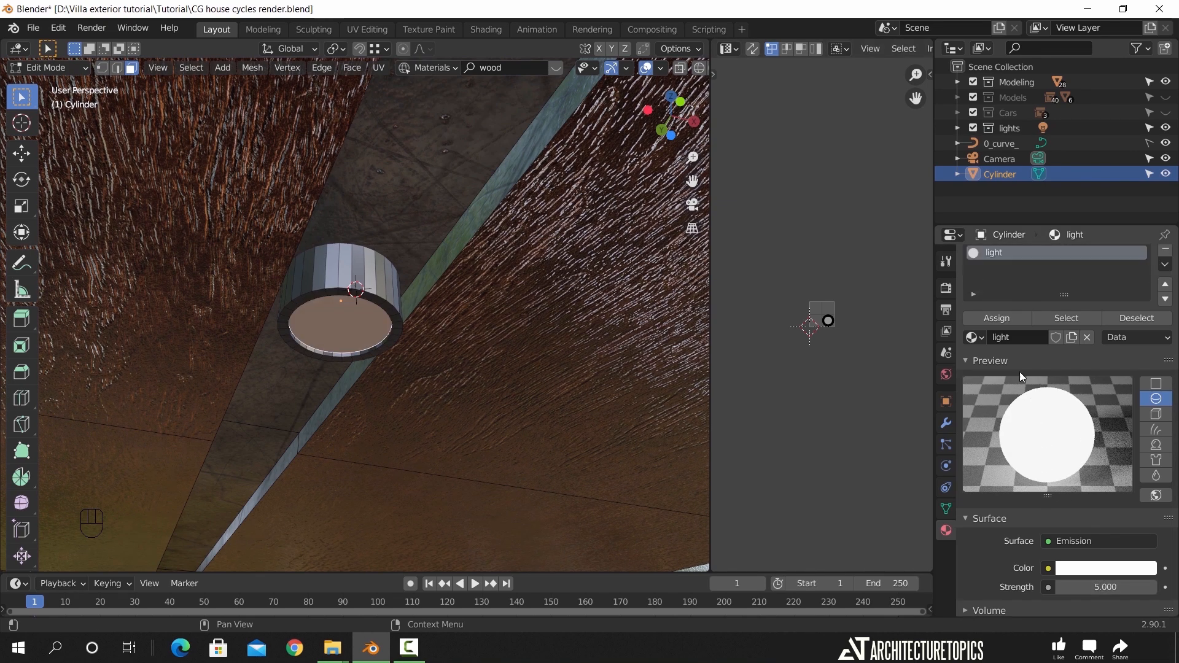
pyautogui.click(1002, 317)
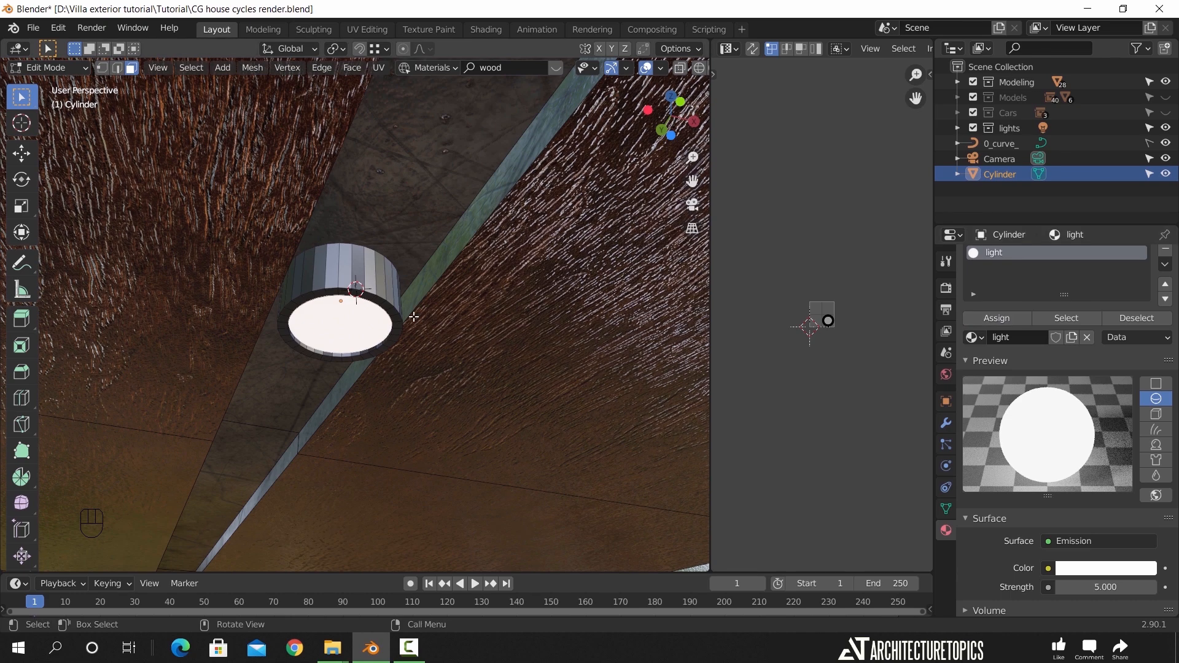
# Leave mesh editing and select the whole cylindrical ceiling light as an object
pyautogui.press('Tab')
pyautogui.rightClick(382, 292)
pyautogui.click(382, 292)
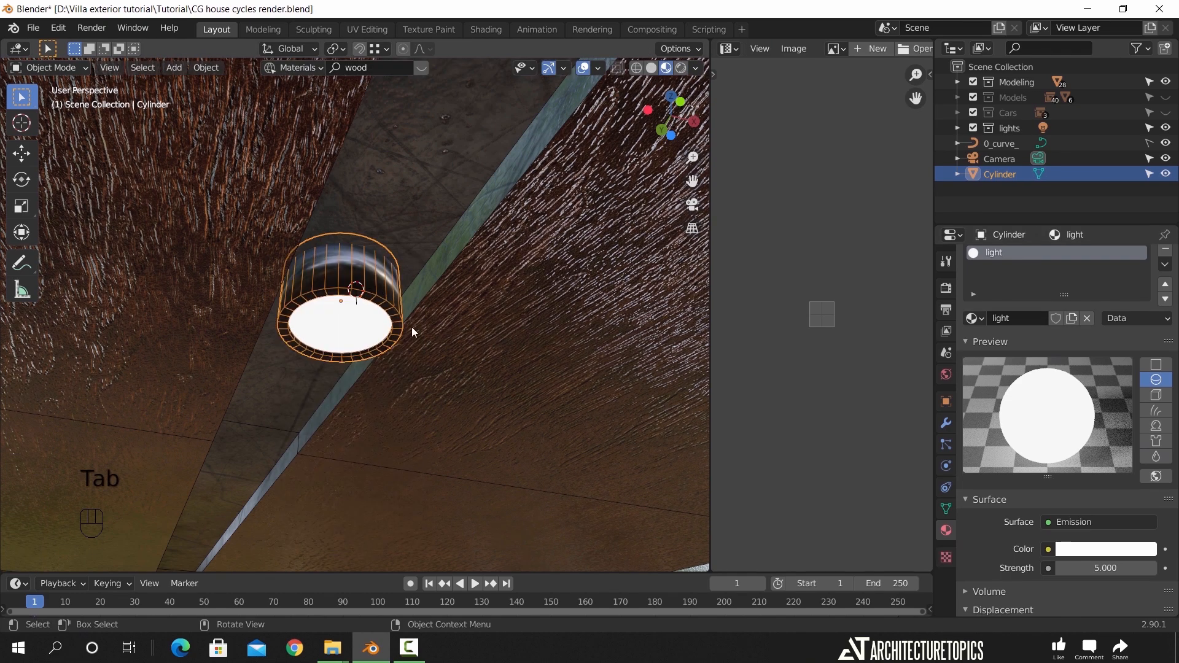
# Duplicate the ceiling light along Y within its groove and repeat the duplication twice
pyautogui.moveTo(460, 395); pyautogui.dragTo(448, 299, button='middle')
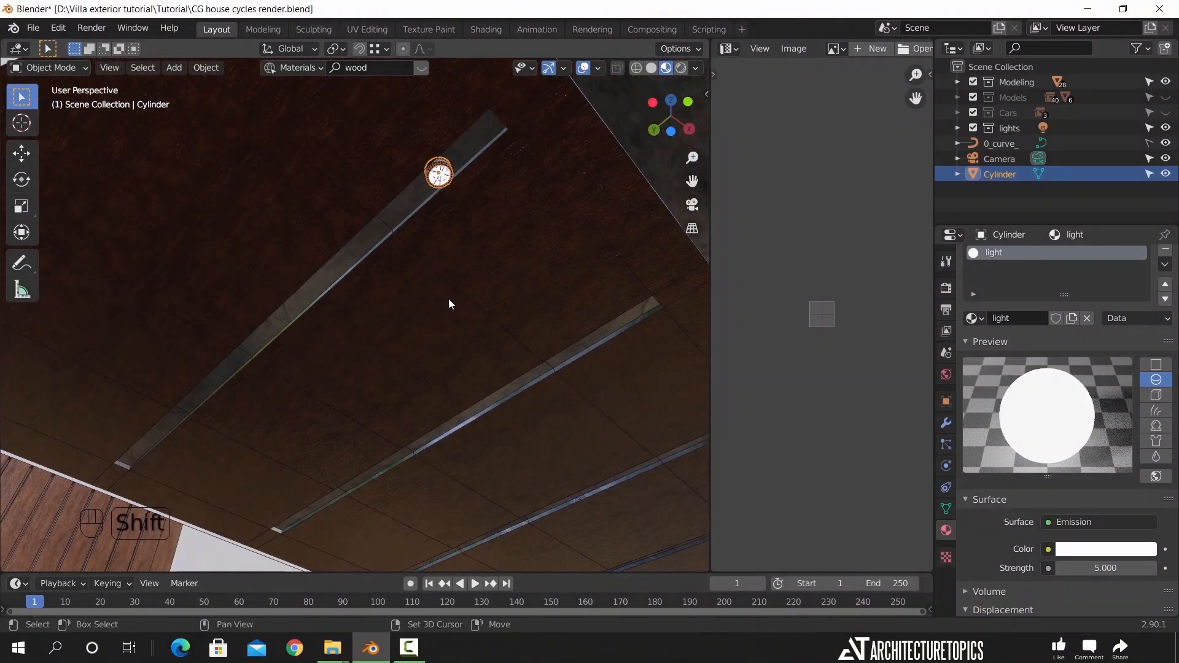
pyautogui.hotkey('shift', 'd')
pyautogui.press('x')
pyautogui.press('y')
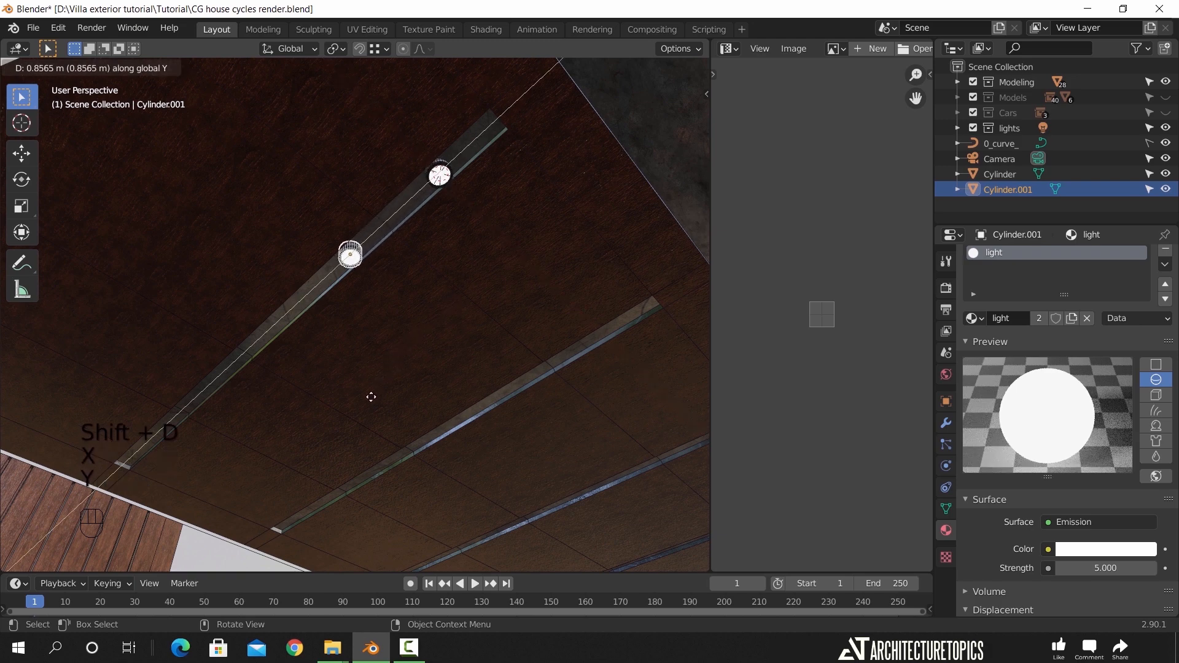
pyautogui.click(364, 403)
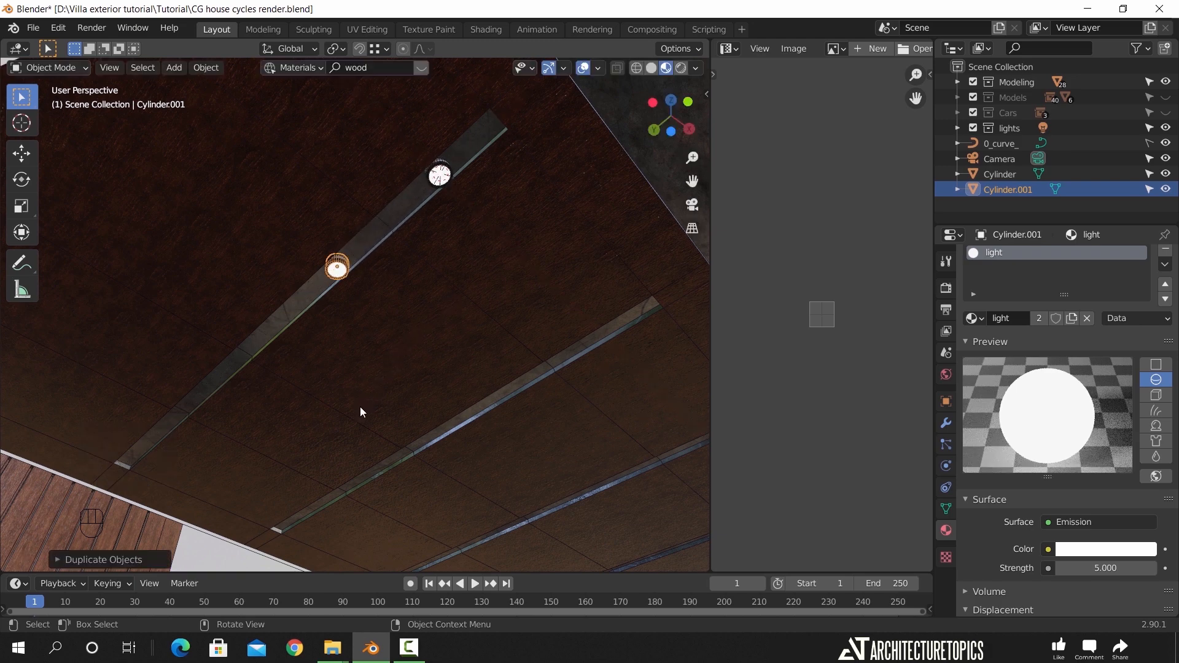
pyautogui.hotkey('shift', 'r')
pyautogui.hotkey('shift', 'r')
pyautogui.moveTo(332, 424); pyautogui.dragTo(405, 356, button='middle')
# Delete the three duplicated lights from the groove, keeping only the original
pyautogui.press('x')
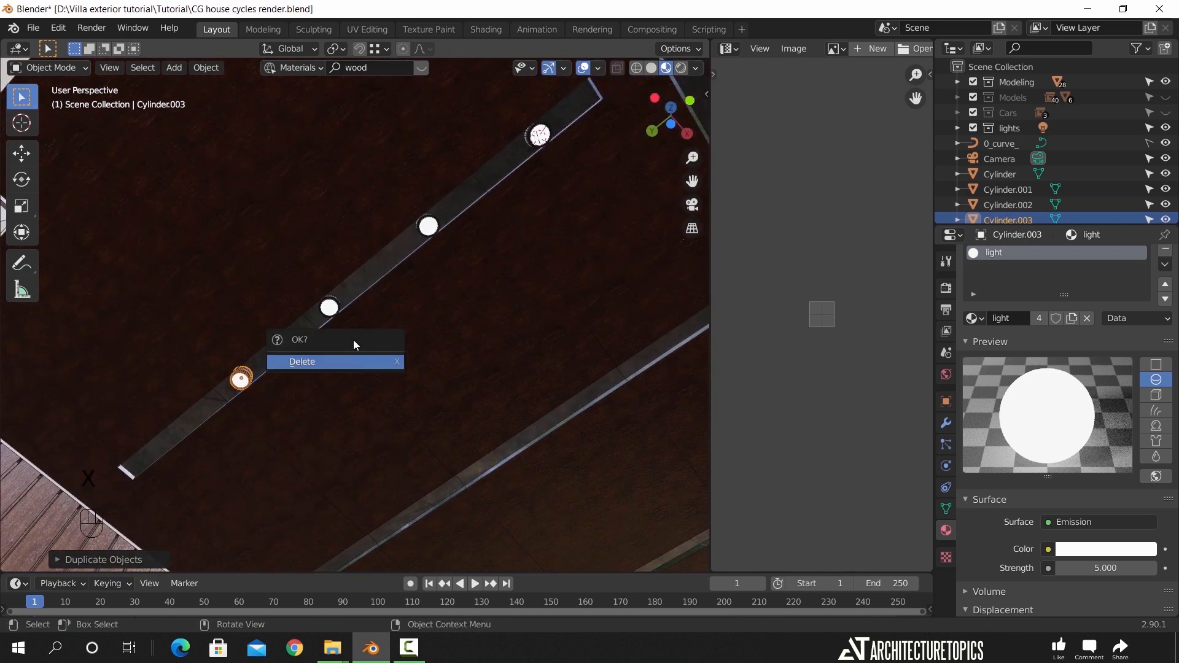
pyautogui.click(353, 343)
pyautogui.click(330, 307)
pyautogui.press('x')
pyautogui.click(446, 247)
pyautogui.click(429, 227)
pyautogui.press('x')
pyautogui.click(492, 195)
# Move the original ceiling light slightly along Y, away from the groove's near end
pyautogui.click(541, 136)
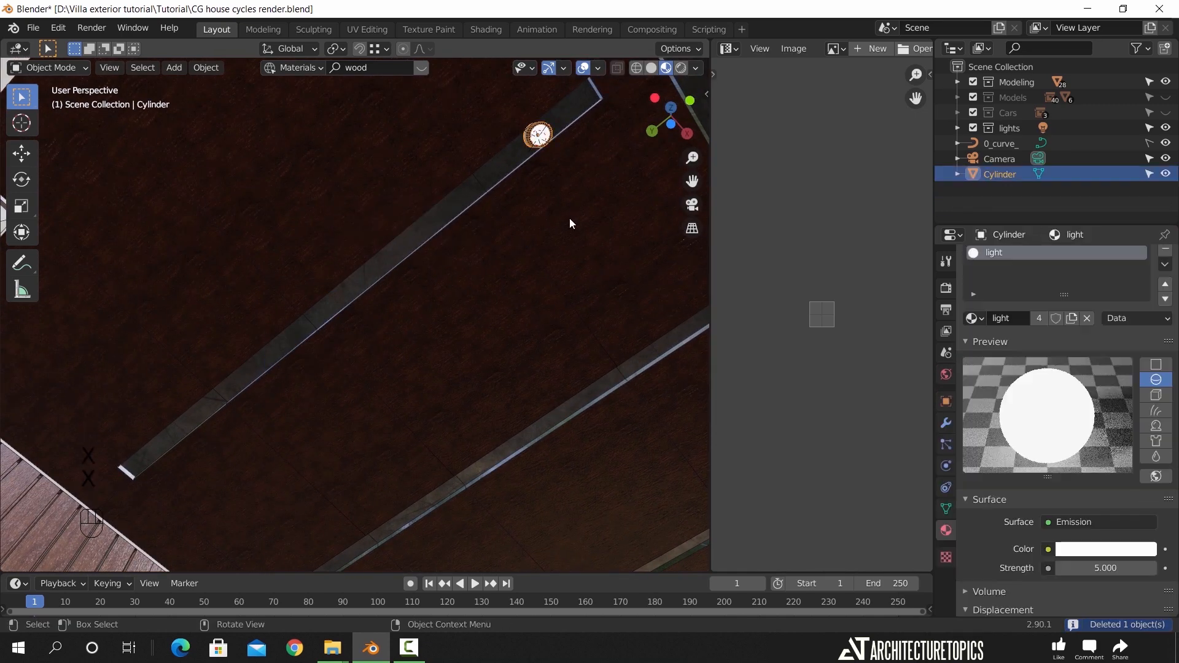
pyautogui.press('g')
pyautogui.press('y')
pyautogui.click(553, 235)
# Duplicate the light along Y down the groove and repeat the copy twice to form a row of four
pyautogui.hotkey('shift', 'd')
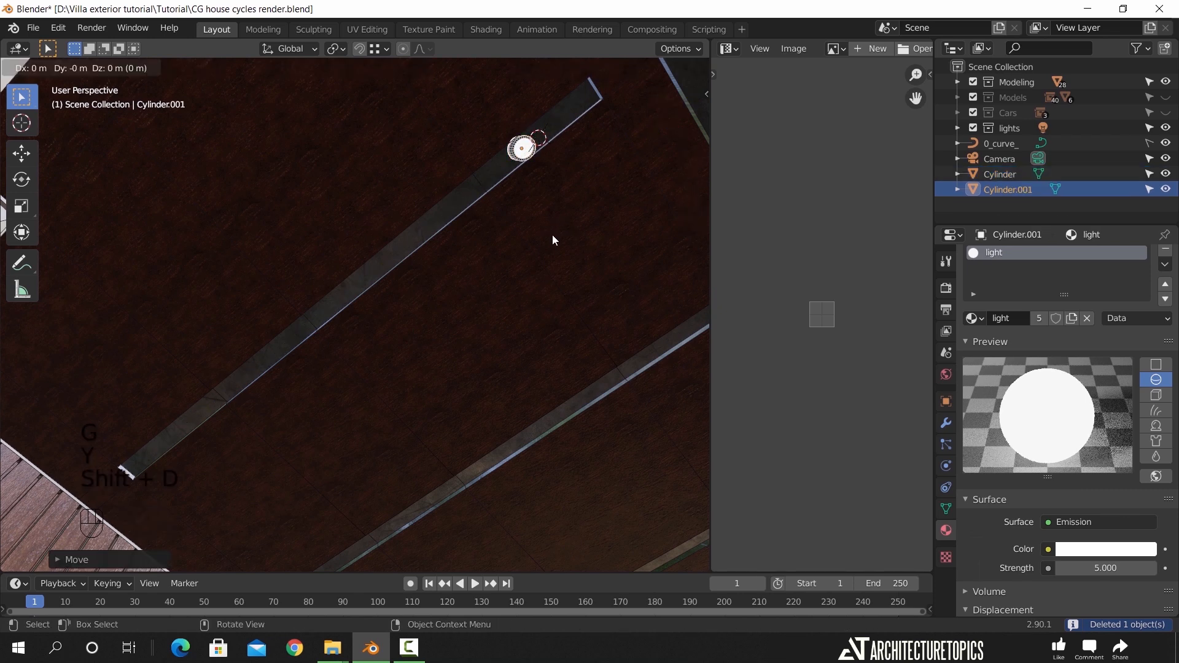
pyautogui.press('y')
pyautogui.click(451, 333)
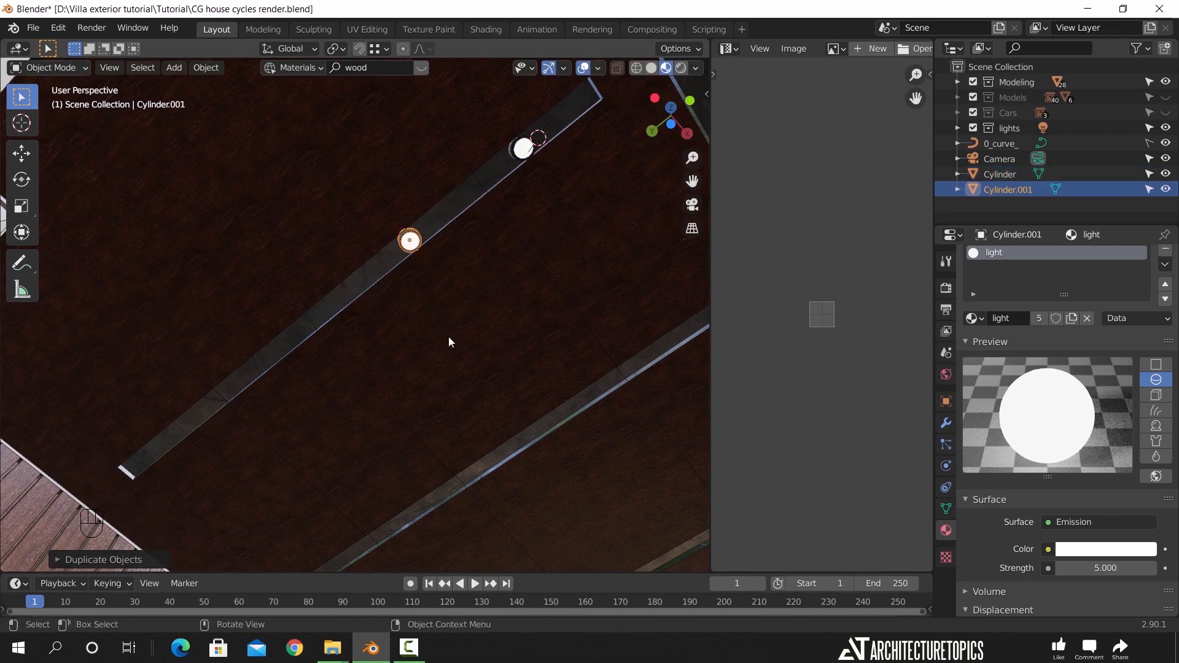
pyautogui.hotkey('shift', 'r')
pyautogui.hotkey('shift', 'r')
# Select all four lights in the groove and shift the row slightly along Y to even out its end gaps
pyautogui.keyDown('shift'); pyautogui.click(310, 323); pyautogui.keyUp('shift')
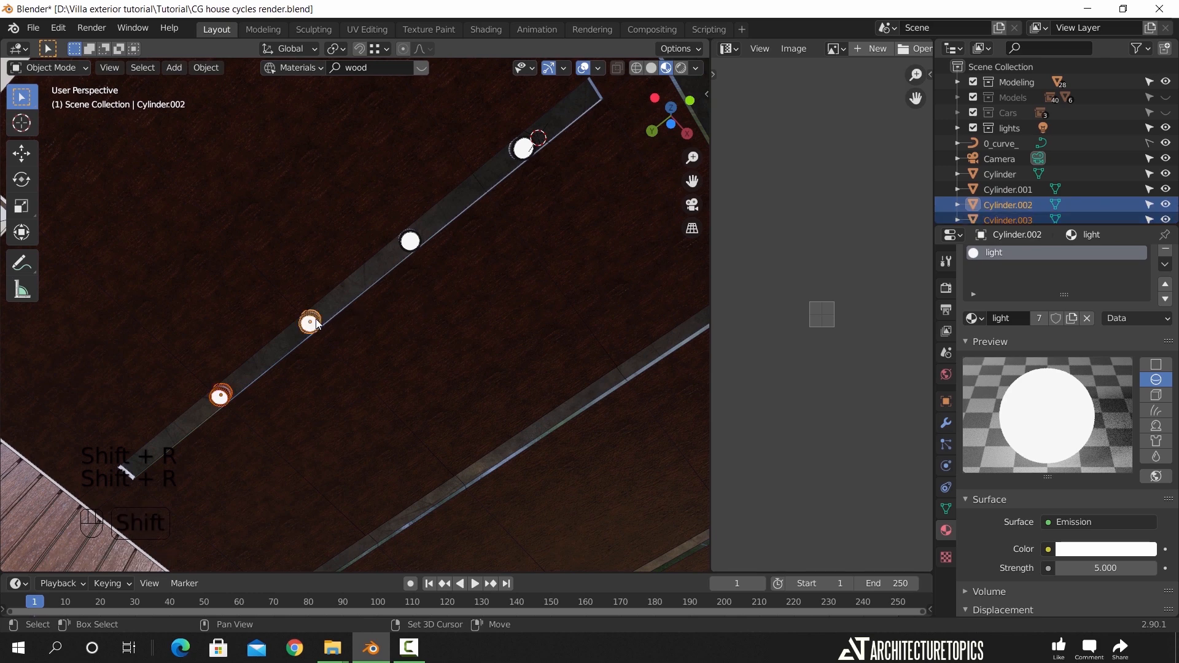
pyautogui.keyDown('shift'); pyautogui.click(410, 241); pyautogui.keyUp('shift')
pyautogui.keyDown('shift'); pyautogui.click(523, 148); pyautogui.keyUp('shift')
pyautogui.press('g')
pyautogui.press('y')
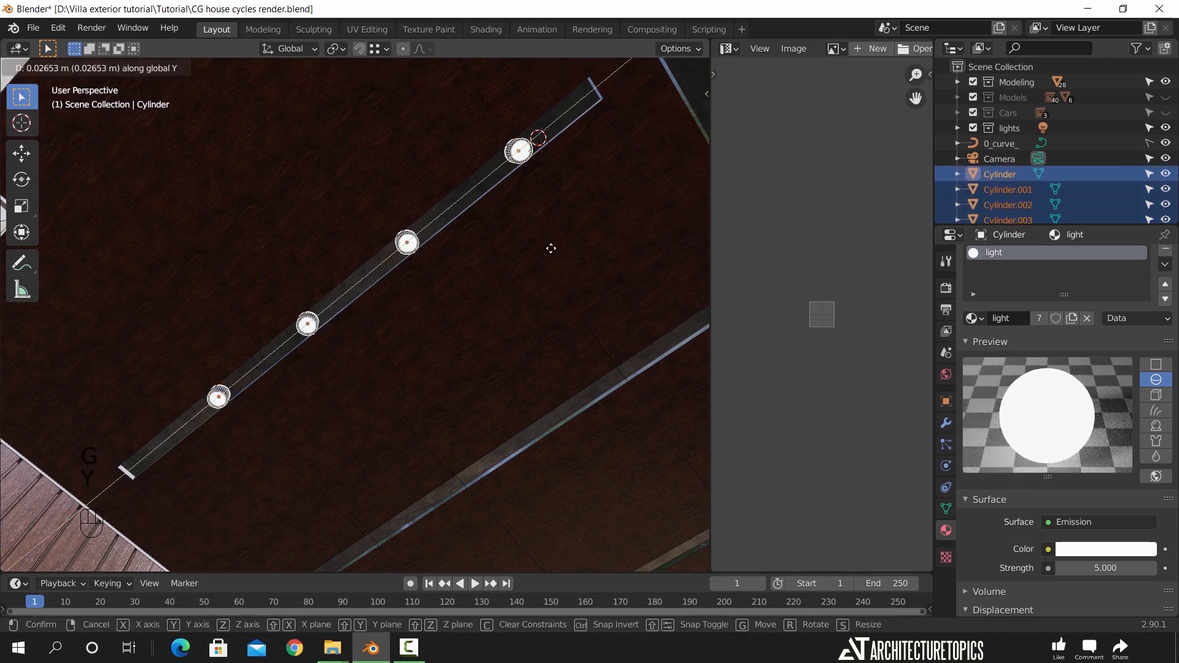
pyautogui.click(536, 262)
# Duplicate the row of four lights about 2 m along X into the second ceiling groove
pyautogui.moveTo(505, 321); pyautogui.dragTo(437, 326, button='middle')
pyautogui.scroll(3, 457, 328)
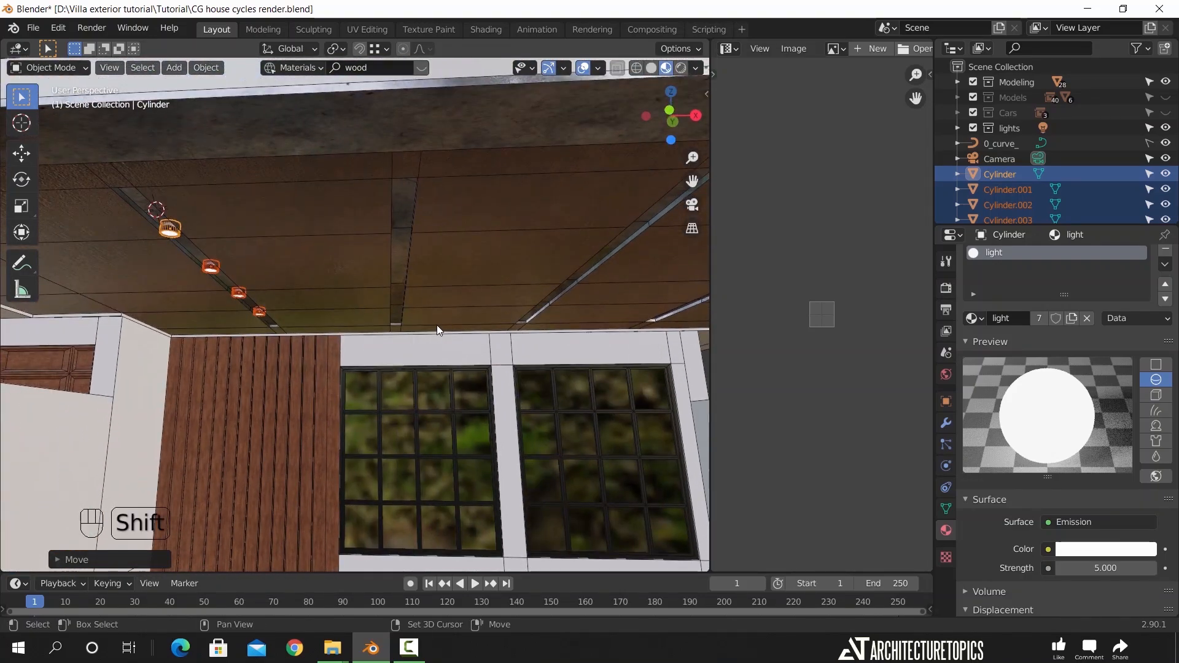
pyautogui.hotkey('shift', 'd')
pyautogui.press('x')
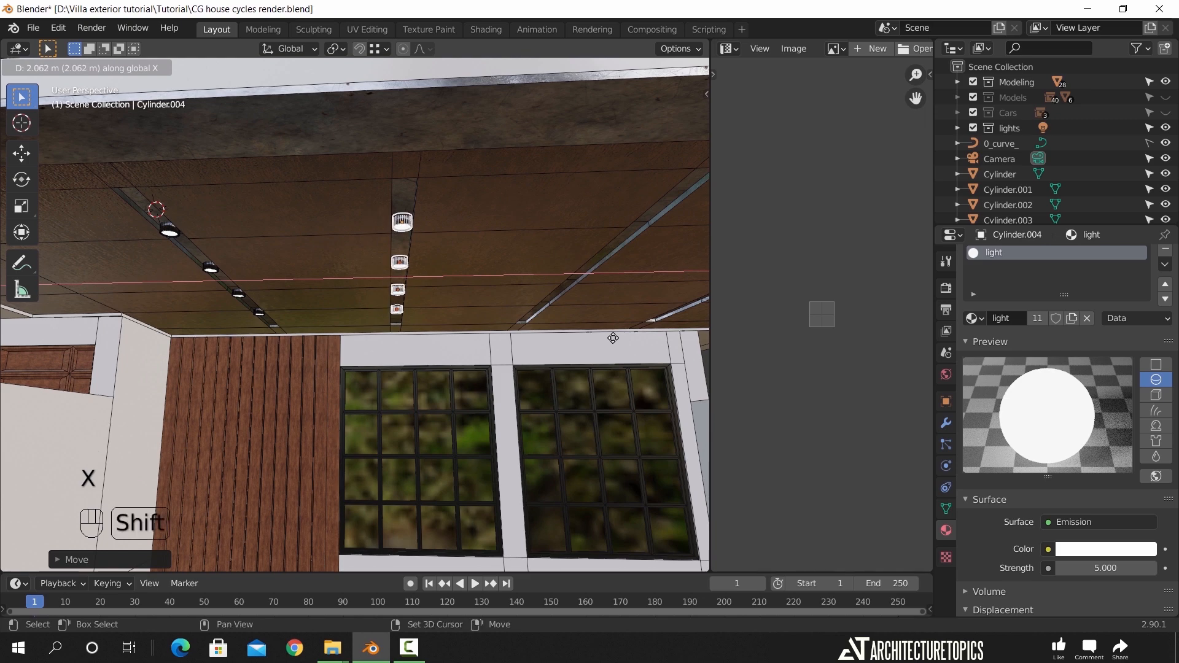
pyautogui.click(607, 338)
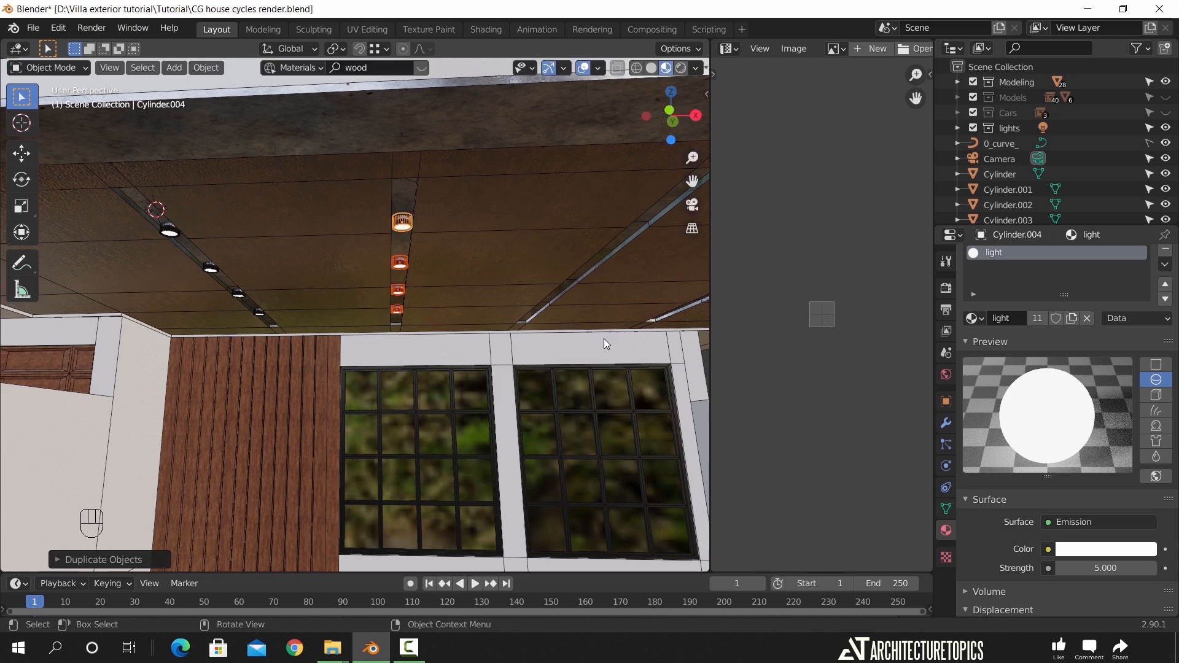
# Repeat the row duplication twice for the remaining grooves and nudge the last row along X to center it in its groove
pyautogui.scroll(-2, 556, 342)
pyautogui.keyDown('shift'); pyautogui.moveTo(555, 342); pyautogui.dragTo(553, 372, button='middle'); pyautogui.keyUp('shift')
pyautogui.scroll(3, 444, 278)
pyautogui.keyDown('shift'); pyautogui.moveTo(504, 284); pyautogui.dragTo(432, 348, button='middle'); pyautogui.keyUp('shift')
pyautogui.hotkey('shift', 'r')
pyautogui.hotkey('shift', 'r')
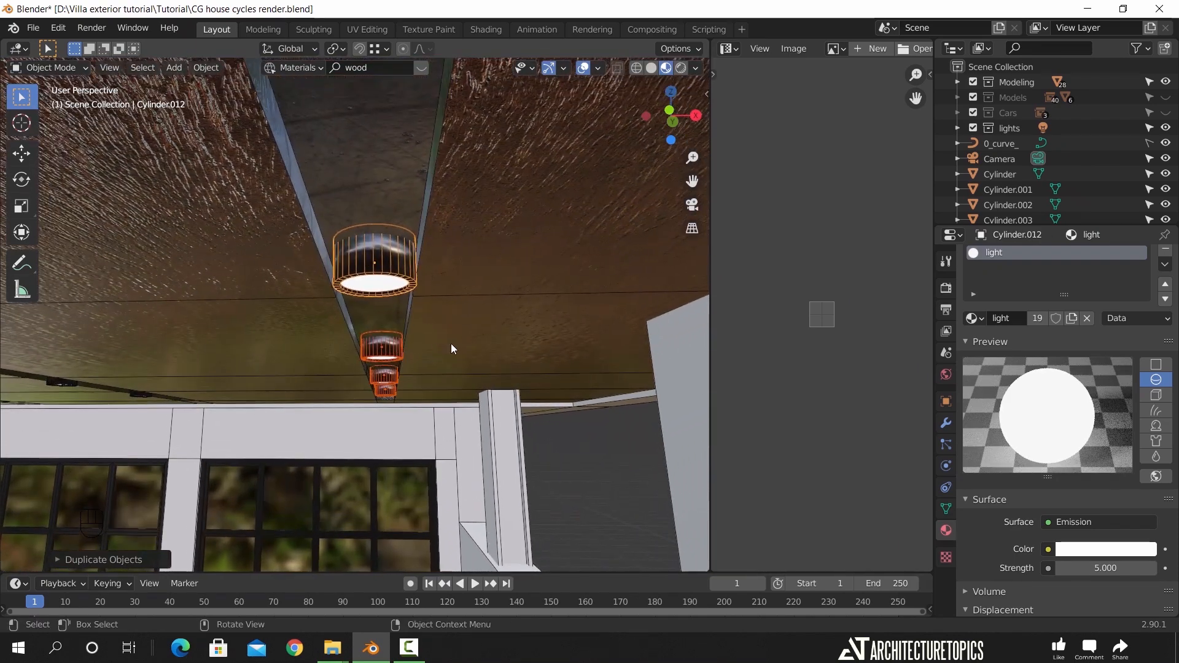
pyautogui.press('g')
pyautogui.press('x')
pyautogui.click(473, 346)
# Hide the vertical wood slats in front of the upper floor's windows
pyautogui.moveTo(474, 345); pyautogui.dragTo(401, 414, button='middle')
pyautogui.scroll(-3, 400, 414)
pyautogui.keyDown('shift'); pyautogui.moveTo(375, 363); pyautogui.dragTo(491, 503, button='middle'); pyautogui.keyUp('shift')
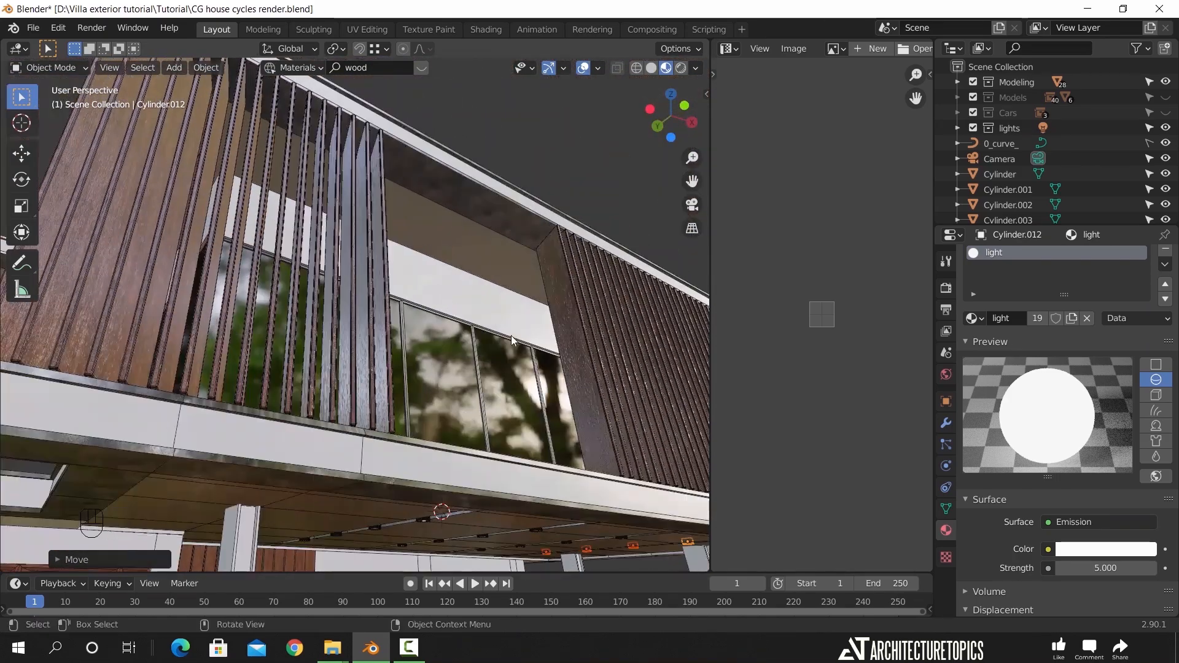
pyautogui.click(591, 315)
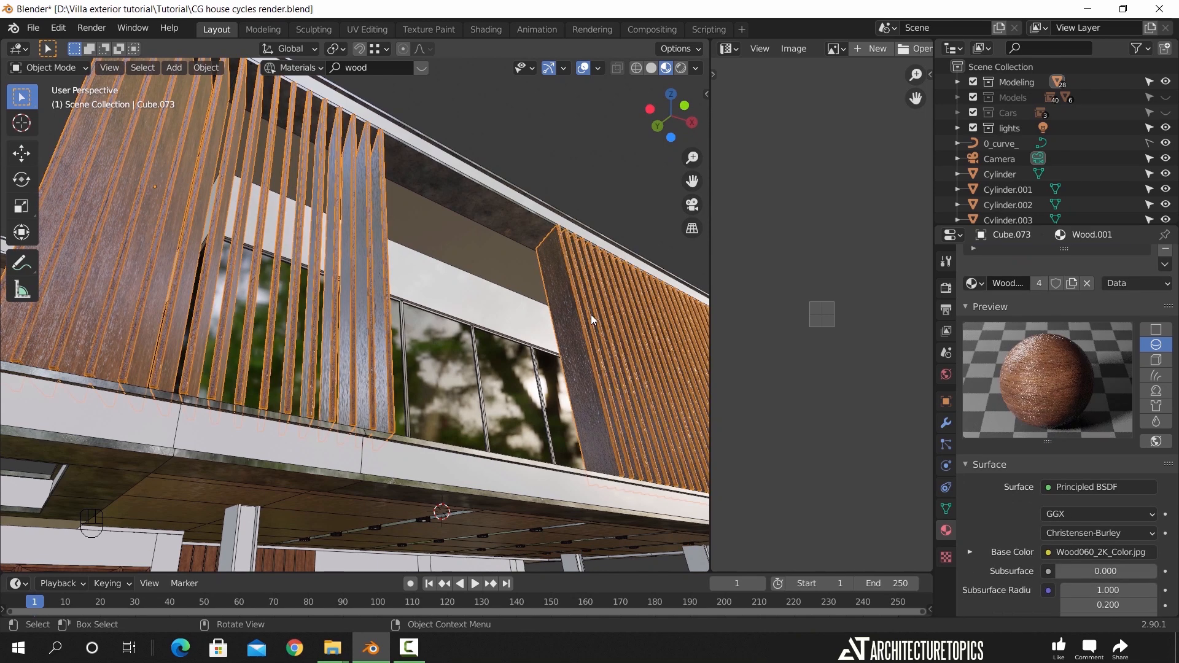
pyautogui.press('h')
# Select the upper floor's soffit faces along the front and side, and separate them into their own object
pyautogui.click(478, 261)
pyautogui.press('Tab')
pyautogui.keyDown('shift'); pyautogui.click(191, 163); pyautogui.keyUp('shift')
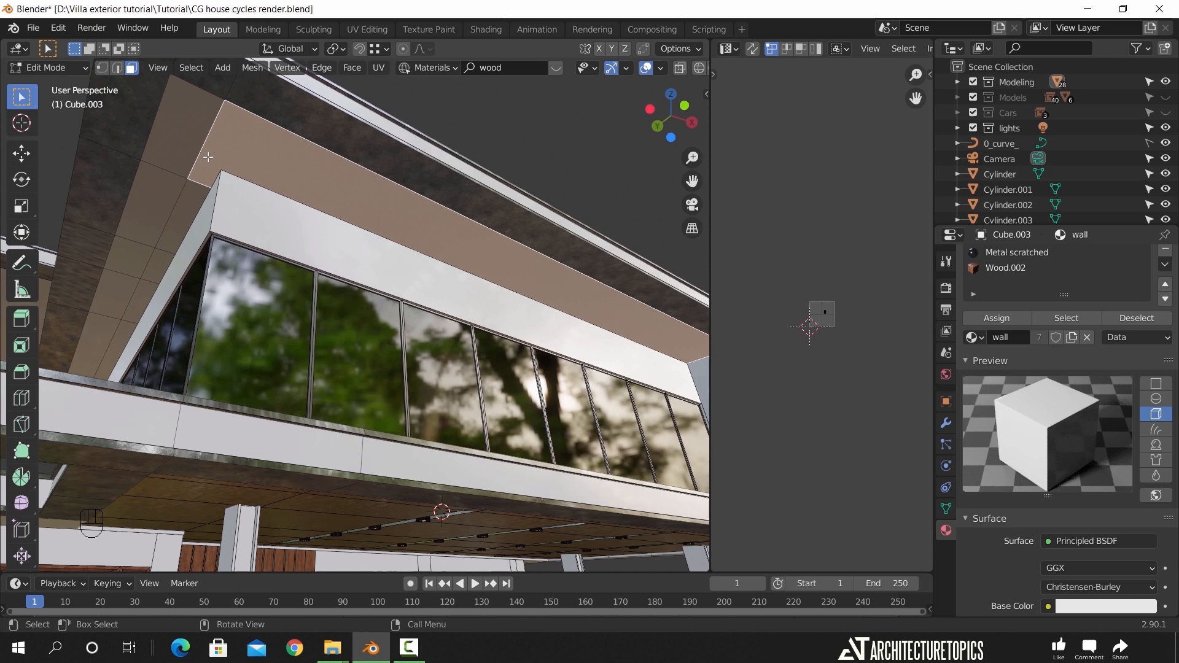
pyautogui.keyDown('shift'); pyautogui.click(183, 154); pyautogui.keyUp('shift')
pyautogui.keyDown('shift'); pyautogui.click(182, 196); pyautogui.keyUp('shift')
pyautogui.keyDown('shift'); pyautogui.click(167, 194); pyautogui.keyUp('shift')
pyautogui.keyDown('shift'); pyautogui.click(145, 260); pyautogui.keyUp('shift')
pyautogui.keyDown('shift'); pyautogui.click(154, 267); pyautogui.keyUp('shift')
pyautogui.keyDown('shift'); pyautogui.click(138, 298); pyautogui.keyUp('shift')
pyautogui.keyDown('shift'); pyautogui.click(117, 295); pyautogui.keyUp('shift')
pyautogui.keyDown('shift'); pyautogui.moveTo(131, 221); pyautogui.dragTo(335, 209, button='middle'); pyautogui.keyUp('shift')
pyautogui.keyDown('shift'); pyautogui.click(241, 300); pyautogui.keyUp('shift')
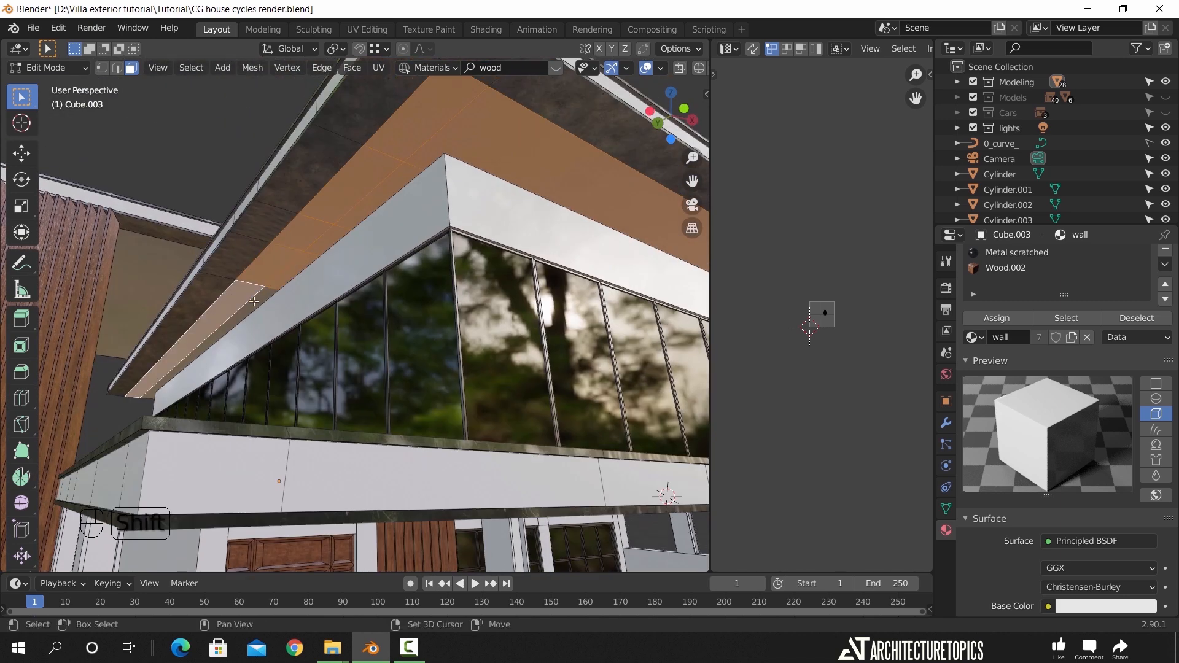
pyautogui.press('p')
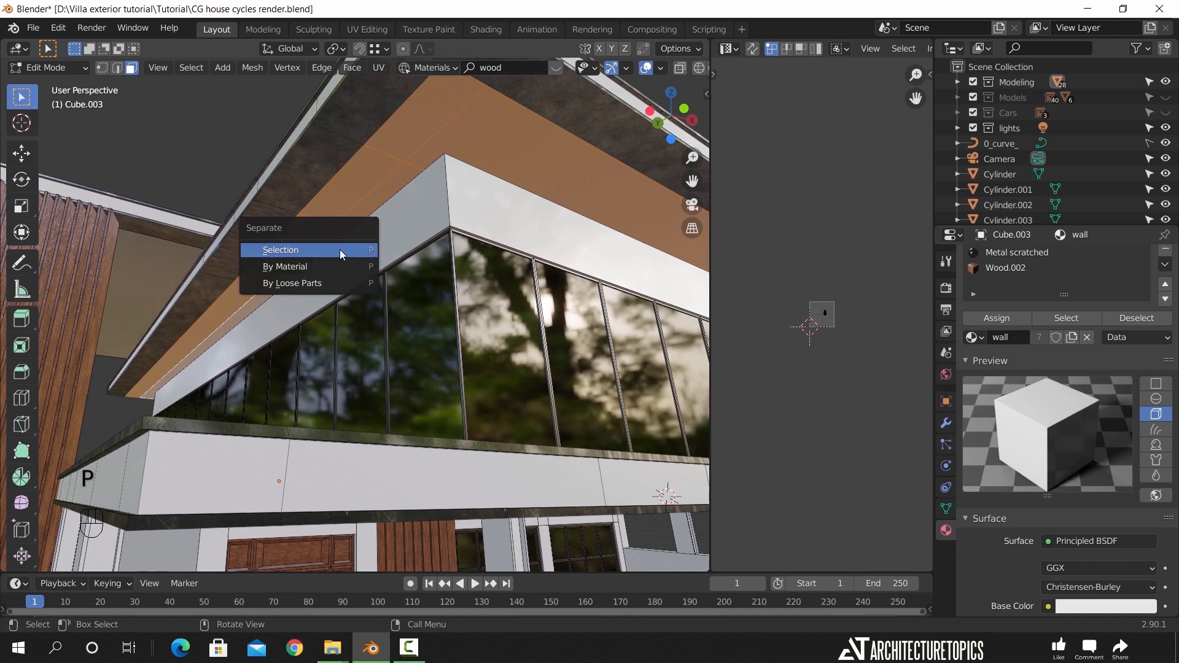
pyautogui.click(340, 250)
pyautogui.press('Tab')
# Add a lengthwise loop cut along the separated soffit's front strip and adjust its position along Y
pyautogui.click(359, 187)
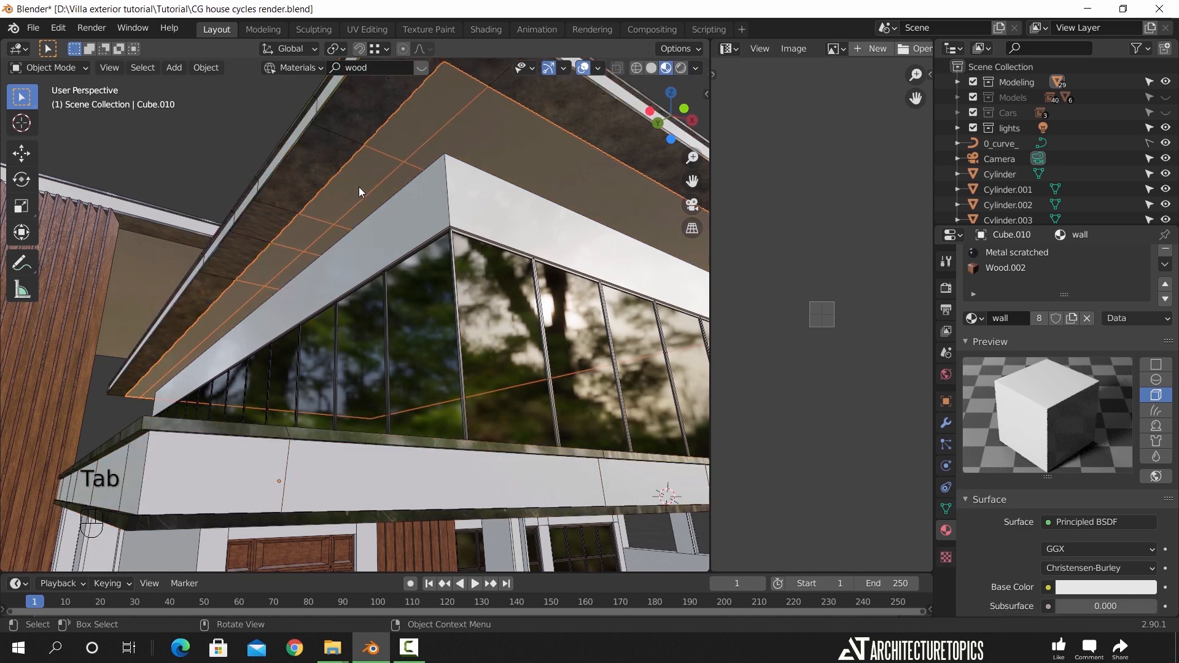
pyautogui.moveTo(407, 179); pyautogui.dragTo(355, 177, button='middle')
pyautogui.keyDown('shift'); pyautogui.moveTo(430, 163); pyautogui.dragTo(381, 179, button='middle'); pyautogui.keyUp('shift')
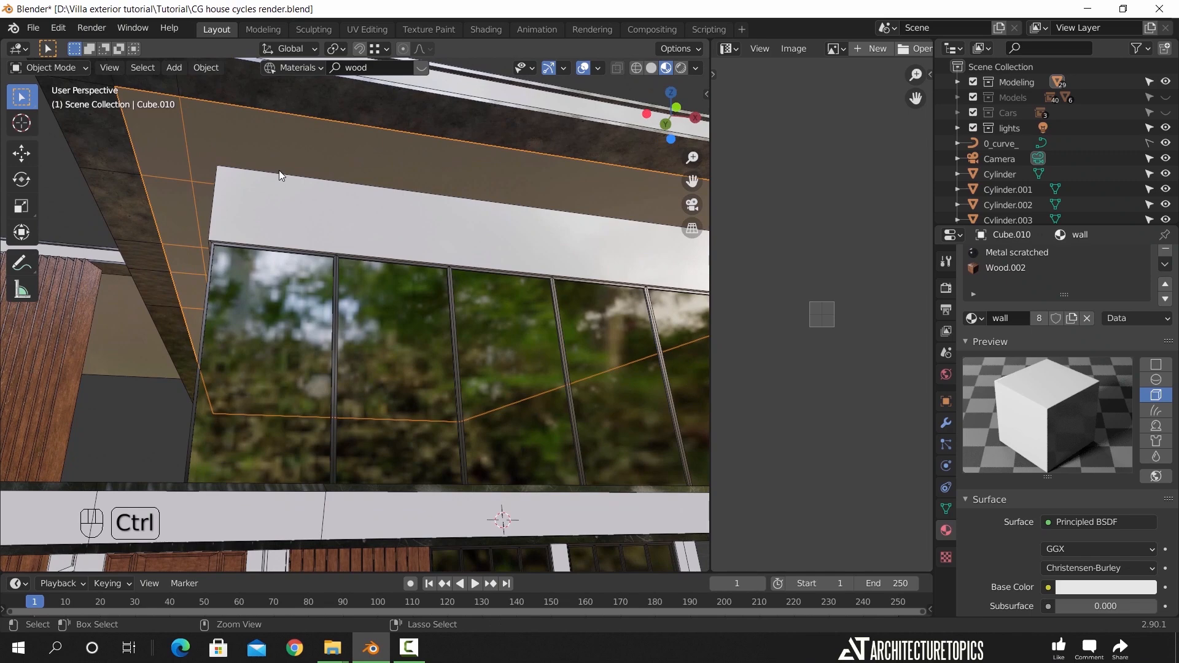
pyautogui.press('Tab')
pyautogui.hotkey('ctrl', 'r')
pyautogui.click(195, 164)
pyautogui.click(207, 162)
pyautogui.moveTo(212, 166); pyautogui.dragTo(452, 250, button='middle')
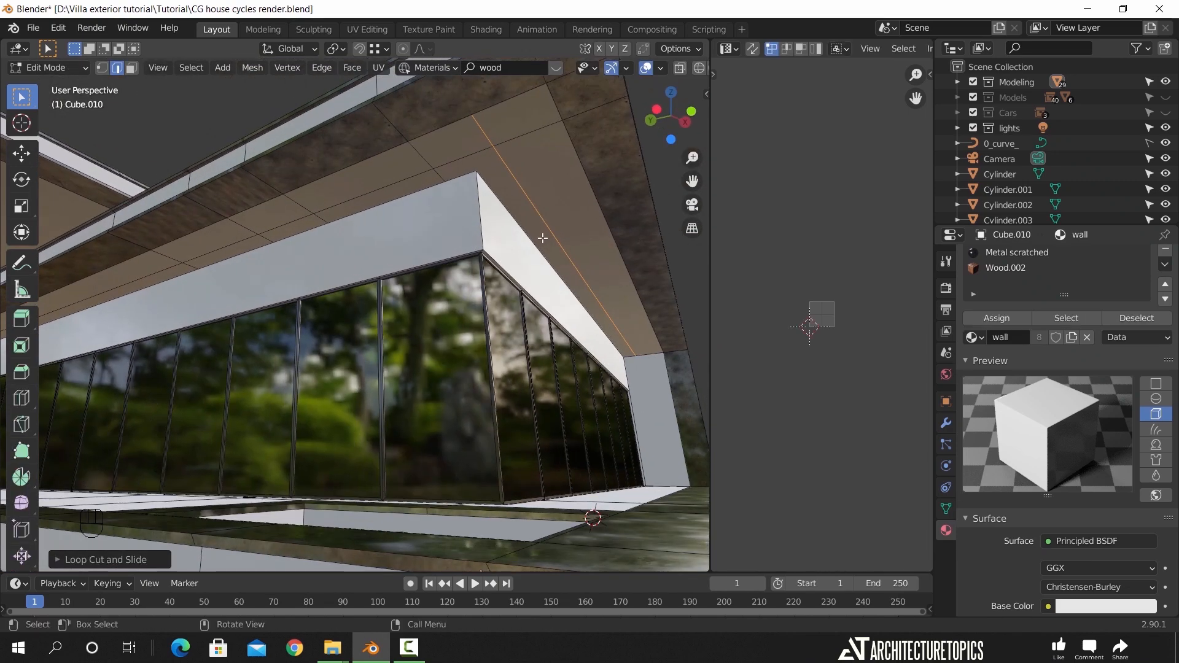
pyautogui.press('g')
pyautogui.press('y')
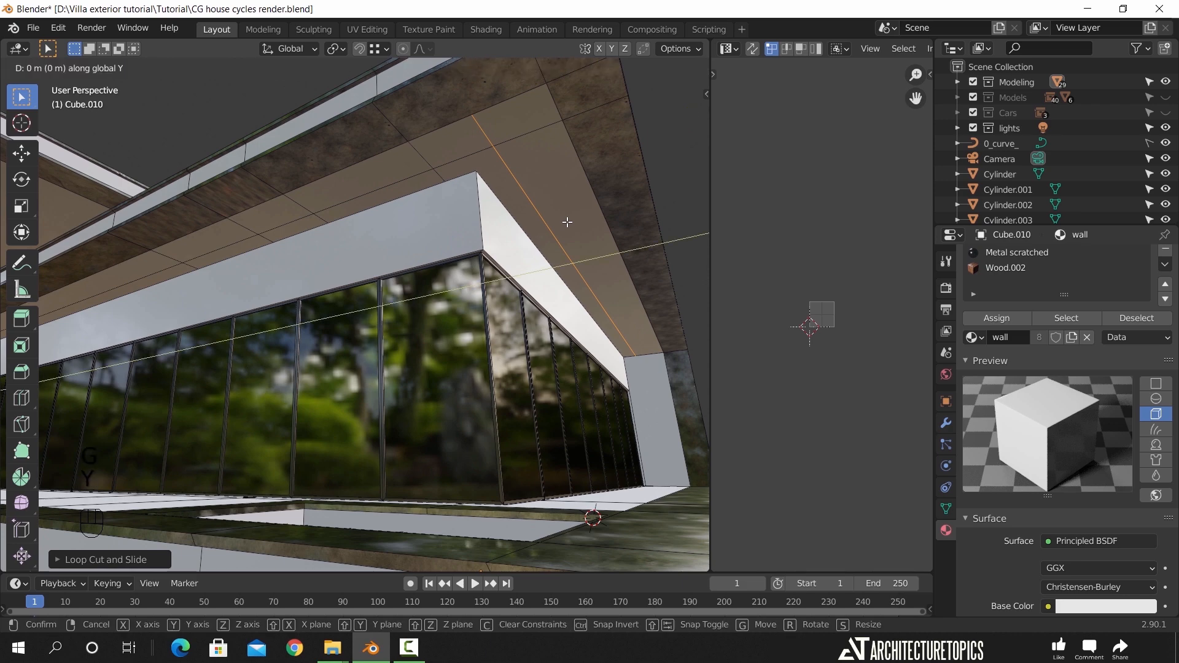
pyautogui.click(564, 226)
# Add a crosswise loop cut to the front soffit strip and move it along X toward the end away from the corner
pyautogui.moveTo(585, 253); pyautogui.dragTo(461, 245, button='middle')
pyautogui.keyDown('shift'); pyautogui.moveTo(461, 244); pyautogui.dragTo(279, 152, button='middle'); pyautogui.keyUp('shift')
pyautogui.hotkey('ctrl', 'r')
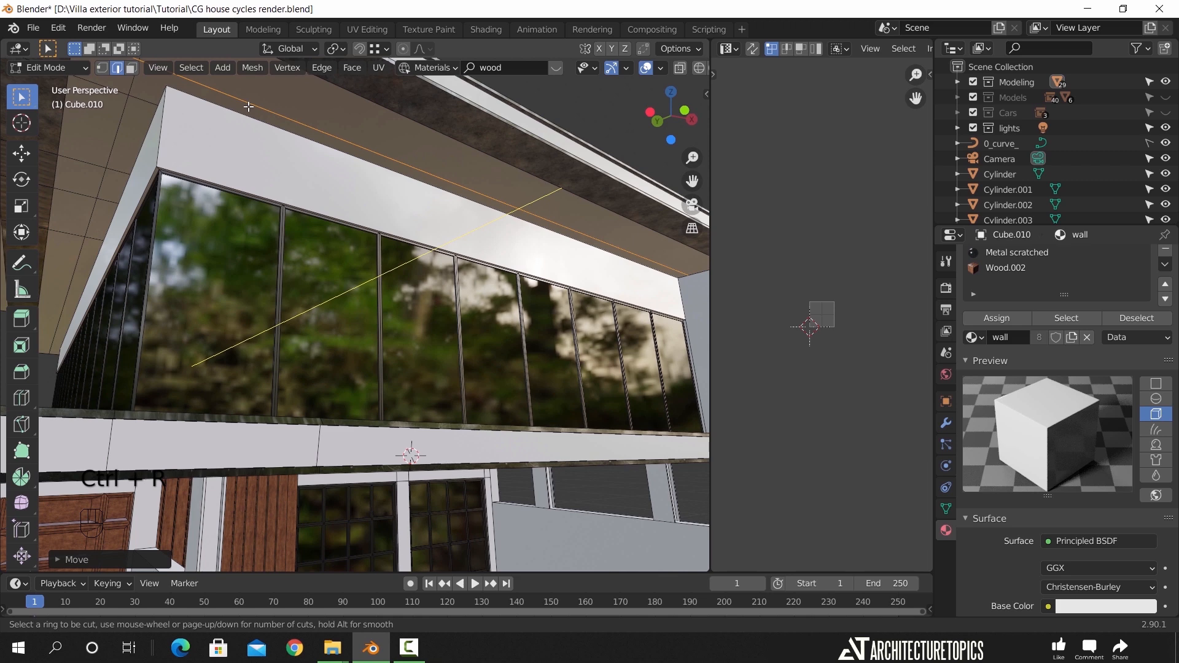
pyautogui.click(248, 107)
pyautogui.rightClick(404, 206)
pyautogui.press('g')
pyautogui.press('x')
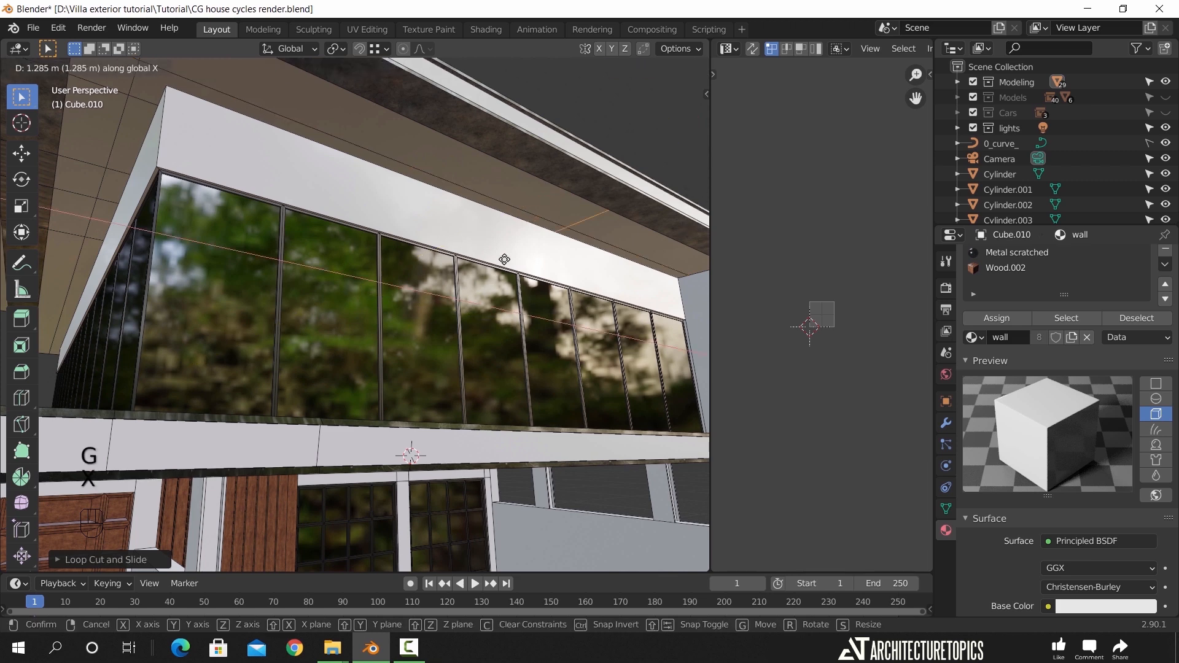
pyautogui.click(568, 277)
# Add another crosswise loop cut to the front soffit strip and move it along negative X toward the building corner
pyautogui.hotkey('ctrl', 'r')
pyautogui.click(332, 146)
pyautogui.rightClick(332, 146)
pyautogui.press('g')
pyautogui.press('x')
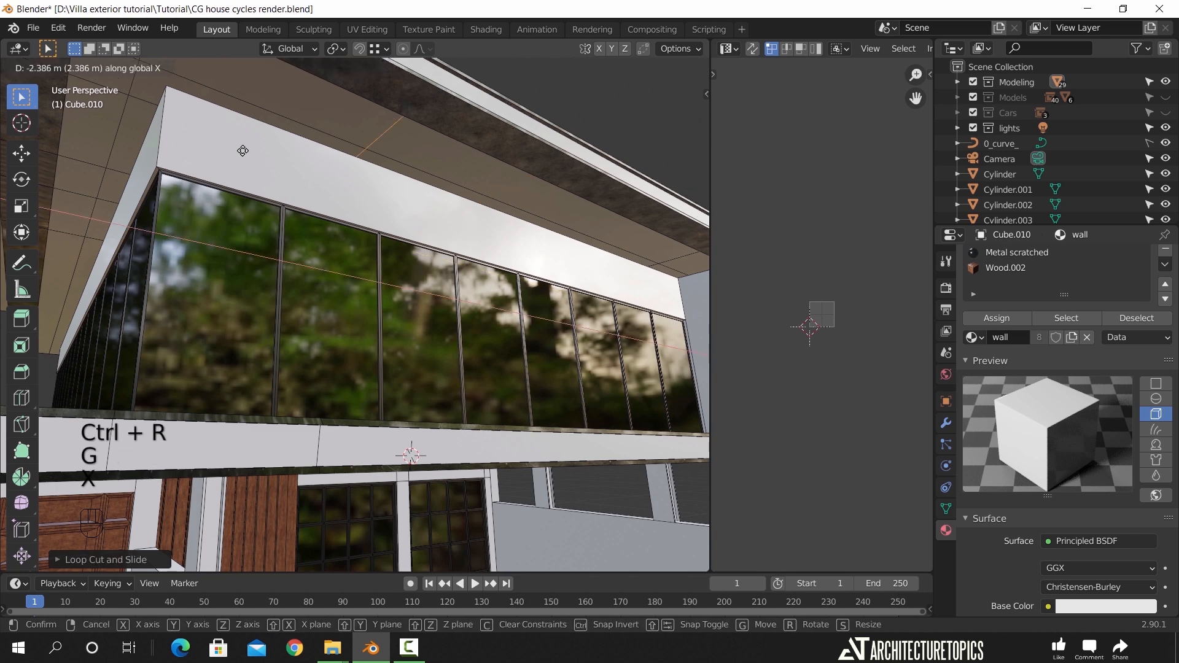
pyautogui.click(165, 133)
# Cut across the side soffit near its far end and select the lengthwise middle edges of both soffit strips
pyautogui.moveTo(250, 108); pyautogui.dragTo(270, 168, button='middle')
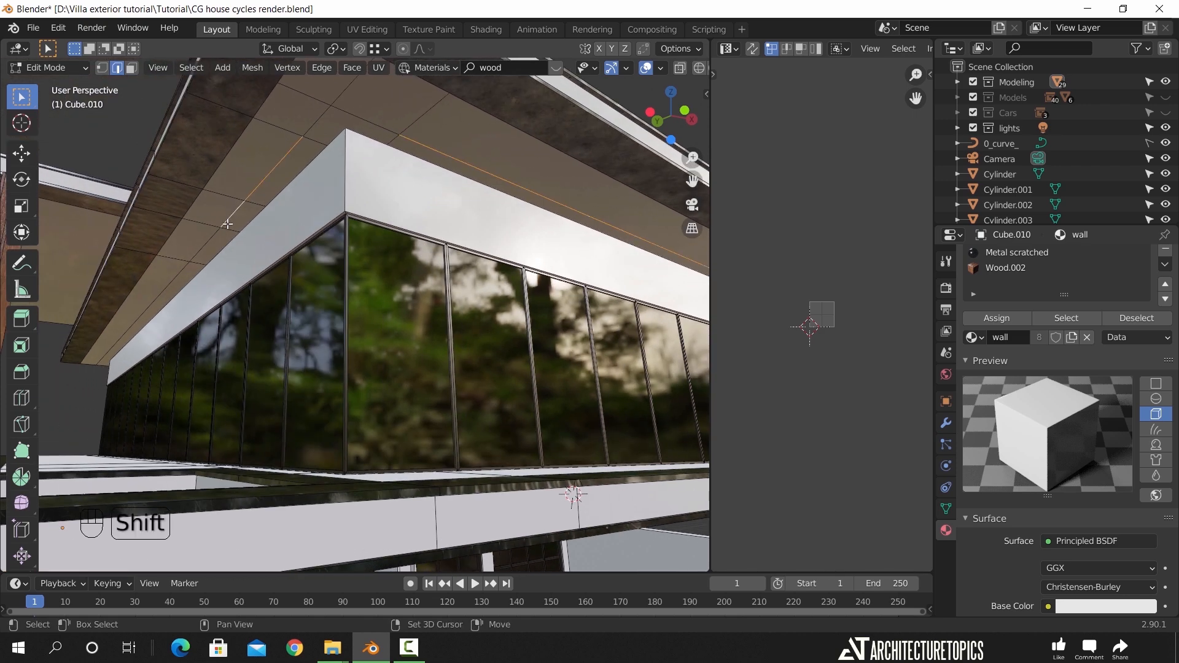
pyautogui.hotkey('ctrl', 'r')
pyautogui.click(132, 313)
pyautogui.keyDown('shift'); pyautogui.click(161, 291); pyautogui.keyUp('shift')
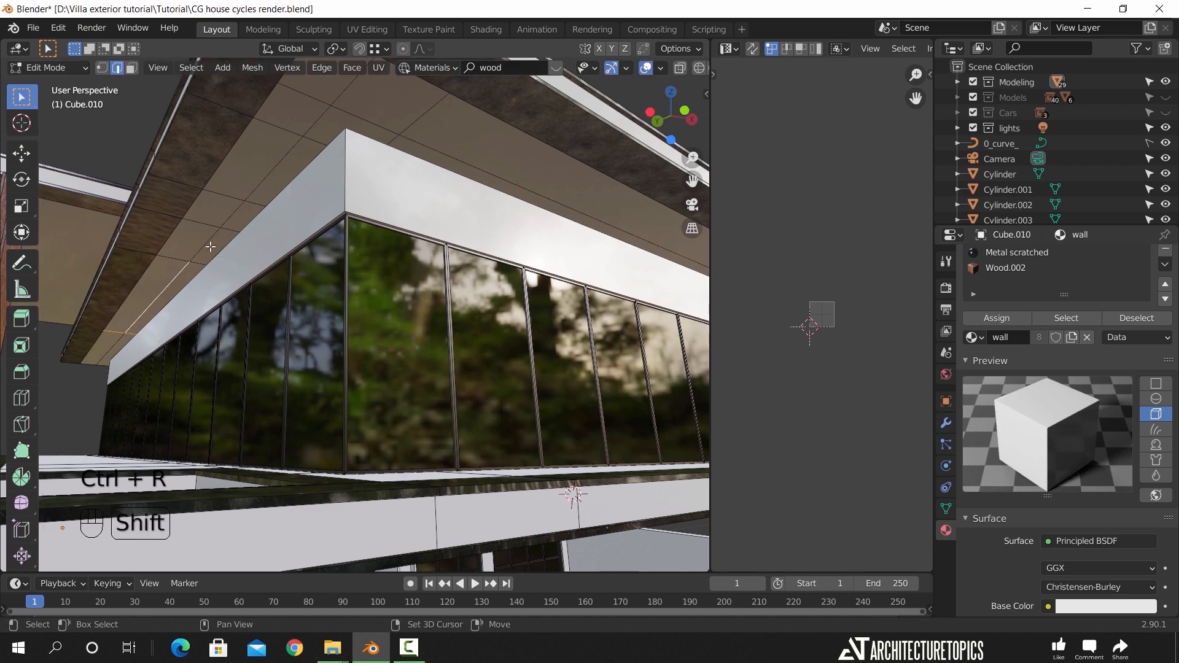
pyautogui.hotkey('ctrl', 'z')
pyautogui.keyDown('shift'); pyautogui.click(422, 149); pyautogui.keyUp('shift')
pyautogui.moveTo(451, 248); pyautogui.dragTo(470, 237, button='middle')
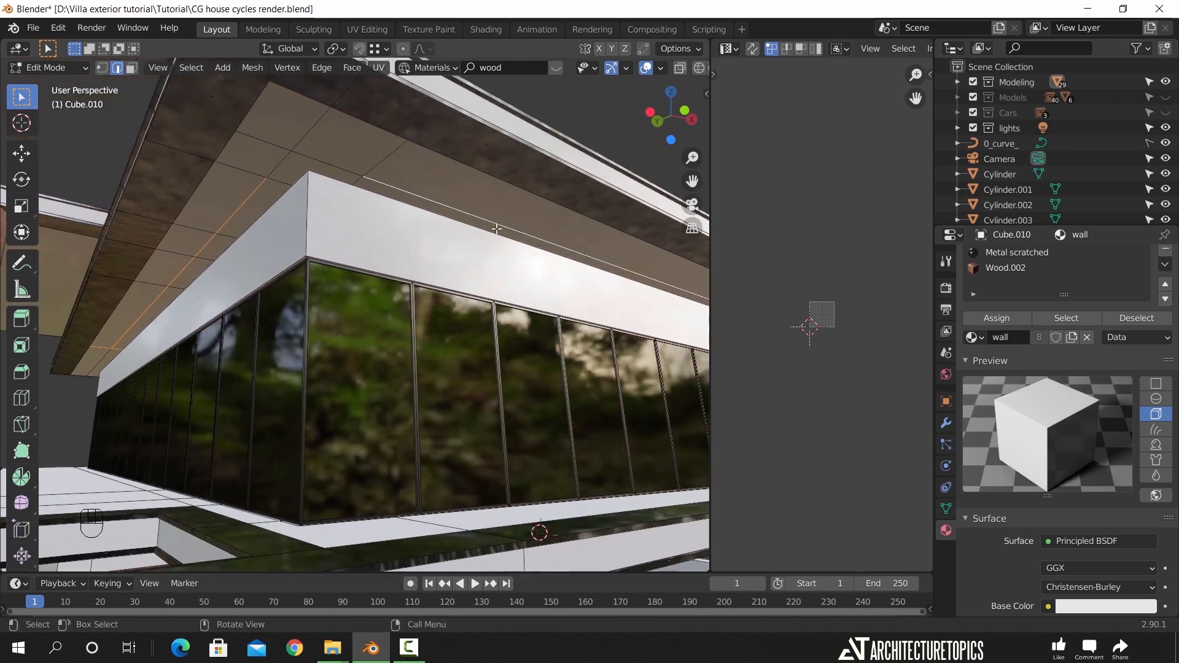
# Try beveling the selected soffit edges and picking the resulting strip faces, and undo these changes
pyautogui.hotkey('ctrl', 'b')
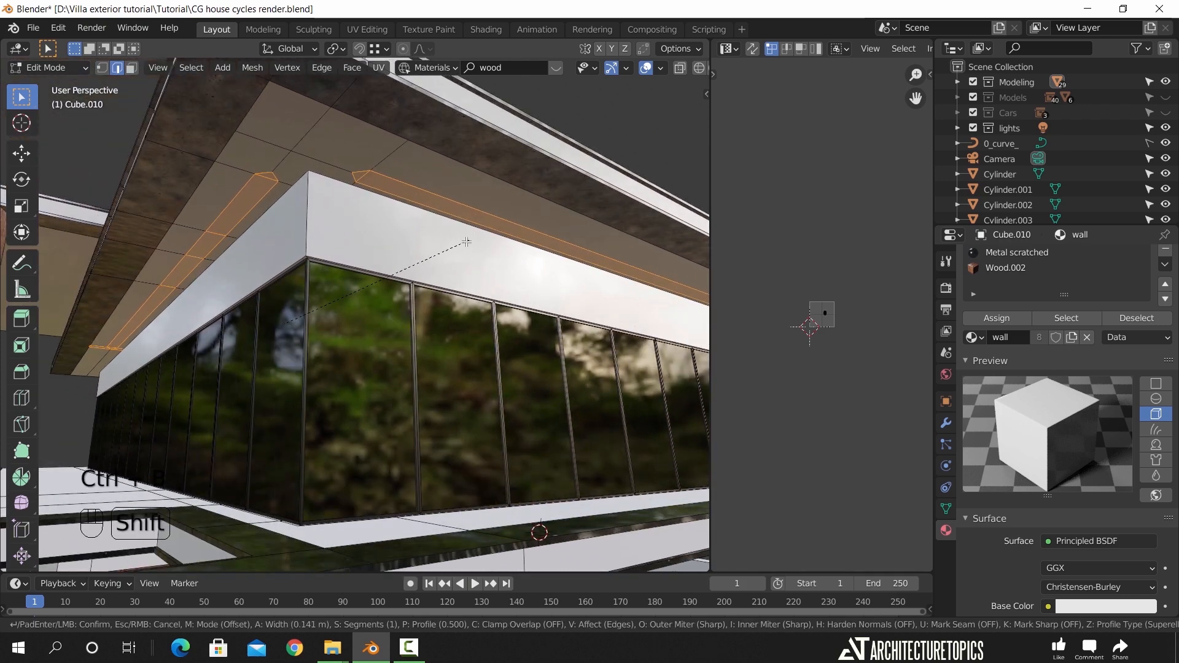
pyautogui.click(446, 247)
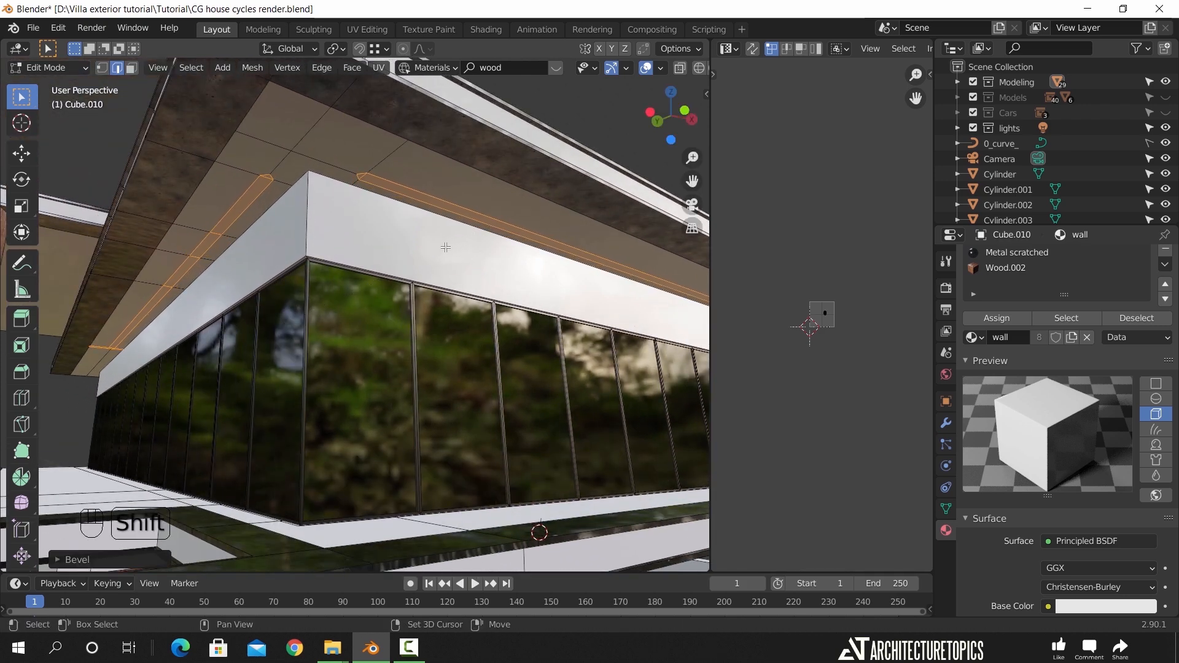
pyautogui.press('3')
pyautogui.click(374, 182)
pyautogui.keyDown('shift'); pyautogui.click(260, 192); pyautogui.keyUp('shift')
pyautogui.keyDown('ctrl'); pyautogui.click(124, 336); pyautogui.keyUp('ctrl')
pyautogui.keyDown('shift'); pyautogui.moveTo(402, 257); pyautogui.dragTo(484, 245, button='middle'); pyautogui.keyUp('shift')
pyautogui.scroll(3, 311, 215)
pyautogui.hotkey('ctrl', 'z')
pyautogui.hotkey('ctrl', 'z')
pyautogui.hotkey('ctrl', 'z')
# Bevel the selected lengthwise soffit edges into narrow strips with a width of about 0.07 m
pyautogui.press('2')
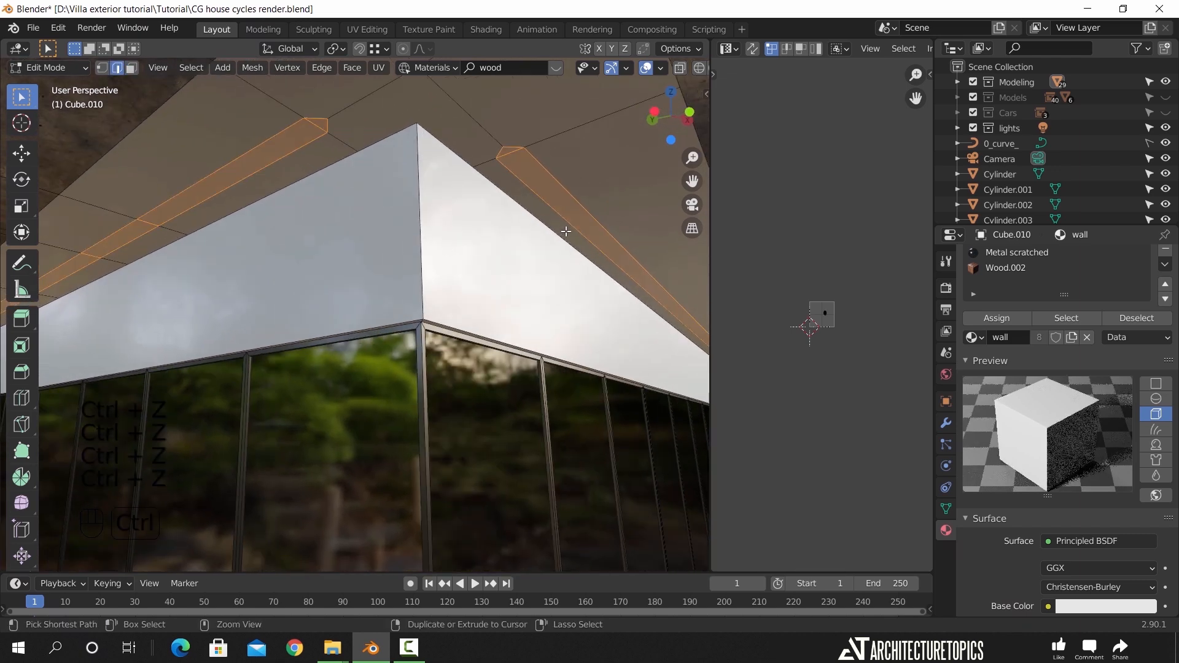
pyautogui.hotkey('ctrl', 'b')
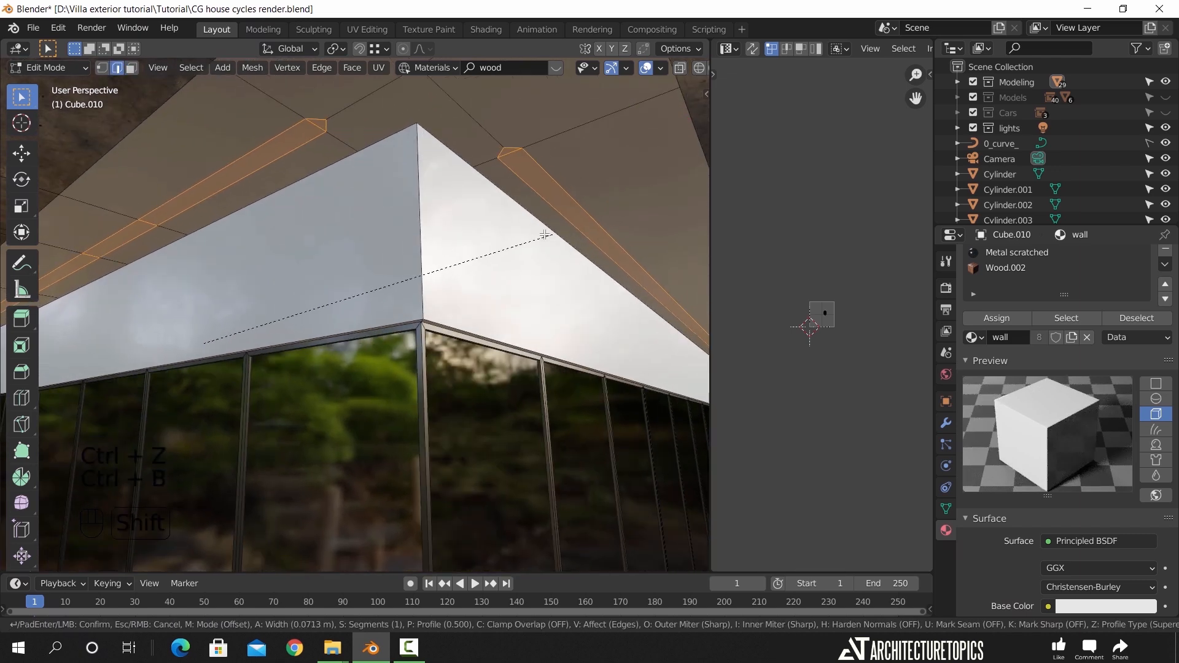
pyautogui.click(546, 234)
# Select the narrow strip faces in both upper soffits and extrude them upward 0.05 m along Z as recessed grooves
pyautogui.click(132, 68)
pyautogui.click(543, 179)
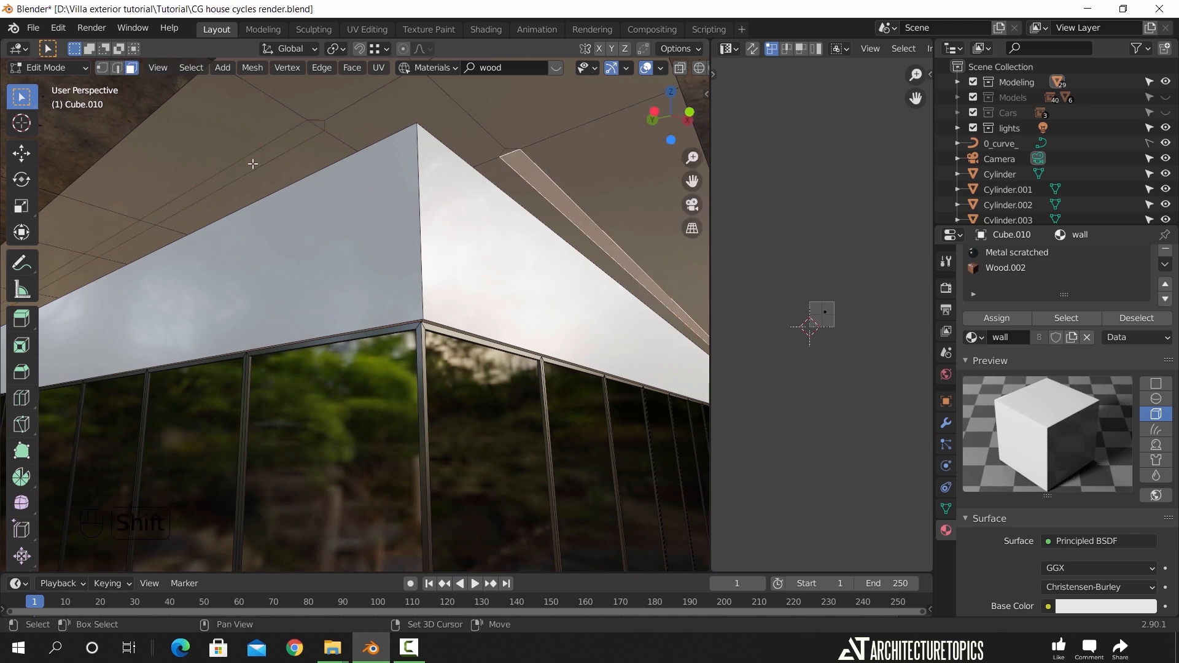
pyautogui.moveTo(252, 163); pyautogui.dragTo(496, 265, button='middle')
pyautogui.keyDown('ctrl'); pyautogui.click(131, 263); pyautogui.keyUp('ctrl')
pyautogui.write('z')
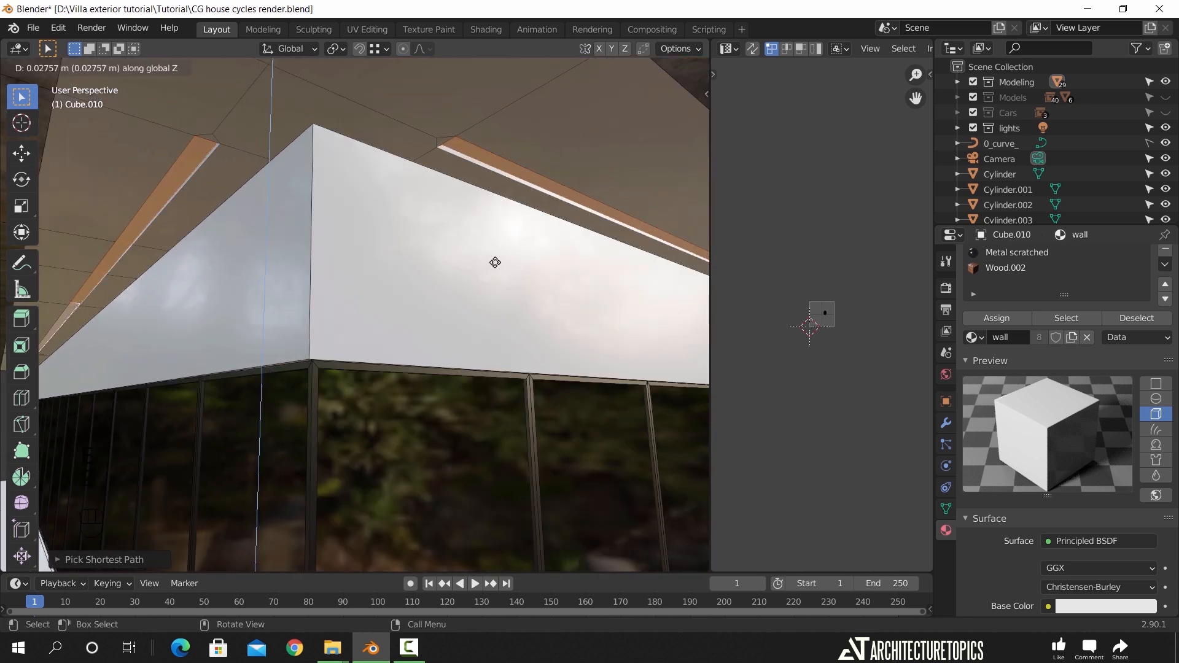
pyautogui.write('0.05')
pyautogui.click(497, 270)
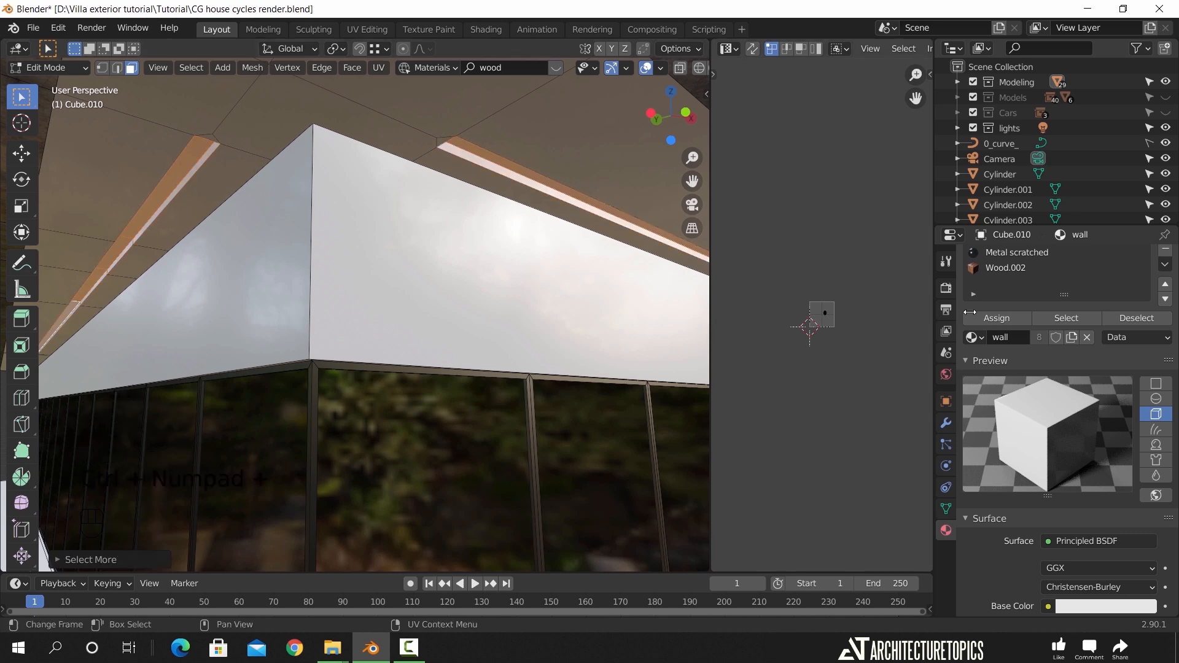
# Assign the Metal scratched material to all faces of the soffit grooves and unwrap their UVs
pyautogui.moveTo(1065, 295); pyautogui.dragTo(1063, 320)
pyautogui.click(1045, 277)
pyautogui.click(1019, 342)
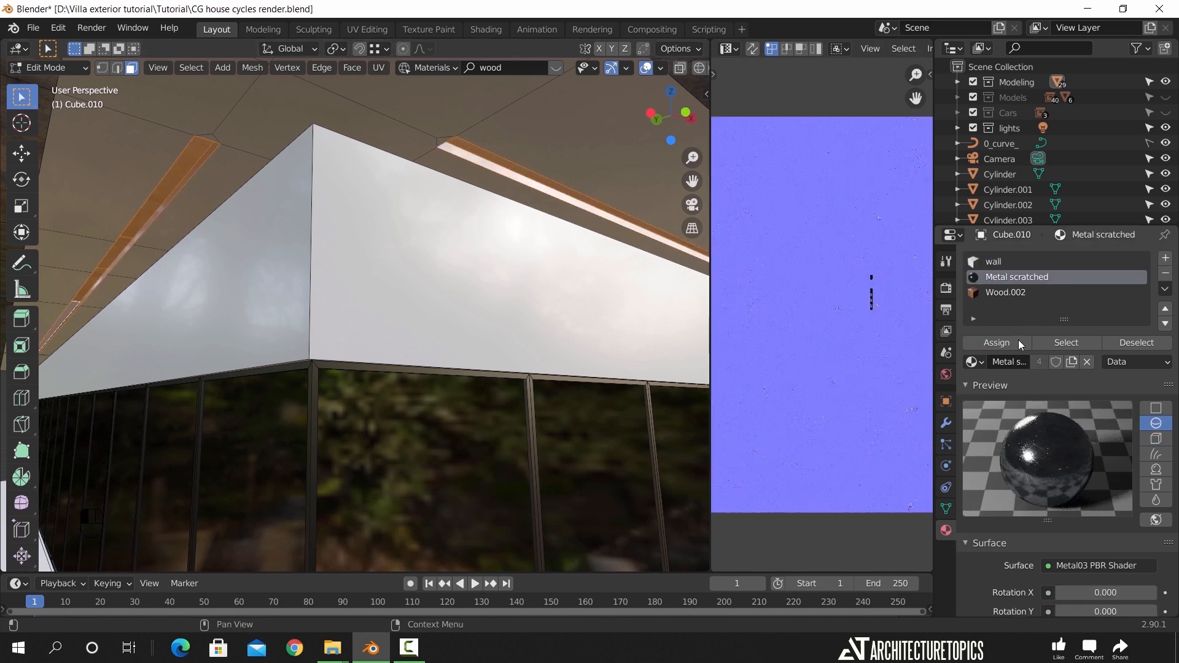
pyautogui.scroll(7, 548, 178)
pyautogui.keyDown('shift'); pyautogui.moveTo(521, 175); pyautogui.dragTo(479, 209, button='middle'); pyautogui.keyUp('shift')
pyautogui.press('Tab')
pyautogui.press('Tab')
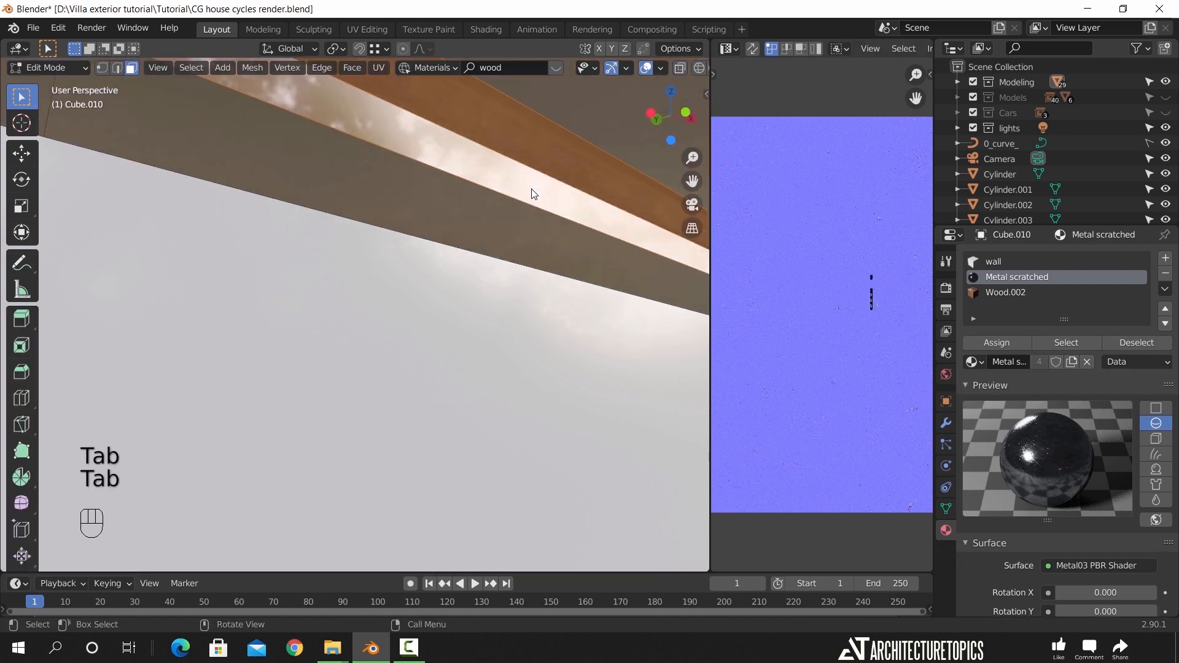
pyautogui.press('u')
pyautogui.click(533, 191)
pyautogui.press('Tab')
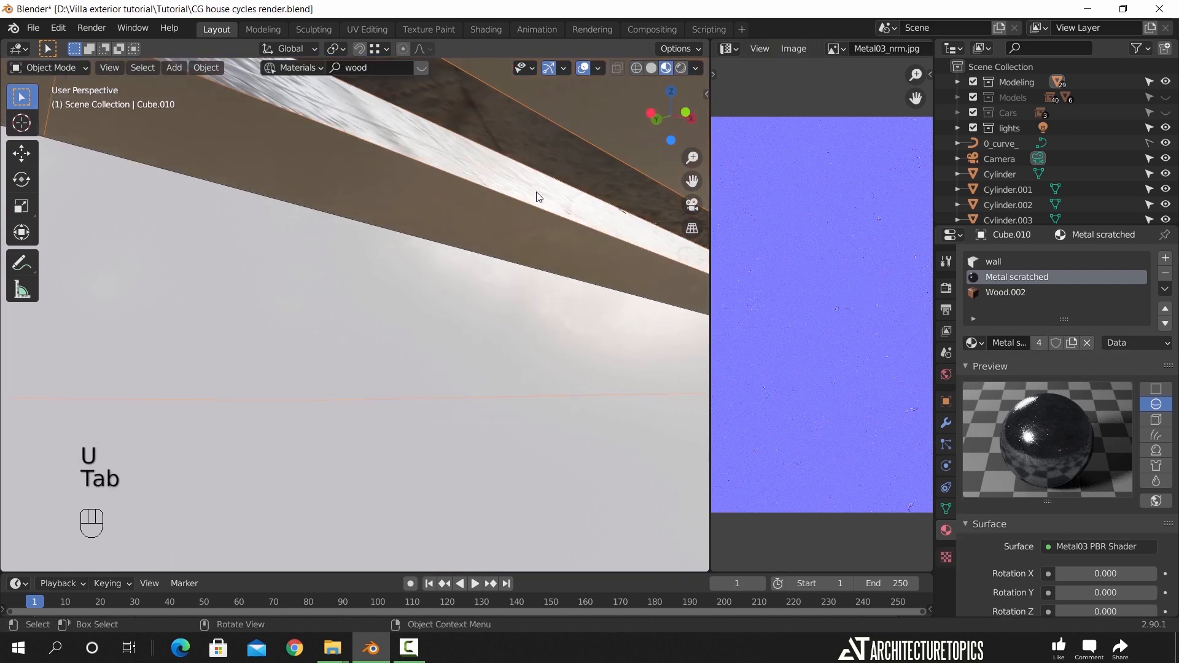
# Duplicate one of the cylindrical ceiling lights and raise the copy along Z to the upper floor's soffit
pyautogui.scroll(-5, 534, 206)
pyautogui.keyDown('shift'); pyautogui.moveTo(508, 274); pyautogui.dragTo(438, 338, button='middle'); pyautogui.keyUp('shift')
pyautogui.click(340, 287)
pyautogui.hotkey('shift', 'd')
pyautogui.press('z')
pyautogui.click(476, 102)
pyautogui.keyDown('shift'); pyautogui.moveTo(415, 186); pyautogui.dragTo(415, 227, button='middle'); pyautogui.keyUp('shift')
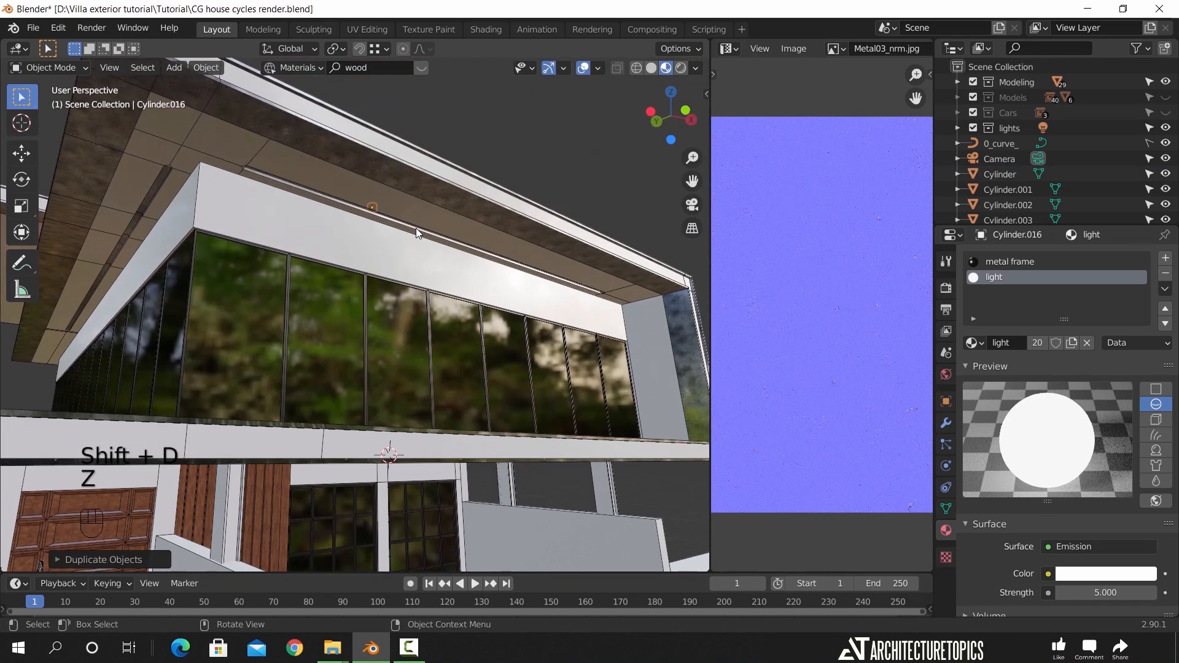
# Move the copied light along Z and Y until it sits at the front soffit groove
pyautogui.press('KP_Decimal')
pyautogui.scroll(-4, 440, 361)
pyautogui.moveTo(438, 407); pyautogui.dragTo(437, 218, button='middle')
pyautogui.scroll(-4, 426, 304)
pyautogui.press('g')
pyautogui.press('z')
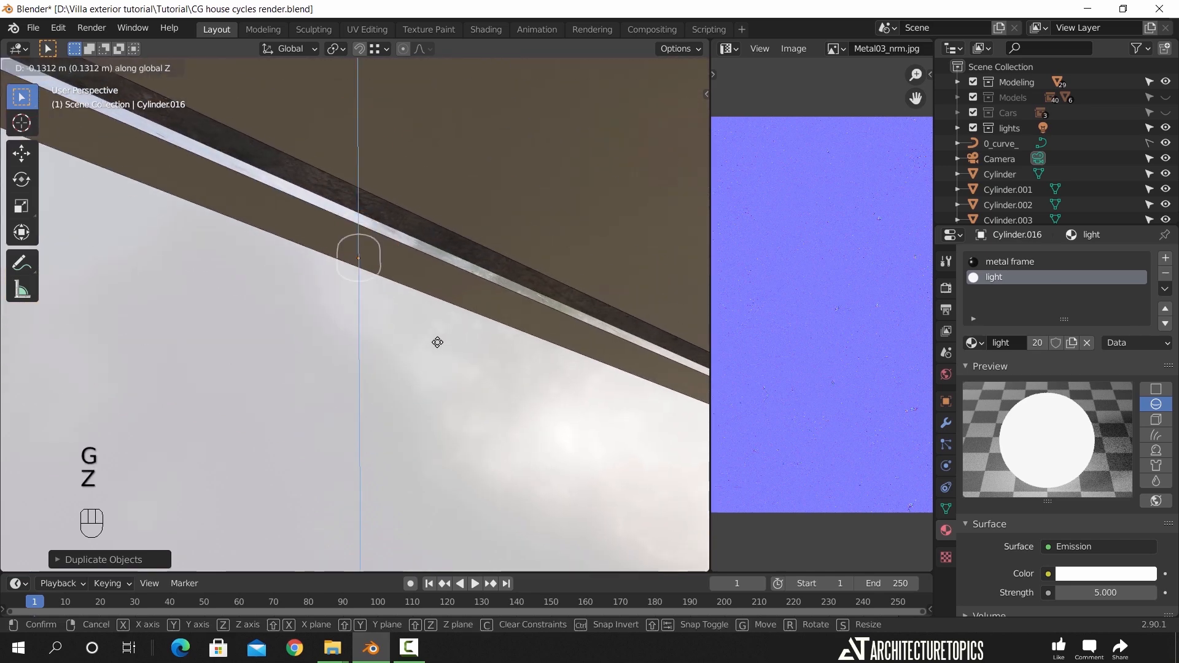
pyautogui.click(443, 397)
pyautogui.press('g')
pyautogui.press('y')
pyautogui.click(547, 342)
pyautogui.press('g')
pyautogui.press('z')
pyautogui.click(542, 305)
pyautogui.moveTo(515, 315); pyautogui.dragTo(543, 340, button='middle')
pyautogui.scroll(3, 577, 331)
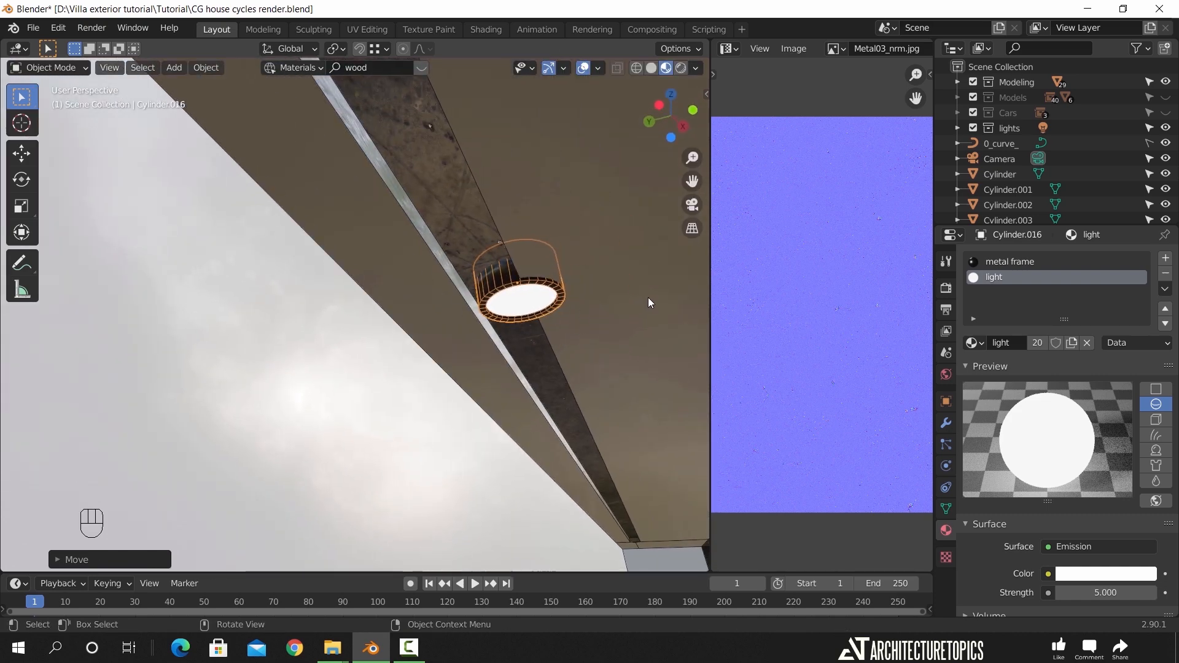
# Scale the light down, adjust its Z scale, and shift it along Y and Z into the front groove
pyautogui.press('s')
pyautogui.click(610, 297)
pyautogui.press('g')
pyautogui.press('y')
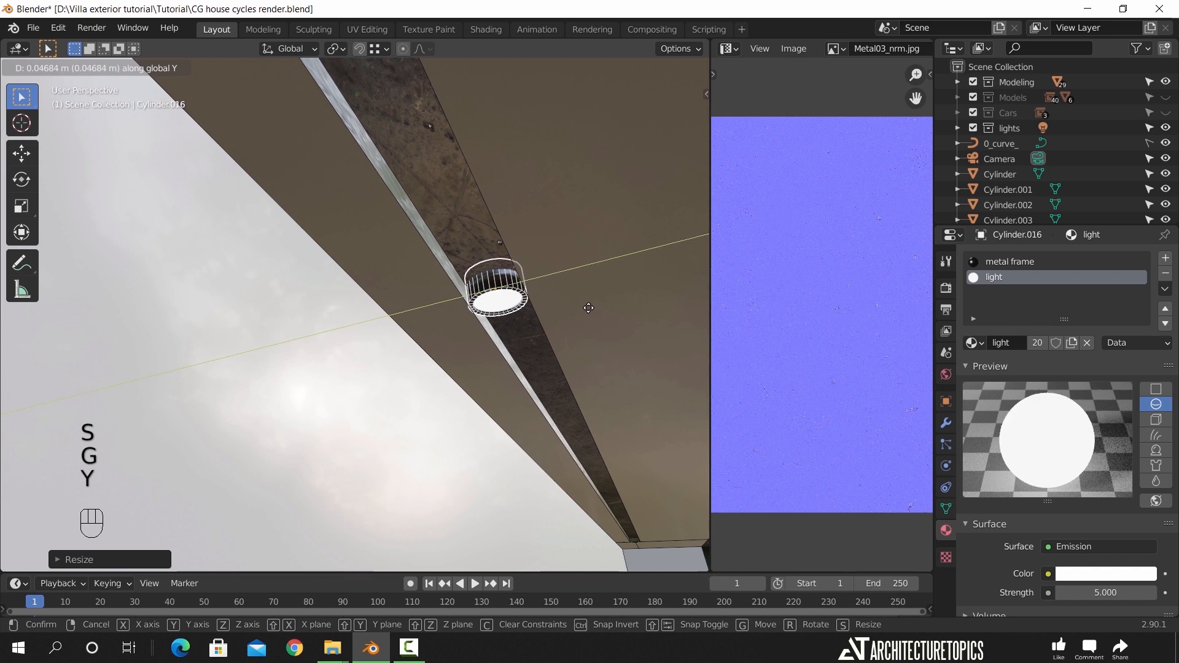
pyautogui.press('s')
pyautogui.press('z')
pyautogui.press('g')
pyautogui.press('z')
pyautogui.click(584, 380)
pyautogui.moveTo(583, 381); pyautogui.dragTo(474, 398, button='middle')
pyautogui.keyDown('shift'); pyautogui.moveTo(271, 399); pyautogui.dragTo(495, 244, button='middle'); pyautogui.keyUp('shift')
pyautogui.press('g')
pyautogui.press('z')
pyautogui.click(505, 239)
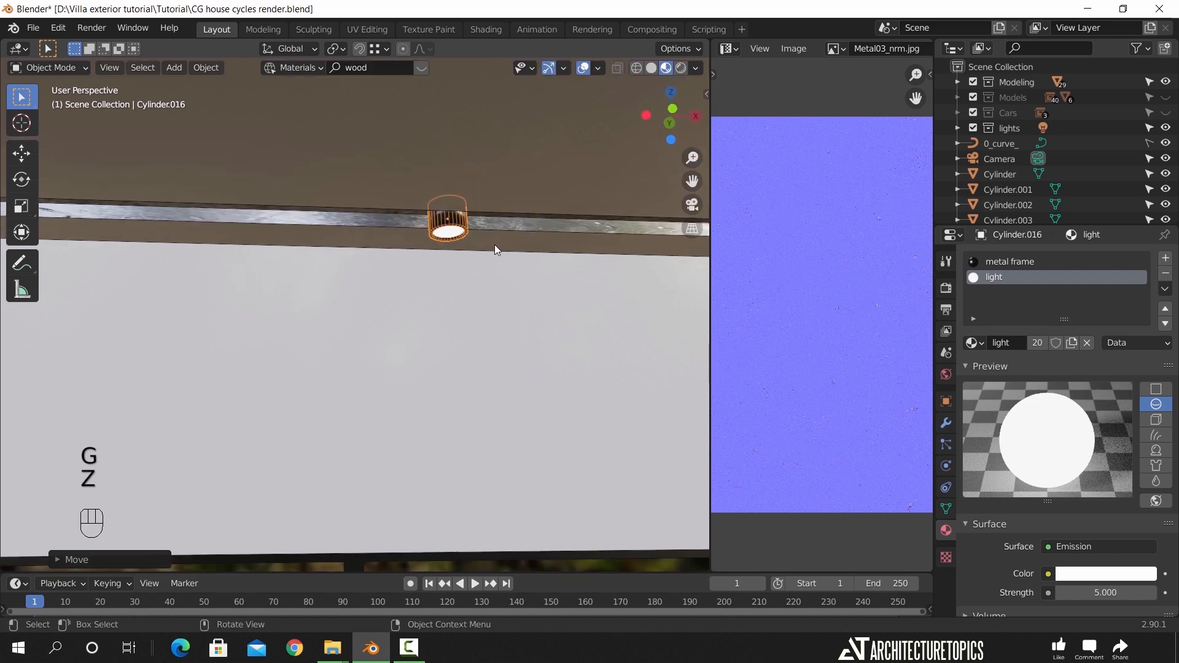
# Using a wireframe top view, scale the light to the groove's width and align it with the groove along Y
pyautogui.press('KP_7')
pyautogui.scroll(-5, 490, 289)
pyautogui.press('z')
pyautogui.keyDown('shift'); pyautogui.moveTo(407, 397); pyautogui.dragTo(388, 312, button='middle'); pyautogui.keyUp('shift')
pyautogui.scroll(4, 393, 332)
pyautogui.scroll(5, 394, 332)
pyautogui.keyDown('shift'); pyautogui.moveTo(500, 340); pyautogui.dragTo(431, 334, button='middle'); pyautogui.keyUp('shift')
pyautogui.scroll(2, 436, 335)
pyautogui.press('s')
pyautogui.click(574, 358)
pyautogui.press('g')
pyautogui.press('y')
pyautogui.click(571, 362)
pyautogui.moveTo(462, 418); pyautogui.dragTo(510, 228, button='middle')
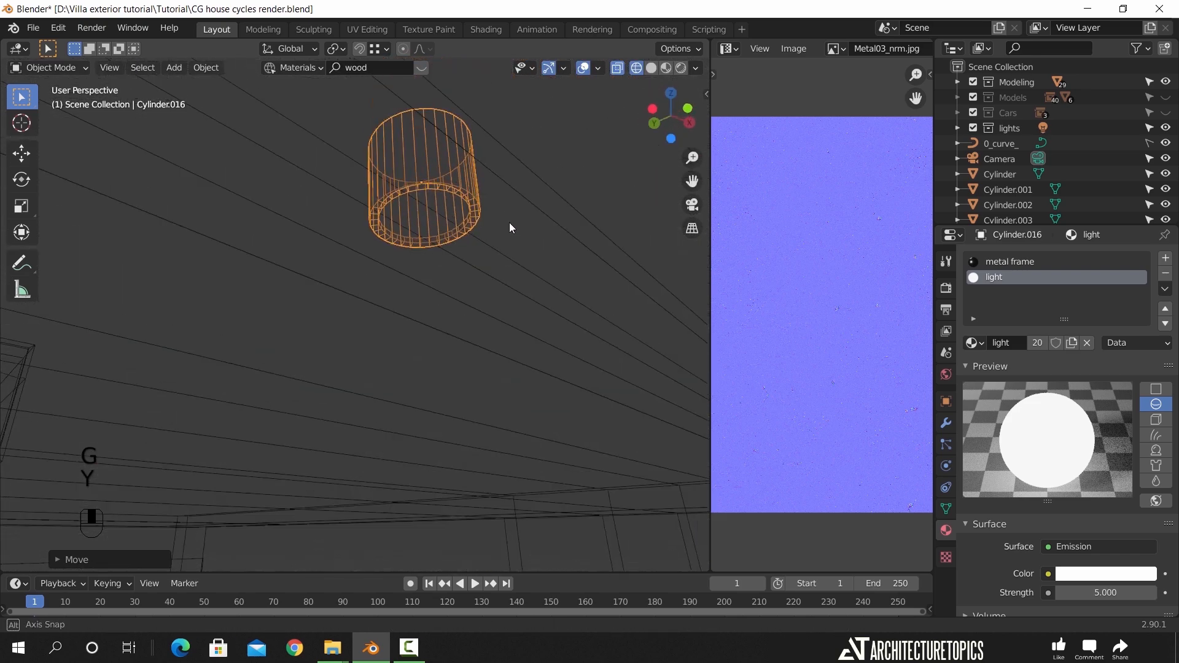
# In solid shading, nudge the light slightly along Y to center it across the groove
pyautogui.press('z')
pyautogui.moveTo(498, 275); pyautogui.dragTo(538, 282, button='middle')
pyautogui.press('g')
pyautogui.press('x')
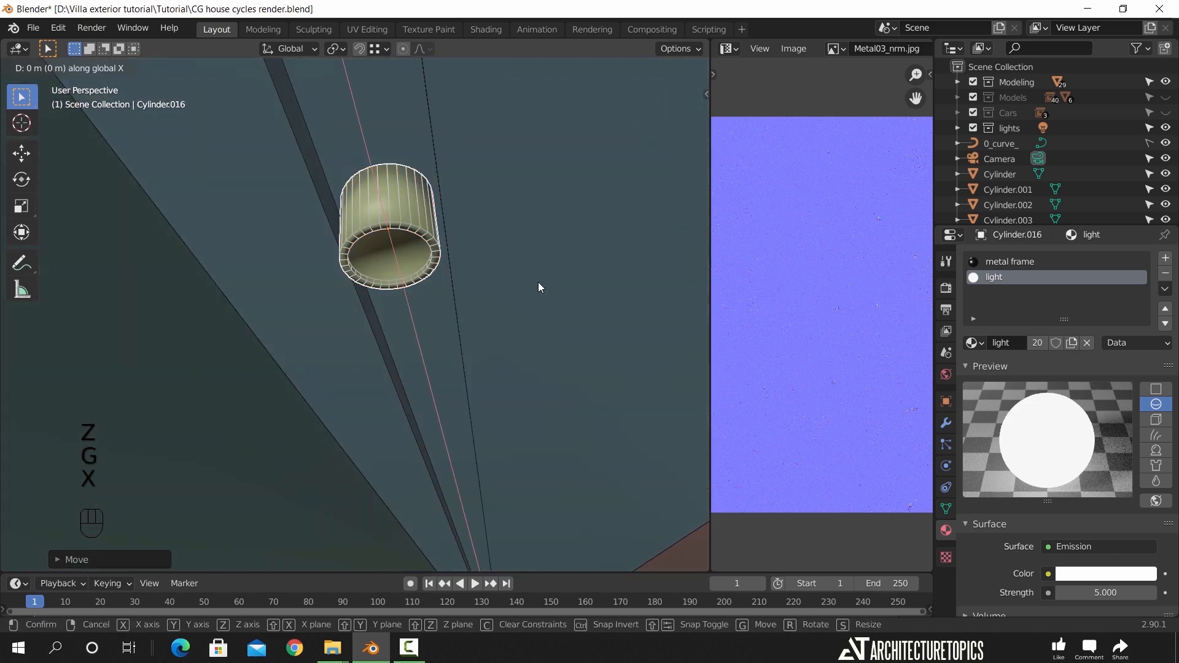
pyautogui.press('y')
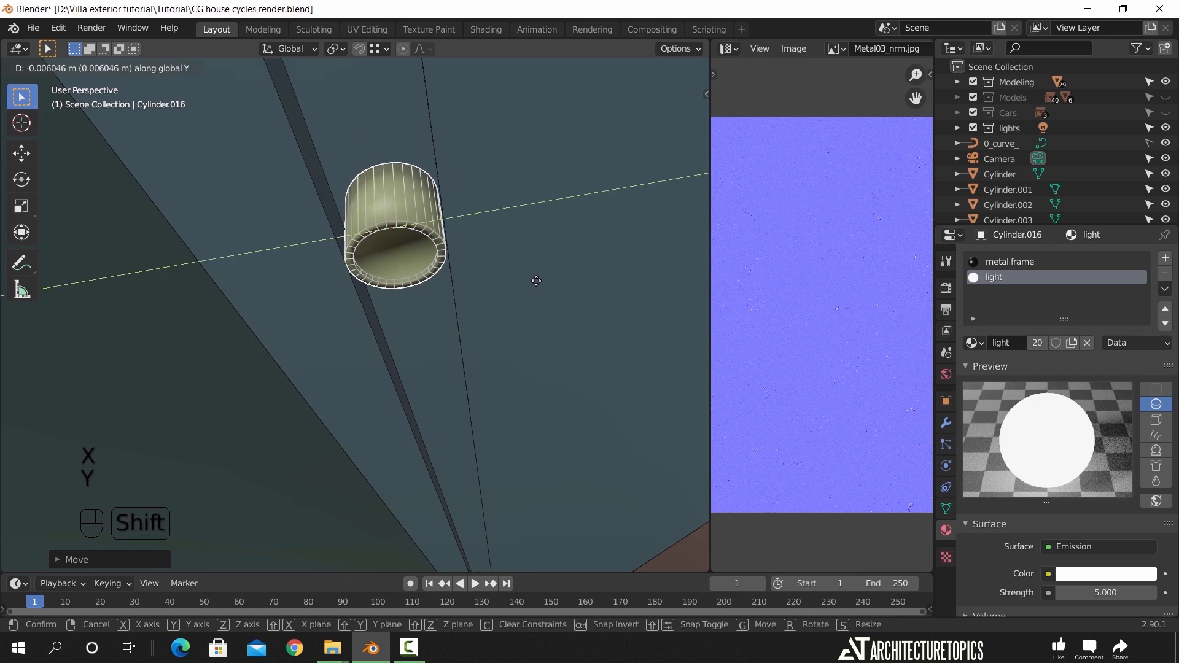
pyautogui.click(516, 285)
# Move the light about 6 m along X to the far end of the front groove, away from the building corner
pyautogui.scroll(-2, 499, 350)
pyautogui.moveTo(496, 362); pyautogui.dragTo(339, 378, button='middle')
pyautogui.scroll(-3, 264, 363)
pyautogui.keyDown('shift'); pyautogui.moveTo(124, 328); pyautogui.dragTo(66, 336, button='middle'); pyautogui.keyUp('shift')
pyautogui.moveTo(276, 351); pyautogui.dragTo(442, 367, button='middle')
pyautogui.scroll(-4, 553, 387)
pyautogui.keyDown('shift'); pyautogui.moveTo(577, 389); pyautogui.dragTo(382, 385, button='middle'); pyautogui.keyUp('shift')
pyautogui.scroll(-4, 393, 386)
pyautogui.keyDown('shift'); pyautogui.moveTo(483, 382); pyautogui.dragTo(350, 386, button='middle'); pyautogui.keyUp('shift')
pyautogui.press('g')
pyautogui.press('x')
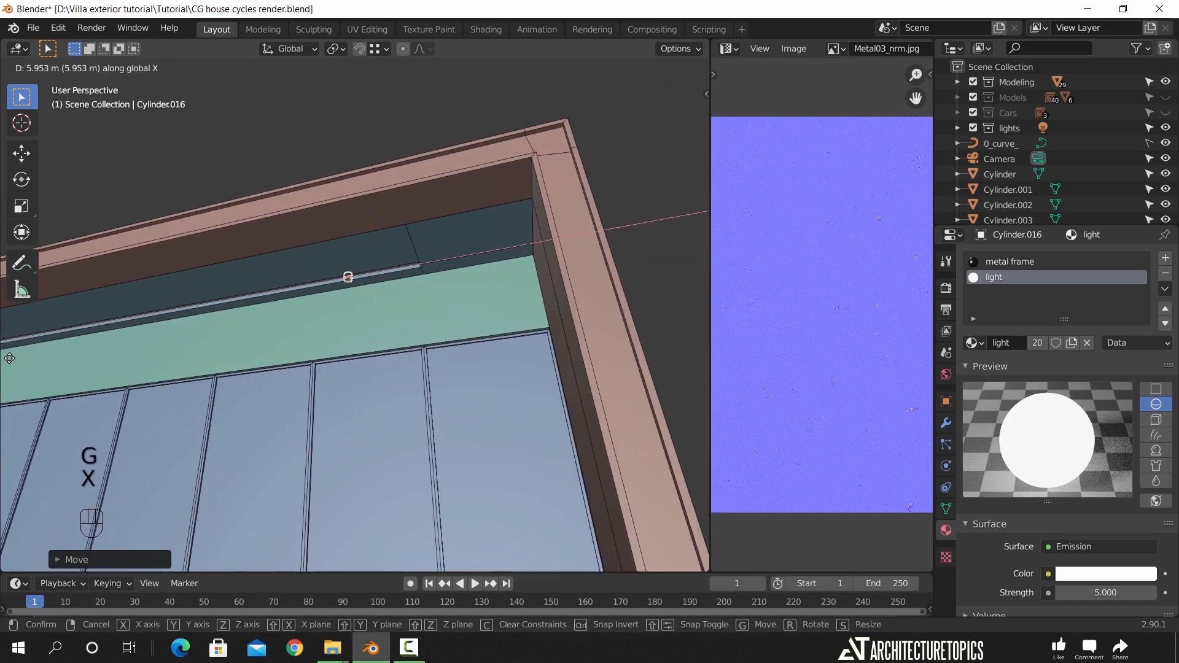
pyautogui.click(17, 357)
# Duplicate the light along negative X and repeat the duplication four times to make an evenly spaced row of six
pyautogui.moveTo(238, 370); pyautogui.dragTo(271, 407, button='middle')
pyautogui.hotkey('shift', 'd')
pyautogui.press('x')
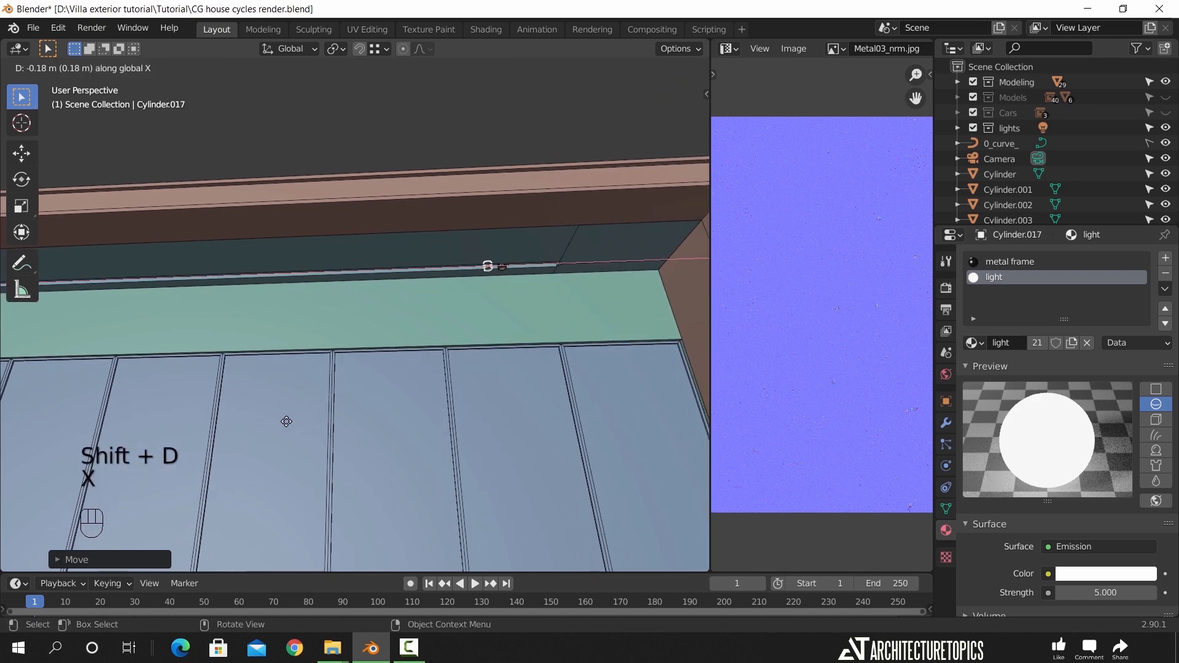
pyautogui.click(210, 424)
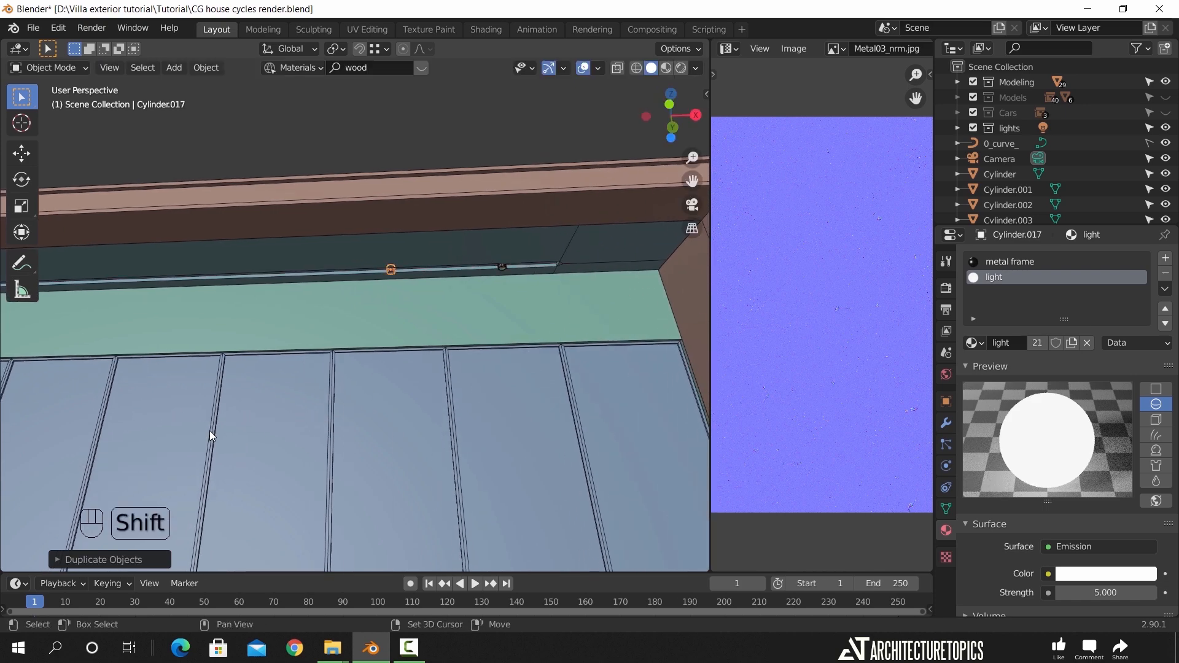
pyautogui.hotkey('shift', 'r')
pyautogui.hotkey('shift', 'r')
pyautogui.hotkey('shift', 'r')
pyautogui.keyDown('shift'); pyautogui.moveTo(217, 387); pyautogui.dragTo(436, 386, button='middle'); pyautogui.keyUp('shift')
pyautogui.hotkey('shift', 'r')
pyautogui.scroll(-2, 568, 337)
pyautogui.keyDown('shift'); pyautogui.moveTo(569, 336); pyautogui.dragTo(444, 326, button='middle'); pyautogui.keyUp('shift')
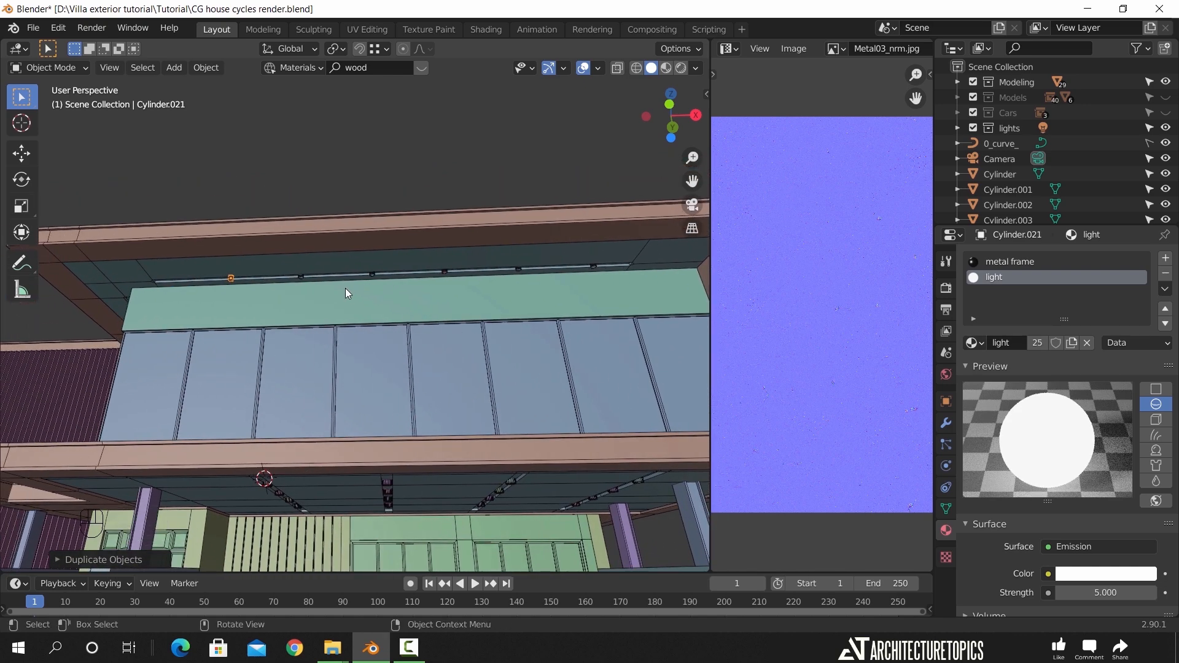
# Select all six lights in the front groove and shift the row slightly along negative X
pyautogui.keyDown('shift'); pyautogui.click(301, 276); pyautogui.keyUp('shift')
pyautogui.keyDown('shift'); pyautogui.click(371, 273); pyautogui.keyUp('shift')
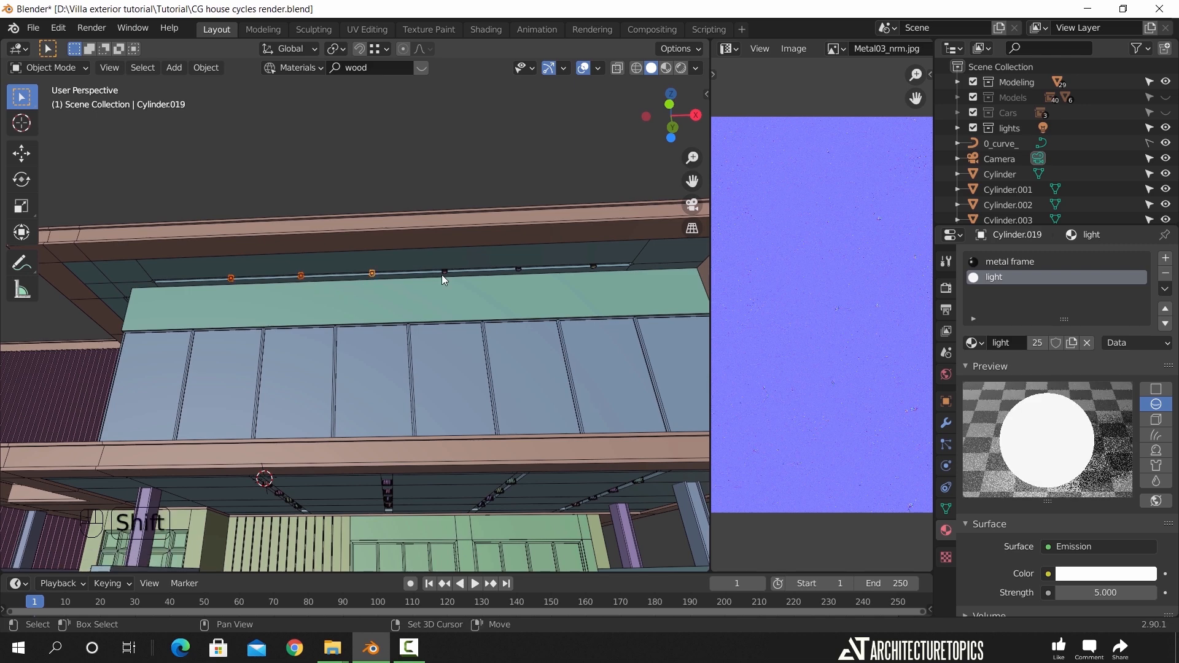
pyautogui.keyDown('shift'); pyautogui.click(446, 272); pyautogui.keyUp('shift')
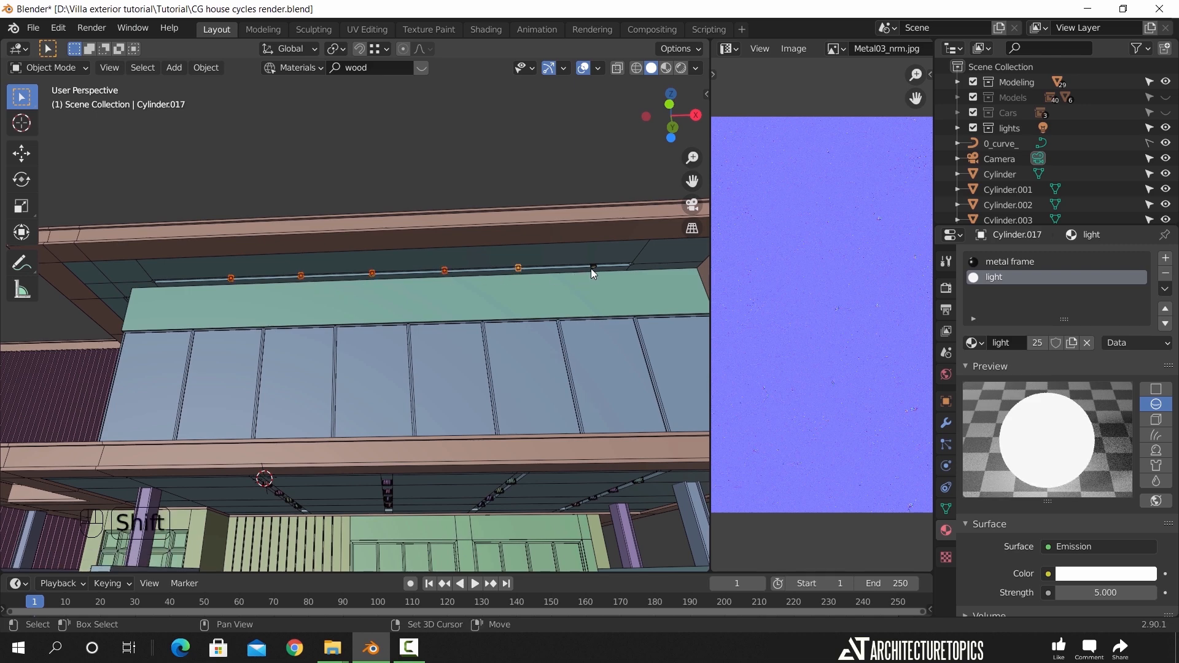
pyautogui.press('g')
pyautogui.press('x')
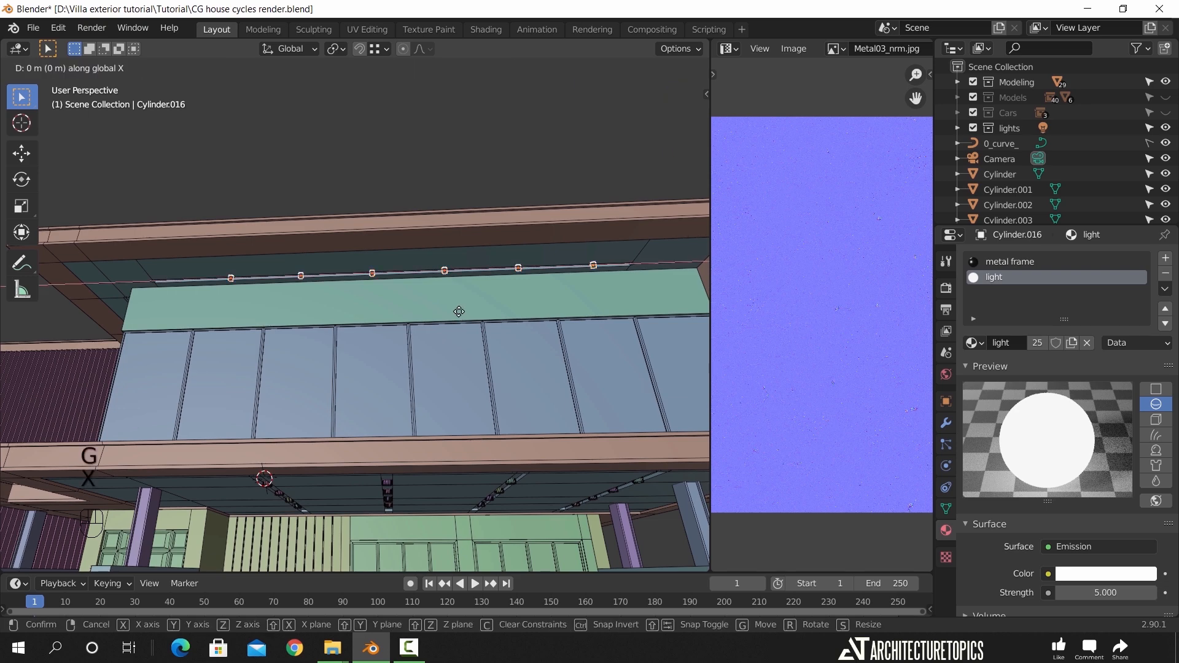
pyautogui.click(447, 316)
# Duplicate the row along negative X past the building corner and rotate it 90 degrees about Z around its shared center
pyautogui.keyDown('shift'); pyautogui.moveTo(191, 323); pyautogui.dragTo(446, 314, button='middle'); pyautogui.keyUp('shift')
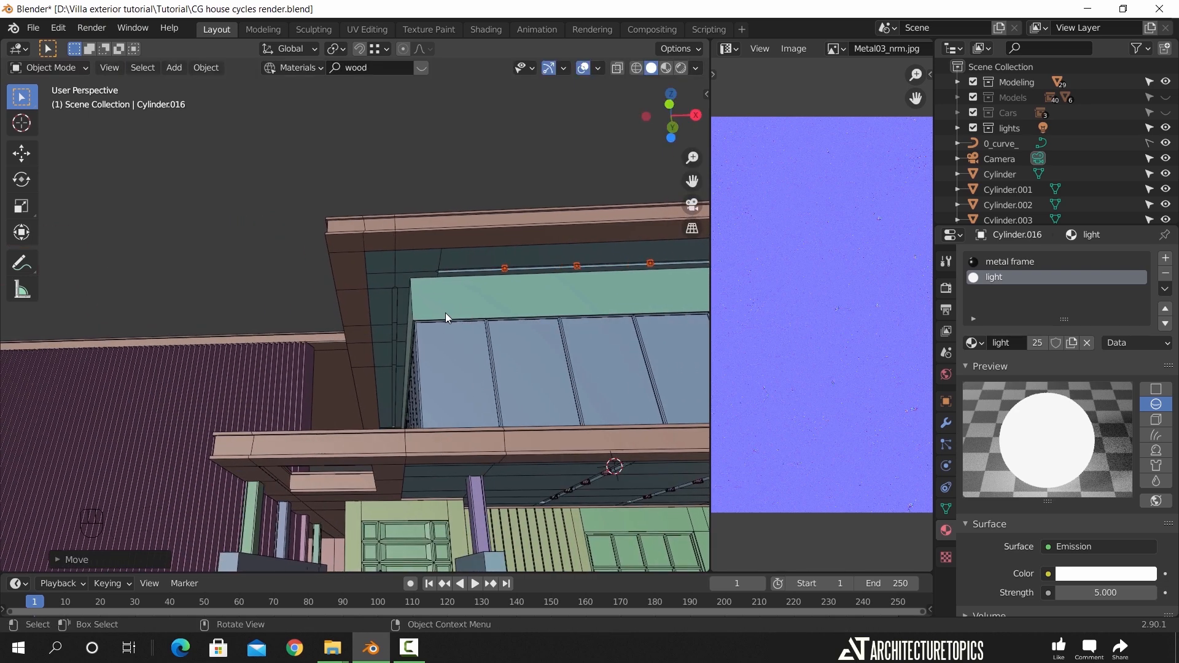
pyautogui.hotkey('shift', 'd')
pyautogui.press('x')
pyautogui.click(150, 320)
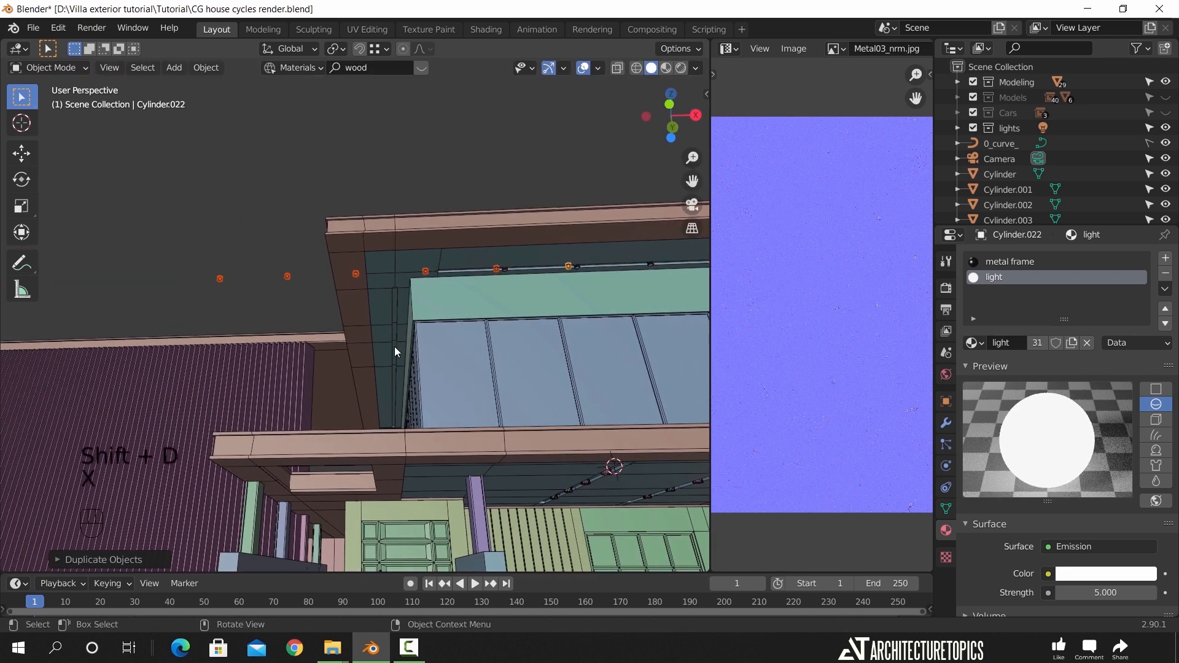
pyautogui.click(337, 48)
pyautogui.click(366, 116)
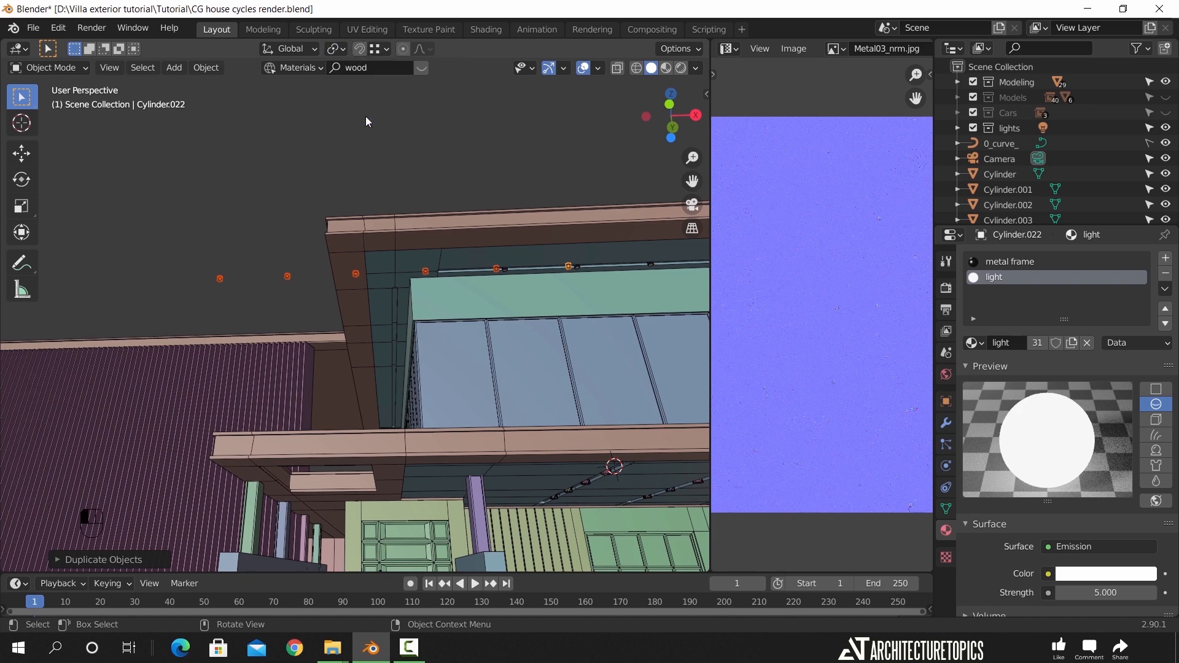
pyautogui.press('r')
pyautogui.press('z')
pyautogui.press('KP_9')
pyautogui.press('KP_0')
pyautogui.click(415, 317)
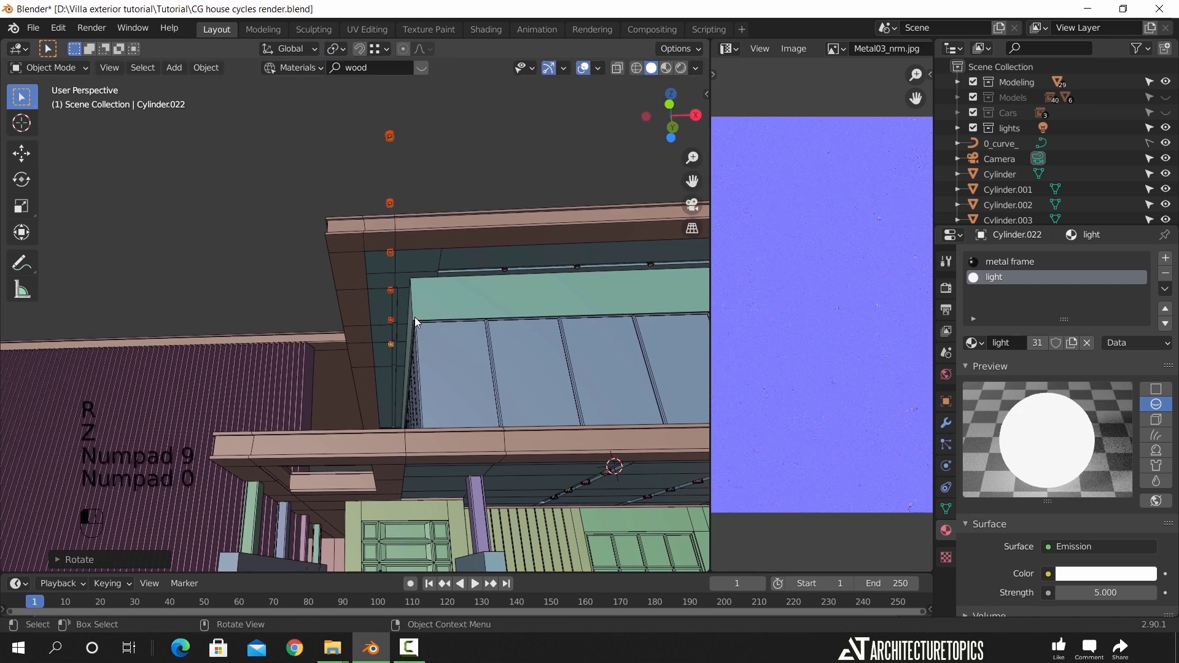
# Align the rotated row with the side groove along X and move it about 4.9 m along Y into the groove
pyautogui.scroll(5, 419, 326)
pyautogui.scroll(3, 420, 293)
pyautogui.press('g')
pyautogui.press('x')
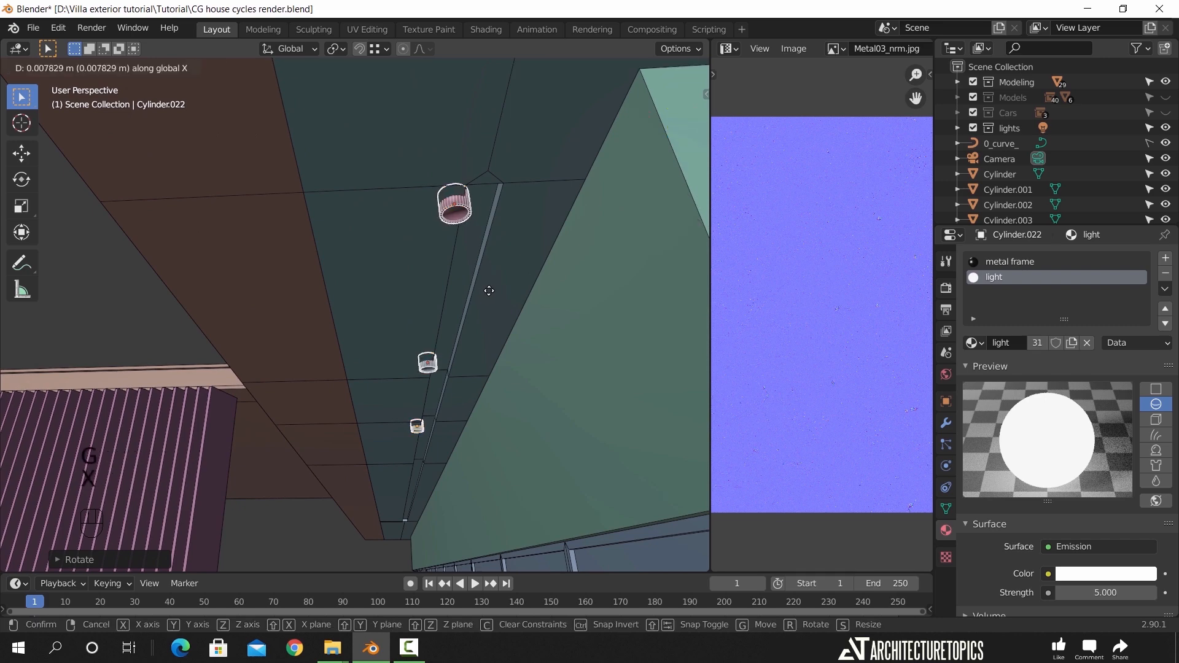
pyautogui.click(510, 287)
pyautogui.moveTo(509, 288); pyautogui.dragTo(481, 266, button='middle')
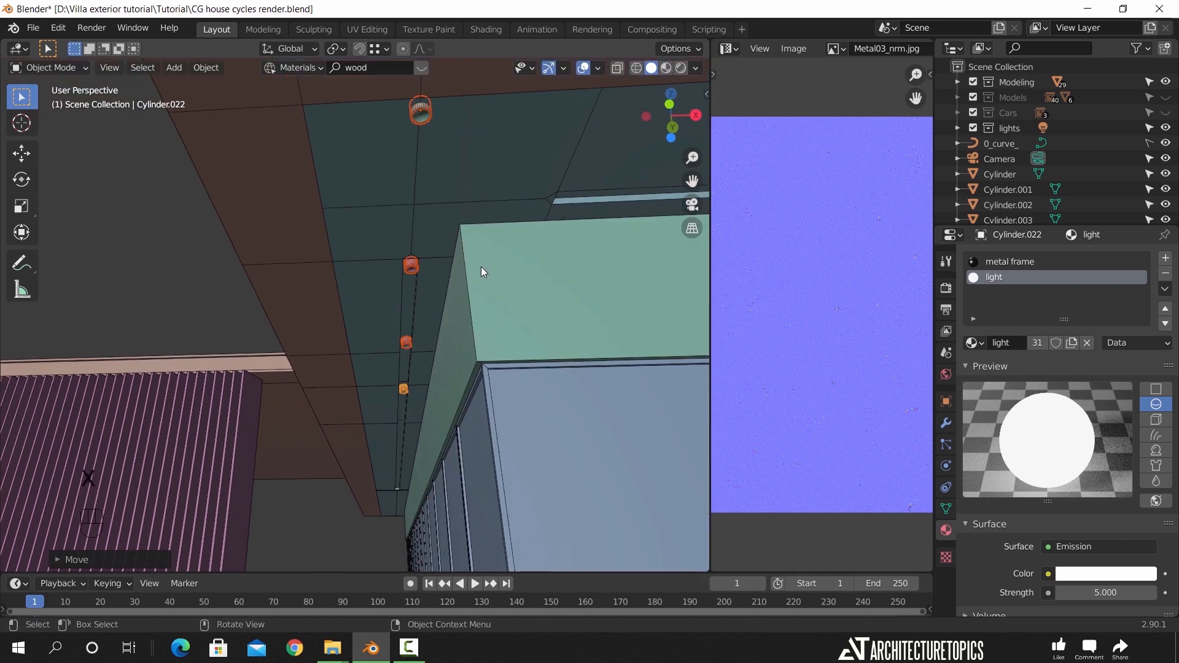
pyautogui.press('g')
pyautogui.press('y')
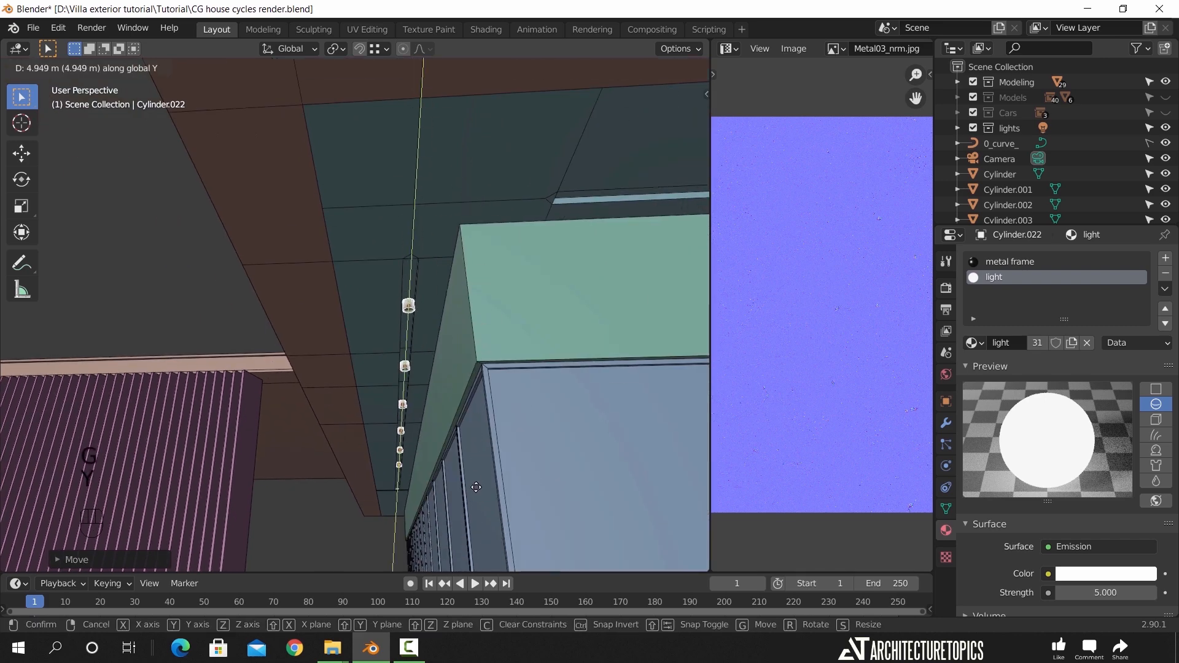
pyautogui.click(475, 482)
# Duplicate the last light of the side row along Y toward the groove's far end
pyautogui.moveTo(342, 504); pyautogui.dragTo(370, 355, button='middle')
pyautogui.click(378, 334)
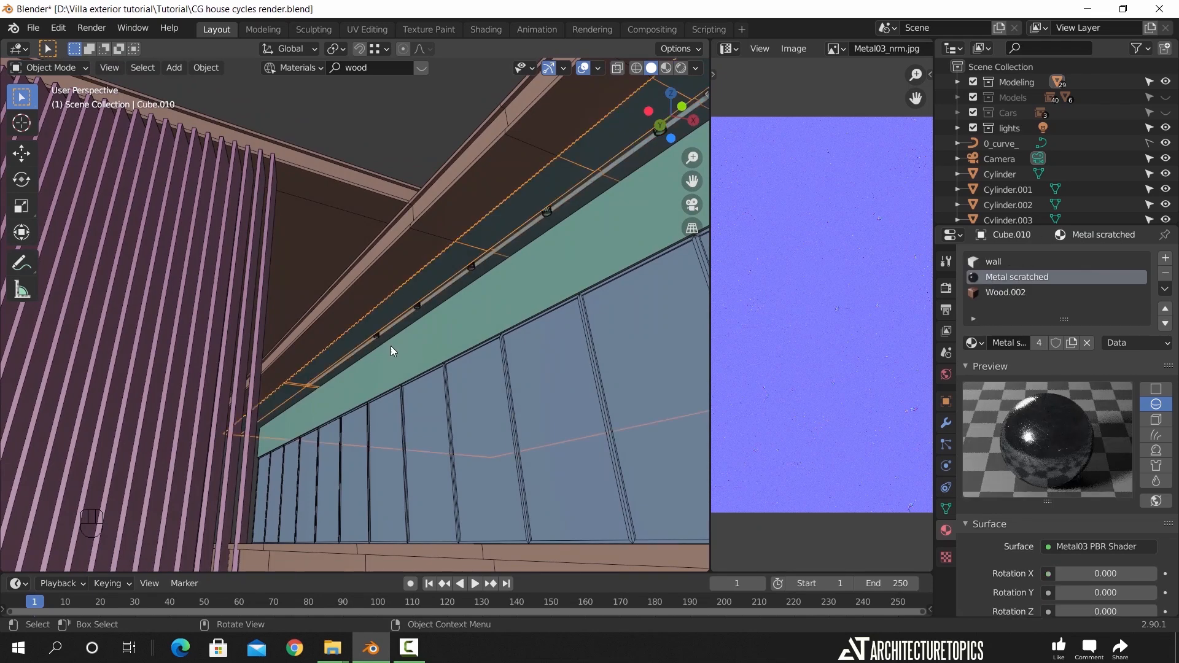
pyautogui.press('KP_Decimal')
pyautogui.scroll(-5, 374, 334)
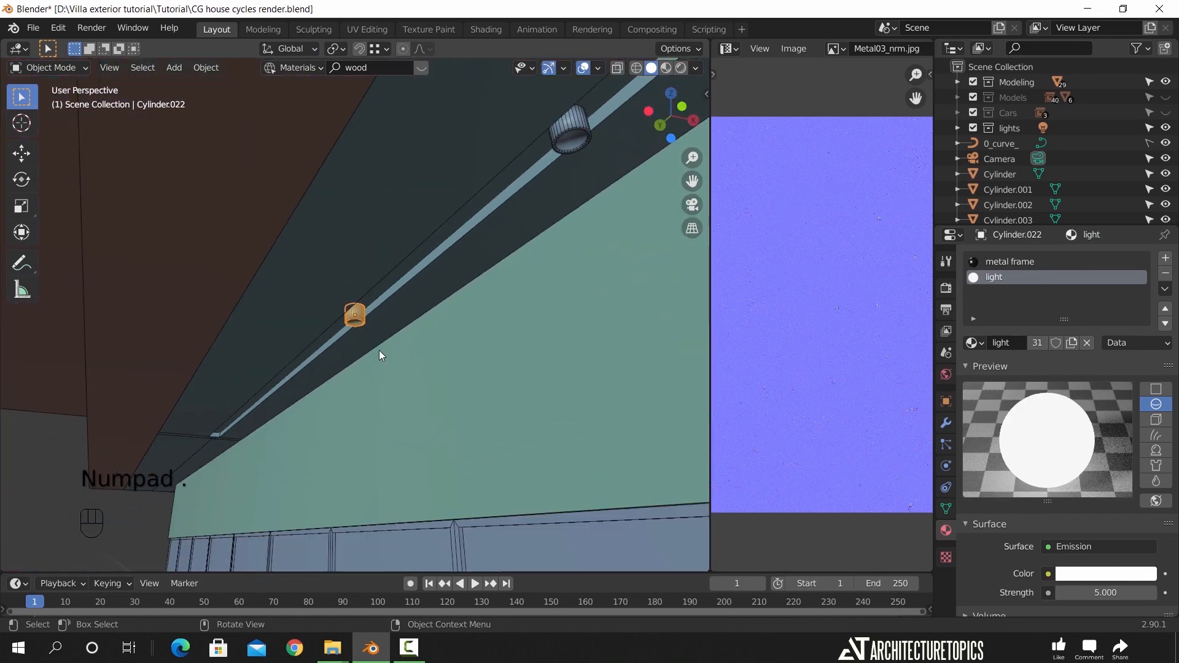
pyautogui.scroll(-2, 374, 396)
pyautogui.hotkey('shift', 'd')
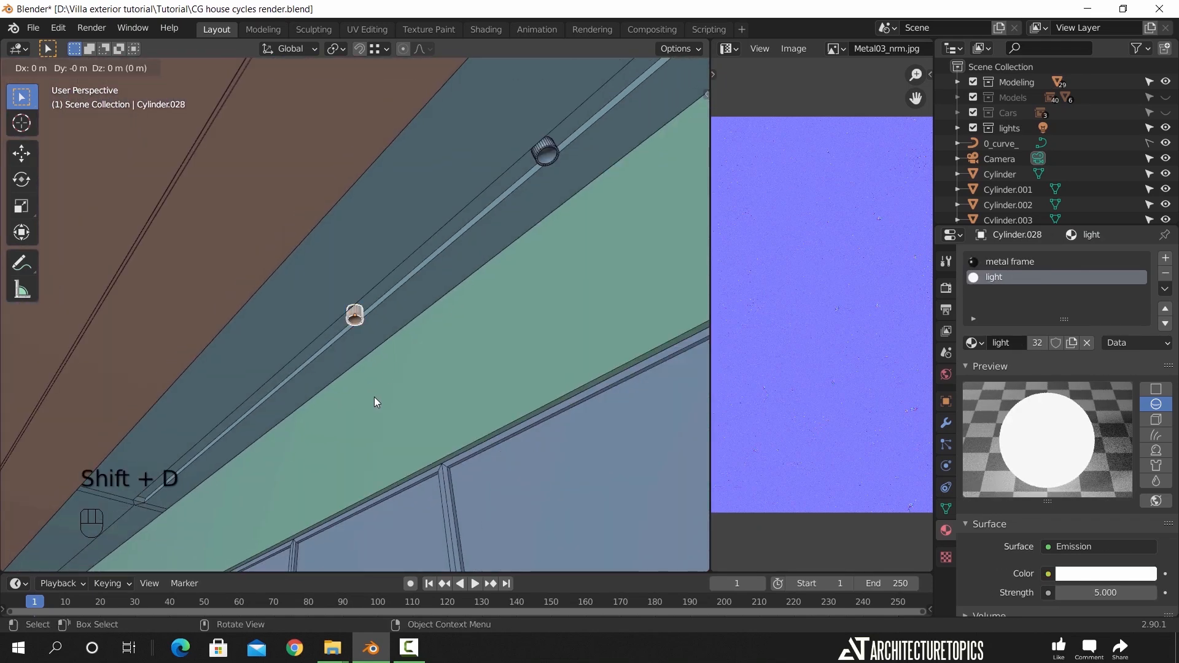
pyautogui.press('y')
pyautogui.click(255, 509)
# Enlarge the 3D viewport over the image editor and show the Models and Cars collections in the camera view
pyautogui.scroll(-6, 271, 492)
pyautogui.moveTo(332, 443); pyautogui.dragTo(436, 378, button='middle')
pyautogui.keyDown('shift'); pyautogui.moveTo(437, 378); pyautogui.dragTo(475, 383, button='middle'); pyautogui.keyUp('shift')
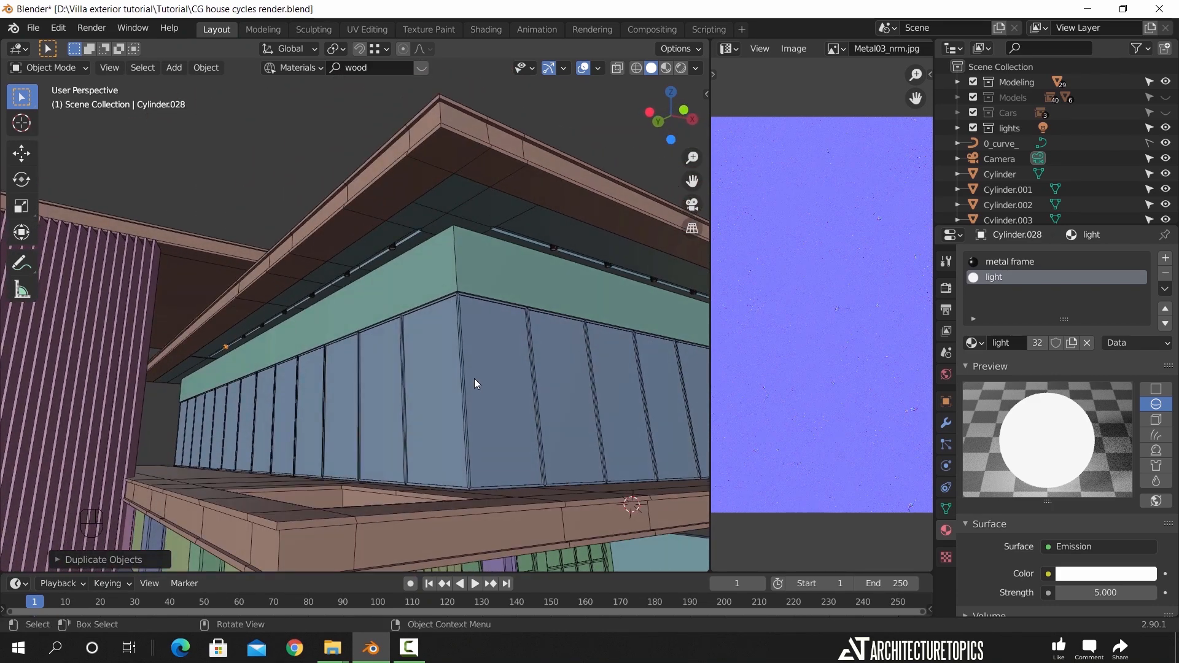
pyautogui.scroll(-2, 474, 379)
pyautogui.moveTo(709, 48); pyautogui.dragTo(799, 185)
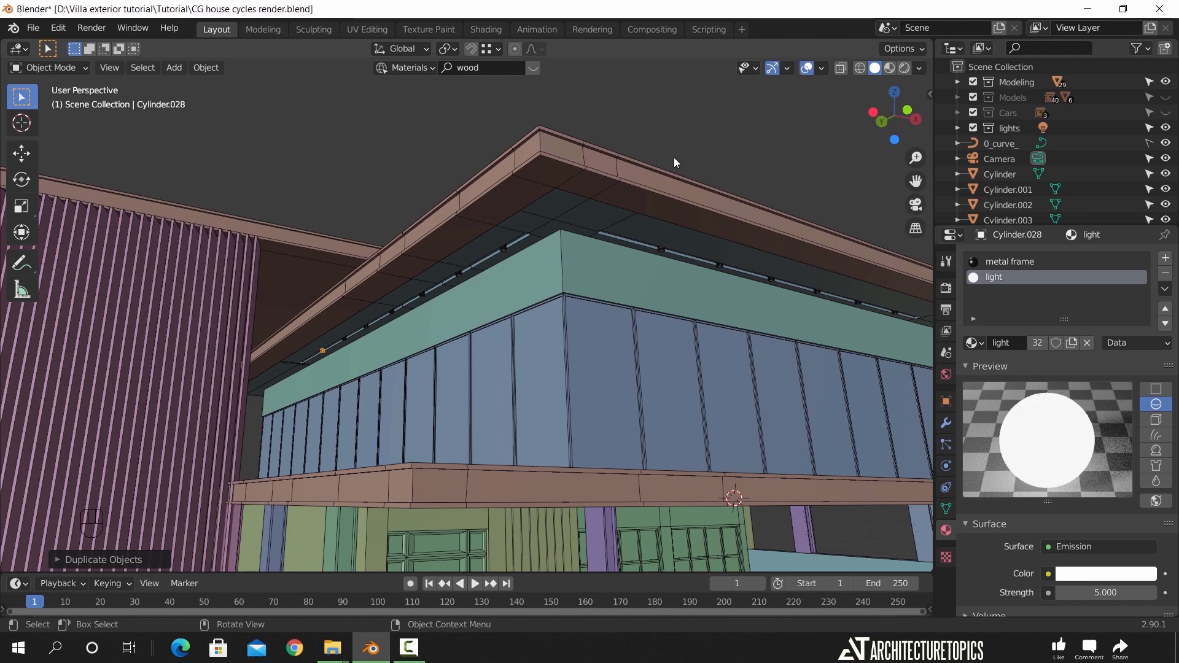
pyautogui.press('KP_0')
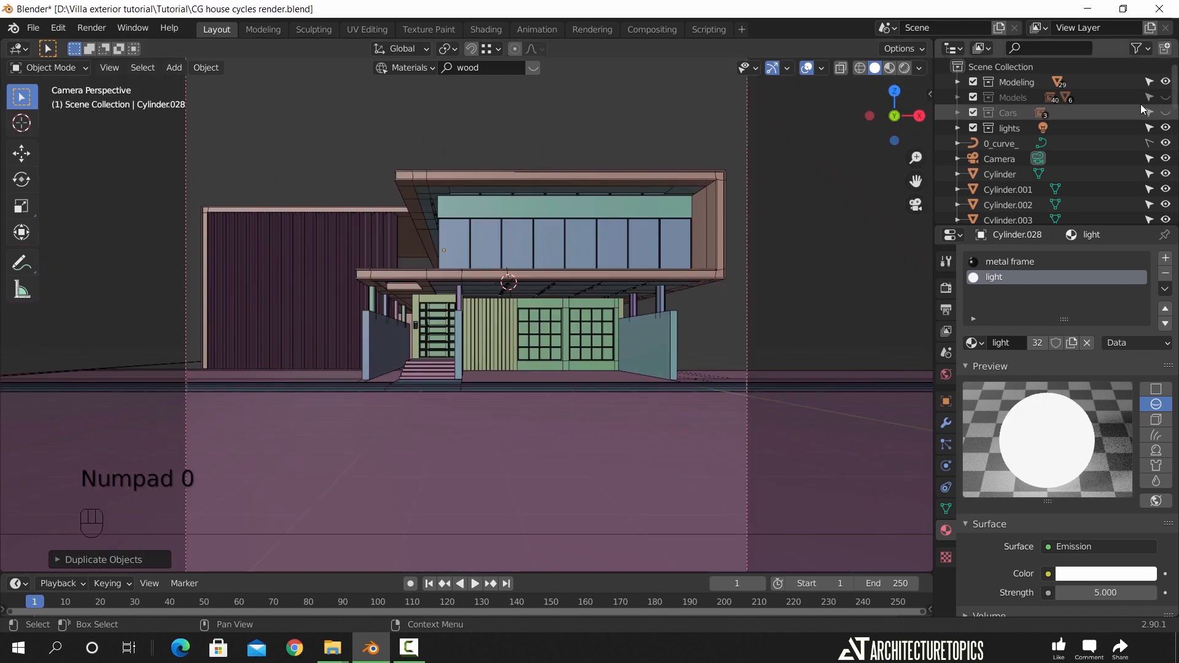
pyautogui.click(1166, 97)
pyautogui.click(1166, 112)
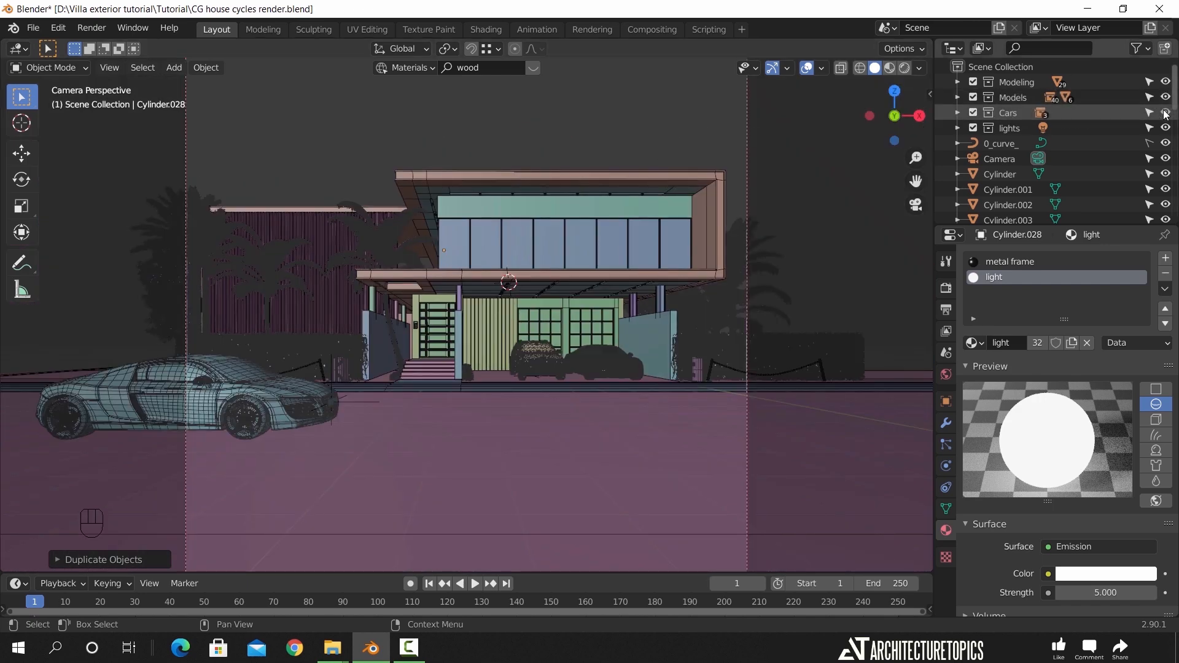
# Reveal all hidden objects, including the facade slats, and save the file
pyautogui.hotkey('alt', 'h')
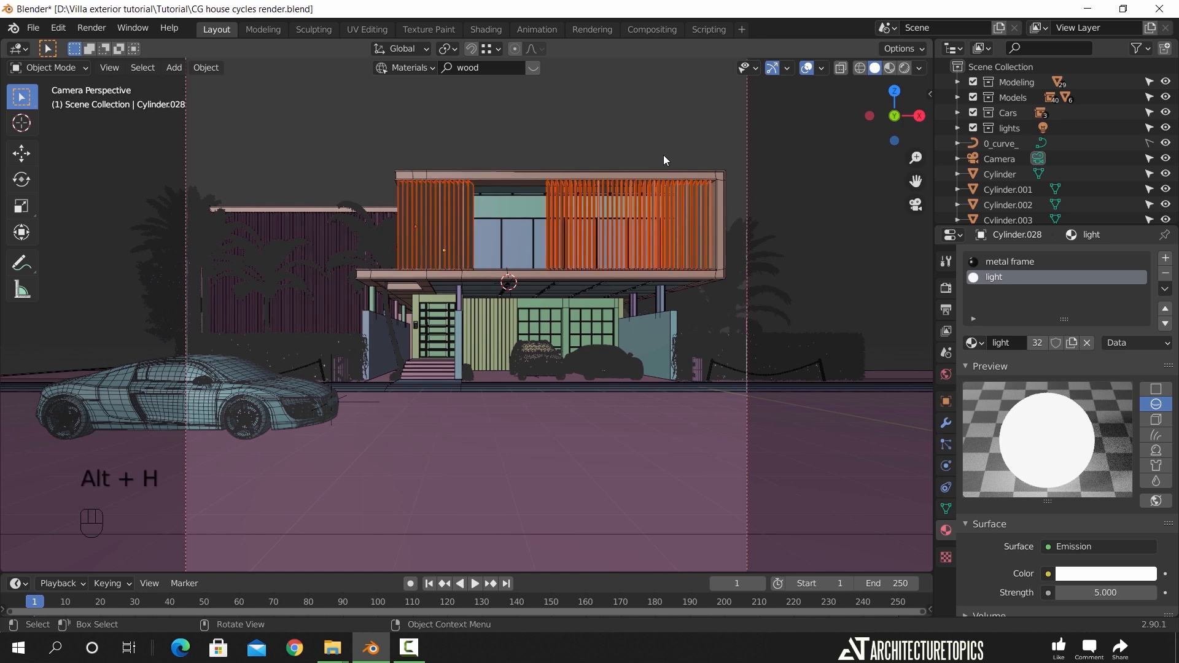
pyautogui.hotkey('ctrl', 's')
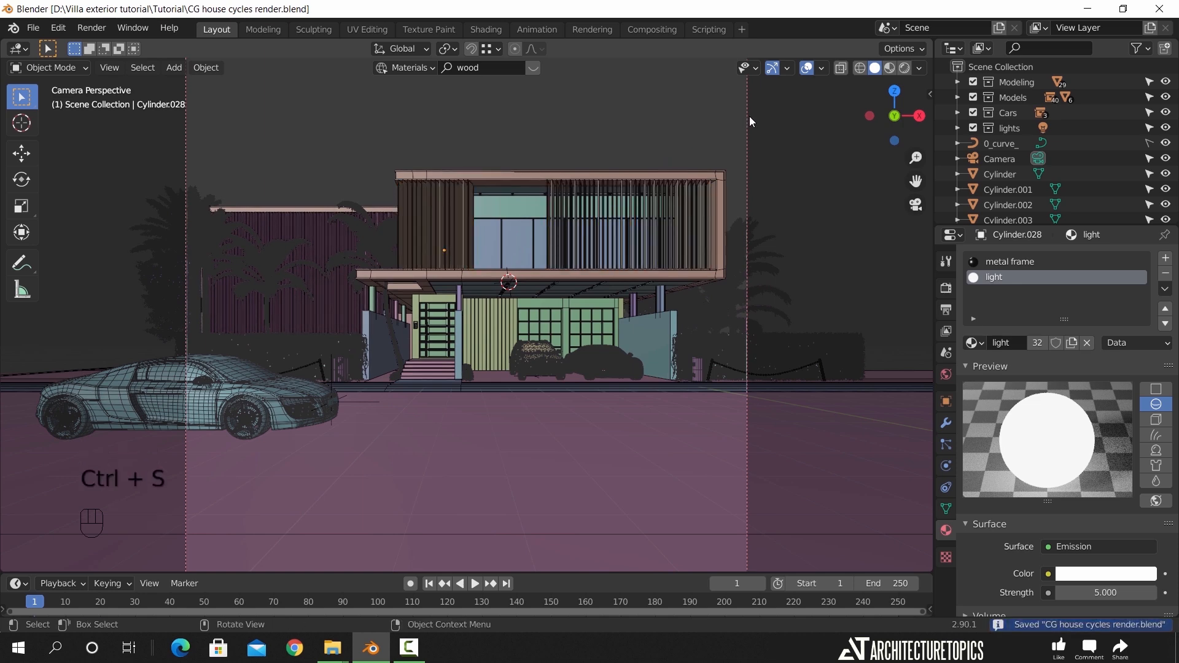
# Turn off the wireframe overlay and preview the camera view in rendered shading before returning to solid shading
pyautogui.click(822, 68)
pyautogui.click(731, 322)
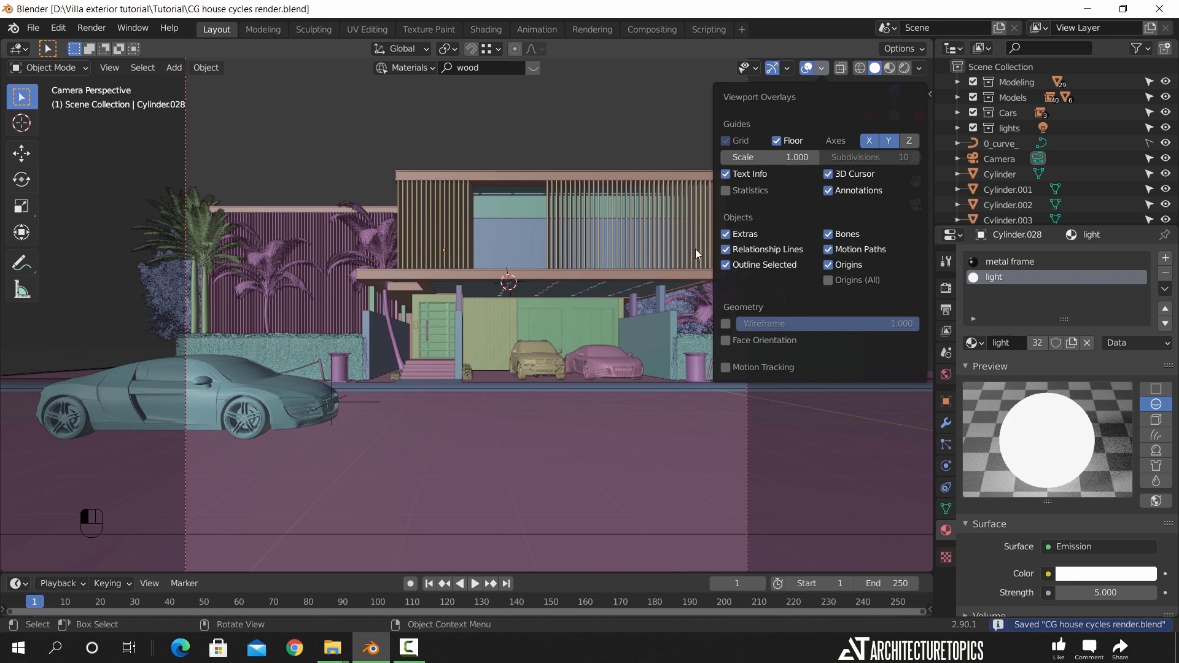
pyautogui.click(912, 69)
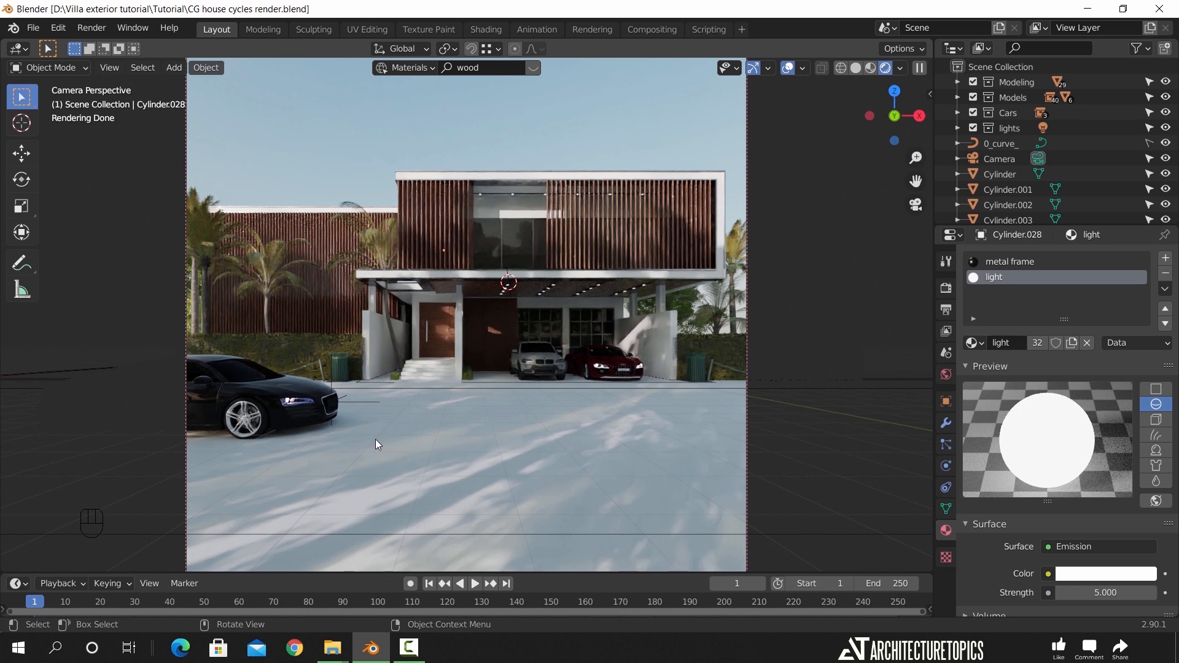
pyautogui.click(857, 68)
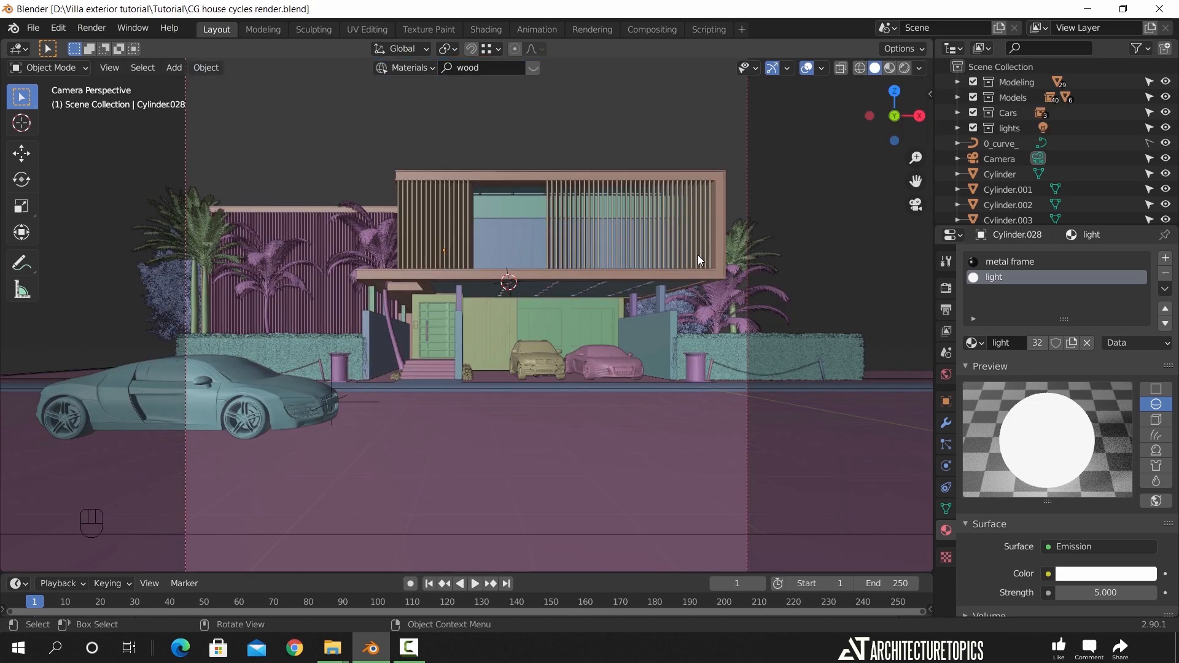
# Select the sun light beyond the trees and set its strength to 10
pyautogui.scroll(-1, 638, 337)
pyautogui.moveTo(631, 345); pyautogui.dragTo(562, 358, button='middle')
pyautogui.scroll(-4, 553, 356)
pyautogui.keyDown('shift'); pyautogui.moveTo(230, 334); pyautogui.dragTo(164, 181, button='middle'); pyautogui.keyUp('shift')
pyautogui.click(163, 178)
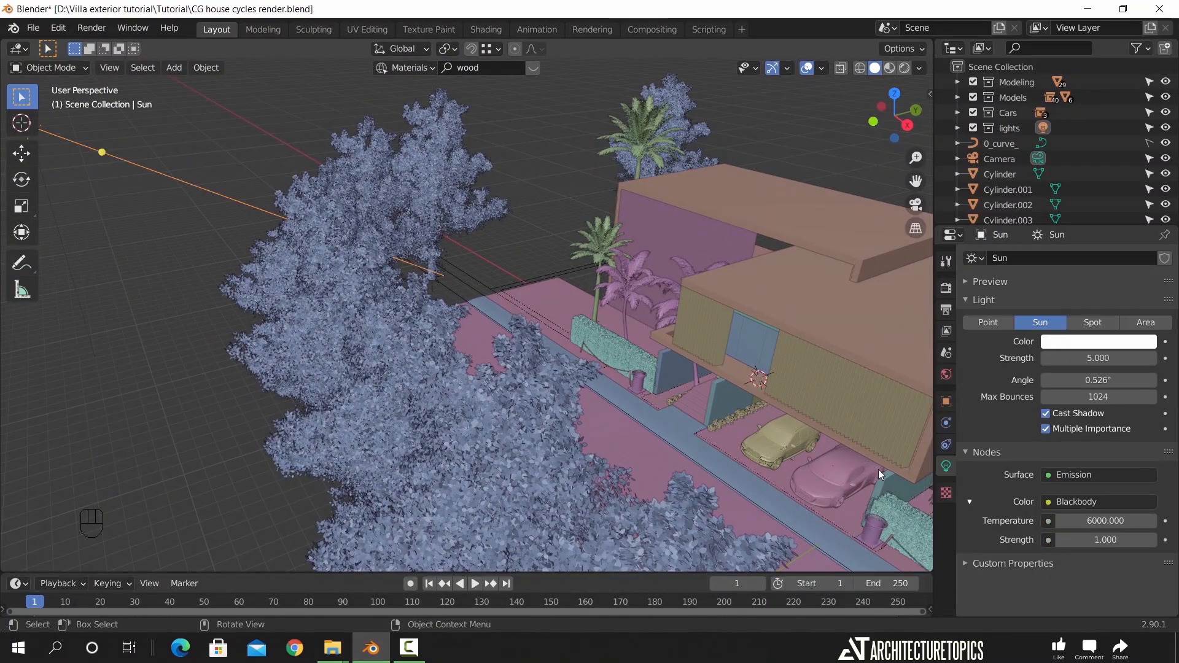
pyautogui.press('Return')
# Set the sun's Blackbody temperature to 5500
pyautogui.click(990, 283)
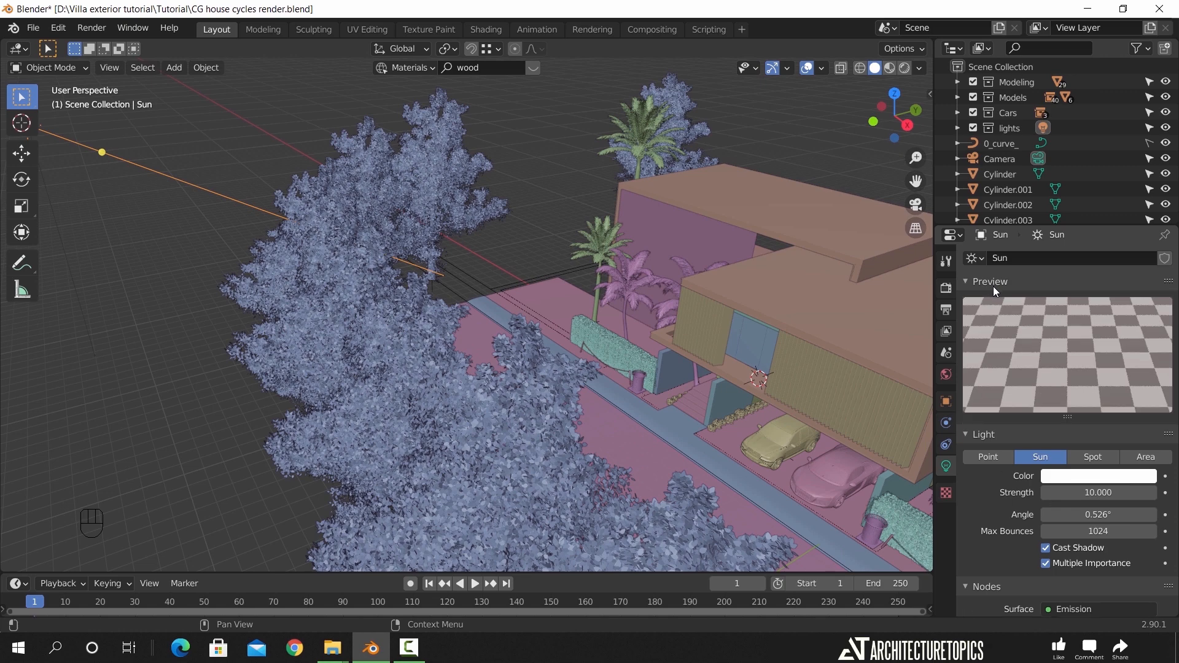
pyautogui.scroll(-1, 1007, 373)
pyautogui.scroll(-3, 1006, 374)
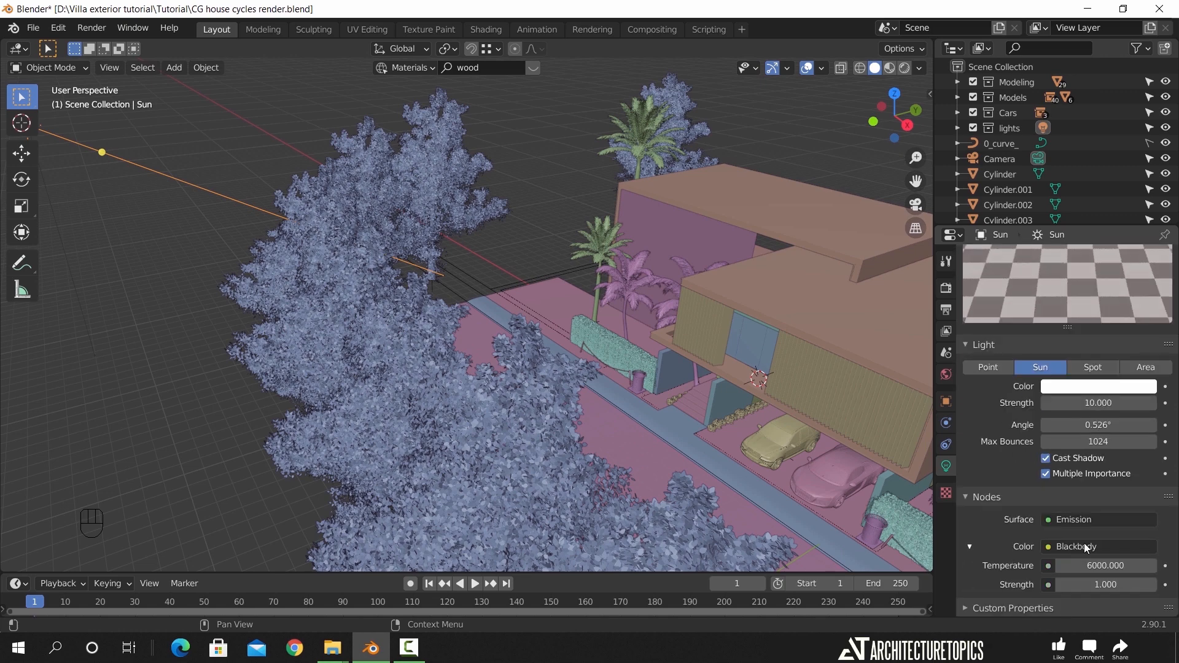
pyautogui.click(1129, 566)
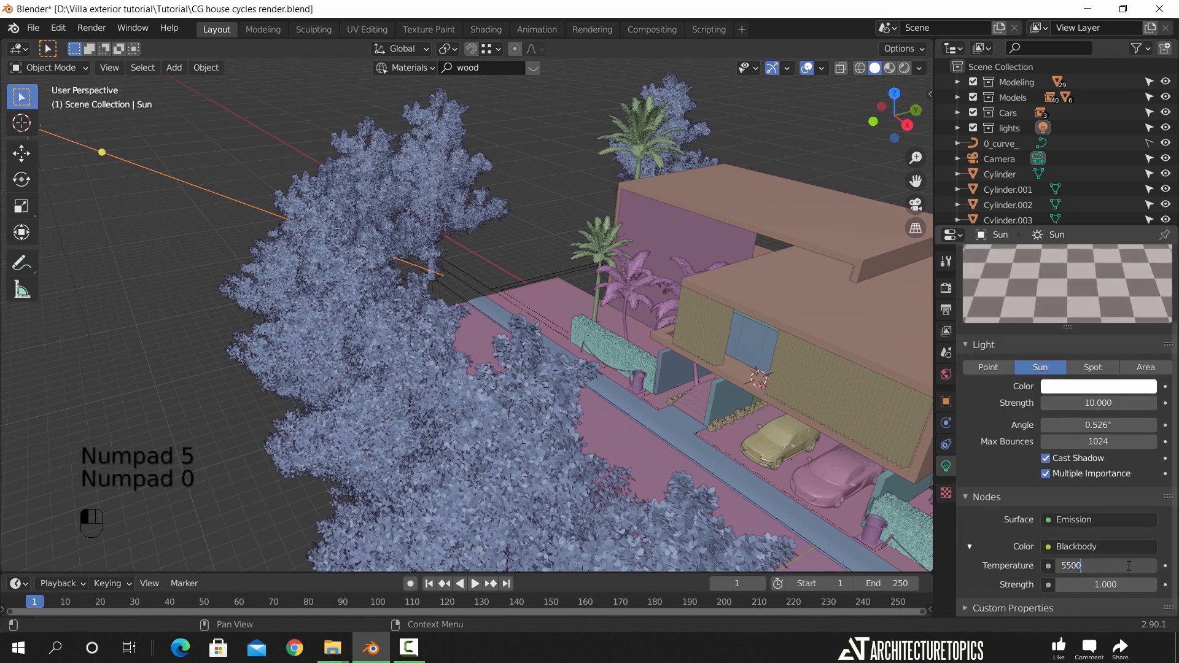
pyautogui.press('Return')
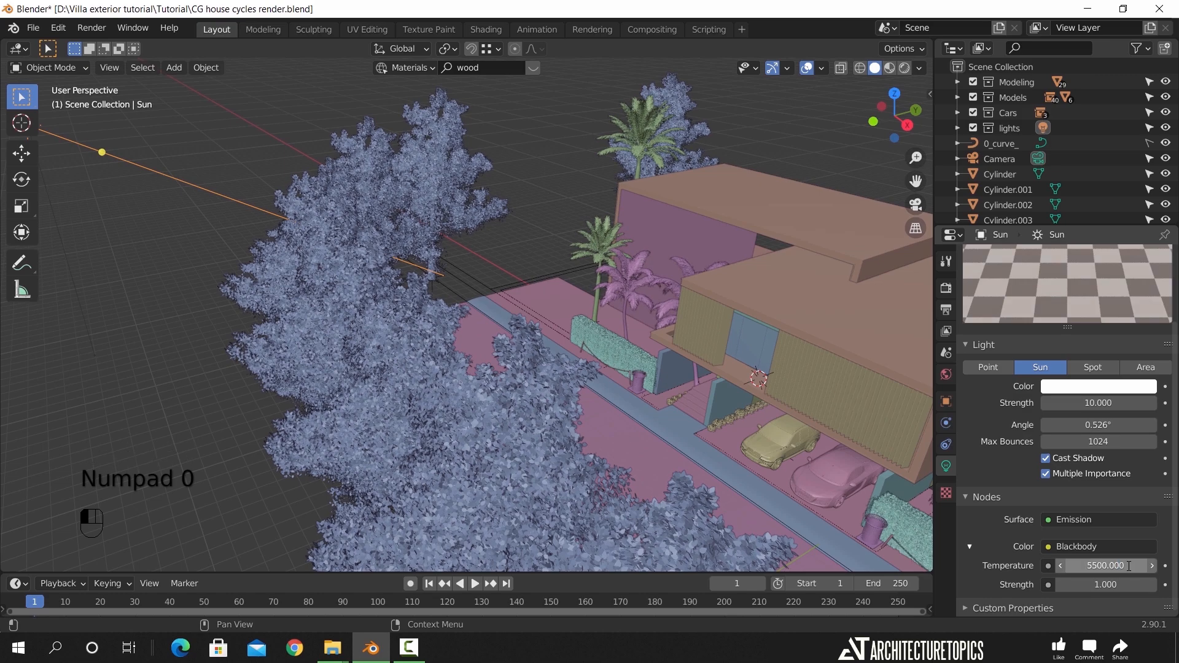
# Select the carport ceiling slab and add the rows of cylinder lights in its four grooves to the selection
pyautogui.keyDown('shift'); pyautogui.moveTo(694, 433); pyautogui.dragTo(740, 289, button='middle'); pyautogui.keyUp('shift')
pyautogui.scroll(4, 676, 383)
pyautogui.click(786, 238)
pyautogui.keyDown('shift'); pyautogui.moveTo(786, 242); pyautogui.dragTo(616, 312, button='middle'); pyautogui.keyUp('shift')
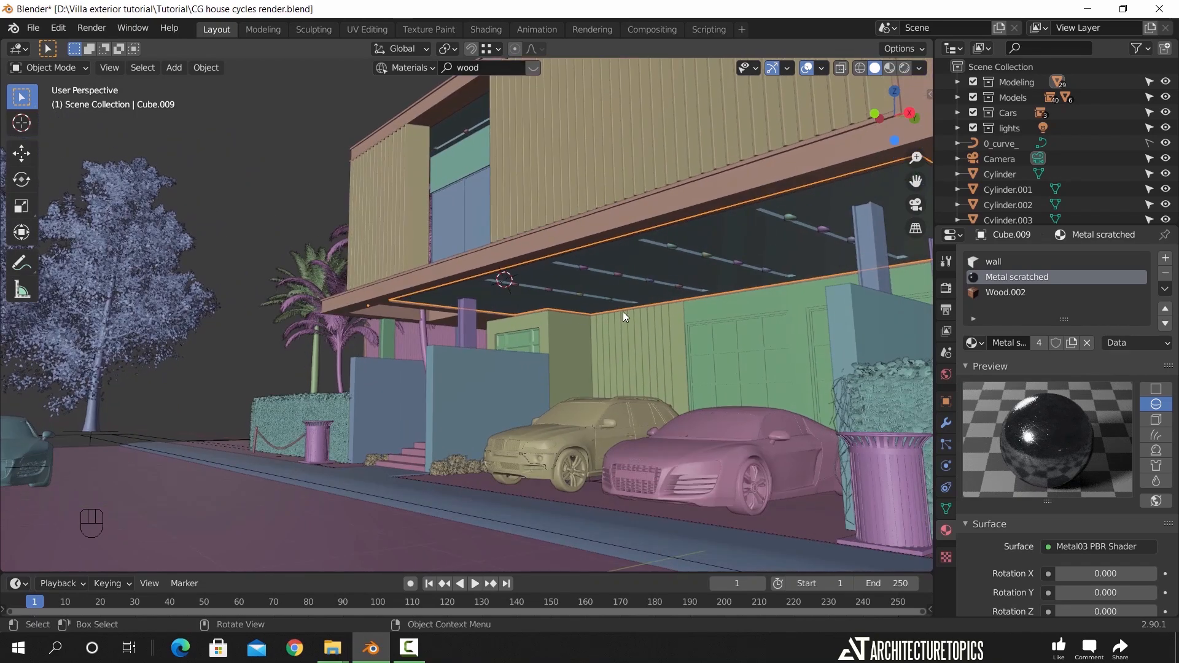
pyautogui.scroll(-4, 725, 281)
pyautogui.moveTo(726, 283); pyautogui.dragTo(860, 290, button='middle')
pyautogui.keyDown('shift'); pyautogui.moveTo(854, 291); pyautogui.dragTo(688, 303, button='middle'); pyautogui.keyUp('shift')
pyautogui.scroll(4, 667, 310)
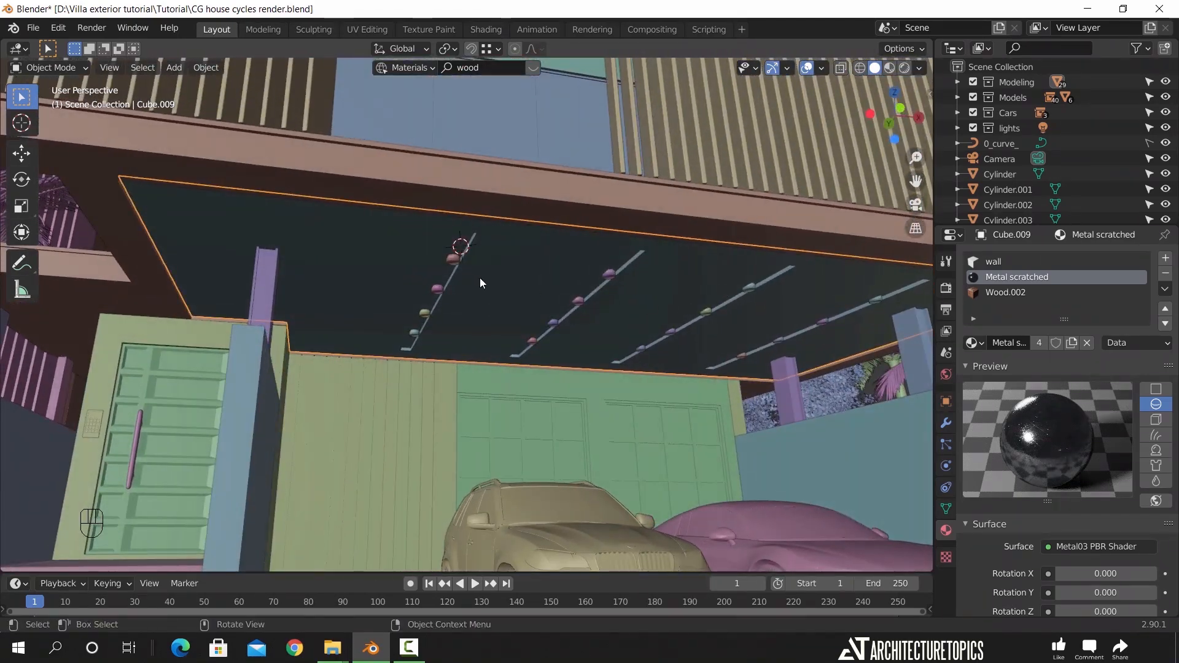
pyautogui.moveTo(368, 249); pyautogui.dragTo(487, 366)
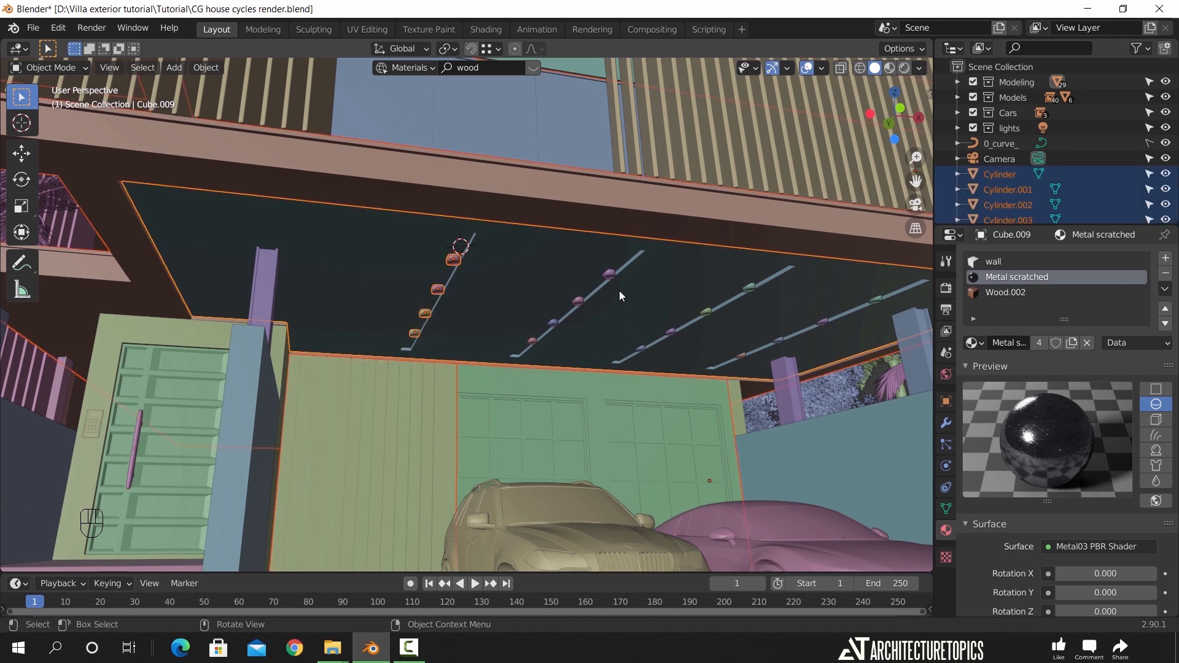
pyautogui.keyDown('shift'); pyautogui.moveTo(486, 252); pyautogui.dragTo(634, 368); pyautogui.keyUp('shift')
pyautogui.keyDown('shift'); pyautogui.moveTo(611, 261); pyautogui.dragTo(776, 378); pyautogui.keyUp('shift')
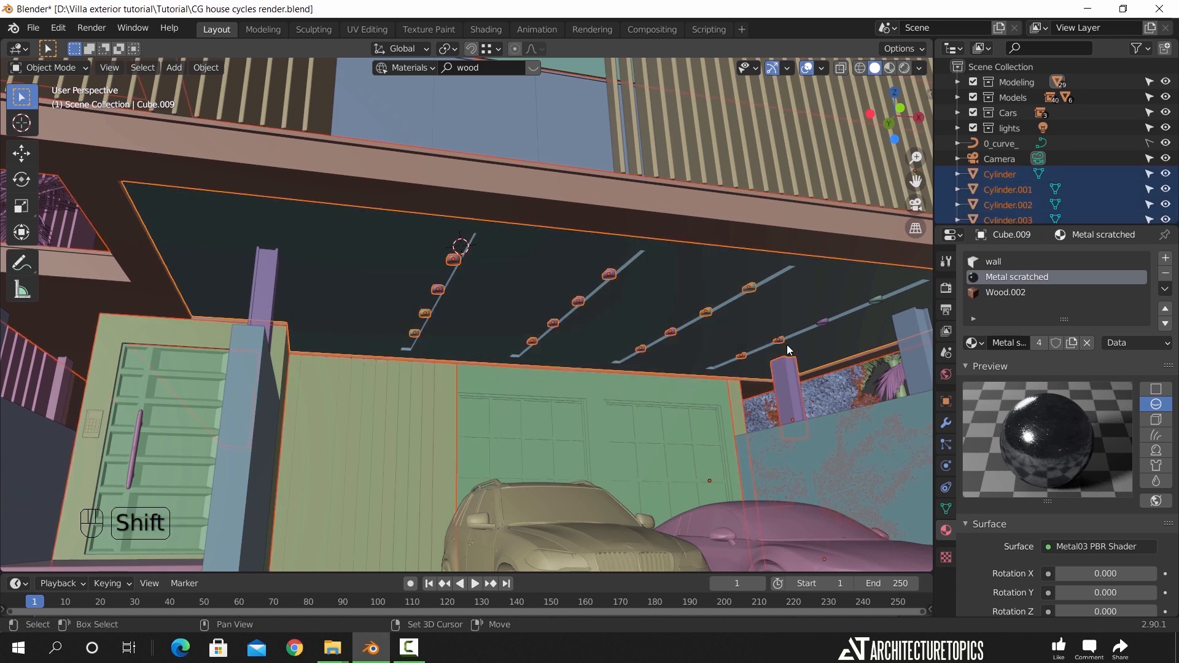
# Hide the Models and Cars collections in the viewport
pyautogui.click(1166, 97)
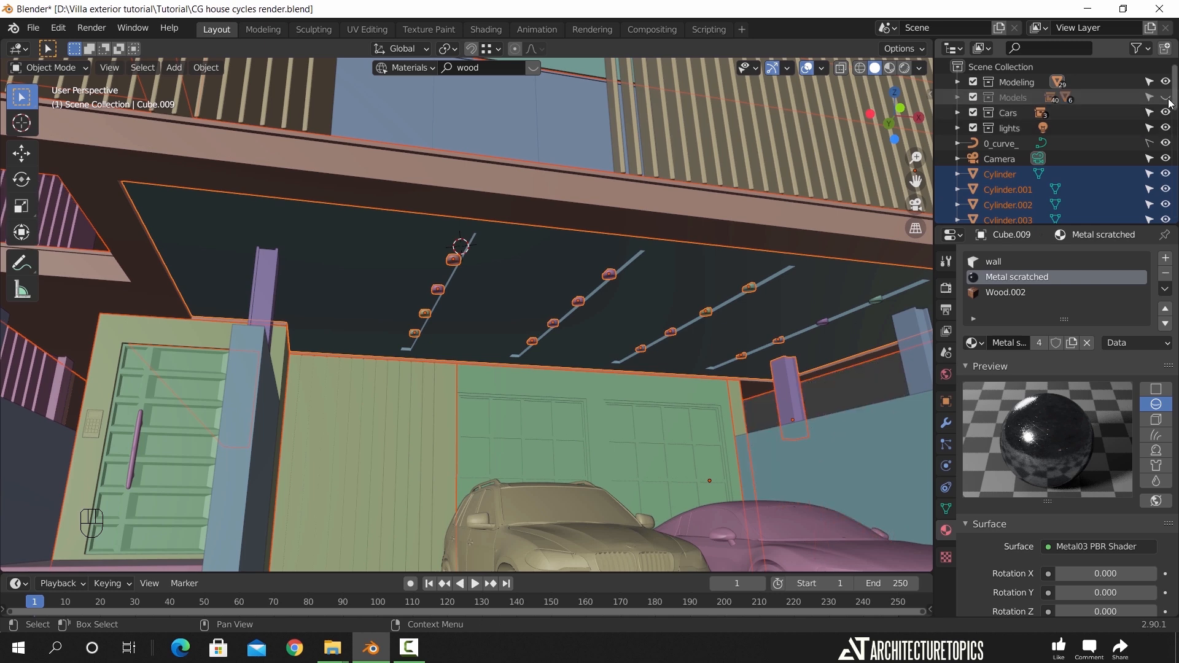
pyautogui.click(1166, 113)
pyautogui.keyDown('shift'); pyautogui.moveTo(645, 341); pyautogui.dragTo(711, 296, button='middle'); pyautogui.keyUp('shift')
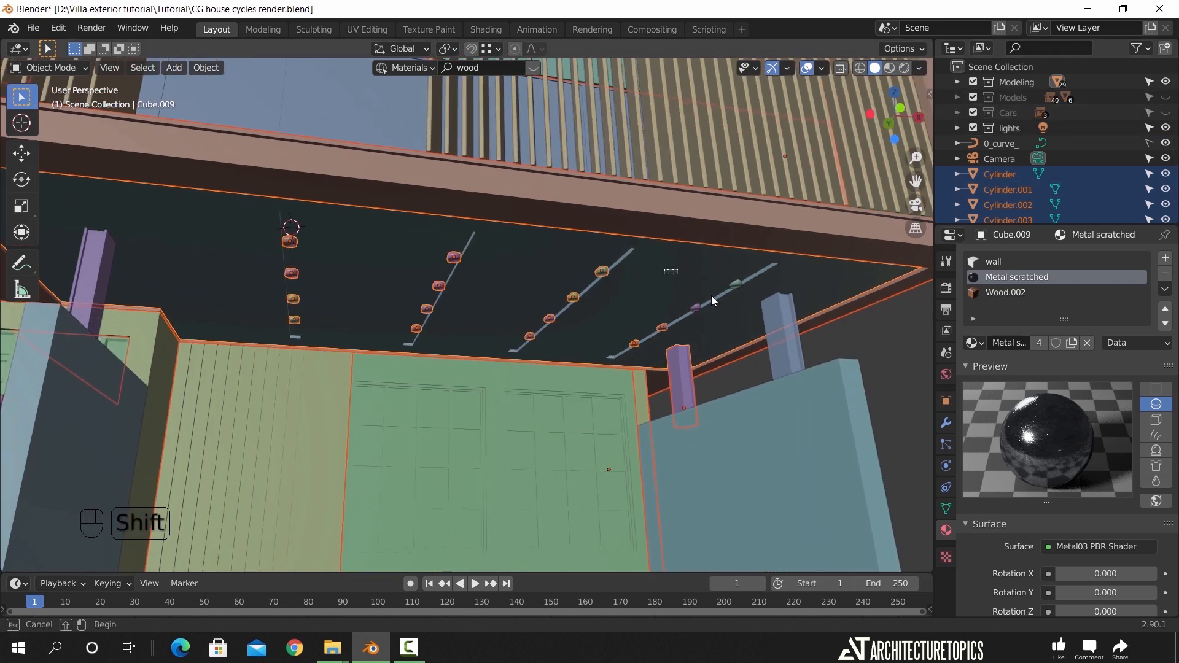
# Refine the selection to the carport ceiling slab and all its groove lights, excluding the columns and other building parts
pyautogui.keyDown('ctrl'); pyautogui.moveTo(819, 344); pyautogui.dragTo(655, 419); pyautogui.keyUp('ctrl')
pyautogui.keyDown('ctrl'); pyautogui.click(680, 419); pyautogui.keyUp('ctrl')
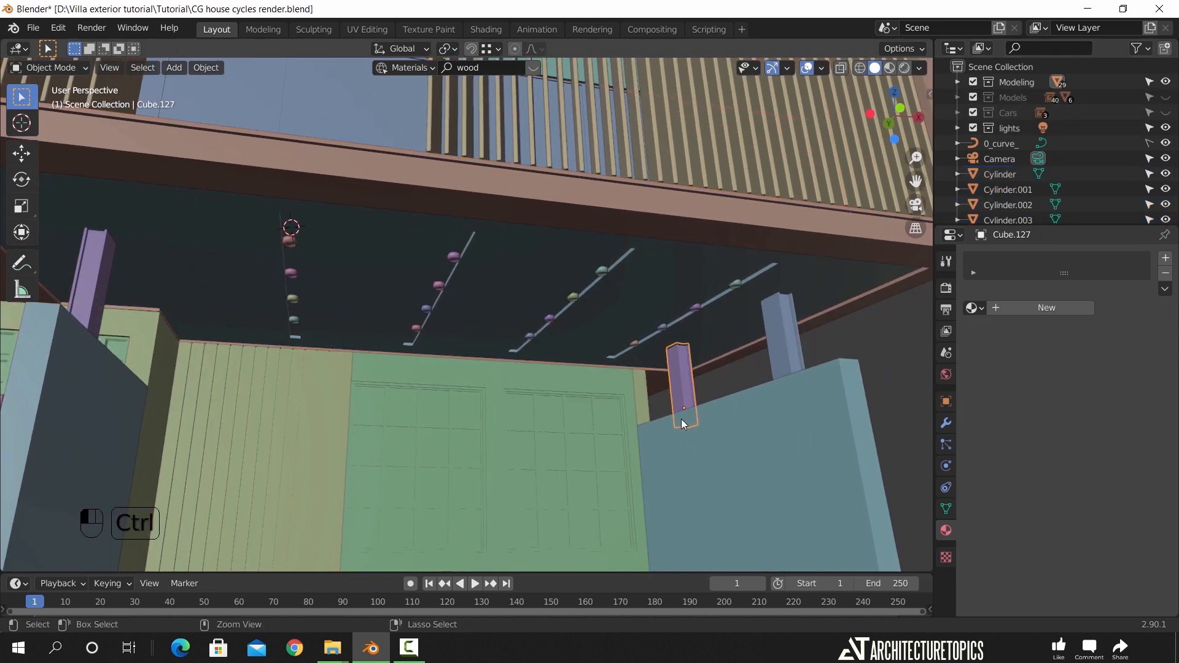
pyautogui.hotkey('ctrl', 'z')
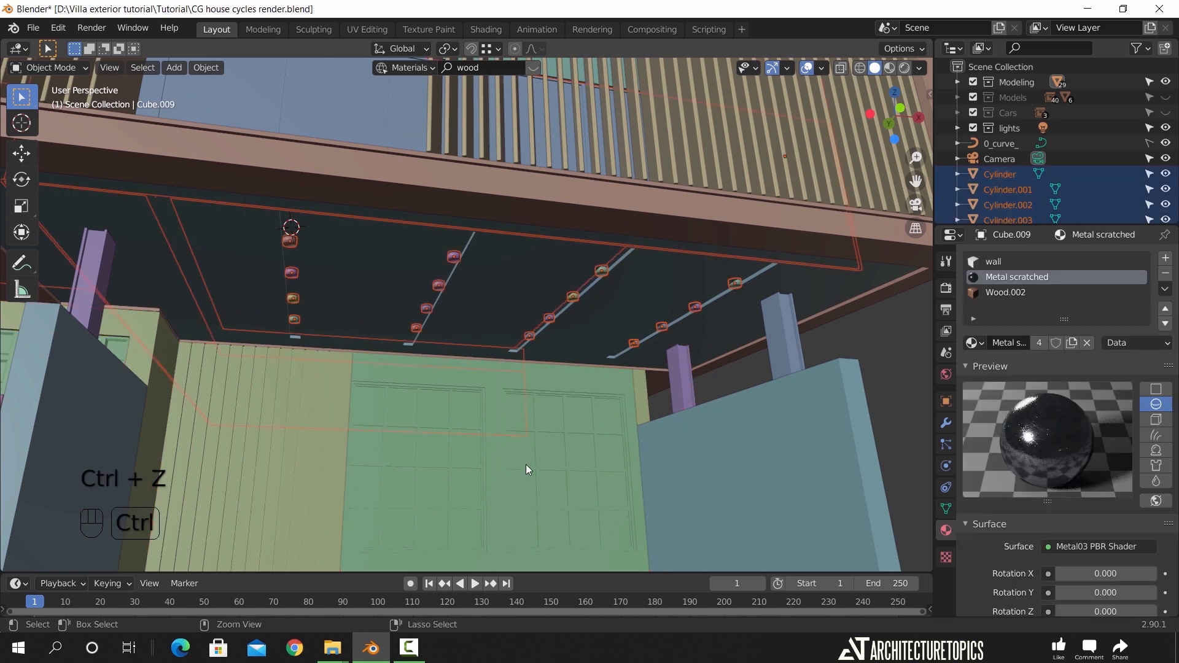
pyautogui.moveTo(799, 91); pyautogui.dragTo(473, 438, button='middle')
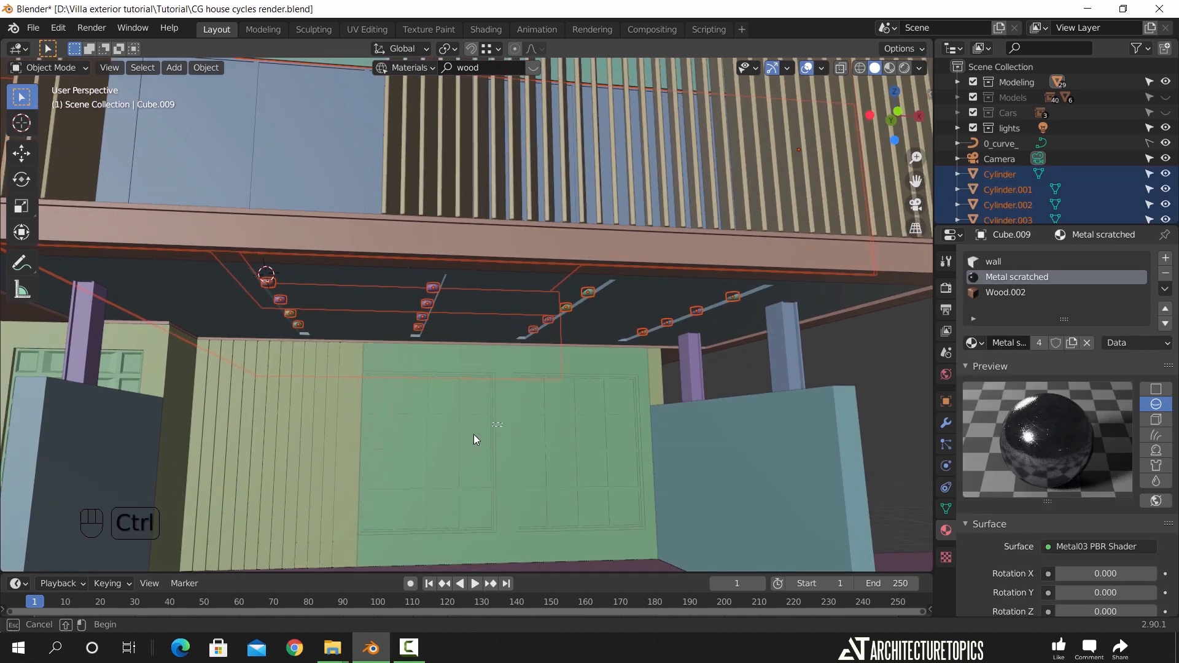
pyautogui.keyDown('ctrl'); pyautogui.moveTo(291, 368); pyautogui.dragTo(577, 288, button='middle'); pyautogui.keyUp('ctrl')
pyautogui.keyDown('ctrl'); pyautogui.moveTo(213, 275); pyautogui.dragTo(213, 277); pyautogui.keyUp('ctrl')
pyautogui.scroll(3, 430, 360)
pyautogui.moveTo(430, 360); pyautogui.dragTo(458, 403, button='middle')
pyautogui.scroll(3, 458, 407)
pyautogui.keyDown('shift'); pyautogui.click(423, 292); pyautogui.keyUp('shift')
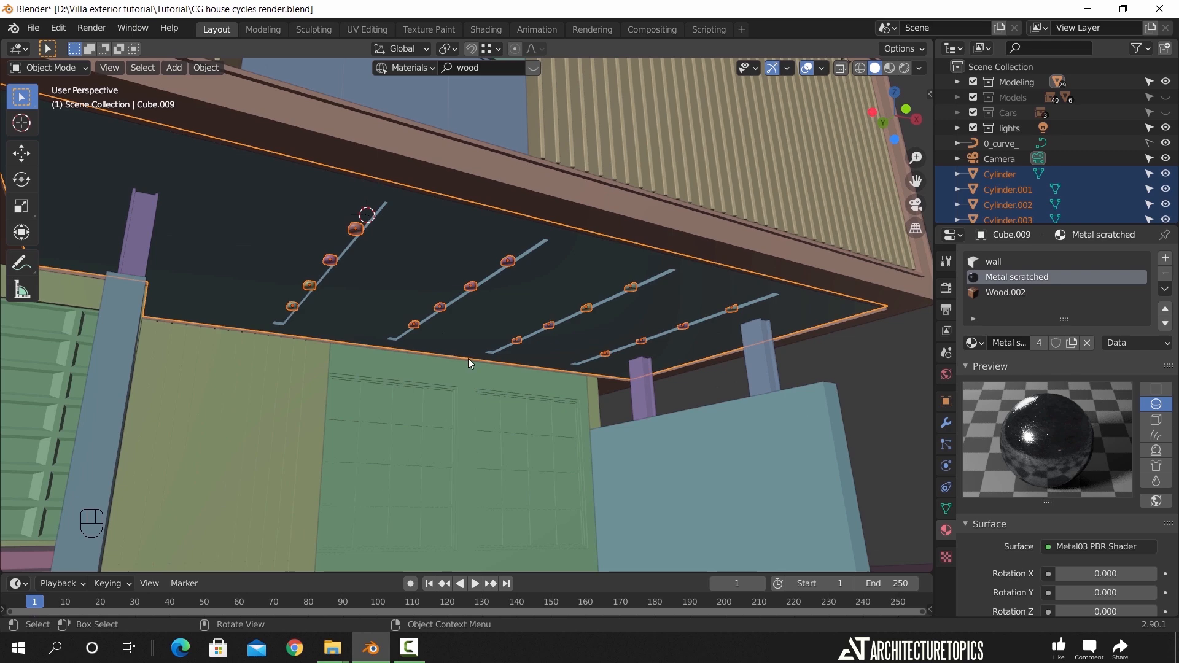
pyautogui.press('g')
pyautogui.rightClick(566, 405)
pyautogui.moveTo(575, 400); pyautogui.dragTo(547, 392, button='middle')
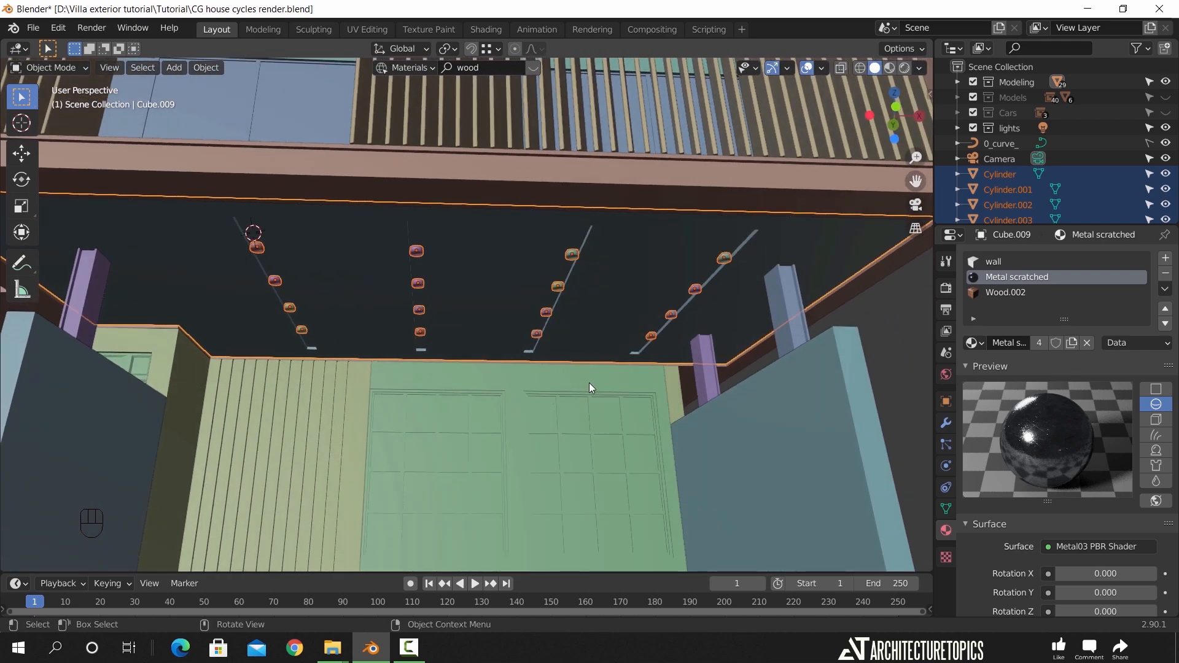
# Open the ceiling slab and its lights together in Edit Mode and check the grooves in material preview
pyautogui.press('Tab')
pyautogui.scroll(2, 598, 363)
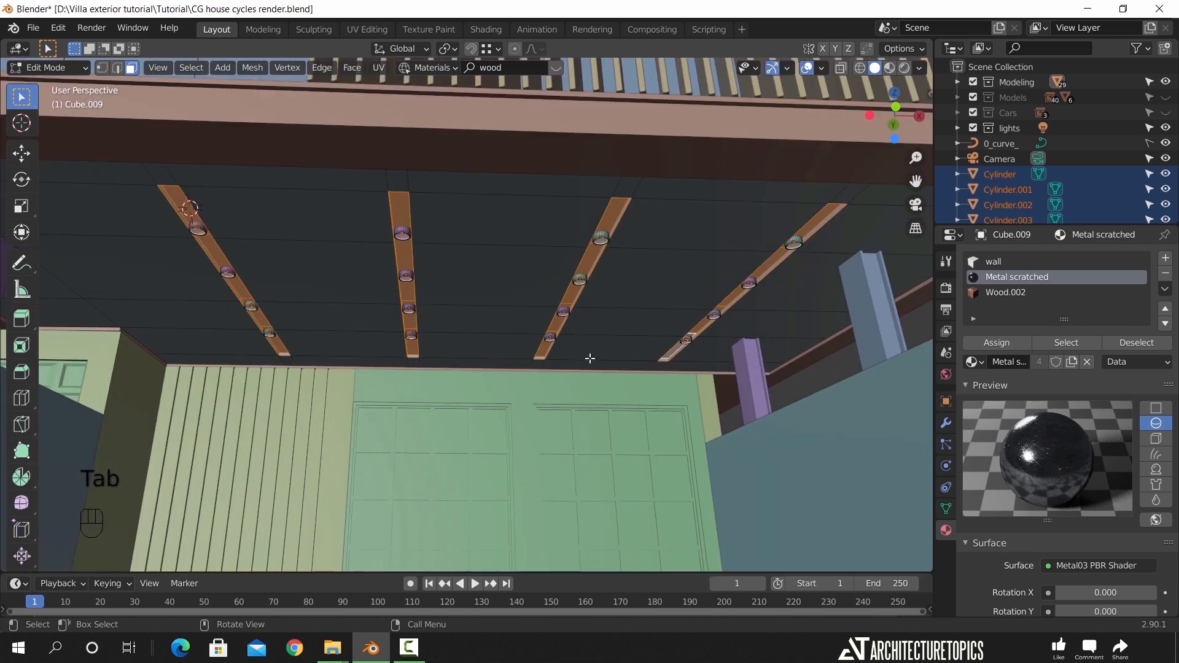
pyautogui.moveTo(591, 362); pyautogui.dragTo(591, 345, button='middle')
pyautogui.click(889, 67)
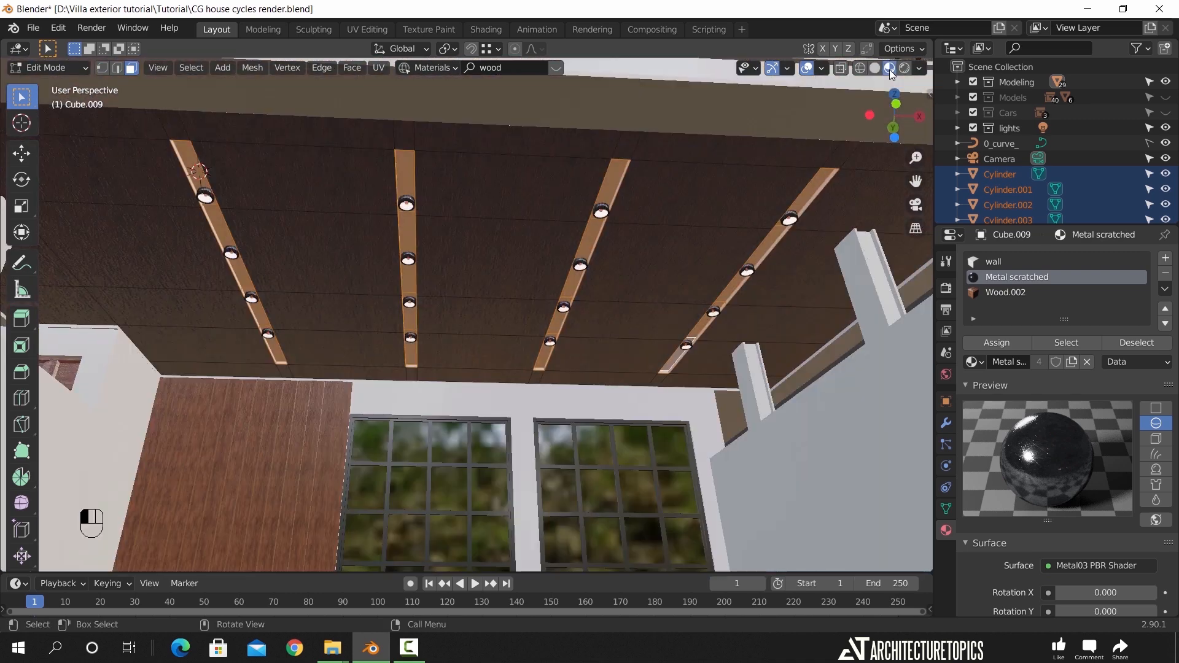
pyautogui.moveTo(530, 212); pyautogui.dragTo(508, 242, button='middle')
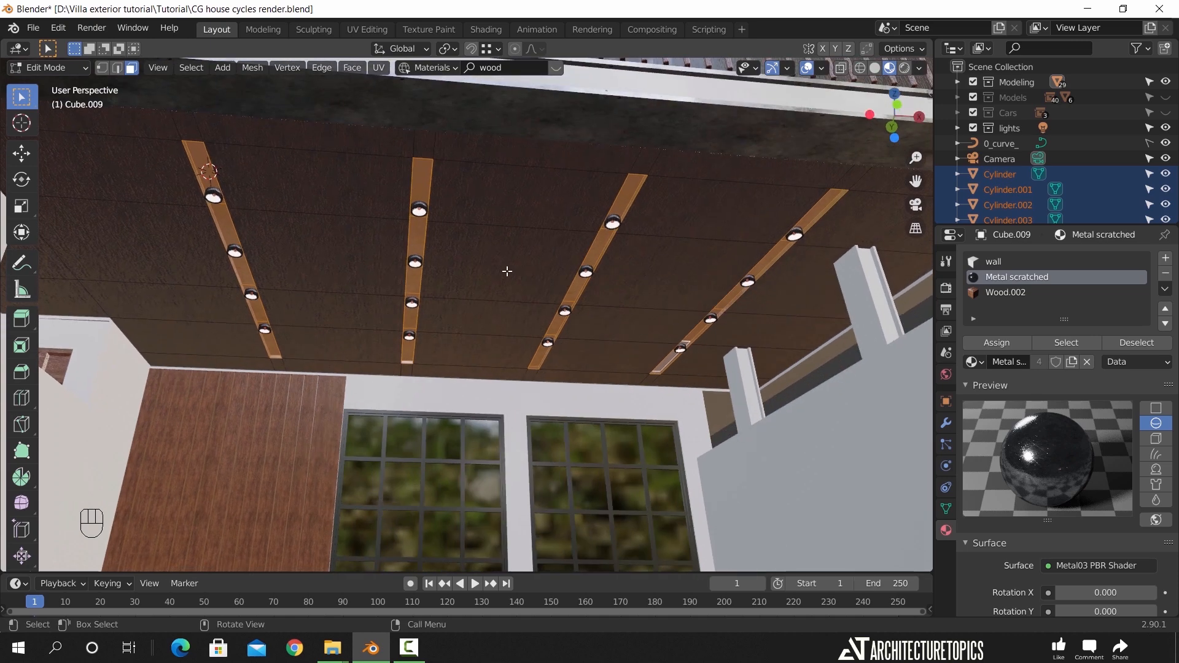
# Select all vertices of the four ceiling grooves and their lights in the top wireframe view, using vertex selection
pyautogui.press('KP_7')
pyautogui.press('z')
pyautogui.click(102, 68)
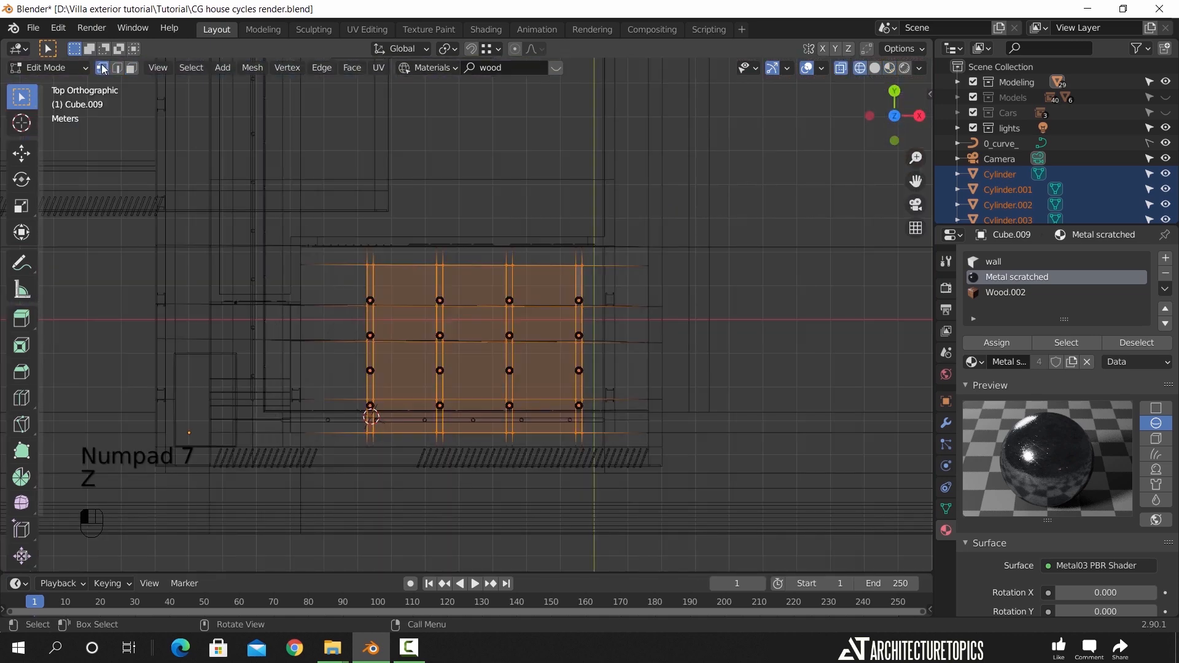
pyautogui.scroll(1, 413, 305)
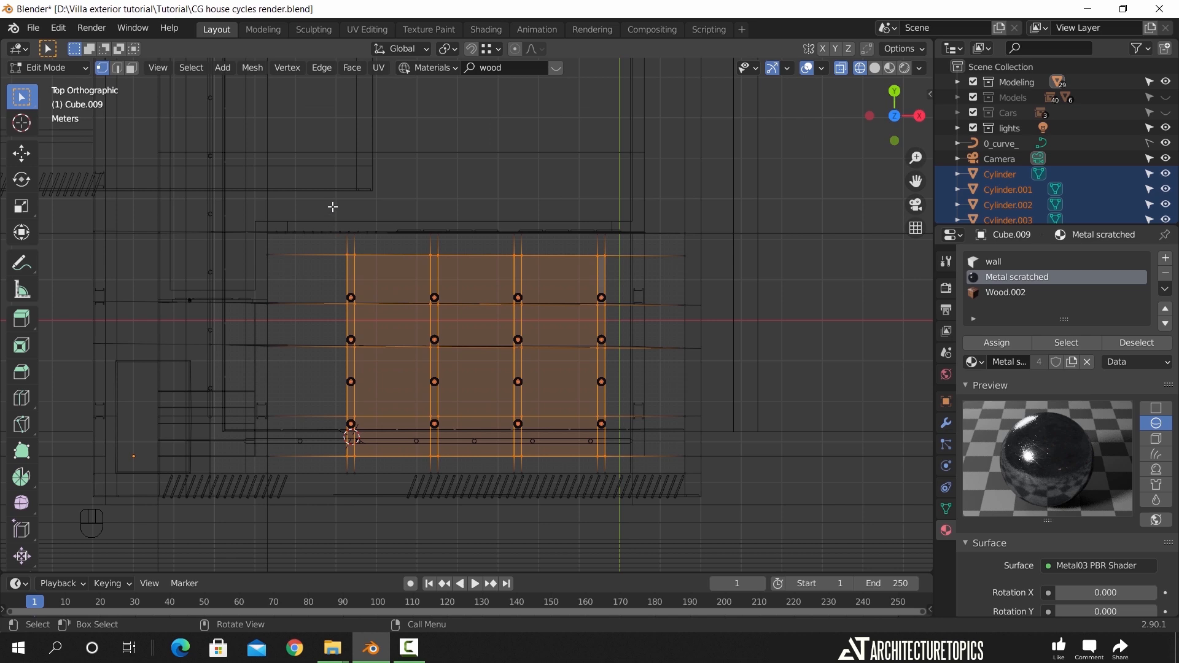
pyautogui.moveTo(329, 206); pyautogui.dragTo(616, 498)
pyautogui.moveTo(572, 530)
pyautogui.mouseDown(button='middle')
pyautogui.moveTo(522, 496)
pyautogui.moveTo(545, 316)
pyautogui.moveTo(630, 329)
pyautogui.mouseUp(button='middle')
pyautogui.press('z')
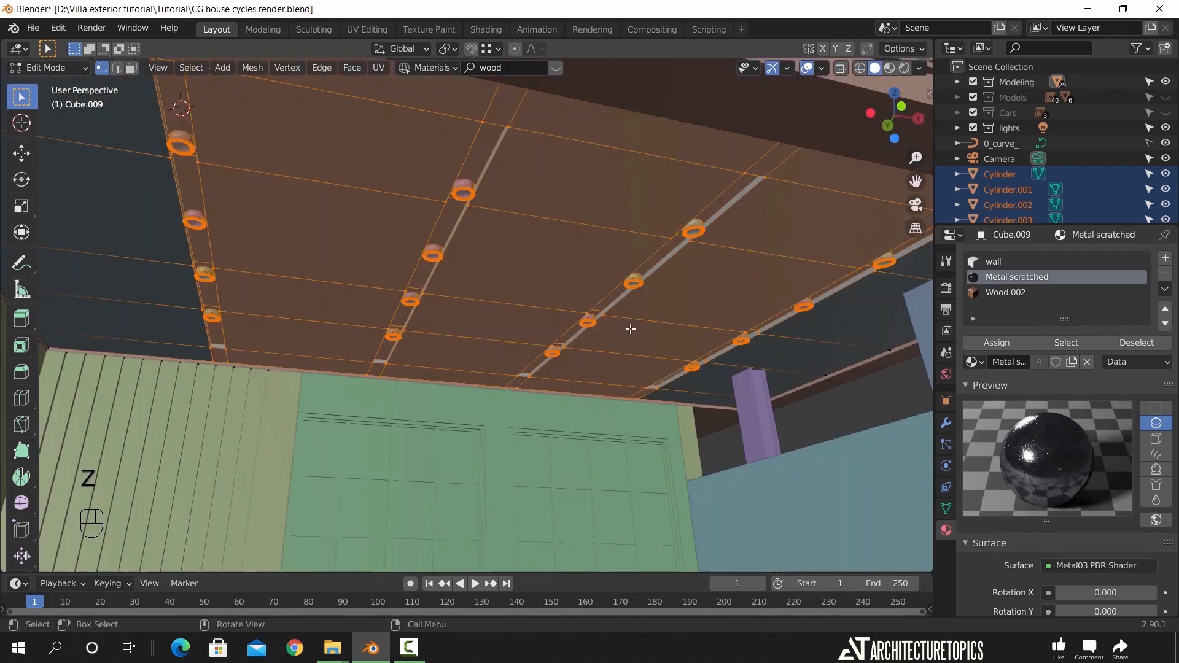
# Move the four grooves and their lights about 0.65 m along negative X and check their new placement
pyautogui.scroll(-3, 629, 344)
pyautogui.press('g')
pyautogui.press('x')
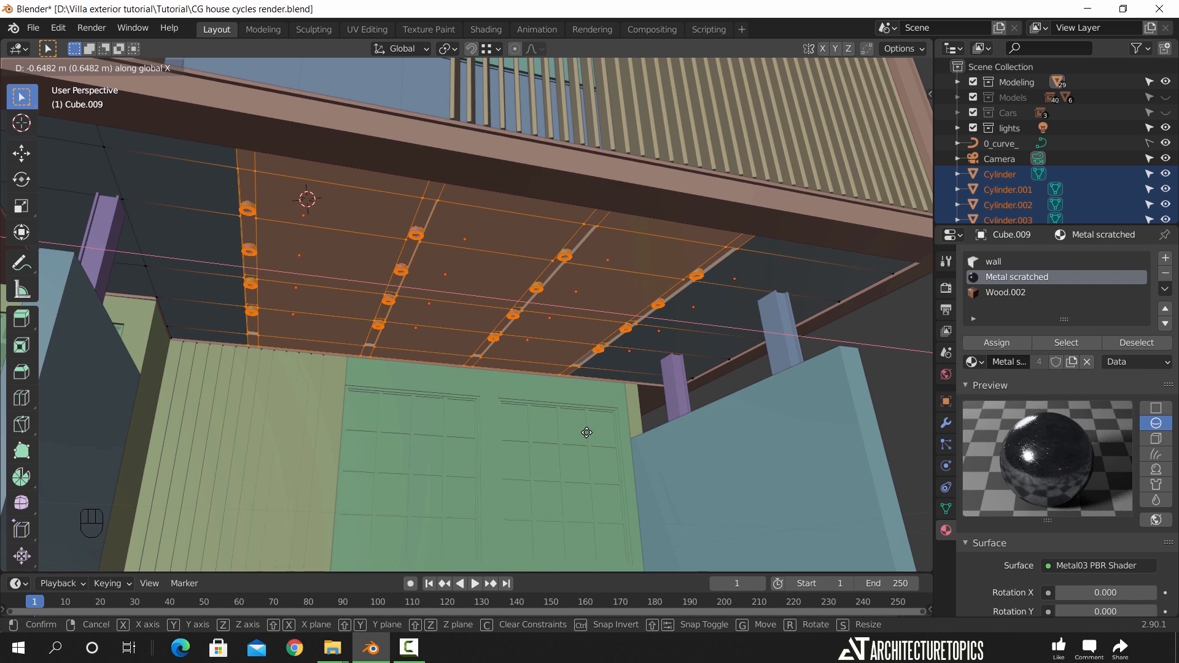
pyautogui.click(589, 432)
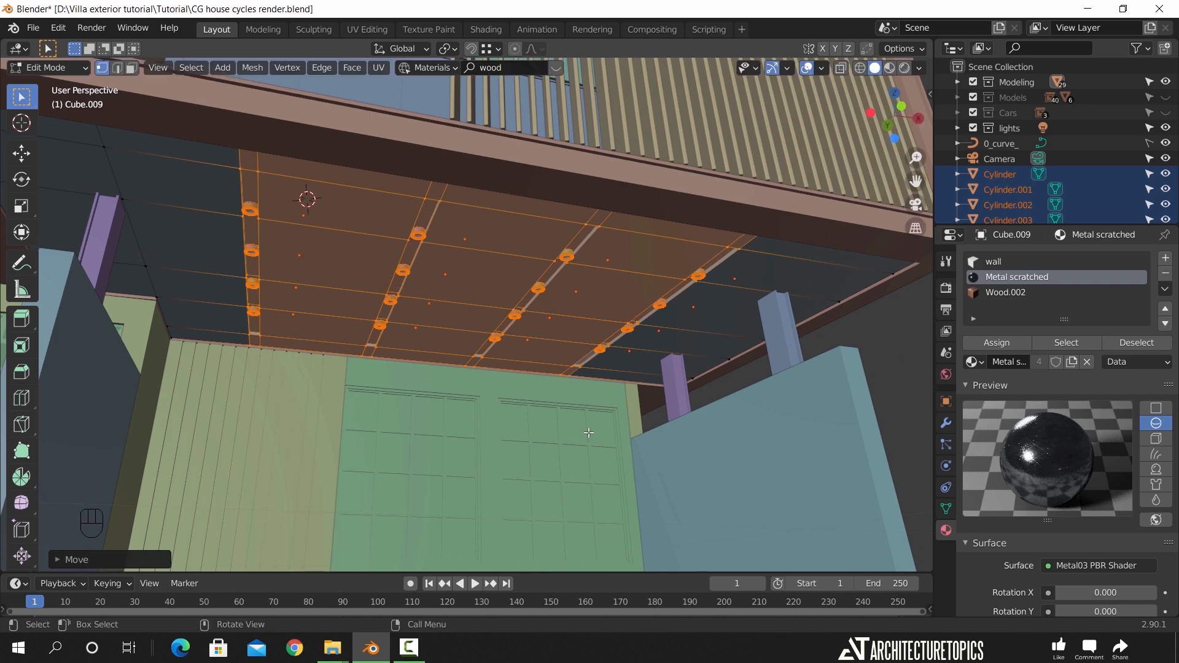
pyautogui.press('KP_0')
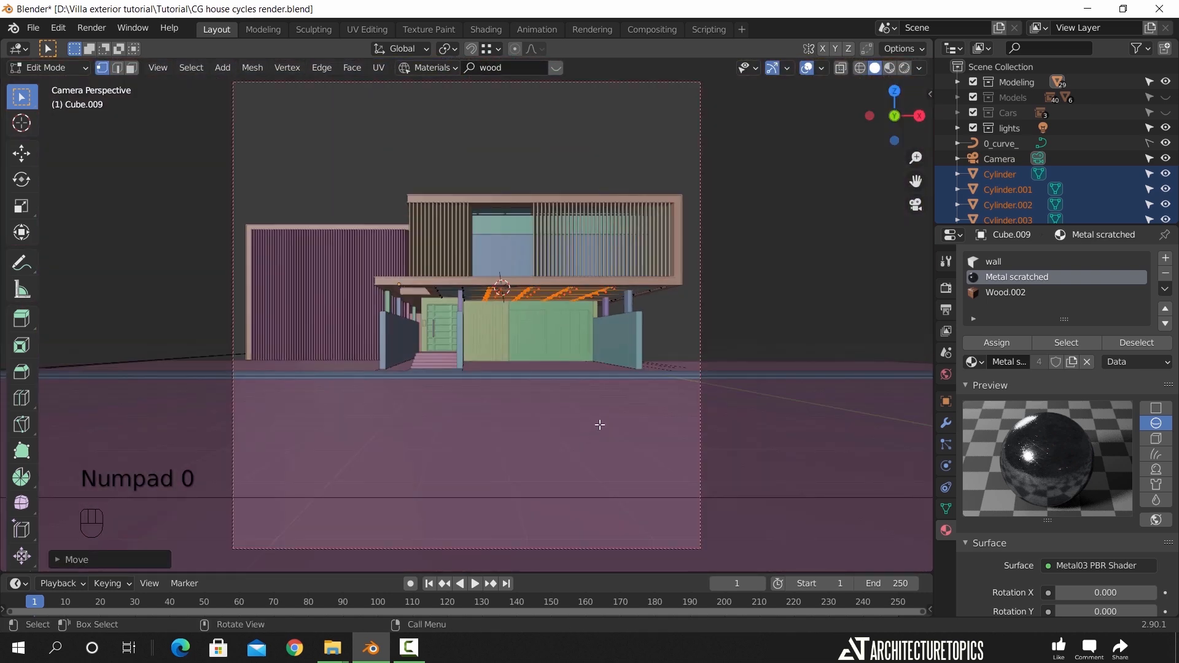
pyautogui.moveTo(527, 374); pyautogui.dragTo(543, 397, button='middle')
pyautogui.scroll(3, 547, 393)
pyautogui.moveTo(547, 394); pyautogui.dragTo(562, 355, button='middle')
pyautogui.scroll(2, 562, 355)
pyautogui.press('z')
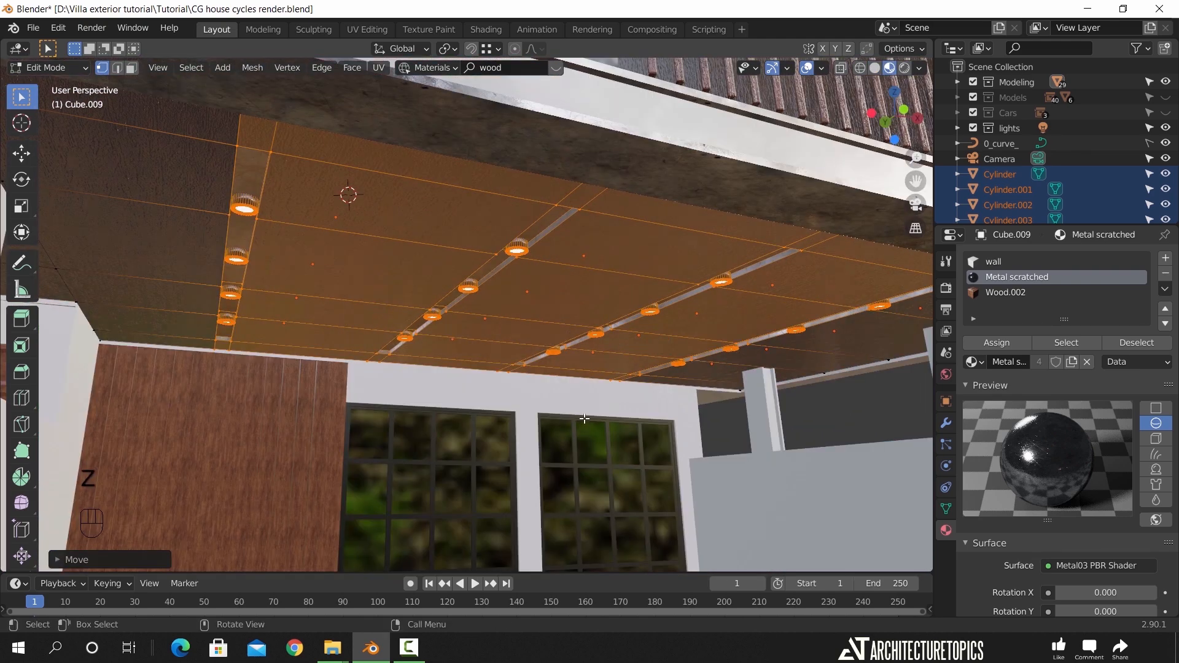
# Leave Edit Mode, set the origins of the ceiling slab and lights to their geometry, and clear the selection
pyautogui.press('Tab')
pyautogui.moveTo(604, 430); pyautogui.dragTo(616, 347, button='middle')
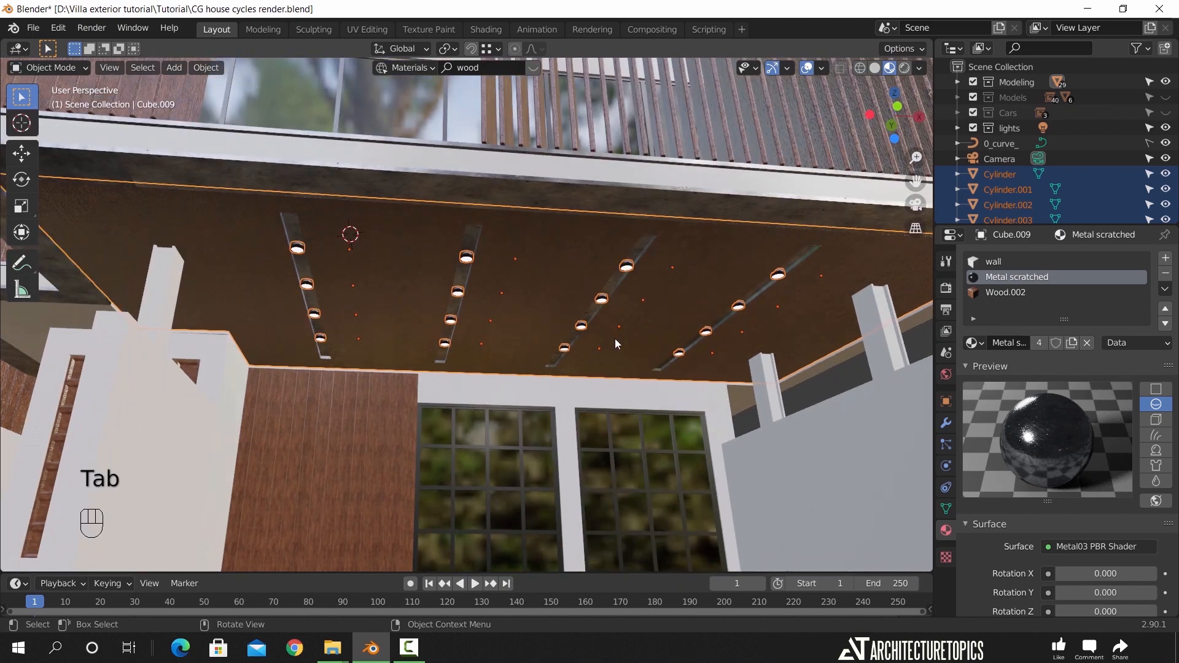
pyautogui.click(208, 68)
pyautogui.moveTo(259, 100)
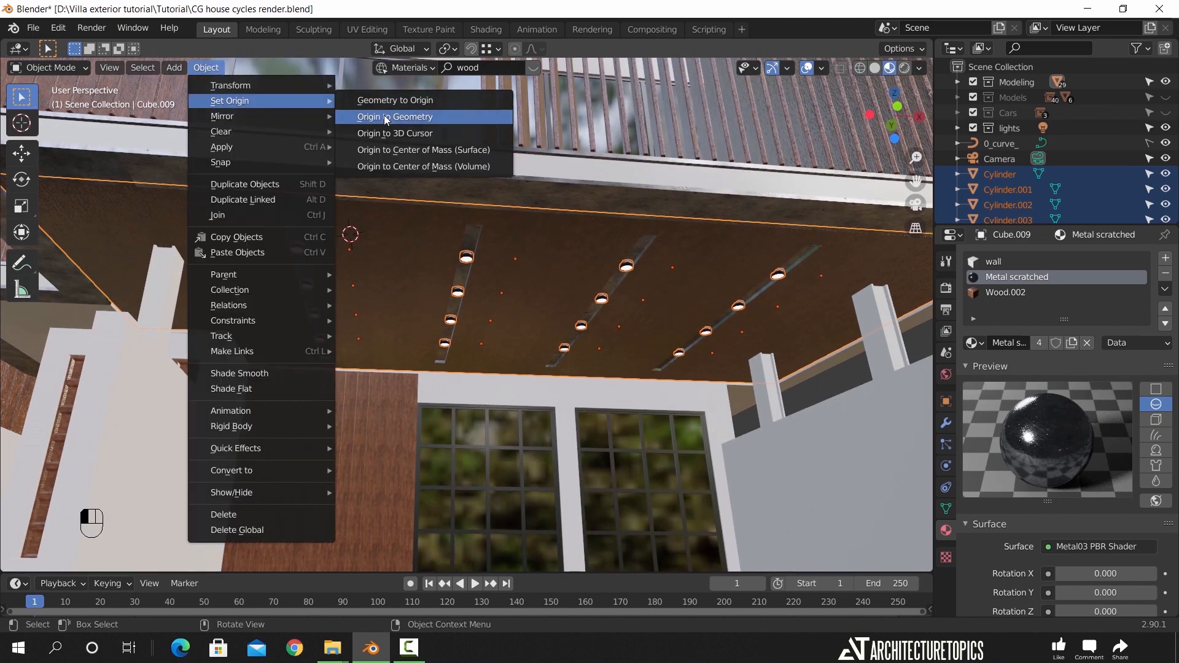
pyautogui.click(385, 116)
pyautogui.moveTo(634, 333); pyautogui.dragTo(564, 322, button='middle')
pyautogui.scroll(-4, 683, 304)
pyautogui.click(843, 233)
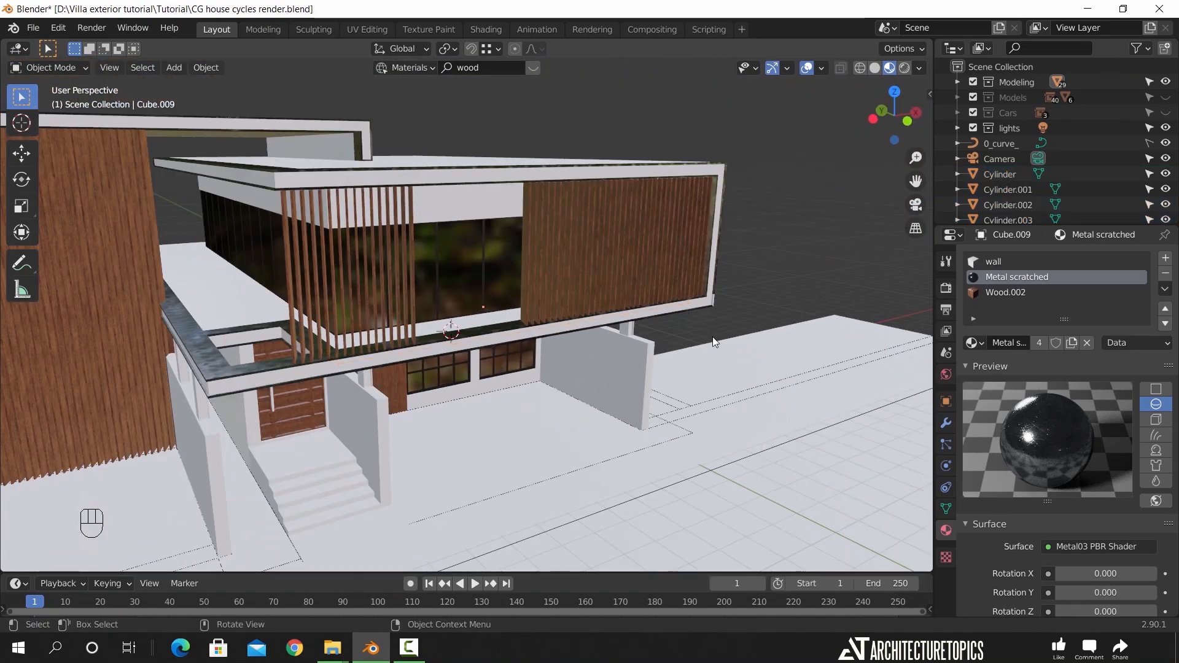
# Hide the 0_curve_ object in the viewport
pyautogui.click(631, 377)
pyautogui.scroll(1, 728, 398)
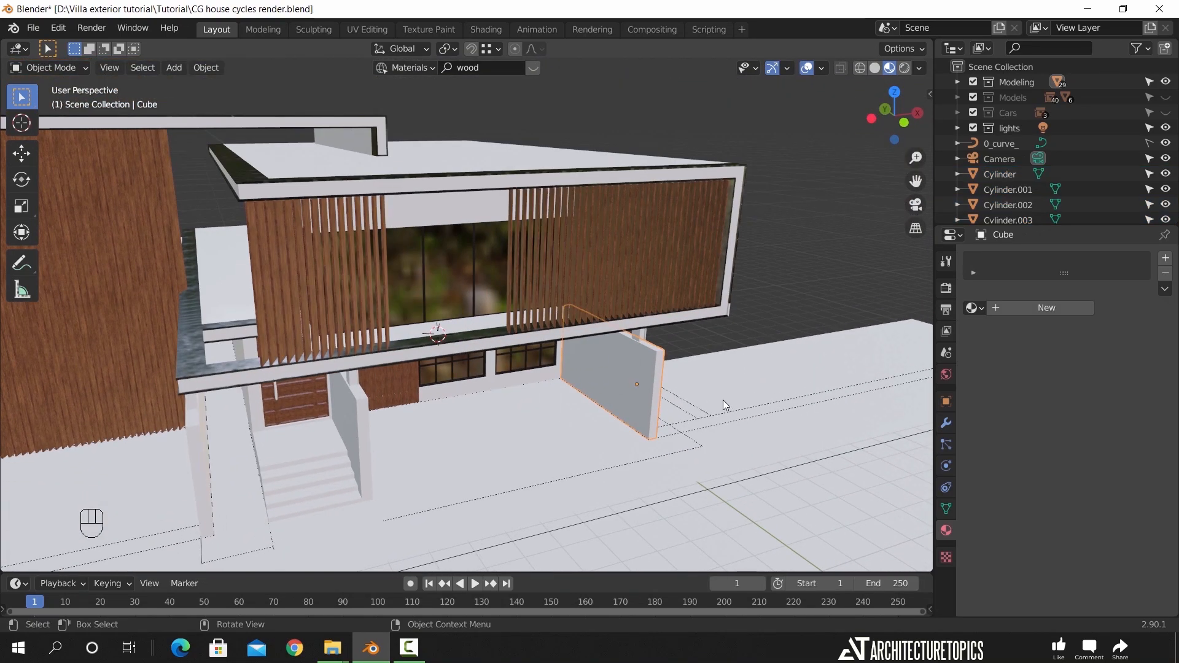
pyautogui.moveTo(714, 426); pyautogui.dragTo(661, 439, button='middle')
pyautogui.keyDown('shift'); pyautogui.moveTo(663, 439); pyautogui.dragTo(692, 380, button='middle'); pyautogui.keyUp('shift')
pyautogui.scroll(2, 692, 357)
pyautogui.click(669, 304)
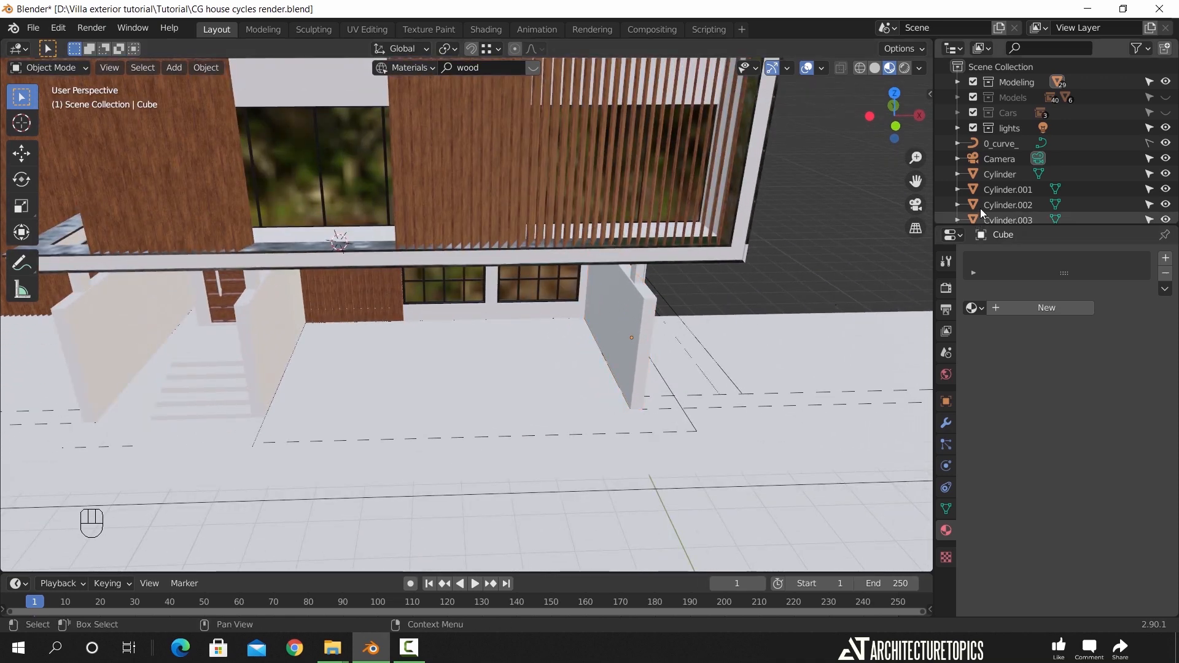
pyautogui.click(1166, 143)
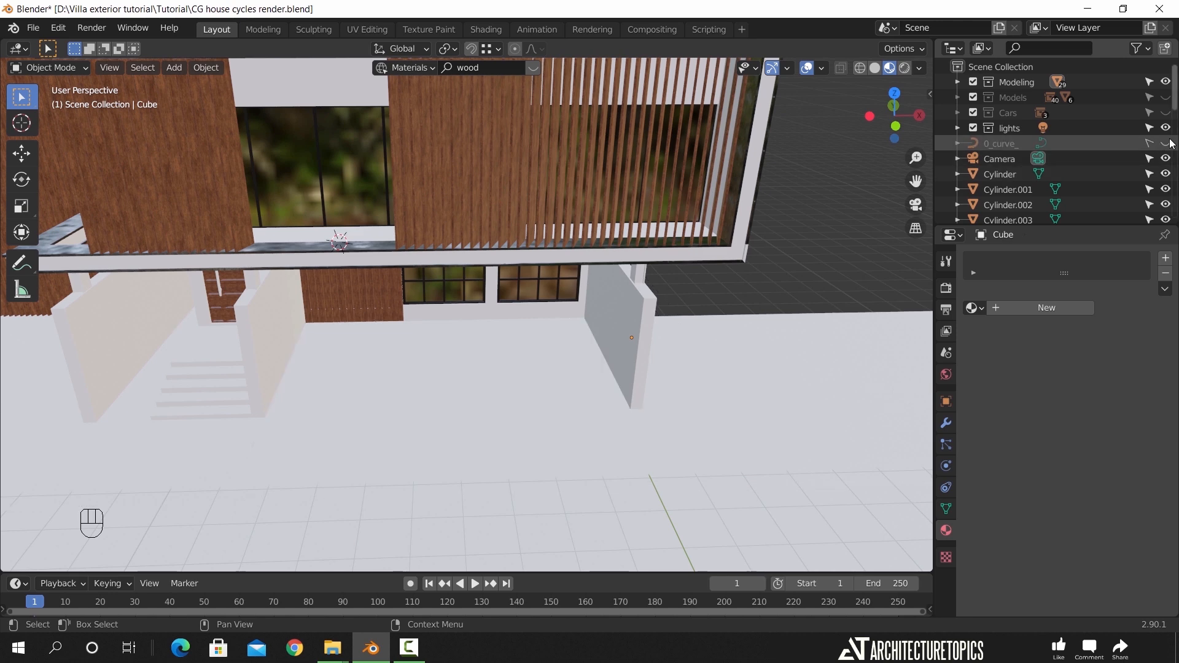
# Select all the Cylinder light objects in the scene list and move them into the lights collection
pyautogui.click(1038, 175)
pyautogui.scroll(-10, 1010, 193)
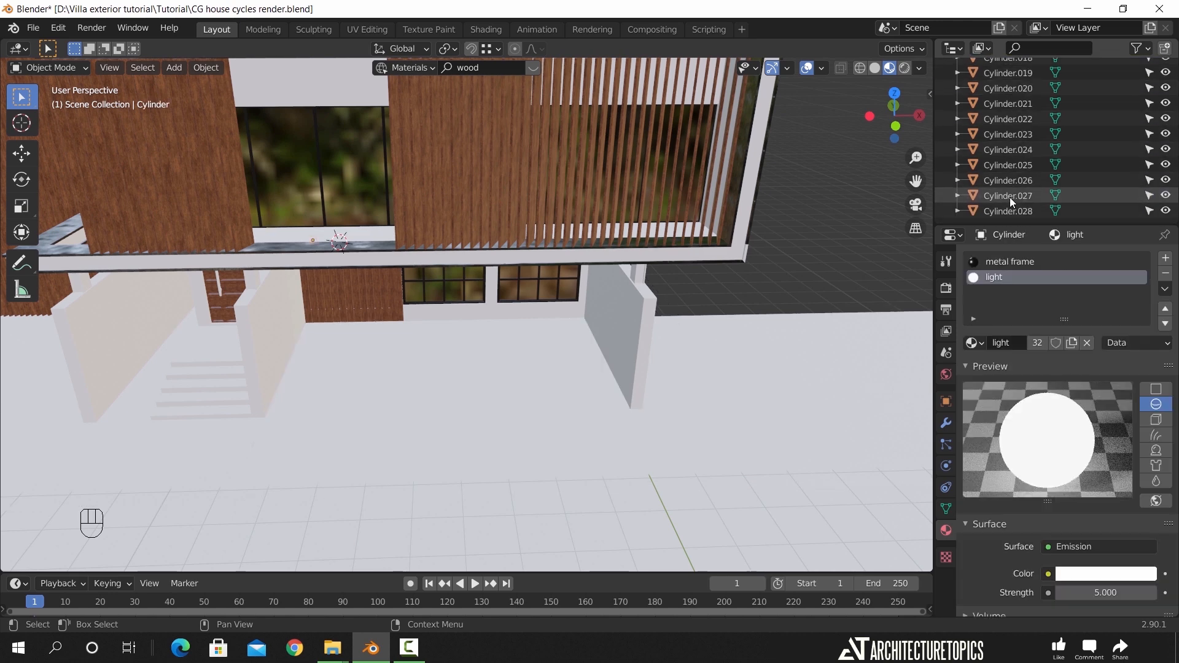
pyautogui.keyDown('shift'); pyautogui.click(1012, 197); pyautogui.keyUp('shift')
pyautogui.scroll(10, 1013, 198)
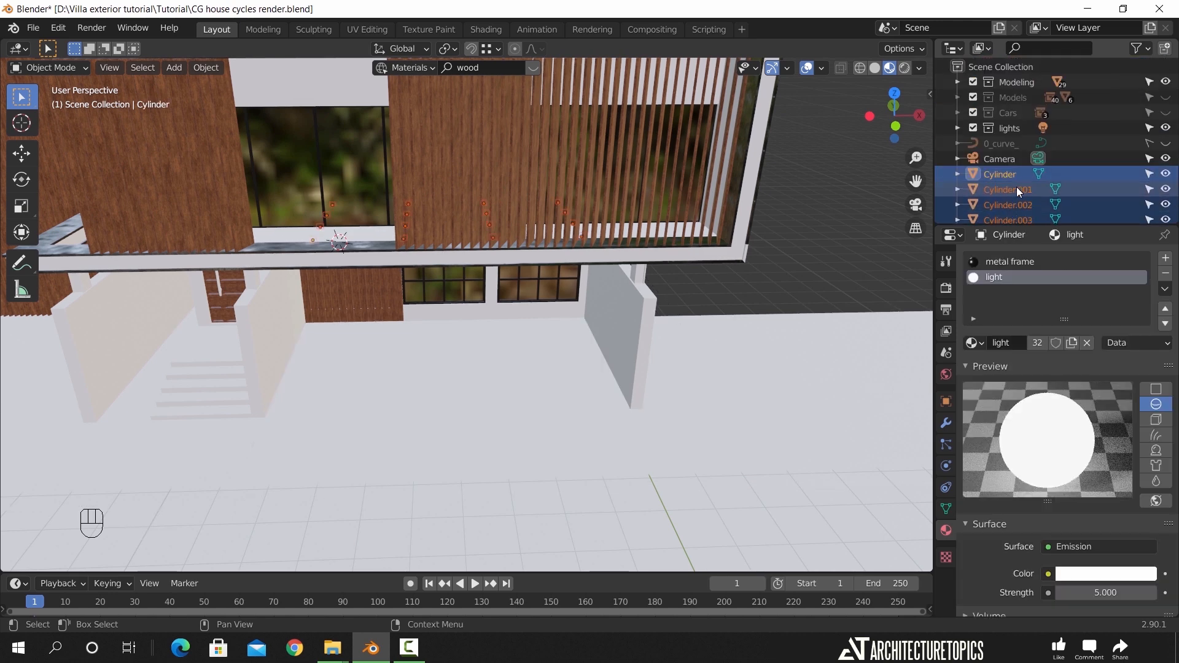
pyautogui.moveTo(1007, 175); pyautogui.dragTo(1011, 127)
# Select the free-standing carport wall and split the 3D view to open a Shader Editor beside it, with its sidebar hidden
pyautogui.moveTo(421, 241); pyautogui.dragTo(432, 304, button='middle')
pyautogui.scroll(3, 431, 306)
pyautogui.scroll(-2, 470, 351)
pyautogui.keyDown('shift'); pyautogui.moveTo(407, 382); pyautogui.dragTo(502, 364, button='middle'); pyautogui.keyUp('shift')
pyautogui.click(665, 312)
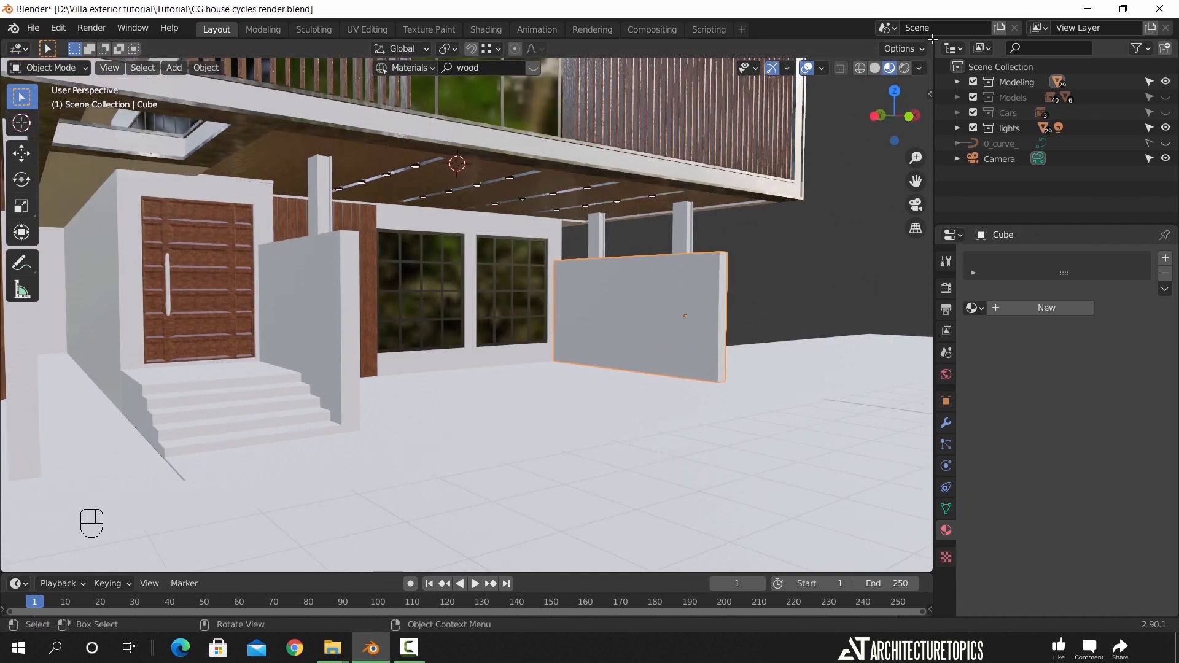
pyautogui.moveTo(909, 48); pyautogui.dragTo(592, 55)
pyautogui.click(615, 49)
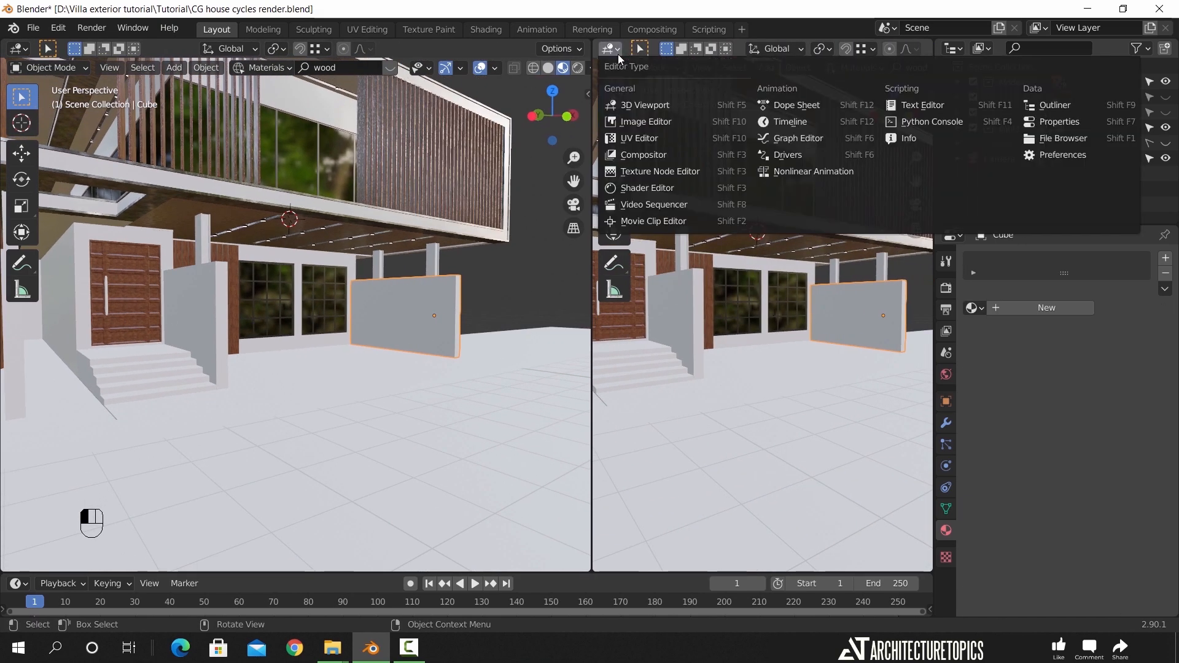
pyautogui.click(648, 186)
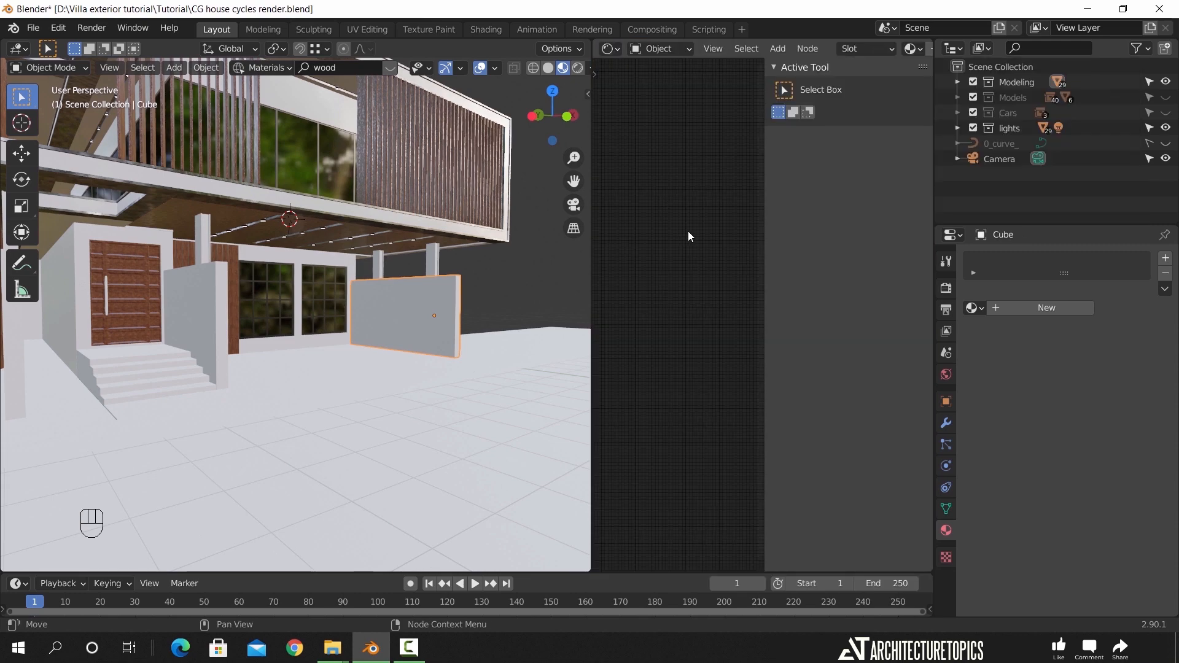
pyautogui.press('n')
pyautogui.scroll(6, 538, 286)
pyautogui.keyDown('shift'); pyautogui.moveTo(525, 304); pyautogui.dragTo(285, 330, button='middle'); pyautogui.keyUp('shift')
pyautogui.scroll(3, 356, 309)
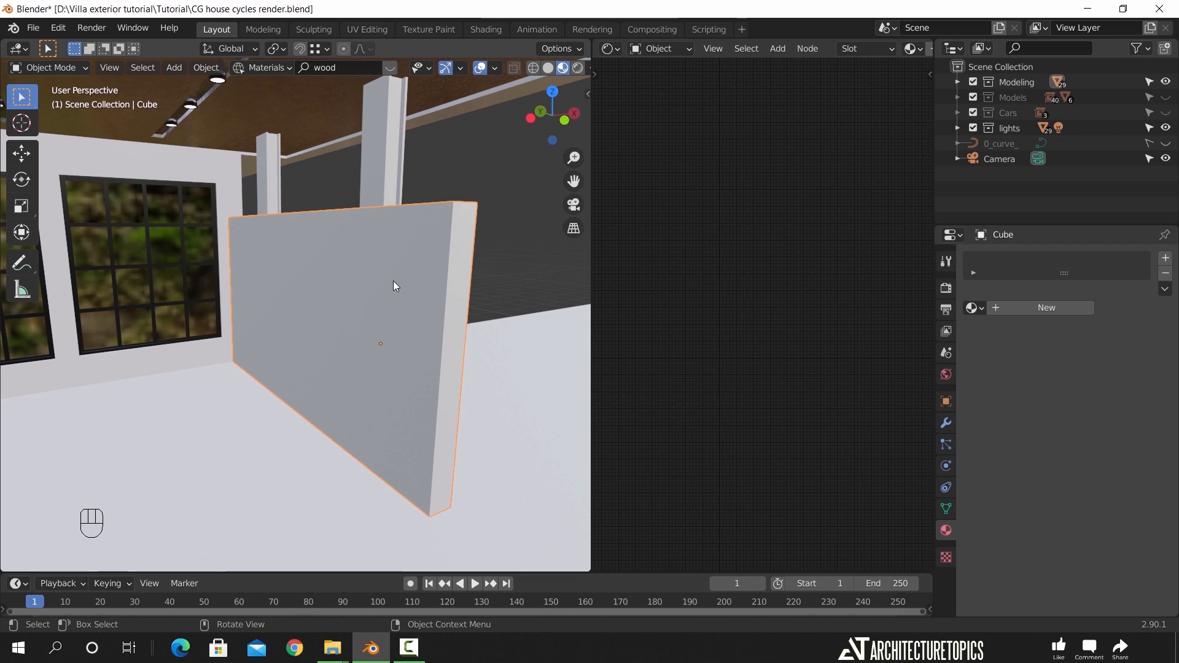
# Create a new material on the carport wall and name it Tiled wall
pyautogui.click(1019, 307)
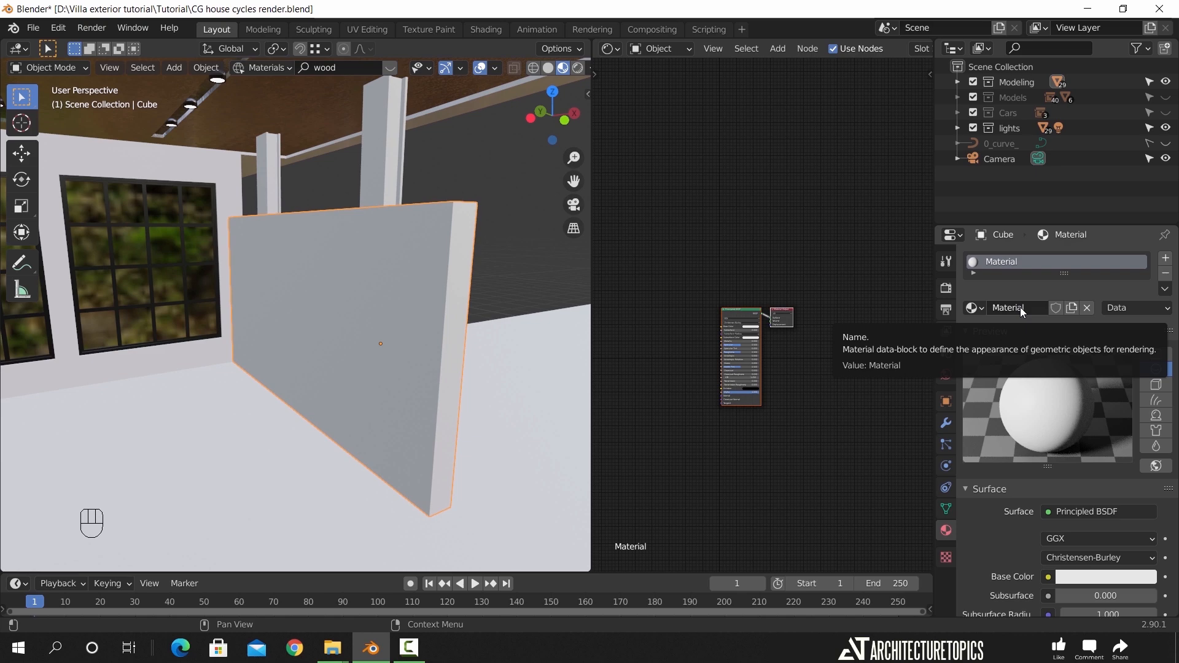
pyautogui.doubleClick(1020, 307)
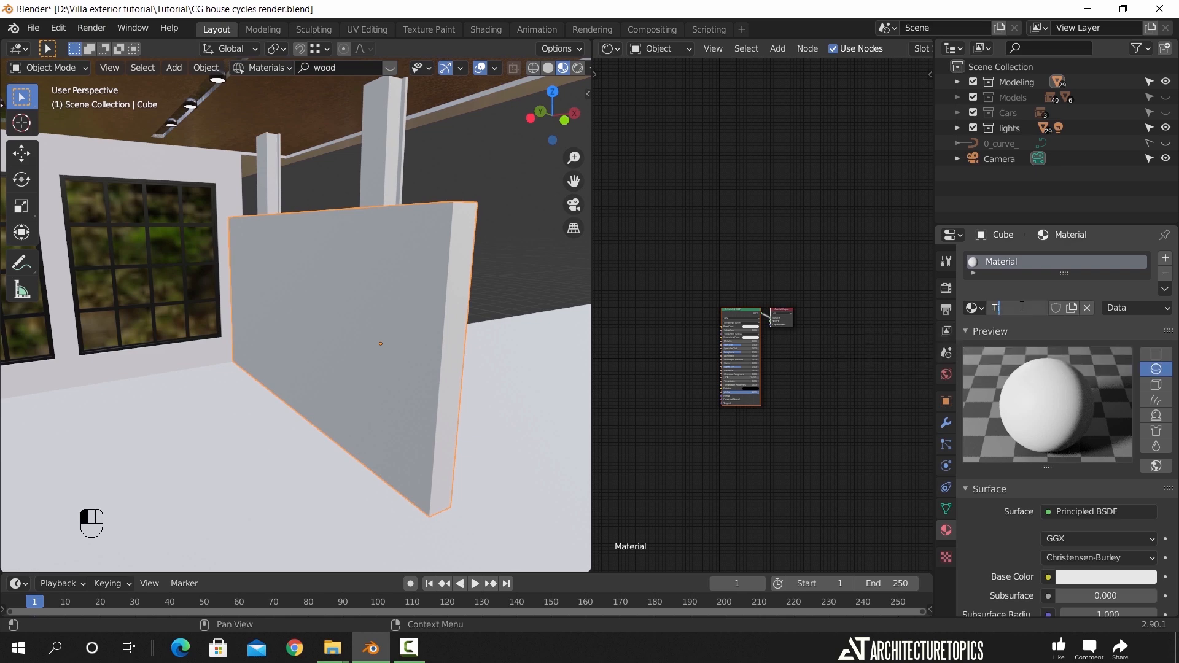
pyautogui.write('Tiled wall')
pyautogui.press('Return')
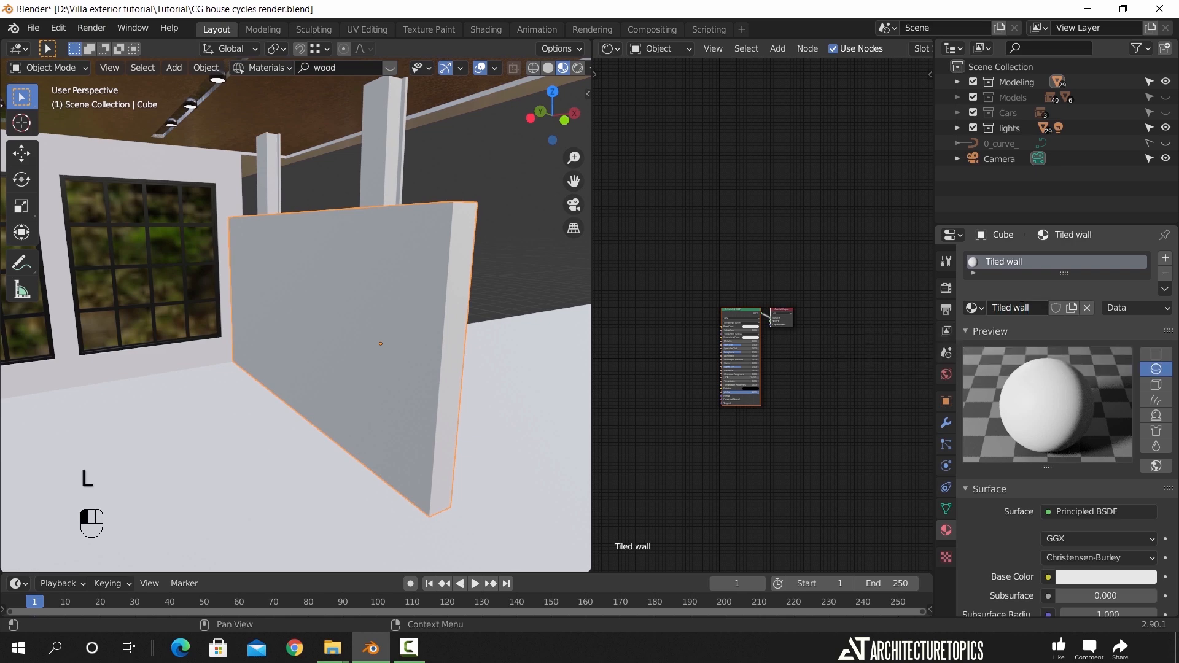
# Load all six Tiles05 images from the Texture\Tiles folder into the Principled BSDF with Principled Texture Setup
pyautogui.scroll(5, 765, 231)
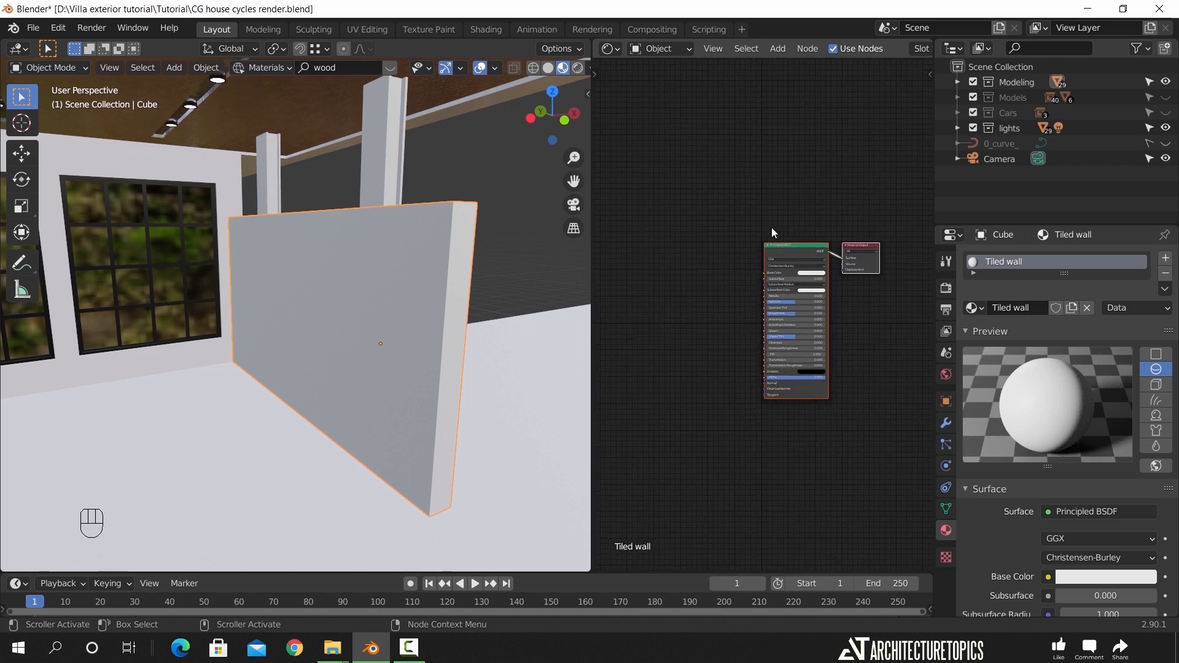
pyautogui.moveTo(758, 210); pyautogui.dragTo(745, 205, button='middle')
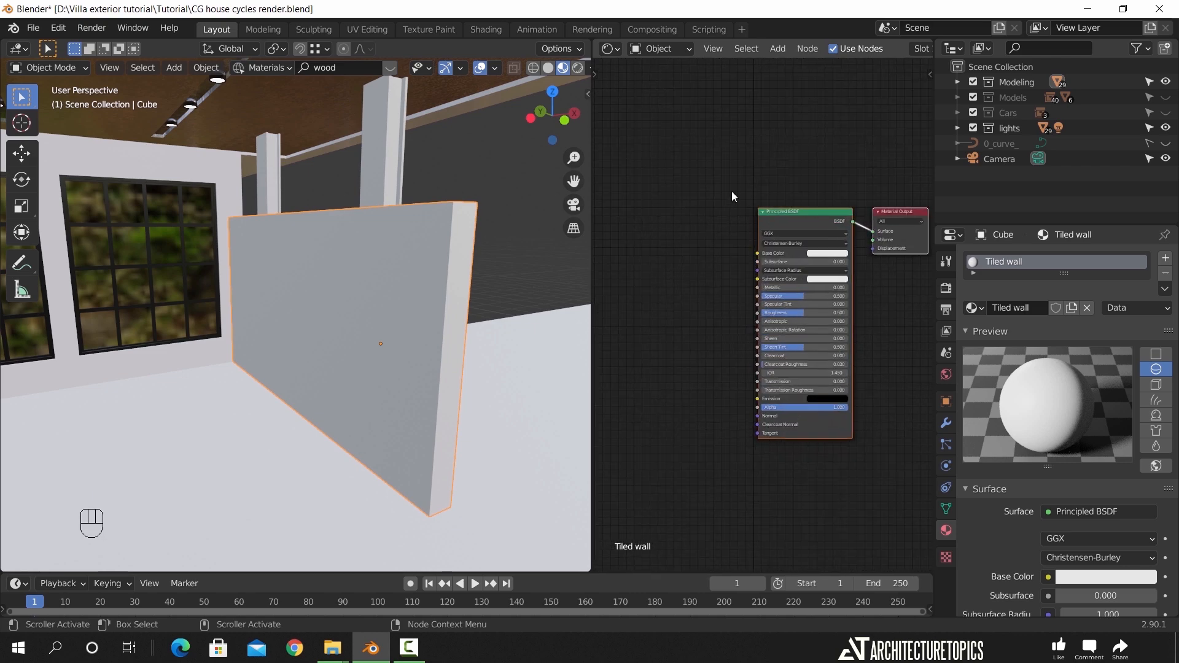
pyautogui.click(782, 213)
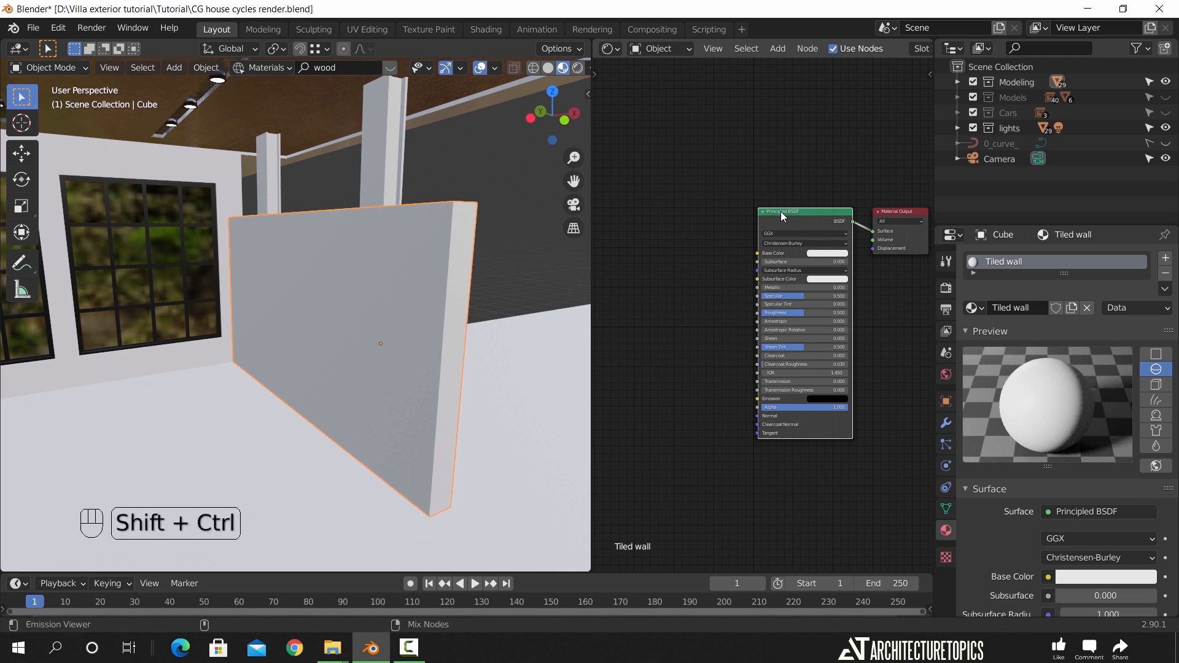
pyautogui.hotkey('ctrl', 'shift', 't')
pyautogui.click(271, 462)
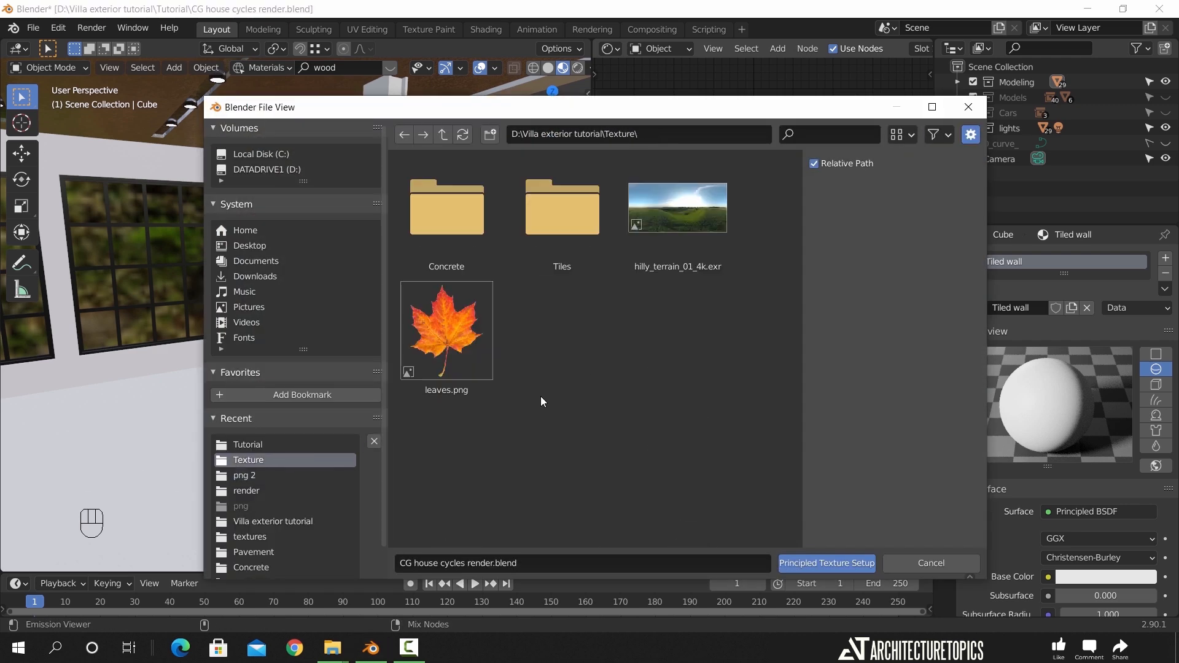
pyautogui.click(581, 237)
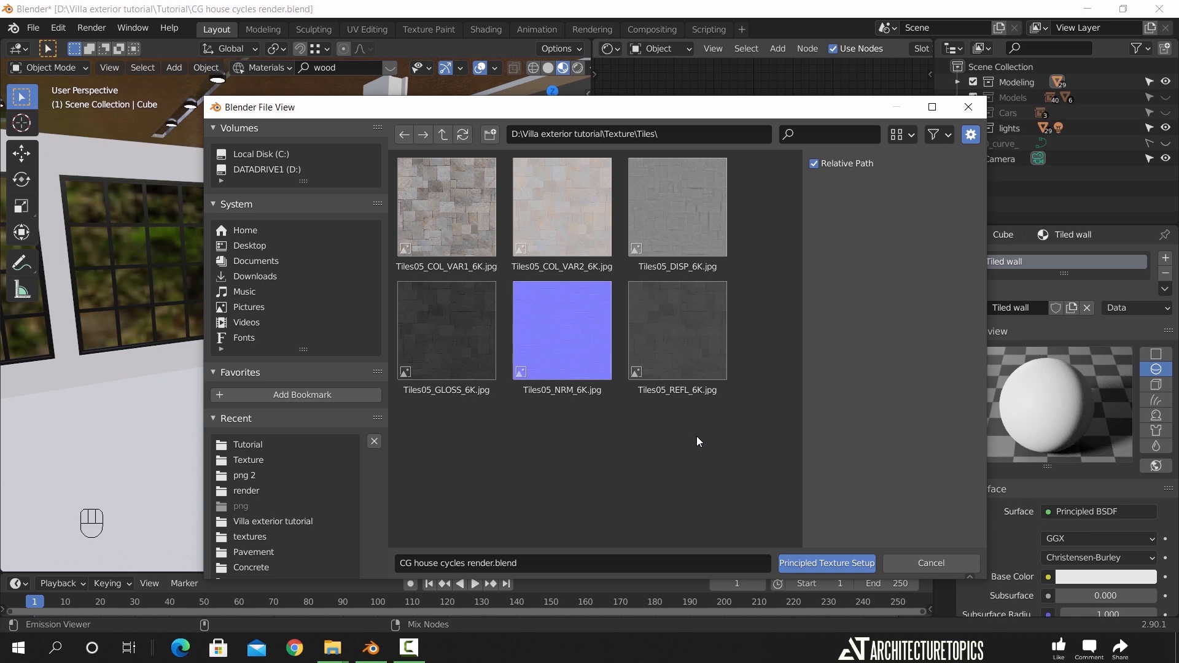
pyautogui.moveTo(729, 441); pyautogui.dragTo(442, 238)
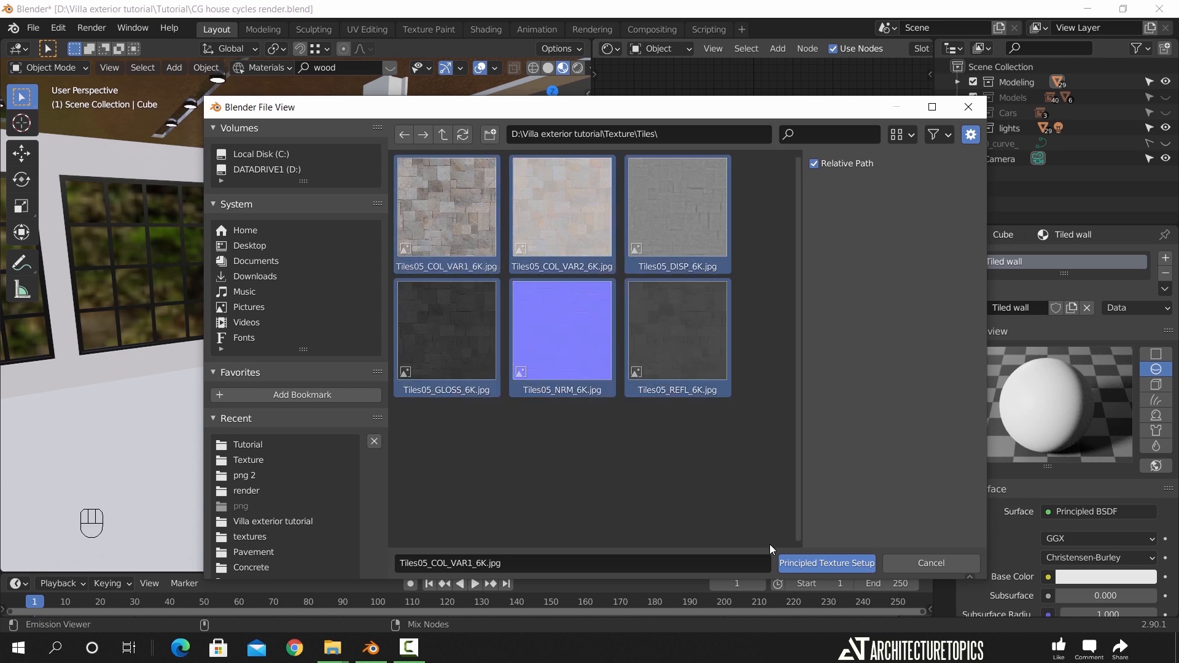
pyautogui.click(821, 570)
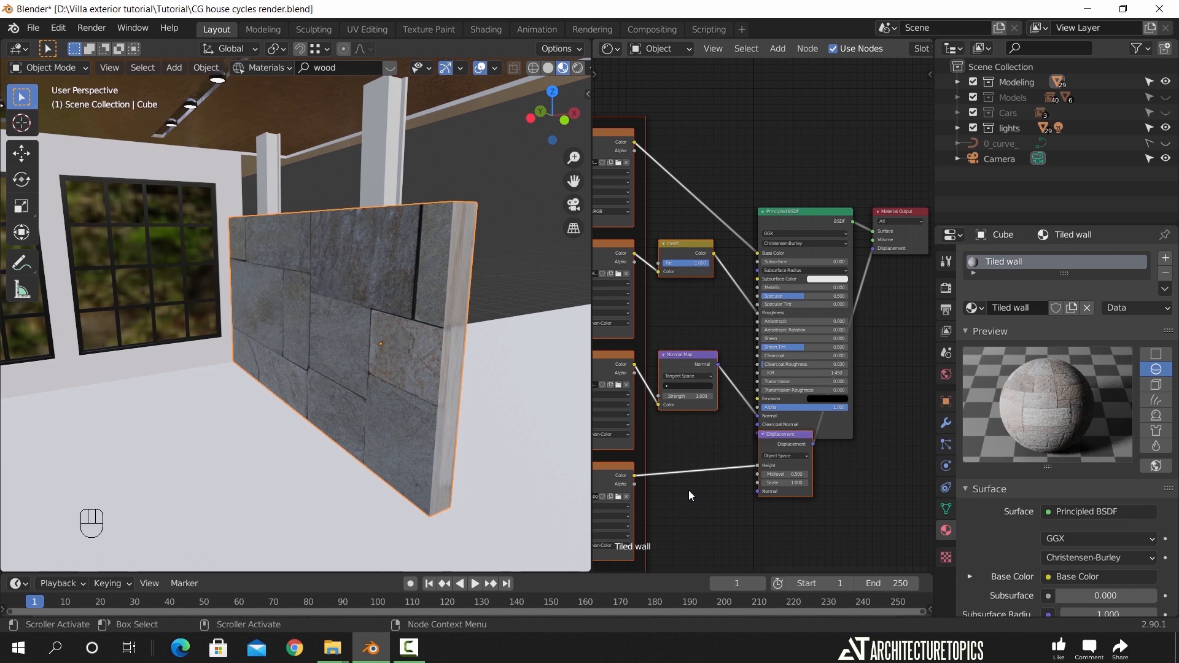
# Apply the carport wall's object transform and split the Shader Editor area to open a UV Editor
pyautogui.hotkey('ctrl', 'a')
pyautogui.click(405, 348)
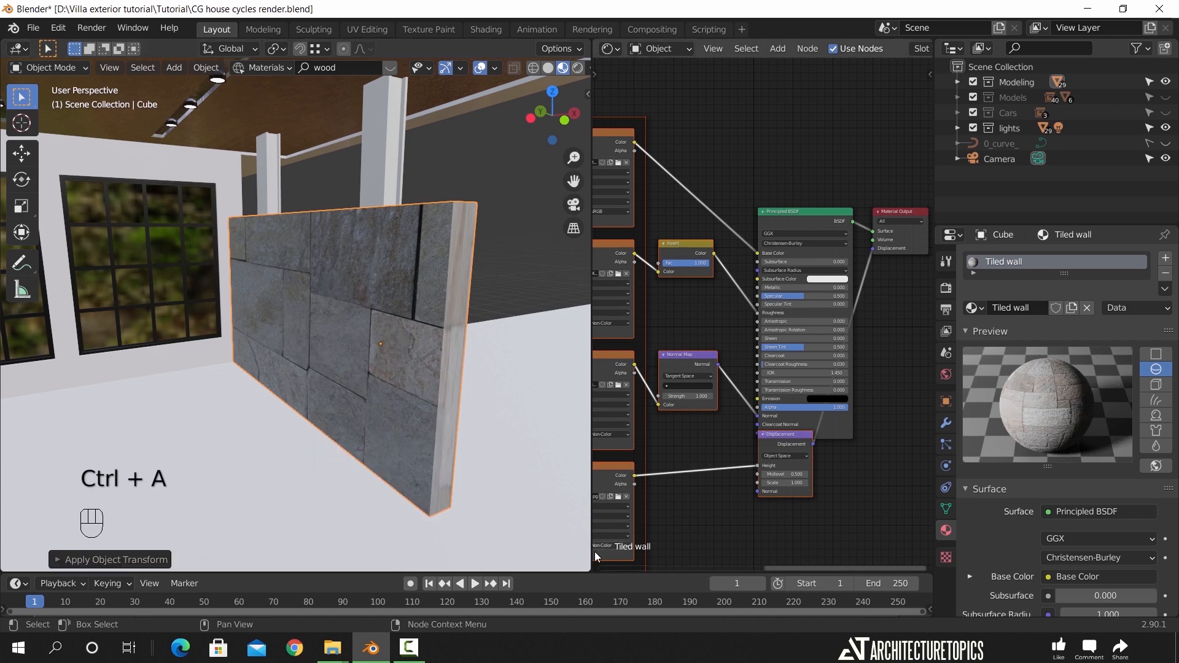
pyautogui.moveTo(594, 569); pyautogui.dragTo(620, 300)
pyautogui.click(619, 299)
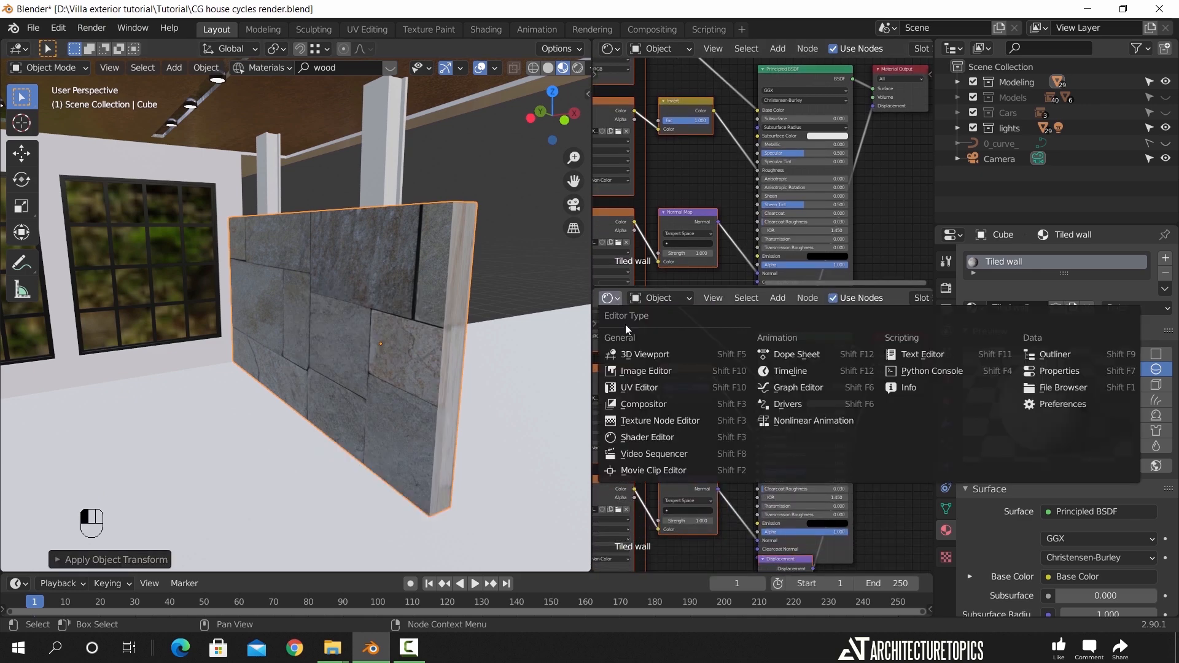
pyautogui.click(644, 395)
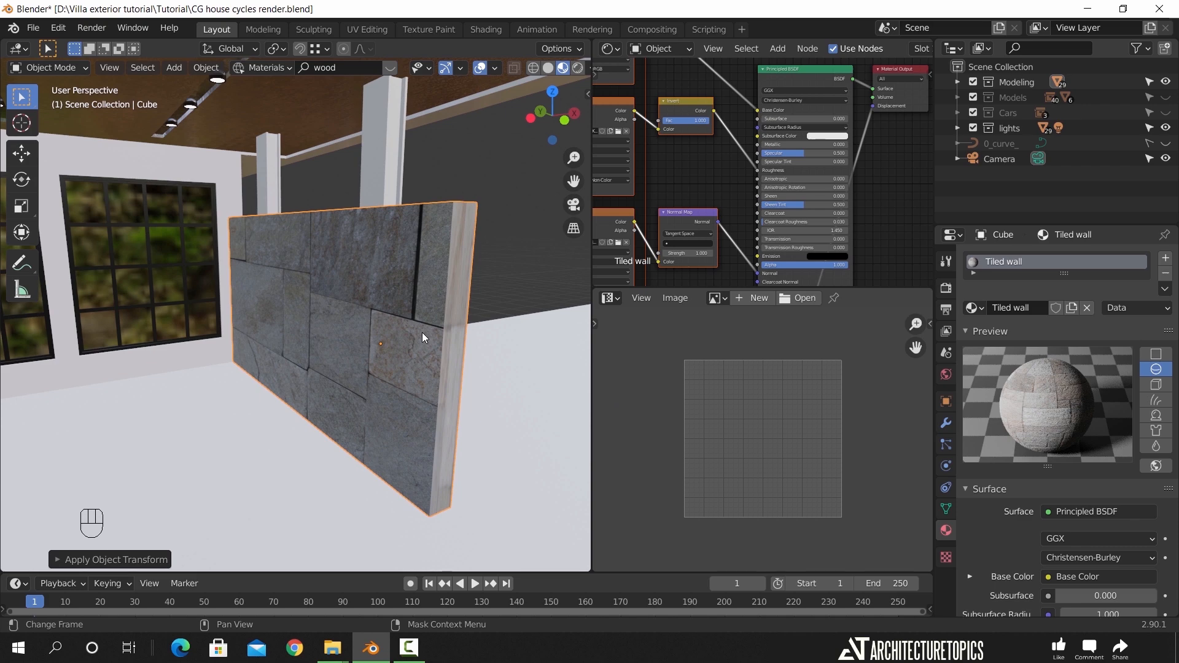
# Unwrap all faces of the carport wall in Edit Mode using Cube Projection
pyautogui.press('Tab')
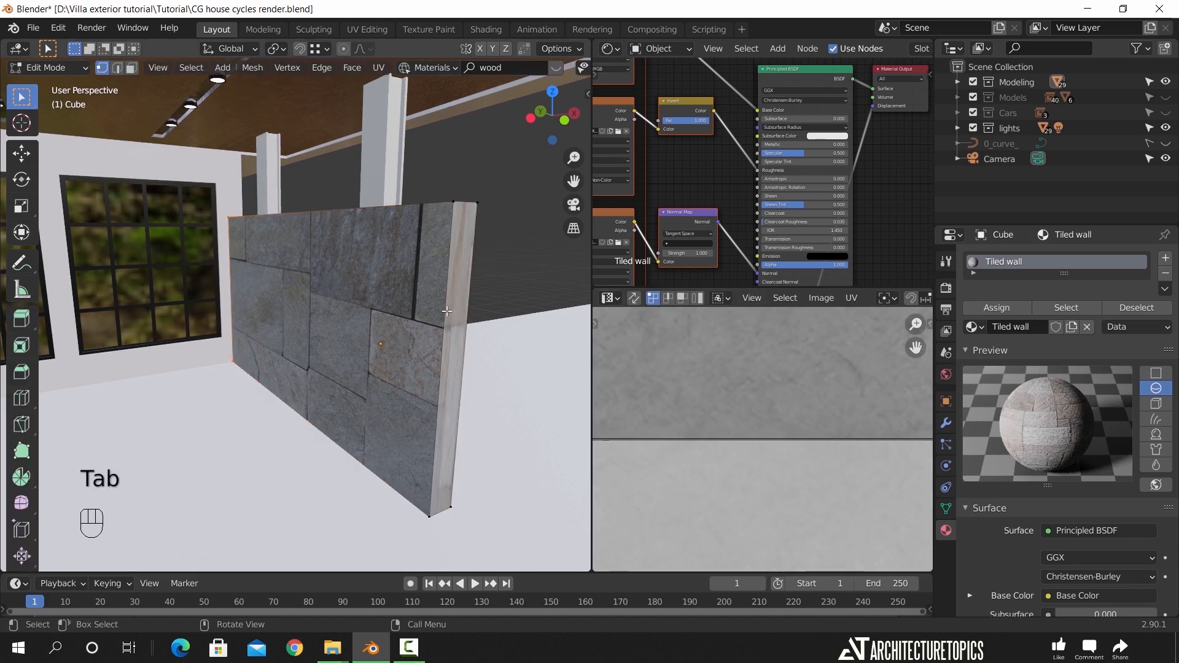
pyautogui.press('a')
pyautogui.press('u')
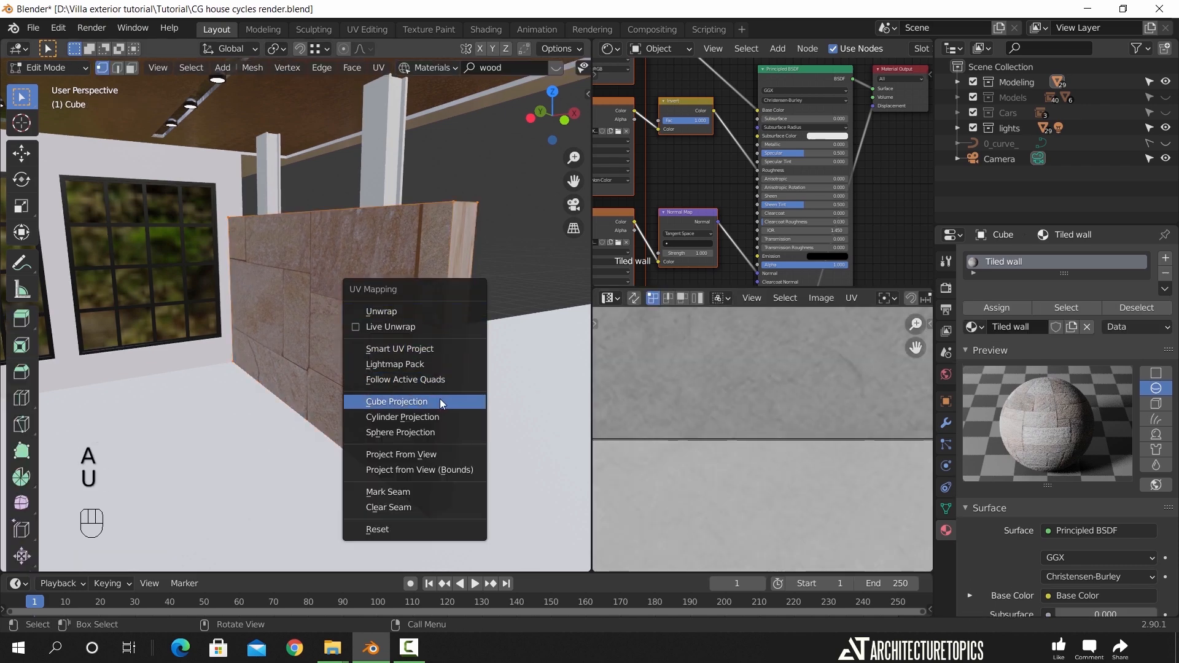
pyautogui.click(397, 402)
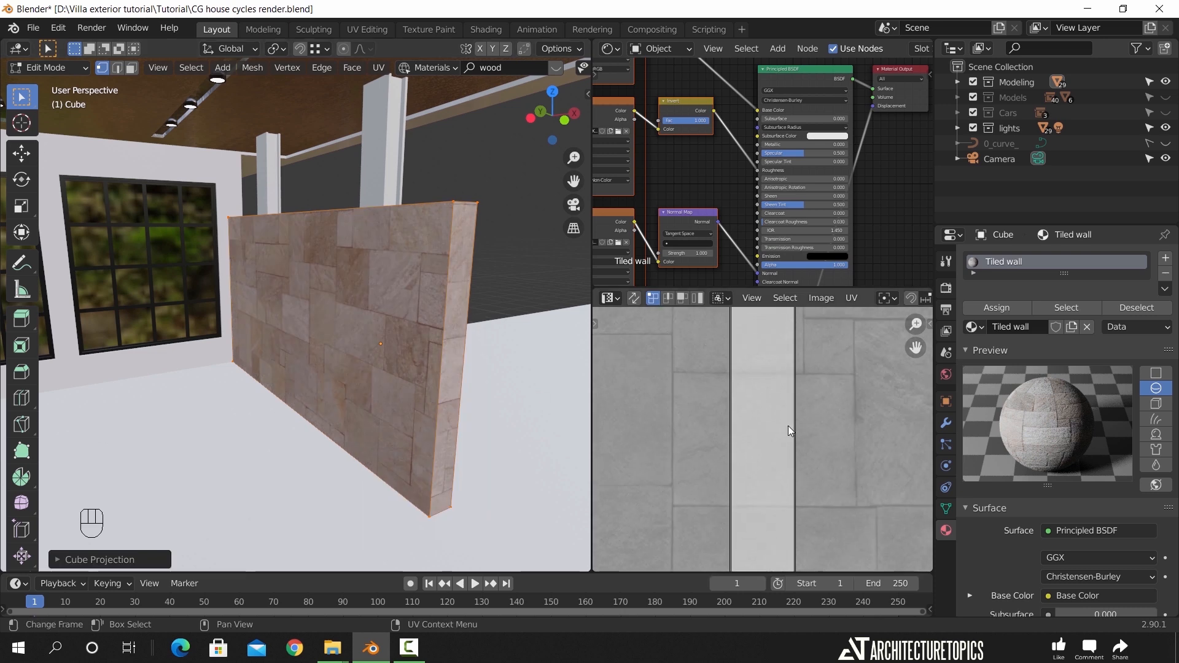
# Scale all of the wall's UVs by 2 and check the smaller tiles on the wall
pyautogui.press('a')
pyautogui.scroll(-4, 798, 426)
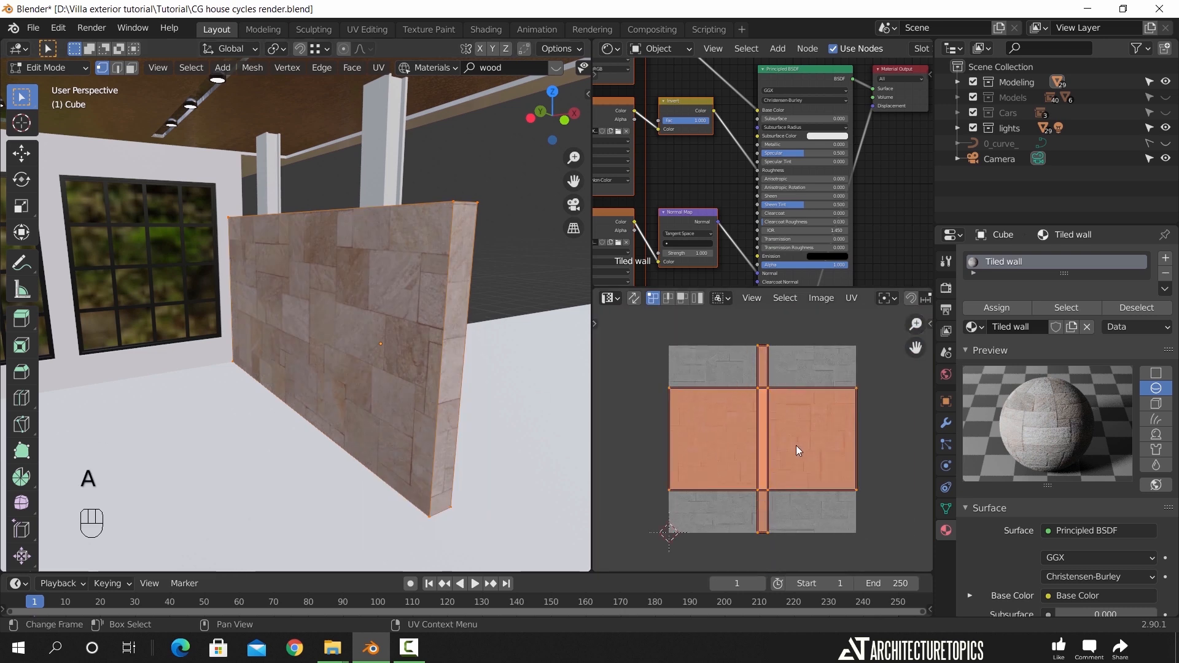
pyautogui.press('s')
pyautogui.press('KP_2')
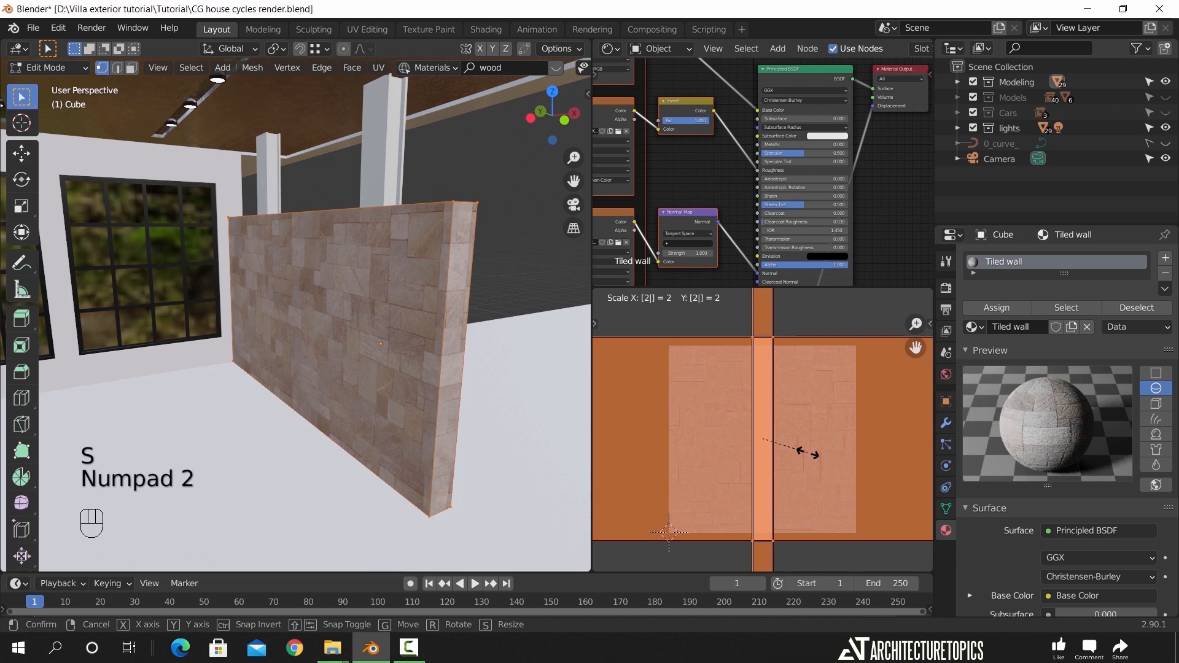
pyautogui.click(808, 453)
pyautogui.moveTo(400, 367); pyautogui.dragTo(479, 374, button='middle')
pyautogui.keyDown('shift'); pyautogui.moveTo(263, 329); pyautogui.dragTo(359, 326, button='middle'); pyautogui.keyUp('shift')
pyautogui.scroll(2, 360, 326)
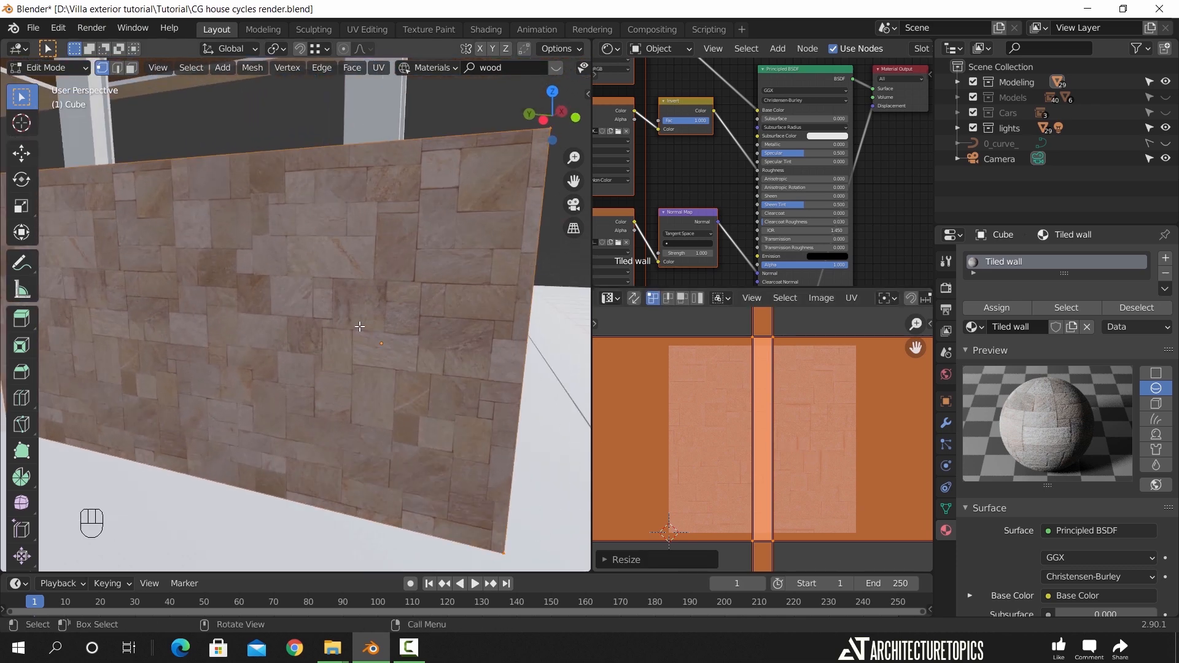
# Shift the wall's UVs slightly along X and Y to fit the tiles to its edges, and leave Edit Mode
pyautogui.press('g')
pyautogui.press('x')
pyautogui.click(727, 433)
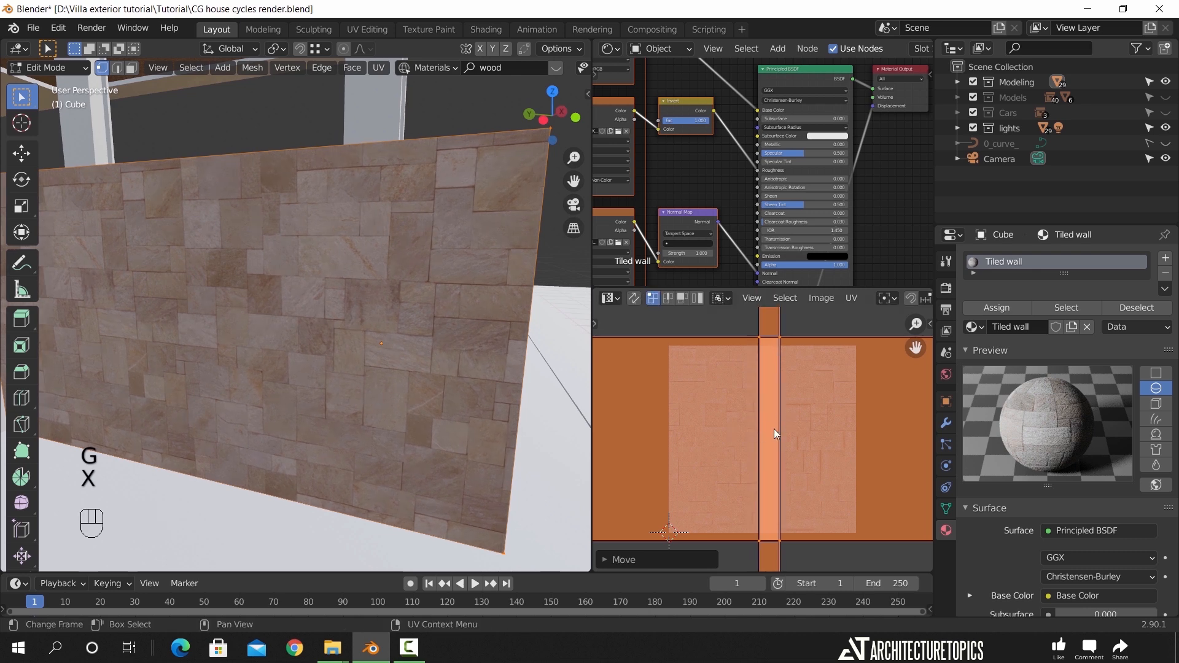
pyautogui.press('g')
pyautogui.press('y')
pyautogui.press('shift')
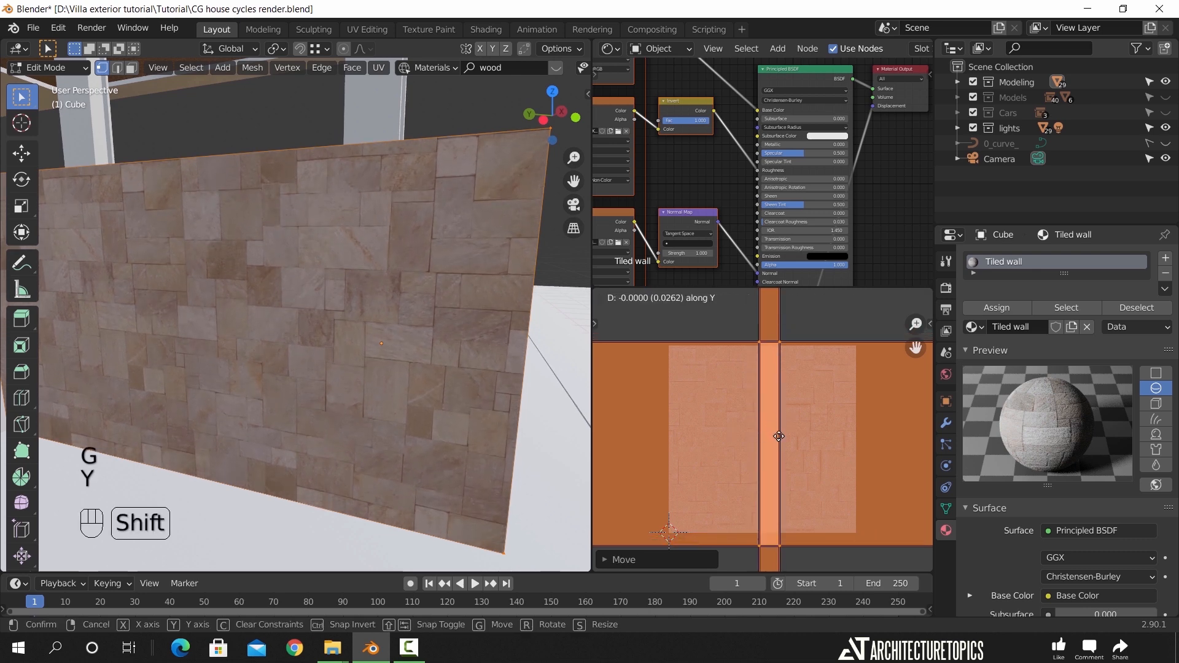
pyautogui.click(781, 440)
pyautogui.press('Tab')
pyautogui.moveTo(425, 370); pyautogui.dragTo(470, 370, button='middle')
pyautogui.moveTo(362, 350); pyautogui.dragTo(432, 363, button='middle')
pyautogui.keyDown('shift'); pyautogui.moveTo(233, 326); pyautogui.dragTo(285, 315, button='middle'); pyautogui.keyUp('shift')
pyautogui.scroll(-2, 695, 194)
# Move the Displacement node clear of the Principled BSDF node and switch the material preview to a cube
pyautogui.moveTo(720, 244); pyautogui.dragTo(765, 178, button='middle')
pyautogui.scroll(3, 758, 146)
pyautogui.moveTo(843, 170); pyautogui.dragTo(867, 225)
pyautogui.click(778, 213)
pyautogui.scroll(-5, 784, 218)
pyautogui.moveTo(706, 225); pyautogui.dragTo(707, 316, button='middle')
pyautogui.moveTo(725, 166)
pyautogui.mouseDown(button='middle')
pyautogui.moveTo(695, 188)
pyautogui.moveTo(724, 188)
pyautogui.mouseUp(button='middle')
pyautogui.moveTo(502, 184); pyautogui.dragTo(371, 187, button='middle')
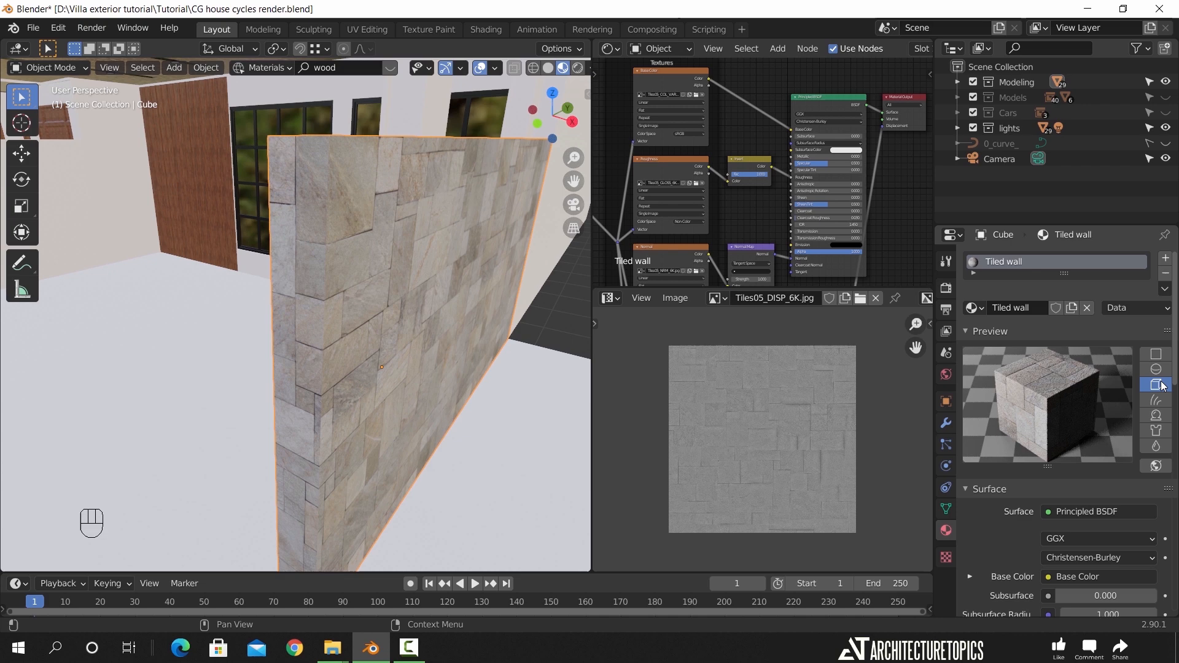
# Select the two walls flanking the entrance stairs and link the Tiled wall material to them from the carport wall
pyautogui.scroll(-6, 361, 220)
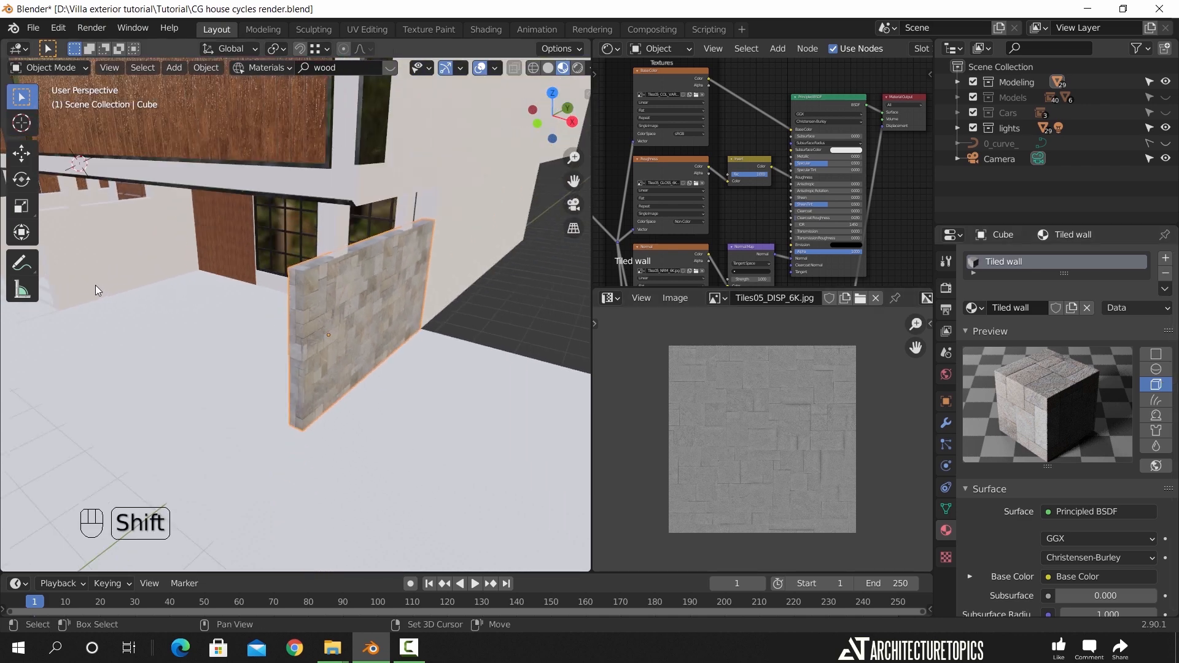
pyautogui.keyDown('shift'); pyautogui.moveTo(98, 289); pyautogui.dragTo(314, 323, button='middle'); pyautogui.keyUp('shift')
pyautogui.click(208, 259)
pyautogui.moveTo(201, 259); pyautogui.dragTo(312, 272, button='middle')
pyautogui.keyDown('shift'); pyautogui.moveTo(312, 271); pyautogui.dragTo(382, 238, button='middle'); pyautogui.keyUp('shift')
pyautogui.scroll(-4, 387, 236)
pyautogui.keyDown('shift'); pyautogui.click(181, 275); pyautogui.keyUp('shift')
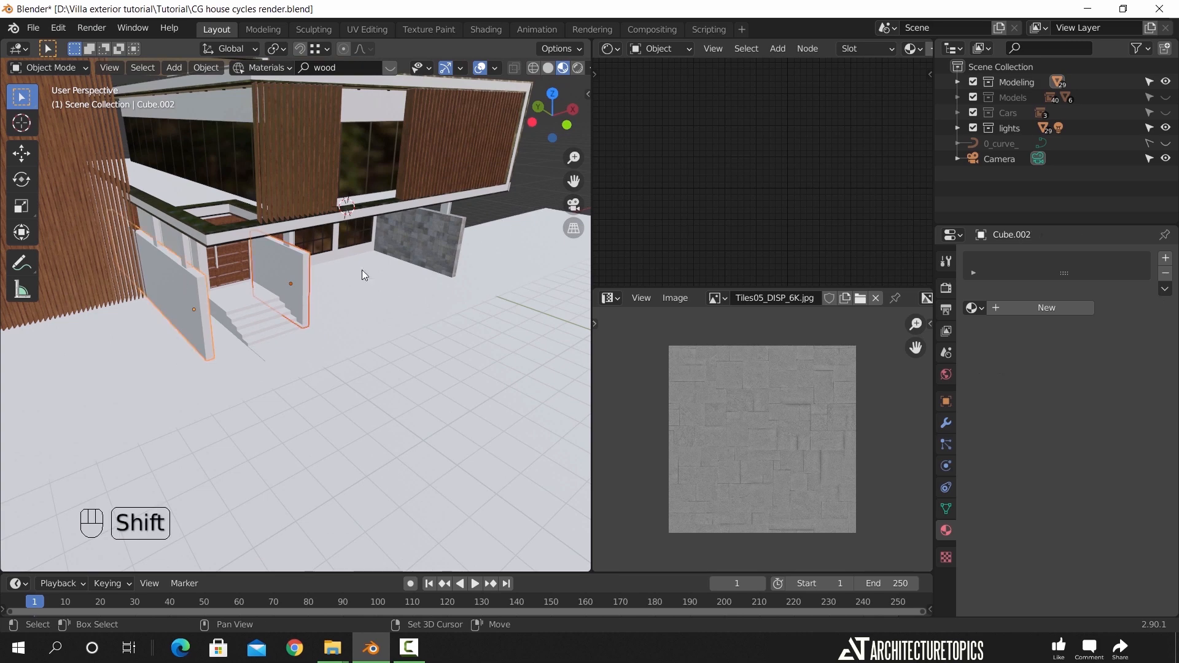
pyautogui.keyDown('shift'); pyautogui.click(428, 247); pyautogui.keyUp('shift')
pyautogui.hotkey('ctrl', 'l')
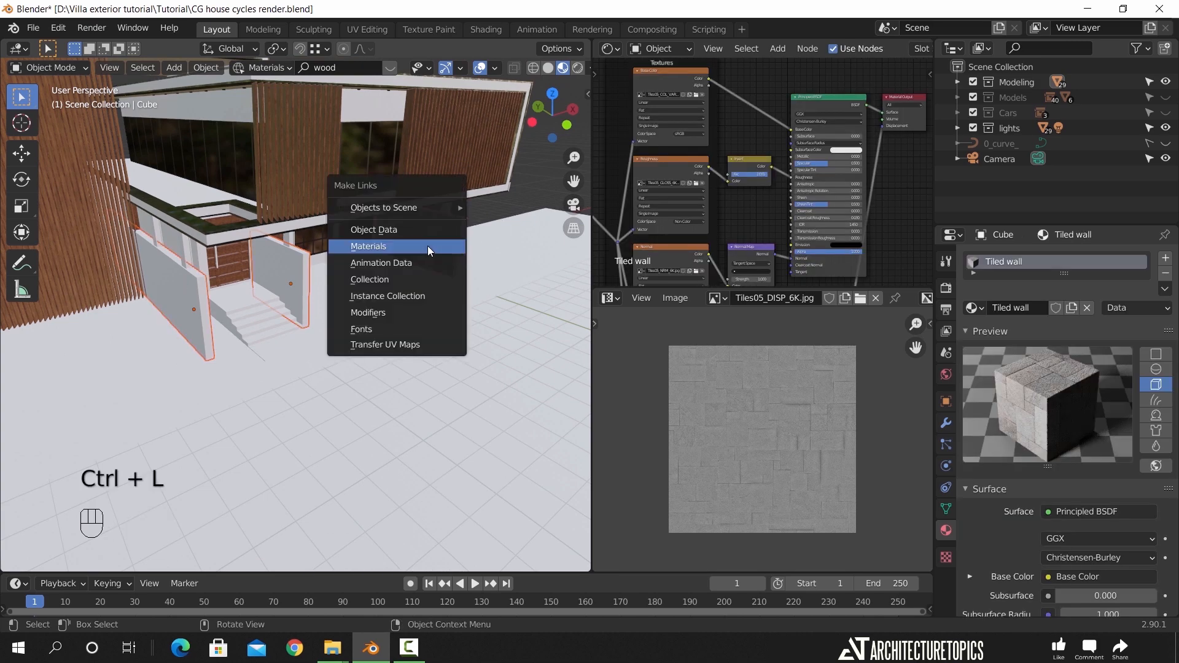
pyautogui.click(427, 246)
# Transfer the carport wall's UV maps to the two walls flanking the entrance stairs
pyautogui.moveTo(232, 301); pyautogui.dragTo(385, 275, button='middle')
pyautogui.hotkey('ctrl', 'l')
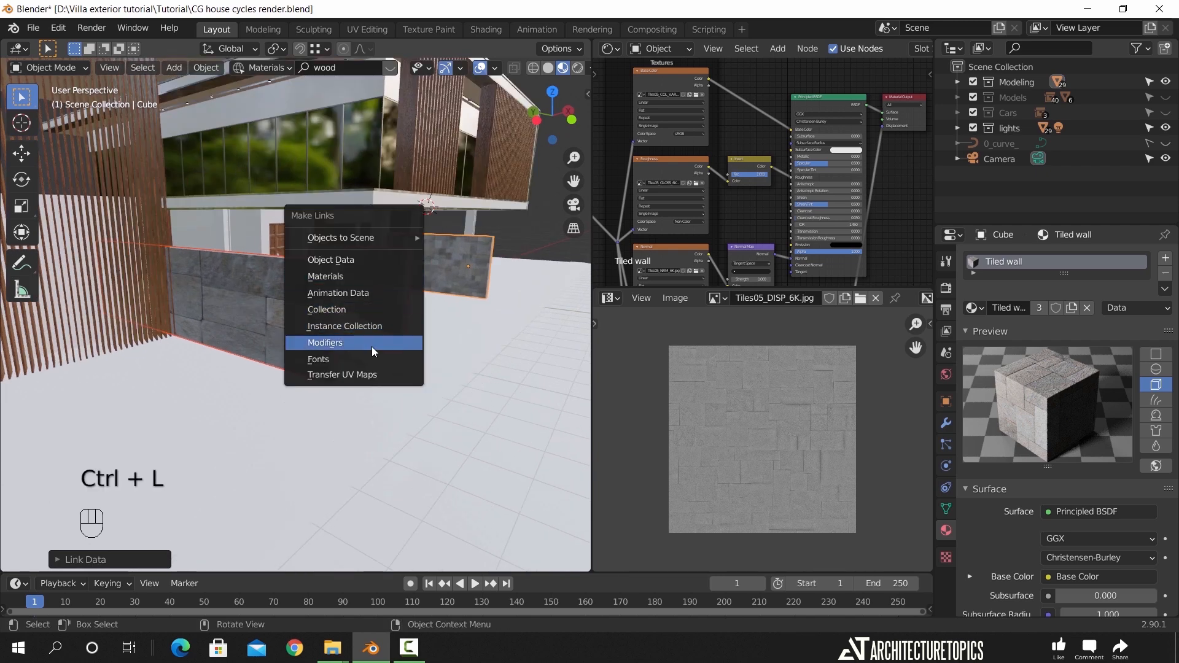
pyautogui.click(369, 374)
pyautogui.moveTo(370, 370); pyautogui.dragTo(366, 312, button='middle')
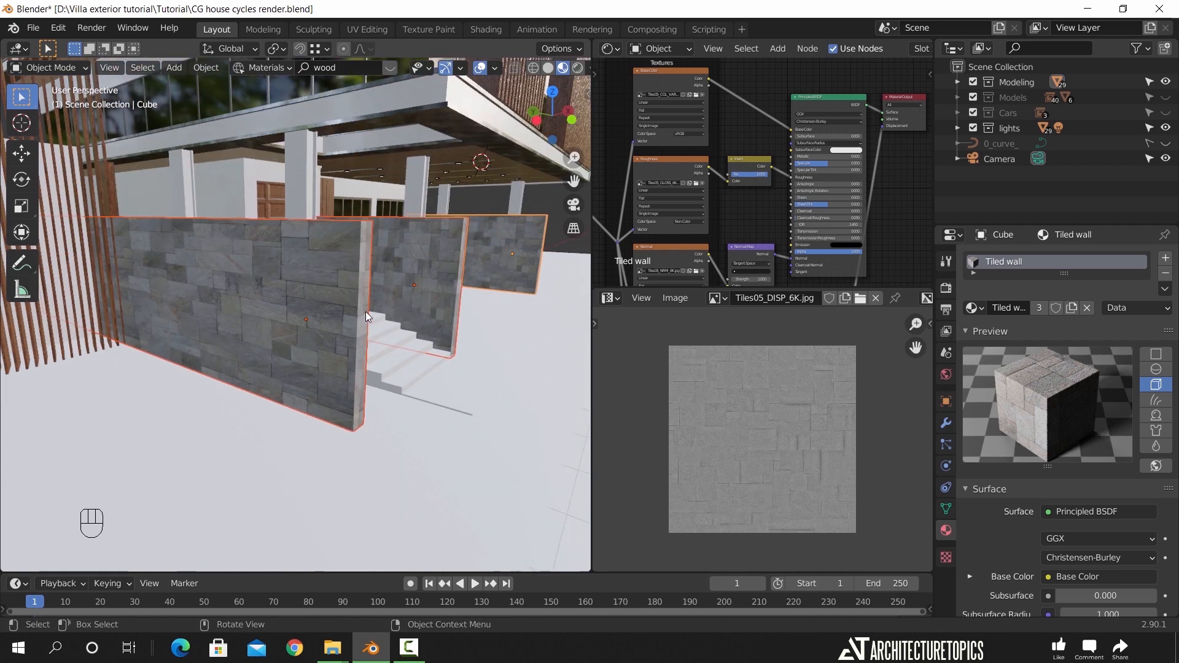
pyautogui.scroll(2, 366, 311)
# Apply the scale of the selected tiled walls and check their tile mapping
pyautogui.hotkey('ctrl', 'a')
pyautogui.click(366, 307)
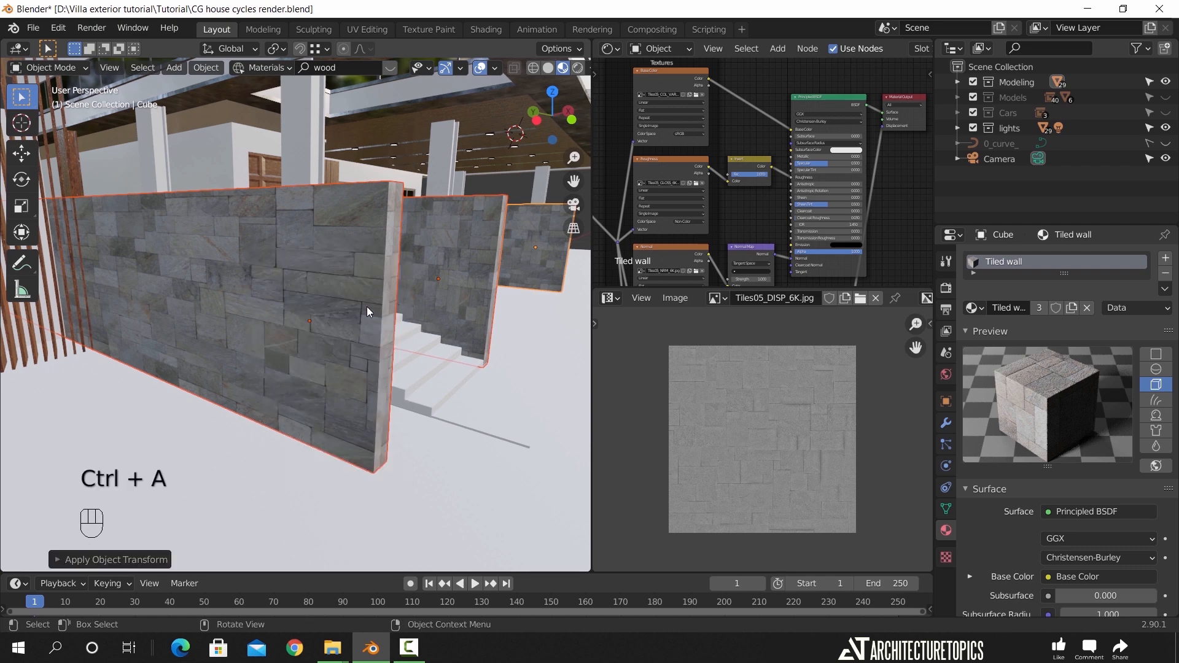
pyautogui.moveTo(366, 307); pyautogui.dragTo(393, 299, button='middle')
pyautogui.press('Tab')
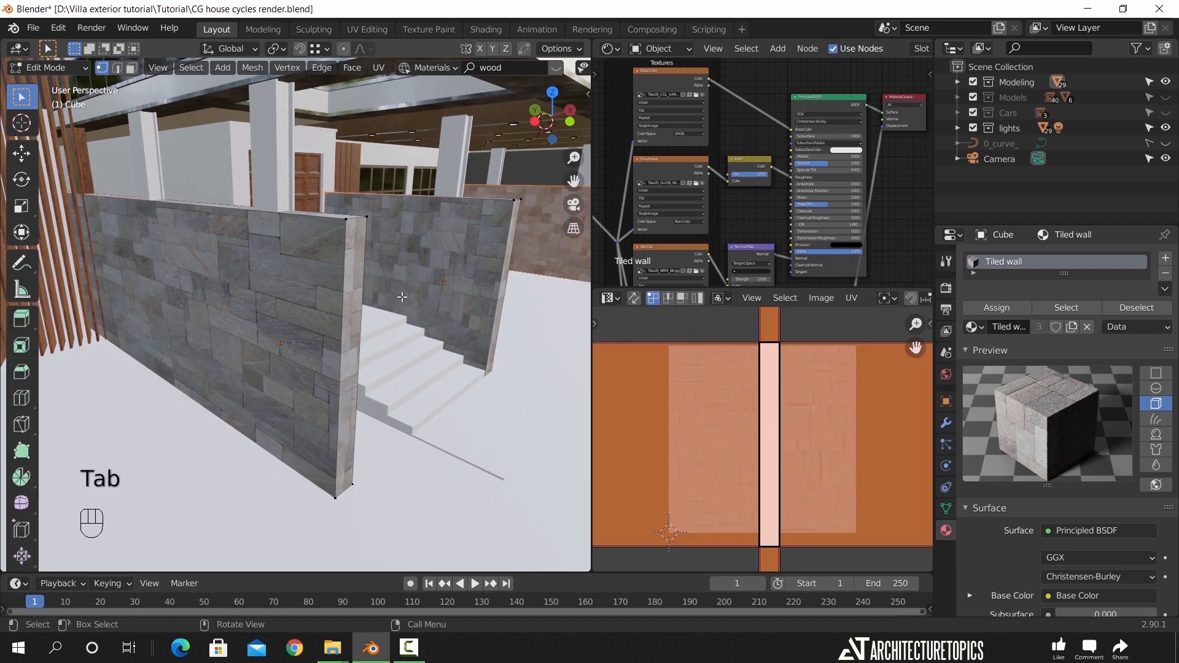
pyautogui.press('Tab')
# Copy the Metal scratched material from the roof slab's material slots onto the white column behind the stair wall
pyautogui.click(484, 315)
pyautogui.moveTo(436, 321); pyautogui.dragTo(411, 128, button='middle')
pyautogui.click(207, 169)
pyautogui.click(418, 129)
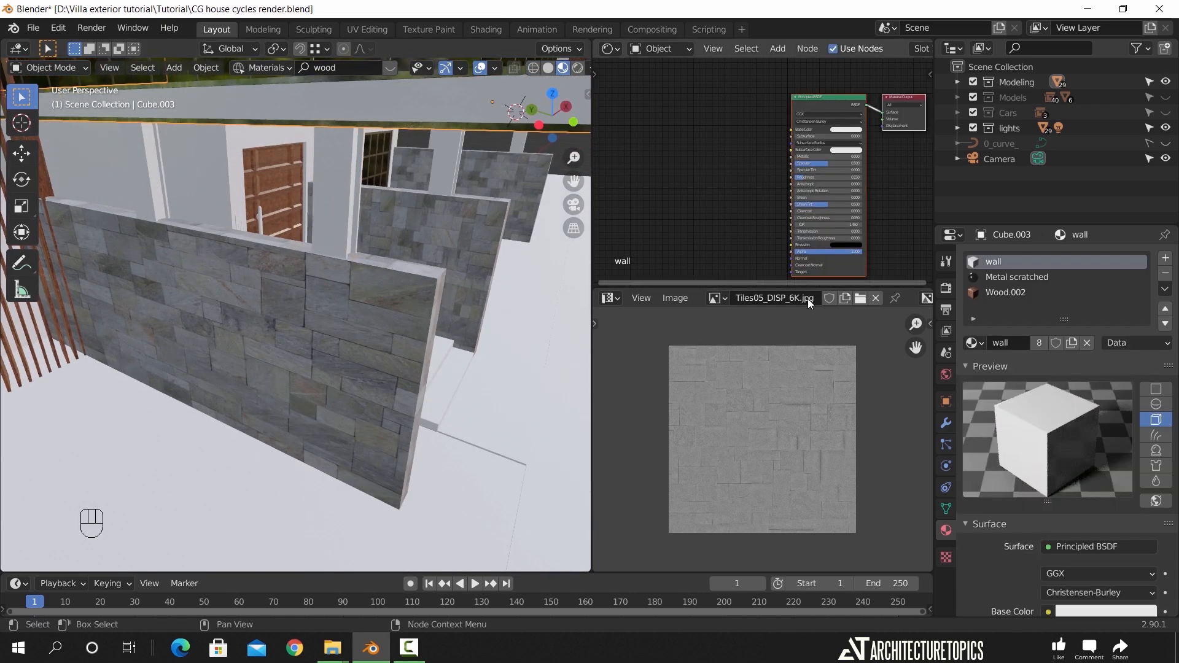
pyautogui.click(1015, 277)
pyautogui.moveTo(978, 347); pyautogui.dragTo(339, 197)
pyautogui.scroll(6, 407, 302)
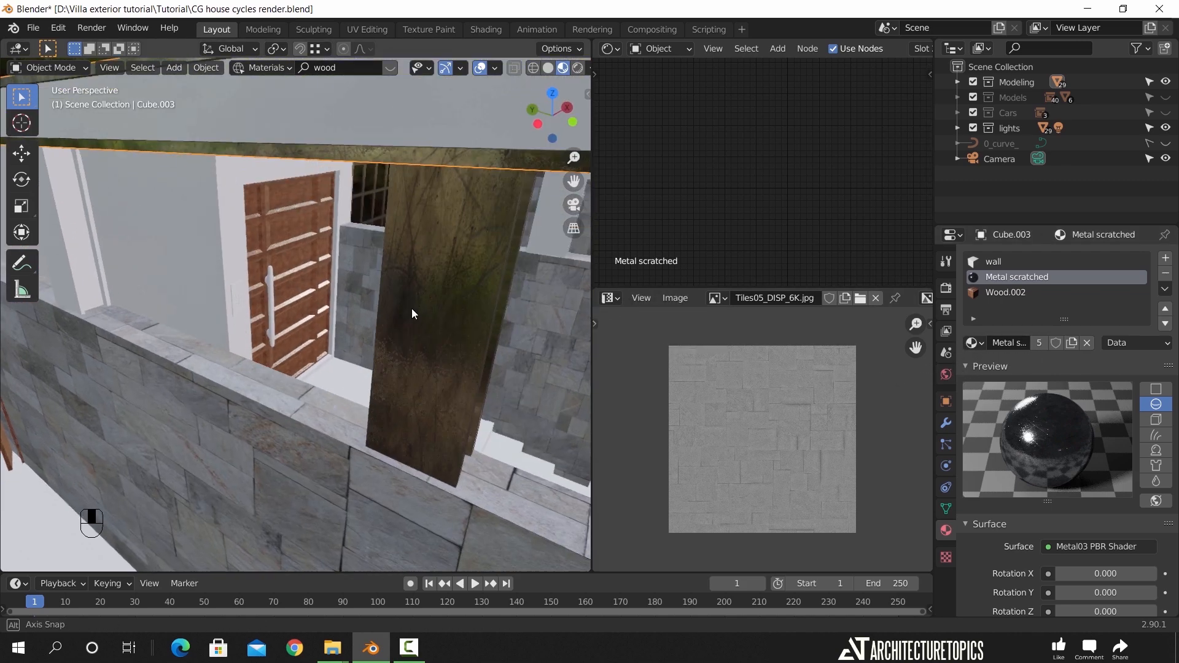
# Unwrap the whole mesh of the metal column behind the stair wall
pyautogui.click(409, 283)
pyautogui.press('Tab')
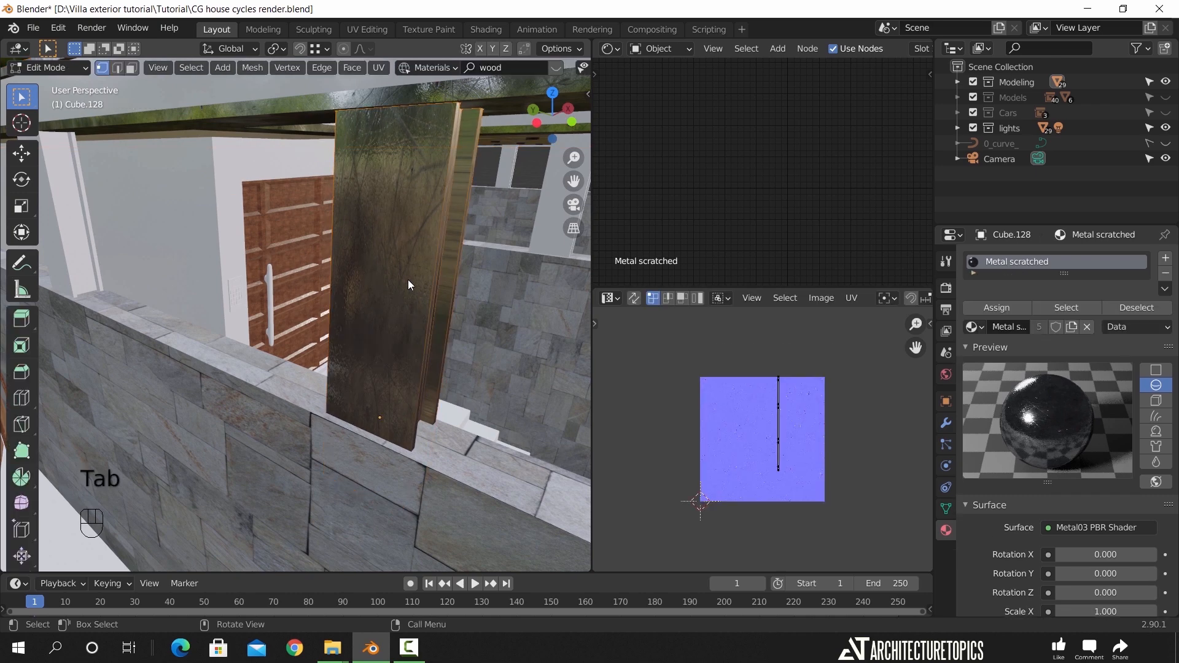
pyautogui.press('a')
pyautogui.press('u')
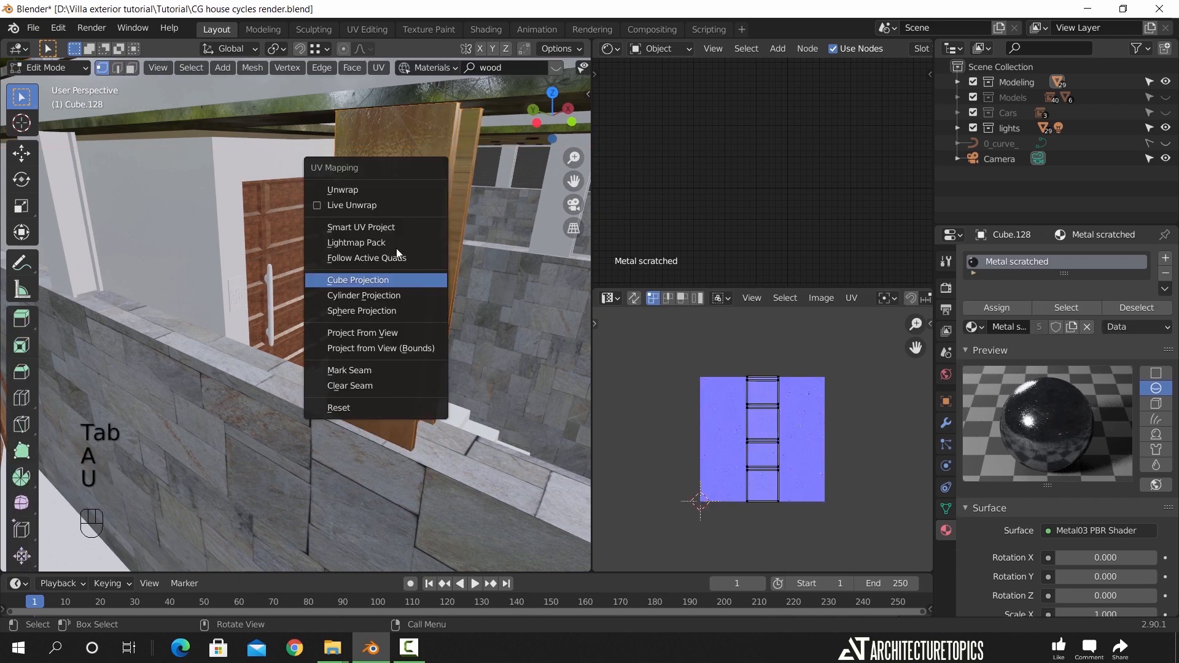
pyautogui.click(367, 187)
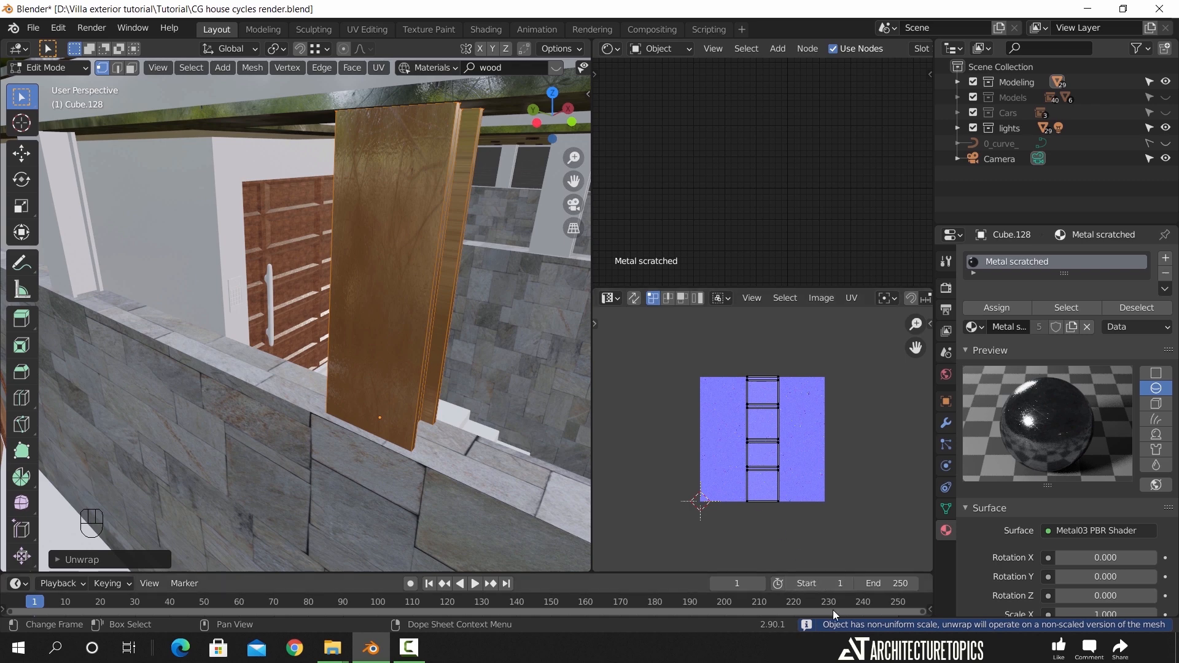
pyautogui.press('Tab')
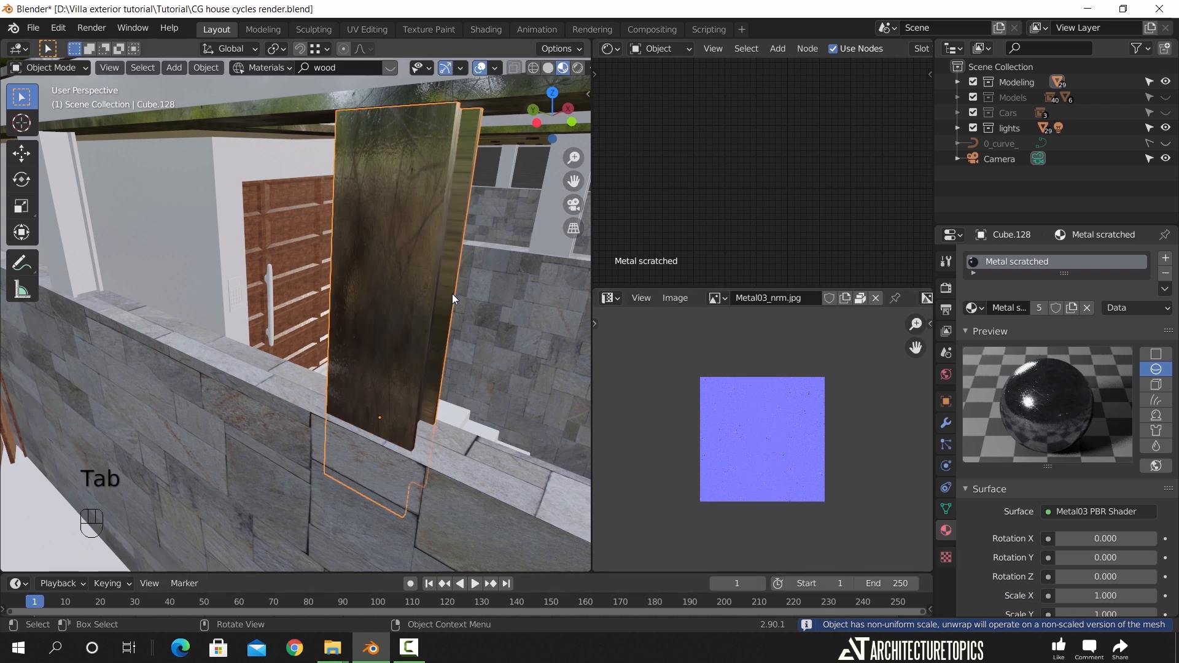
# Apply the metal column's scale and unwrap its mesh again
pyautogui.hotkey('ctrl', 'a')
pyautogui.click(452, 294)
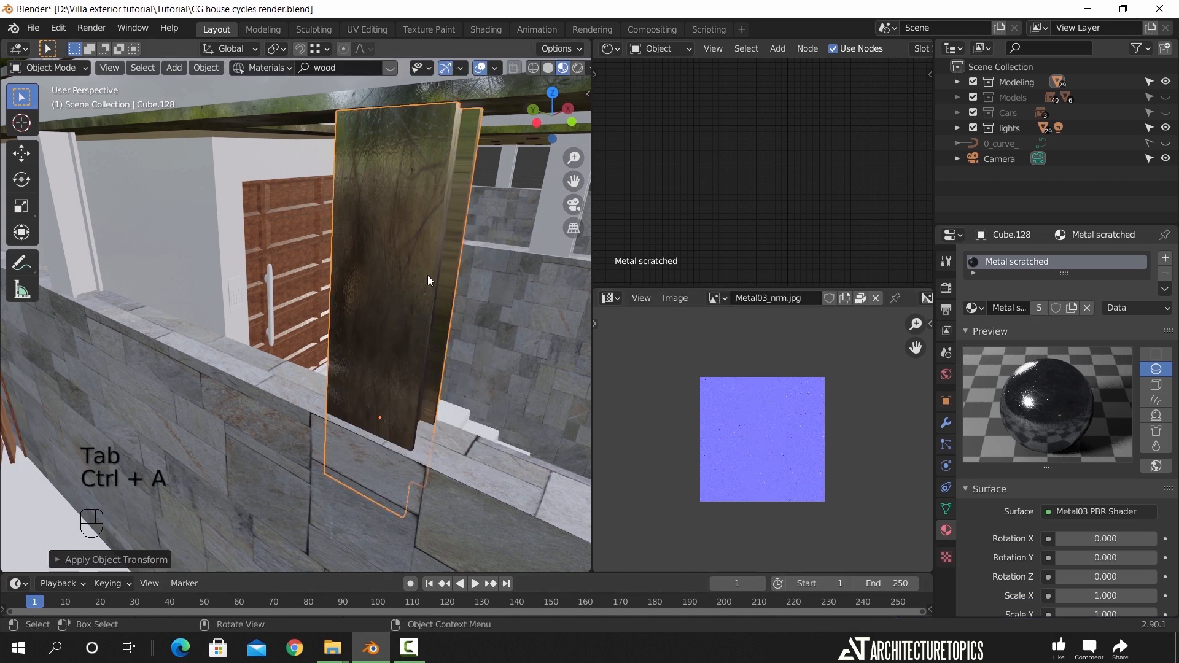
pyautogui.press('Tab')
pyautogui.press('u')
pyautogui.click(427, 275)
pyautogui.moveTo(424, 282); pyautogui.dragTo(399, 261, button='middle')
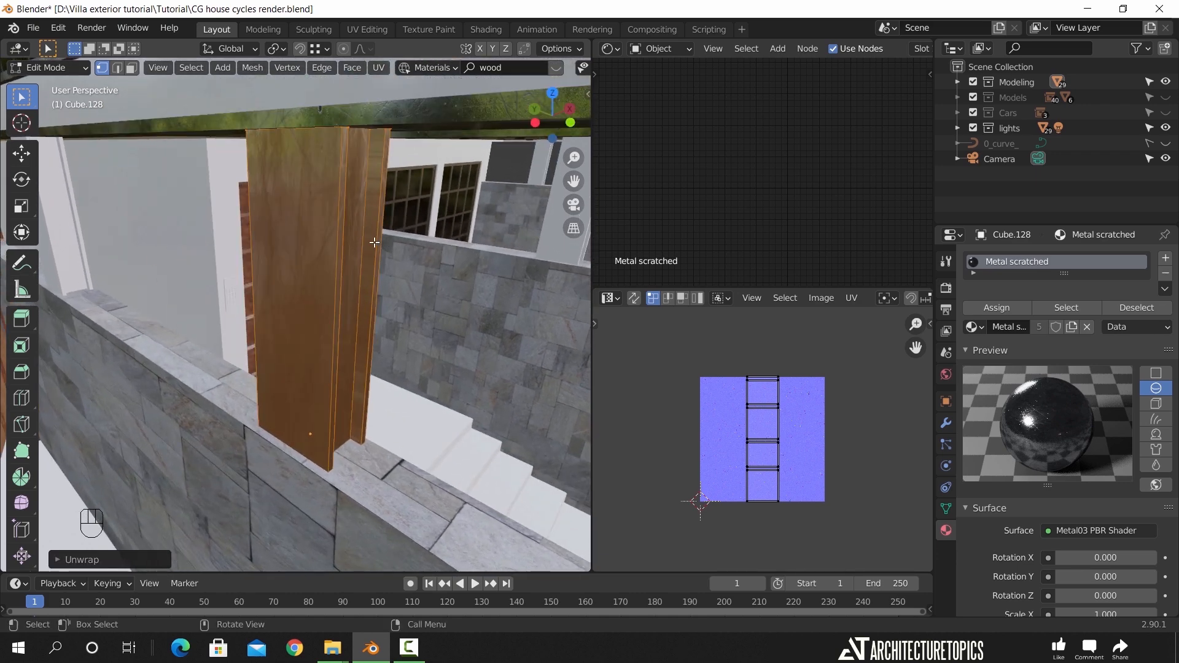
# Remap the metal column's UVs with Smart UV Project using the default settings and leave Edit Mode
pyautogui.press('u')
pyautogui.click(364, 278)
pyautogui.click(387, 399)
pyautogui.moveTo(387, 400); pyautogui.dragTo(382, 311, button='middle')
pyautogui.press('Tab')
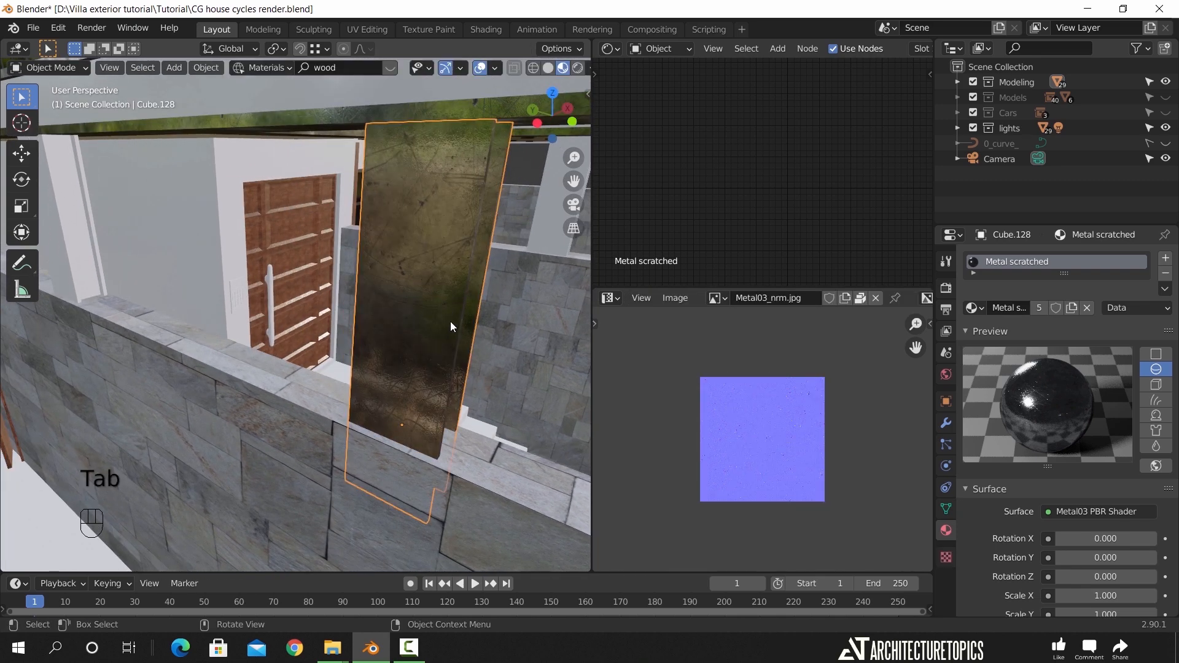
# Select the remaining white columns around the entrance and carport and link the Metal scratched material to them from the metal column
pyautogui.scroll(-5, 445, 293)
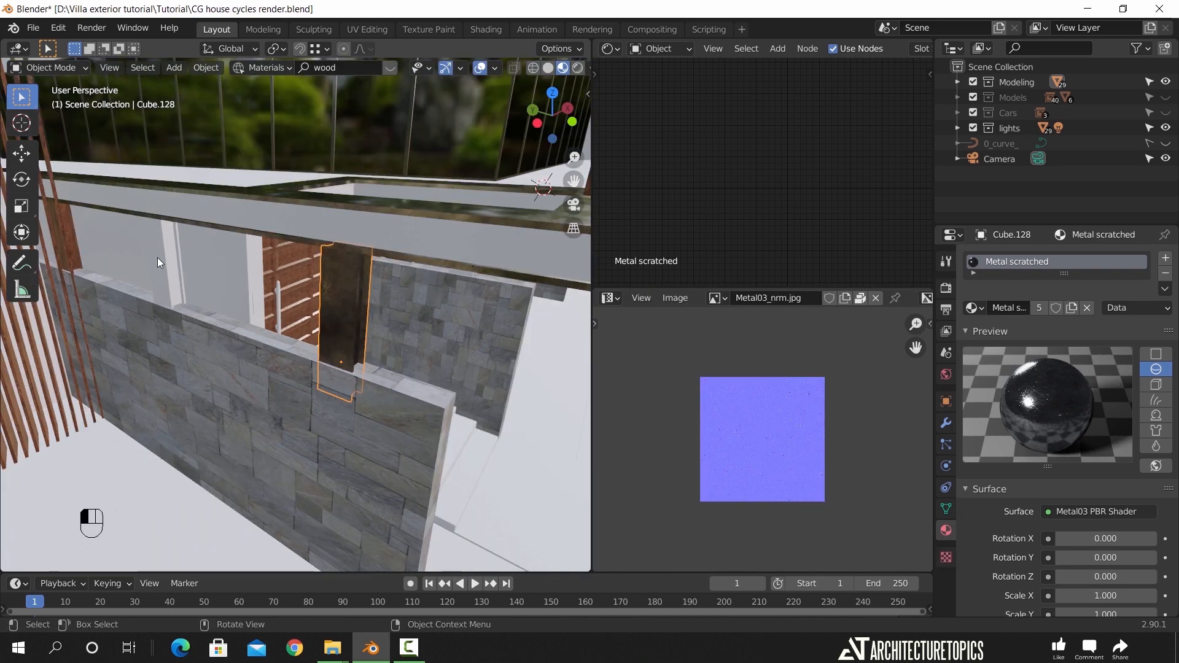
pyautogui.click(171, 287)
pyautogui.moveTo(171, 286); pyautogui.dragTo(106, 270, button='middle')
pyautogui.keyDown('shift'); pyautogui.click(217, 246); pyautogui.keyUp('shift')
pyautogui.moveTo(230, 282)
pyautogui.mouseDown(button='middle')
pyautogui.moveTo(198, 281)
pyautogui.moveTo(246, 281)
pyautogui.mouseUp(button='middle')
pyautogui.keyDown('shift'); pyautogui.moveTo(246, 281); pyautogui.dragTo(304, 255, button='middle'); pyautogui.keyUp('shift')
pyautogui.scroll(4, 293, 275)
pyautogui.scroll(-9, 303, 255)
pyautogui.keyDown('shift'); pyautogui.click(451, 315); pyautogui.keyUp('shift')
pyautogui.moveTo(485, 354); pyautogui.dragTo(512, 299, button='middle')
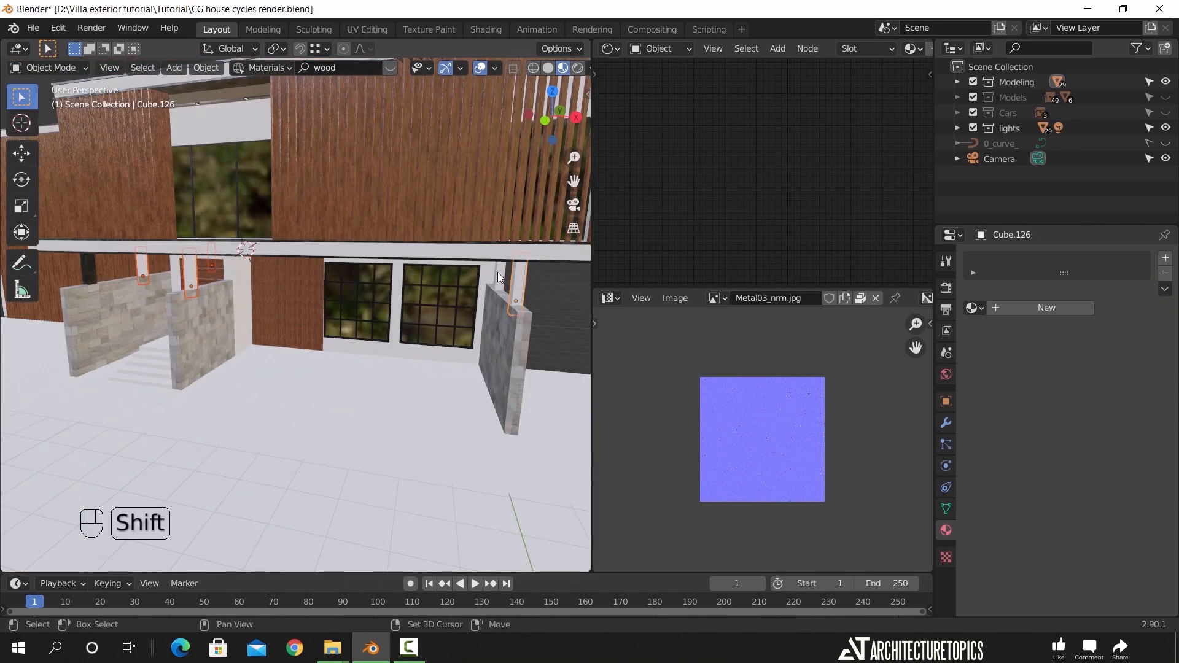
pyautogui.keyDown('shift'); pyautogui.moveTo(163, 275); pyautogui.dragTo(318, 293, button='middle'); pyautogui.keyUp('shift')
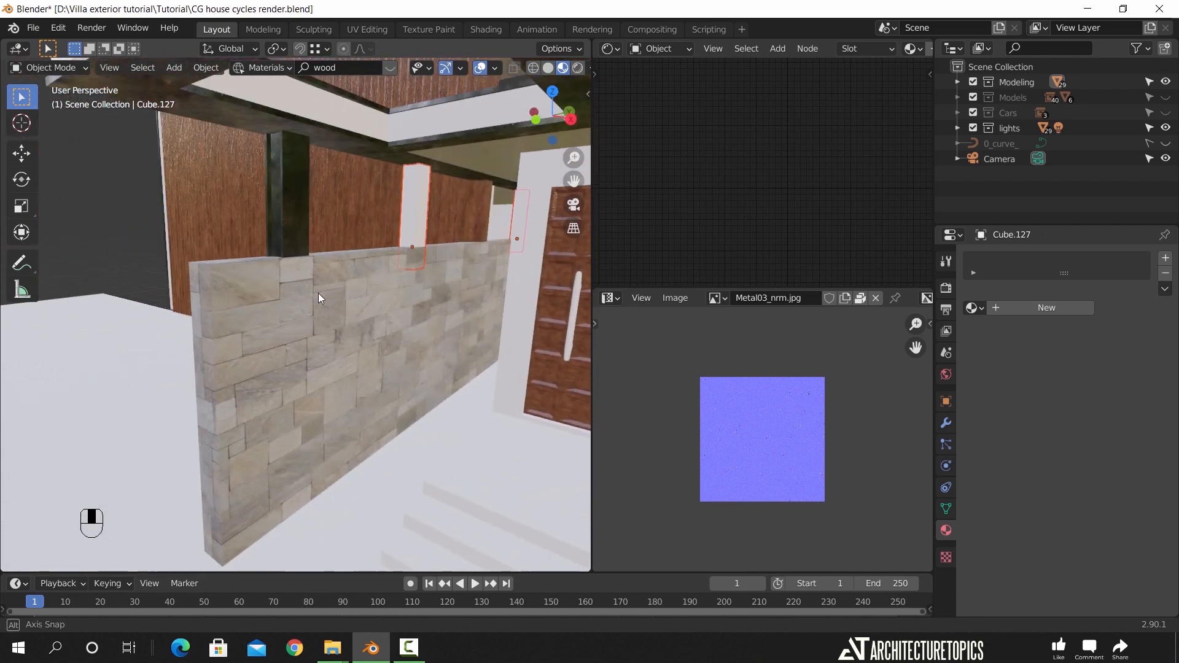
pyautogui.keyDown('shift'); pyautogui.click(291, 202); pyautogui.keyUp('shift')
pyautogui.hotkey('ctrl', 'l')
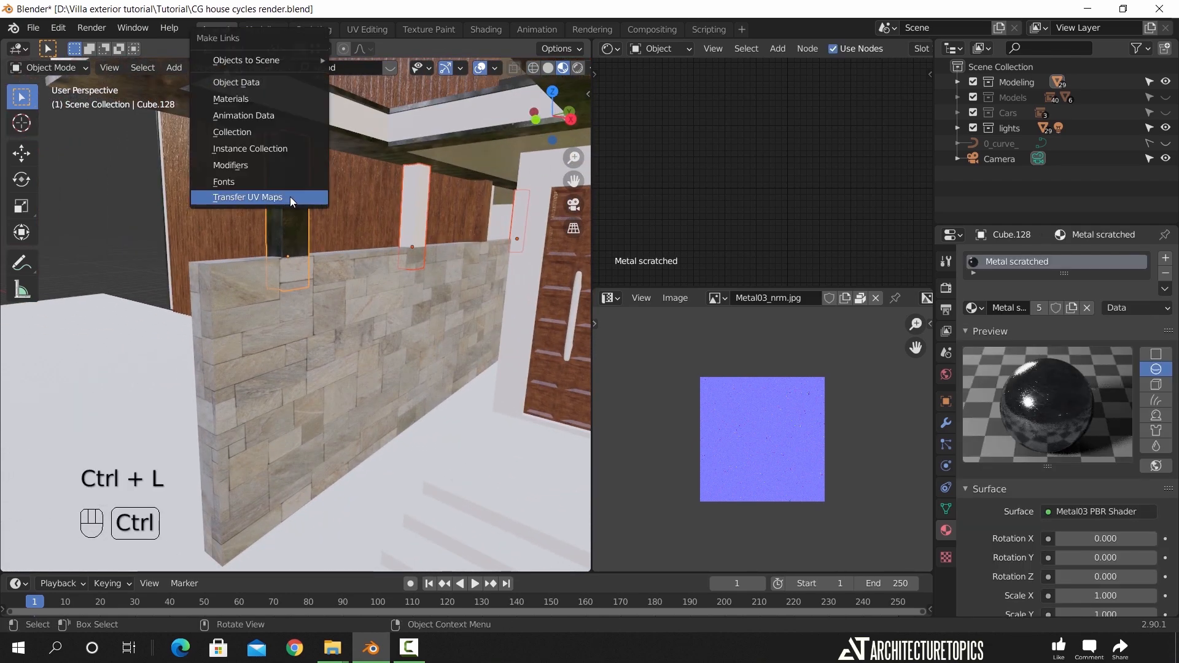
pyautogui.click(258, 100)
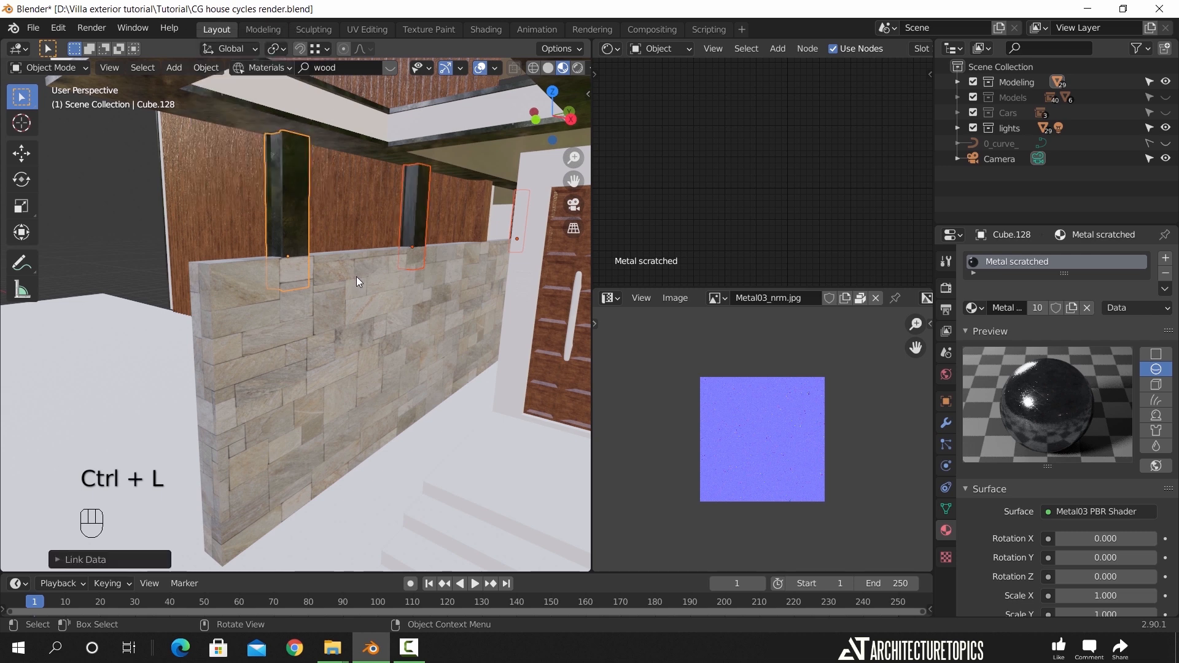
# Transfer the metal column's UV maps to the other selected columns and check the metal texture on them
pyautogui.hotkey('ctrl', 'l')
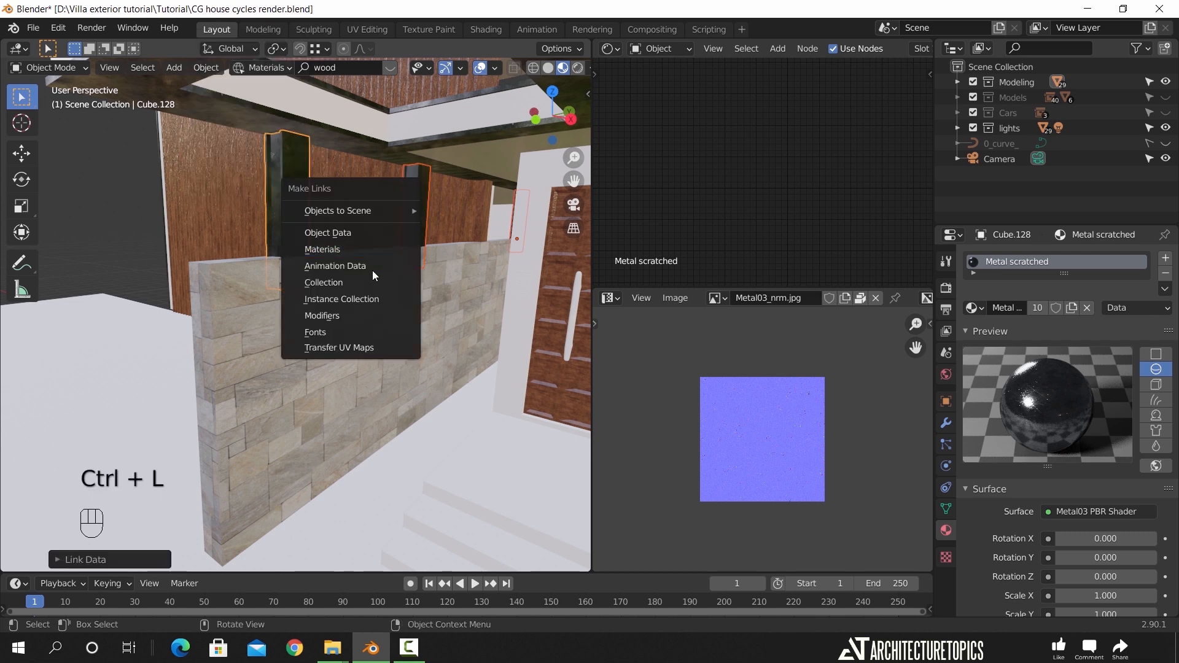
pyautogui.click(374, 345)
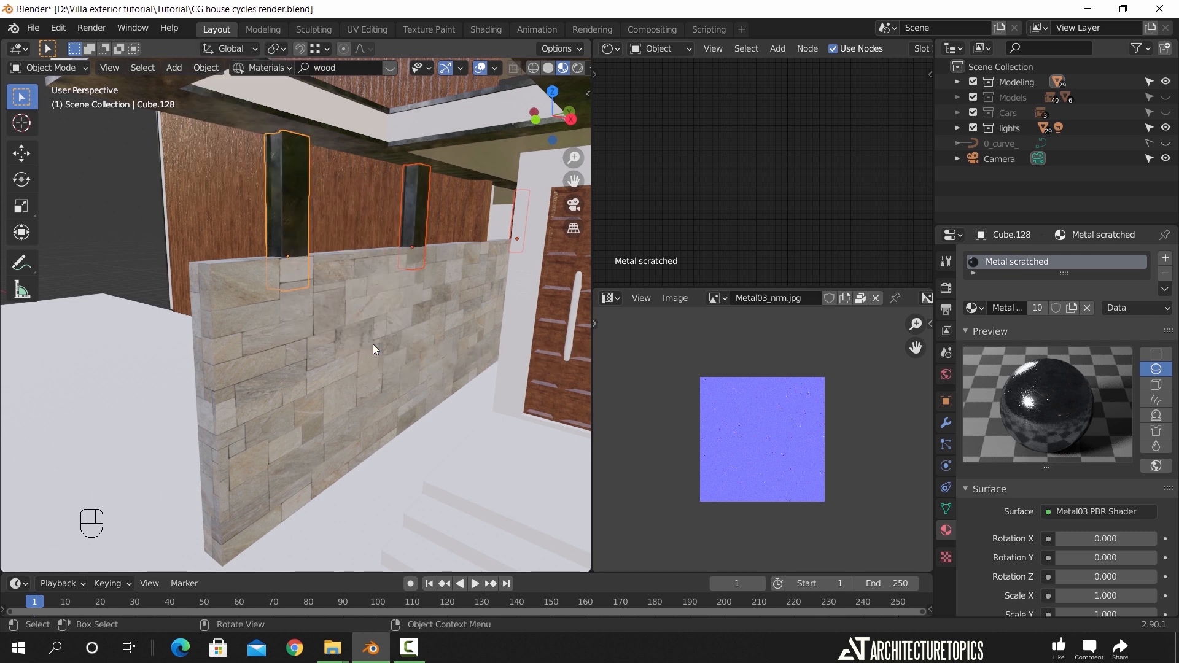
pyautogui.moveTo(422, 276); pyautogui.dragTo(348, 264, button='middle')
pyautogui.scroll(-4, 403, 247)
pyautogui.scroll(3, 370, 220)
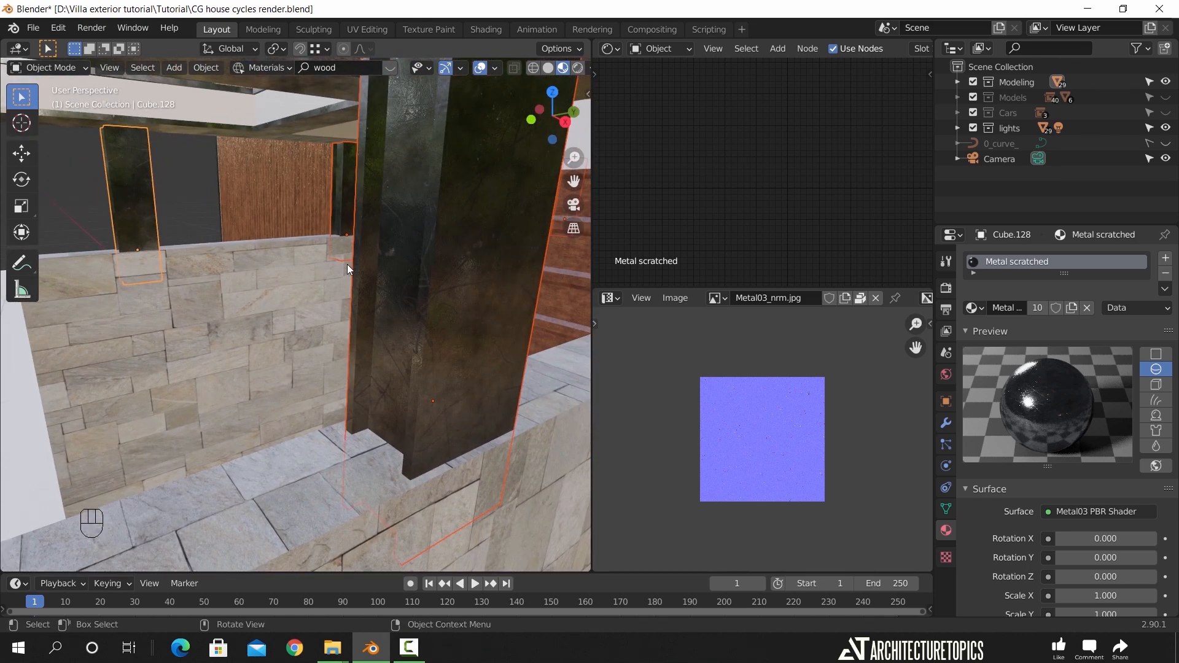
pyautogui.press('Tab')
pyautogui.moveTo(323, 268); pyautogui.dragTo(359, 314, button='middle')
pyautogui.press('Tab')
pyautogui.scroll(-4, 408, 323)
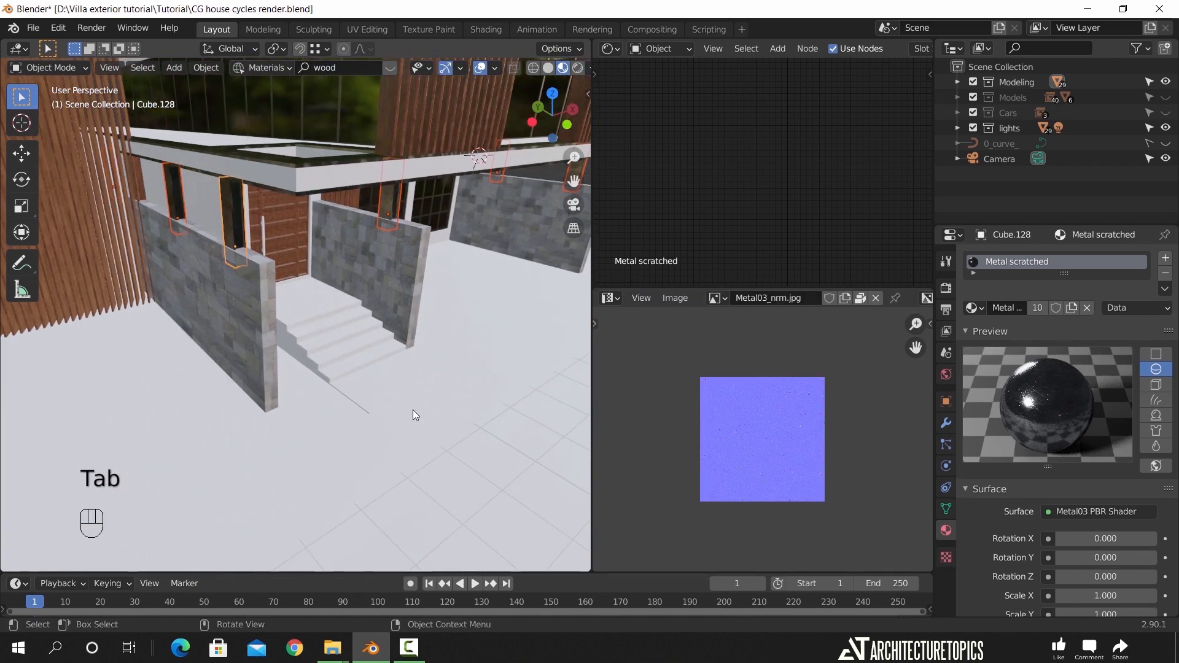
# Select the ground plane around the entrance stairs, search the material library for "paving" and widen the 3D viewport
pyautogui.click(426, 420)
pyautogui.scroll(-1, 387, 392)
pyautogui.moveTo(386, 388); pyautogui.dragTo(411, 393, button='middle')
pyautogui.click(238, 377)
pyautogui.moveTo(324, 383); pyautogui.dragTo(359, 351, button='middle')
pyautogui.scroll(3, 381, 364)
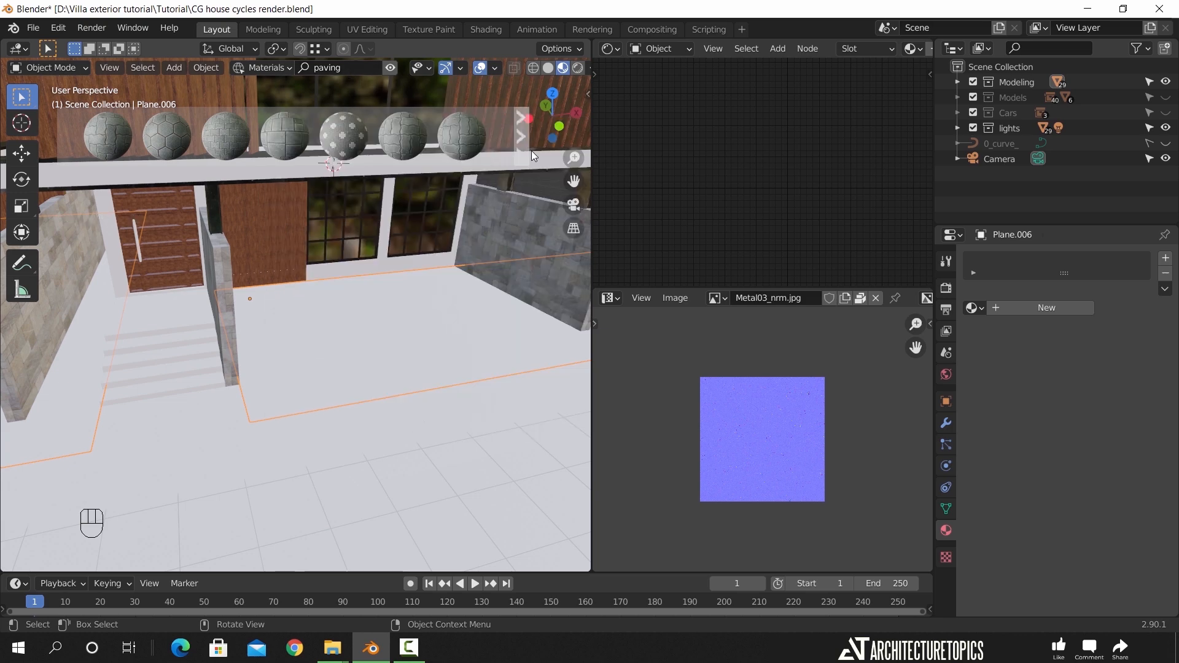
pyautogui.moveTo(591, 141); pyautogui.dragTo(704, 141)
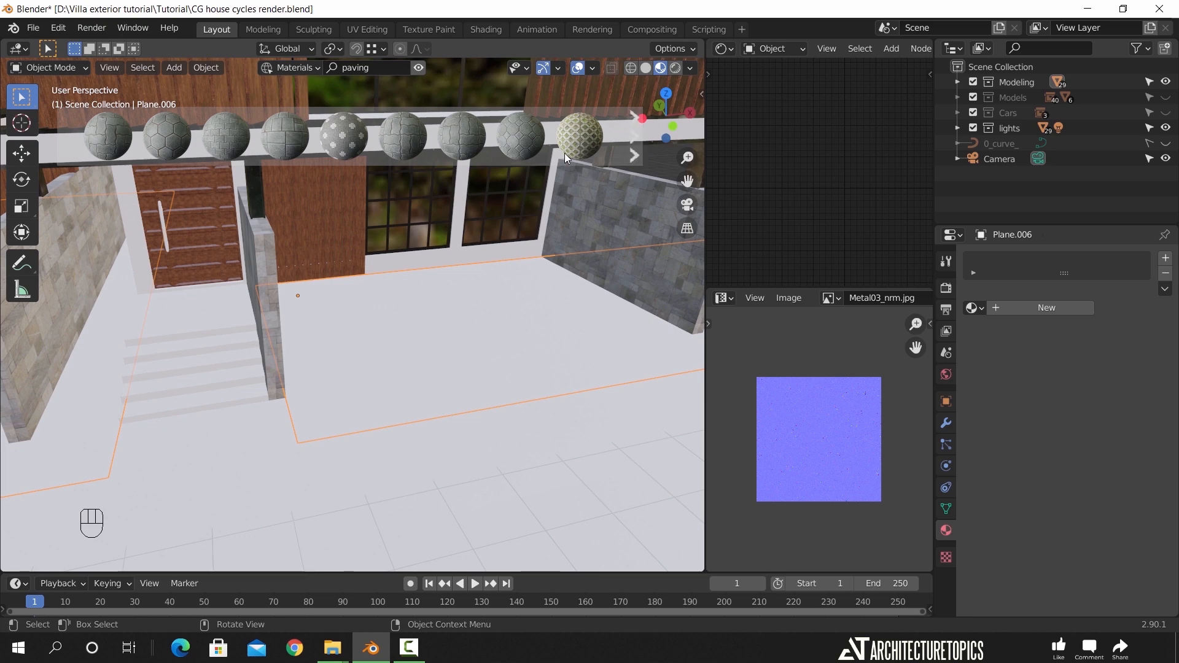
# Browse the paving materials and assign Paving with grass to the ground plane
pyautogui.moveTo(569, 145)
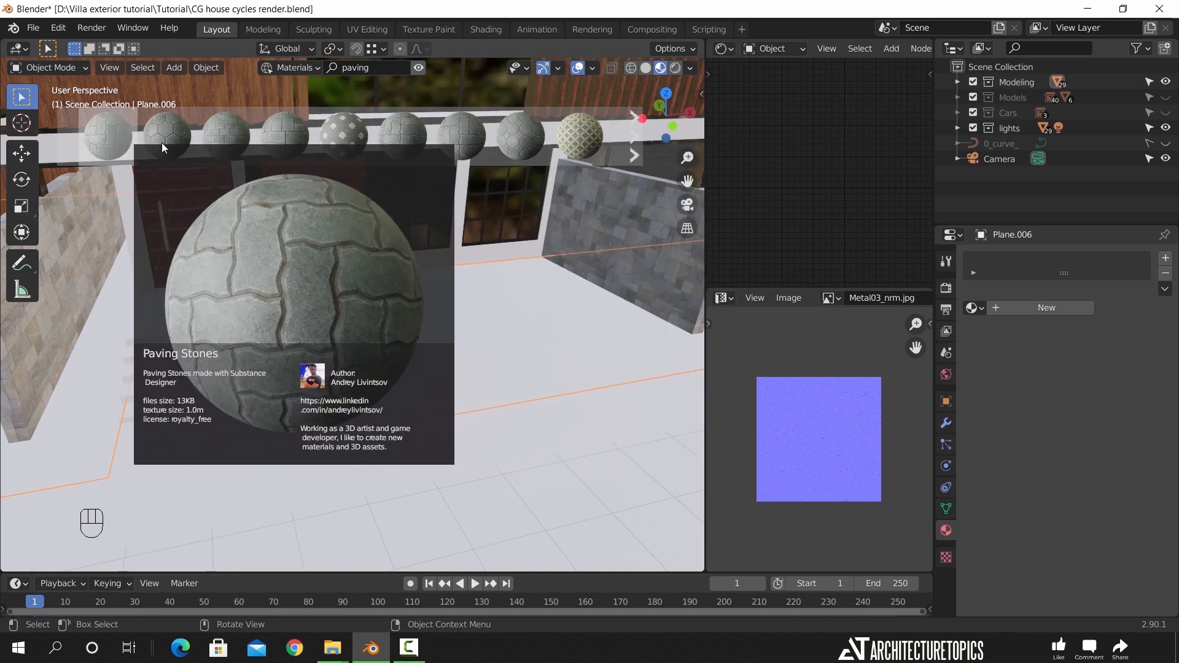
pyautogui.click(631, 156)
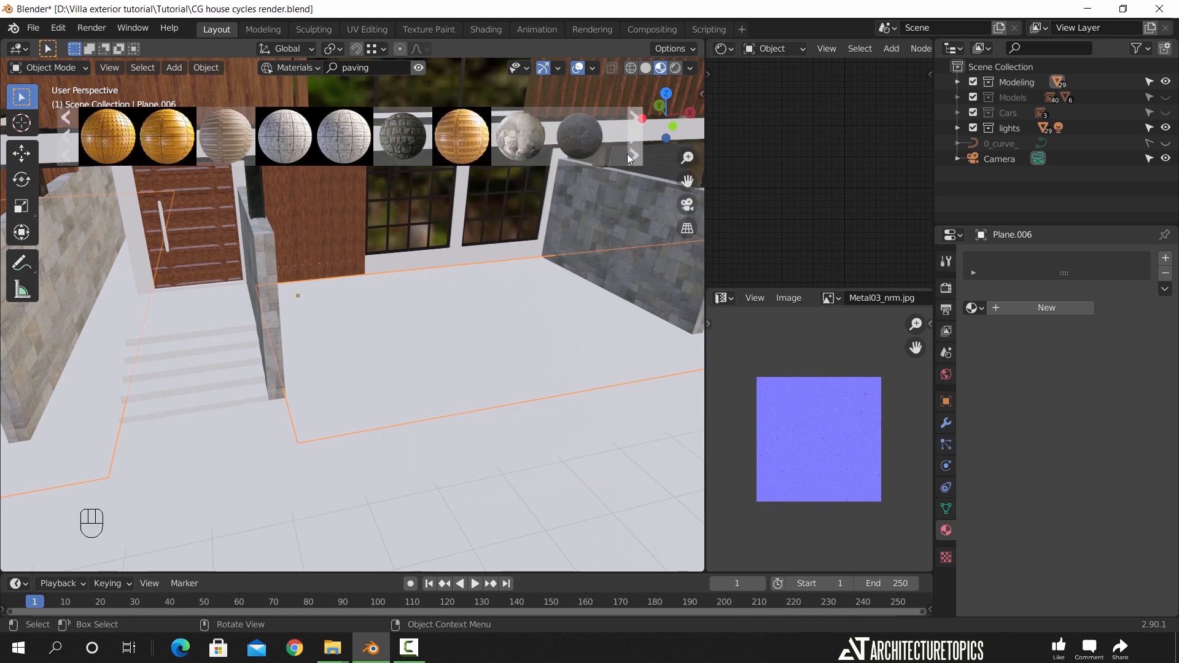
pyautogui.moveTo(407, 135)
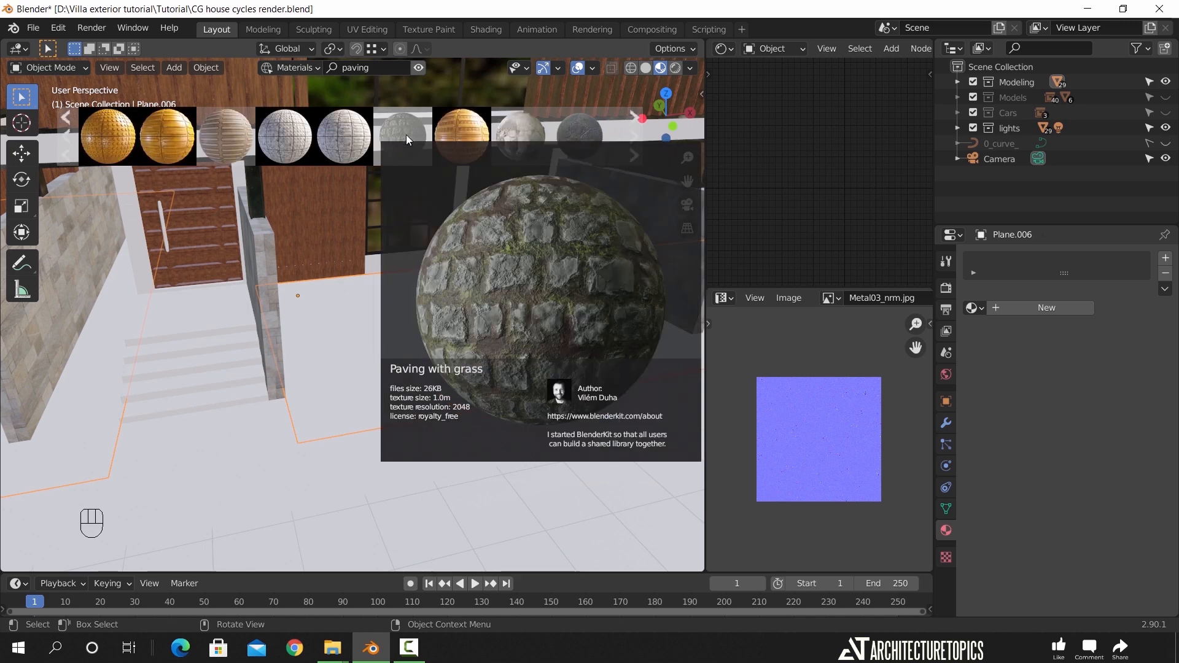
pyautogui.moveTo(404, 135); pyautogui.dragTo(511, 287)
pyautogui.moveTo(496, 328); pyautogui.dragTo(491, 275, button='middle')
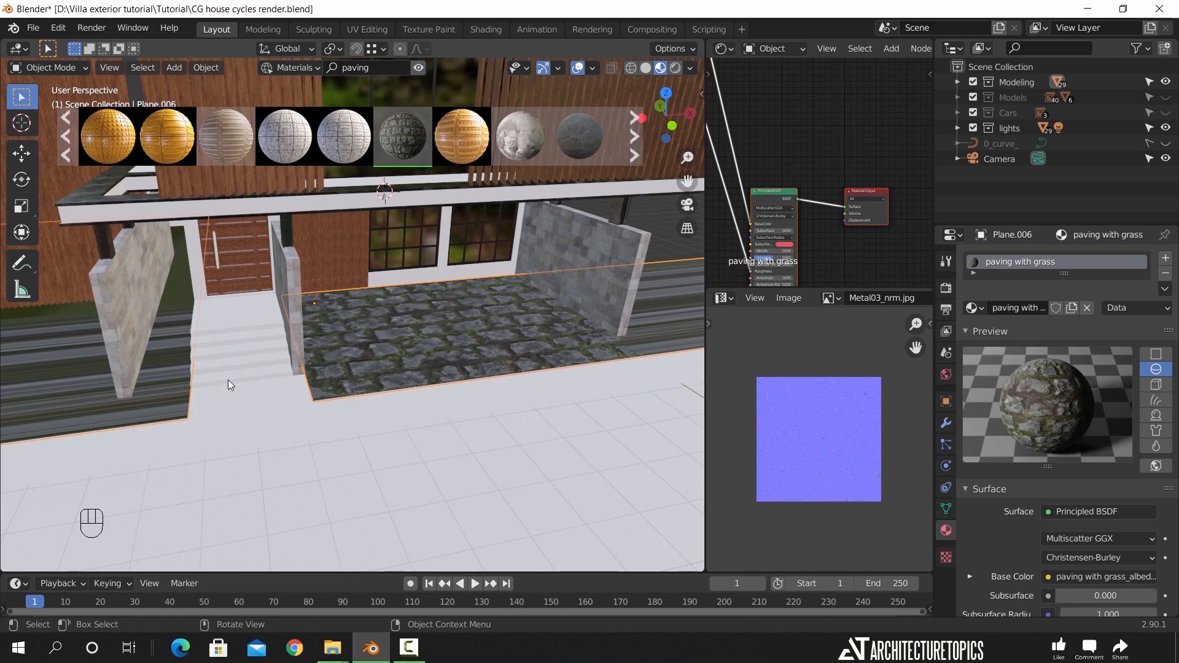
# Apply the ground plane's scale and unwrap its whole mesh
pyautogui.press('Tab')
pyautogui.press('Tab')
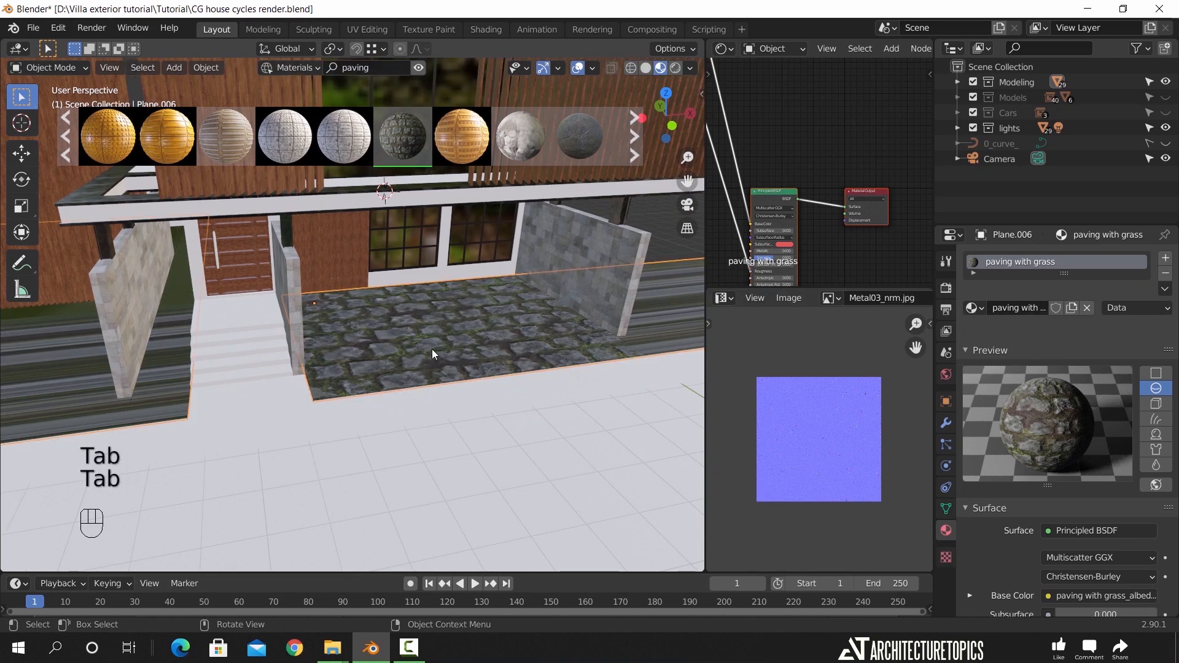
pyautogui.hotkey('ctrl', 'a')
pyautogui.click(432, 349)
pyautogui.press('Tab')
pyautogui.press('a')
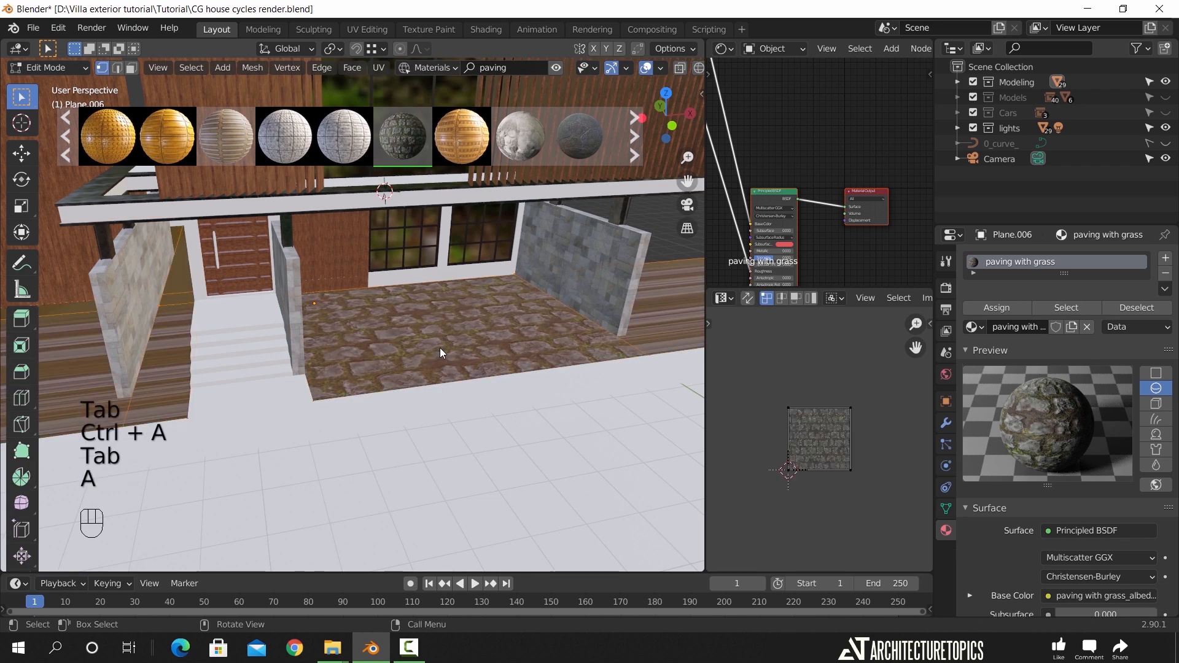
pyautogui.press('u')
pyautogui.click(401, 308)
# Scale all of the ground plane's UVs by 10 to shrink the paving stones
pyautogui.moveTo(397, 333); pyautogui.dragTo(486, 353, button='middle')
pyautogui.press('a')
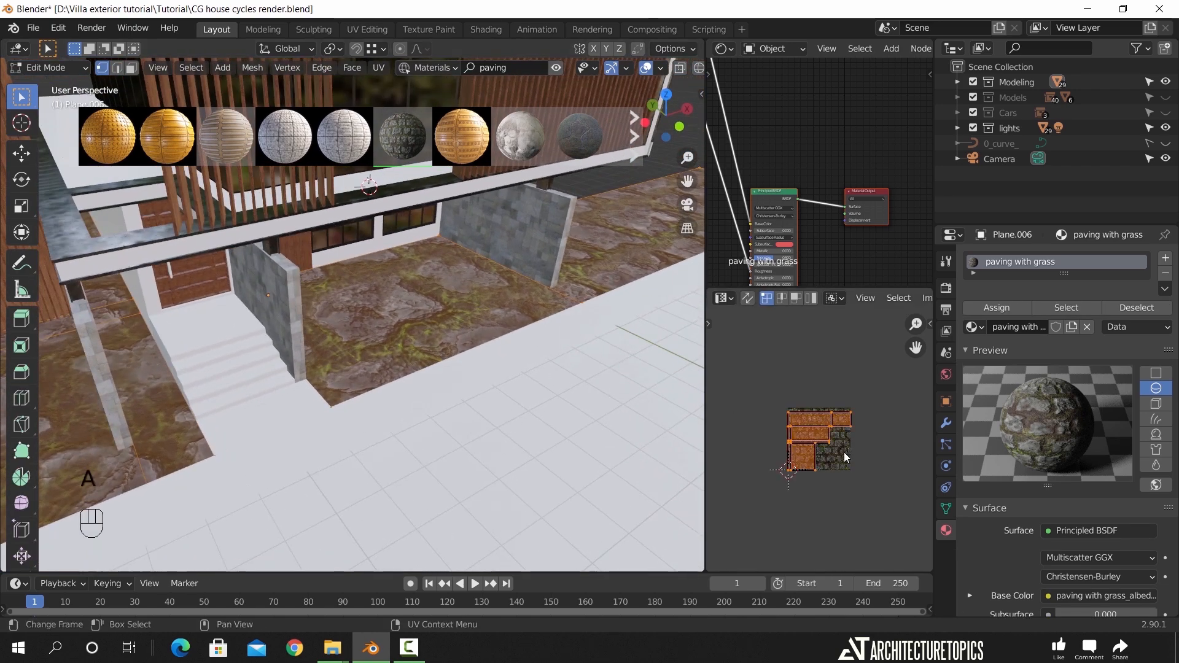
pyautogui.press('s')
pyautogui.press('KP_1')
pyautogui.press('KP_0')
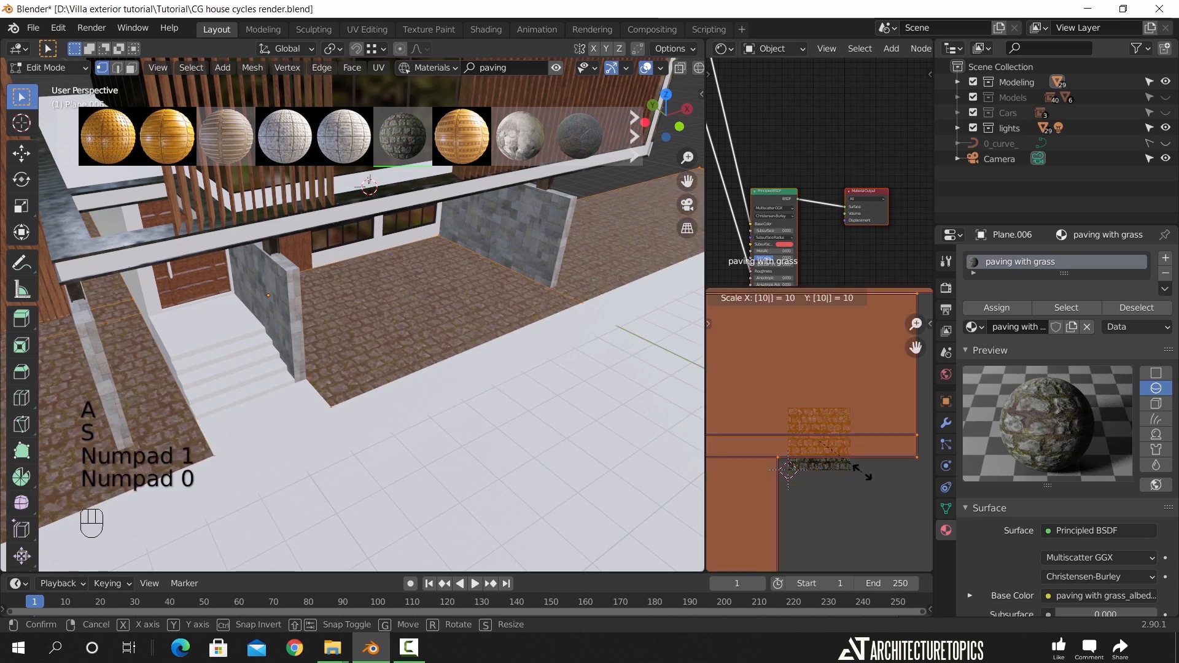
pyautogui.click(588, 463)
# Scale the ground plane's UVs by a further factor of 2, leave Edit Mode and check the paving
pyautogui.moveTo(587, 463); pyautogui.dragTo(392, 352, button='middle')
pyautogui.scroll(4, 518, 412)
pyautogui.scroll(5, 476, 376)
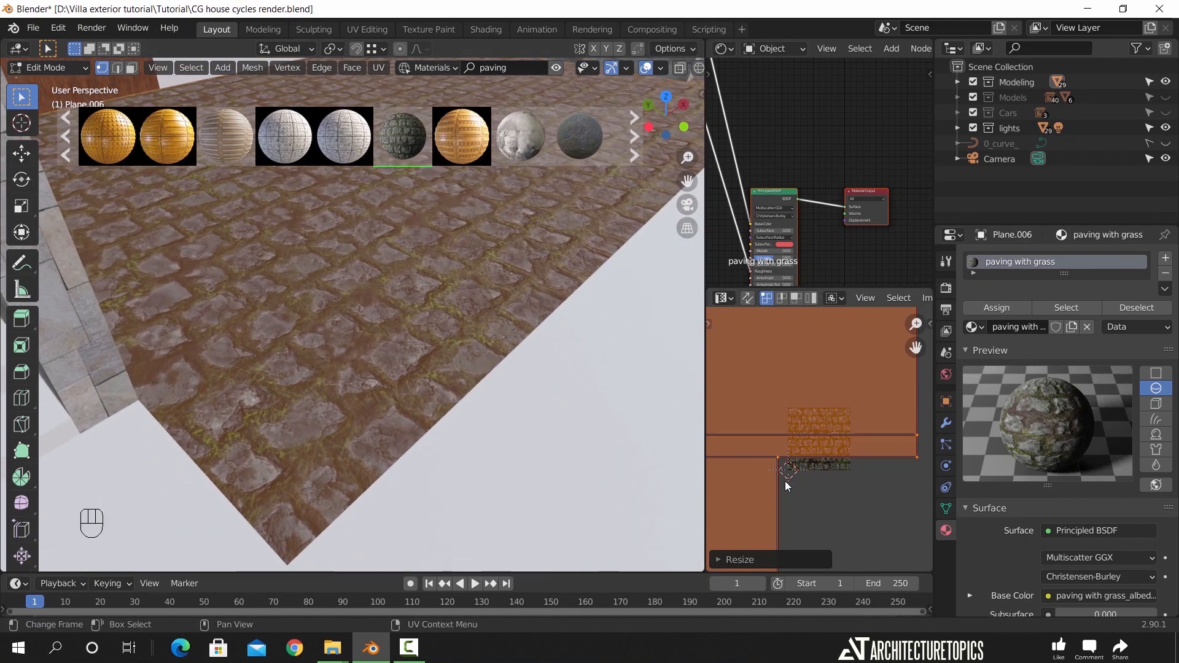
pyautogui.press('s')
pyautogui.press('KP_2')
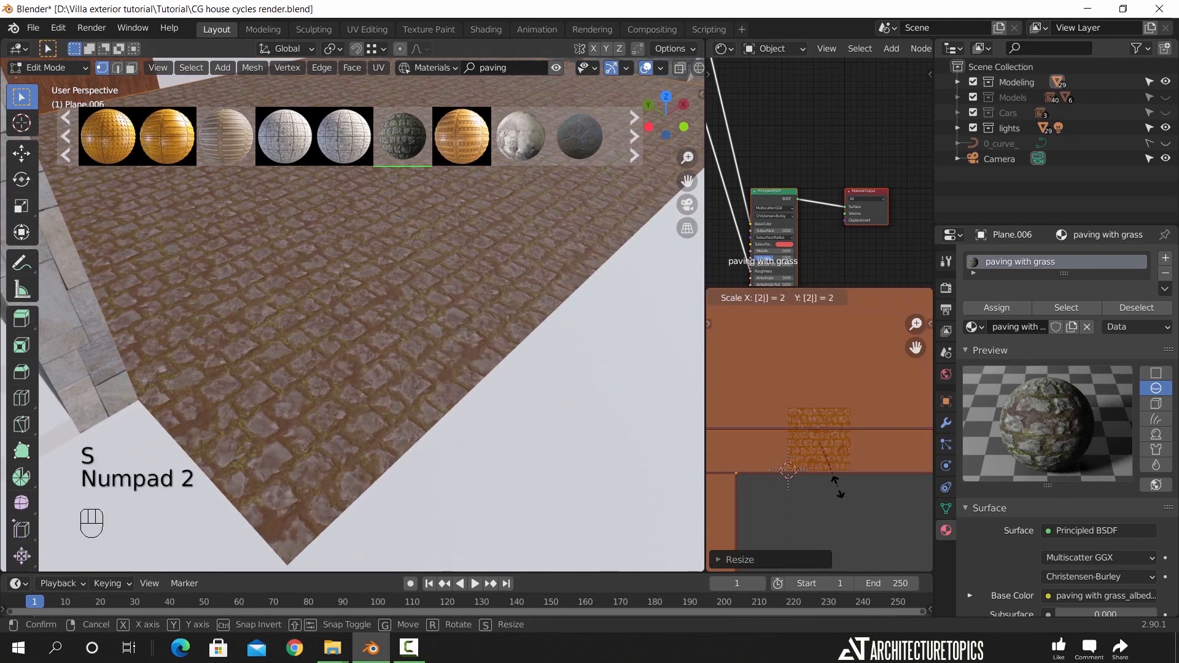
pyautogui.click(837, 485)
pyautogui.press('Tab')
pyautogui.moveTo(470, 340); pyautogui.dragTo(572, 328, button='middle')
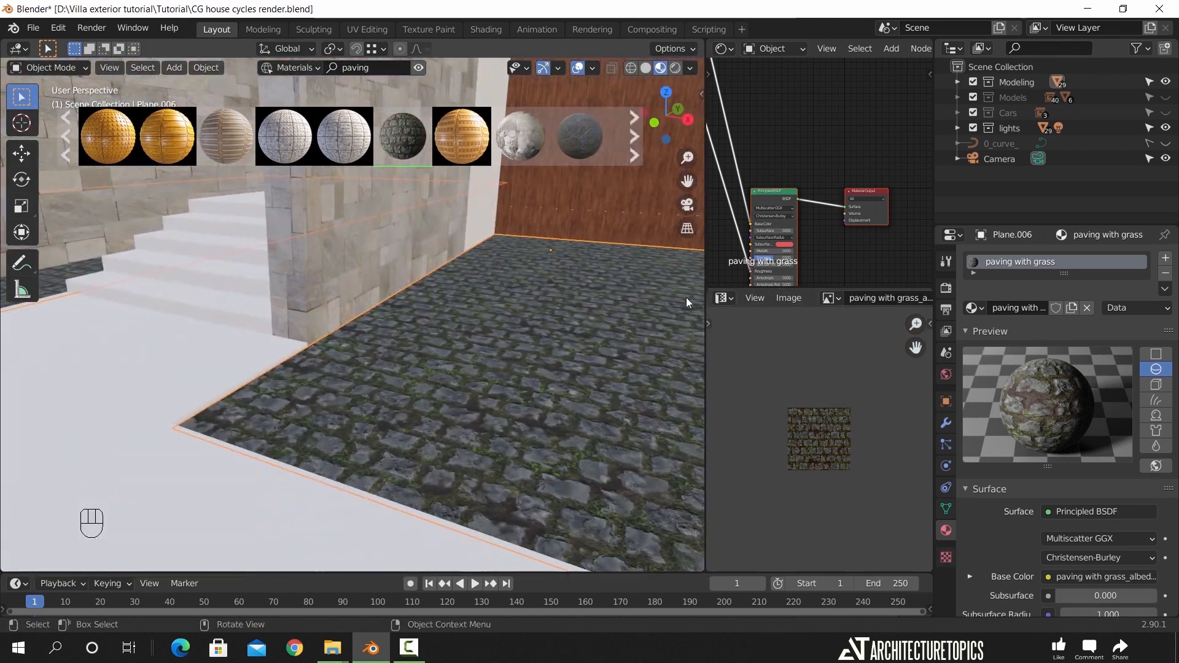
# Preview the paving with grass material on a cube and connect its Displacement node to the Material Output's Displacement input
pyautogui.scroll(-7, 822, 170)
pyautogui.moveTo(843, 249); pyautogui.dragTo(874, 145, button='middle')
pyautogui.scroll(4, 810, 183)
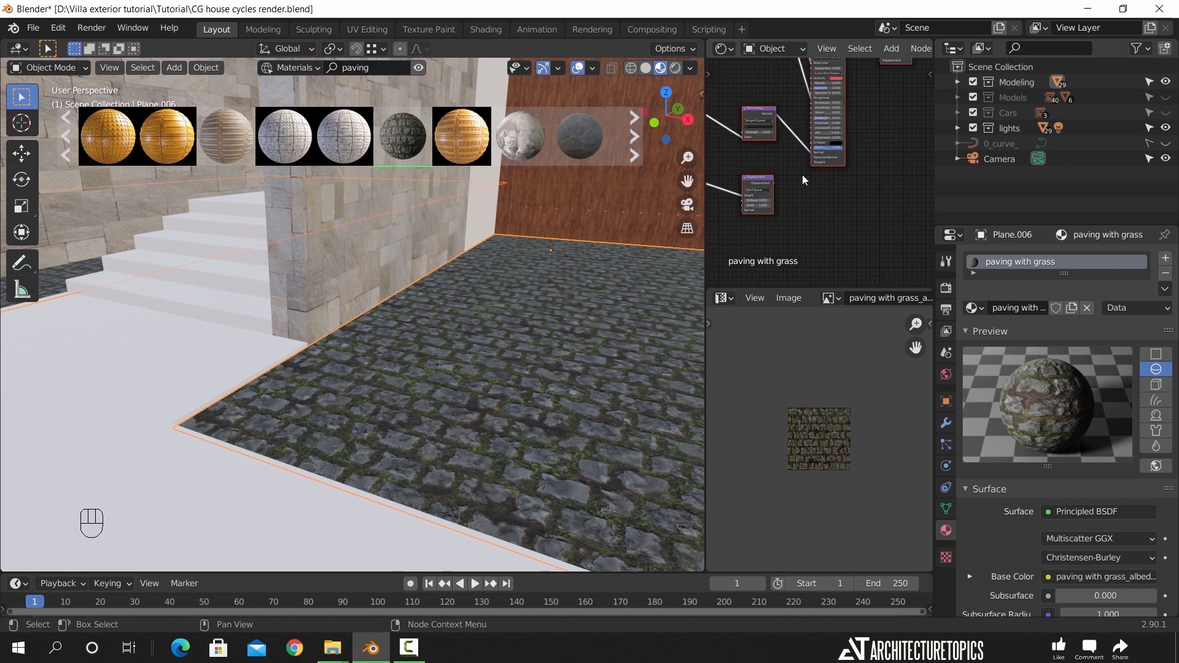
pyautogui.moveTo(811, 182); pyautogui.dragTo(836, 203, button='middle')
pyautogui.scroll(2, 839, 237)
pyautogui.scroll(3, 839, 238)
pyautogui.scroll(-2, 845, 243)
pyautogui.moveTo(858, 248); pyautogui.dragTo(798, 222, button='middle')
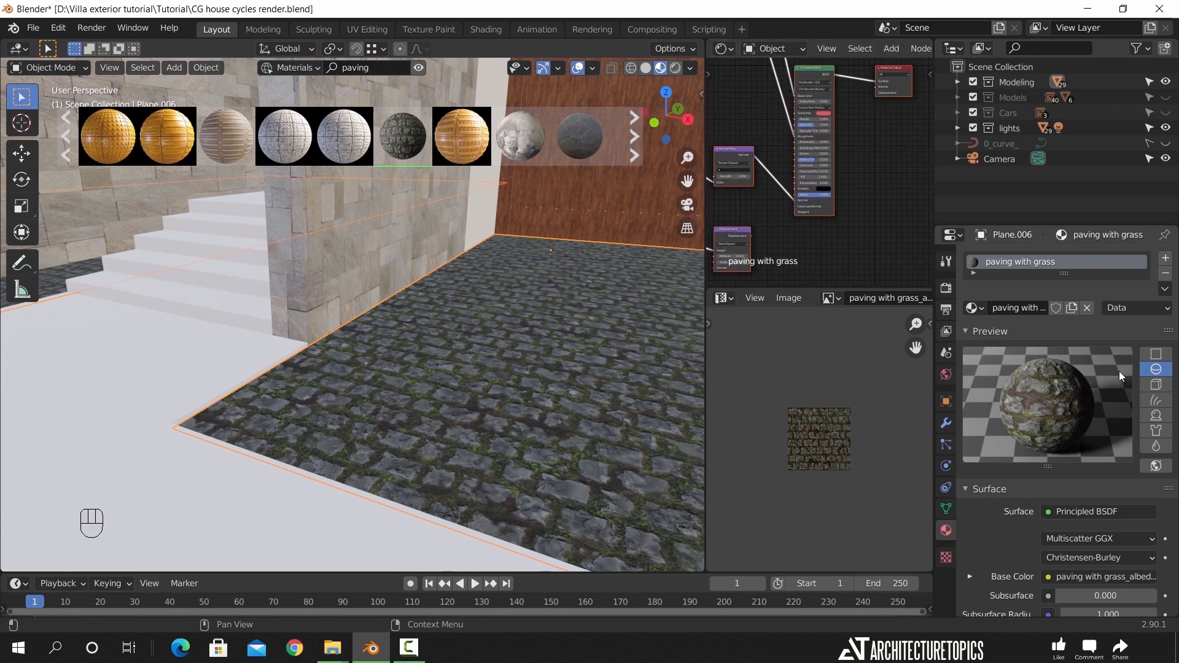
pyautogui.click(1156, 385)
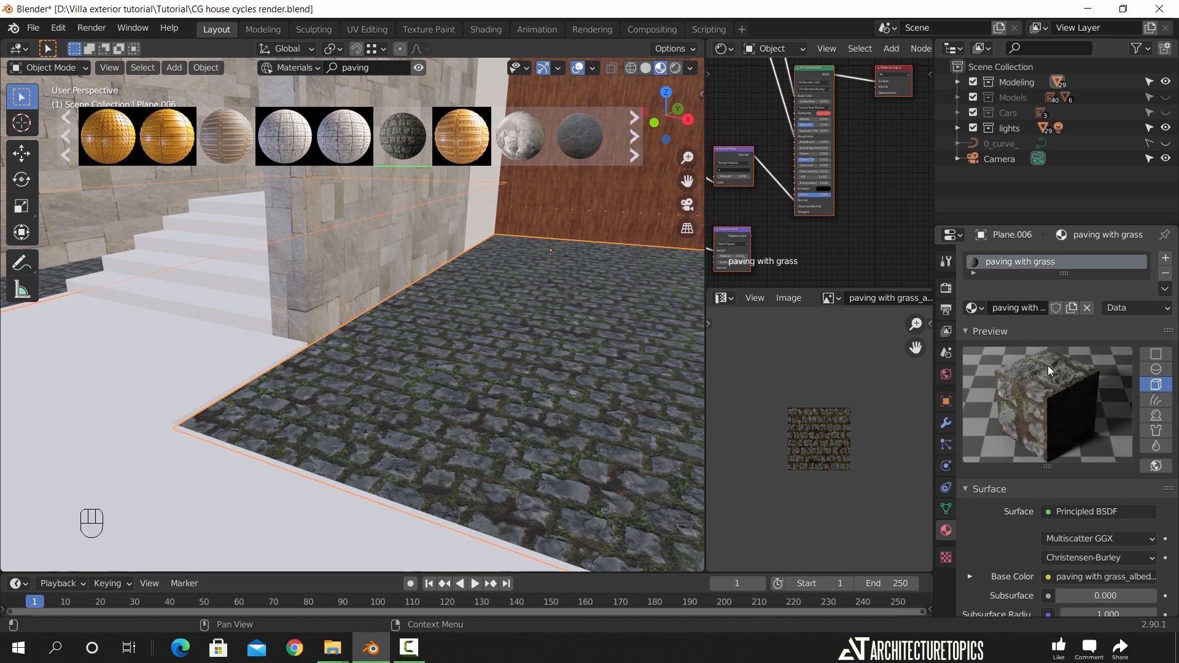
pyautogui.moveTo(751, 236); pyautogui.dragTo(879, 92)
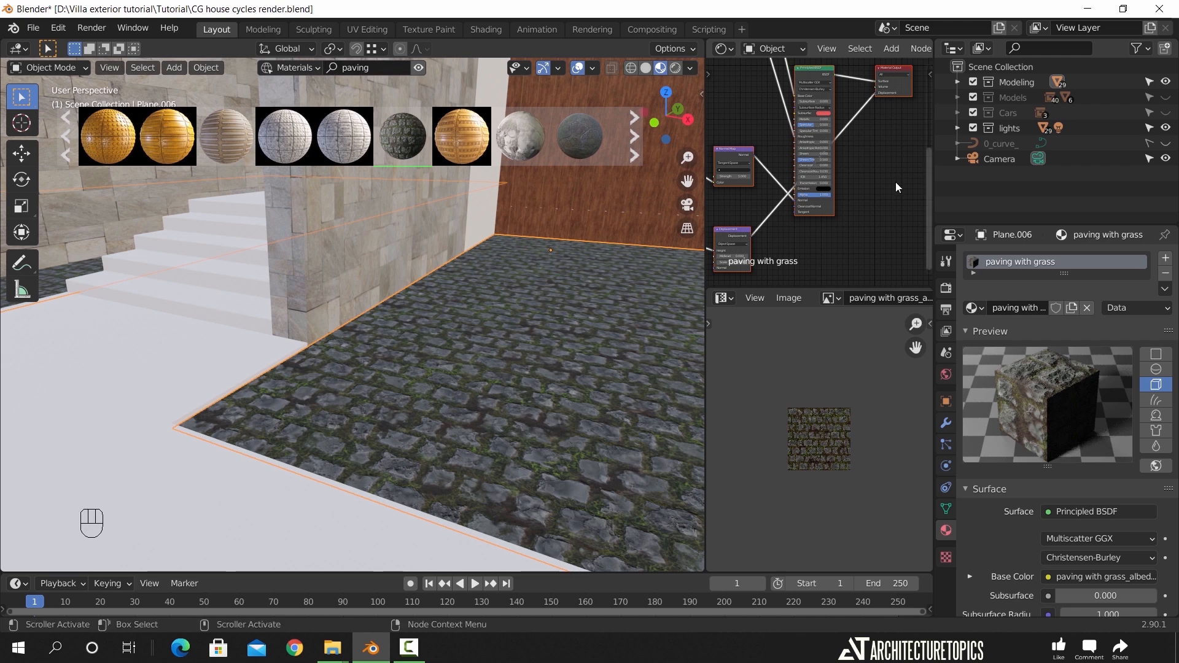
# Select the walkway plane in front of the entrance stairs, enlarge the node editor and create a new material named concrete
pyautogui.moveTo(393, 357); pyautogui.dragTo(363, 350, button='middle')
pyautogui.click(382, 369)
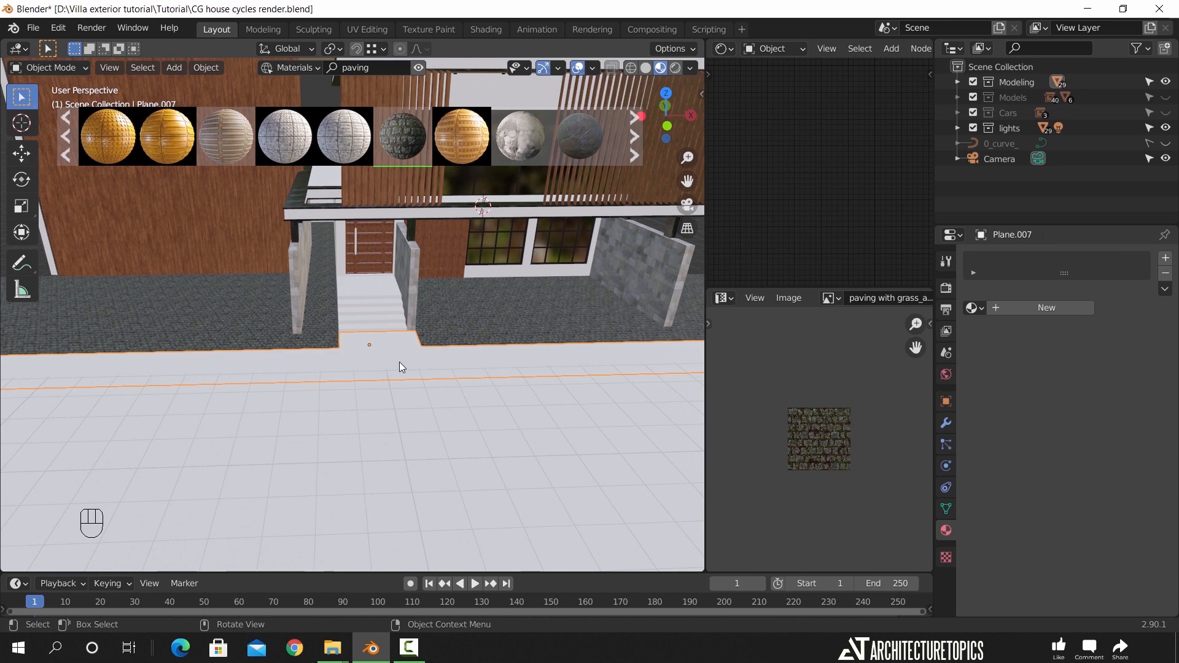
pyautogui.moveTo(706, 264); pyautogui.dragTo(666, 406)
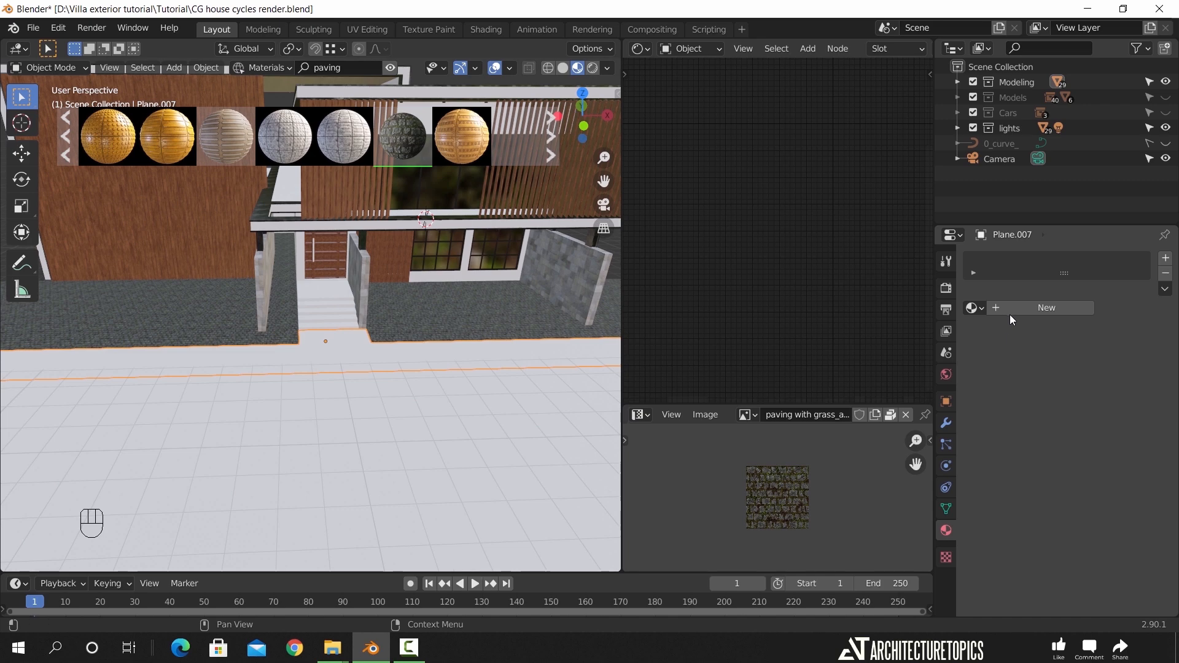
pyautogui.click(1014, 309)
pyautogui.click(1018, 309)
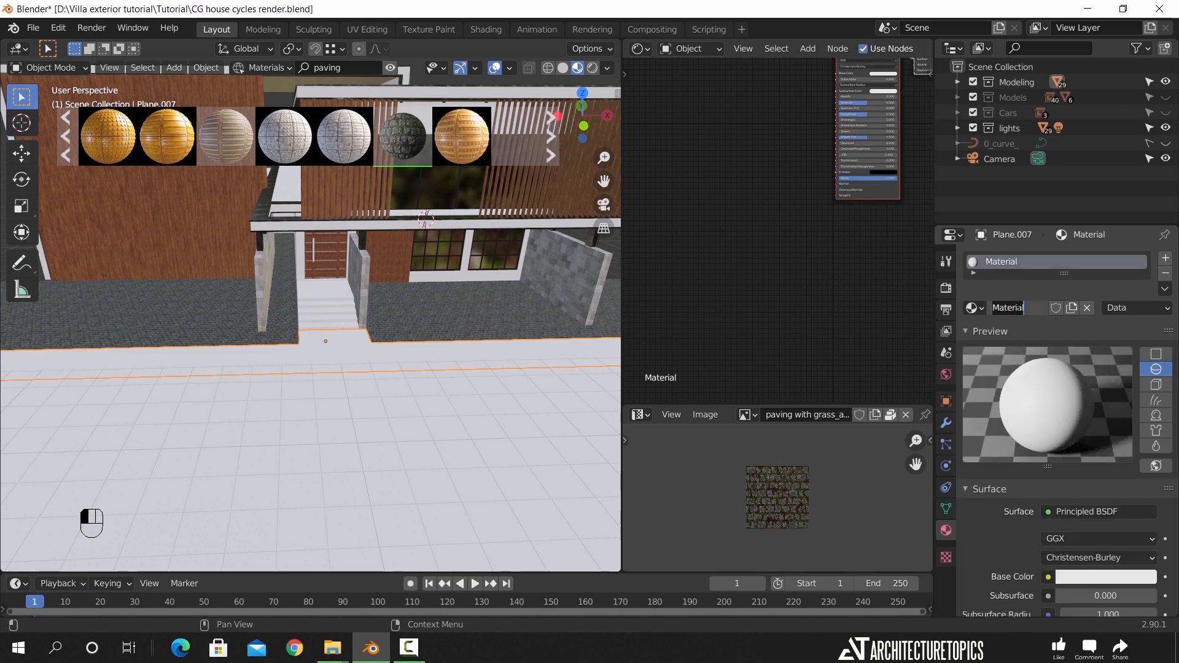
pyautogui.write('concrete')
pyautogui.press('Return')
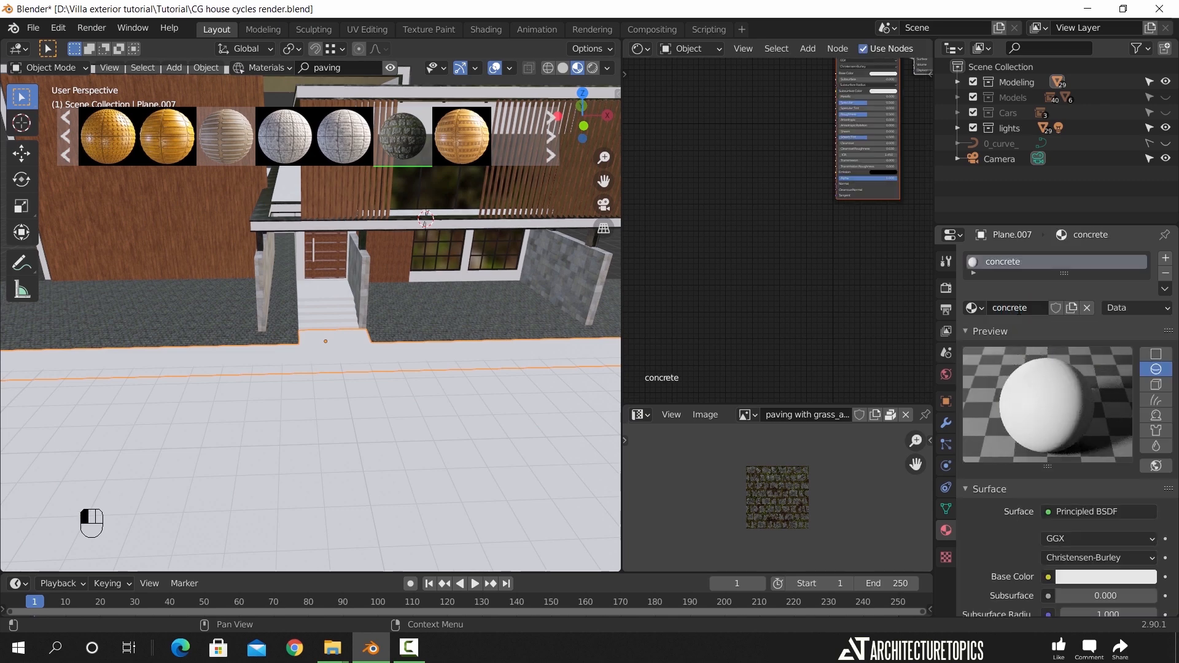
# Add an Image Texture node to the concrete material and load Concrete2__DIFFUSE.jpg from the Texture\Concrete folder
pyautogui.moveTo(798, 153); pyautogui.dragTo(709, 216, button='middle')
pyautogui.scroll(4, 746, 230)
pyautogui.hotkey('shift', 'a')
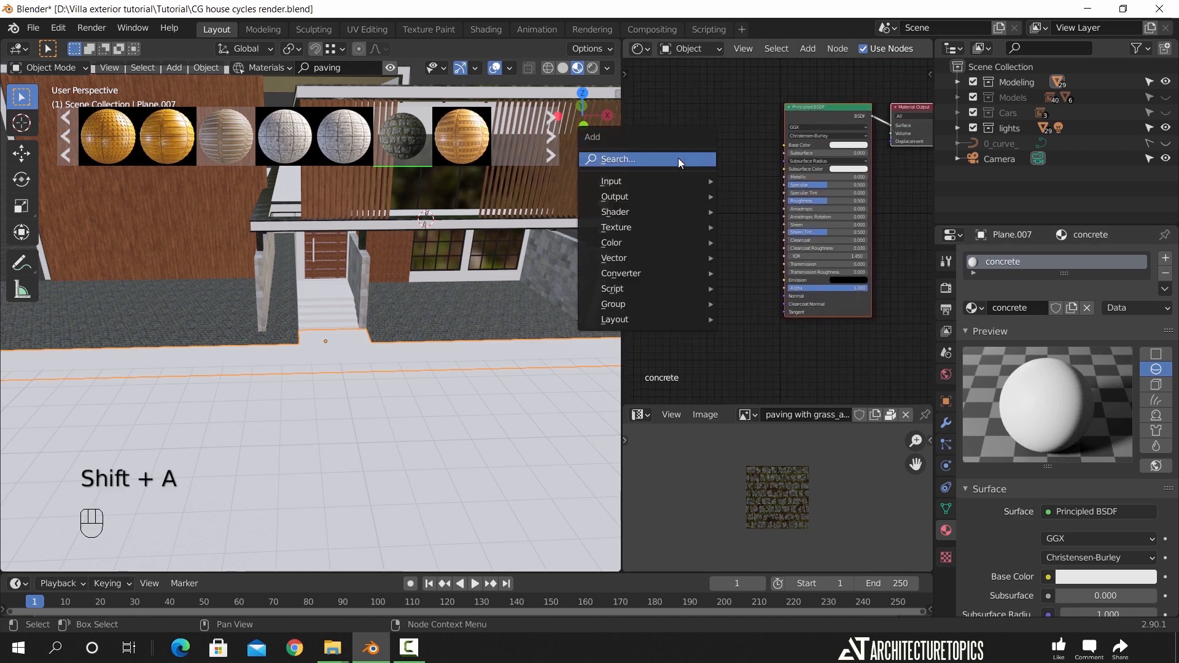
pyautogui.moveTo(673, 227)
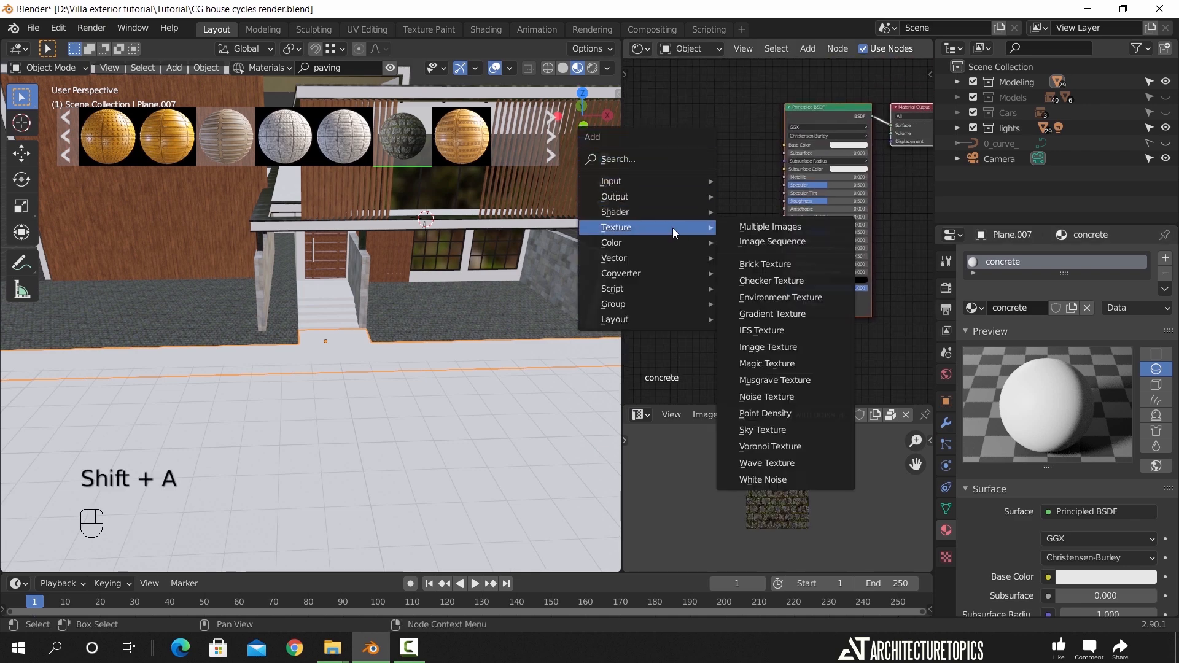
pyautogui.click(761, 346)
pyautogui.click(659, 117)
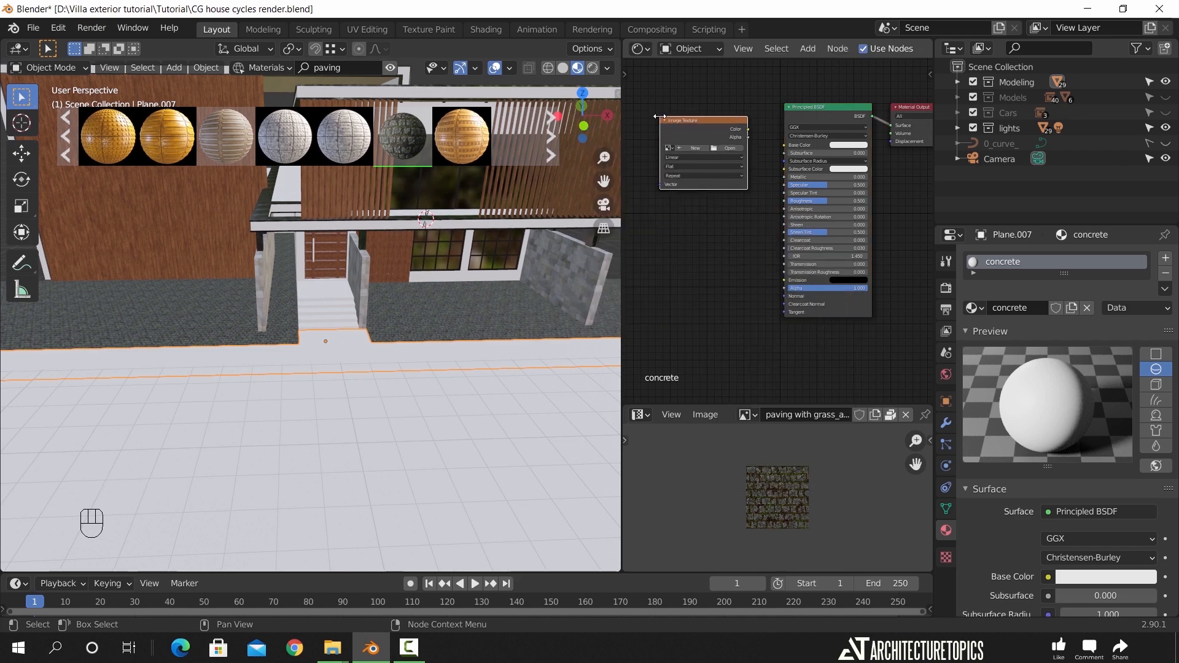
pyautogui.click(729, 148)
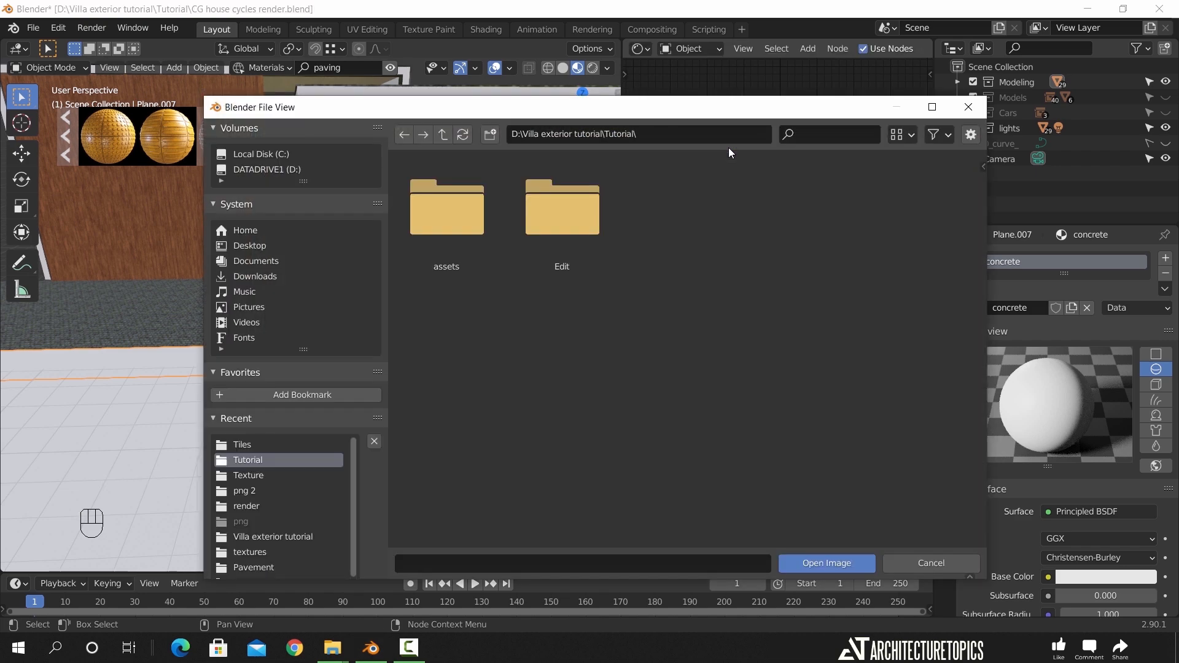
pyautogui.click(264, 475)
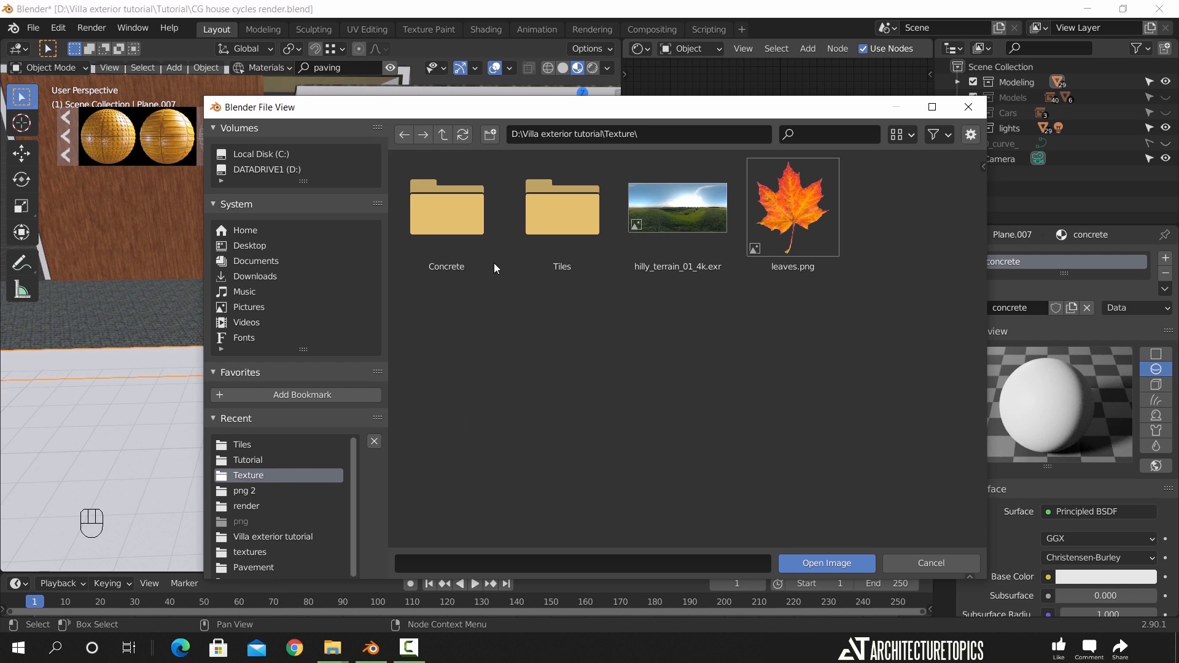
pyautogui.doubleClick(470, 224)
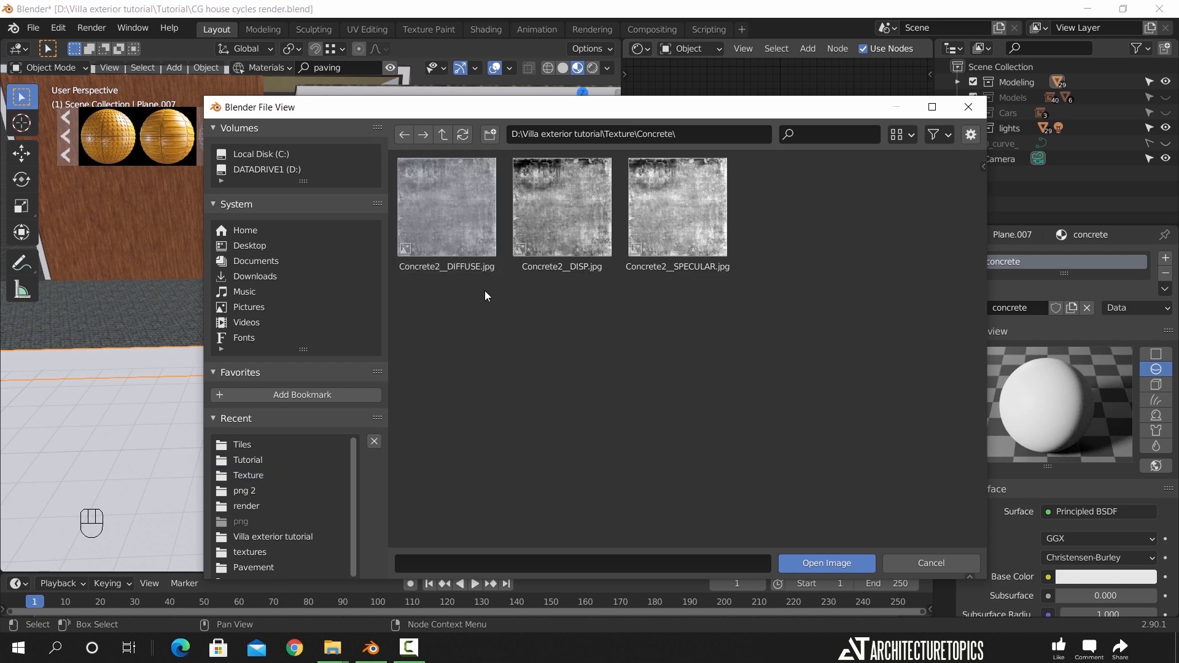
pyautogui.doubleClick(475, 270)
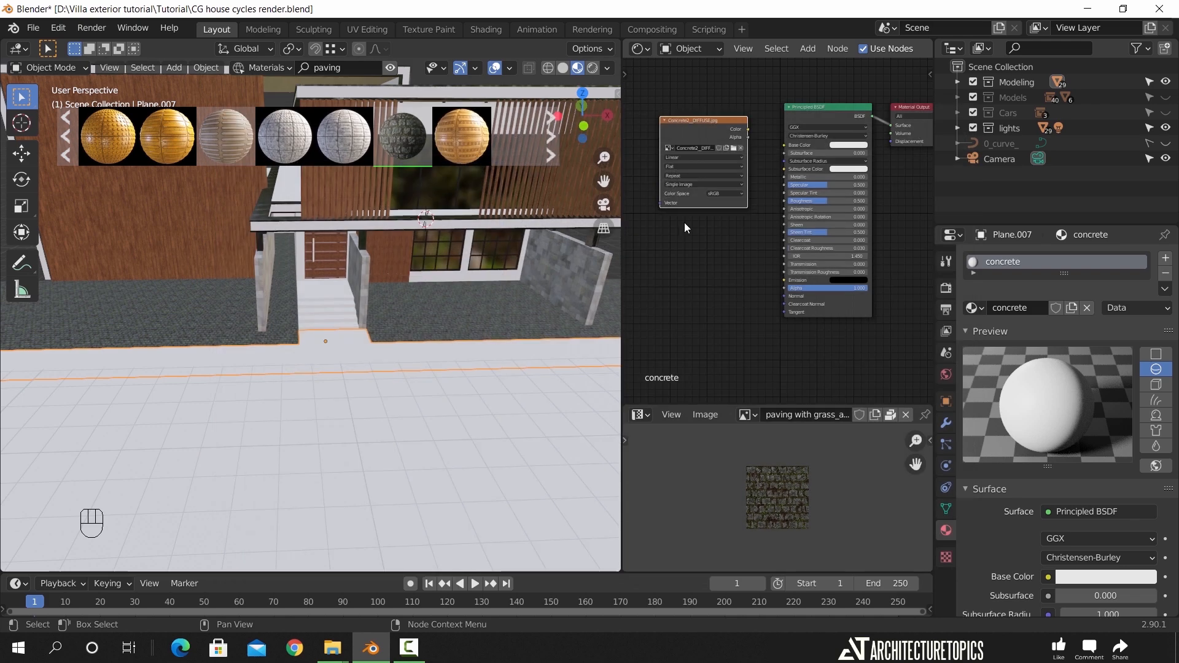
# Connect the diffuse texture's Color to the Principled BSDF's Base Color and move the texture node farther from the shader
pyautogui.scroll(3, 708, 285)
pyautogui.moveTo(793, 155); pyautogui.dragTo(832, 171)
pyautogui.moveTo(846, 218); pyautogui.dragTo(850, 180)
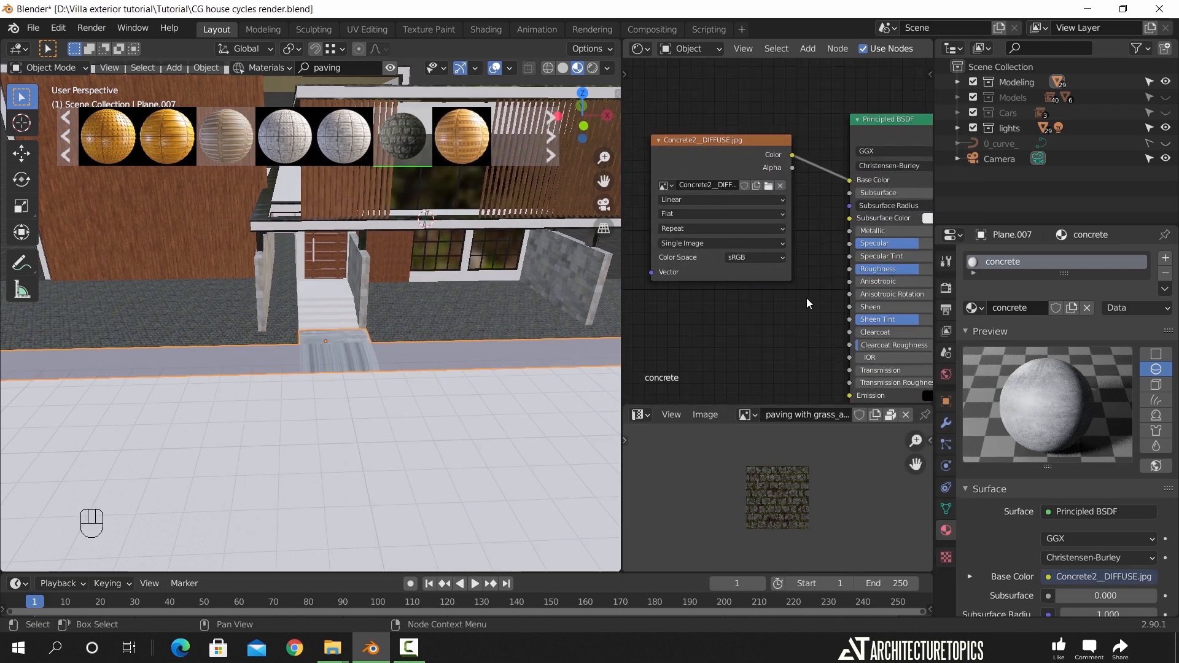
pyautogui.moveTo(752, 141); pyautogui.dragTo(687, 134)
pyautogui.scroll(-3, 780, 275)
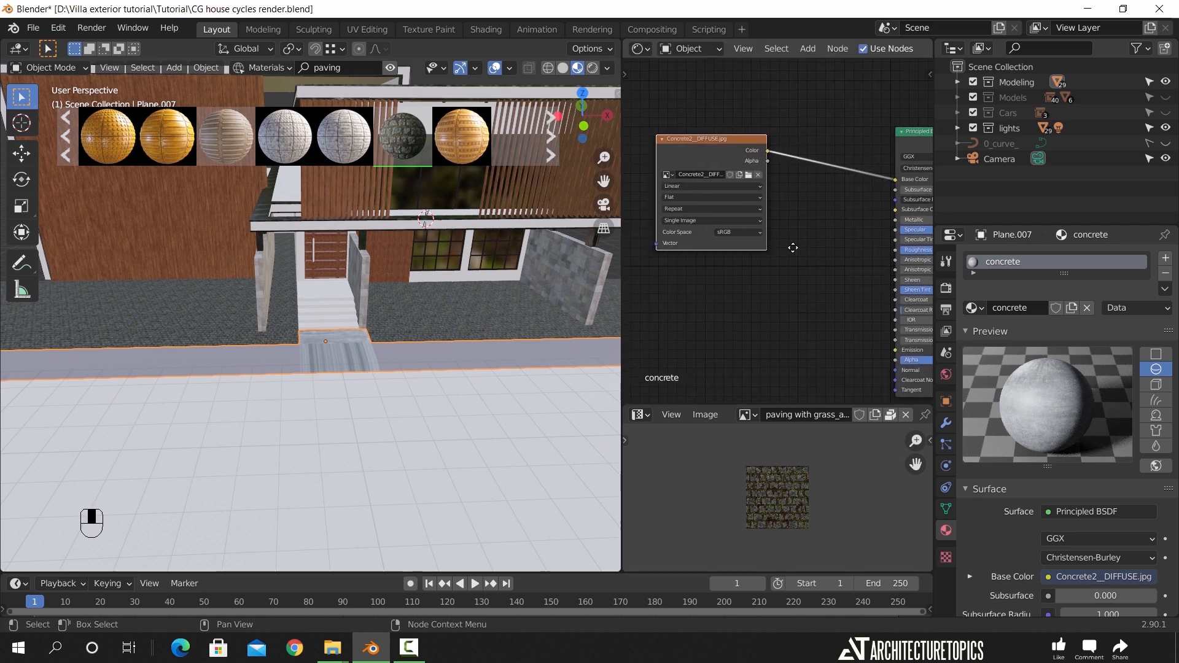
# Duplicate the diffuse texture node below the original, load Concrete2__SPECULAR.jpg into the copy and set its color space to Non-Color
pyautogui.moveTo(786, 309); pyautogui.dragTo(760, 276, button='middle')
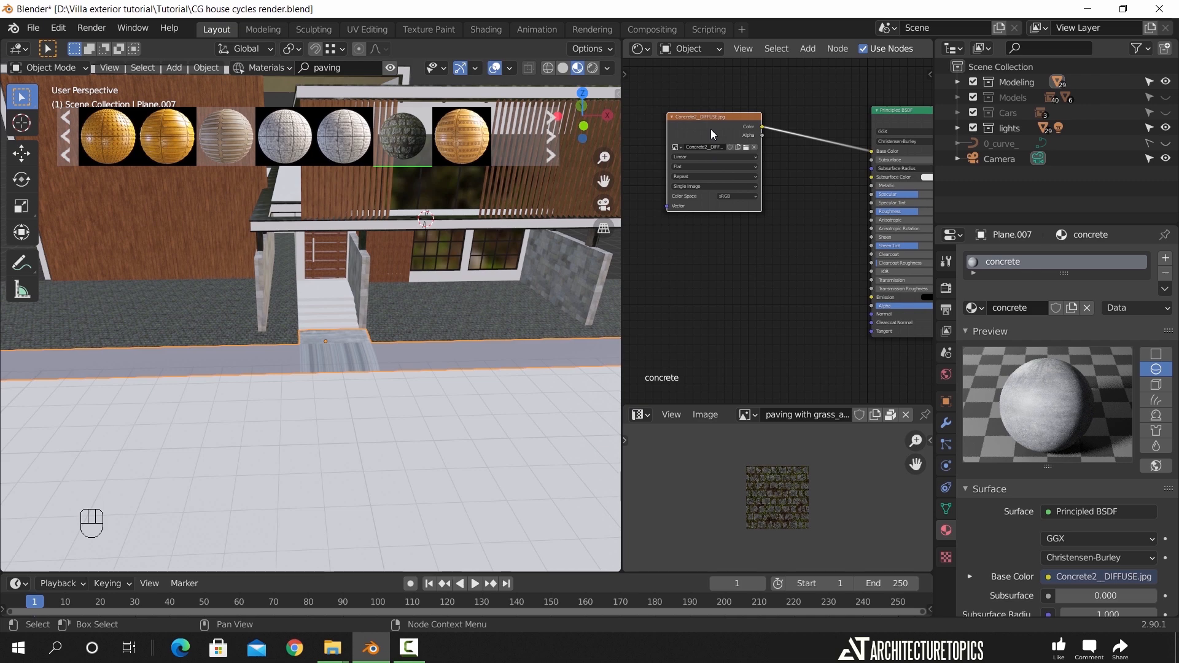
pyautogui.hotkey('shift', 'd')
pyautogui.click(739, 375)
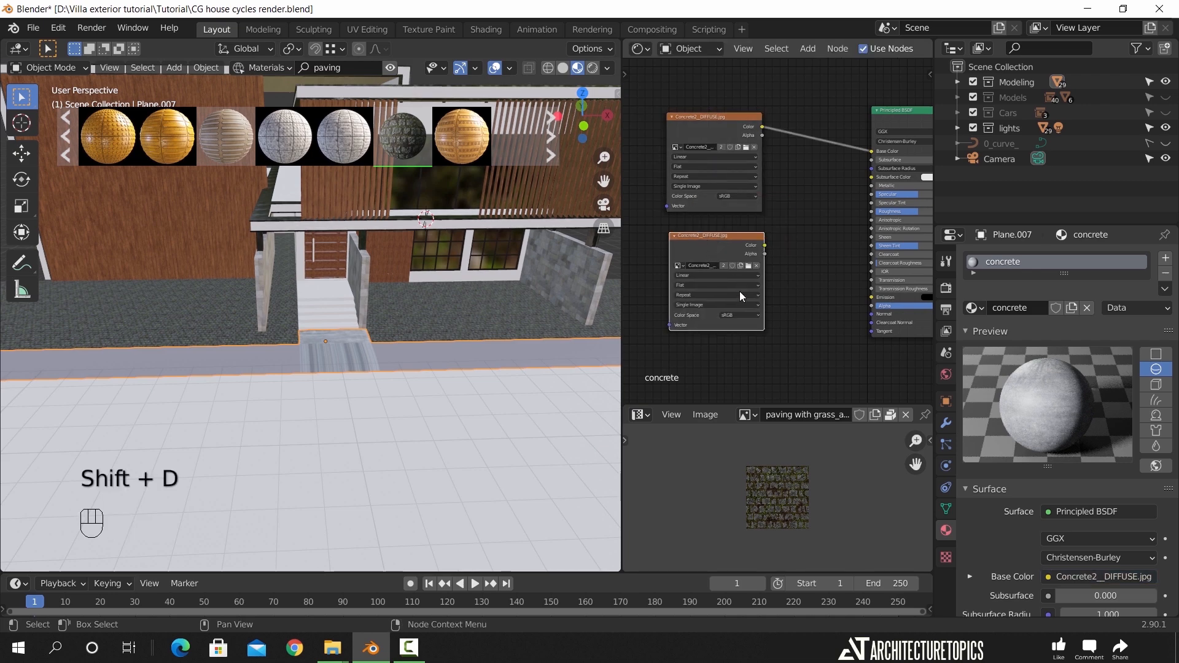
pyautogui.scroll(2, 744, 332)
pyautogui.click(749, 279)
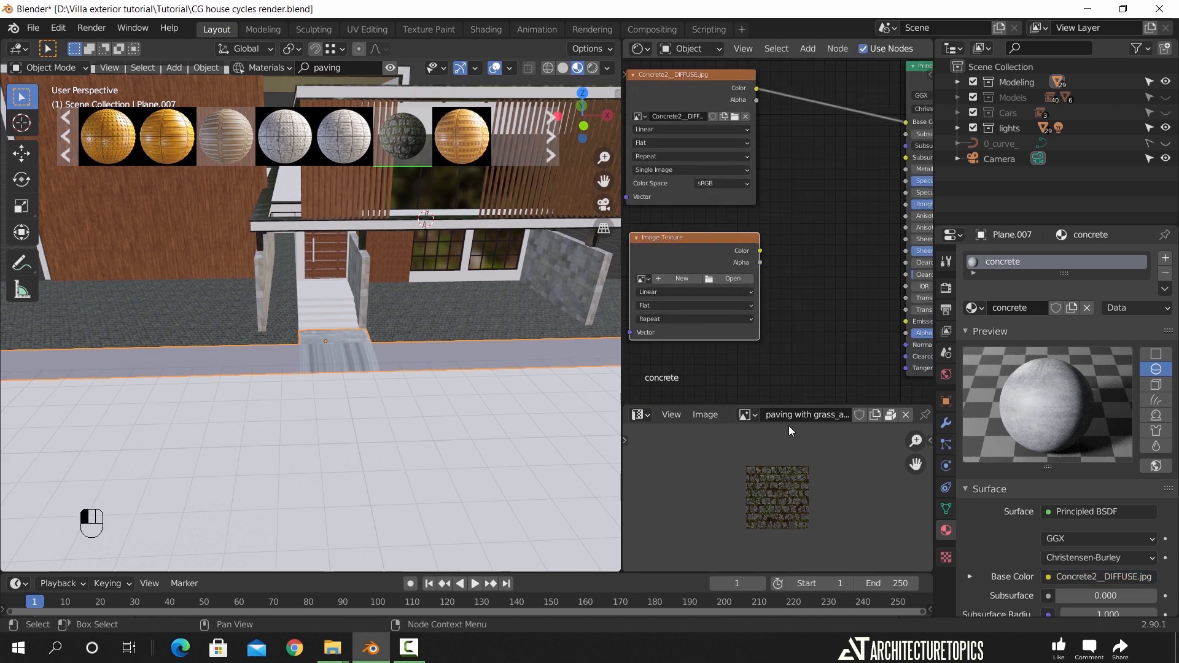
pyautogui.click(734, 280)
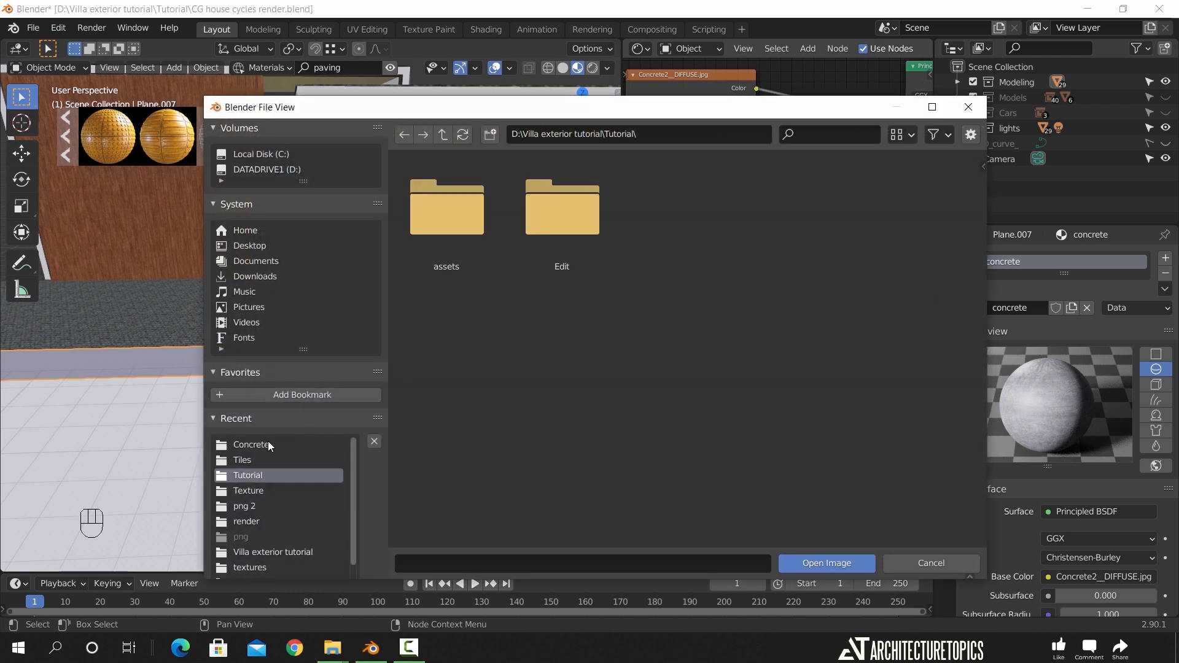
pyautogui.click(271, 445)
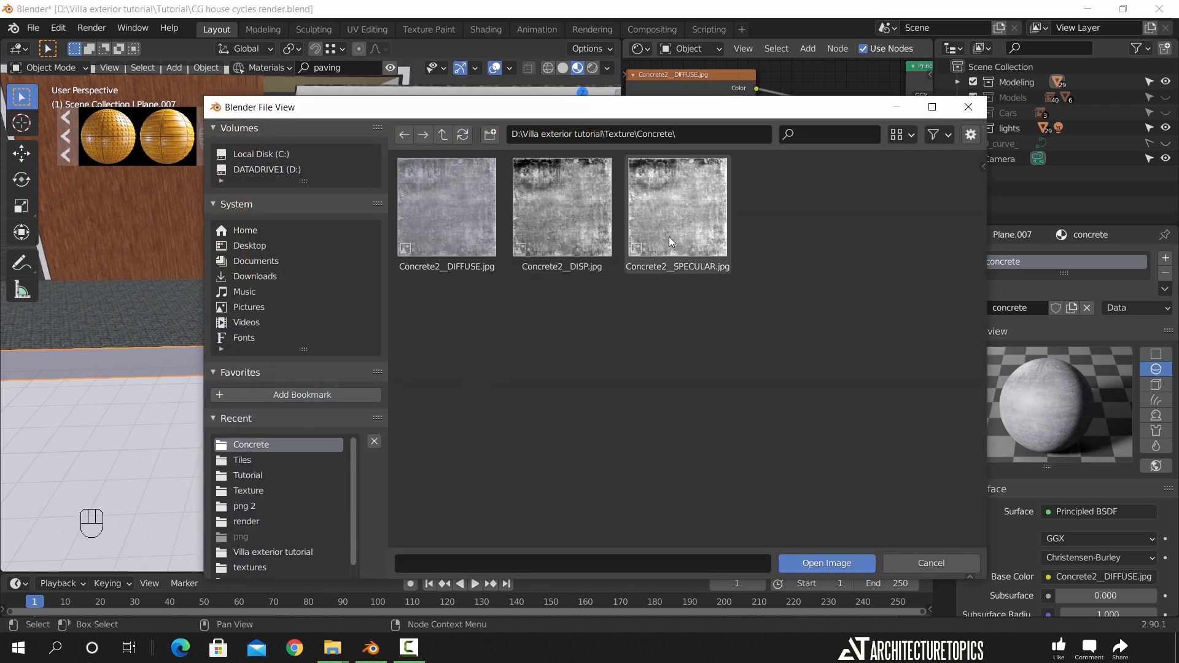
pyautogui.doubleClick(678, 208)
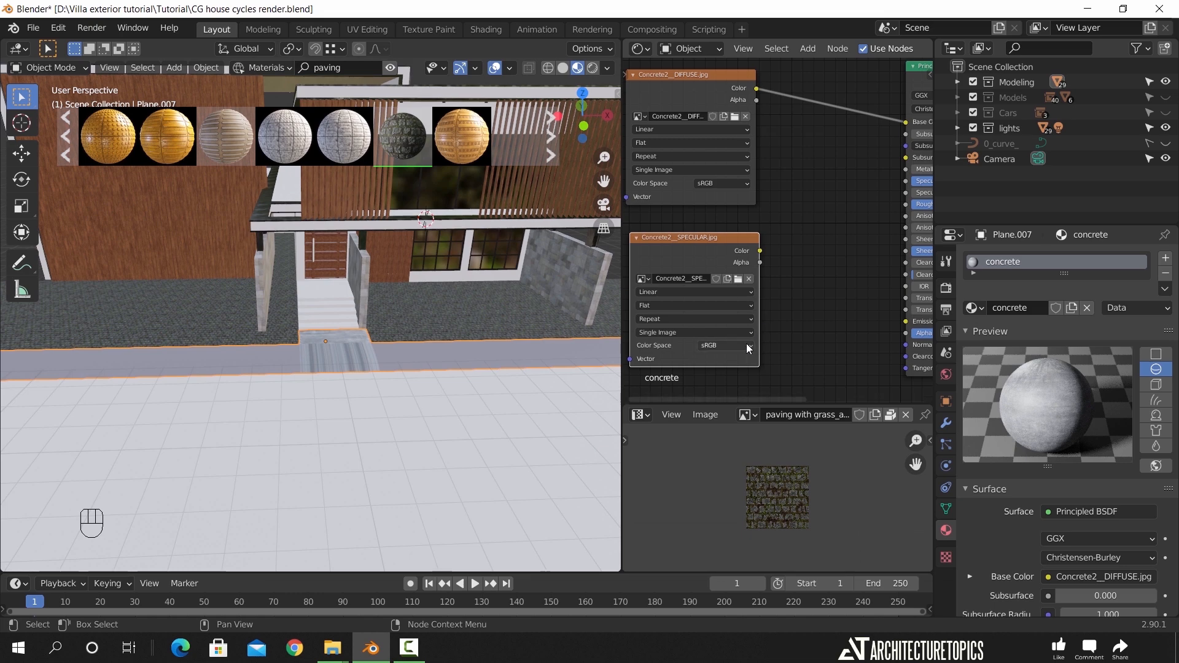
pyautogui.click(748, 347)
pyautogui.click(717, 393)
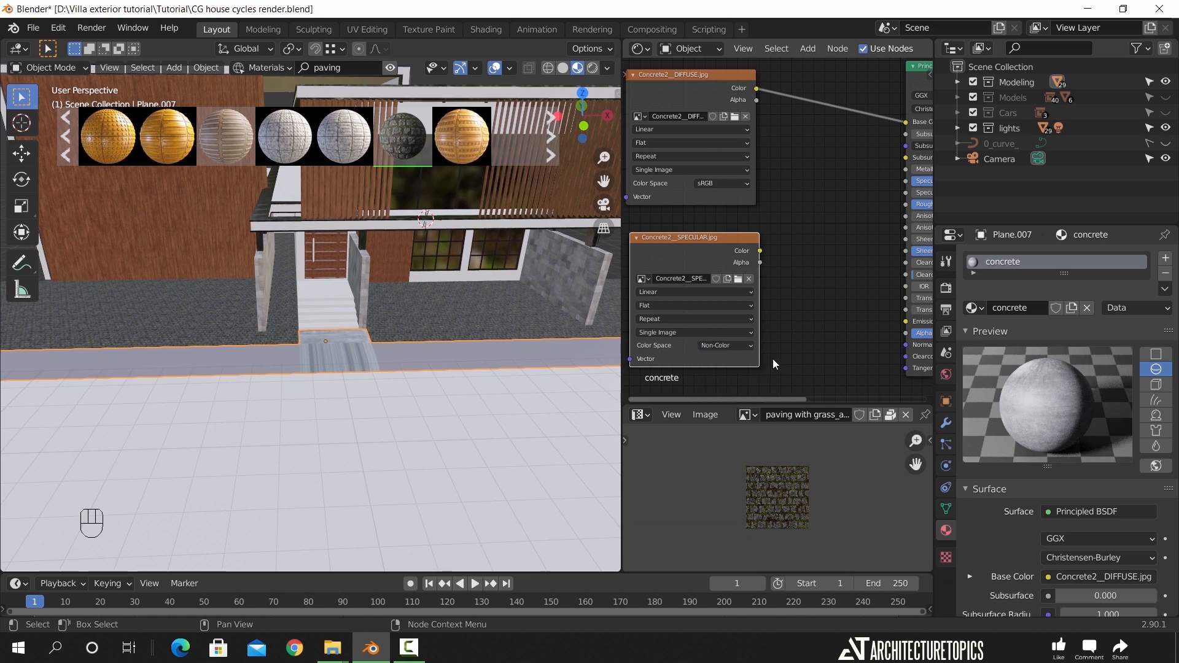
# Add a Math node set to Add between the specular texture's Color and the Principled BSDF's Roughness
pyautogui.moveTo(795, 313); pyautogui.dragTo(731, 314, button='middle')
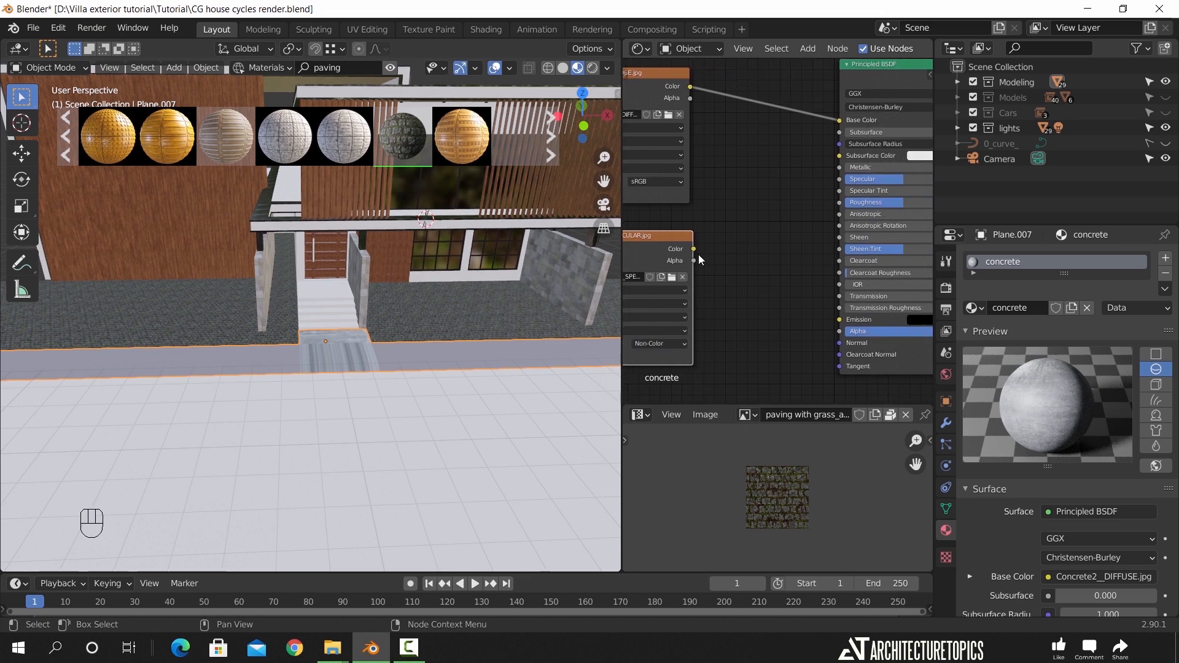
pyautogui.moveTo(694, 249); pyautogui.dragTo(779, 232)
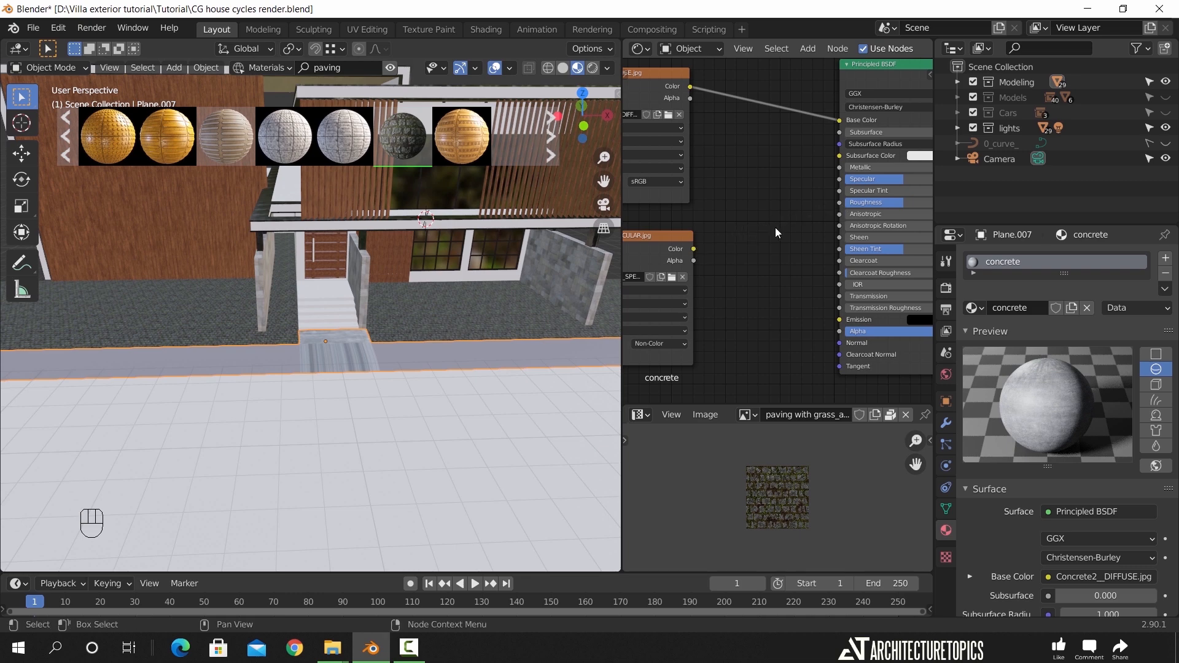
pyautogui.hotkey('shift', 'a')
pyautogui.moveTo(742, 275)
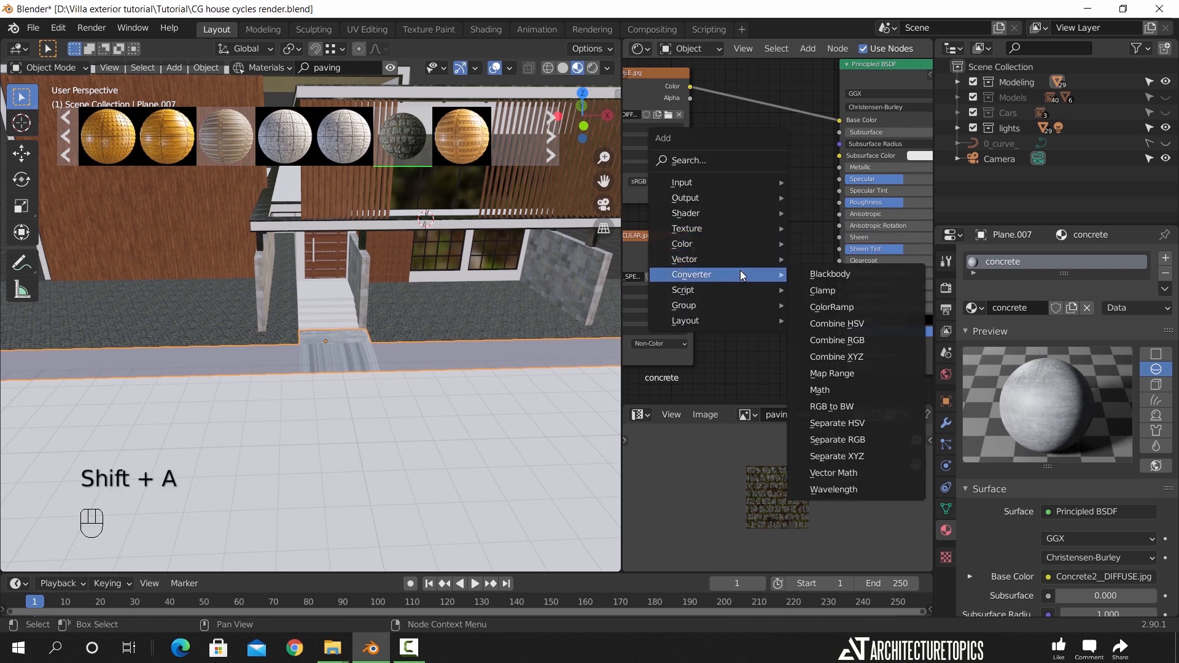
pyautogui.click(821, 390)
pyautogui.click(723, 237)
pyautogui.moveTo(730, 279); pyautogui.dragTo(694, 249)
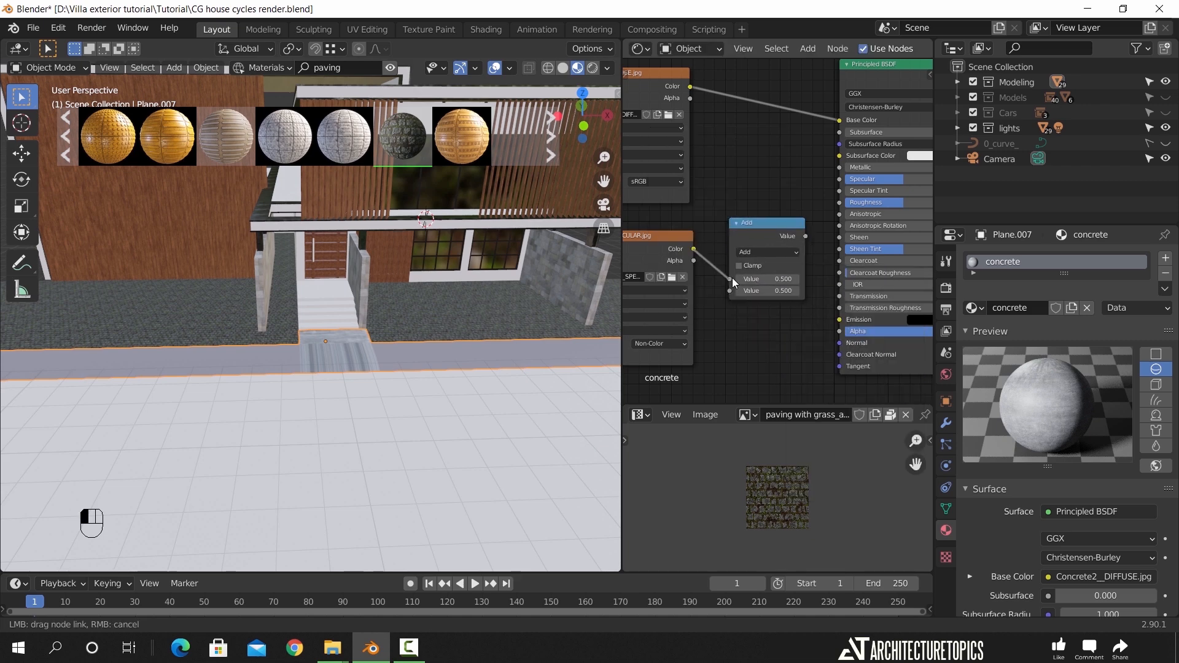
pyautogui.moveTo(805, 236); pyautogui.dragTo(843, 203)
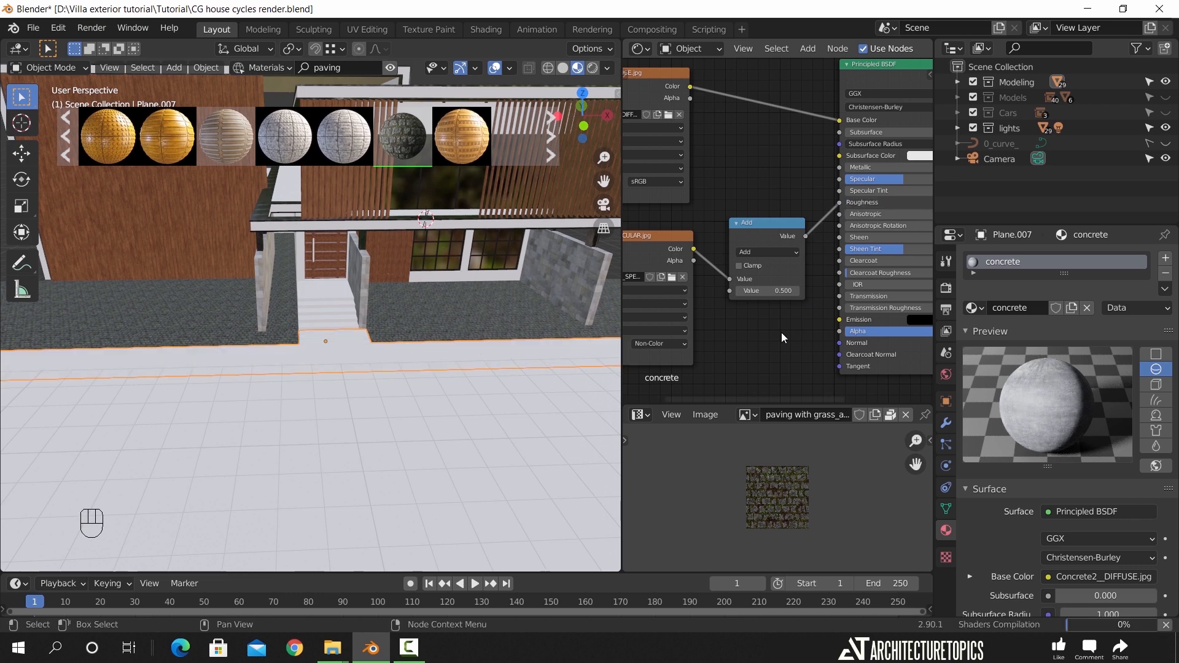
# Select the walkway plane's whole mesh in Edit Mode and unwrap it
pyautogui.moveTo(326, 344); pyautogui.dragTo(392, 364, button='middle')
pyautogui.scroll(5, 375, 371)
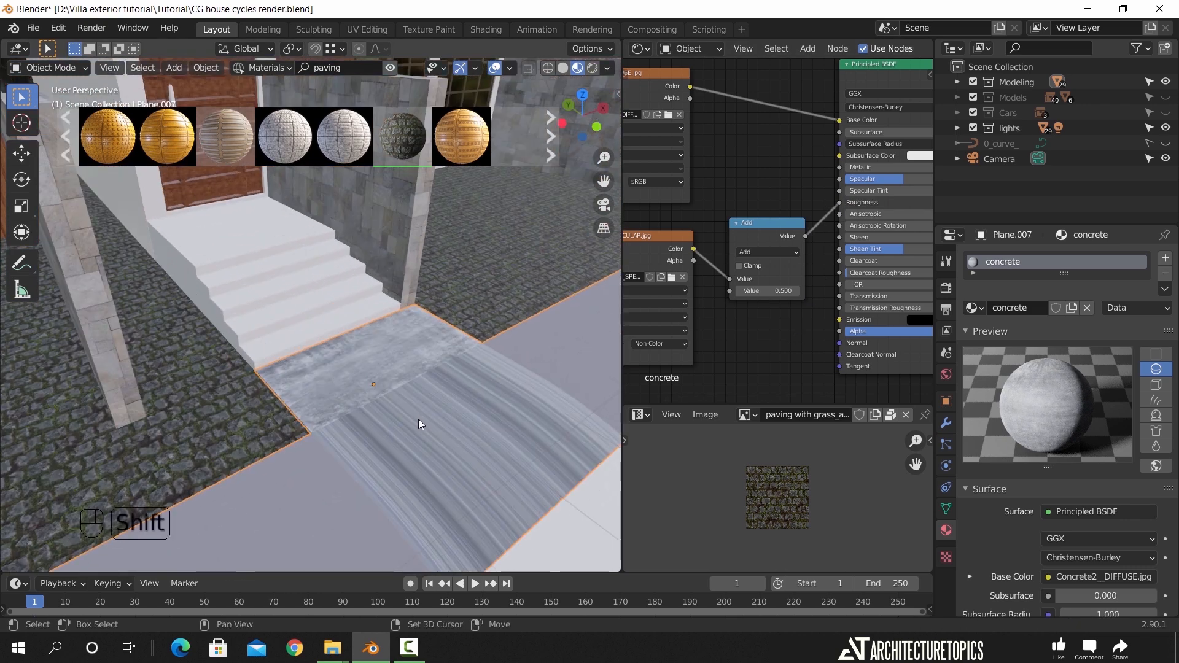
pyautogui.keyDown('shift'); pyautogui.moveTo(418, 419); pyautogui.dragTo(413, 308, button='middle'); pyautogui.keyUp('shift')
pyautogui.press('Tab')
pyautogui.press('a')
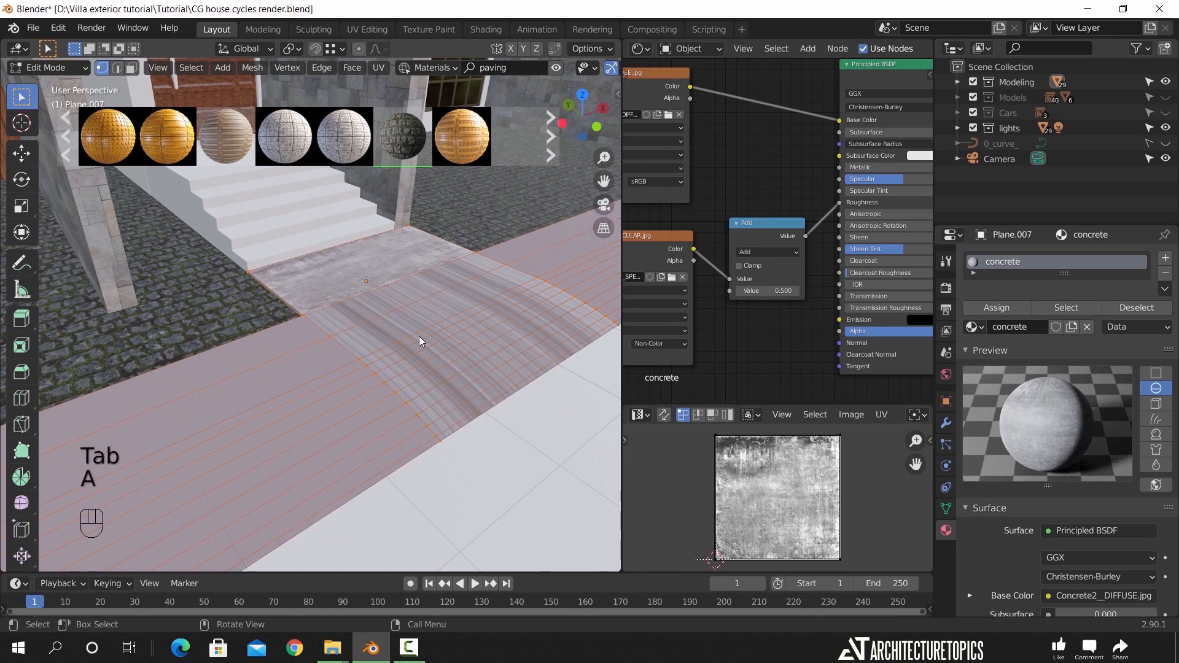
pyautogui.press('u')
pyautogui.click(419, 337)
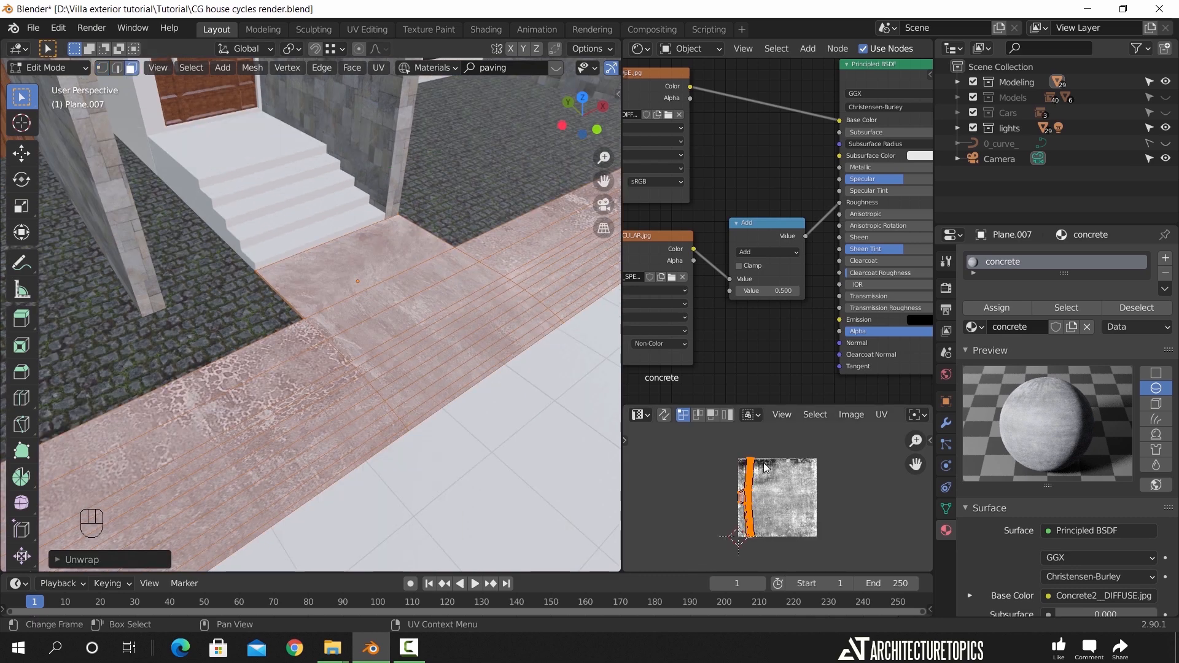
# Apply the walkway plane's scale in Object Mode and map its mesh with Cube Projection
pyautogui.press('Tab')
pyautogui.hotkey('ctrl', 'a')
pyautogui.click(435, 322)
pyautogui.press('Tab')
pyautogui.press('u')
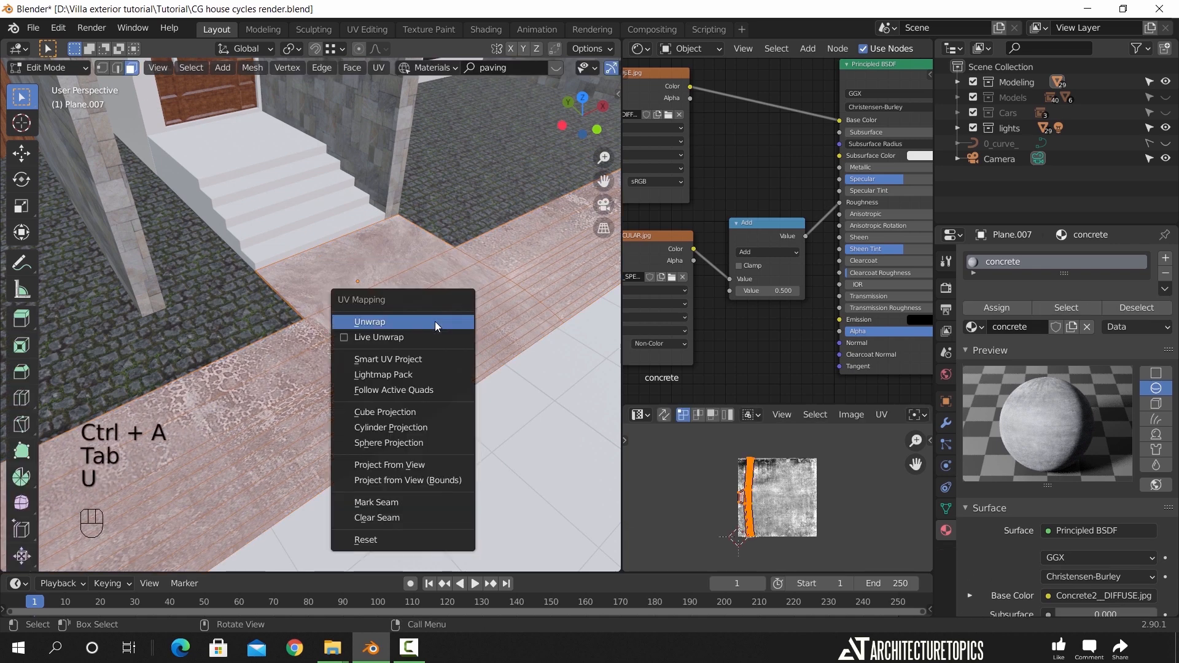
pyautogui.click(428, 412)
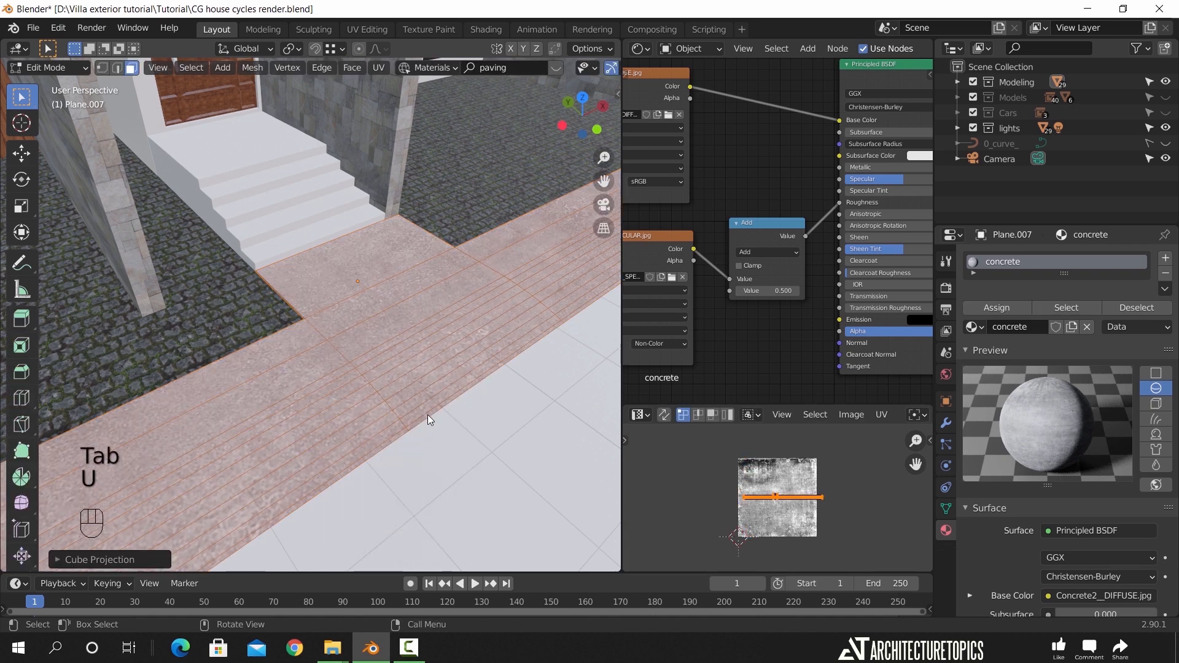
# Enlarge the walkway's UV layout, shift it along X over the concrete image and scale it up slightly more
pyautogui.press('s')
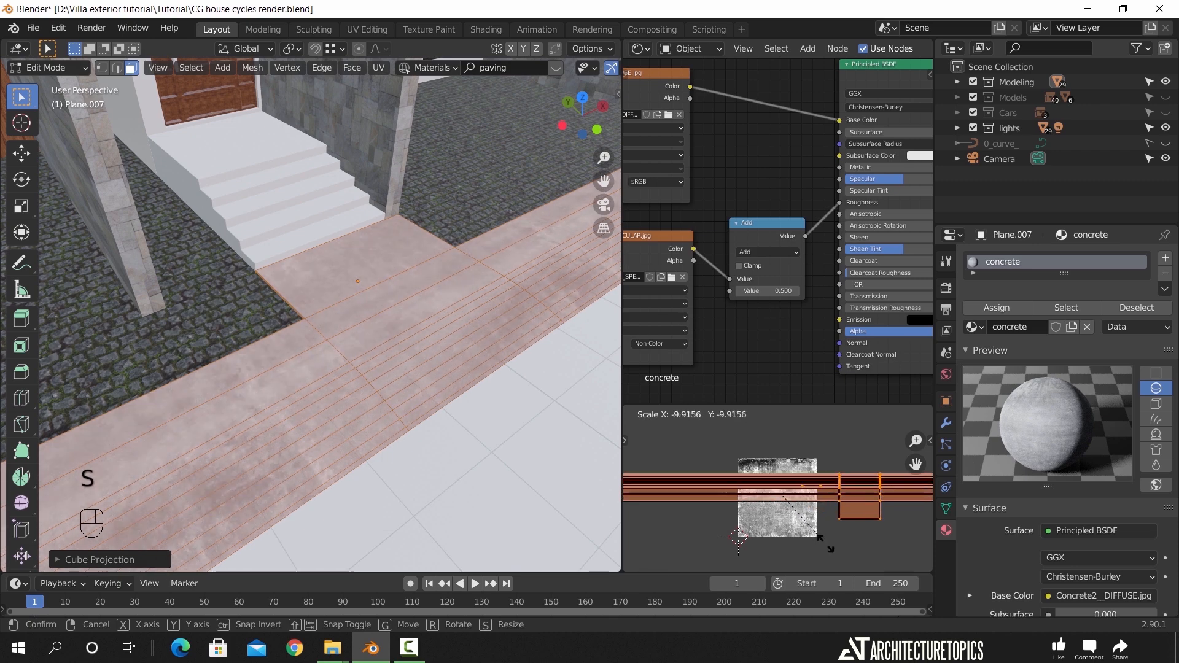
pyautogui.click(722, 496)
pyautogui.press('x')
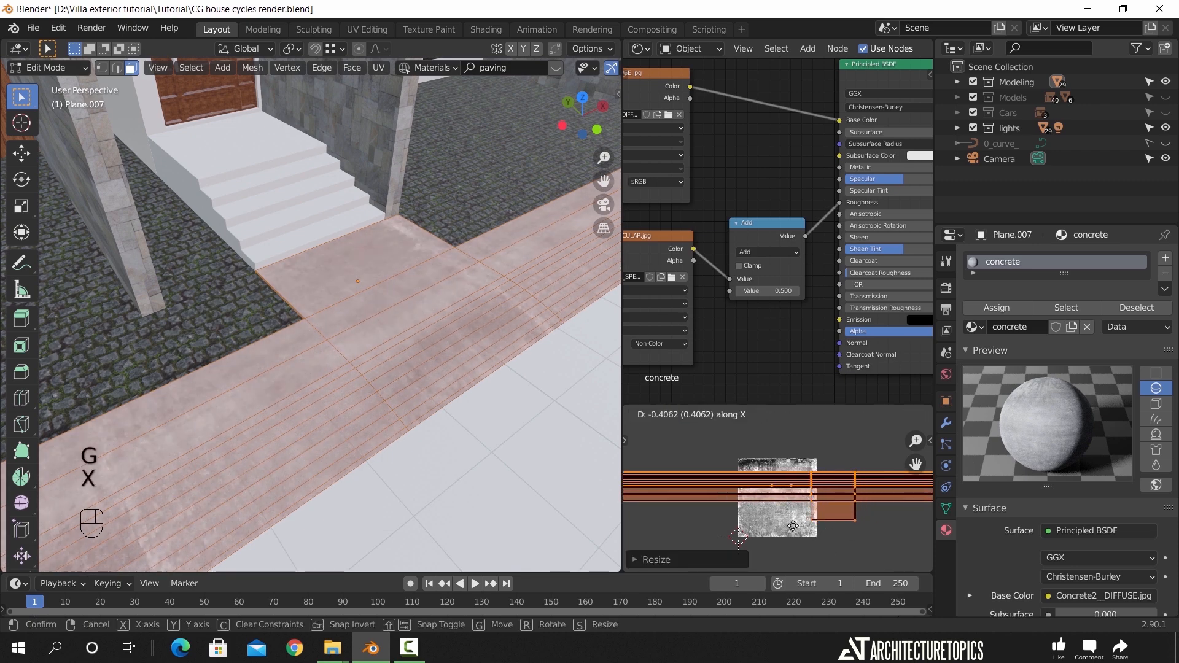
pyautogui.click(792, 528)
pyautogui.press('s')
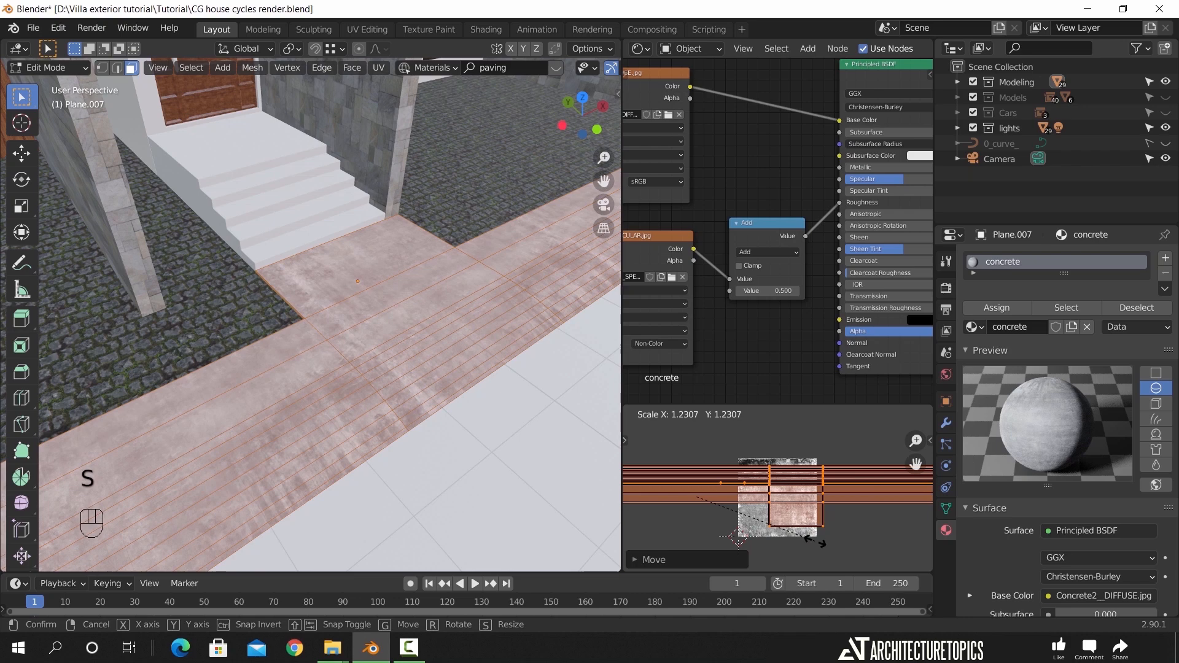
pyautogui.click(821, 550)
# Reposition the walkway's UVs along X and rescale them to refine the concrete's tiling in front of the steps
pyautogui.scroll(3, 442, 390)
pyautogui.moveTo(442, 389); pyautogui.dragTo(388, 393, button='middle')
pyautogui.scroll(-5, 388, 393)
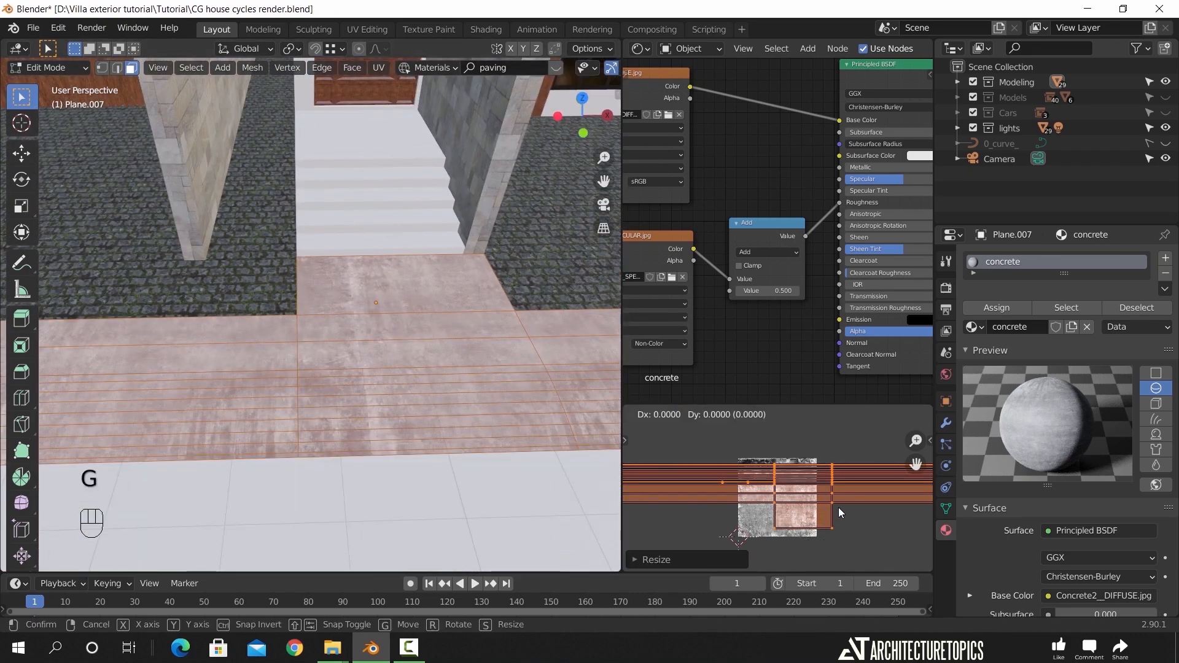
pyautogui.press('g')
pyautogui.press('x')
pyautogui.click(834, 516)
pyautogui.press('s')
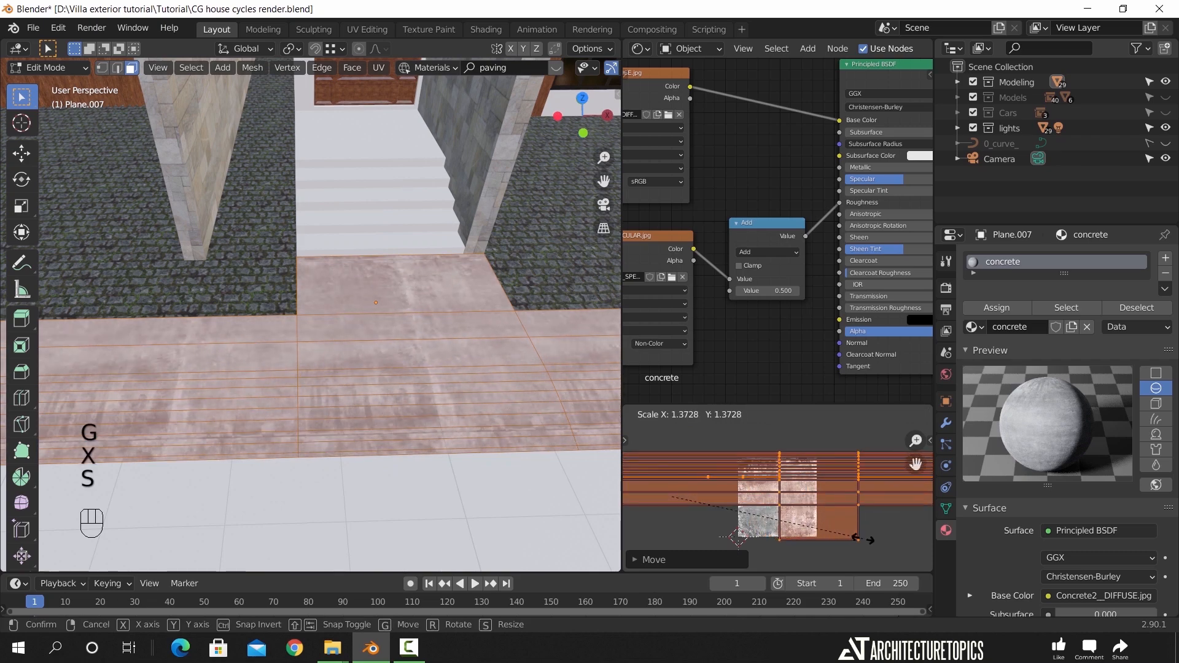
pyautogui.click(823, 511)
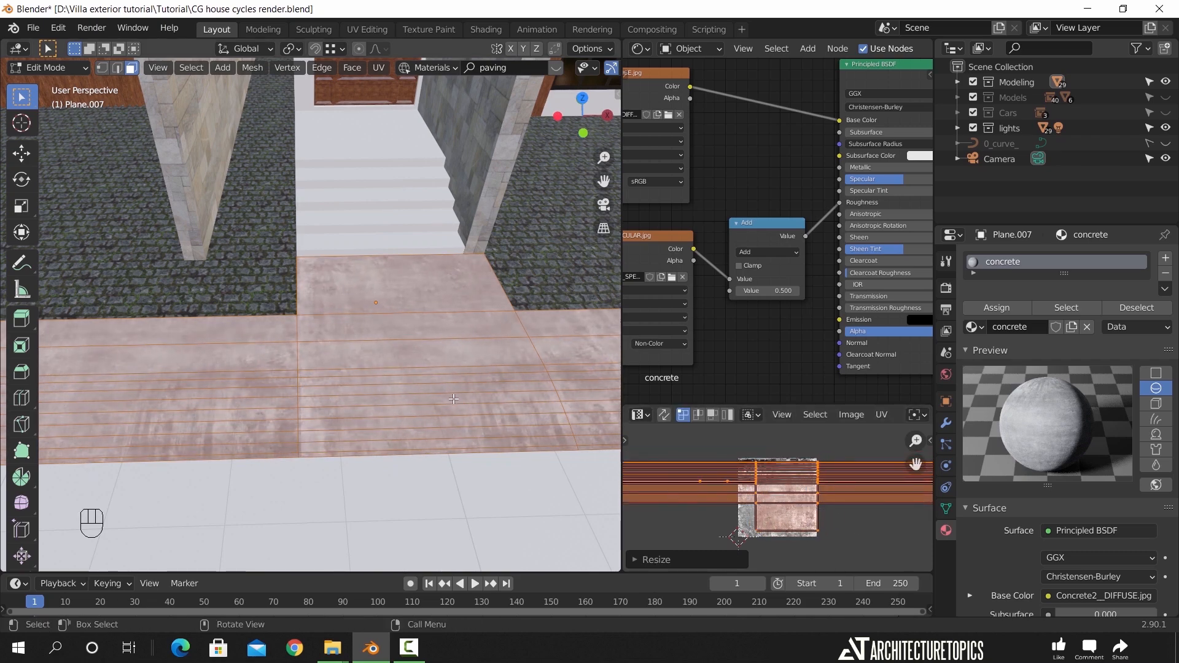
# Rotate the walkway's UVs by 90° and check the concrete slabs' direction in Object Mode
pyautogui.press('Tab')
pyautogui.moveTo(434, 394)
pyautogui.mouseDown(button='middle')
pyautogui.moveTo(329, 375)
pyautogui.moveTo(287, 332)
pyautogui.moveTo(432, 385)
pyautogui.mouseUp(button='middle')
pyautogui.press('Tab')
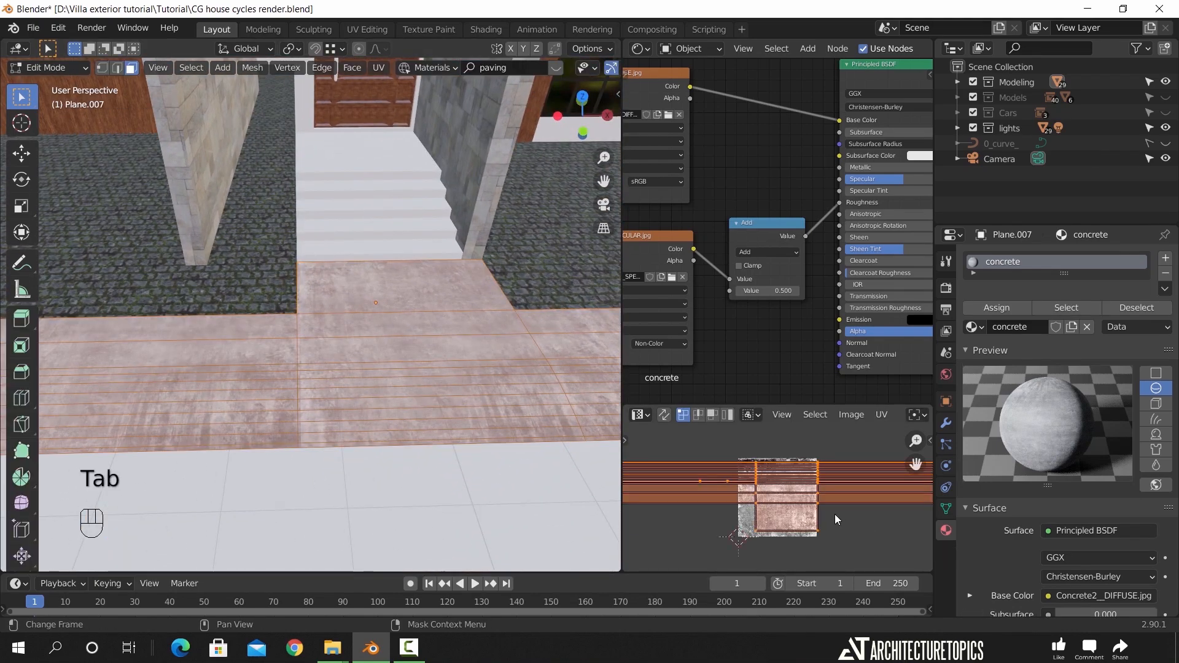
pyautogui.press('r')
pyautogui.press('z')
pyautogui.press('KP_9')
pyautogui.press('KP_0')
pyautogui.click(836, 500)
pyautogui.moveTo(393, 381)
pyautogui.mouseDown(button='middle')
pyautogui.moveTo(319, 369)
pyautogui.moveTo(401, 392)
pyautogui.mouseUp(button='middle')
pyautogui.press('Tab')
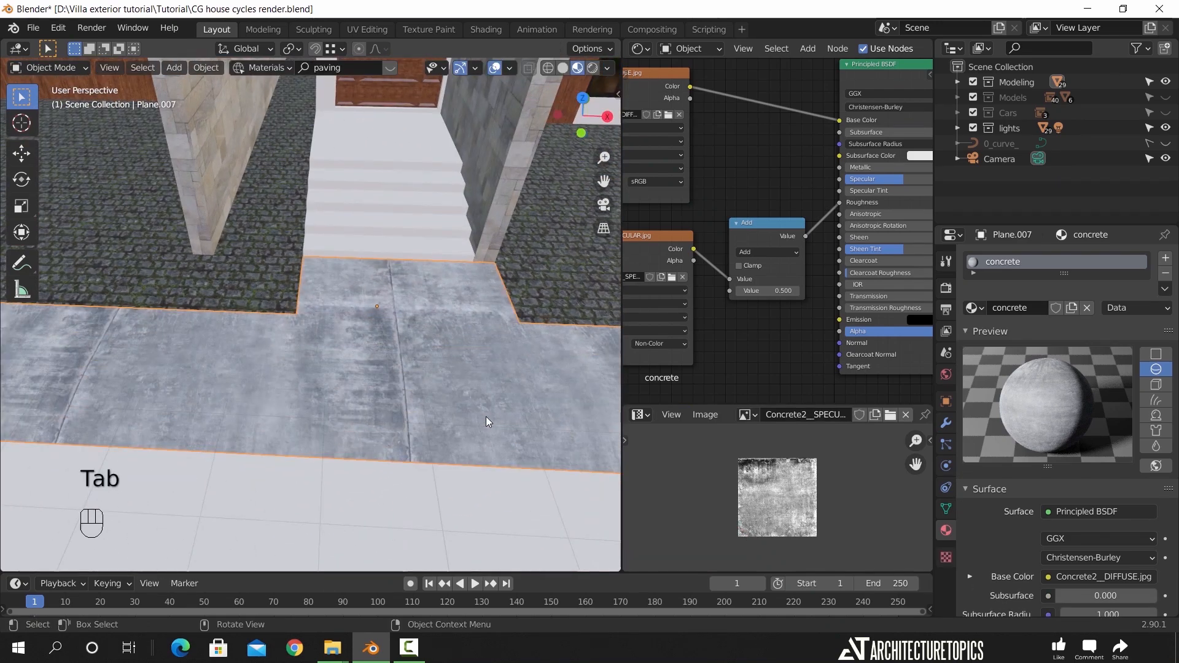
# Scale the walkway's rotated UVs uniformly, and adjust their scale along the Y axis alone
pyautogui.press('Tab')
pyautogui.press('s')
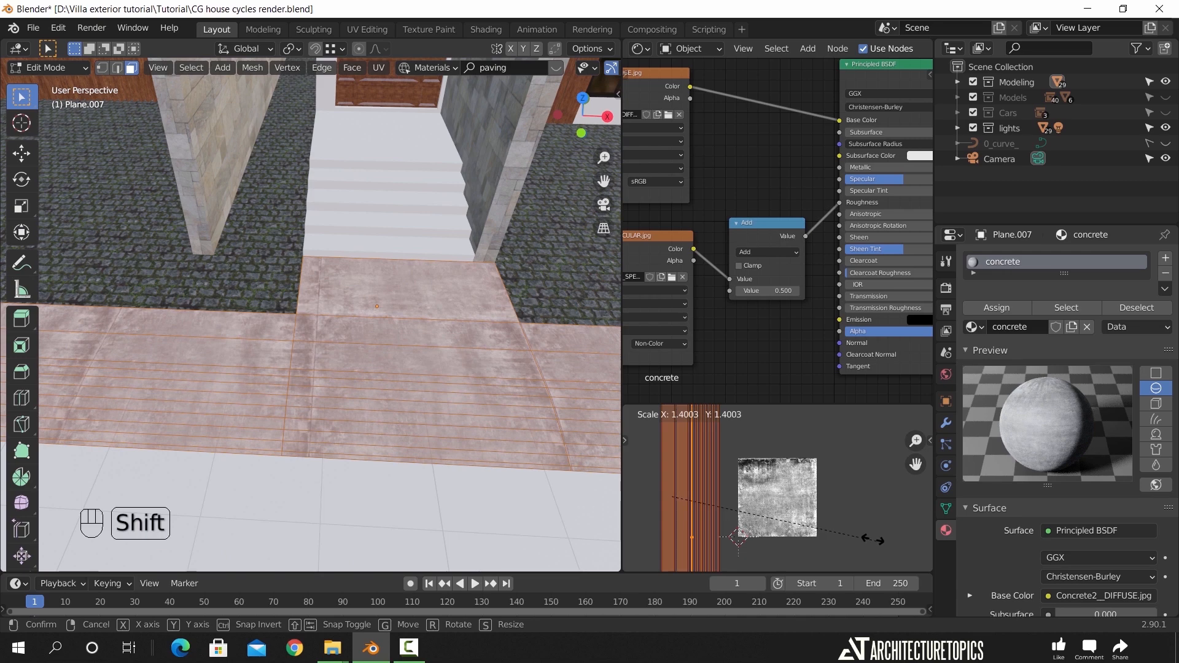
pyautogui.click(859, 531)
pyautogui.press('s')
pyautogui.press('x')
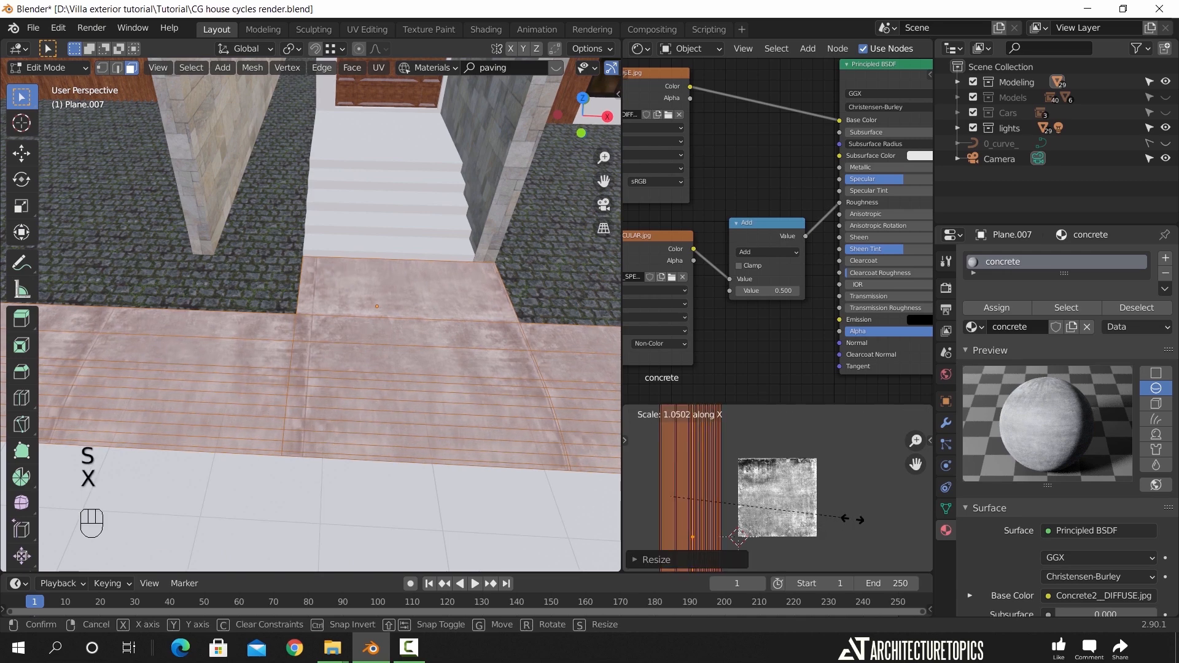
pyautogui.press('y')
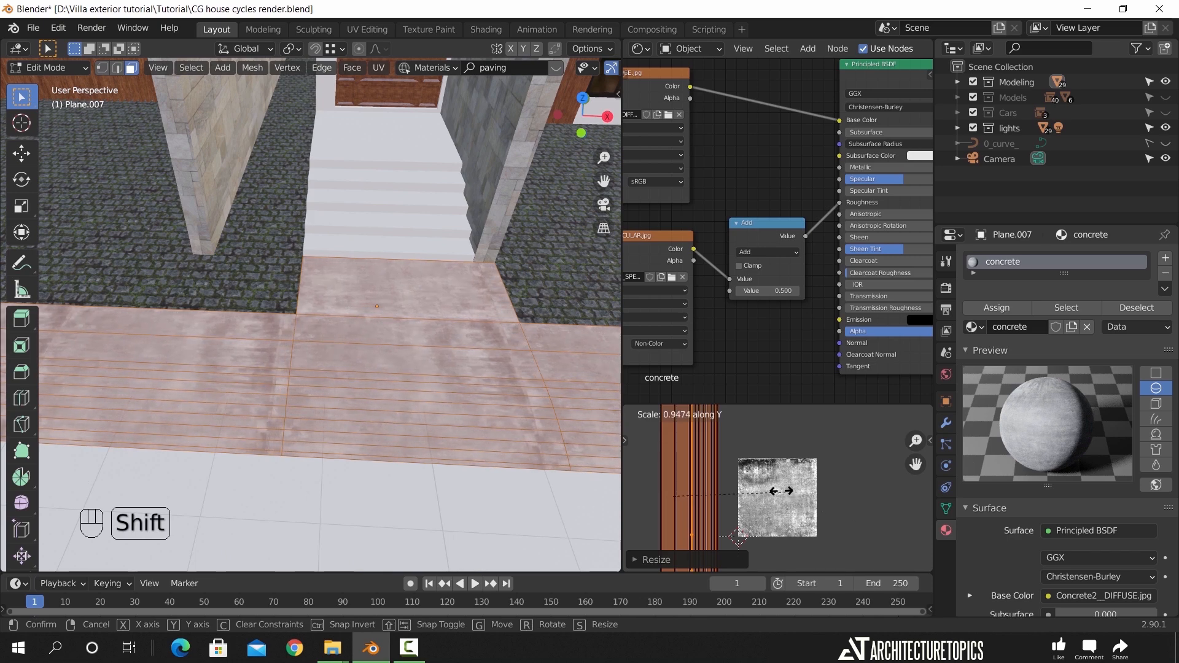
pyautogui.click(764, 495)
# Move the walkway's UVs about 0.12 along Y to align the slab joints with the entrance, and return to Object Mode
pyautogui.press('g')
pyautogui.press('x')
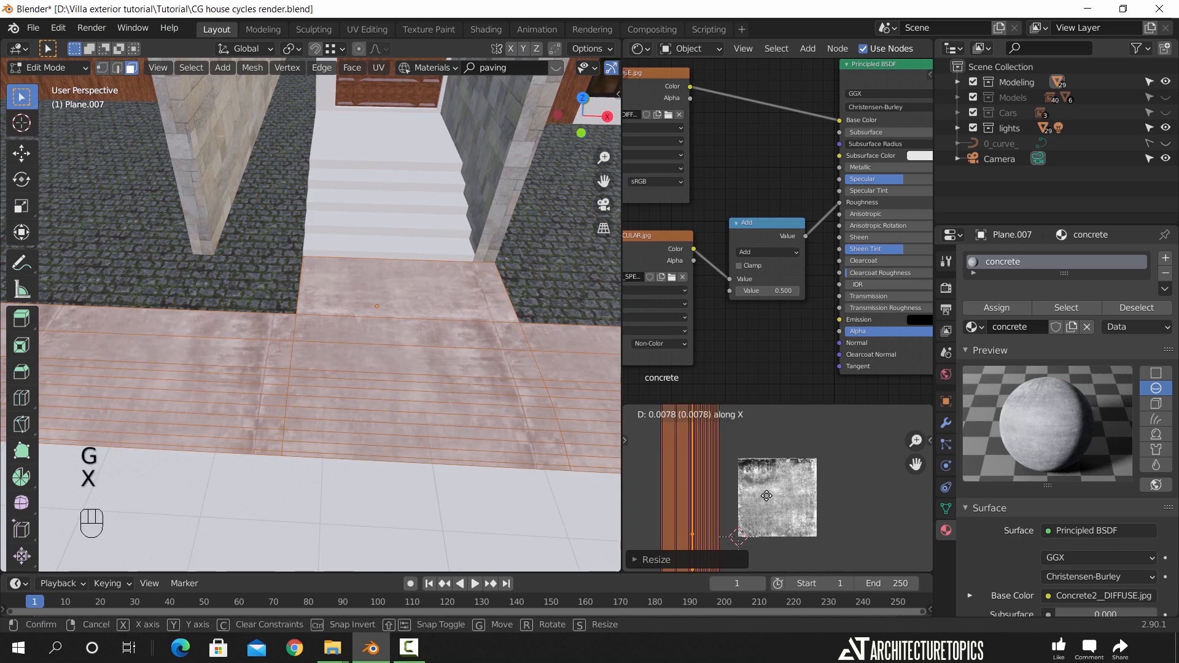
pyautogui.press('y')
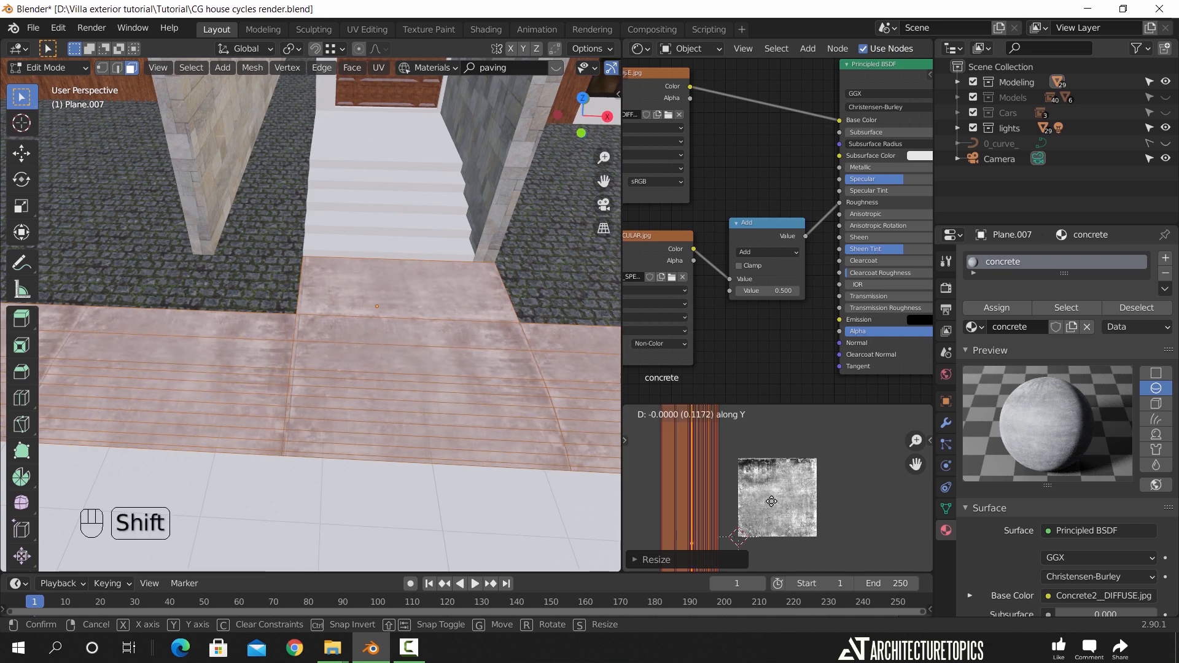
pyautogui.click(771, 502)
pyautogui.press('Tab')
pyautogui.moveTo(327, 308); pyautogui.dragTo(383, 352, button='middle')
pyautogui.scroll(3, 371, 336)
pyautogui.scroll(-3, 750, 322)
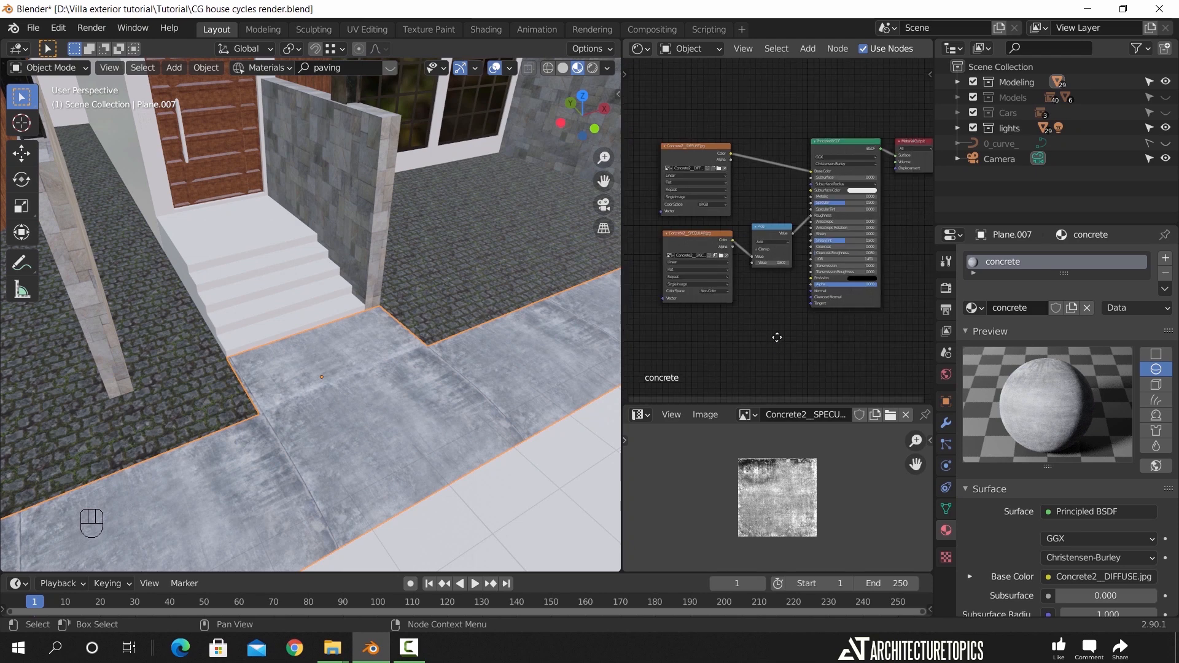
# Duplicate the specular texture node below the original, load Concrete2__DISP.jpg into the copy and set its color space to Non-Color
pyautogui.moveTo(776, 342); pyautogui.dragTo(777, 274, button='middle')
pyautogui.scroll(3, 776, 264)
pyautogui.hotkey('shift', 'd')
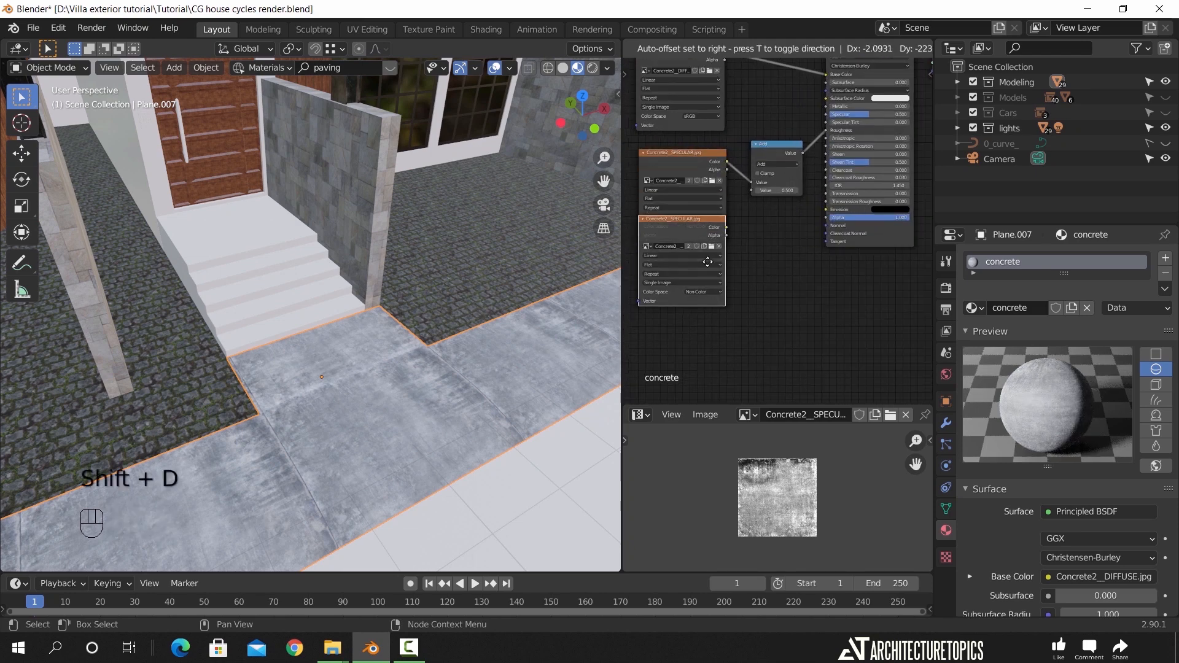
pyautogui.click(766, 351)
pyautogui.scroll(2, 766, 344)
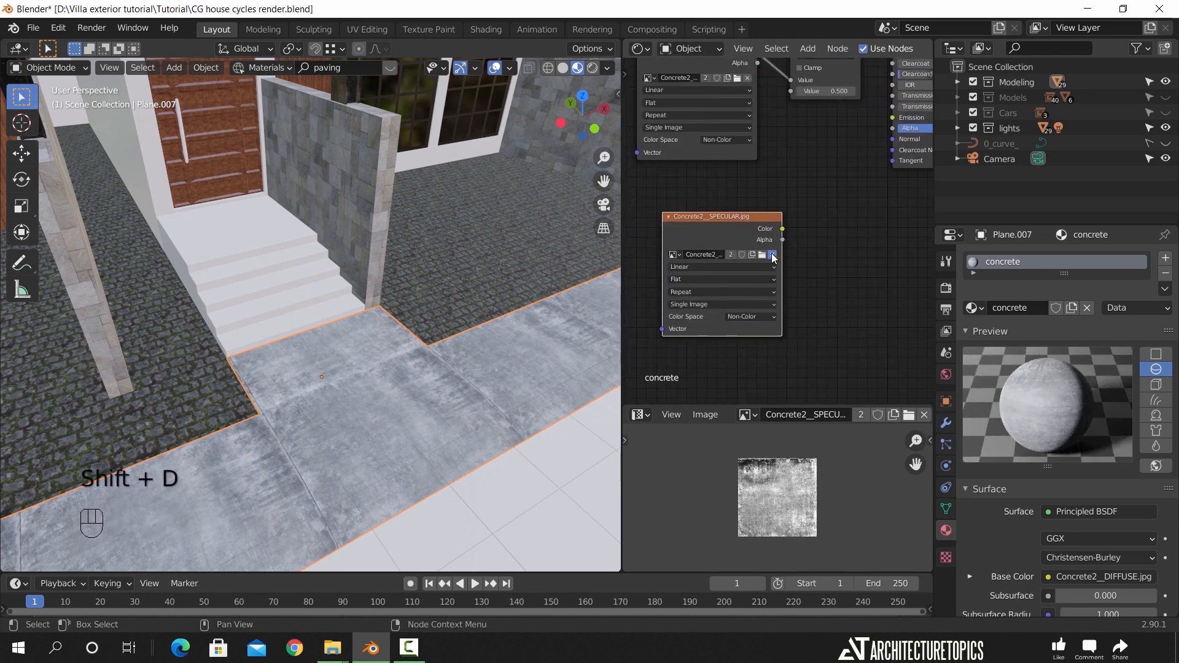
pyautogui.click(772, 254)
pyautogui.click(755, 256)
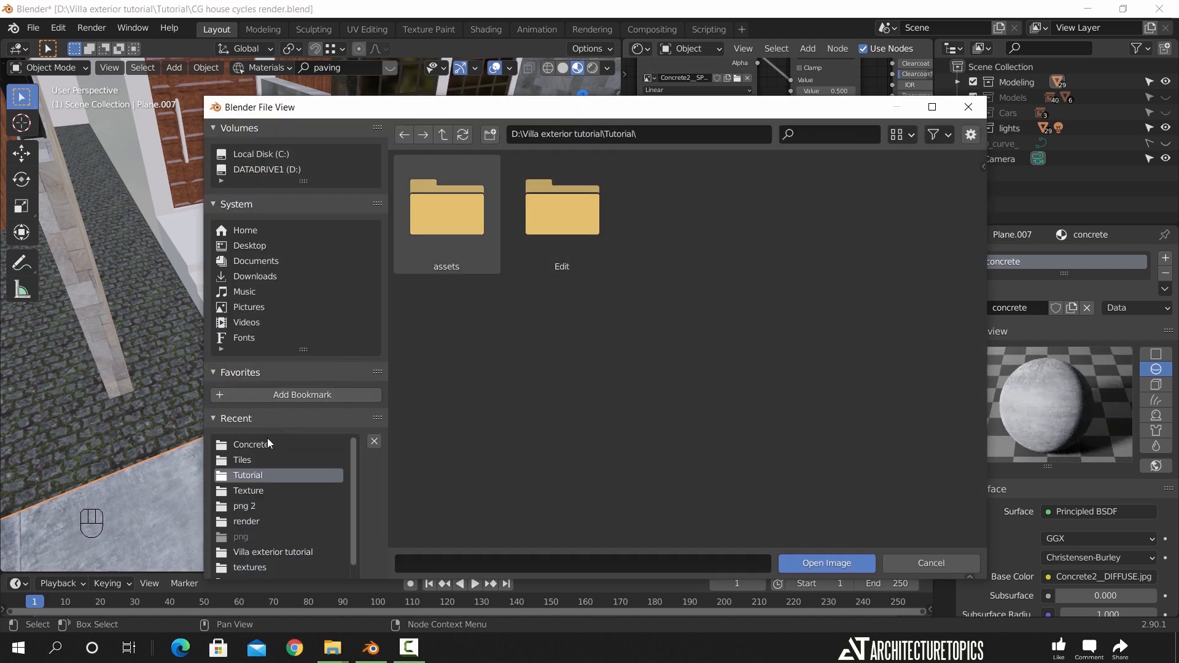
pyautogui.doubleClick(448, 211)
pyautogui.doubleClick(573, 248)
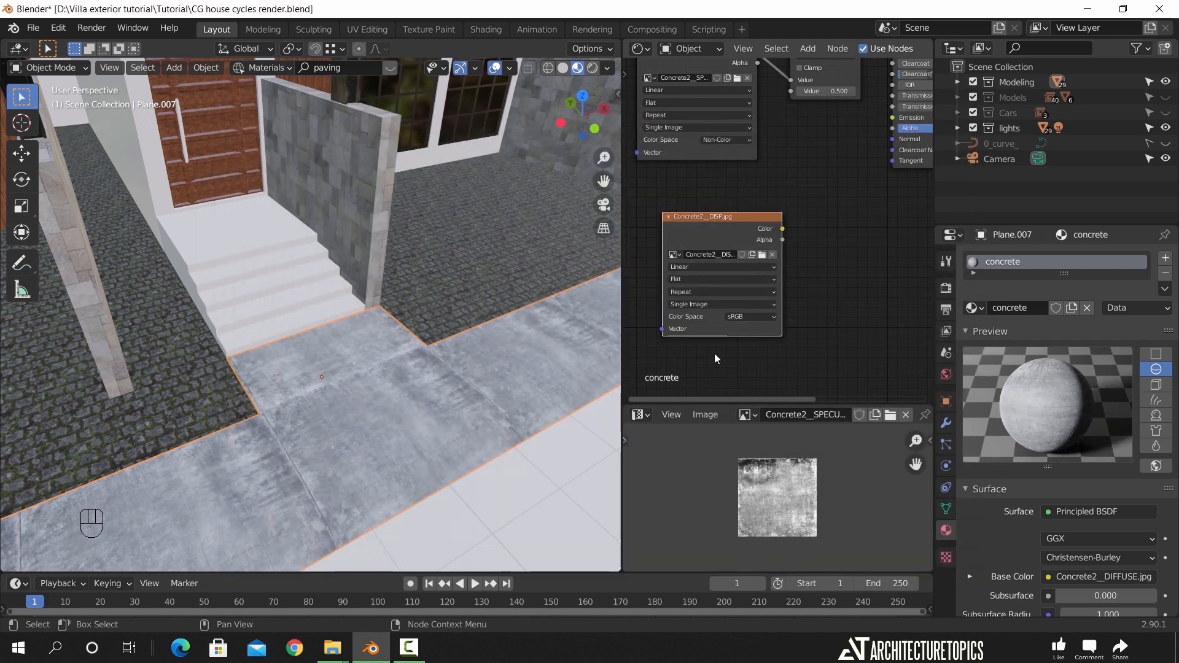
pyautogui.moveTo(749, 224); pyautogui.dragTo(684, 223)
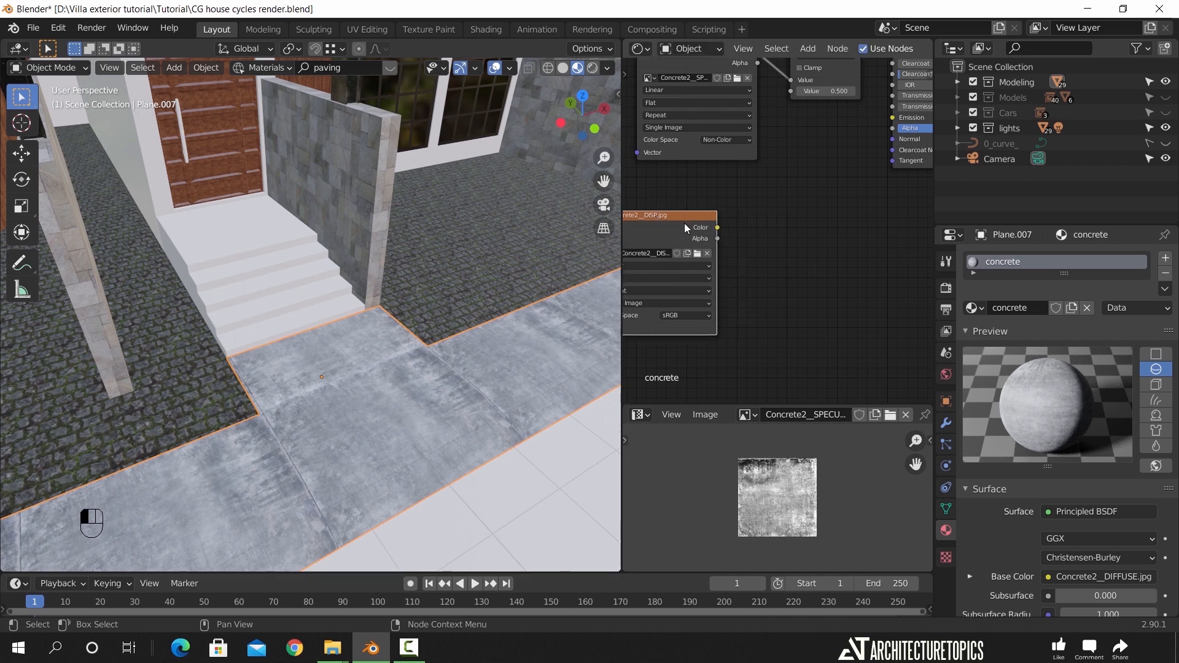
pyautogui.click(708, 359)
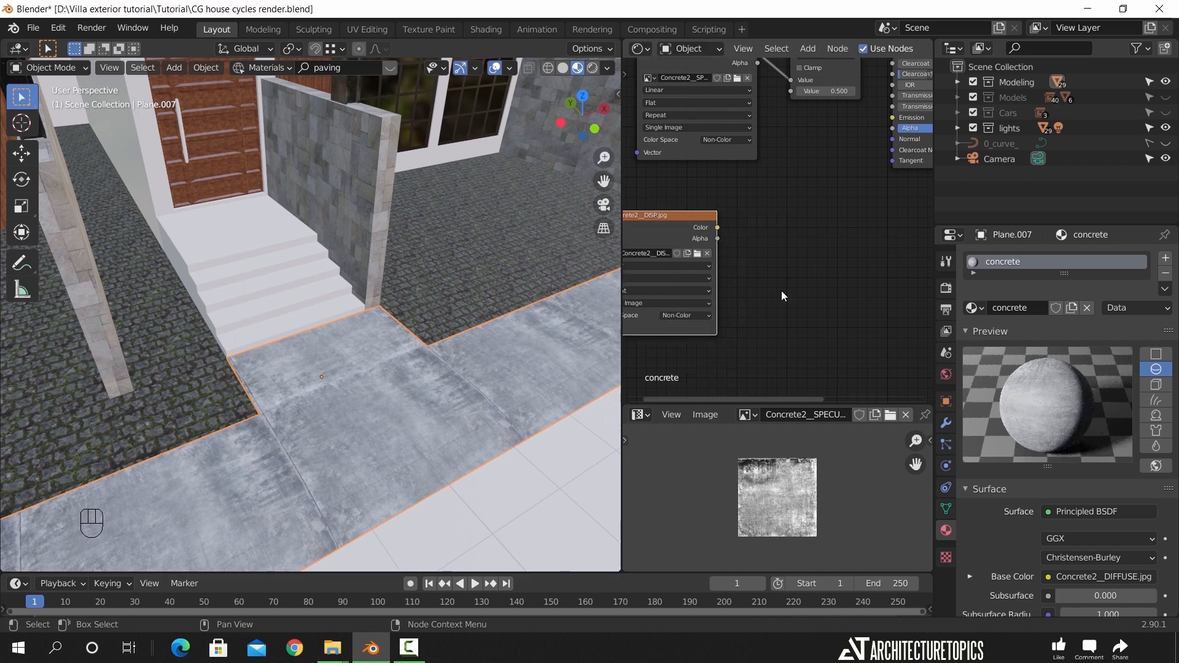
# Add a Bump node, feeding the displacement texture's Color into its Height and its Normal output into the Principled BSDF's Normal
pyautogui.hotkey('shift', 'a')
pyautogui.moveTo(800, 272)
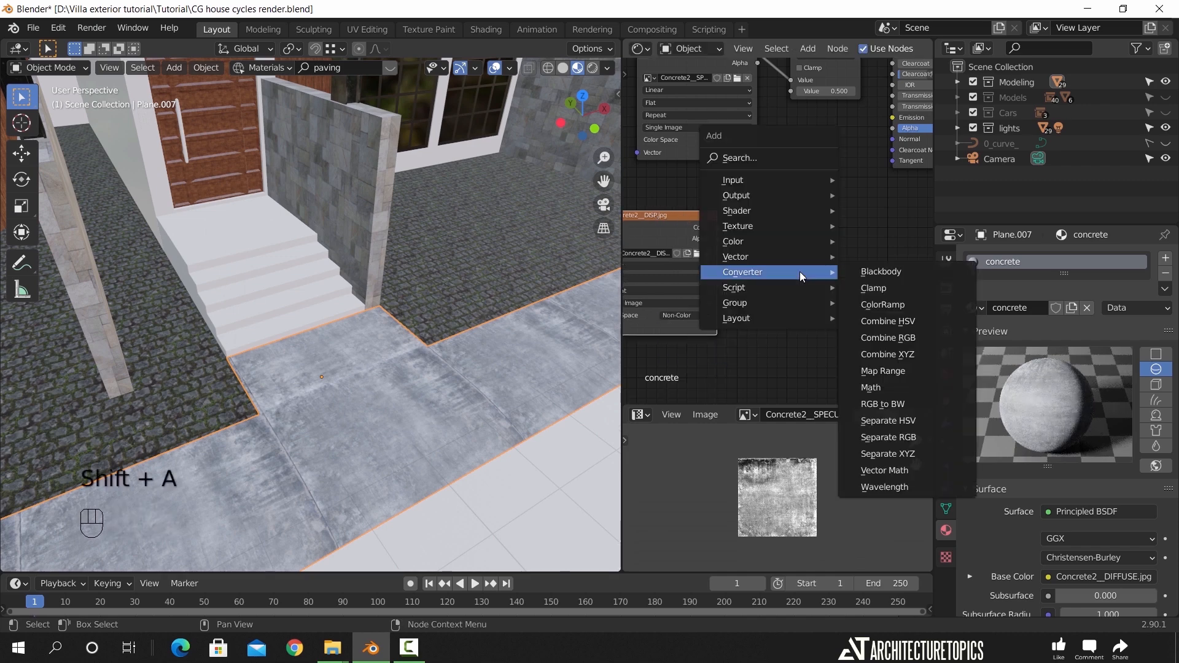
pyautogui.click(771, 157)
pyautogui.write('bum')
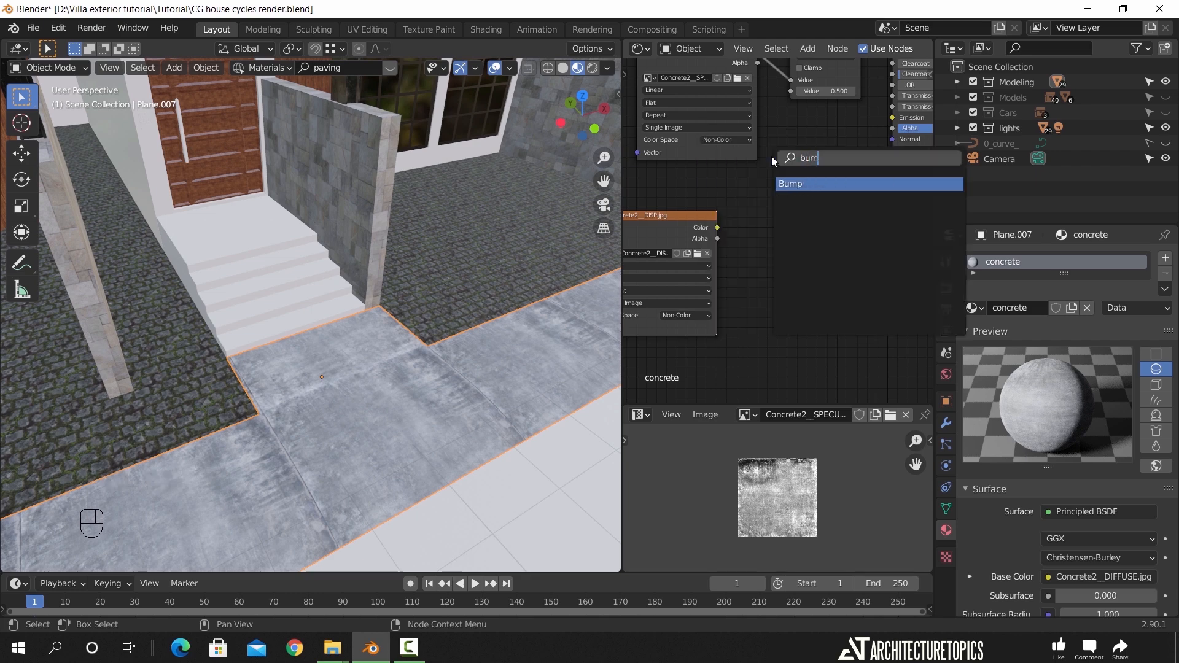
pyautogui.press('Return')
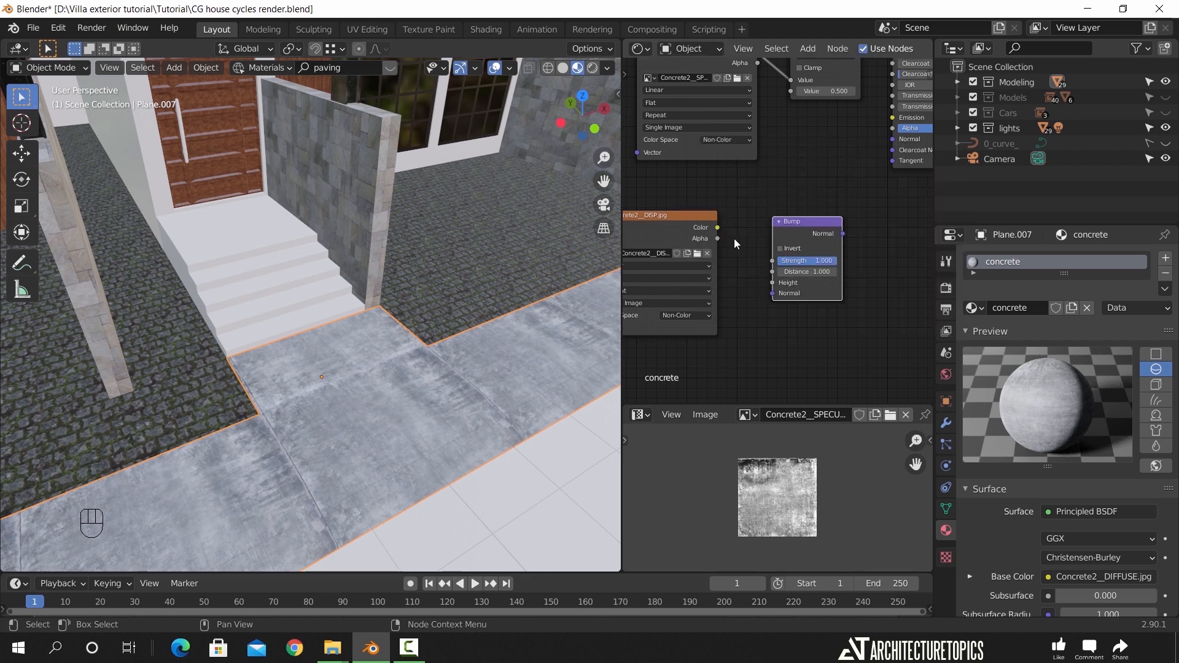
pyautogui.moveTo(762, 281); pyautogui.dragTo(771, 283)
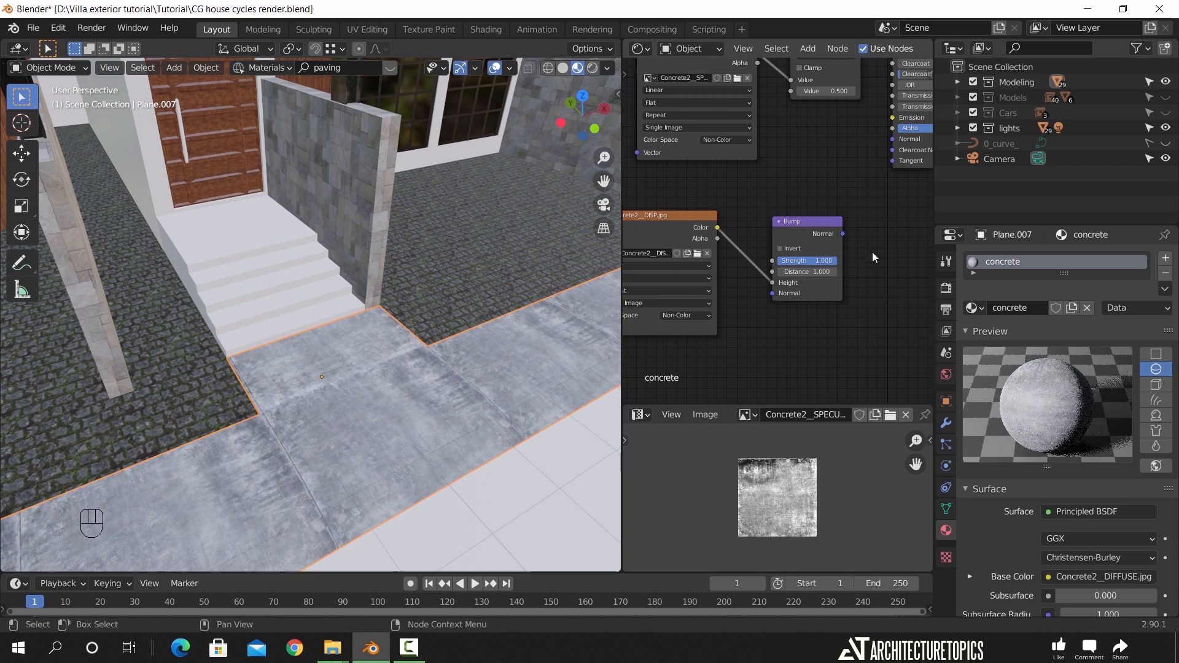
pyautogui.moveTo(846, 234); pyautogui.dragTo(892, 139)
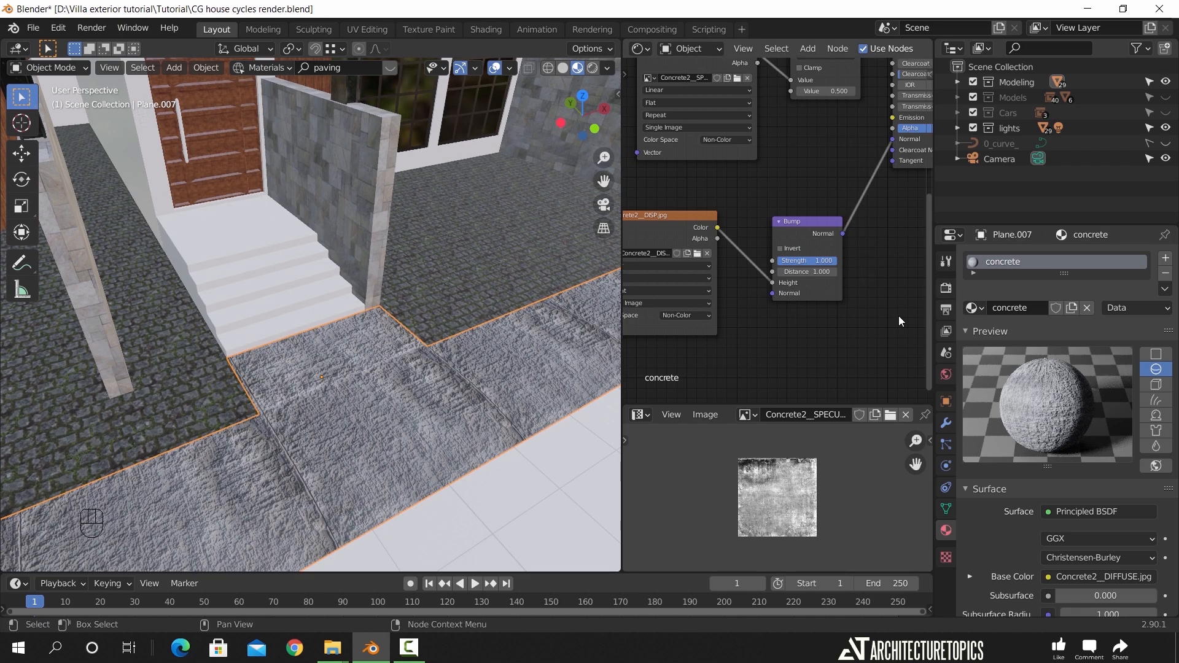
# Set the Bump node's strength to 0.2 and show the material preview on a cube
pyautogui.scroll(2, 860, 320)
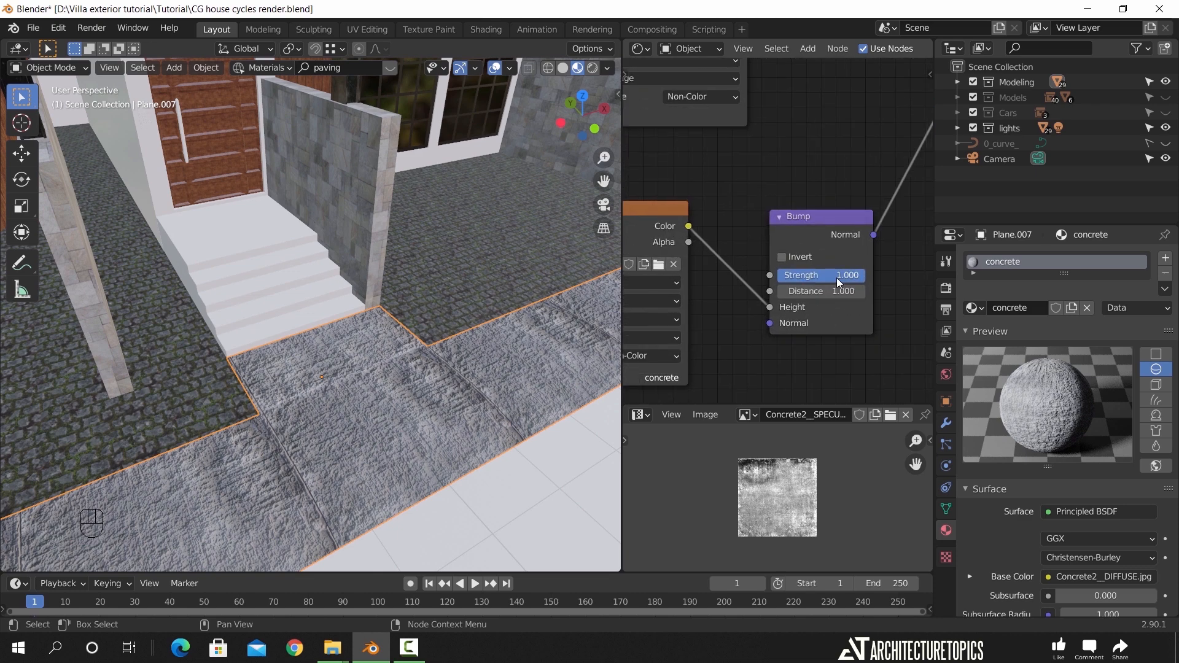
pyautogui.press('Return')
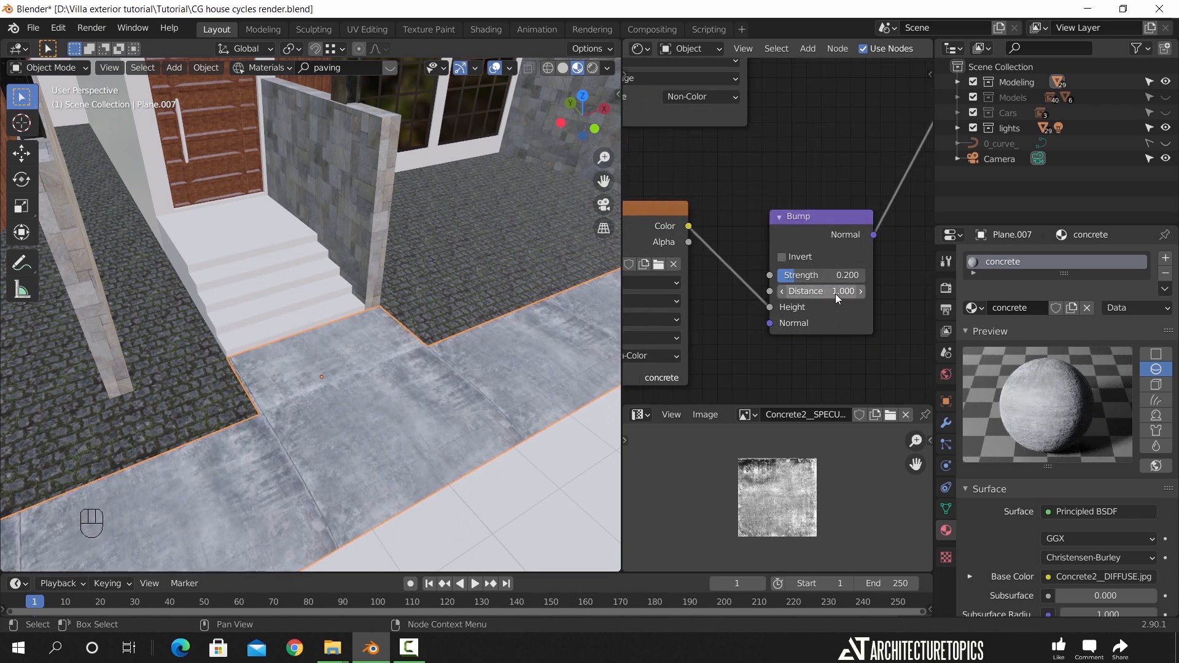
pyautogui.click(1155, 384)
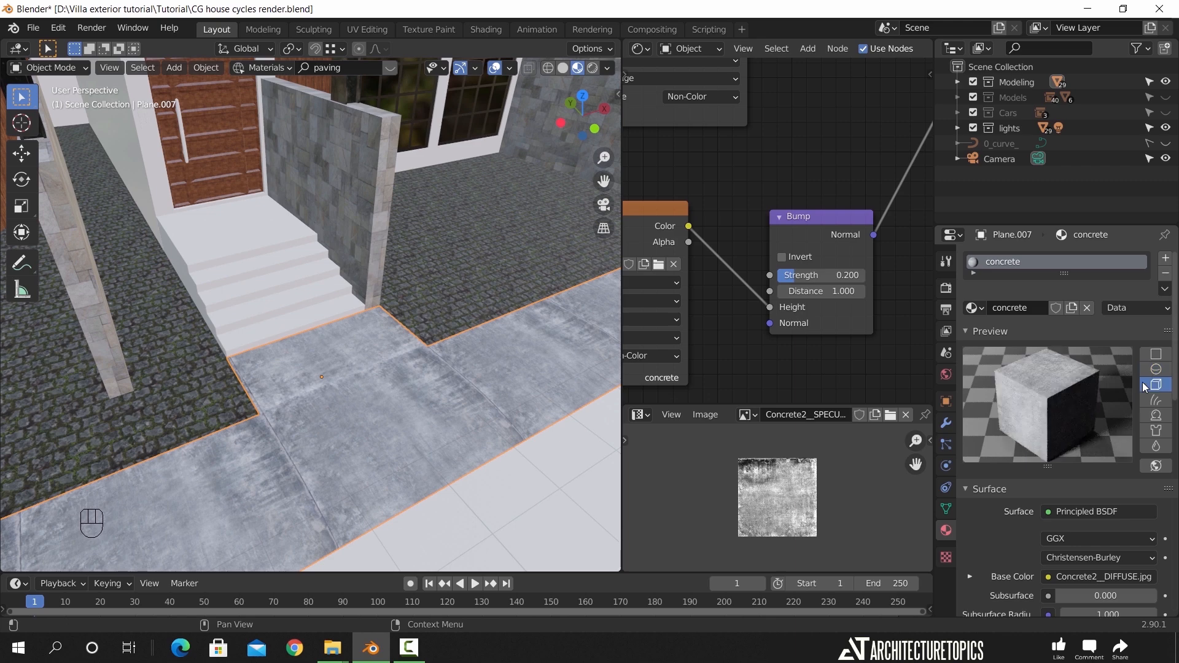
# Assign the concrete material to the entrance steps
pyautogui.moveTo(442, 387)
pyautogui.mouseDown(button='middle')
pyautogui.moveTo(272, 386)
pyautogui.moveTo(443, 382)
pyautogui.mouseUp(button='middle')
pyautogui.moveTo(976, 310); pyautogui.dragTo(274, 307)
pyautogui.keyDown('shift'); pyautogui.moveTo(318, 340); pyautogui.dragTo(368, 373, button='middle'); pyautogui.keyUp('shift')
pyautogui.scroll(4, 343, 374)
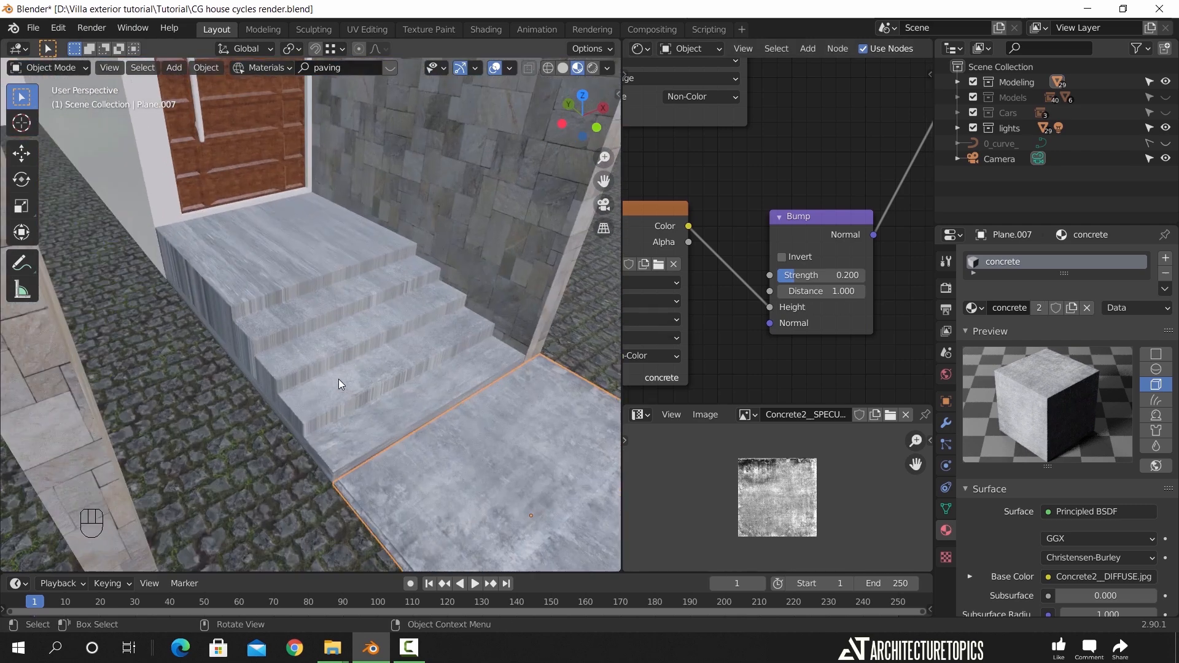
# Select the entrance steps and apply their object transform in Object Mode
pyautogui.press('Tab')
pyautogui.press('Tab')
pyautogui.click(388, 336)
pyautogui.press('Tab')
pyautogui.press('Tab')
pyautogui.hotkey('ctrl', 'a')
pyautogui.click(388, 336)
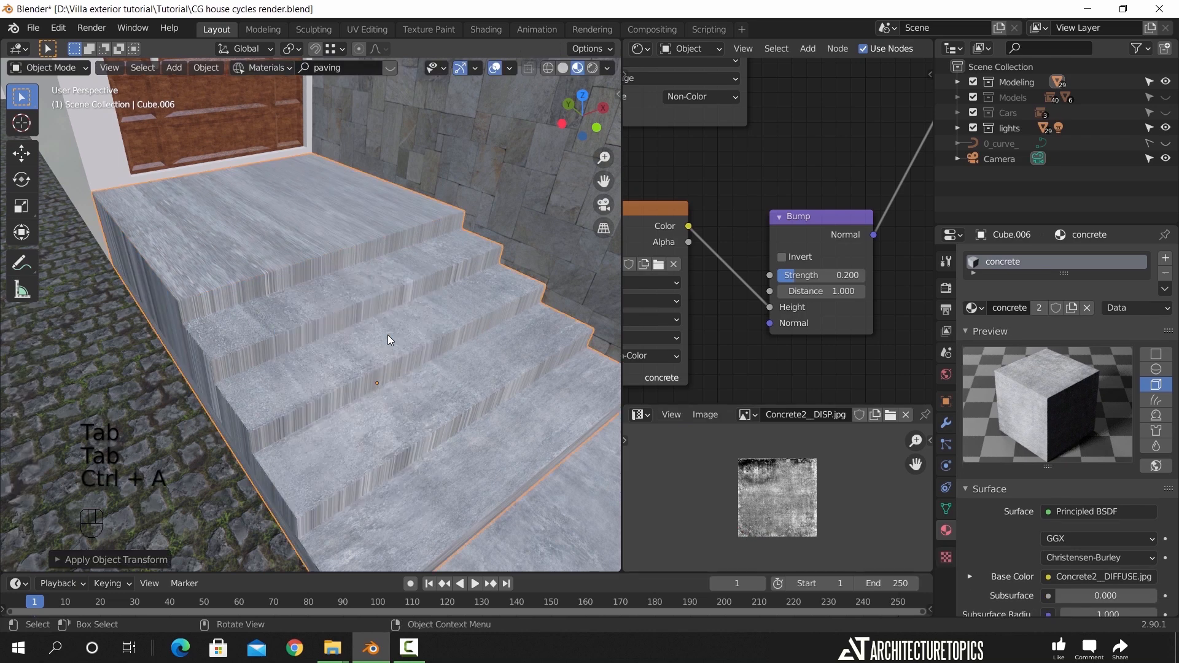
# Select the entrance steps' whole mesh in Edit Mode and map it with Cube Projection
pyautogui.press('Tab')
pyautogui.press('a')
pyautogui.press('u')
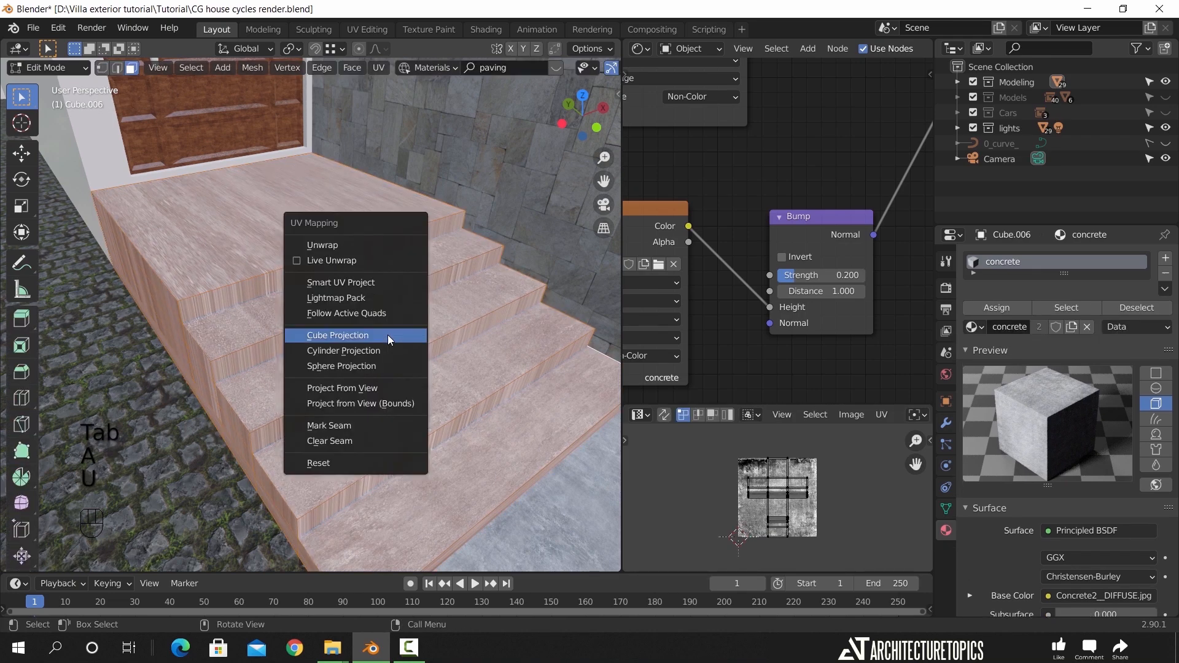
pyautogui.click(388, 335)
# Select all of the entrance steps' UVs and rotate them by -90°
pyautogui.moveTo(388, 335); pyautogui.dragTo(467, 338, button='middle')
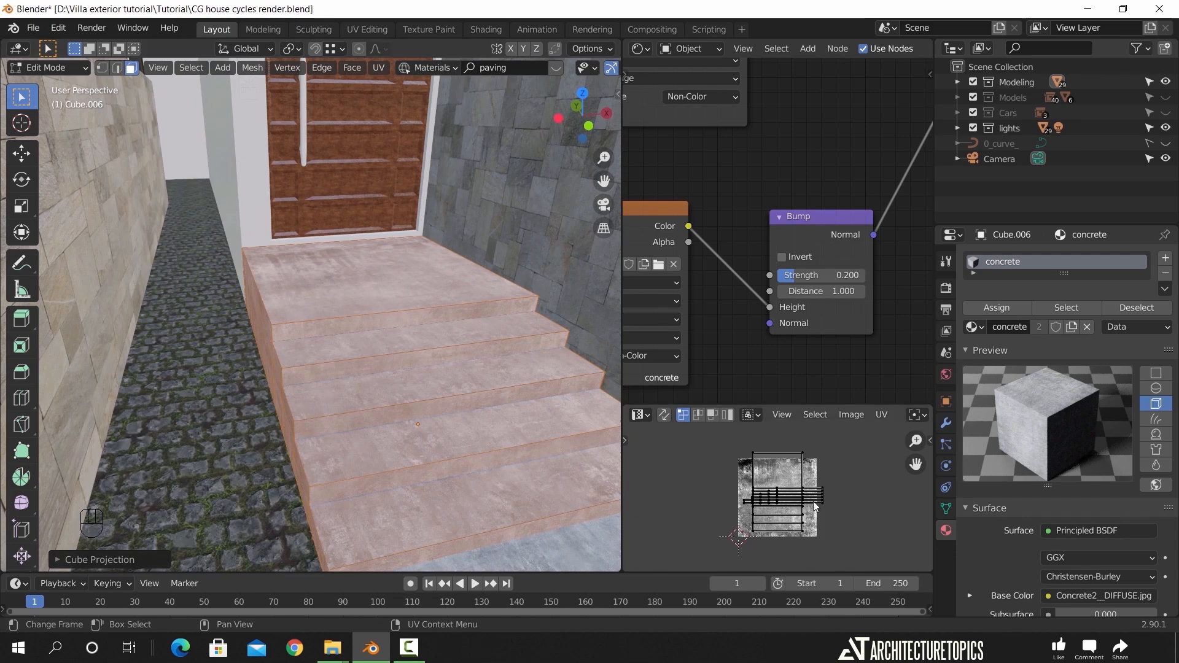
pyautogui.press('a')
pyautogui.press('r')
pyautogui.press('z')
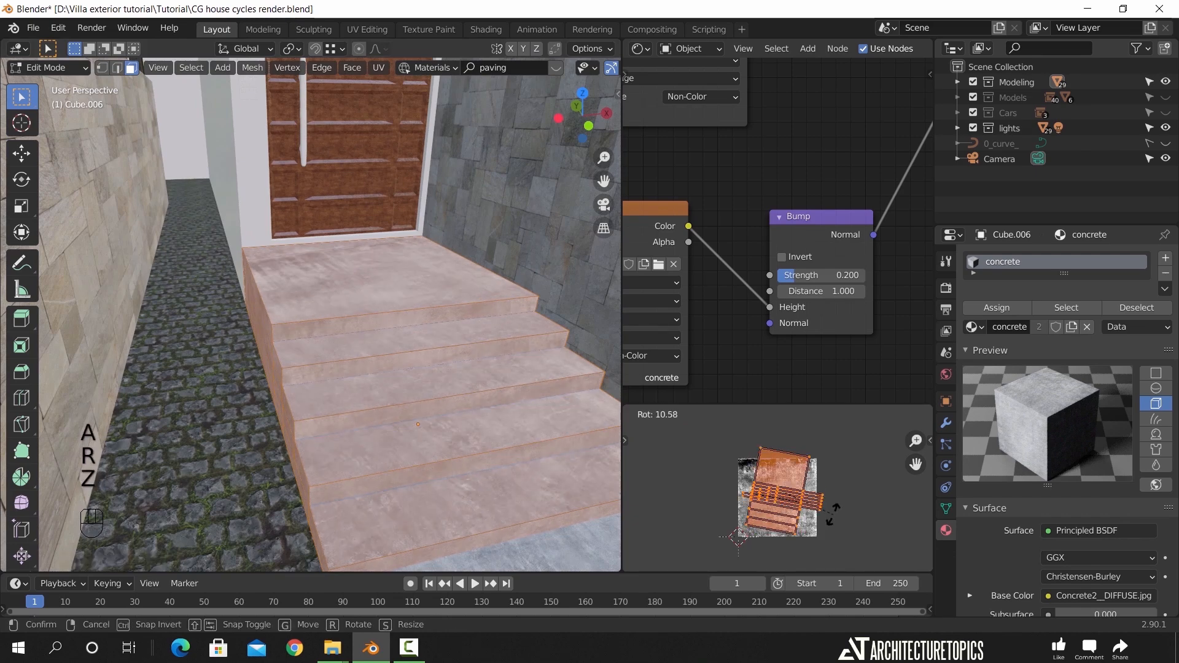
pyautogui.press('KP_9')
pyautogui.press('KP_0')
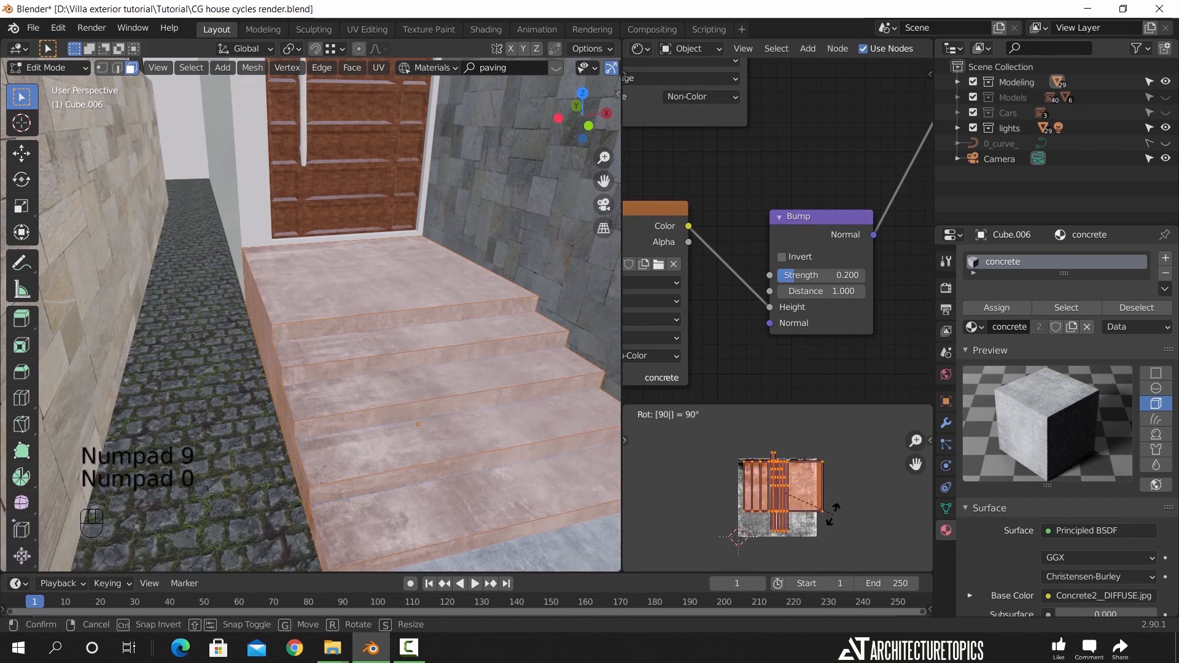
pyautogui.press('KP_Subtract')
pyautogui.click(833, 515)
pyautogui.moveTo(363, 361); pyautogui.dragTo(229, 242, button='middle')
pyautogui.press('Tab')
pyautogui.keyDown('shift'); pyautogui.moveTo(342, 250); pyautogui.dragTo(432, 413, button='middle'); pyautogui.keyUp('shift')
pyautogui.press('Tab')
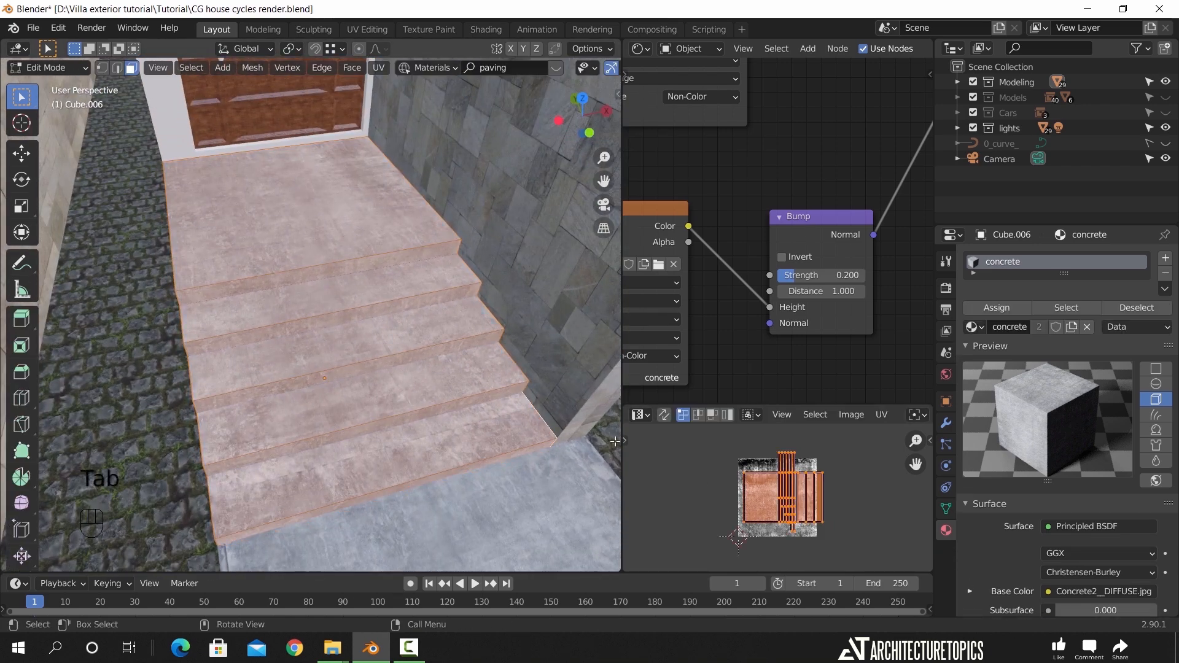
pyautogui.press('g')
pyautogui.press('y')
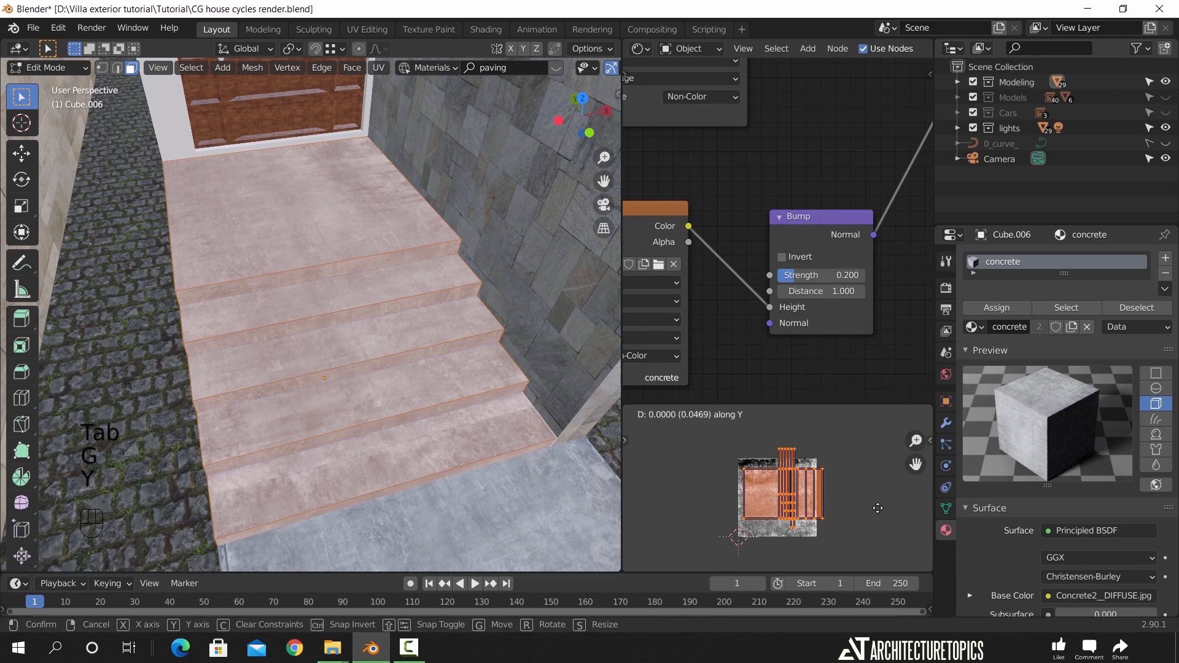
pyautogui.rightClick(829, 502)
# Move the entrance steps' UVs about 0.2 along Y so the slab joint sits at the stair's edge
pyautogui.press('g')
pyautogui.press('y')
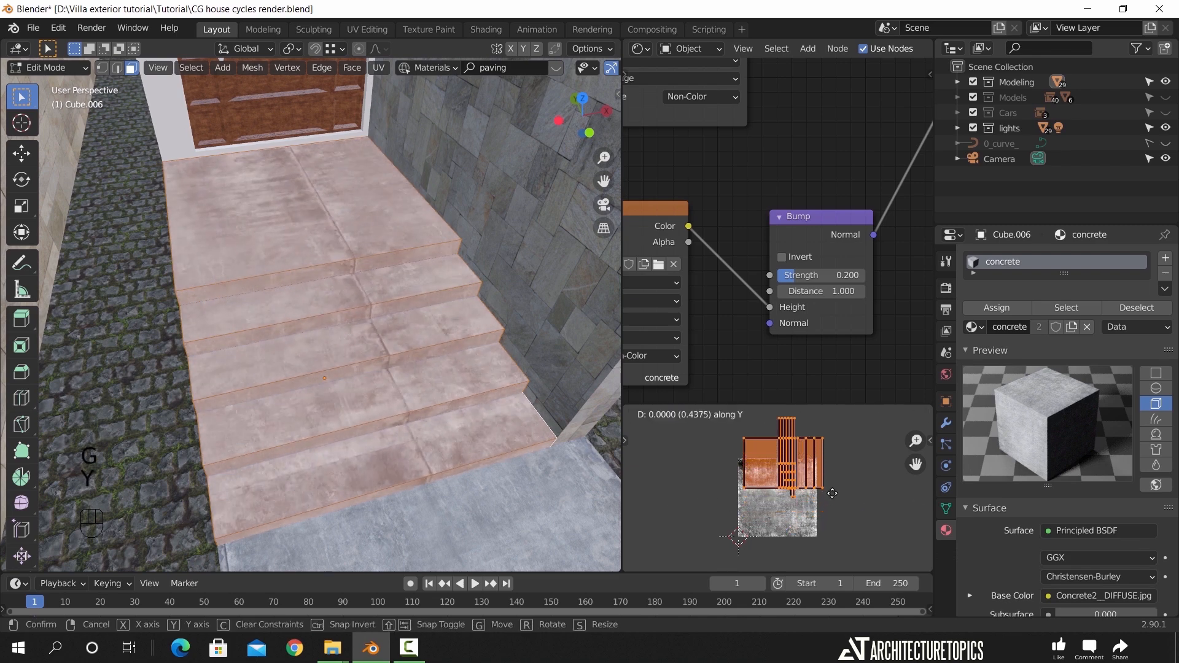
pyautogui.press('shift')
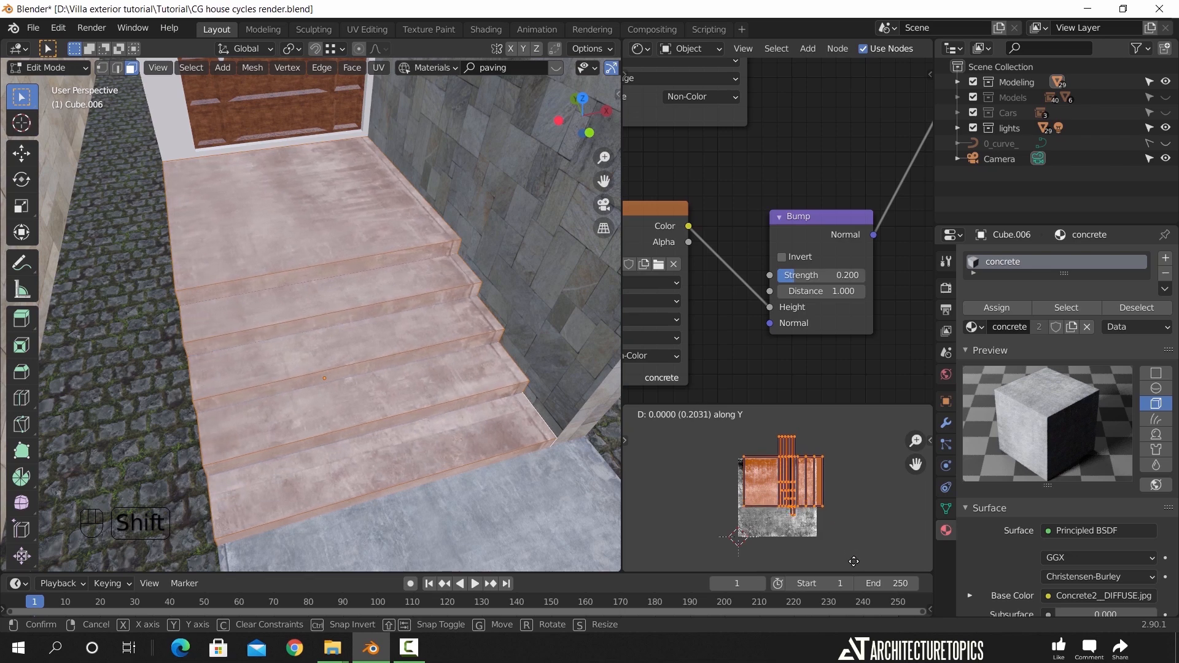
pyautogui.click(856, 413)
# Shift the entrance steps' UVs along X to adjust the concrete pattern on the treads
pyautogui.press('Tab')
pyautogui.moveTo(373, 289); pyautogui.dragTo(566, 338, button='middle')
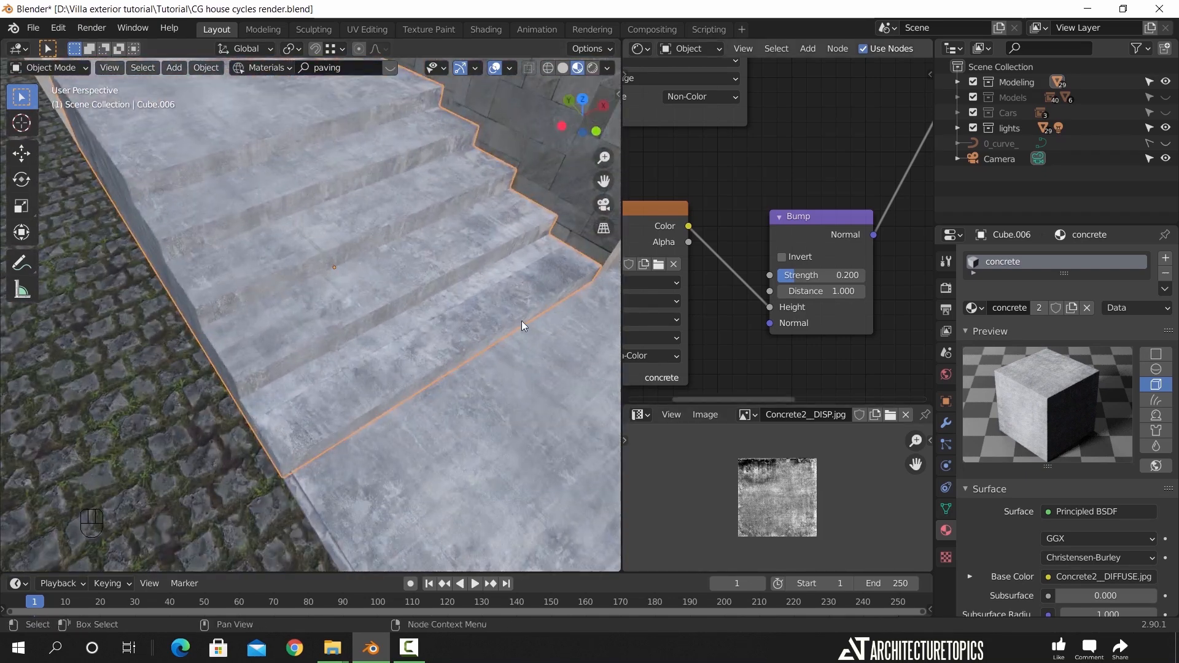
pyautogui.press('Tab')
pyautogui.press('g')
pyautogui.press('x')
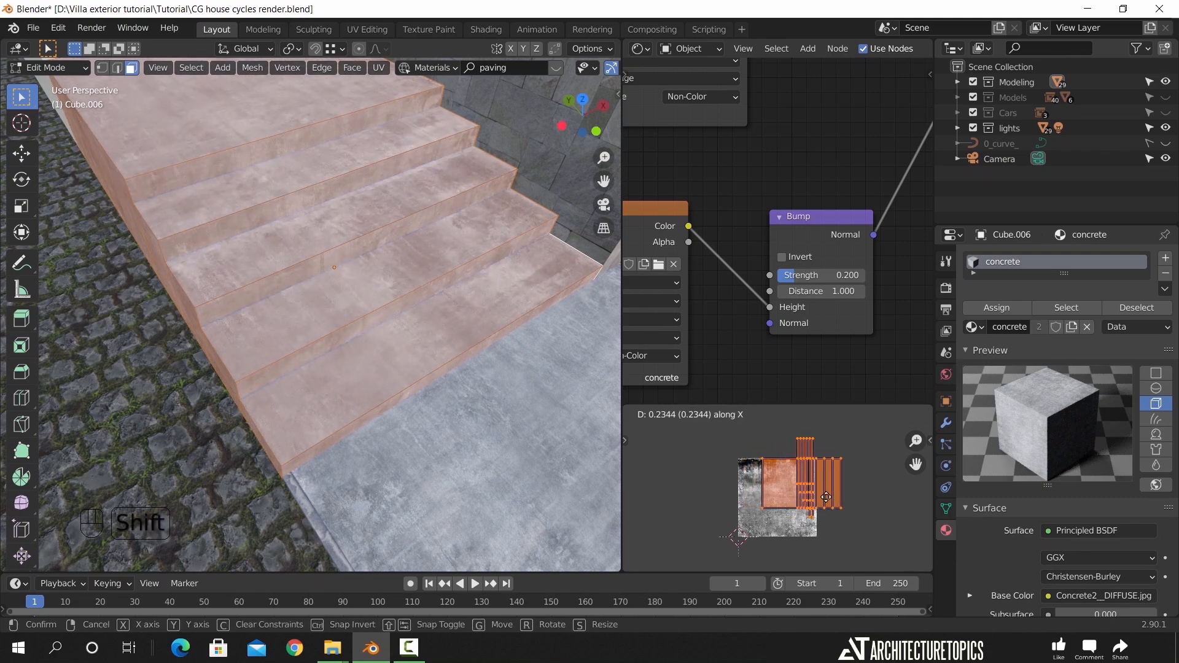
# Shift the concrete stairs' UVs about 0.23 along X and leave mesh editing
pyautogui.click(829, 496)
pyautogui.press('Tab')
pyautogui.scroll(-3, 371, 300)
# Add a Bevel modifier to the tiled wall left of the stairs, with a 0.01 m amount and 2 segments
pyautogui.moveTo(371, 300); pyautogui.dragTo(574, 345, button='middle')
pyautogui.scroll(-3, 435, 290)
pyautogui.scroll(3, 249, 276)
pyautogui.keyDown('shift'); pyautogui.moveTo(249, 275); pyautogui.dragTo(311, 269, button='middle'); pyautogui.keyUp('shift')
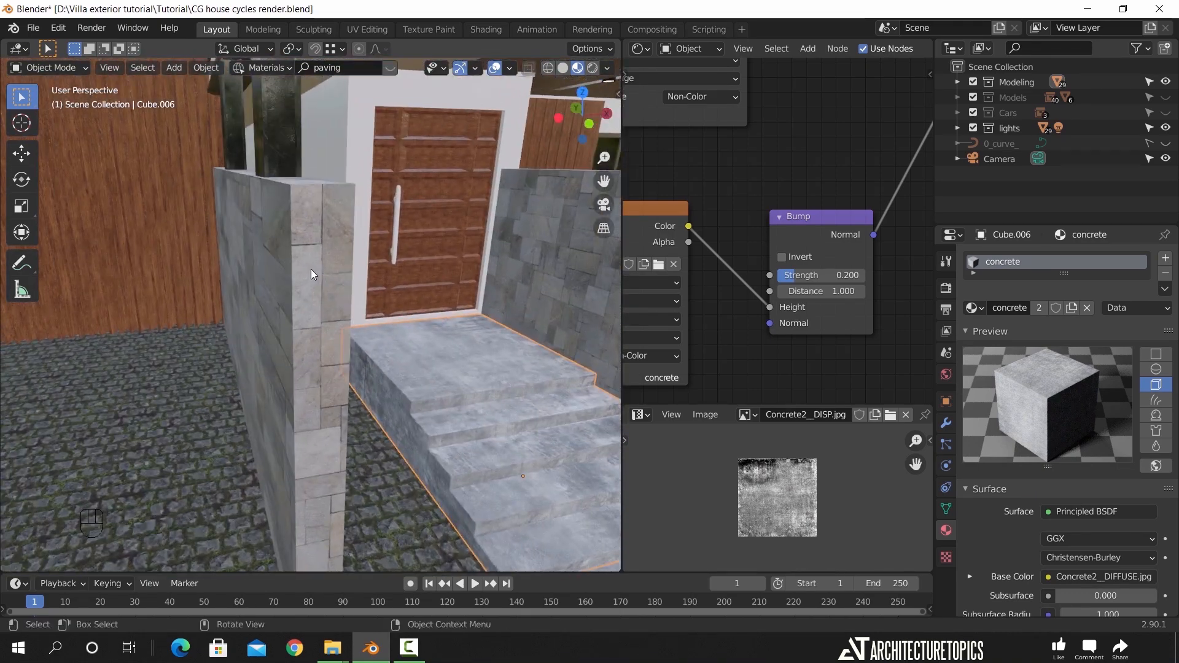
pyautogui.click(311, 269)
pyautogui.scroll(-3, 315, 251)
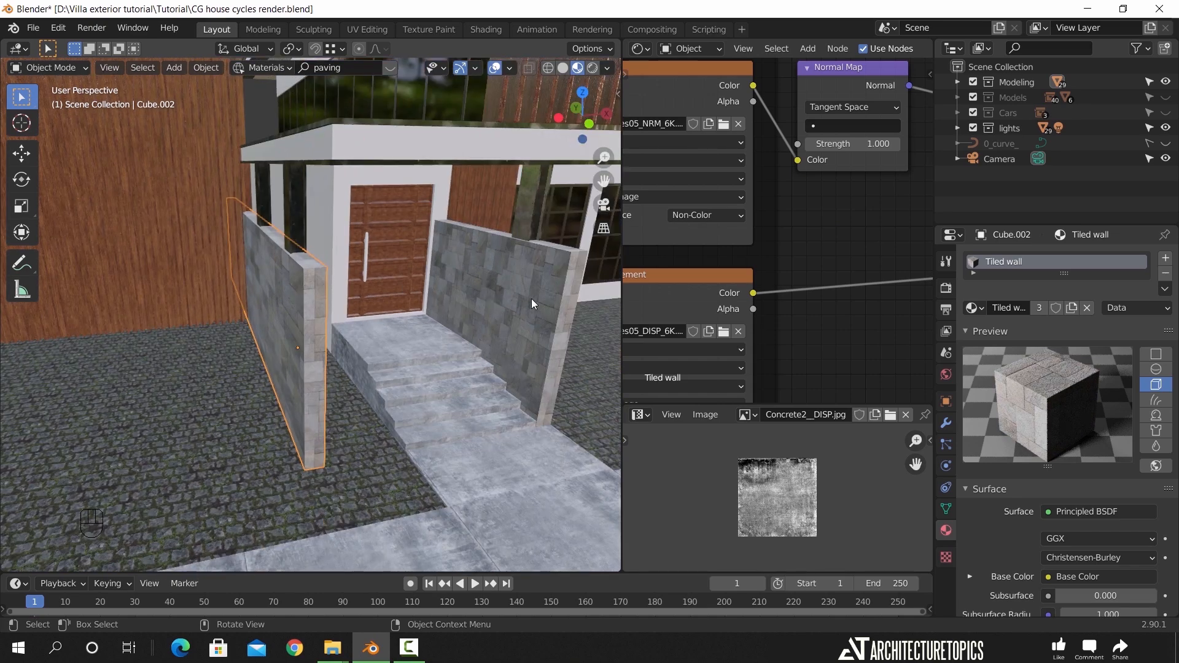
pyautogui.moveTo(532, 302); pyautogui.dragTo(471, 296, button='middle')
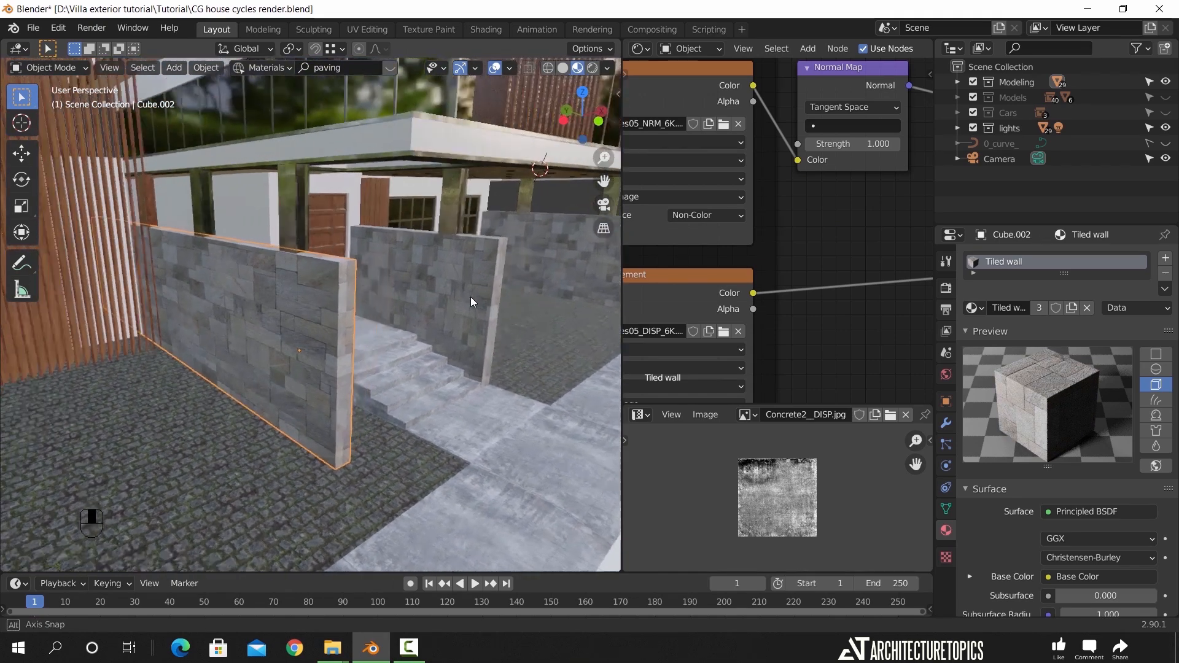
pyautogui.scroll(3, 471, 297)
pyautogui.click(946, 424)
pyautogui.click(1027, 258)
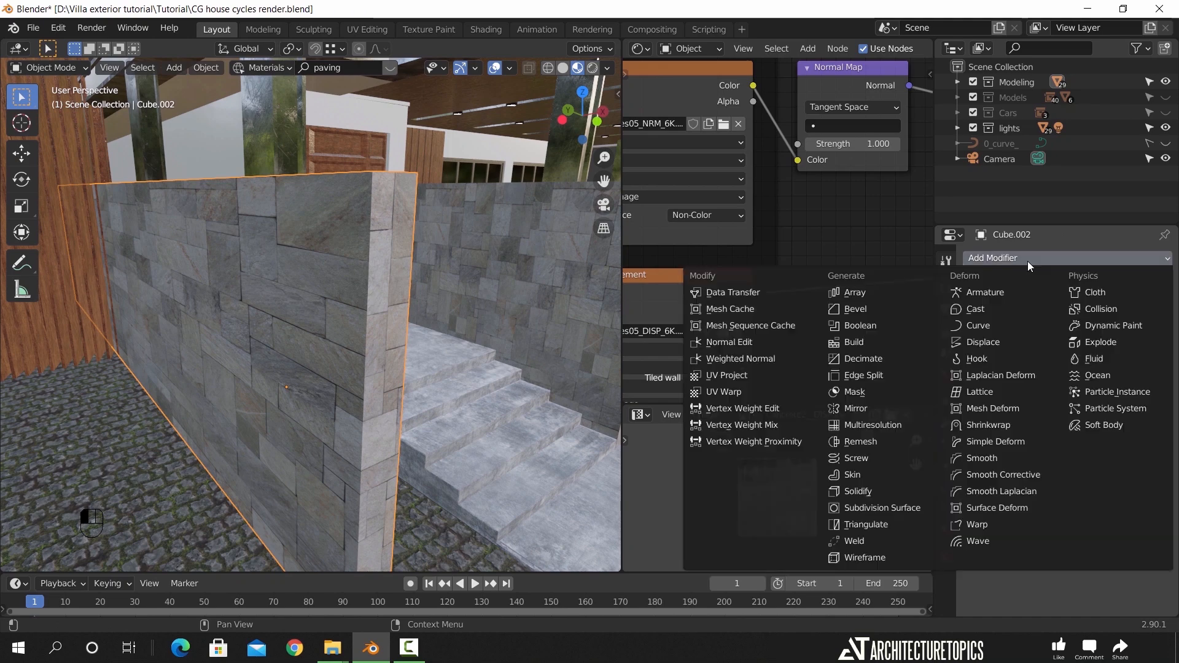
pyautogui.click(894, 307)
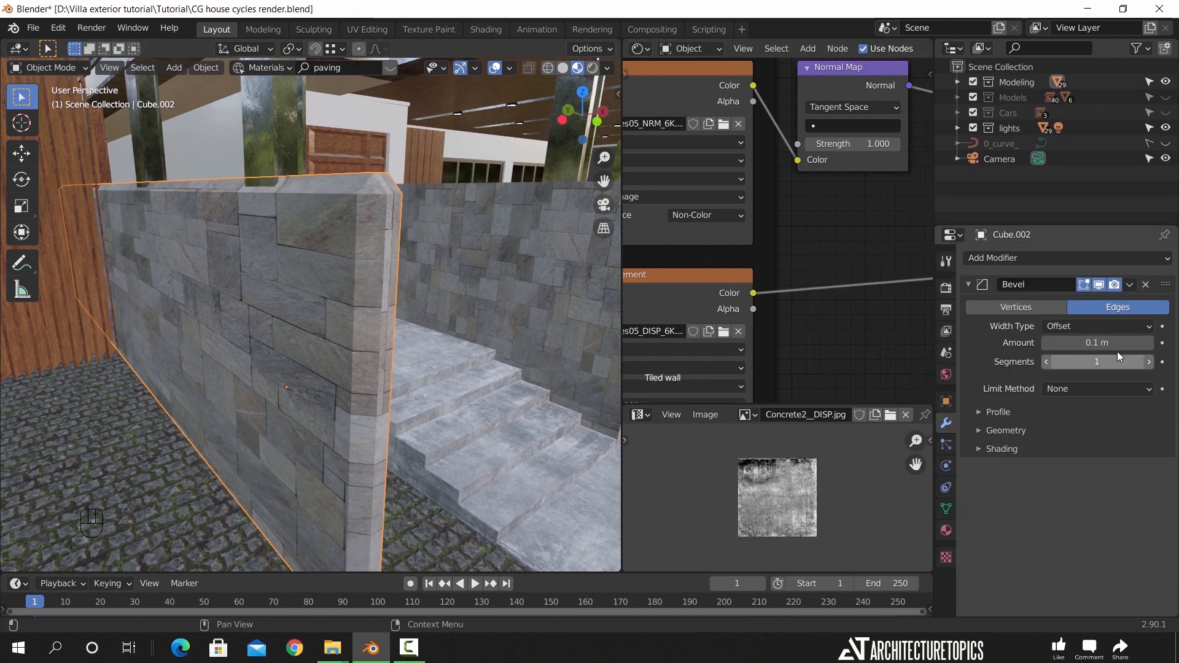
pyautogui.write('0.01')
pyautogui.press('Return')
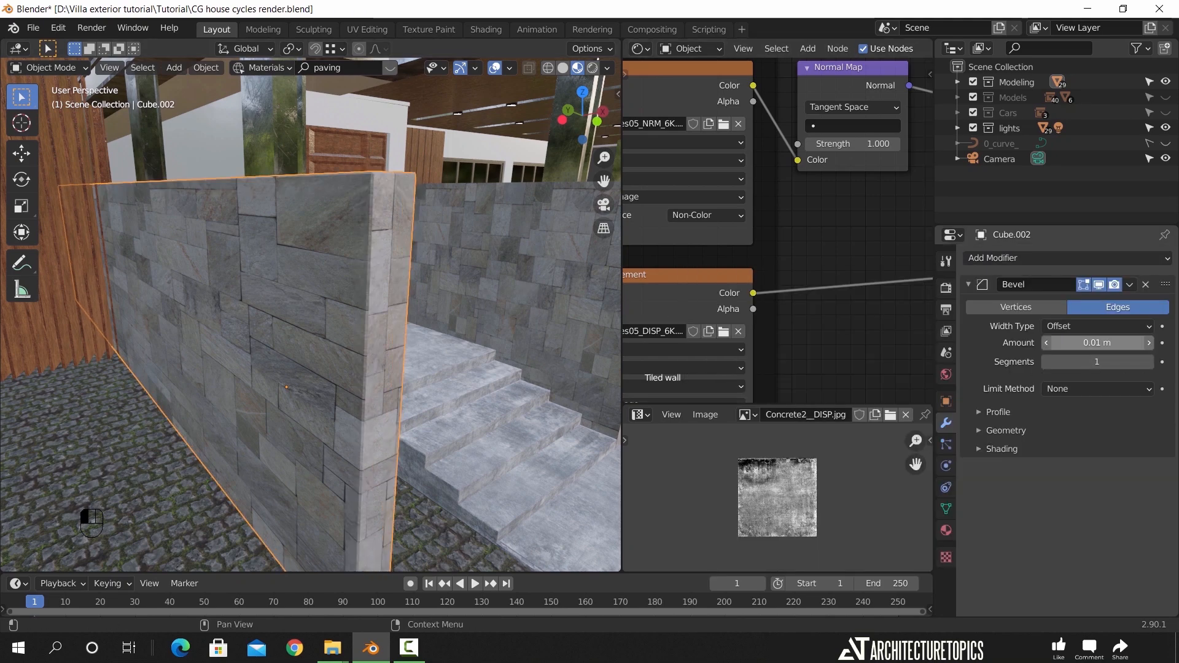
# Copy the bevelled wall's modifiers to the other two tiled walls by linking modifiers
pyautogui.moveTo(469, 264); pyautogui.dragTo(551, 252, button='middle')
pyautogui.click(513, 231)
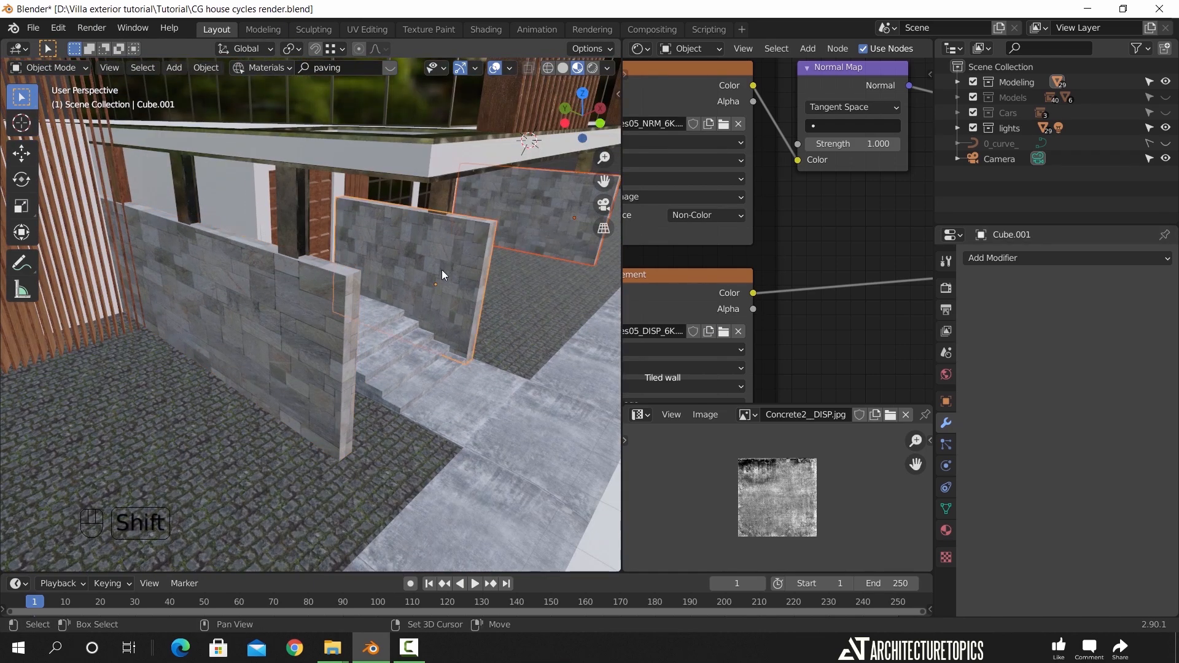
pyautogui.keyDown('shift'); pyautogui.click(342, 290); pyautogui.keyUp('shift')
pyautogui.hotkey('ctrl', 'l')
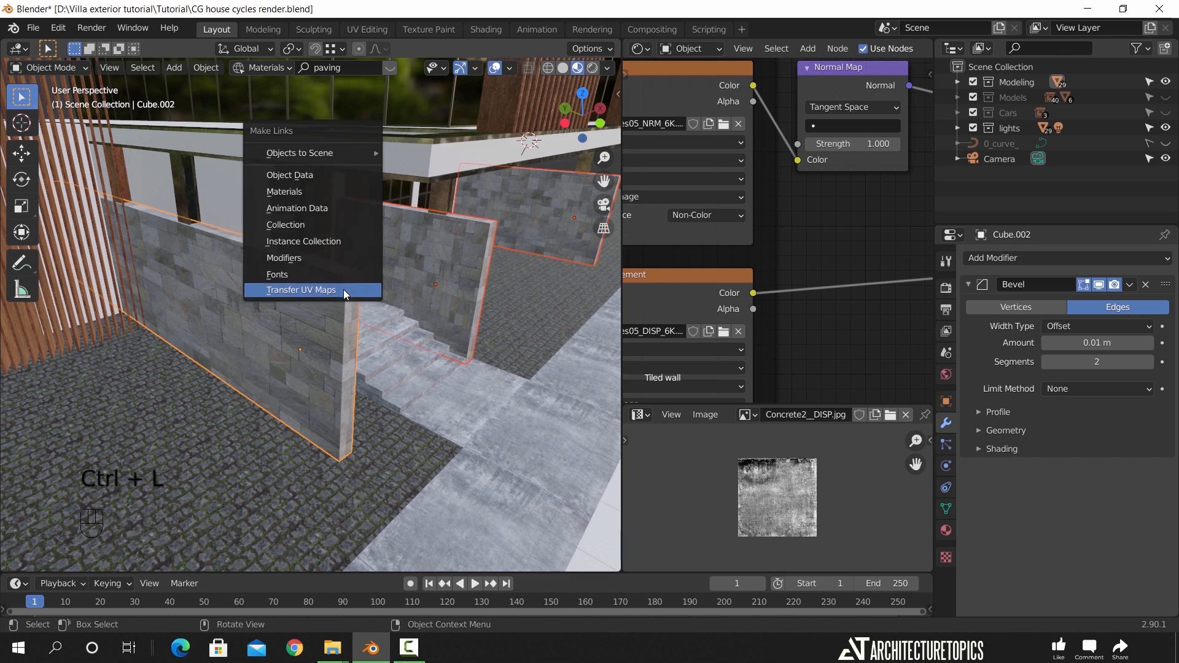
pyautogui.click(325, 261)
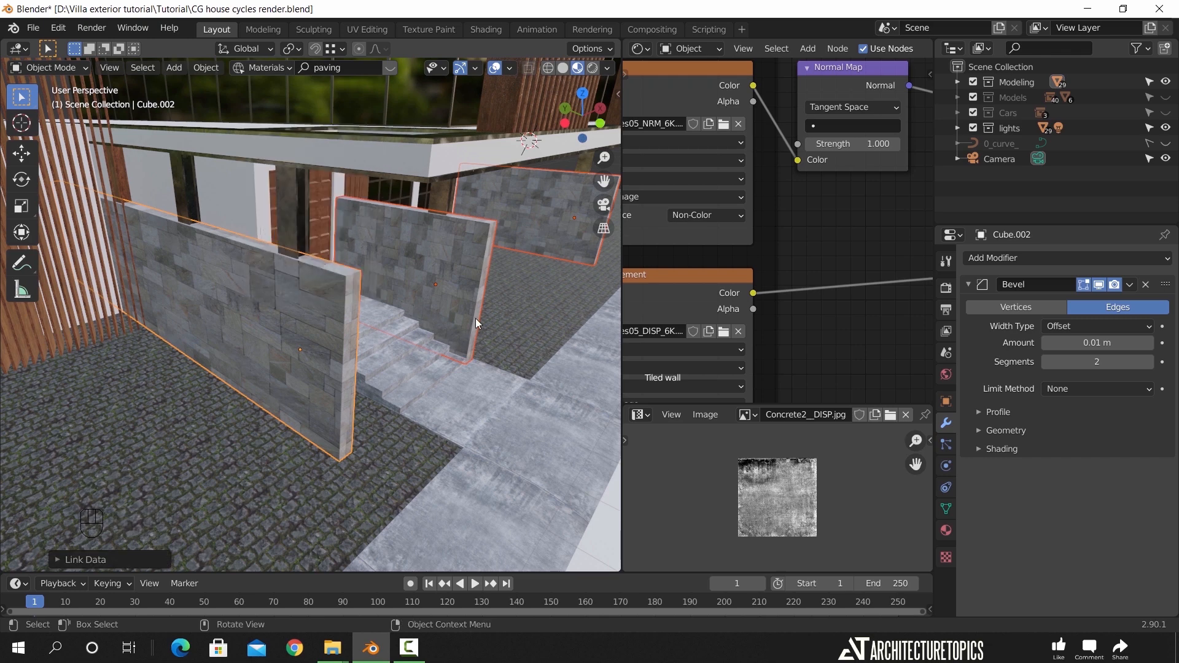
pyautogui.click(466, 259)
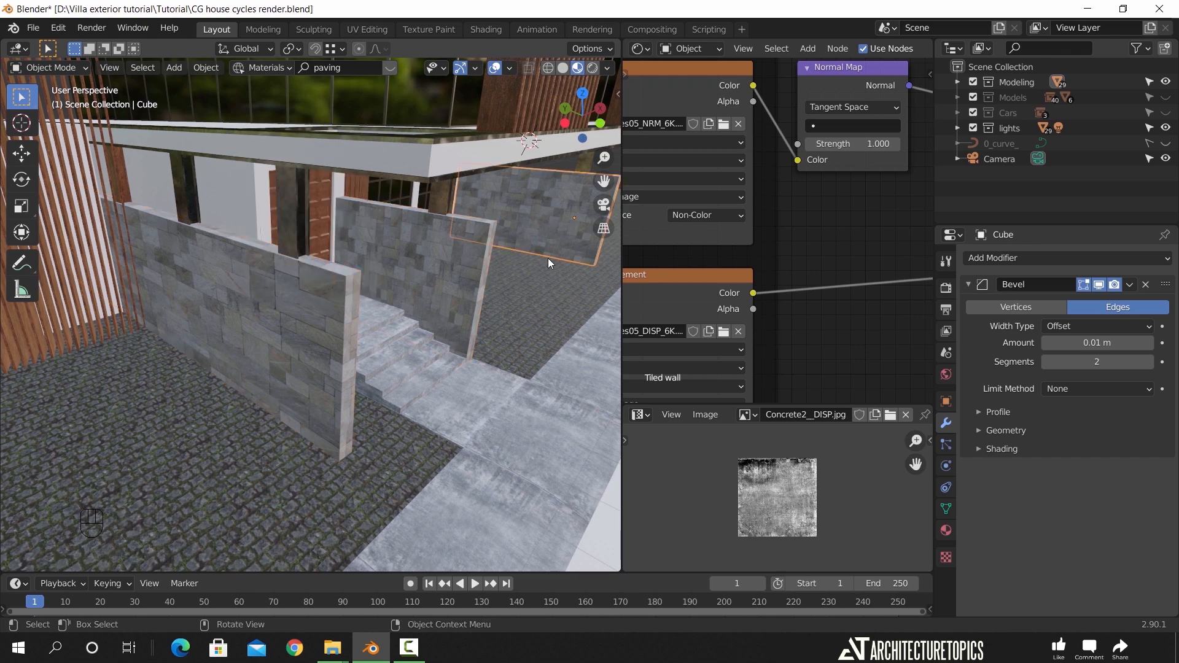
# Select the white road plane in front of the house and search the BlenderKit materials for "street"
pyautogui.scroll(-4, 511, 338)
pyautogui.moveTo(430, 350); pyautogui.dragTo(328, 311, button='middle')
pyautogui.scroll(-4, 328, 311)
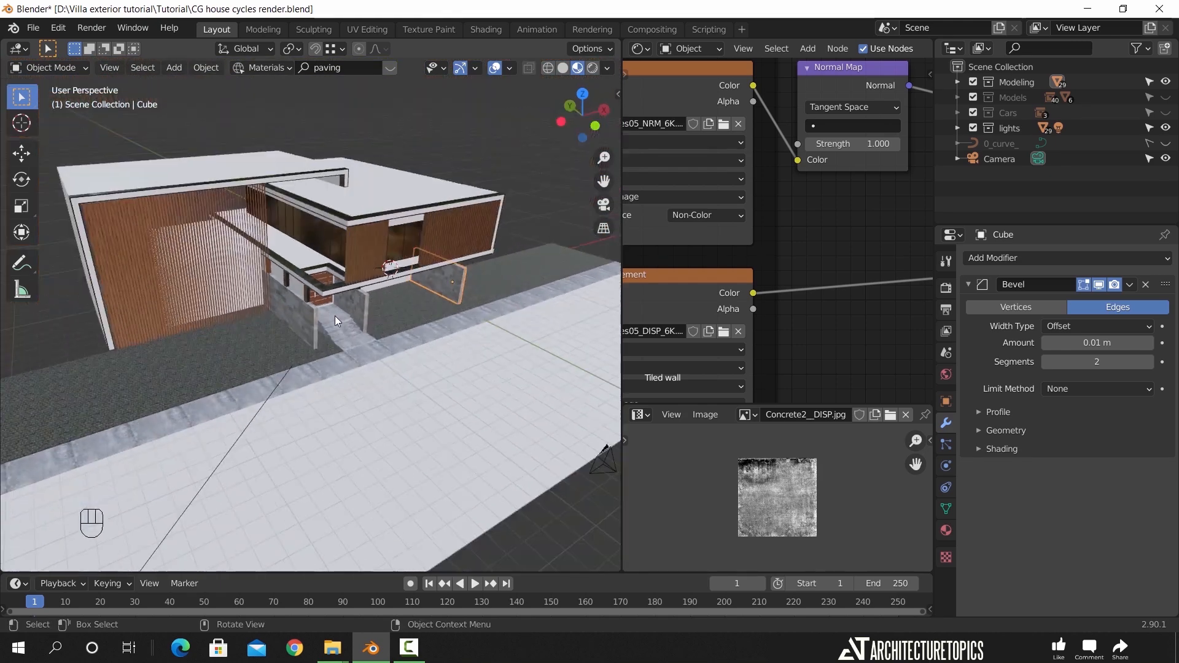
pyautogui.click(447, 390)
pyautogui.moveTo(496, 366); pyautogui.dragTo(462, 371, button='middle')
pyautogui.click(346, 67)
pyautogui.write('street')
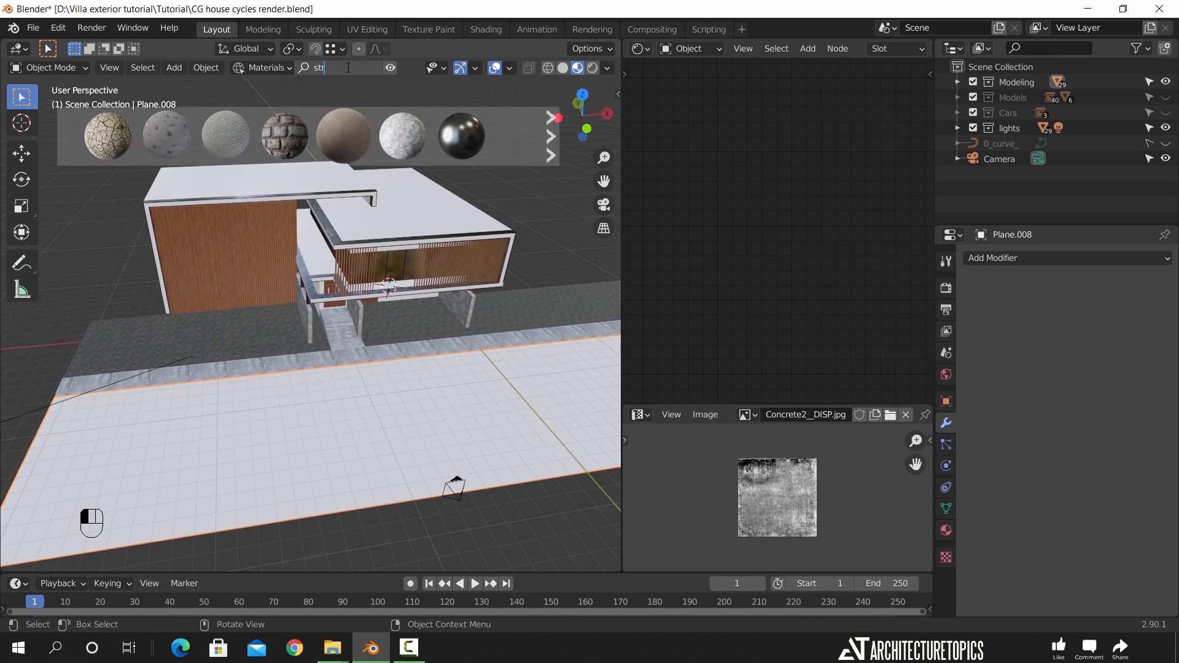
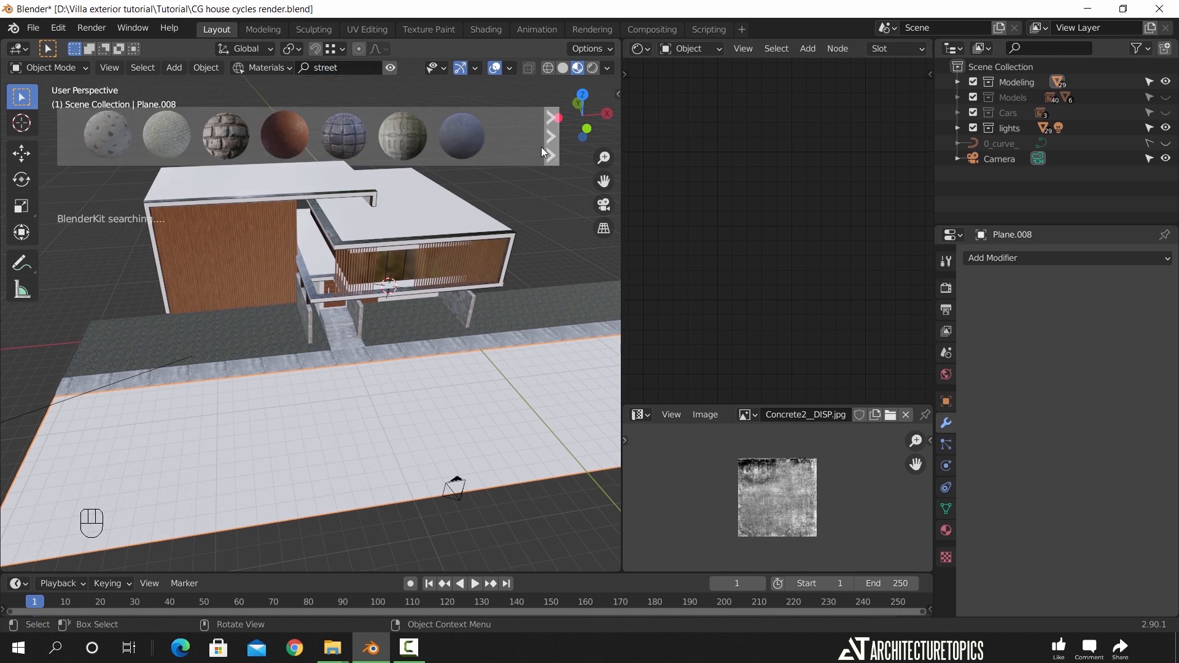
# Widen the 3D viewport, apply the "asphalt cracked" material to the road plane and hide the asset bar
pyautogui.moveTo(622, 145); pyautogui.dragTo(708, 146)
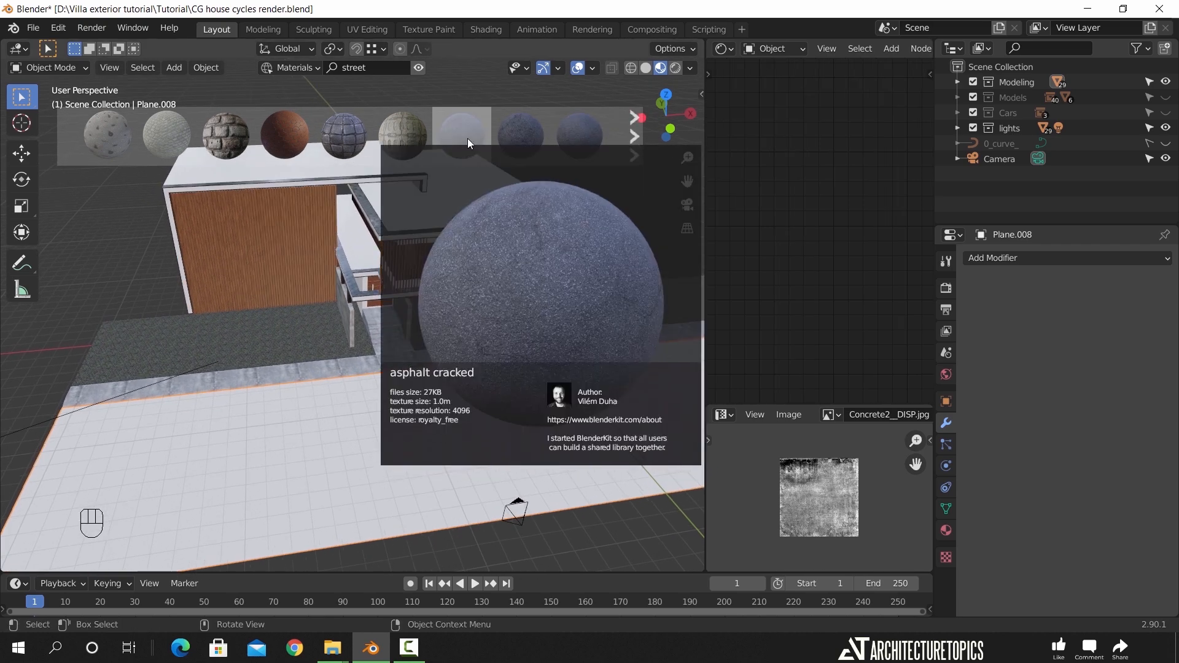
pyautogui.moveTo(467, 138); pyautogui.dragTo(588, 400)
pyautogui.moveTo(579, 480); pyautogui.dragTo(463, 406)
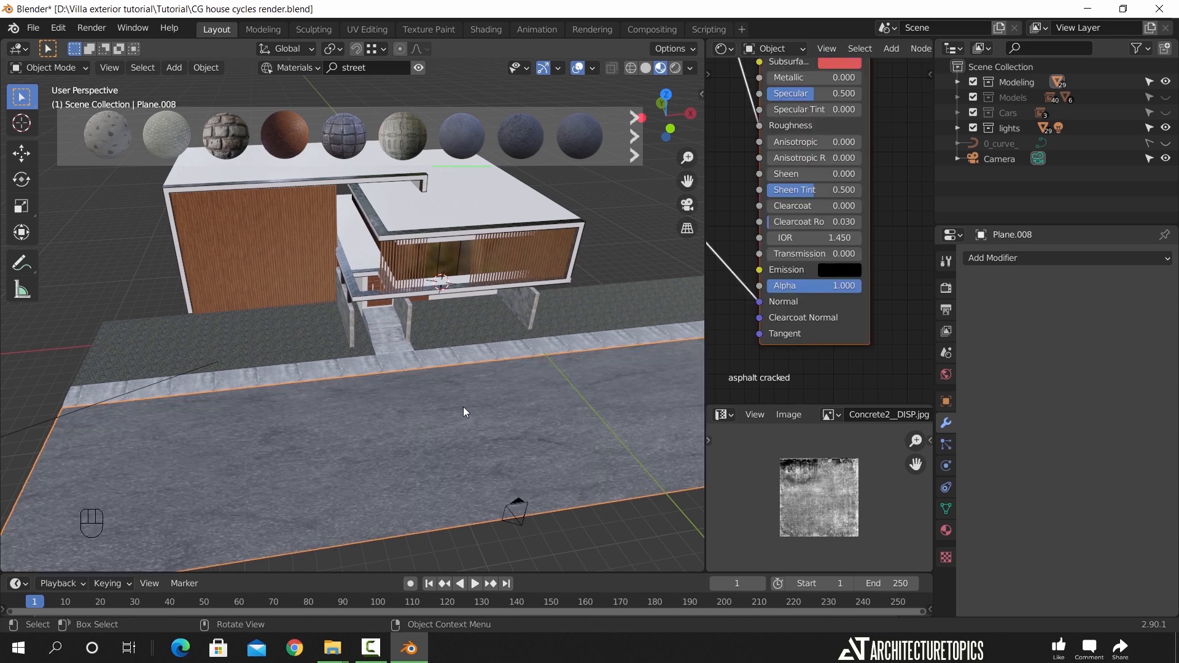
pyautogui.click(425, 67)
# Unwrap all of the road plane's faces from the top view with Project From View
pyautogui.moveTo(460, 404); pyautogui.dragTo(467, 323, button='middle')
pyautogui.scroll(4, 467, 323)
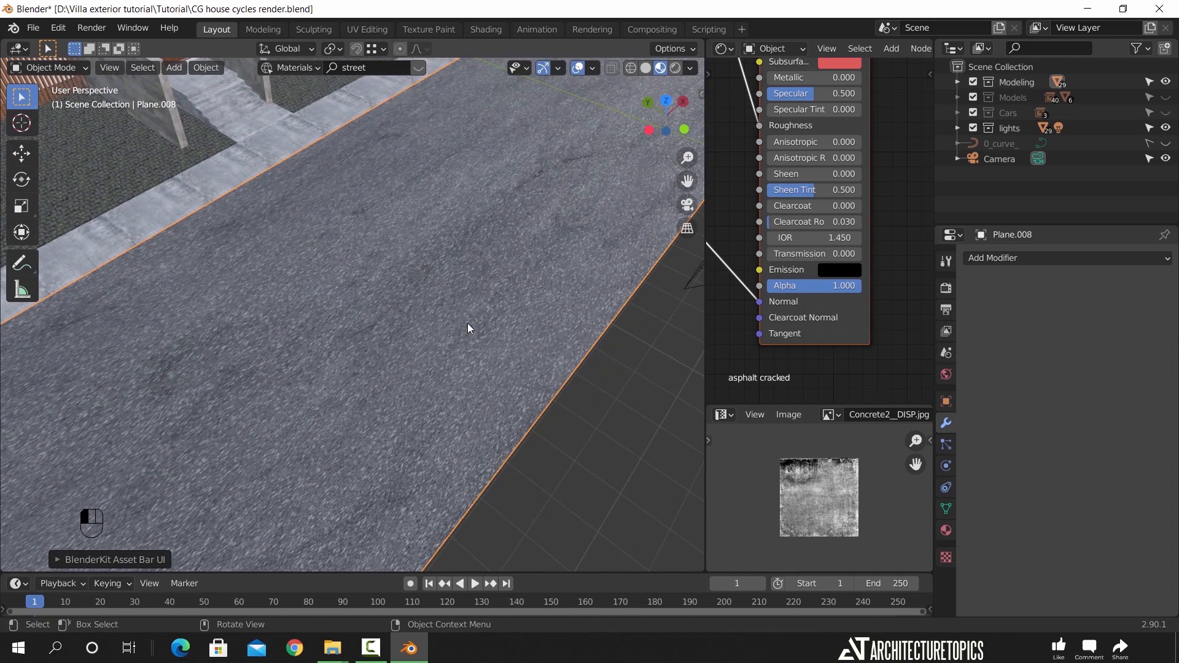
pyautogui.press('Tab')
pyautogui.press('a')
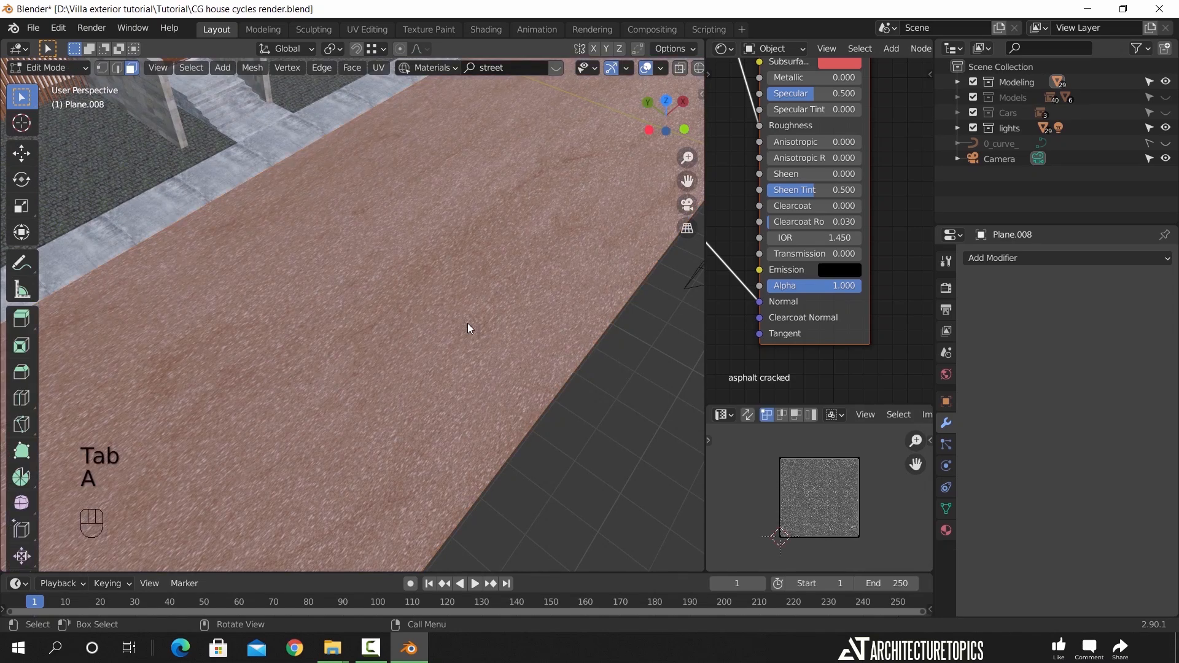
pyautogui.press('KP_7')
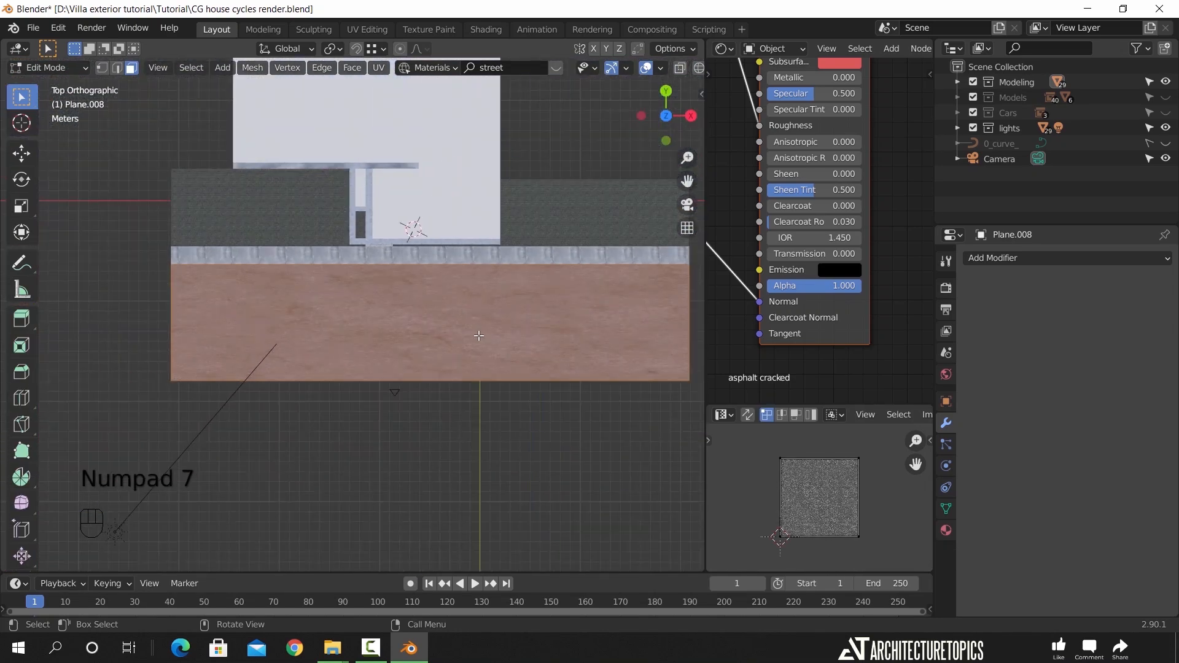
pyautogui.press('u')
pyautogui.click(489, 389)
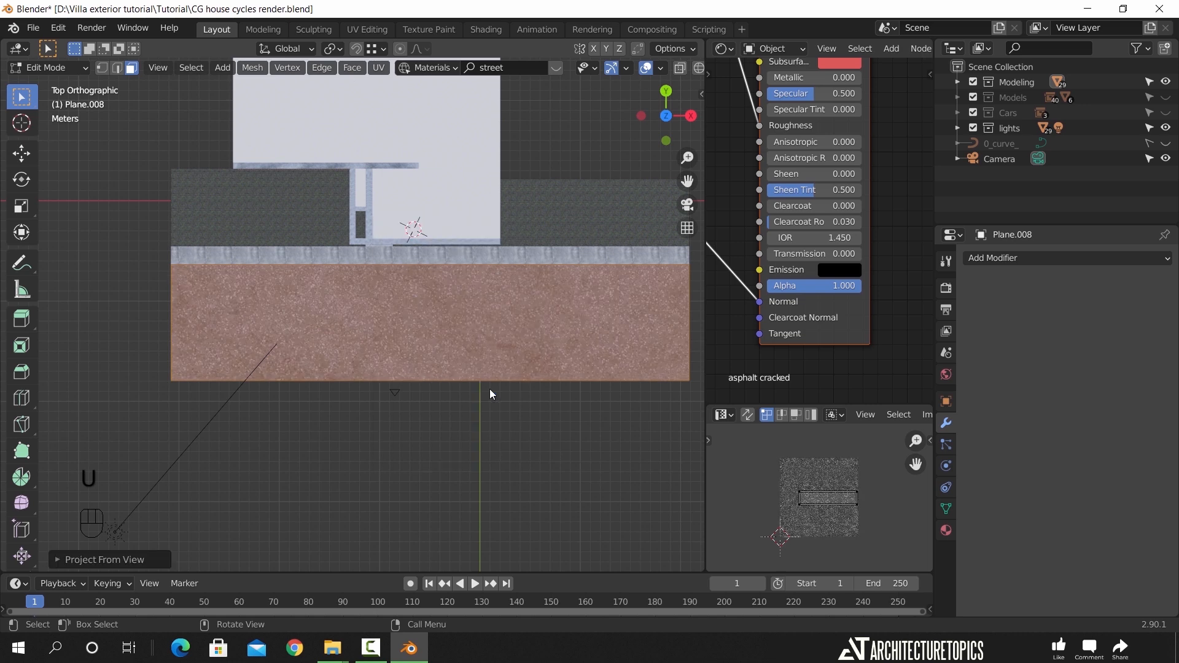
# Scale the road's whole UV island up well beyond the texture tile and inspect the asphalt grain up close
pyautogui.scroll(2, 864, 537)
pyautogui.press('a')
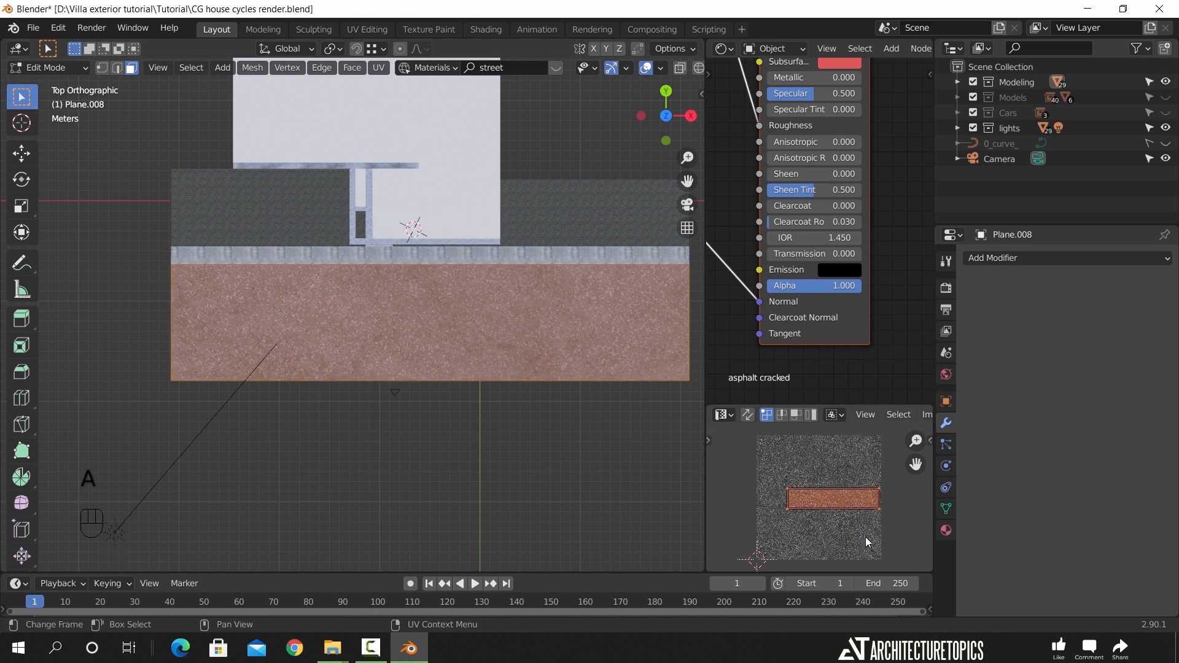
pyautogui.press('s')
pyautogui.click(888, 545)
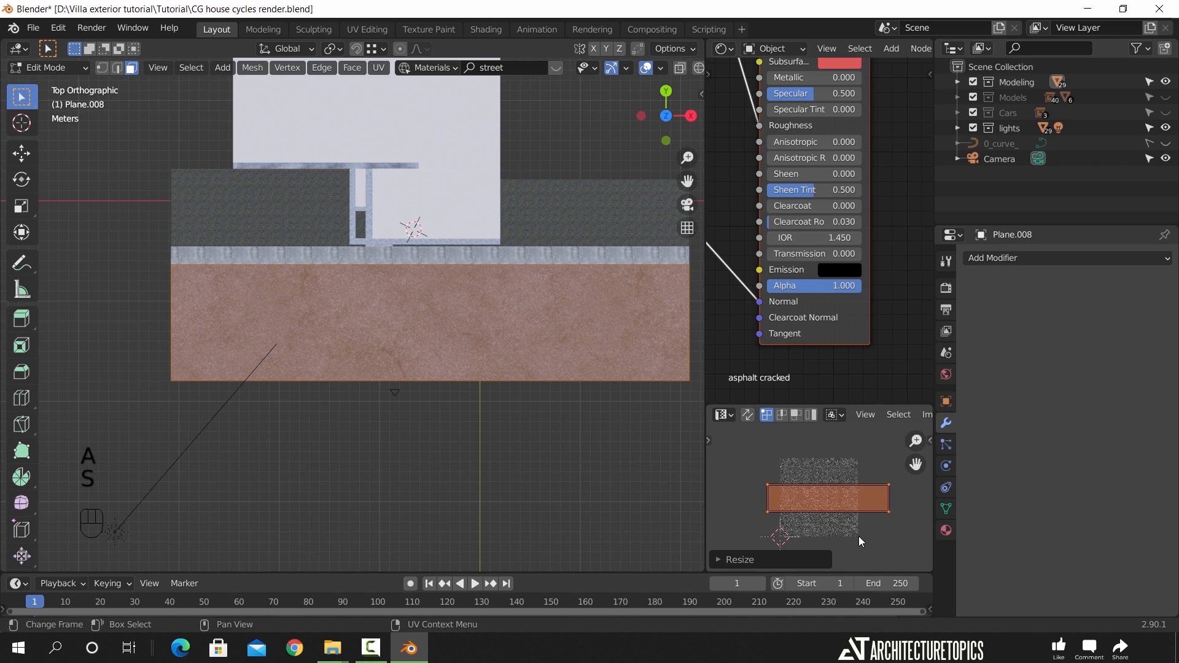
pyautogui.press('s')
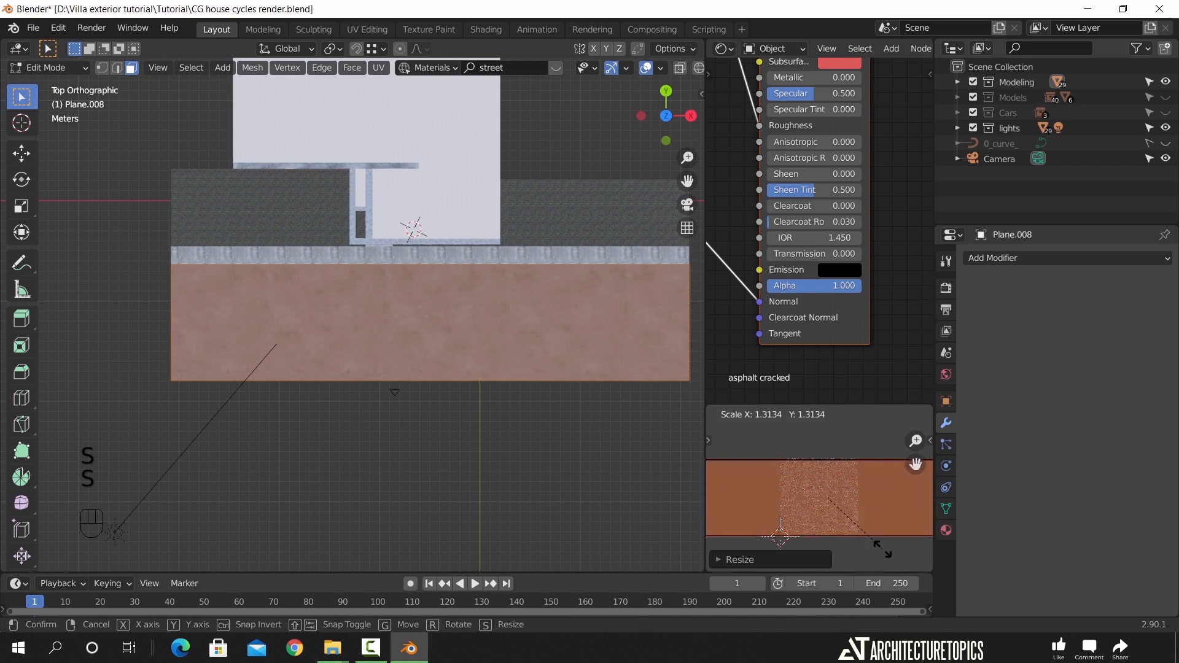
pyautogui.click(883, 547)
pyautogui.press('Tab')
pyautogui.scroll(2, 431, 385)
pyautogui.moveTo(431, 385); pyautogui.dragTo(485, 326, button='middle')
pyautogui.scroll(4, 498, 323)
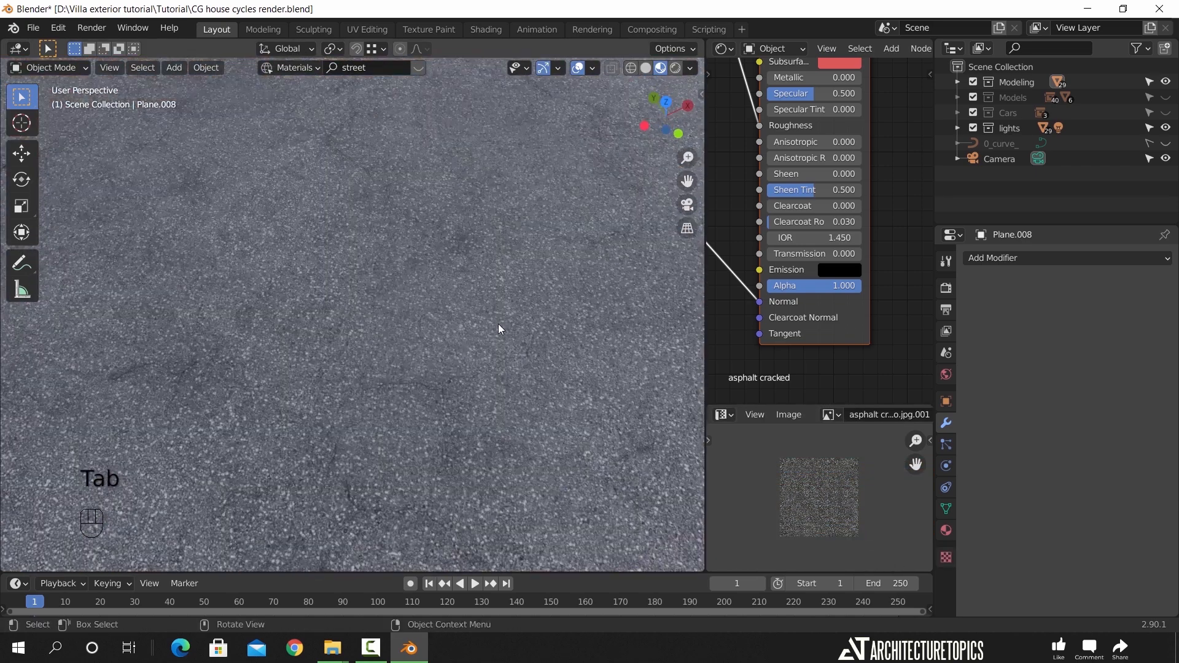
# Rescale the road's UVs once more to adjust the asphalt texture size, and return to Object Mode
pyautogui.scroll(-3, 499, 323)
pyautogui.press('Tab')
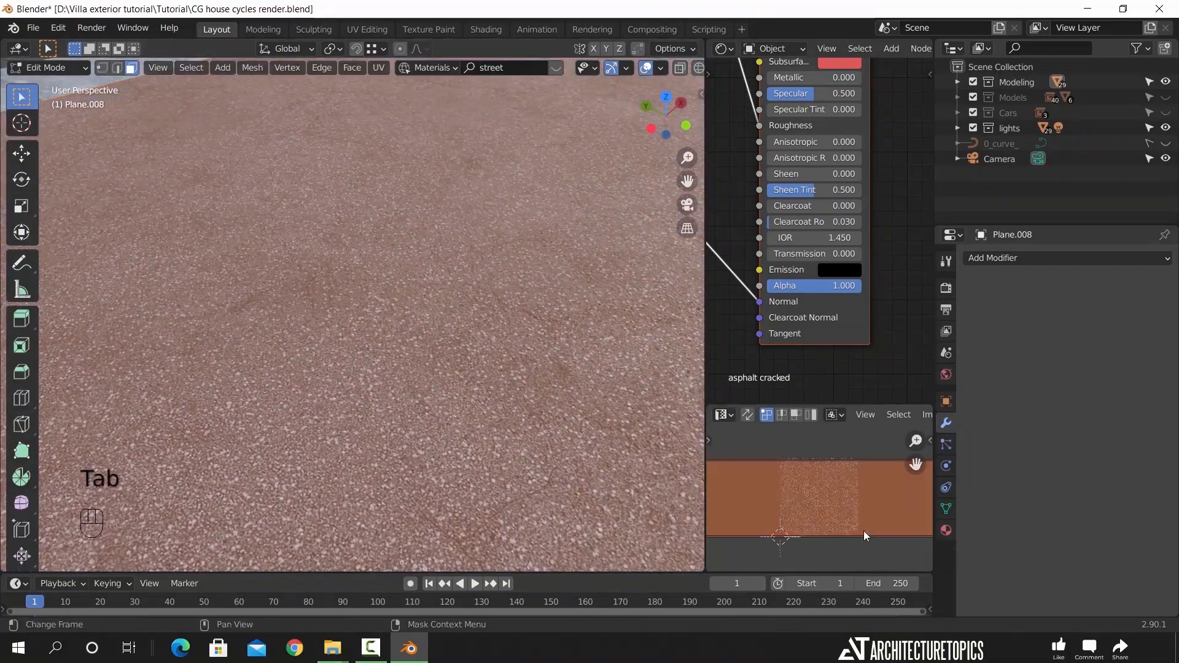
pyautogui.press('s')
pyautogui.click(862, 544)
pyautogui.scroll(-4, 399, 352)
pyautogui.press('Tab')
pyautogui.moveTo(399, 355); pyautogui.dragTo(472, 395, button='middle')
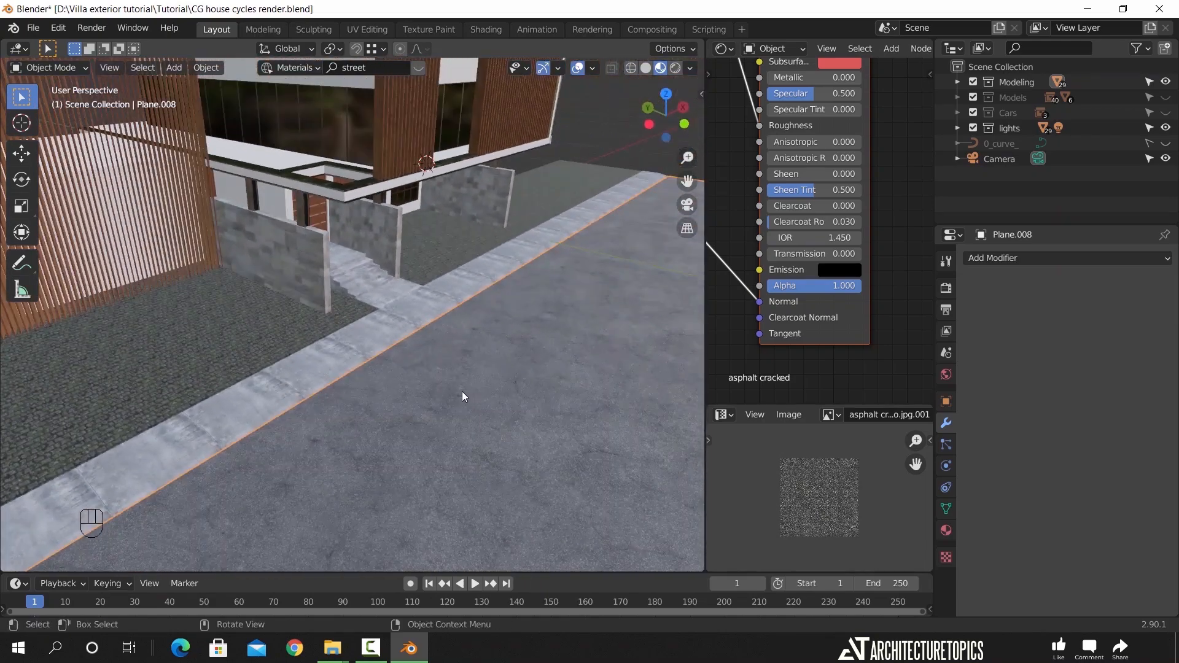
# Inspect the finished road surface, switch to the camera view and save the file
pyautogui.scroll(5, 462, 392)
pyautogui.moveTo(462, 392); pyautogui.dragTo(330, 384, button='middle')
pyautogui.scroll(-7, 359, 371)
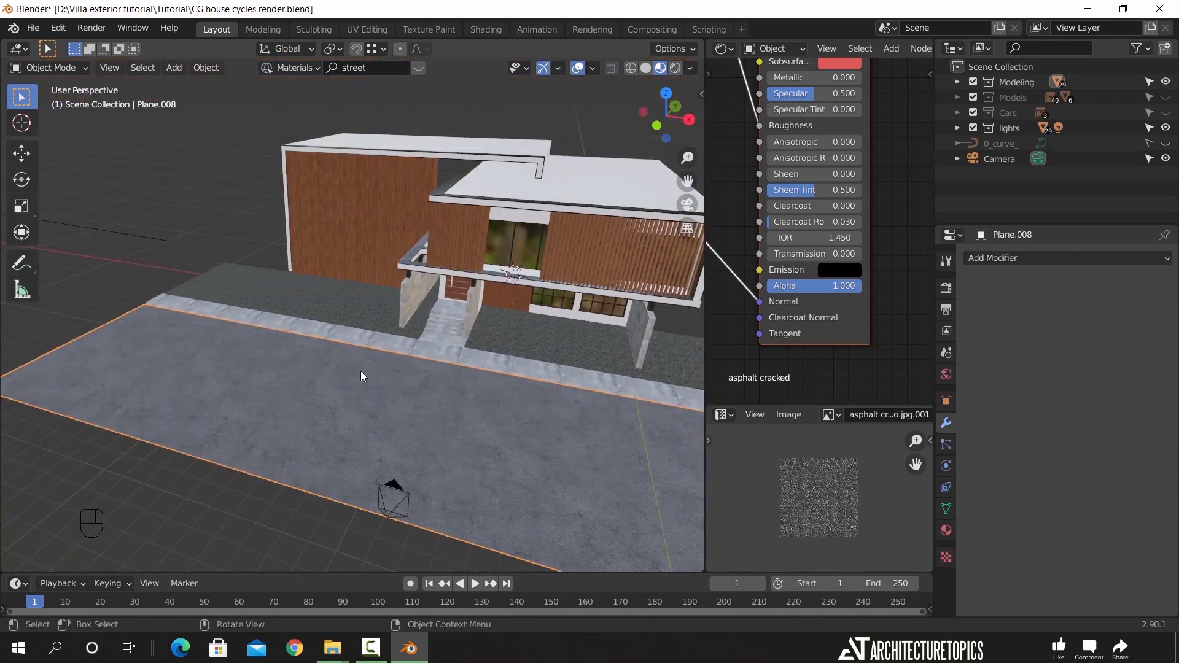
pyautogui.press('KP_0')
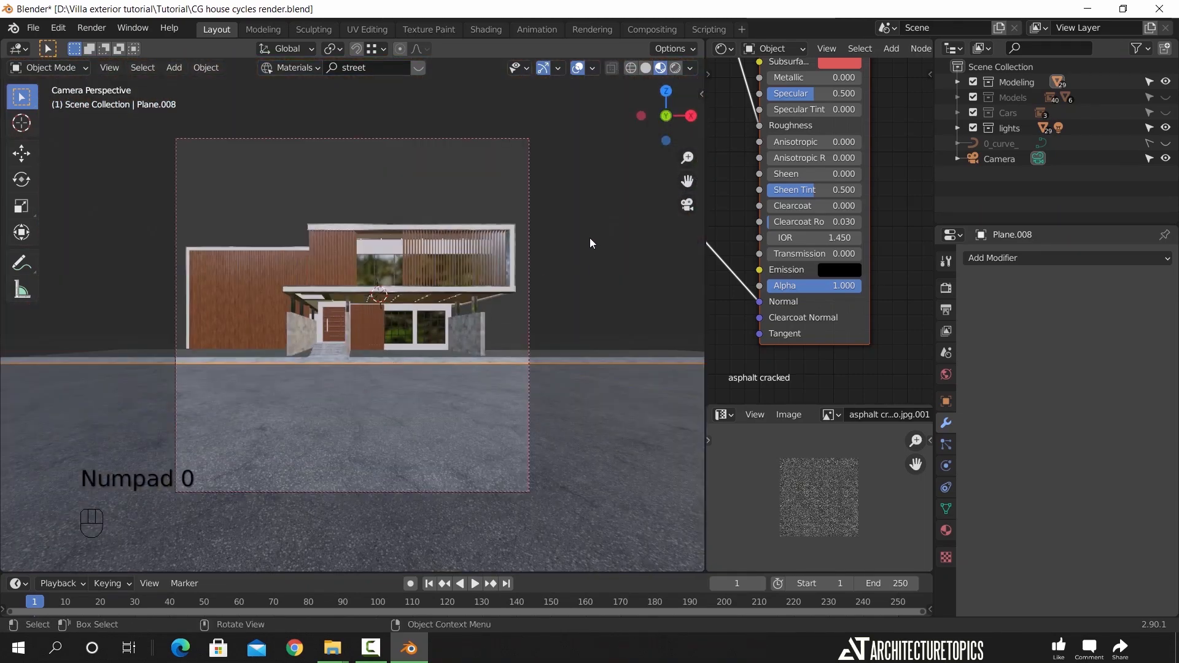
pyautogui.hotkey('ctrl', 's')
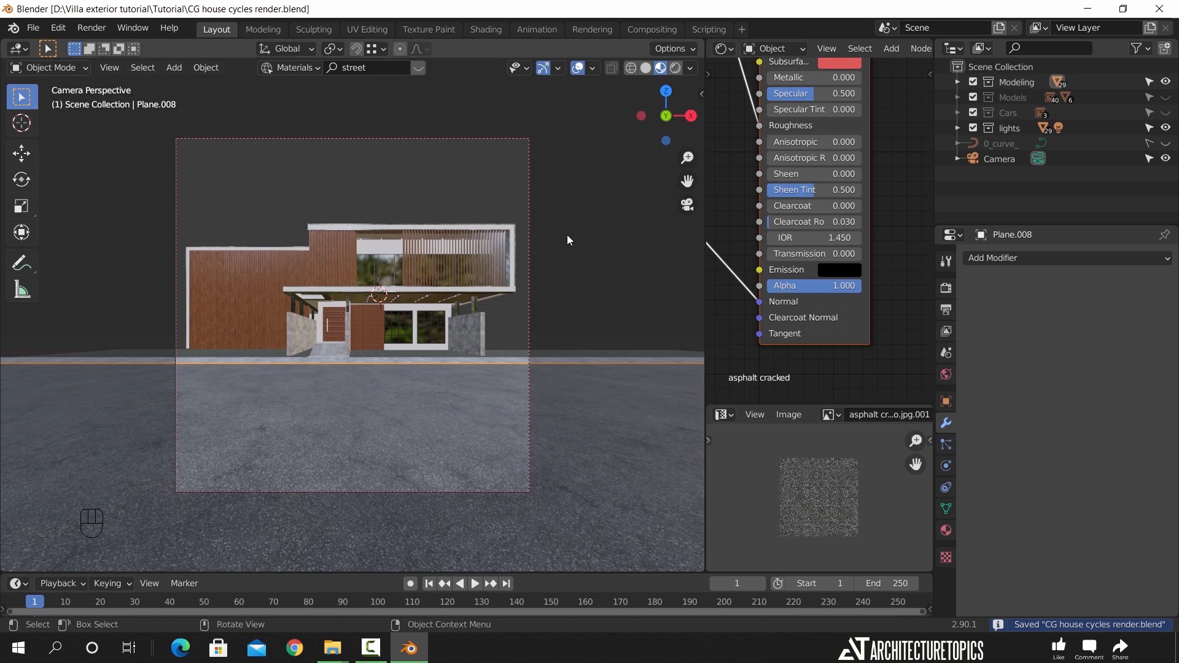
# Unhide the Models and Cars collections and preview the camera view in rendered shading without overlays
pyautogui.scroll(1, 566, 240)
pyautogui.click(1166, 97)
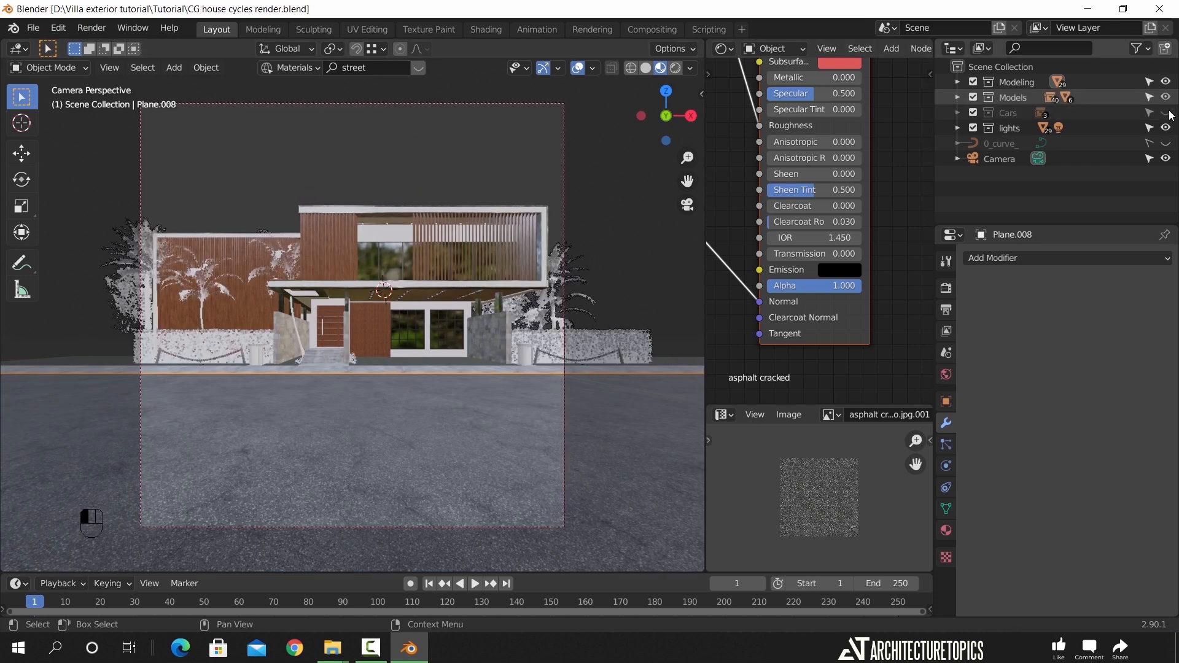
pyautogui.click(1166, 113)
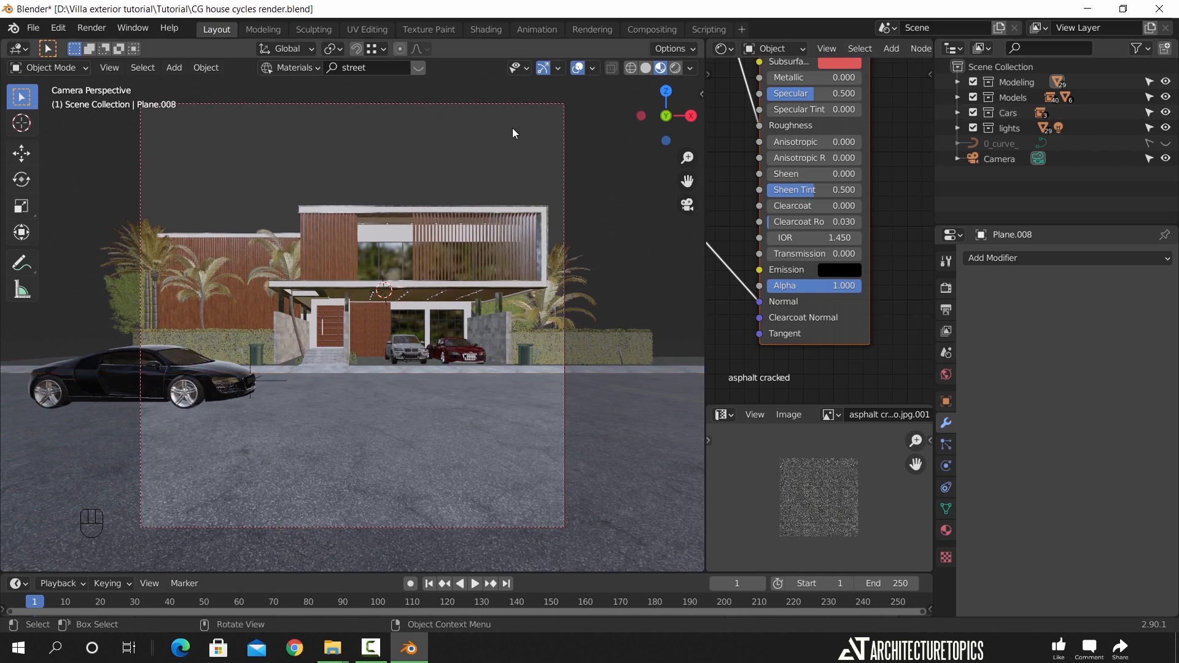
pyautogui.click(674, 69)
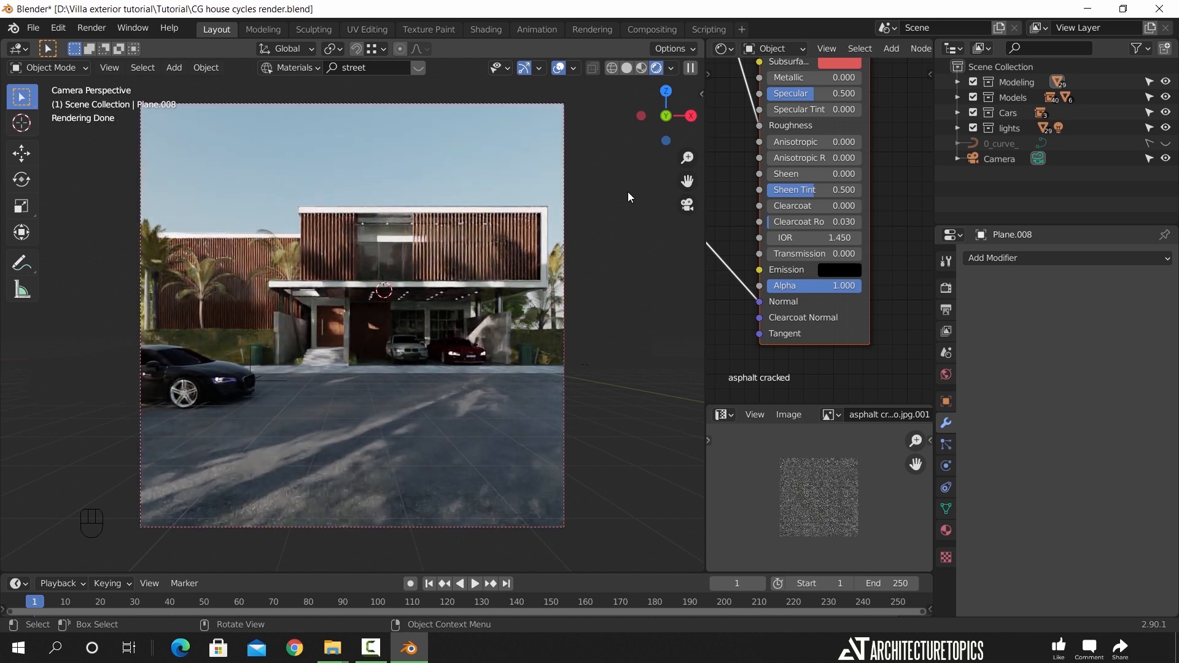
pyautogui.click(559, 67)
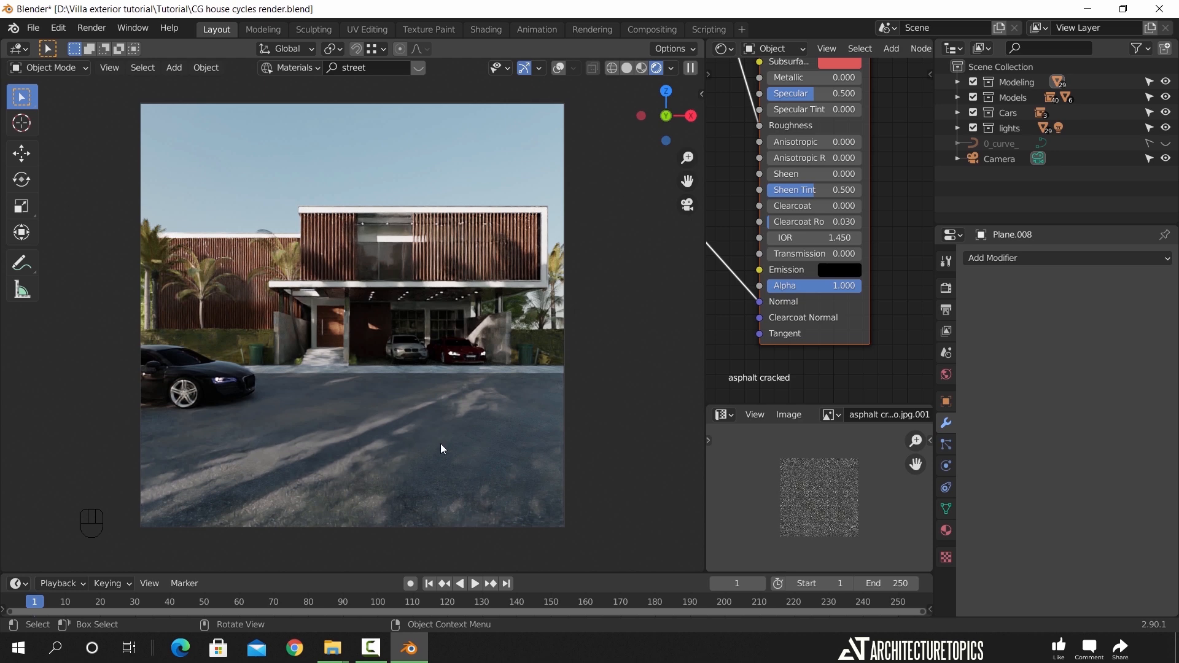
# Move the black car along the ground plane, further into the camera frame, to about X -9.42 m, Y -12.87 m
pyautogui.click(627, 68)
pyautogui.click(333, 403)
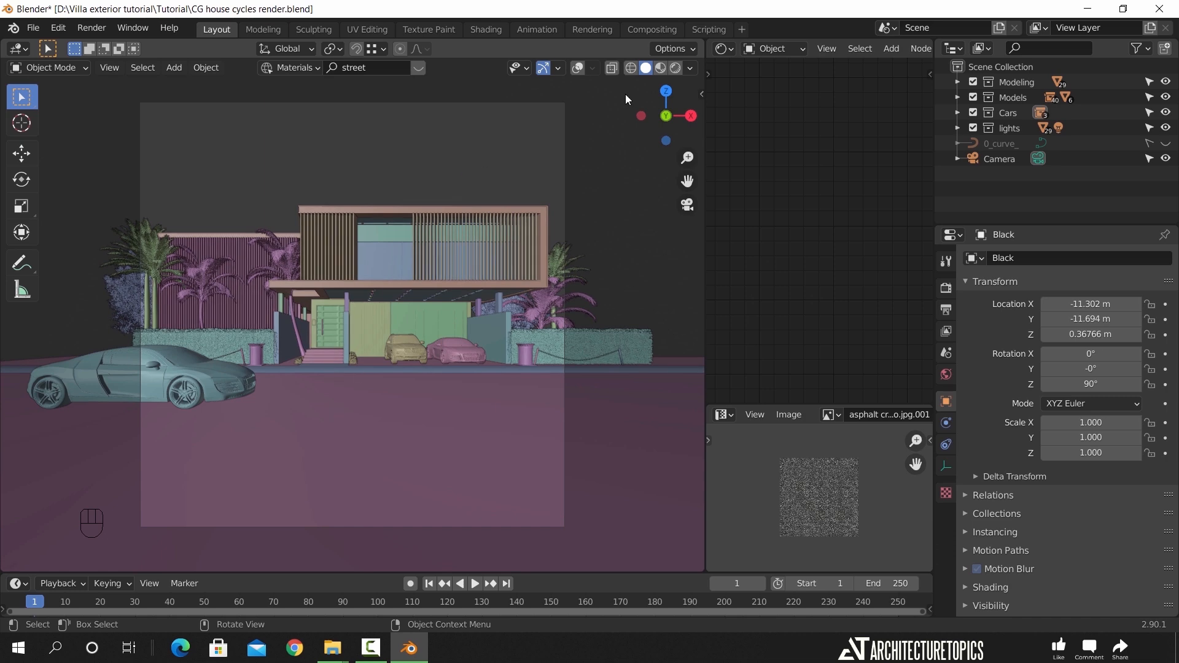
pyautogui.click(577, 68)
pyautogui.press('g')
pyautogui.hotkey('shift', 'z')
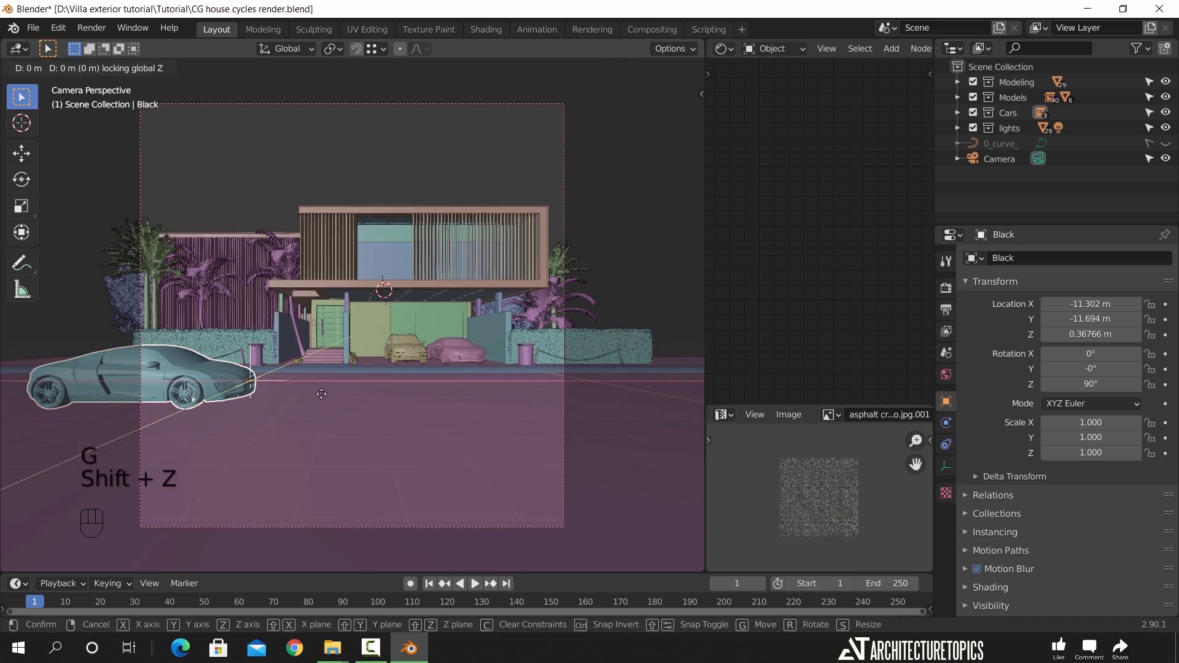
pyautogui.click(373, 401)
pyautogui.press('g')
pyautogui.hotkey('shift', 'z')
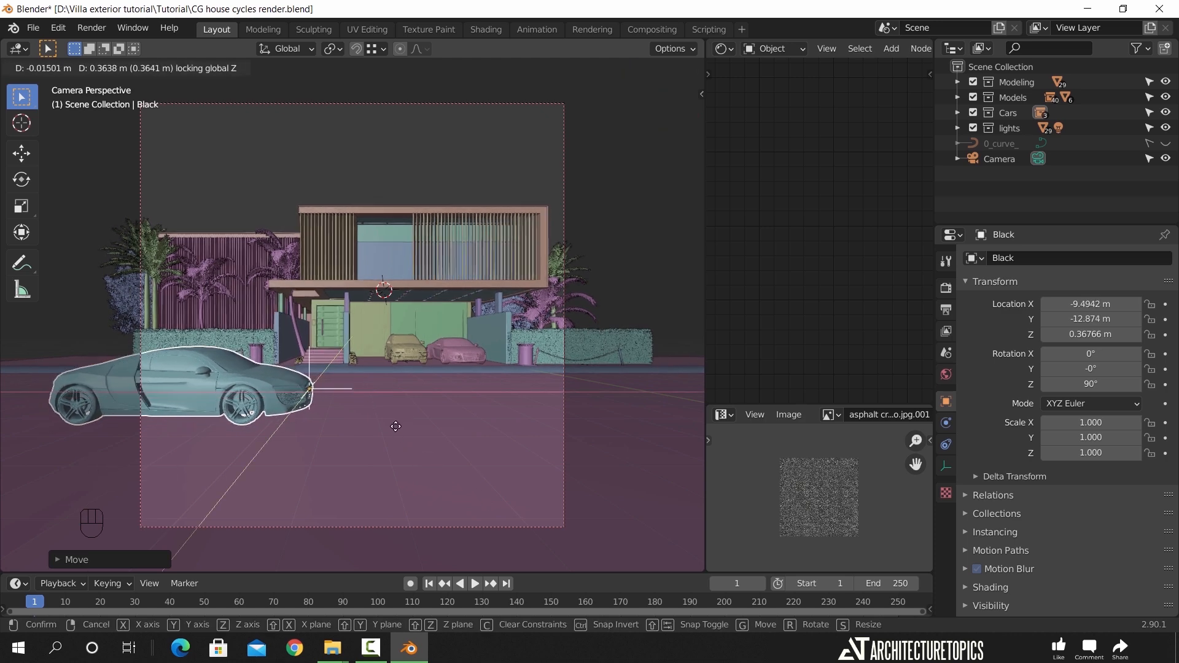
pyautogui.click(415, 427)
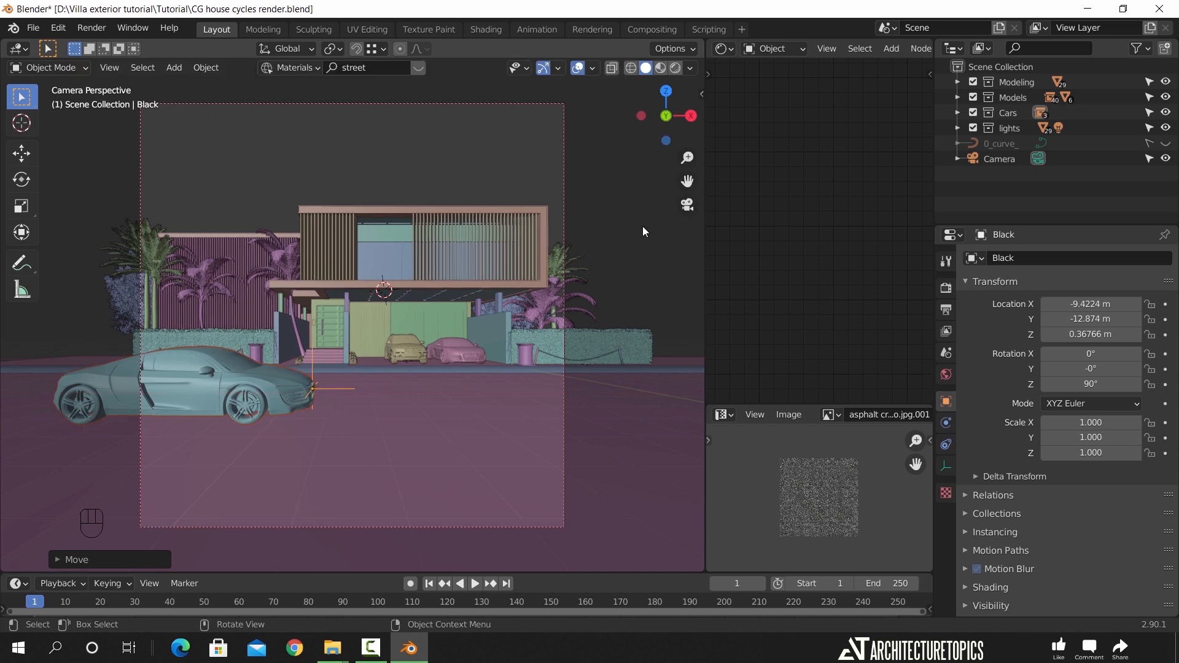
# Show the scene in material preview and move the road material's albedo texture node away from the Principled BSDF
pyautogui.click(483, 434)
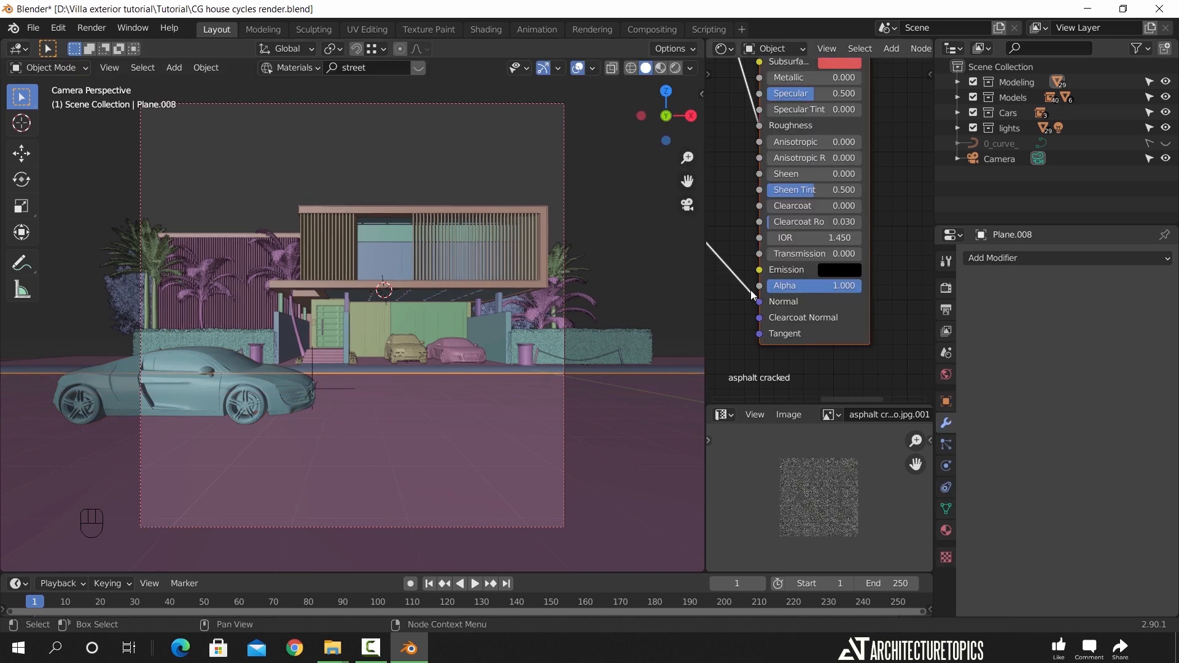
pyautogui.click(666, 69)
pyautogui.scroll(-4, 740, 251)
pyautogui.scroll(-1, 744, 248)
pyautogui.moveTo(768, 147); pyautogui.dragTo(850, 371, button='middle')
pyautogui.moveTo(788, 242); pyautogui.dragTo(754, 254)
pyautogui.click(824, 202)
pyautogui.moveTo(789, 105); pyautogui.dragTo(751, 204)
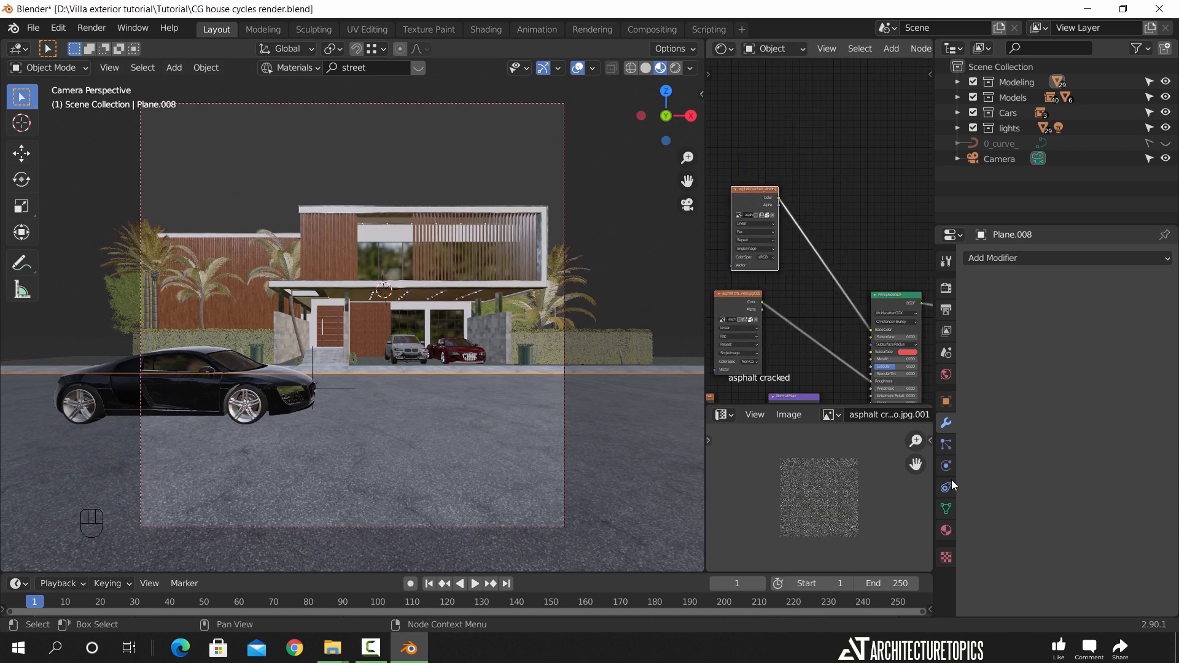
# Insert a Gamma node between the asphalt albedo texture and Base Color, with its gamma set to 0.85
pyautogui.click(946, 530)
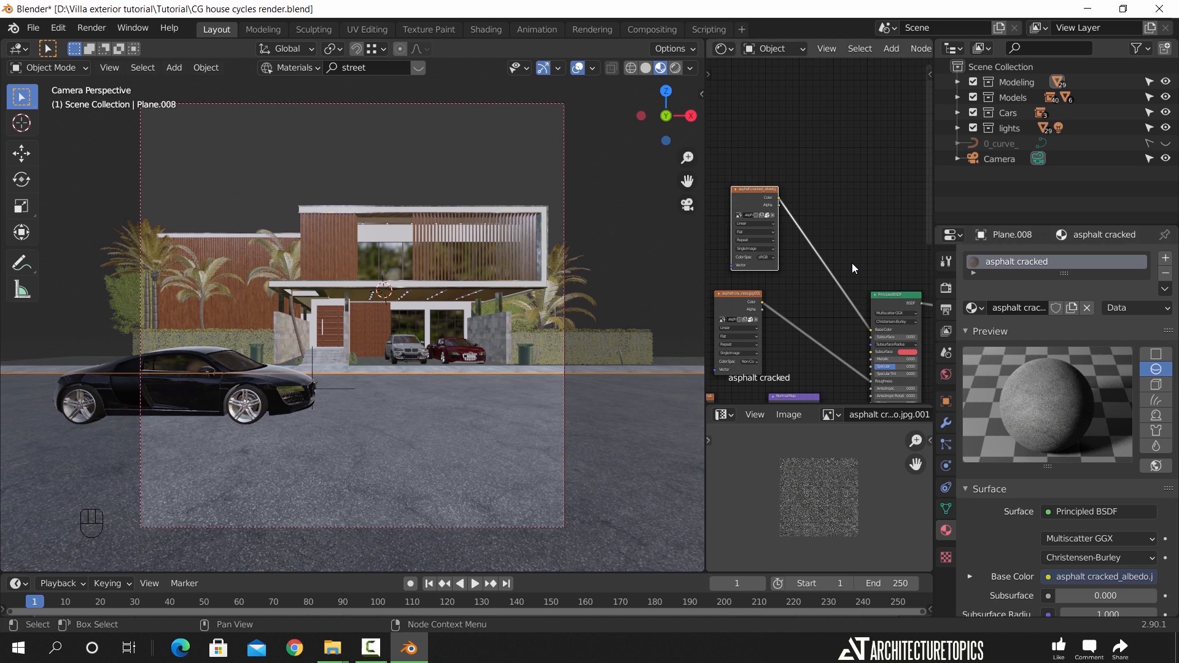
pyautogui.hotkey('shift', 'a')
pyautogui.moveTo(807, 342)
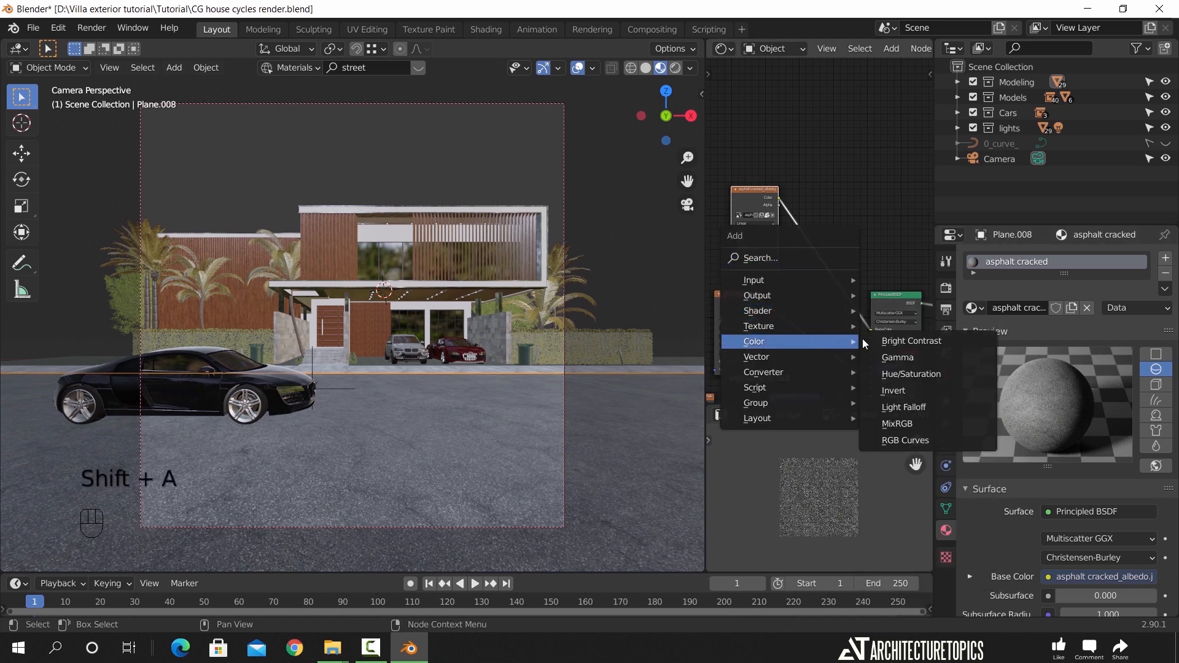
pyautogui.click(897, 356)
pyautogui.click(892, 242)
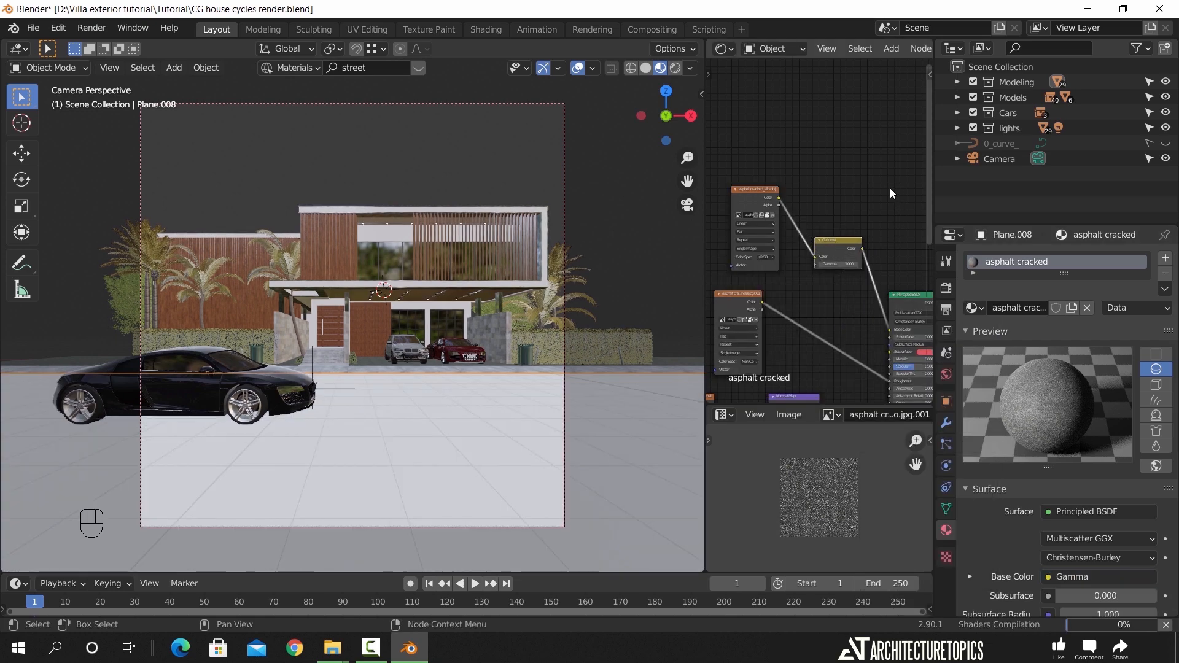
pyautogui.scroll(1, 875, 249)
pyautogui.scroll(2, 875, 249)
pyautogui.click(799, 265)
pyautogui.write('0.85')
pyautogui.press('Return')
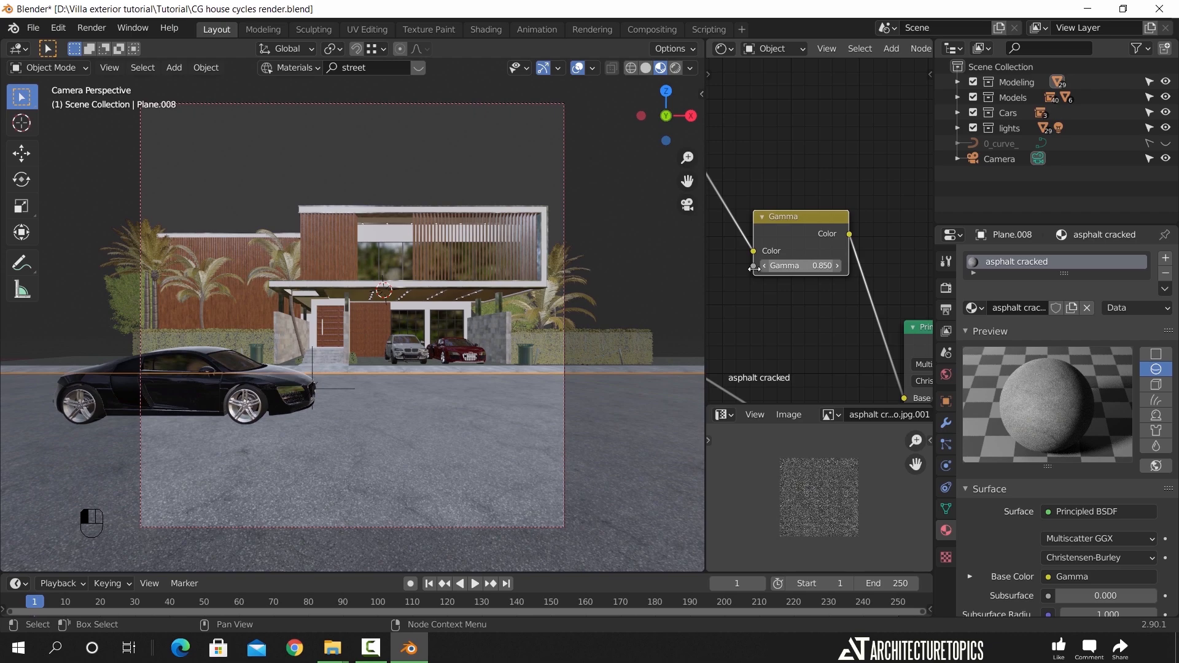
# Inspect the black car on the road up close, return to the camera view and save the file
pyautogui.click(274, 378)
pyautogui.press('KP_Decimal')
pyautogui.moveTo(497, 382); pyautogui.dragTo(270, 372, button='middle')
pyautogui.scroll(4, 471, 396)
pyautogui.scroll(1, 408, 294)
pyautogui.scroll(-8, 354, 367)
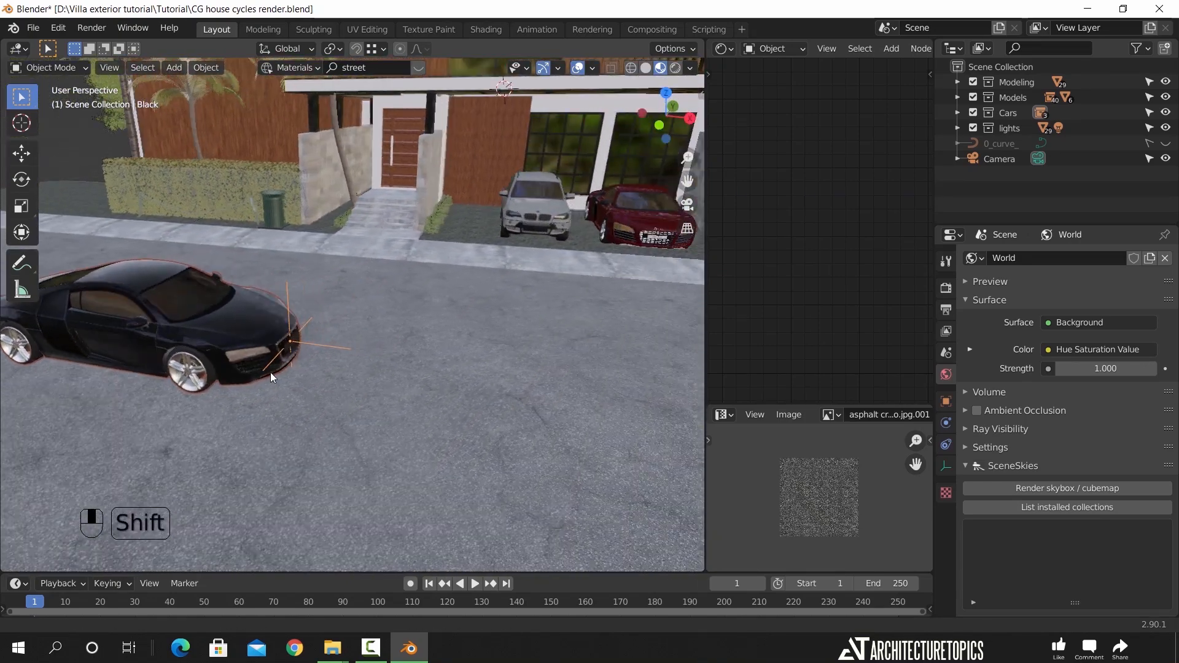
pyautogui.press('KP_0')
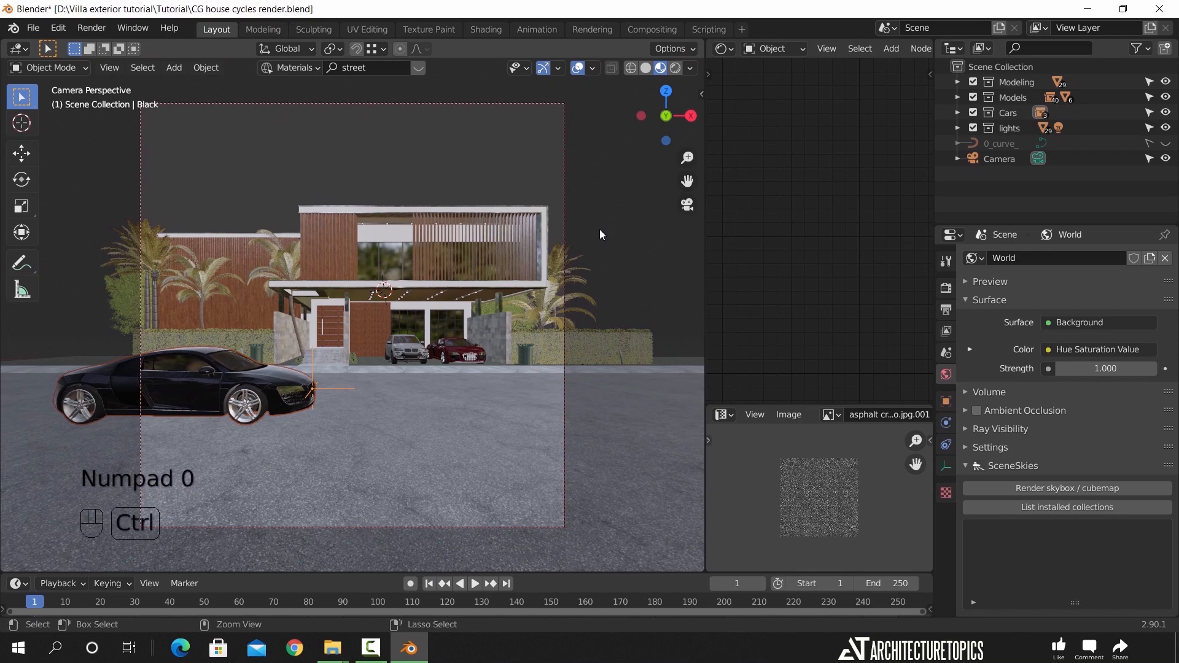
pyautogui.hotkey('ctrl', 's')
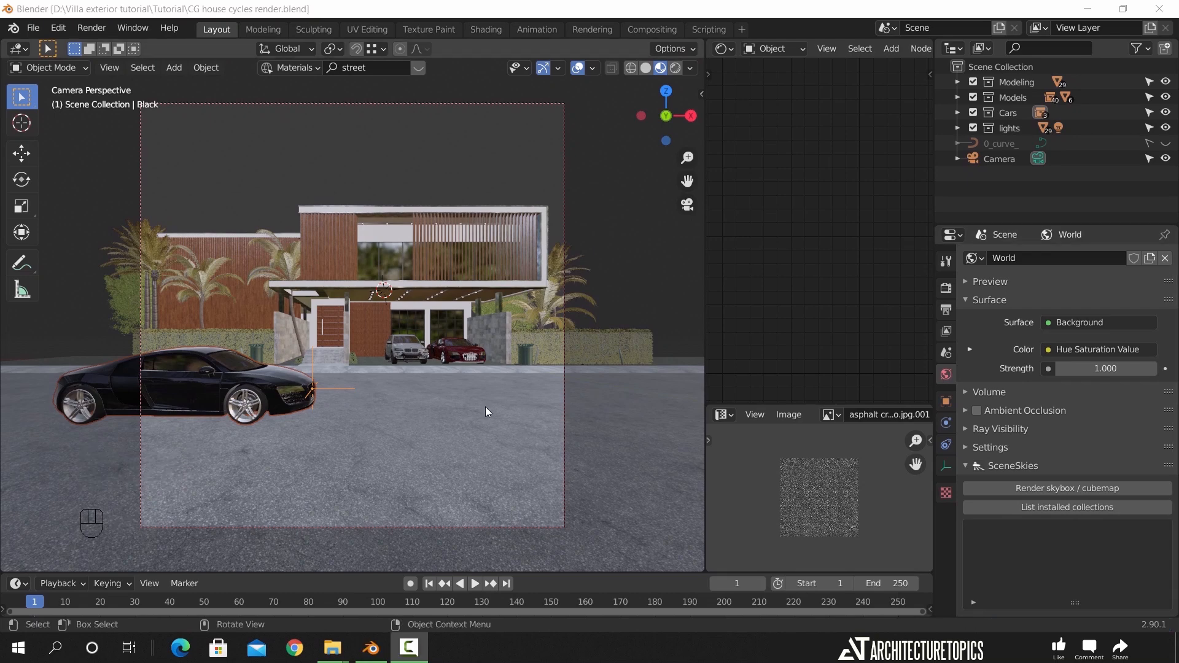
# Isolate the road and add a mesh plane on its surface at a newly placed 3D cursor
pyautogui.click(455, 429)
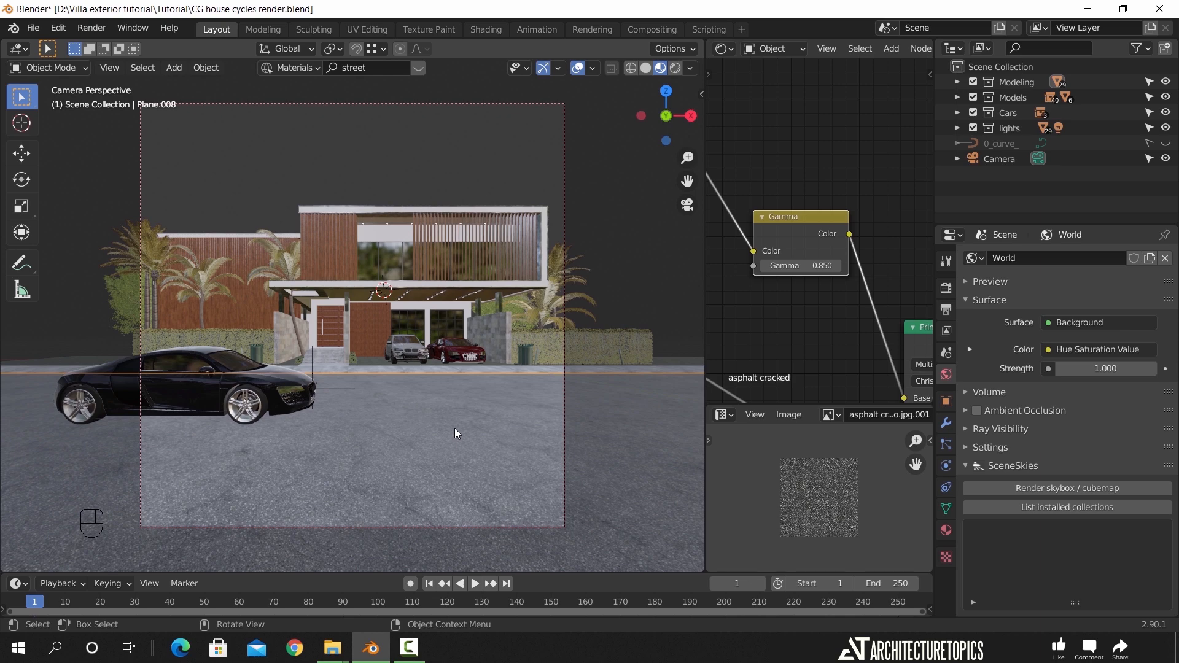
pyautogui.hotkey('shift', 'h')
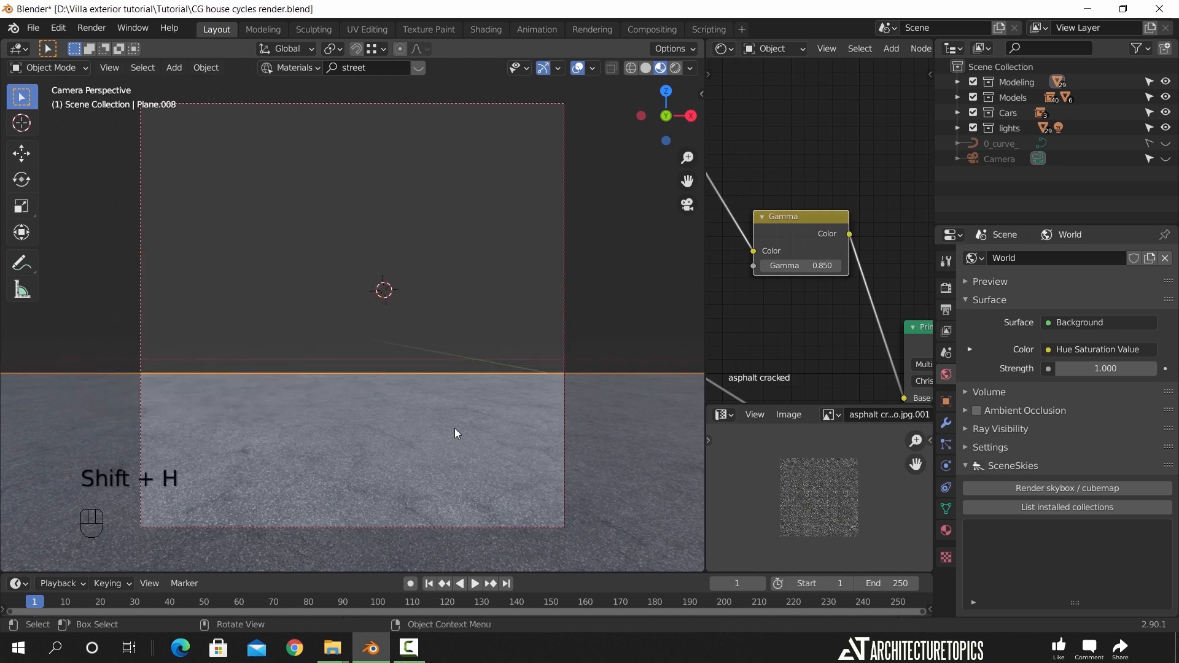
pyautogui.moveTo(445, 427)
pyautogui.mouseDown(button='middle')
pyautogui.moveTo(482, 465)
pyautogui.moveTo(447, 422)
pyautogui.moveTo(445, 440)
pyautogui.mouseUp(button='middle')
pyautogui.keyDown('shift'); pyautogui.rightClick(466, 355); pyautogui.keyUp('shift')
pyautogui.hotkey('shift', 'a')
pyautogui.moveTo(466, 319)
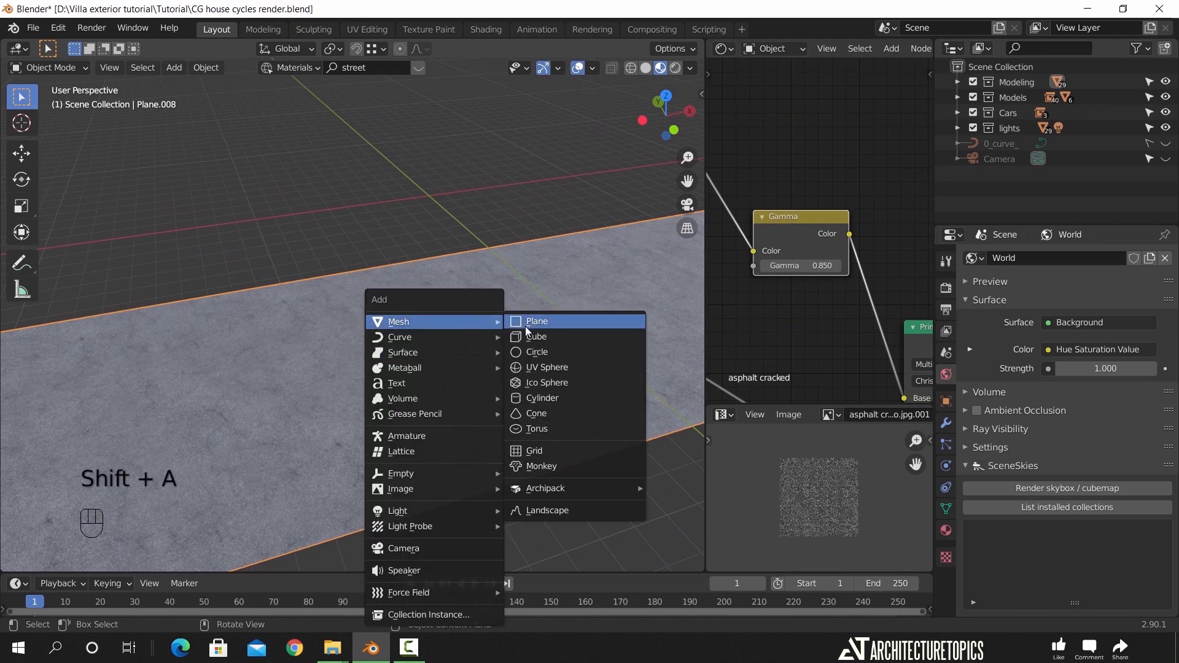
pyautogui.click(526, 323)
pyautogui.moveTo(444, 392); pyautogui.dragTo(493, 373, button='middle')
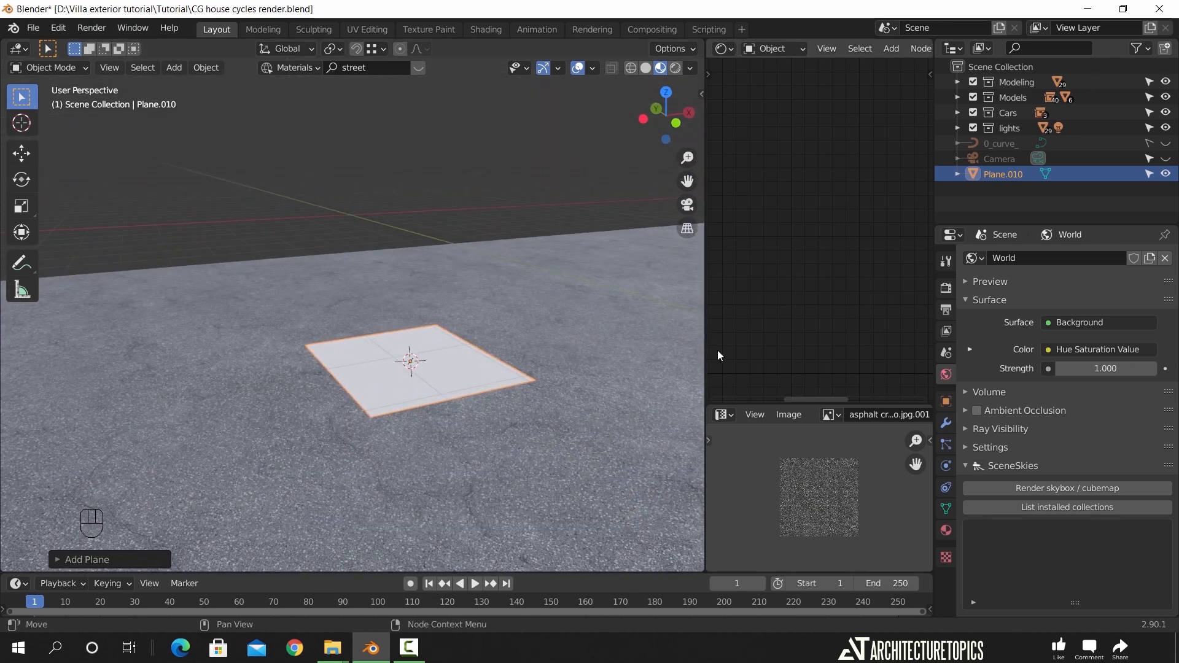
# Widen the node editor and create a new material for the plane, with all its nodes framed
pyautogui.moveTo(706, 332); pyautogui.dragTo(633, 346)
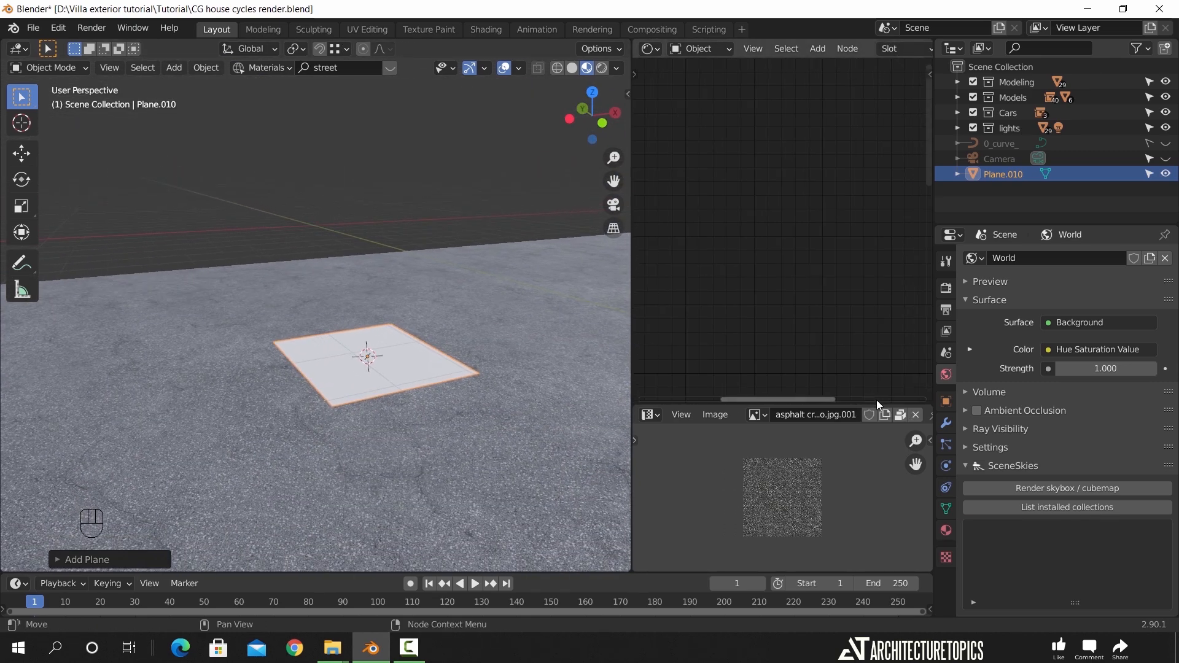
pyautogui.click(946, 530)
pyautogui.click(1004, 312)
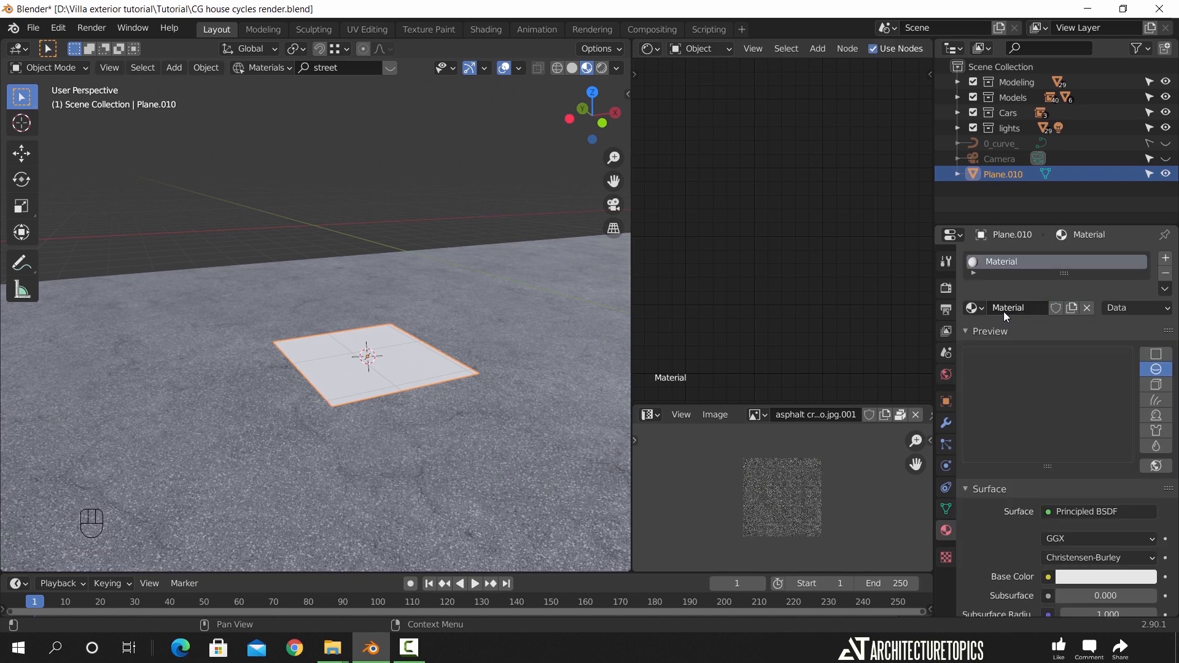
pyautogui.click(753, 50)
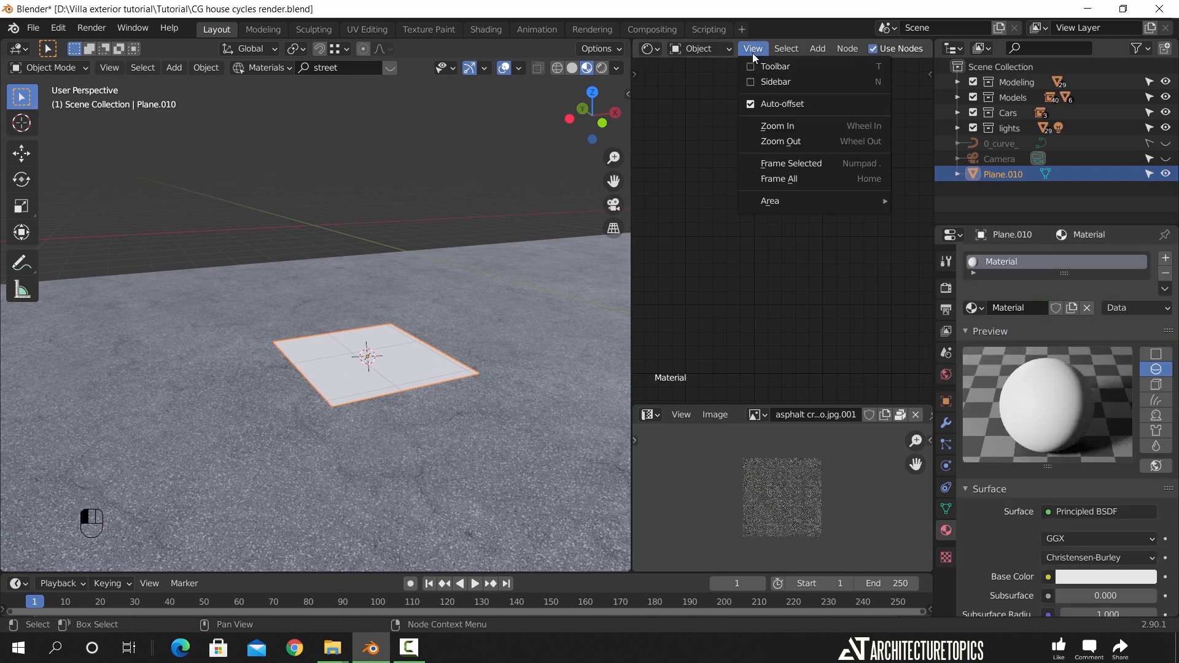
pyautogui.click(779, 178)
pyautogui.scroll(5, 702, 246)
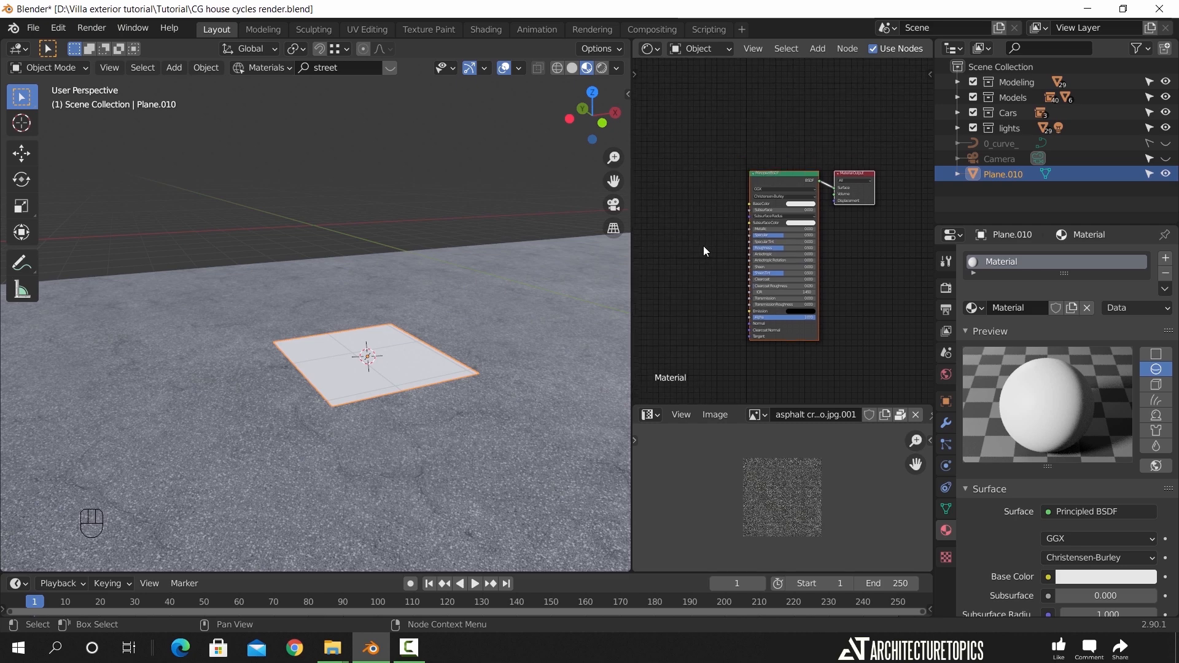
# Add an Image Texture node to the plane's material and place it beside the Principled BSDF's inputs
pyautogui.hotkey('shift', 'a')
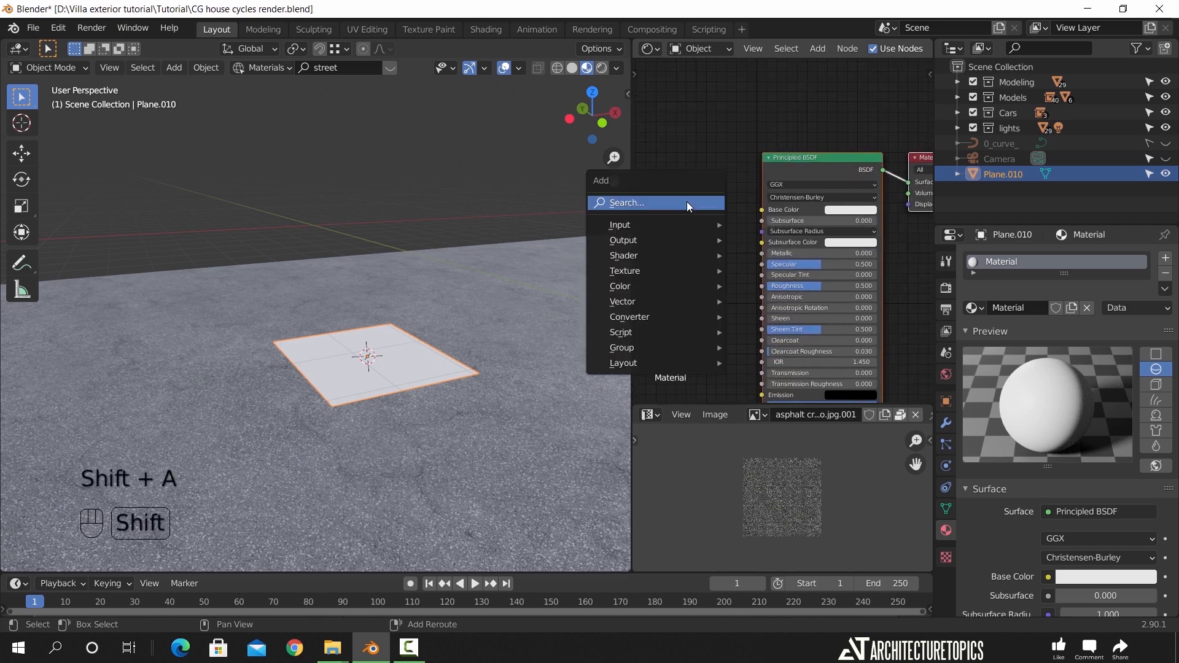
pyautogui.moveTo(674, 271)
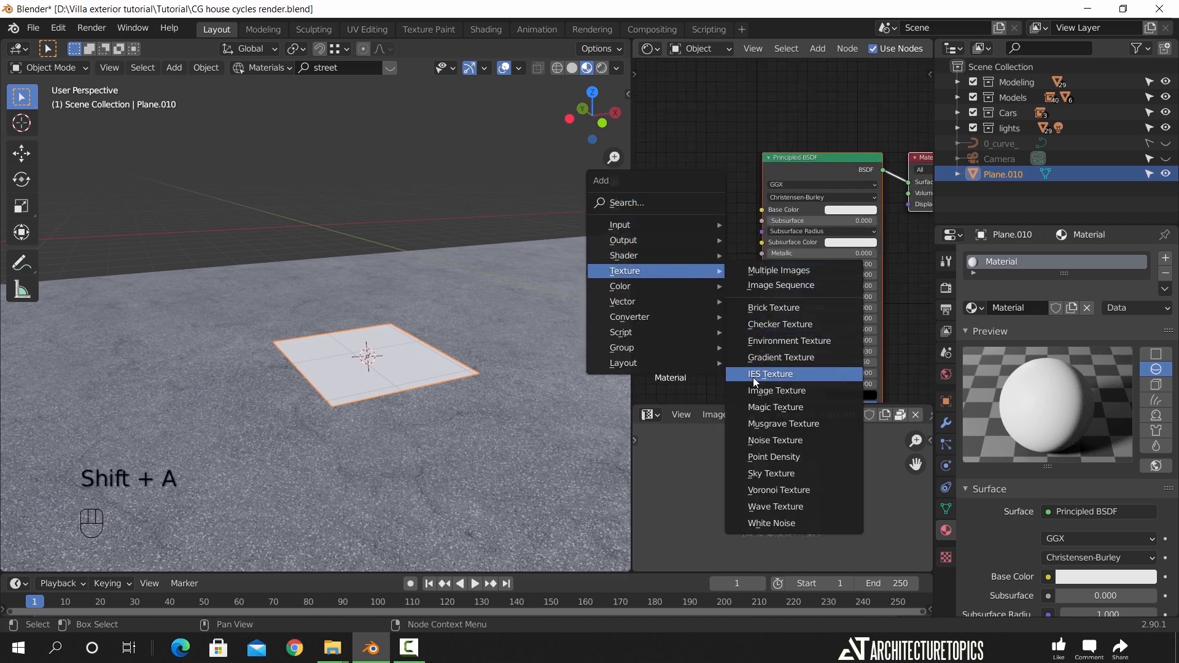
pyautogui.click(777, 390)
pyautogui.click(650, 160)
pyautogui.moveTo(659, 138); pyautogui.dragTo(736, 165, button='middle')
pyautogui.moveTo(775, 196); pyautogui.dragTo(731, 200)
# Load leaves.png from the Texture folder and link its Color to Base Color, with the material preview set to flat
pyautogui.click(779, 234)
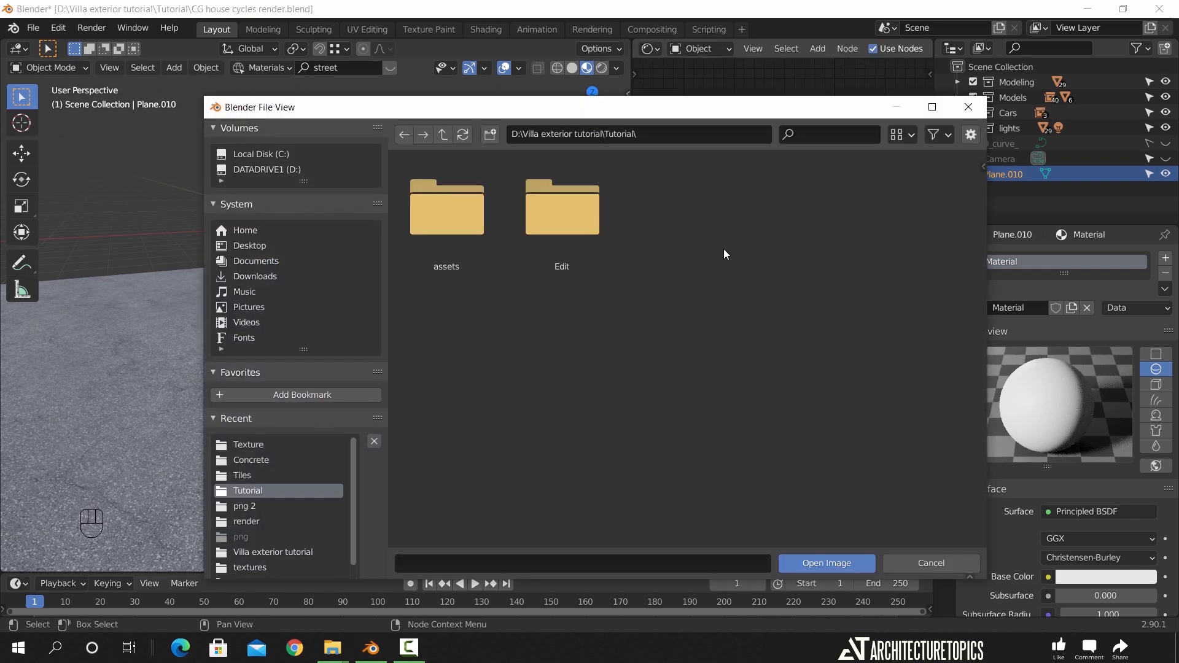
pyautogui.click(271, 444)
pyautogui.click(798, 245)
pyautogui.click(812, 559)
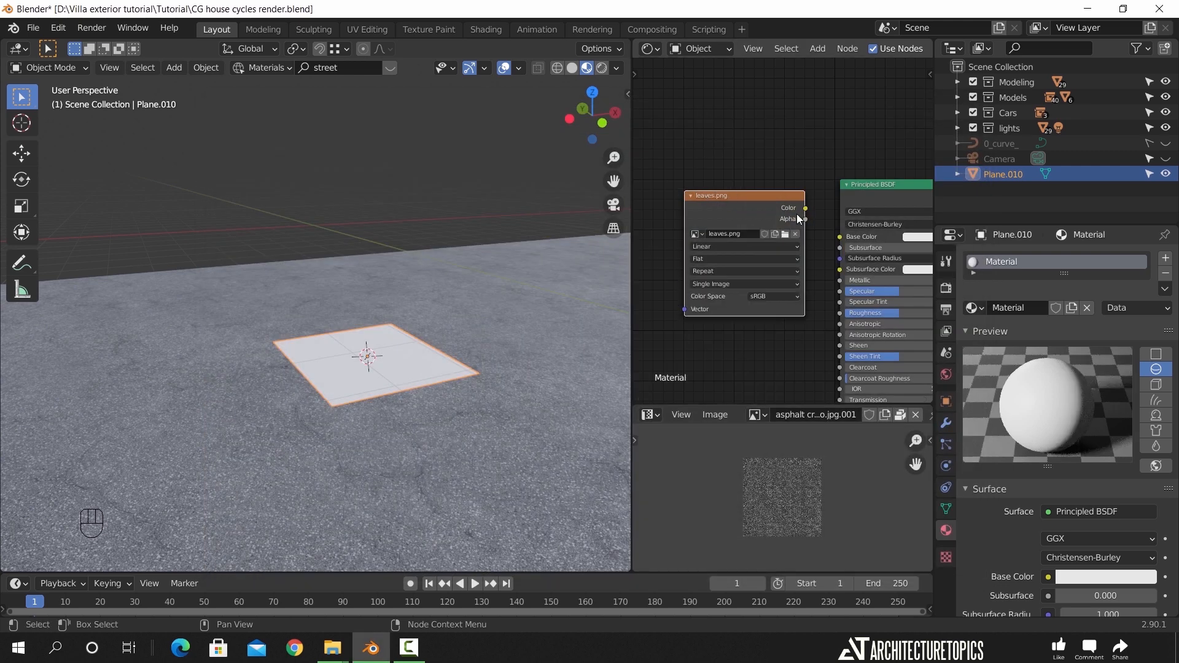
pyautogui.moveTo(806, 208); pyautogui.dragTo(822, 312)
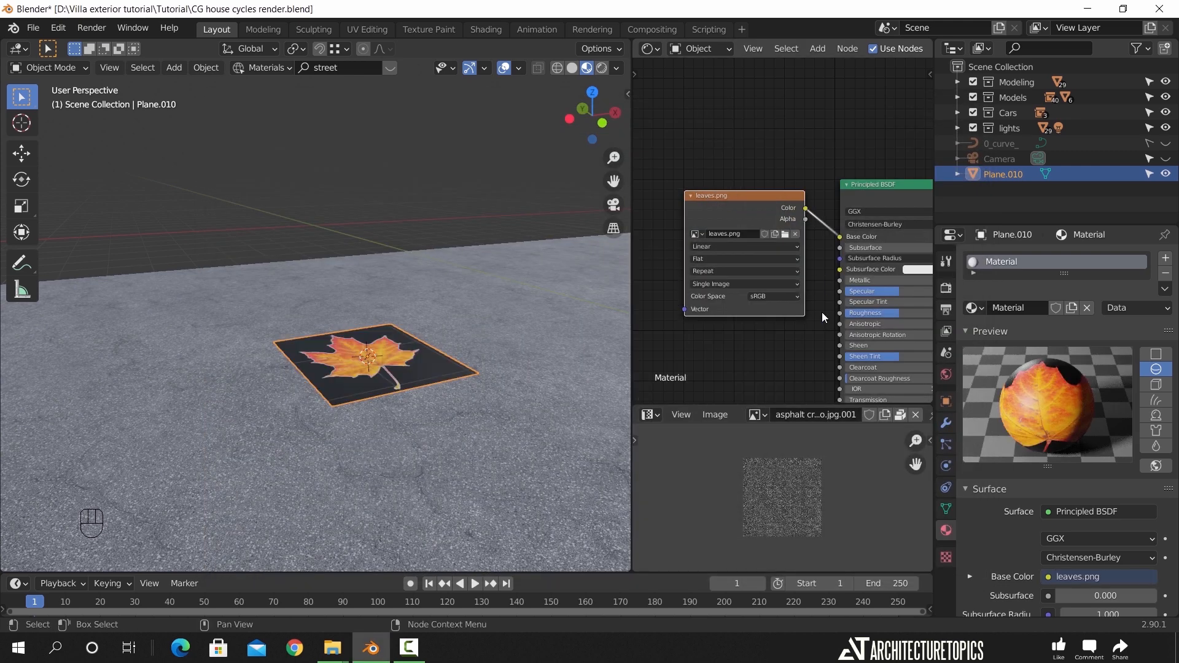
pyautogui.click(1147, 357)
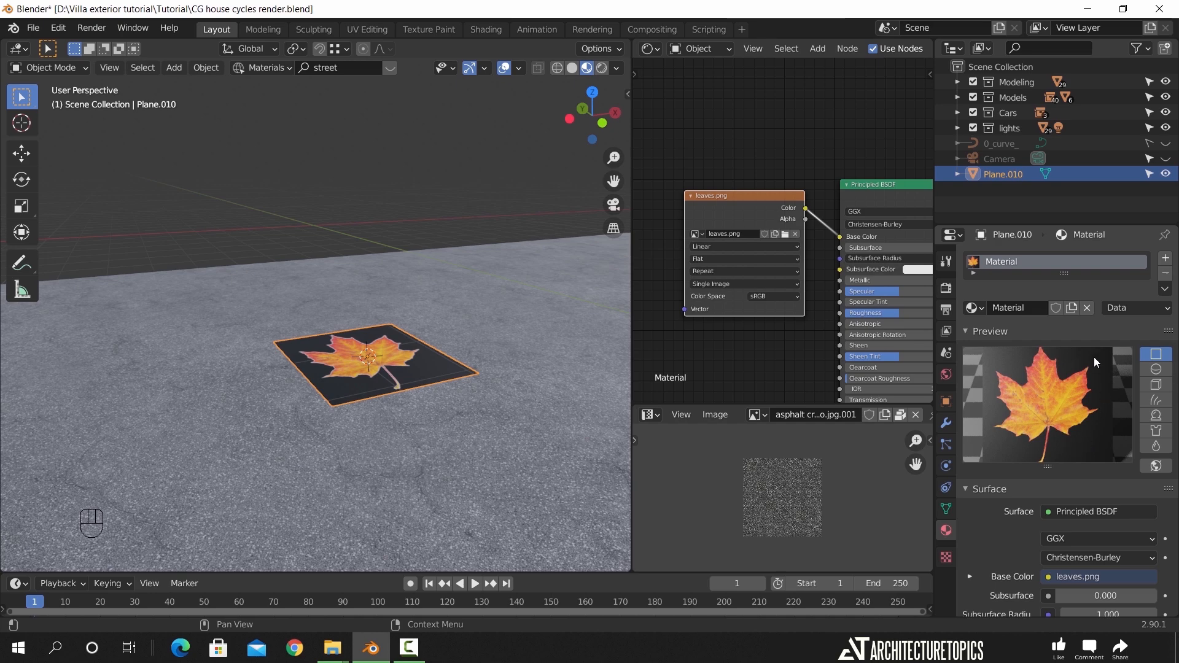
# Space out the Material Output and insert a Mix Shader between it and the Principled BSDF
pyautogui.moveTo(673, 264); pyautogui.dragTo(638, 263, button='middle')
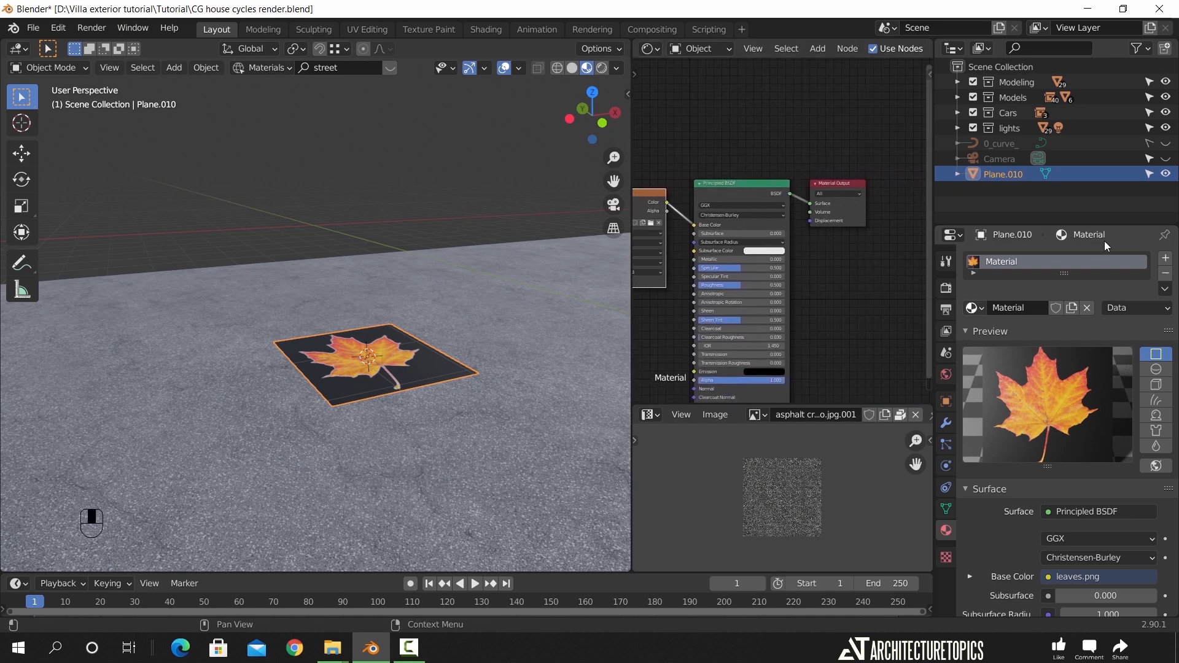
pyautogui.moveTo(839, 184); pyautogui.dragTo(917, 192)
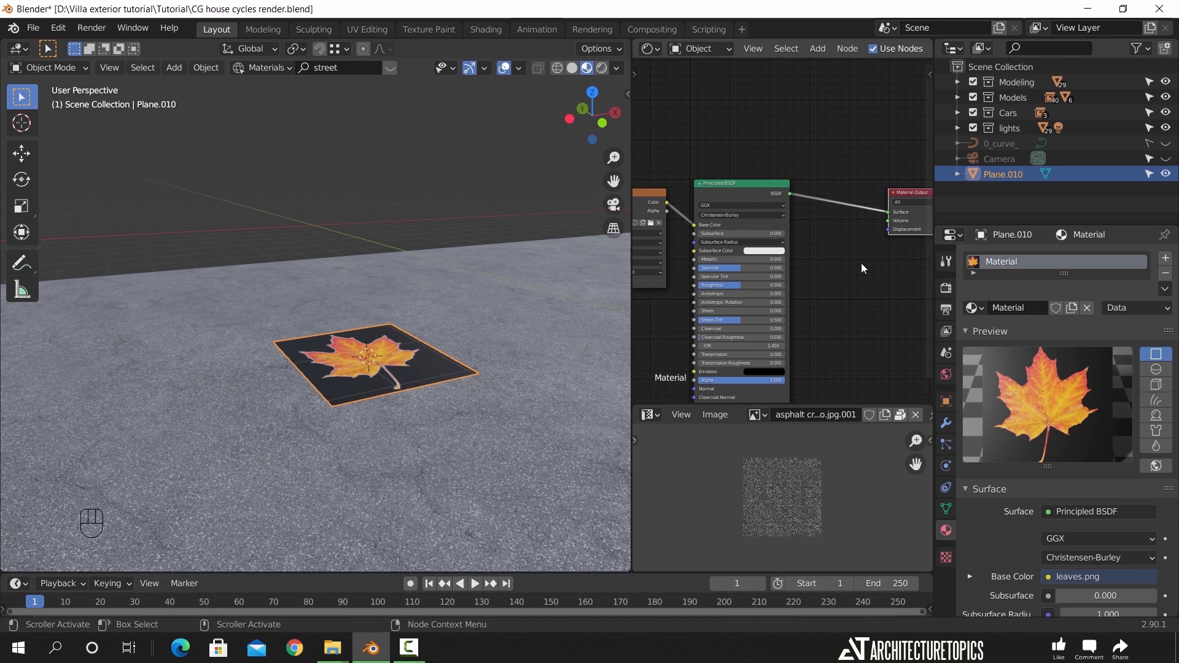
pyautogui.moveTo(854, 264); pyautogui.dragTo(779, 269, button='middle')
pyautogui.moveTo(838, 203); pyautogui.dragTo(881, 208)
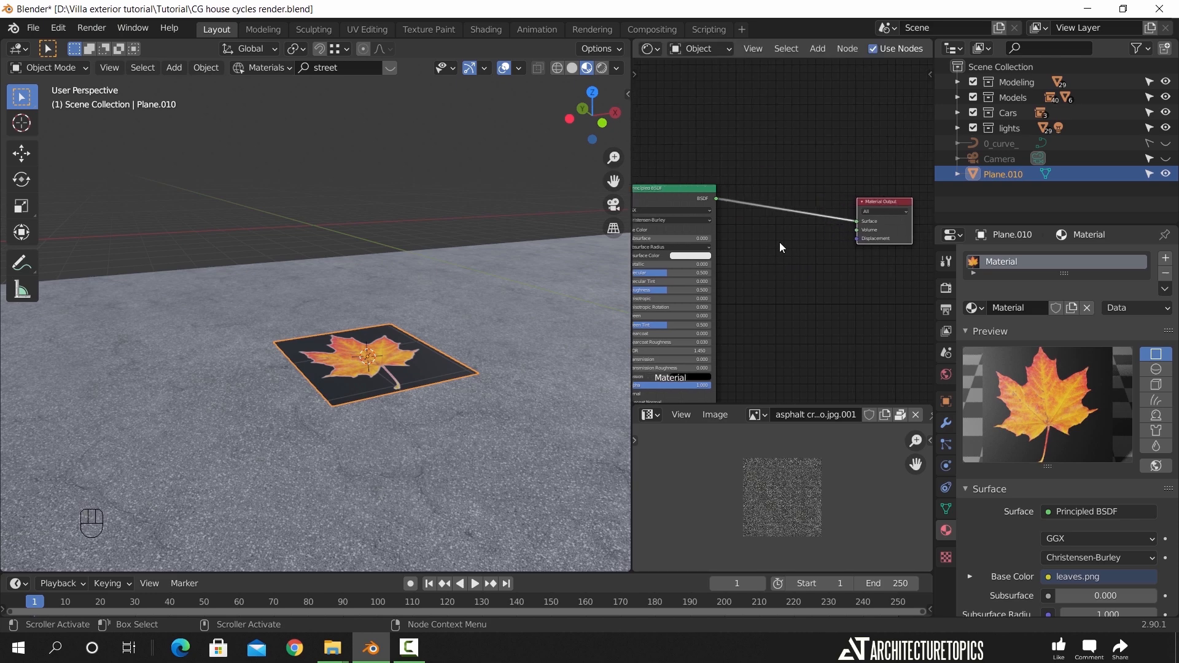
pyautogui.hotkey('shift', 'a')
pyautogui.moveTo(772, 227)
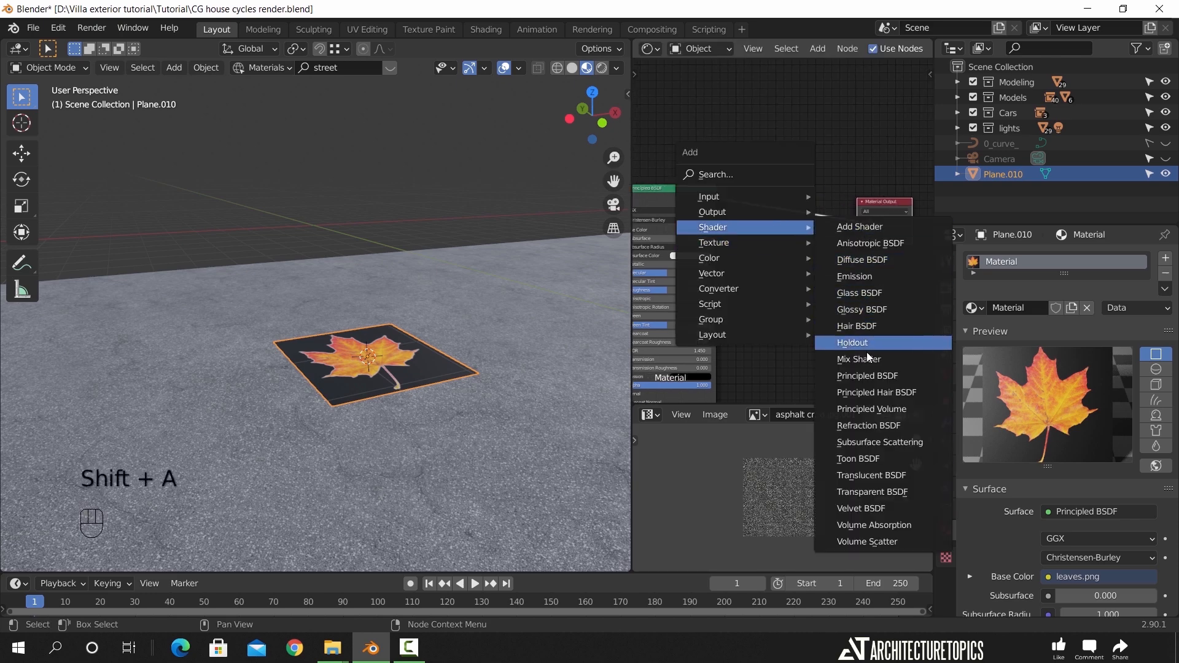
pyautogui.click(860, 359)
pyautogui.click(797, 229)
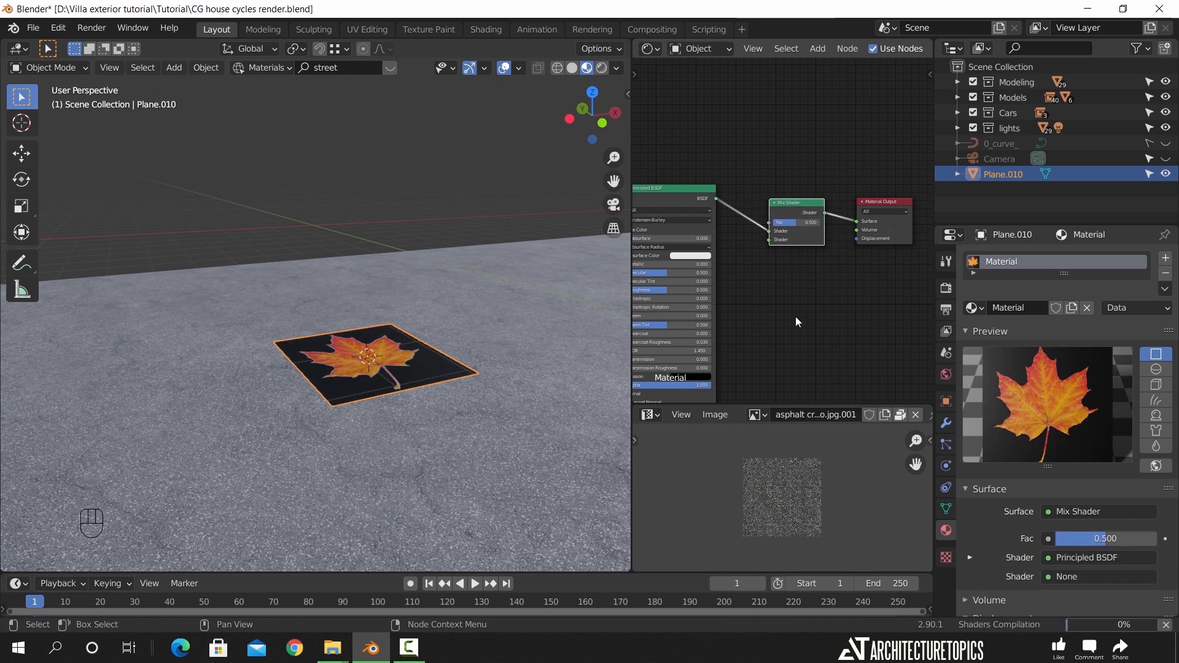
# Add a Transparent BSDF node below the Mix Shader and shift the Mix Shader closer to the Material Output
pyautogui.hotkey('shift', 'a')
pyautogui.moveTo(783, 298)
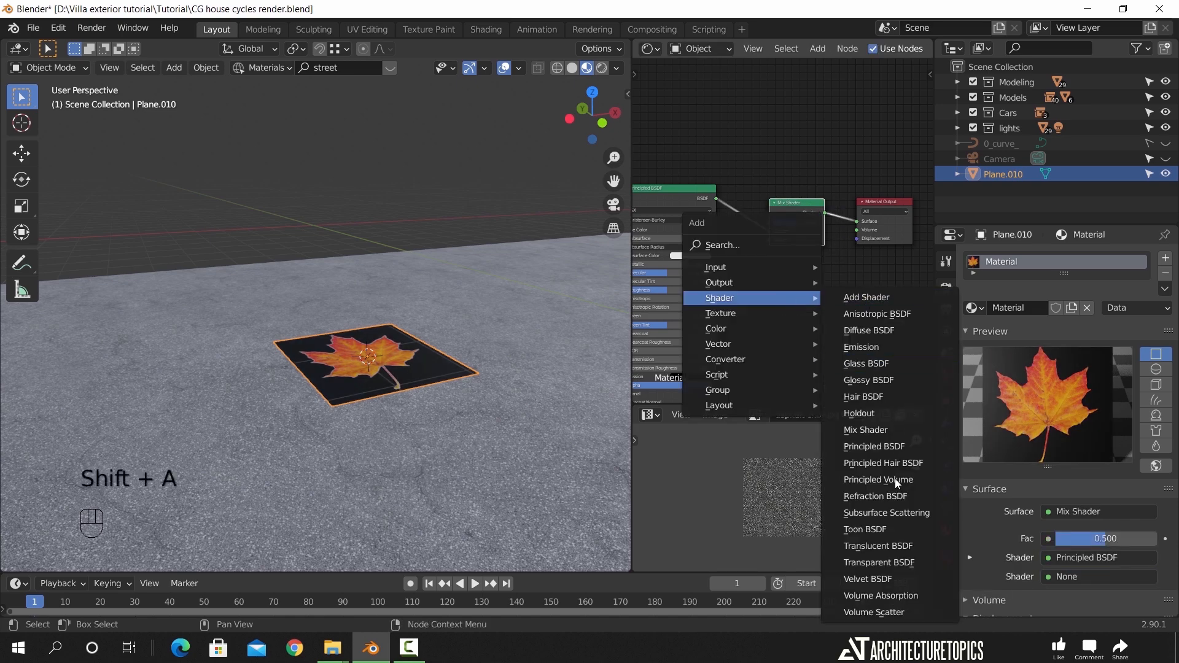
pyautogui.click(889, 560)
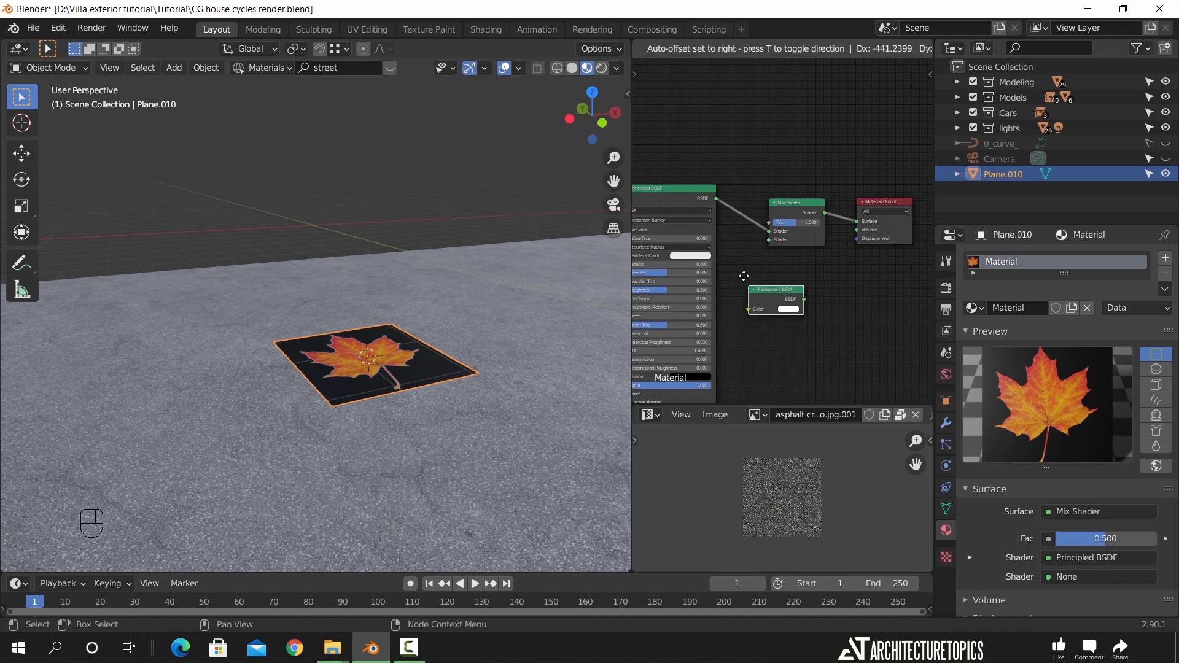
pyautogui.click(735, 259)
pyautogui.moveTo(747, 244); pyautogui.dragTo(773, 255, button='middle')
pyautogui.moveTo(832, 217); pyautogui.dragTo(845, 218)
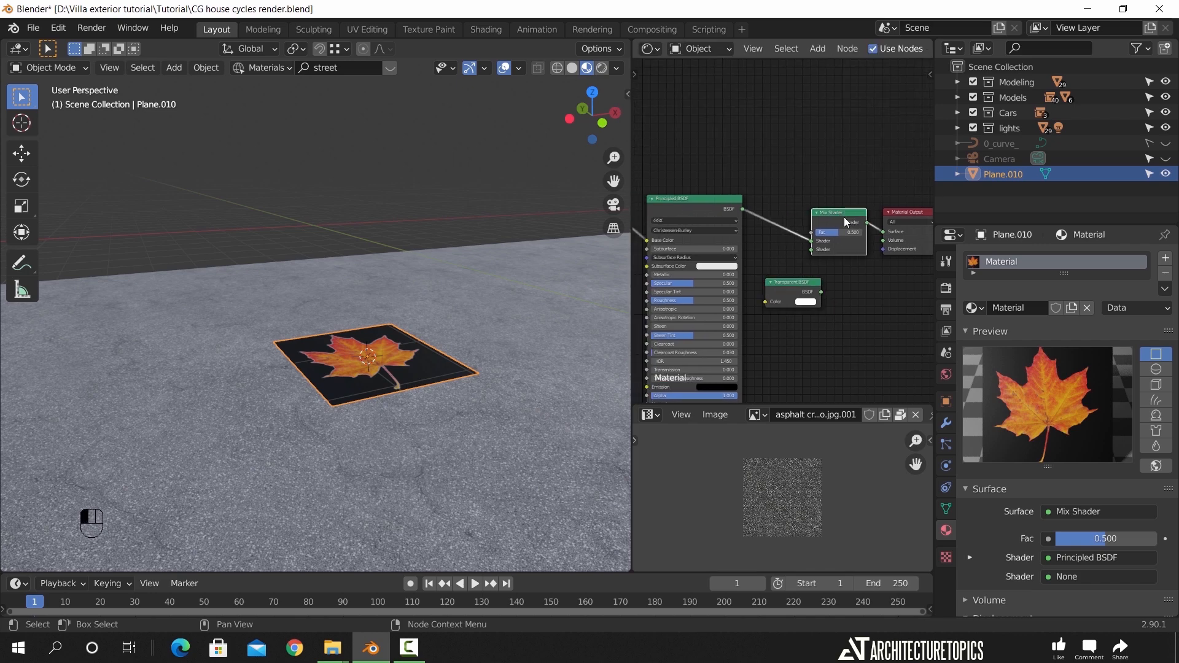
# Link the Transparent BSDF into the Mix Shader's second shader input and the leaf image's Alpha into its Fac
pyautogui.moveTo(821, 292); pyautogui.dragTo(785, 283)
pyautogui.moveTo(783, 251); pyautogui.dragTo(839, 269, button='middle')
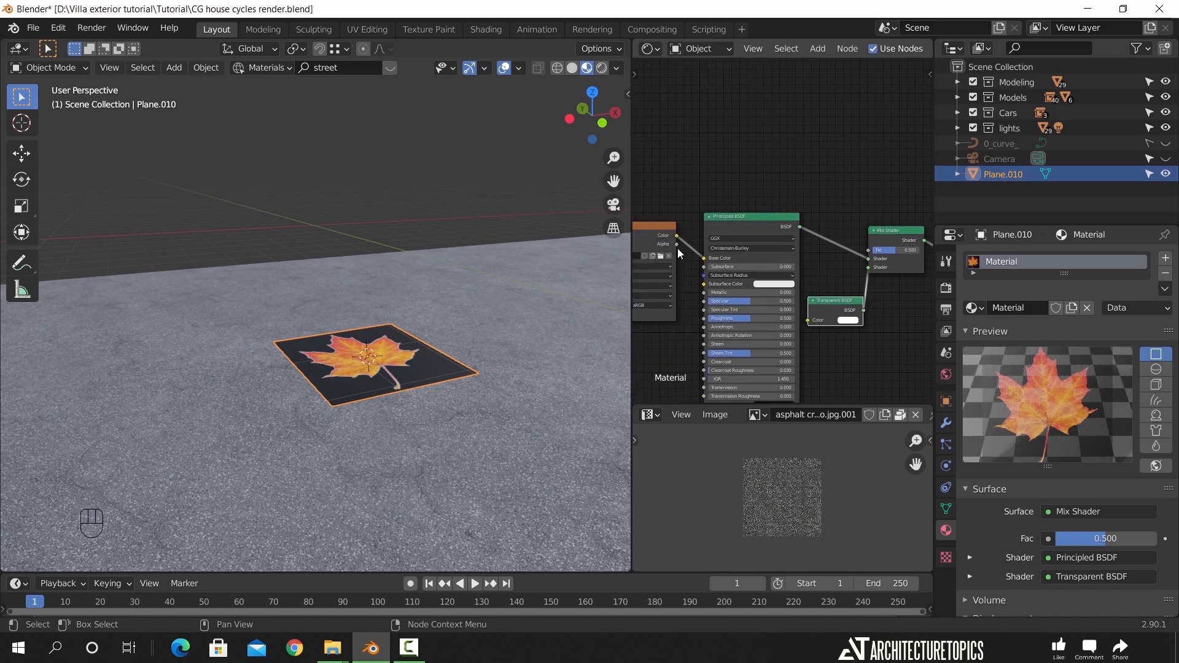
pyautogui.moveTo(678, 245); pyautogui.dragTo(877, 252)
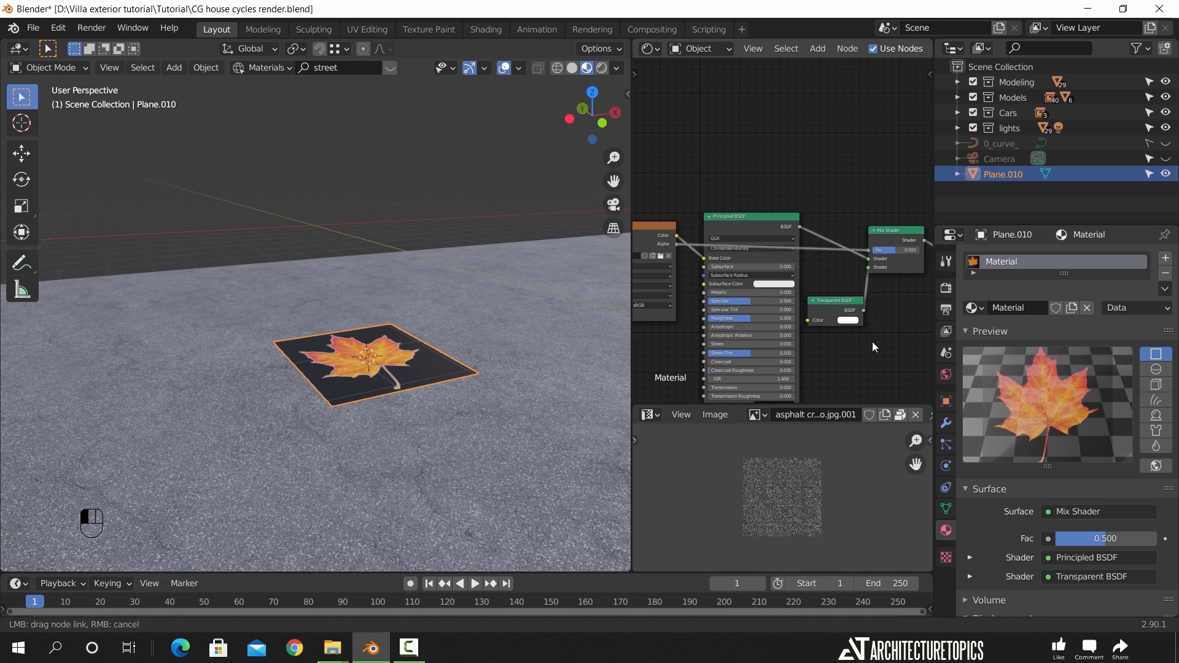
pyautogui.moveTo(874, 337); pyautogui.dragTo(871, 372)
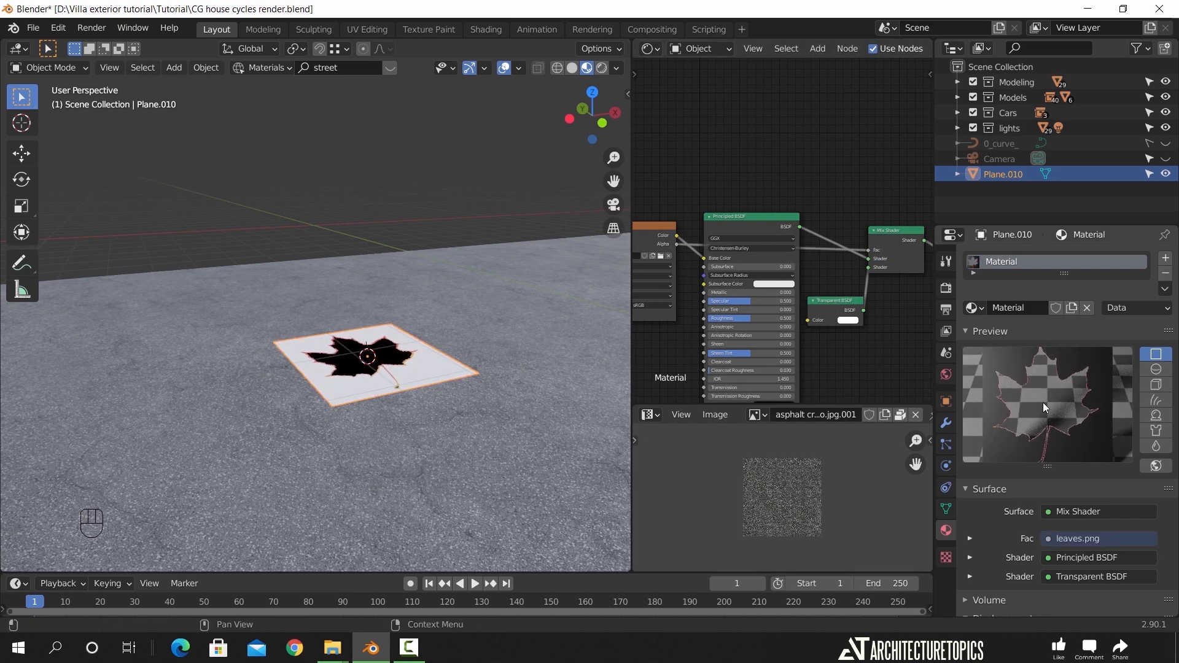
# Swap the Mix Shader's inputs so Transparent BSDF feeds the first Shader socket and Principled BSDF the second
pyautogui.scroll(3, 801, 312)
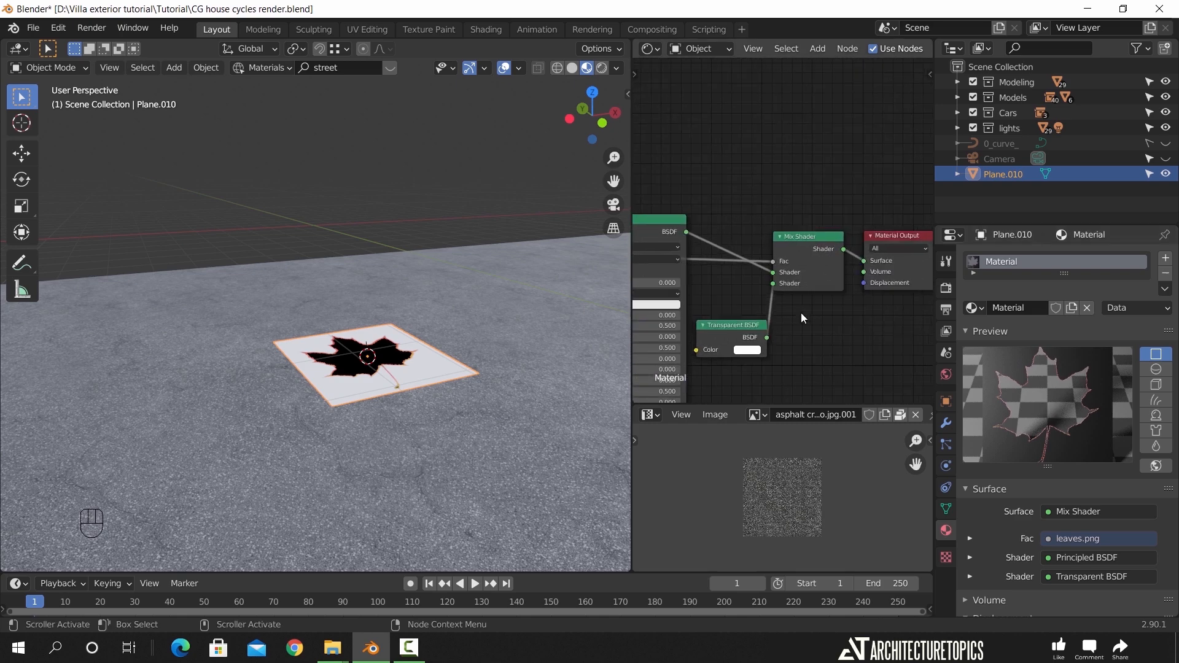
pyautogui.moveTo(769, 303)
pyautogui.mouseDown()
pyautogui.moveTo(742, 296)
pyautogui.moveTo(770, 288)
pyautogui.mouseUp()
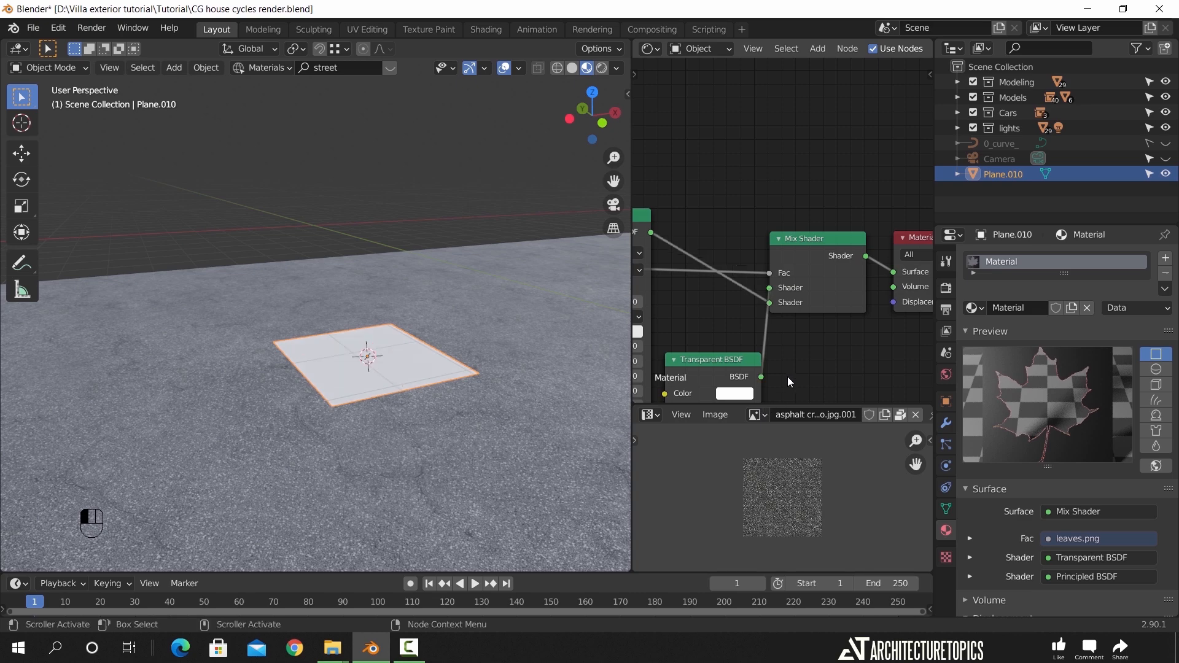
pyautogui.moveTo(738, 363); pyautogui.dragTo(757, 326, button='middle')
pyautogui.moveTo(756, 326); pyautogui.dragTo(741, 295)
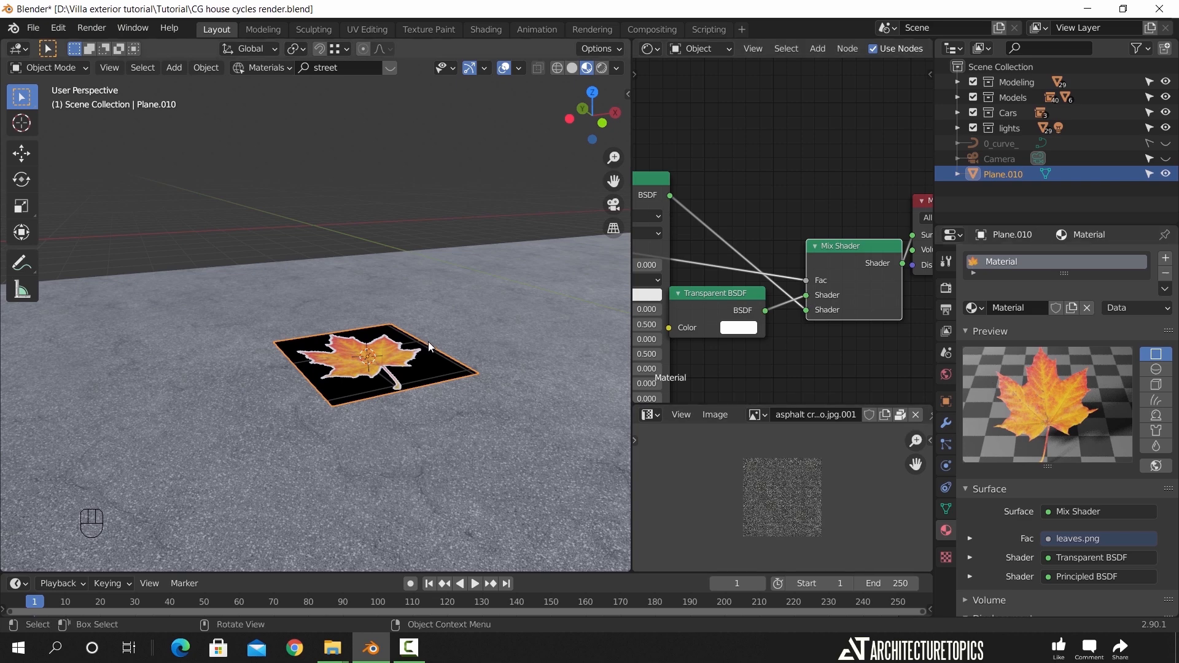
# Move the leaf plane along the Y axis so it lies beside the road
pyautogui.click(384, 361)
pyautogui.moveTo(407, 349); pyautogui.dragTo(366, 316, button='middle')
pyautogui.click(392, 341)
pyautogui.scroll(-4, 393, 350)
pyautogui.scroll(-3, 376, 326)
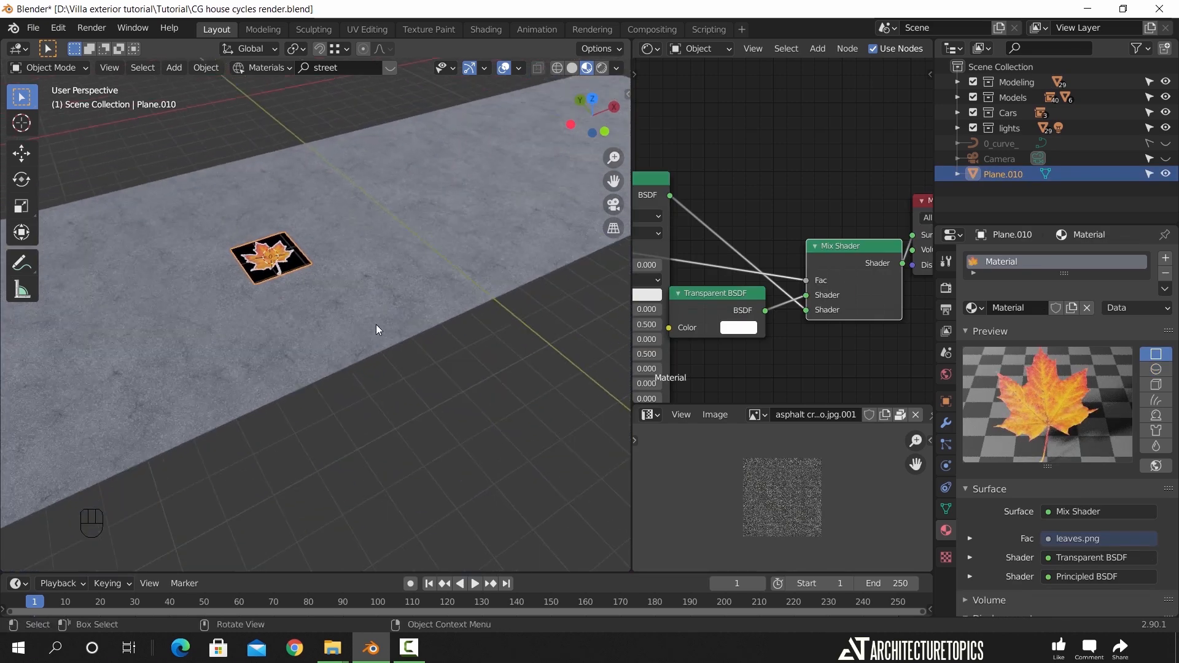
pyautogui.press('g')
pyautogui.press('y')
pyautogui.click(468, 451)
pyautogui.moveTo(469, 452); pyautogui.dragTo(385, 344, button='middle')
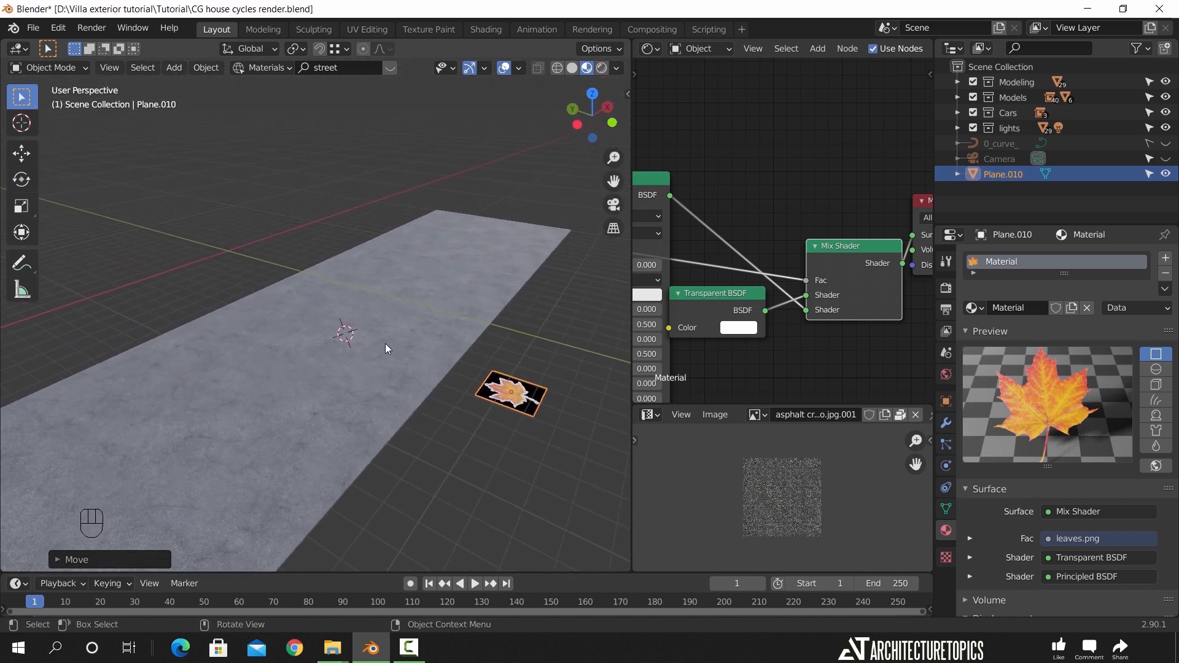
# Add a Hair particle system to the road plane and set its particle number to 200
pyautogui.click(386, 346)
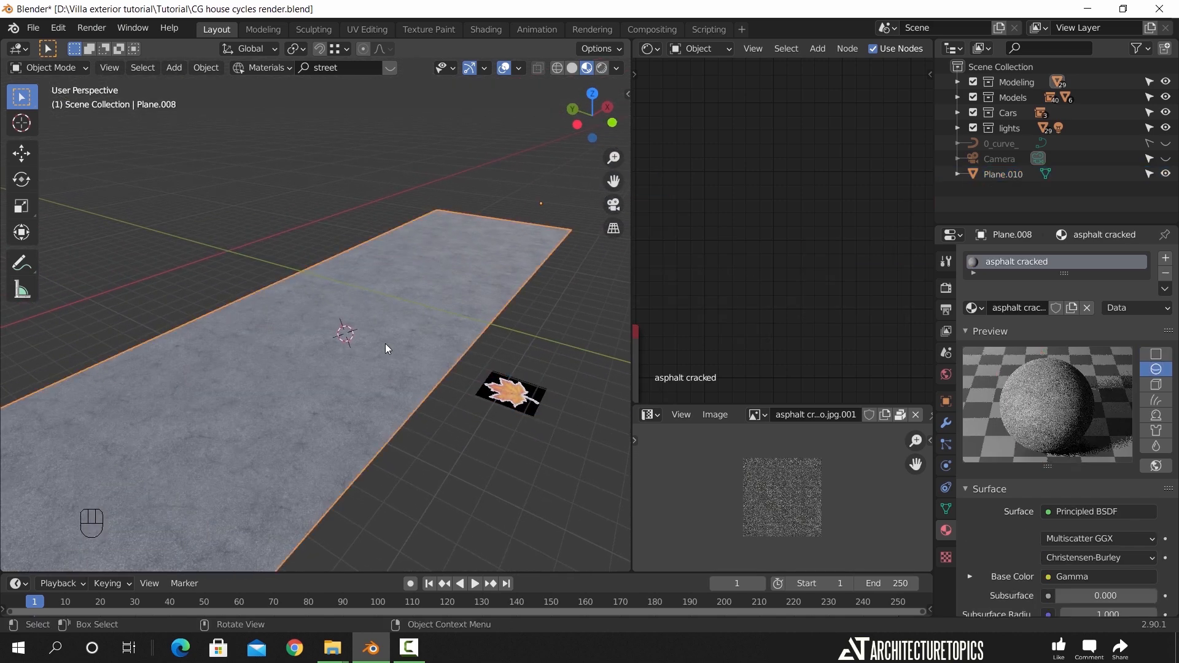
pyautogui.click(947, 446)
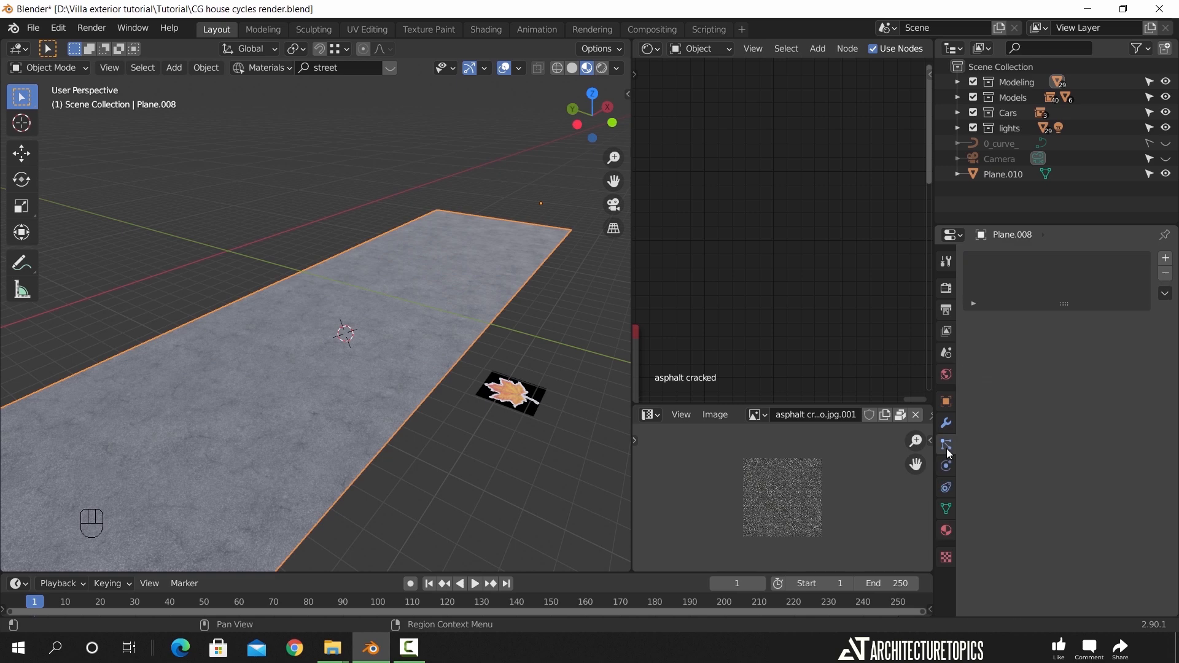
pyautogui.click(1166, 260)
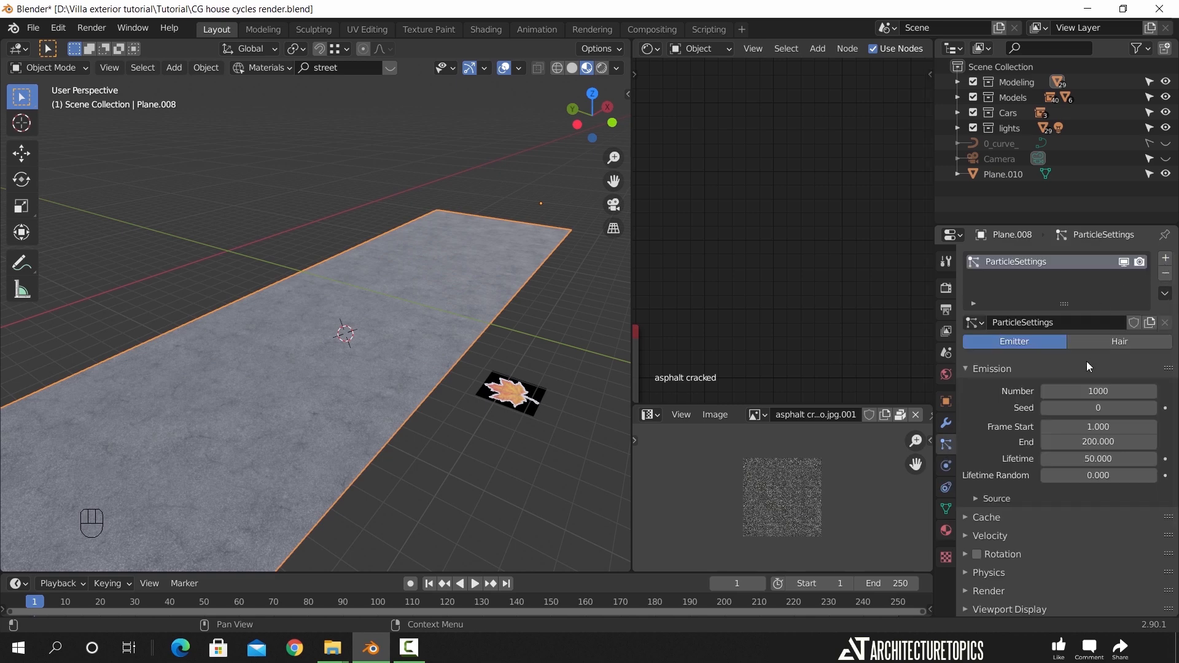
pyautogui.click(1113, 344)
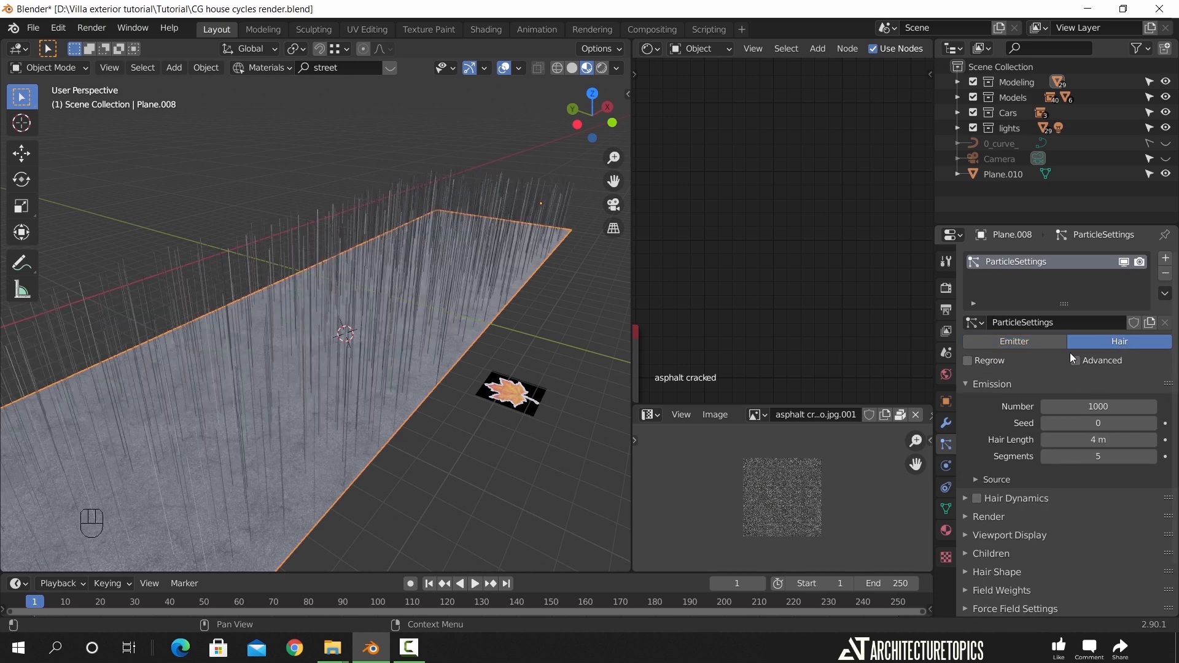
pyautogui.moveTo(480, 452); pyautogui.dragTo(461, 428, button='middle')
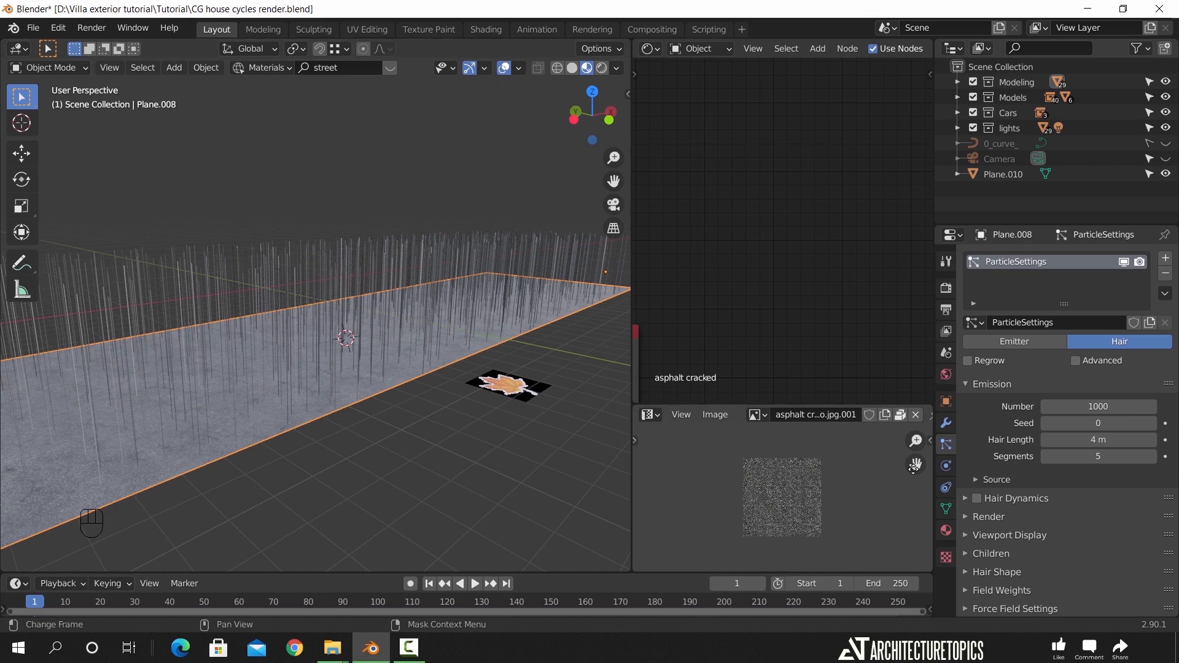
pyautogui.click(1096, 407)
pyautogui.write('200')
pyautogui.press('Return')
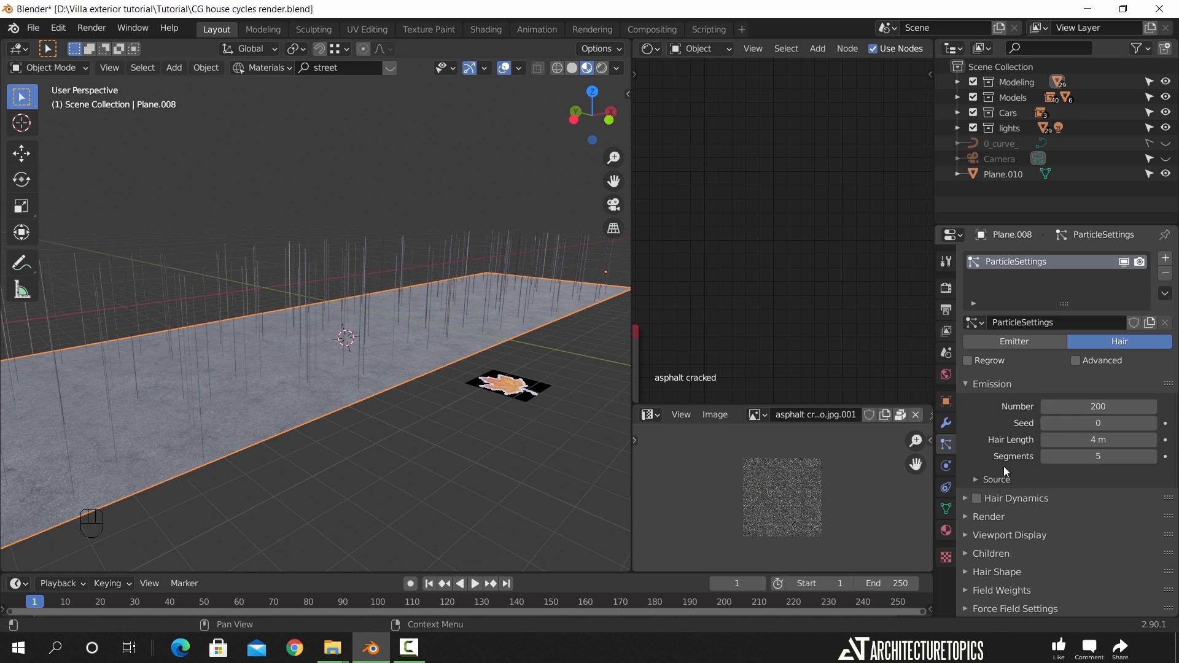
# Render the road's particles as Object, using the leaf plane as the instance object
pyautogui.click(989, 517)
pyautogui.scroll(-4, 987, 517)
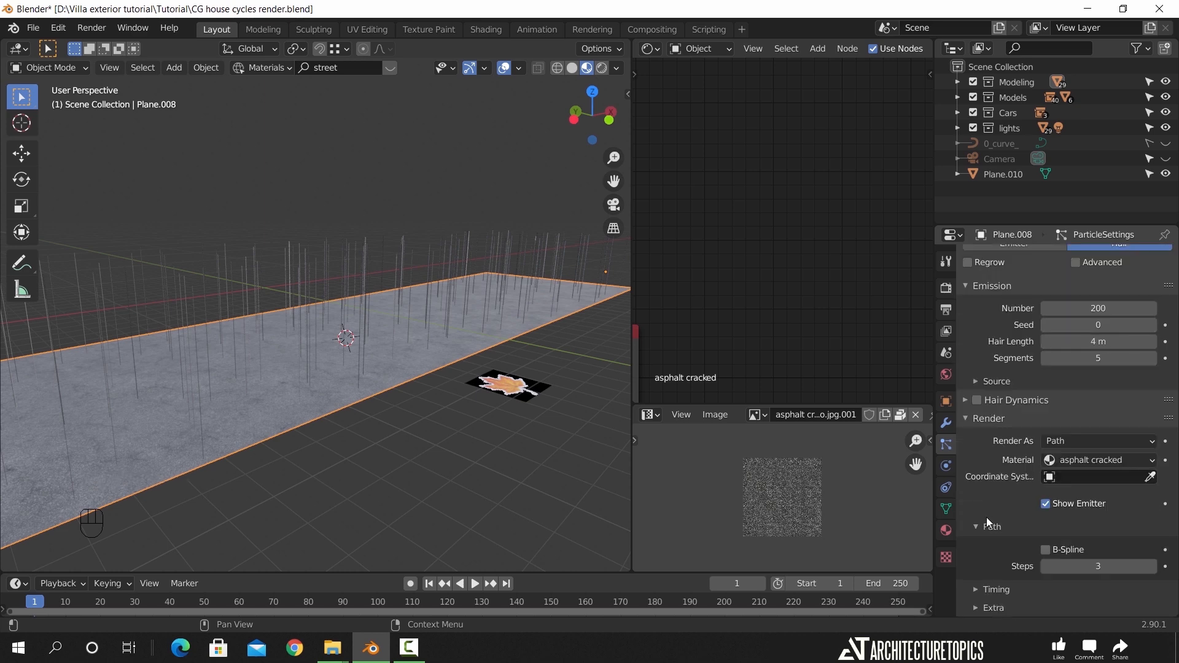
pyautogui.click(1069, 441)
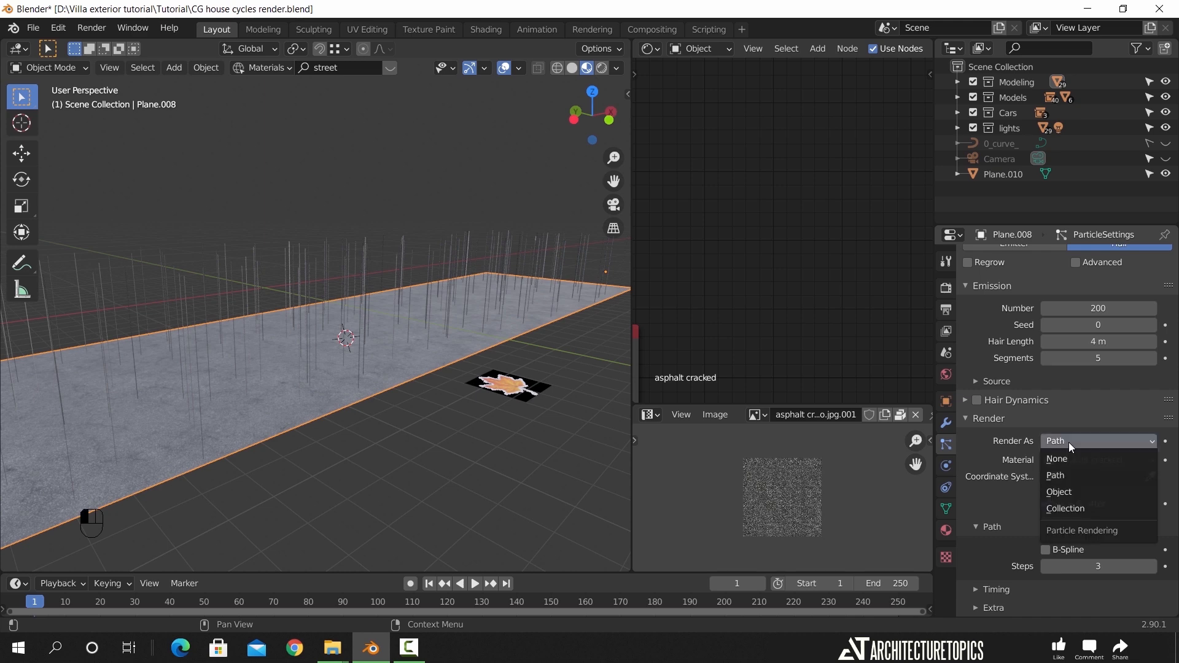
pyautogui.click(1073, 492)
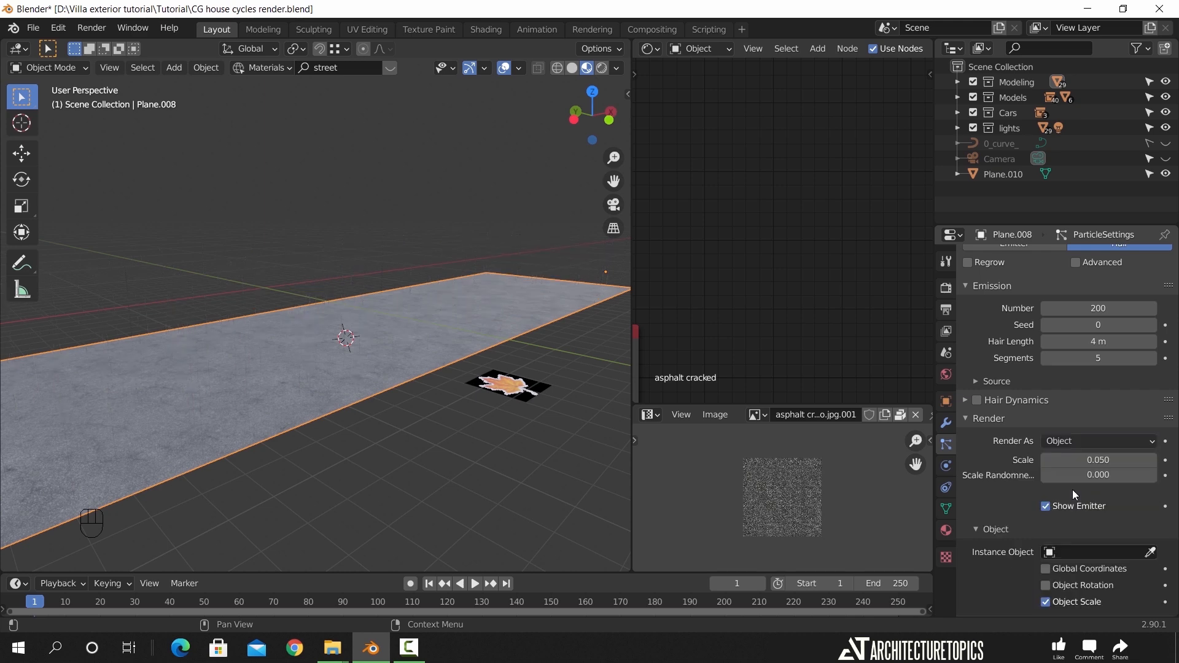
pyautogui.click(1151, 554)
pyautogui.click(510, 384)
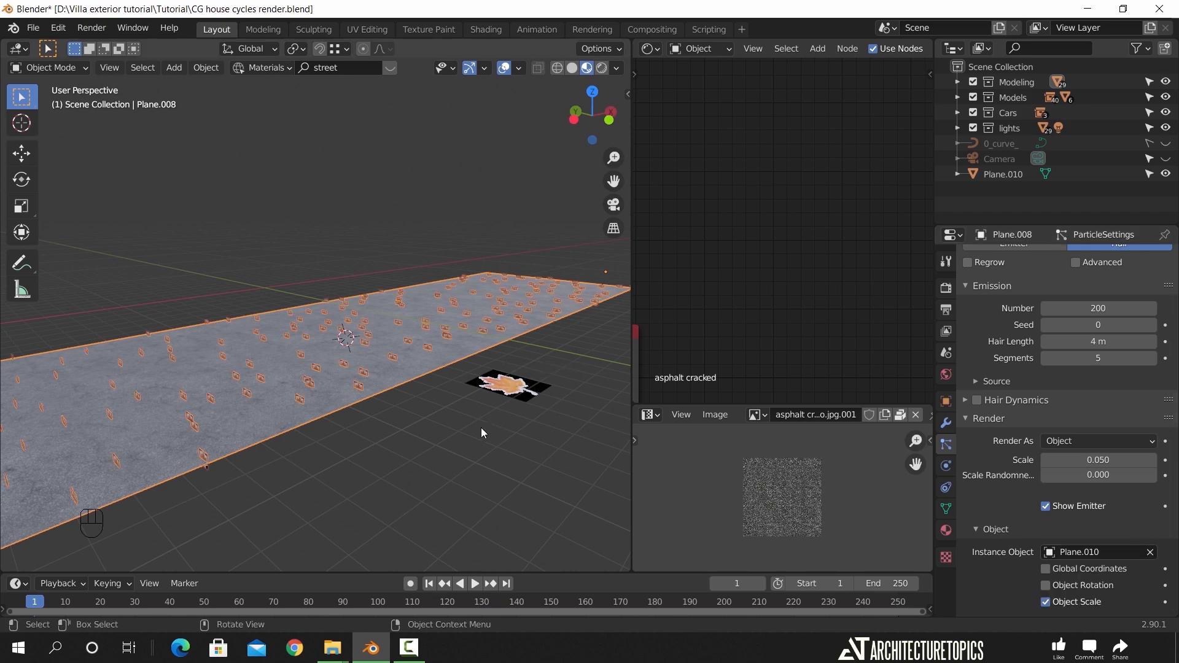
# Turn on the Advanced hair options, enable particle Rotation and set the Orientation Axis to None
pyautogui.moveTo(363, 443); pyautogui.dragTo(404, 423, button='middle')
pyautogui.scroll(4, 1020, 427)
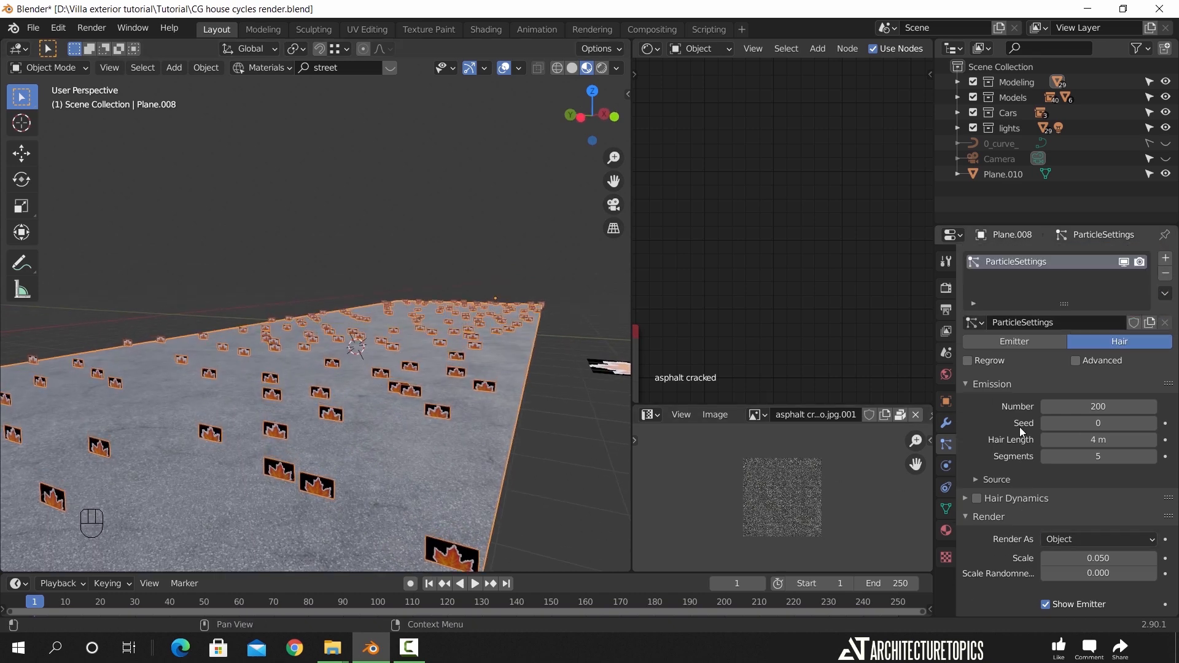
pyautogui.click(1077, 363)
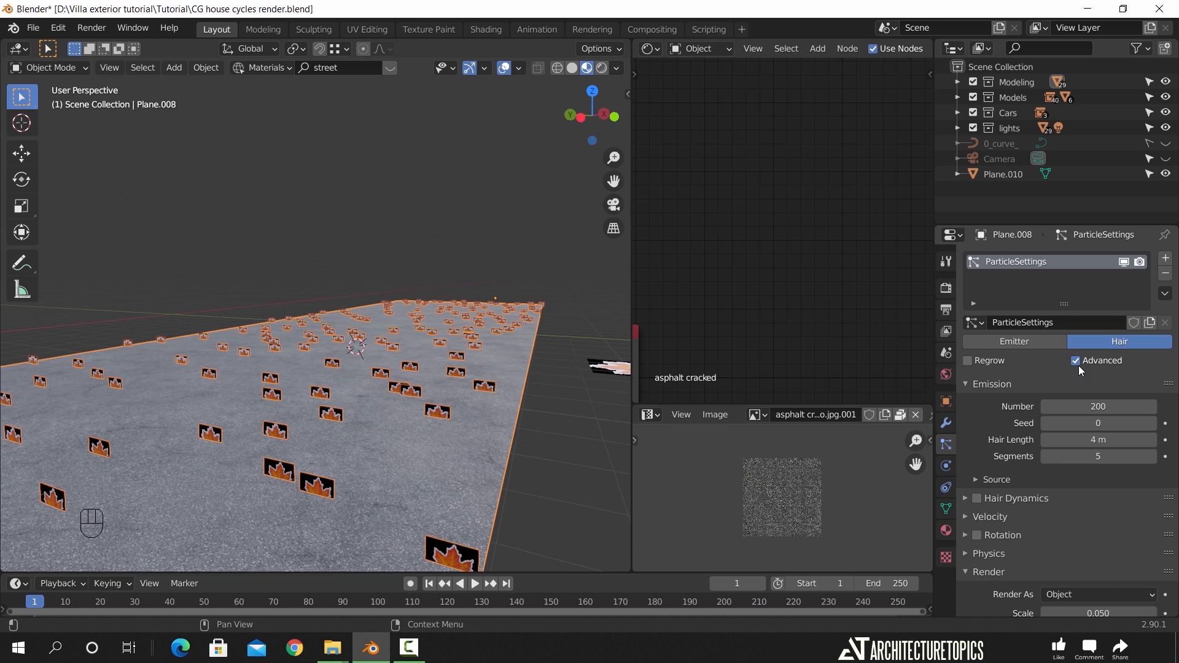
pyautogui.click(967, 535)
pyautogui.scroll(-4, 1003, 525)
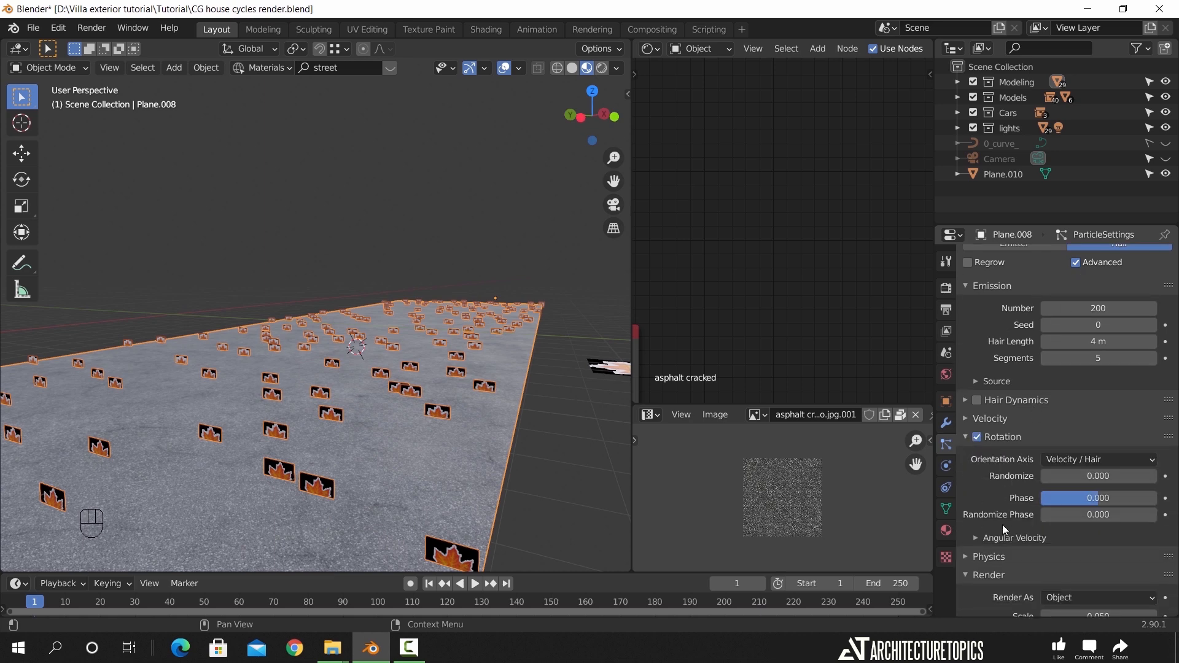
pyautogui.click(1057, 461)
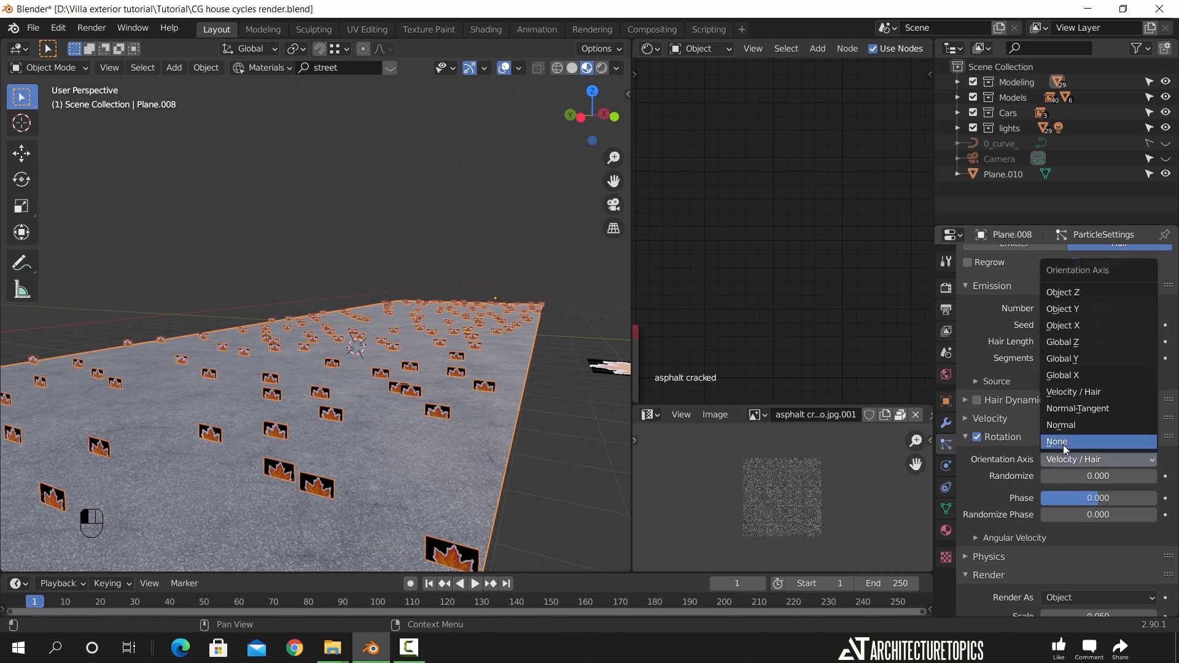
pyautogui.click(1063, 442)
pyautogui.moveTo(470, 436); pyautogui.dragTo(437, 403, button='middle')
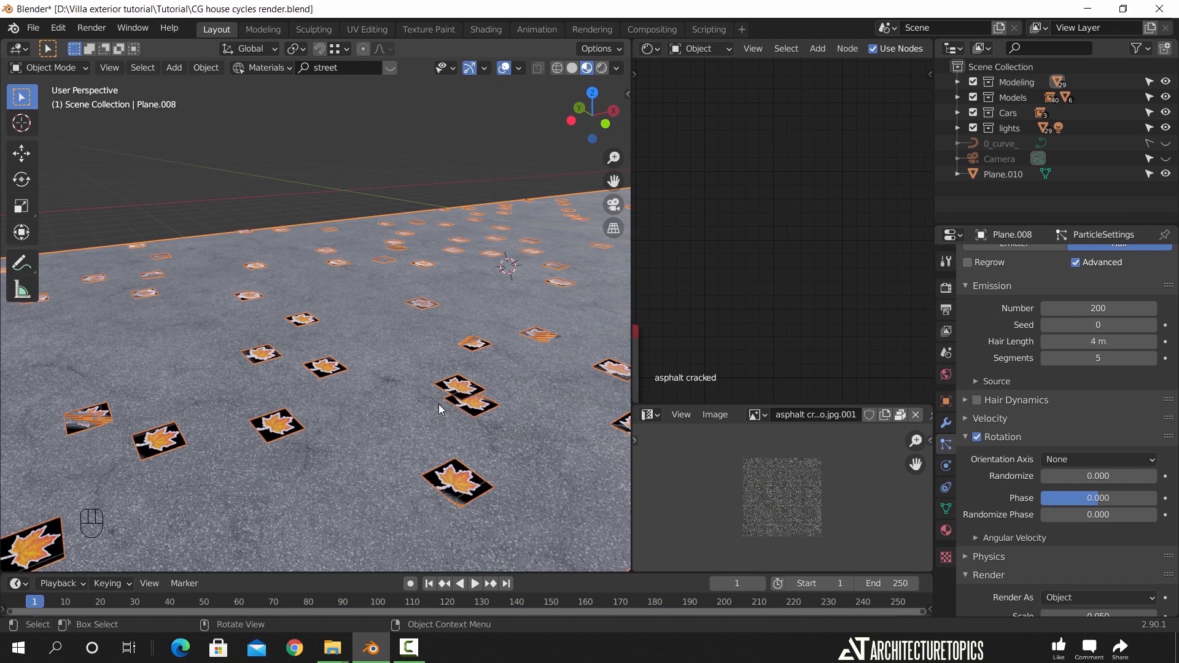
# Set the leaf particles' render scale to 0.03 and their scale randomness to 0.4
pyautogui.scroll(-2, 450, 403)
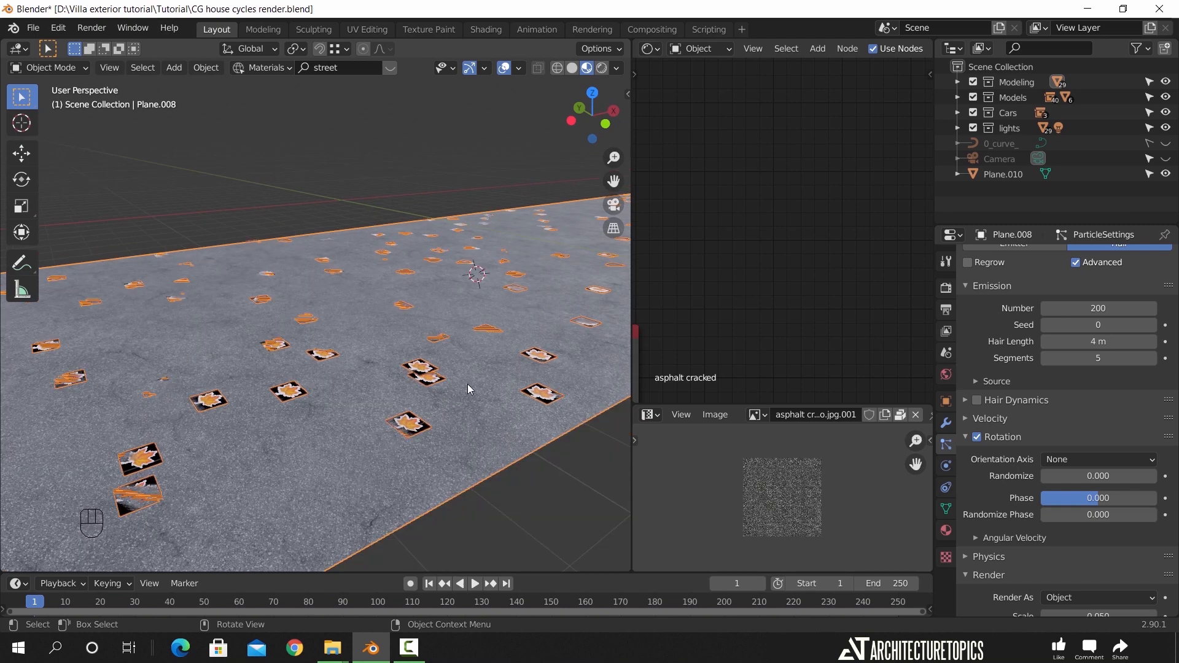
pyautogui.scroll(-7, 999, 470)
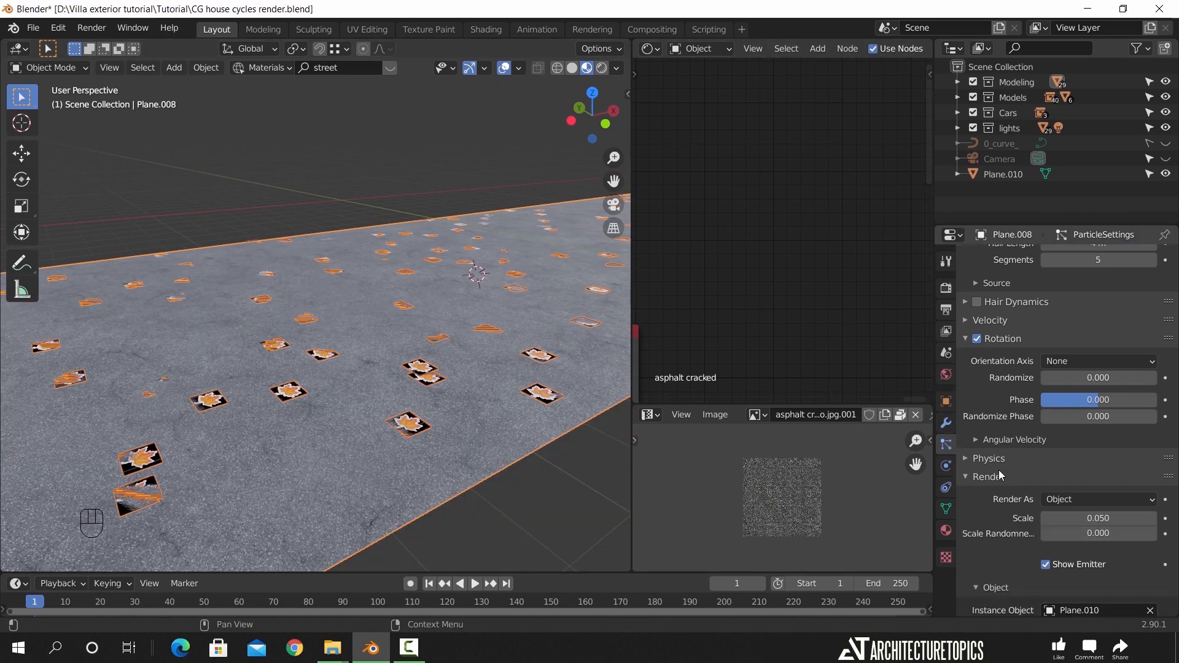
pyautogui.moveTo(1102, 444); pyautogui.dragTo(1084, 444)
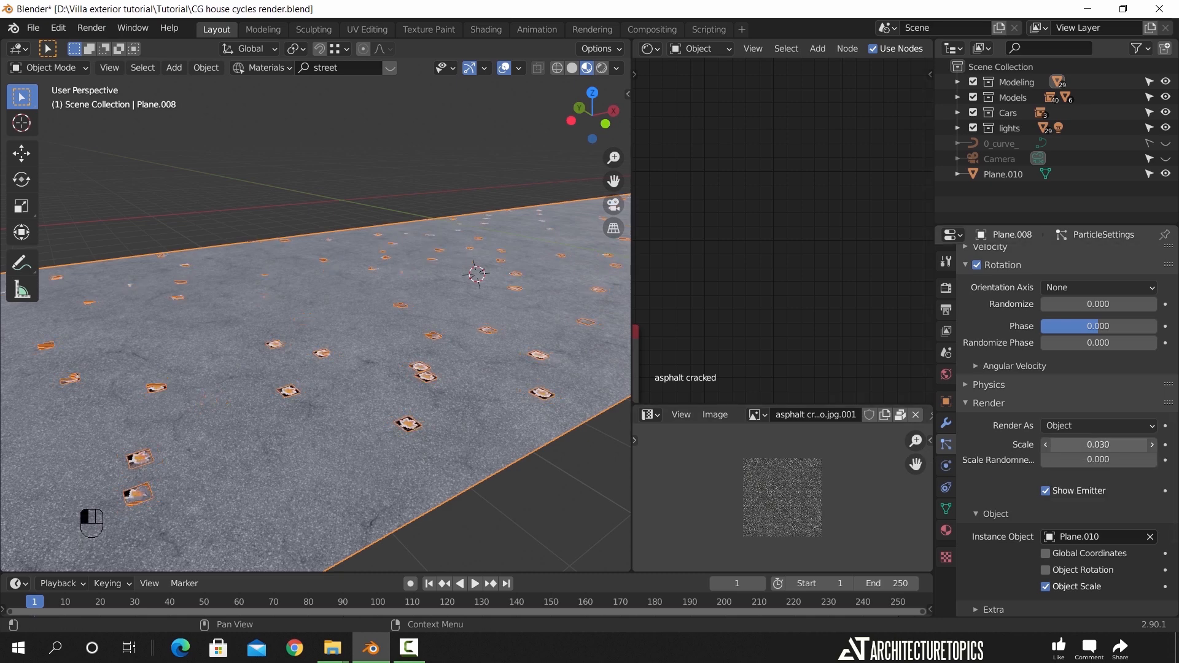
pyautogui.click(1098, 444)
pyautogui.write('0.')
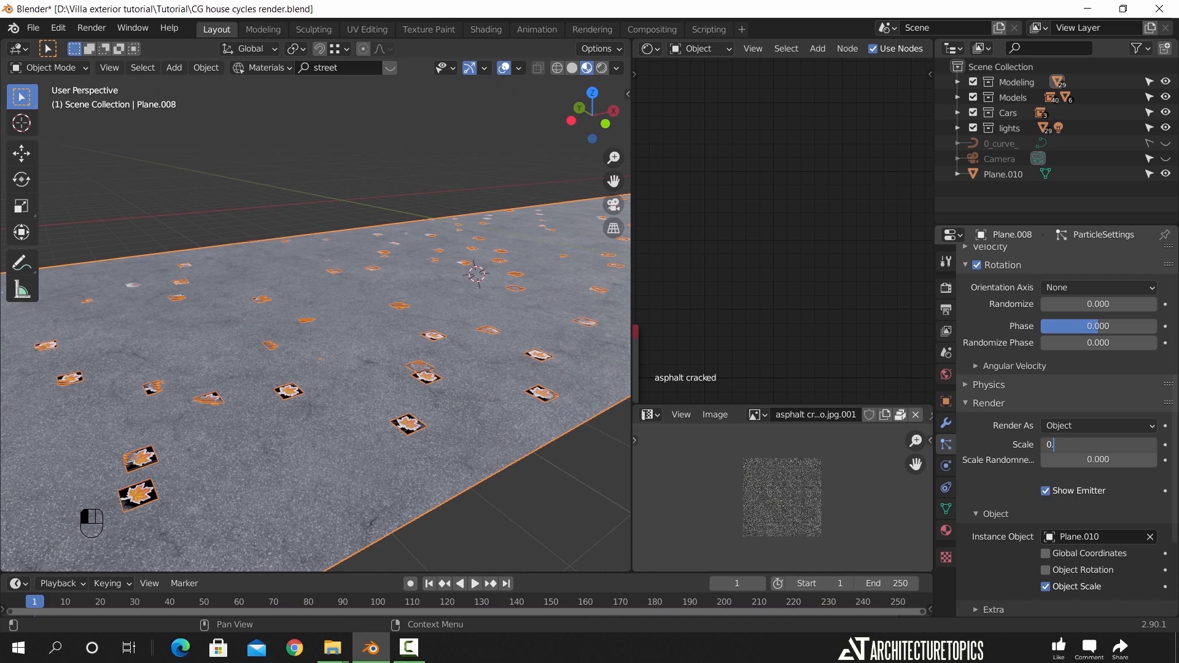
pyautogui.write('03')
pyautogui.press('Return')
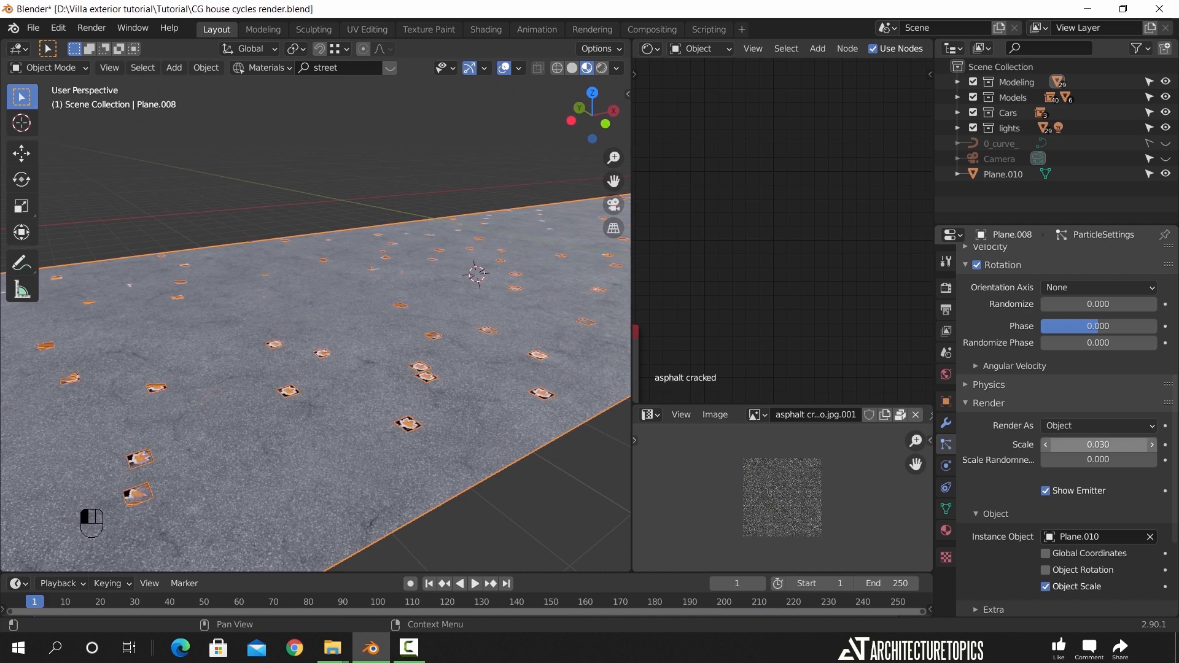
pyautogui.click(1113, 461)
pyautogui.write('0.4')
pyautogui.press('Return')
# Reduce the leaf particles' render scale to 0.02 and check their spread over the road
pyautogui.moveTo(541, 406); pyautogui.dragTo(398, 428, button='middle')
pyautogui.keyDown('shift'); pyautogui.moveTo(518, 438); pyautogui.dragTo(438, 373, button='middle'); pyautogui.keyUp('shift')
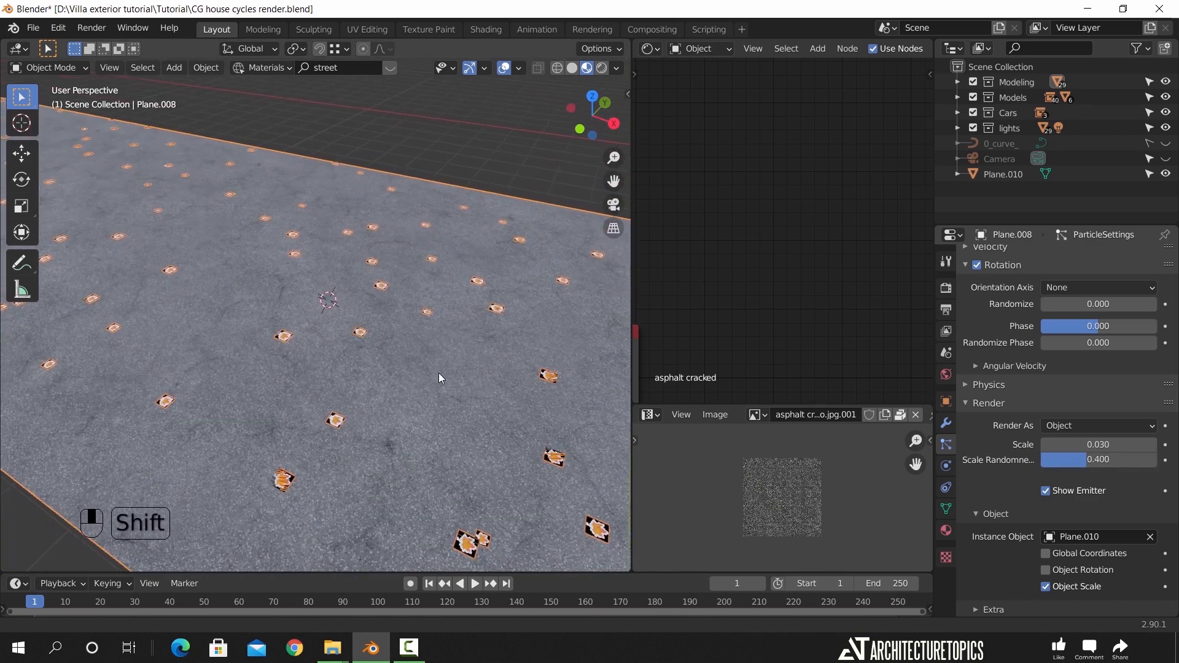
pyautogui.click(1098, 445)
pyautogui.write('0.02')
pyautogui.press('Return')
pyautogui.moveTo(293, 404); pyautogui.dragTo(368, 396, button='middle')
pyautogui.scroll(-5, 422, 418)
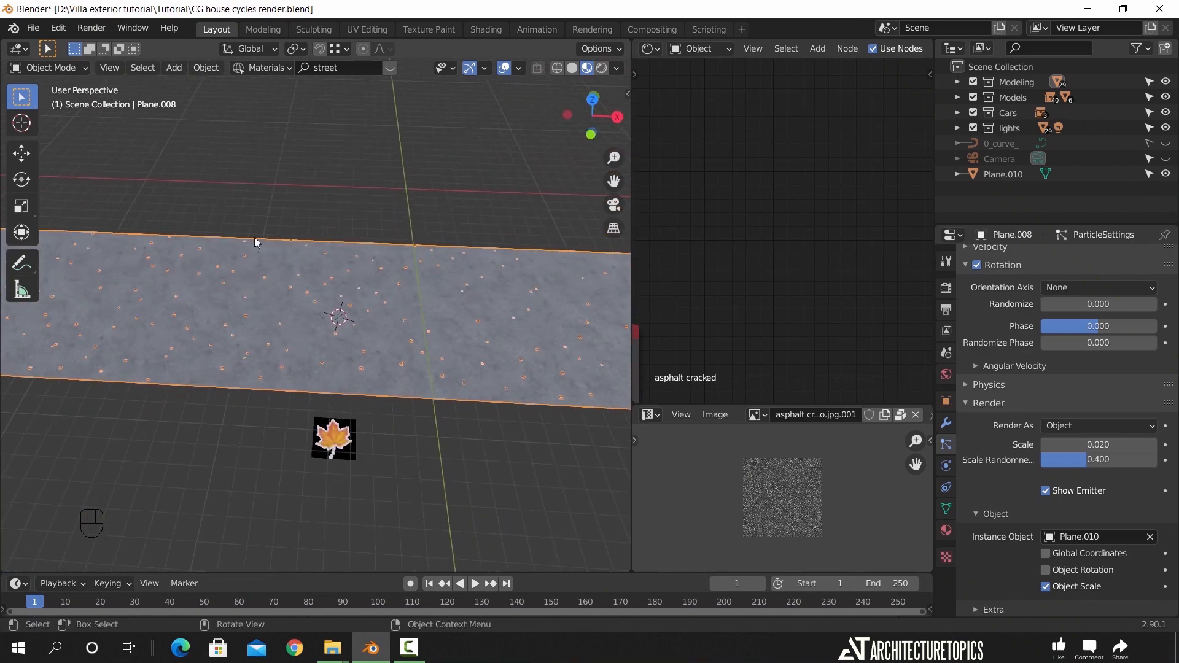
pyautogui.moveTo(282, 313); pyautogui.dragTo(368, 268, button='middle')
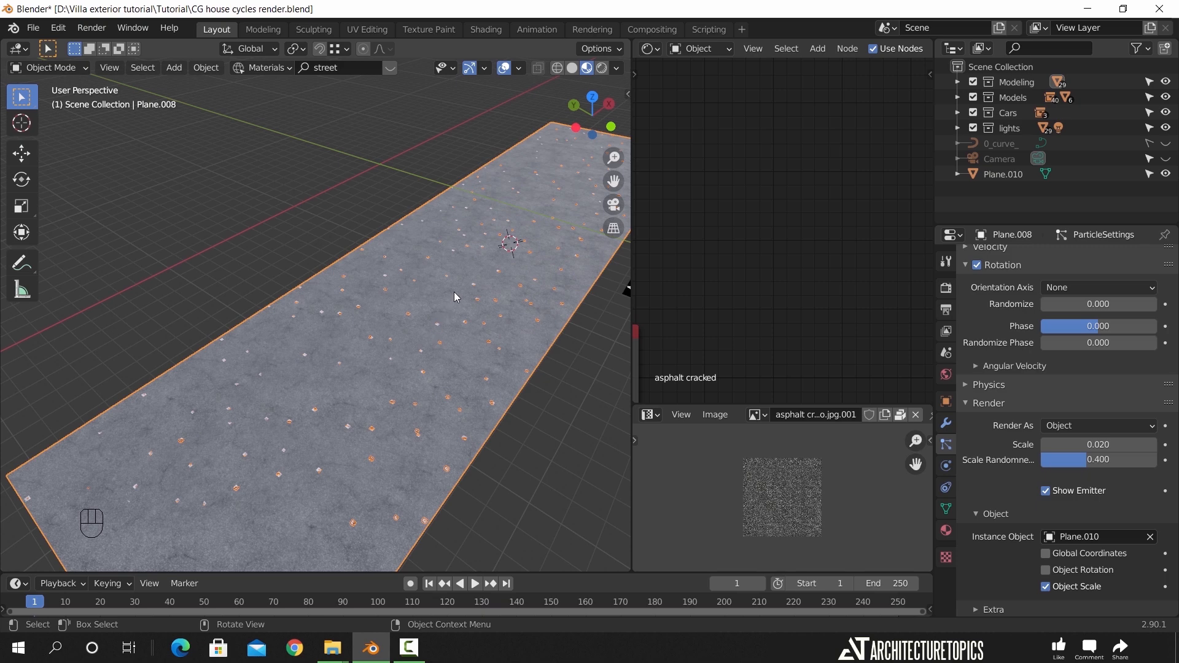
# Enter Edit Mode on the road plane, add a centred loop cut across its width and select the whole mesh
pyautogui.scroll(-3, 455, 292)
pyautogui.moveTo(436, 328); pyautogui.dragTo(376, 353, button='middle')
pyautogui.press('Tab')
pyautogui.hotkey('ctrl', 'r')
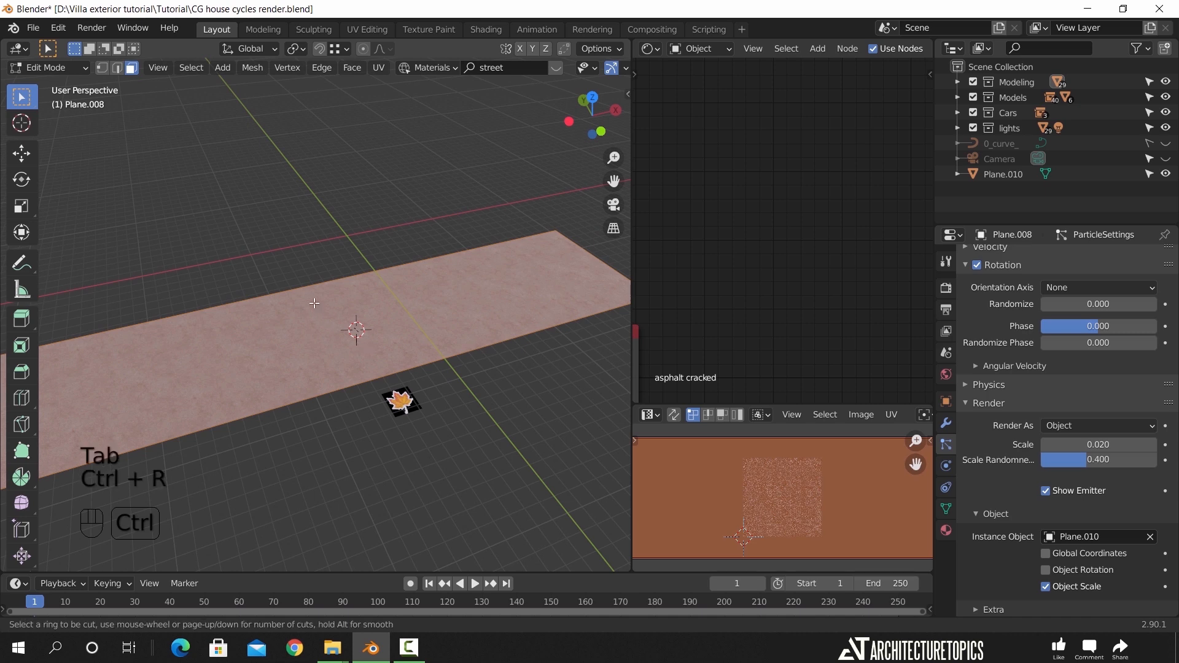
pyautogui.click(352, 314)
pyautogui.rightClick(352, 314)
pyautogui.press('a')
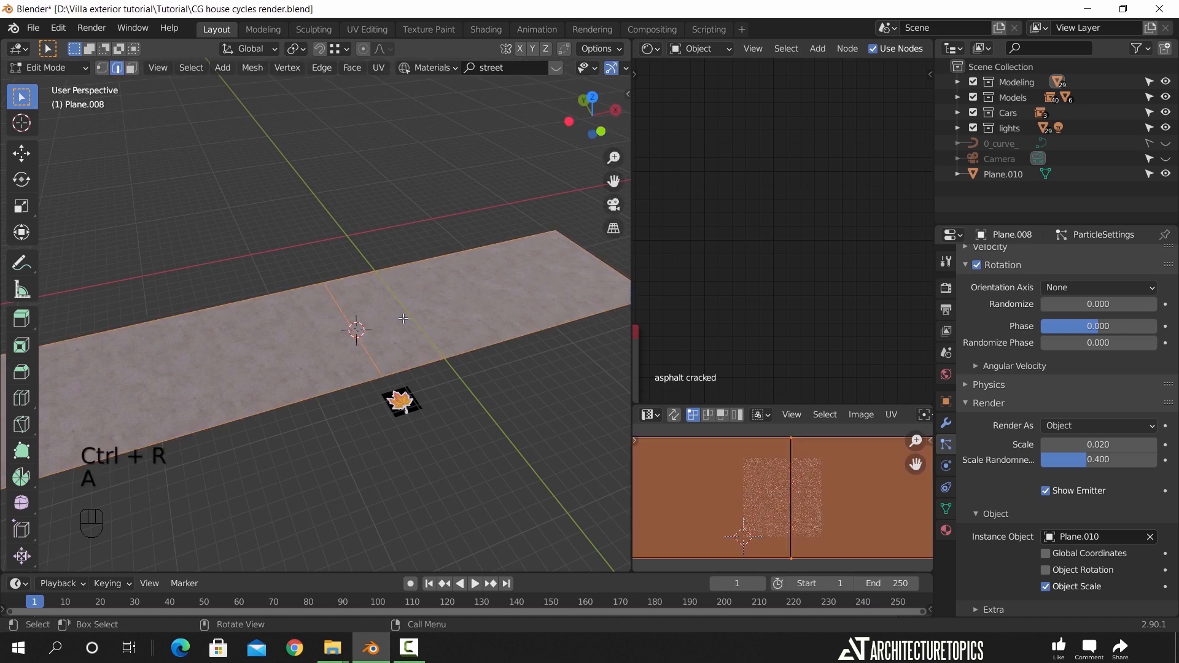
# Add two more loop cuts across the road, one centred in each half
pyautogui.hotkey('ctrl', 'r')
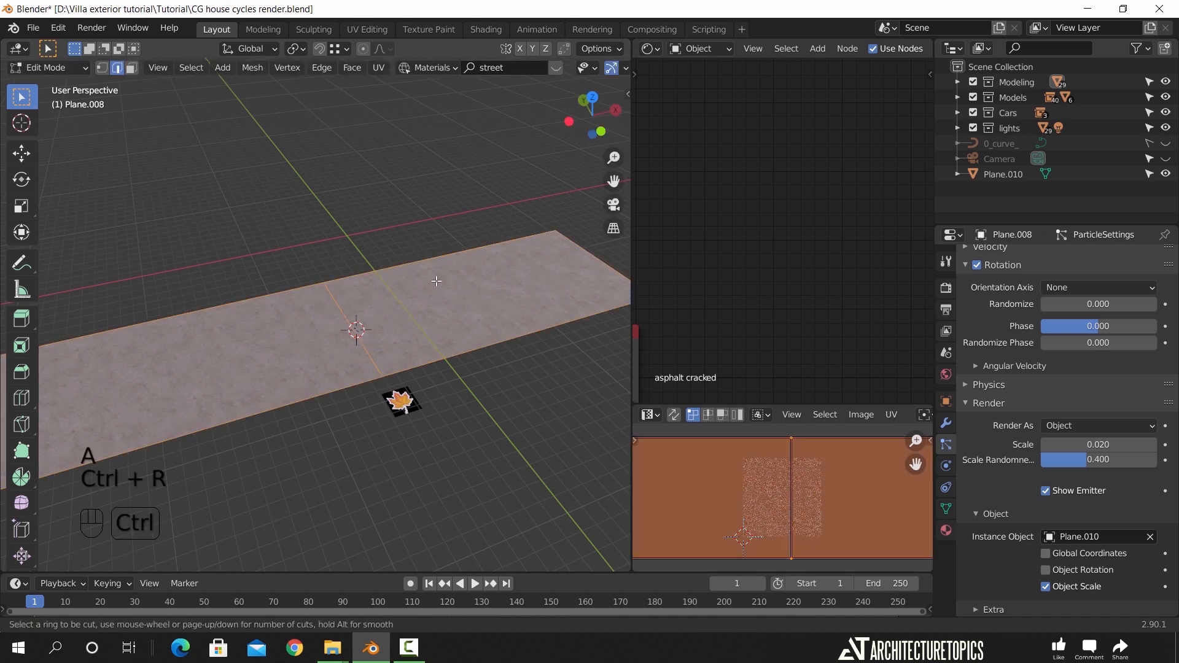
pyautogui.click(441, 276)
pyautogui.rightClick(443, 274)
pyautogui.hotkey('ctrl', 'r')
pyautogui.click(190, 363)
pyautogui.rightClick(245, 357)
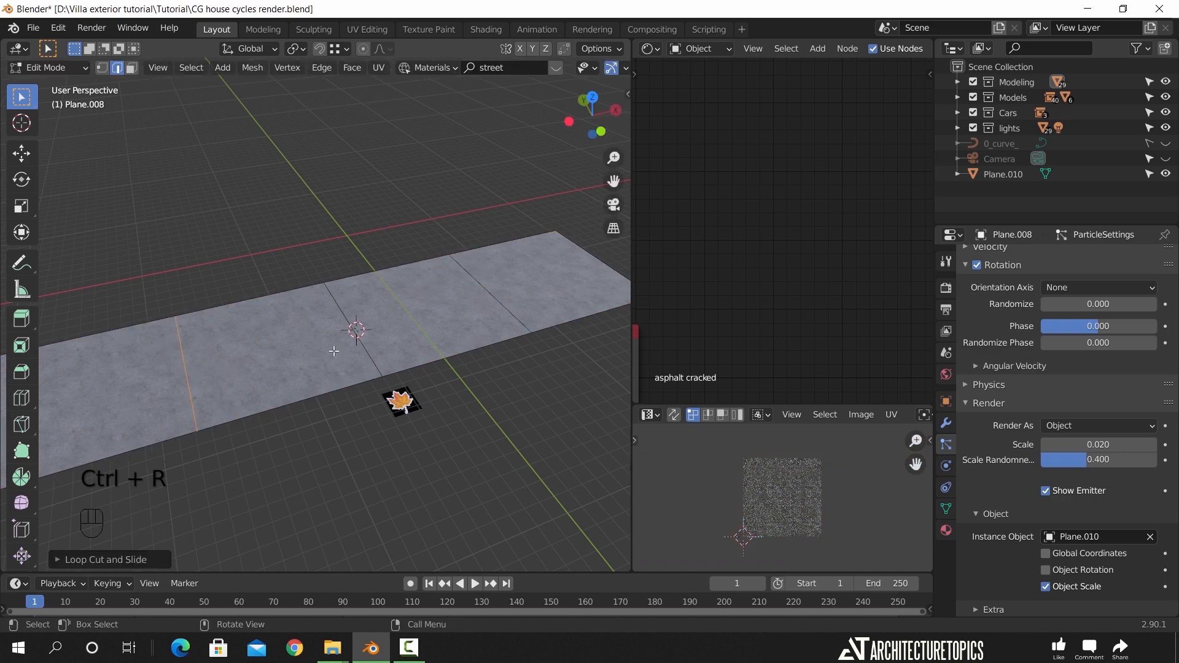
# Select the whole road mesh and subdivide it with 20 cuts
pyautogui.press('a')
pyautogui.rightClick(399, 307)
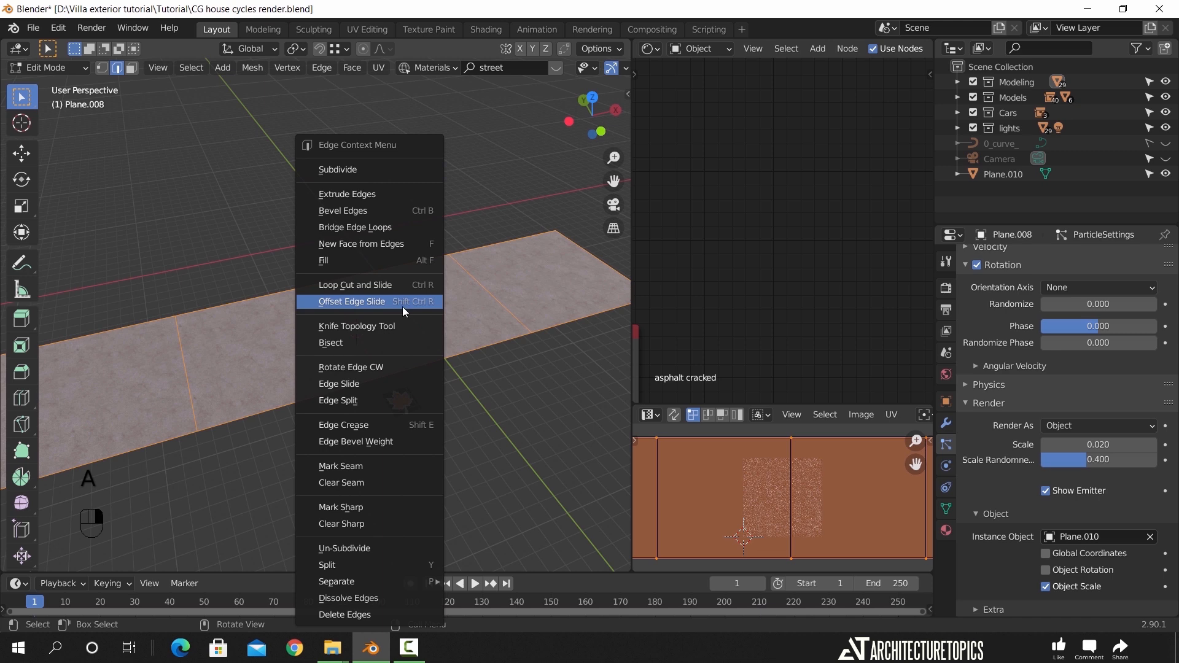
pyautogui.click(373, 172)
pyautogui.click(114, 556)
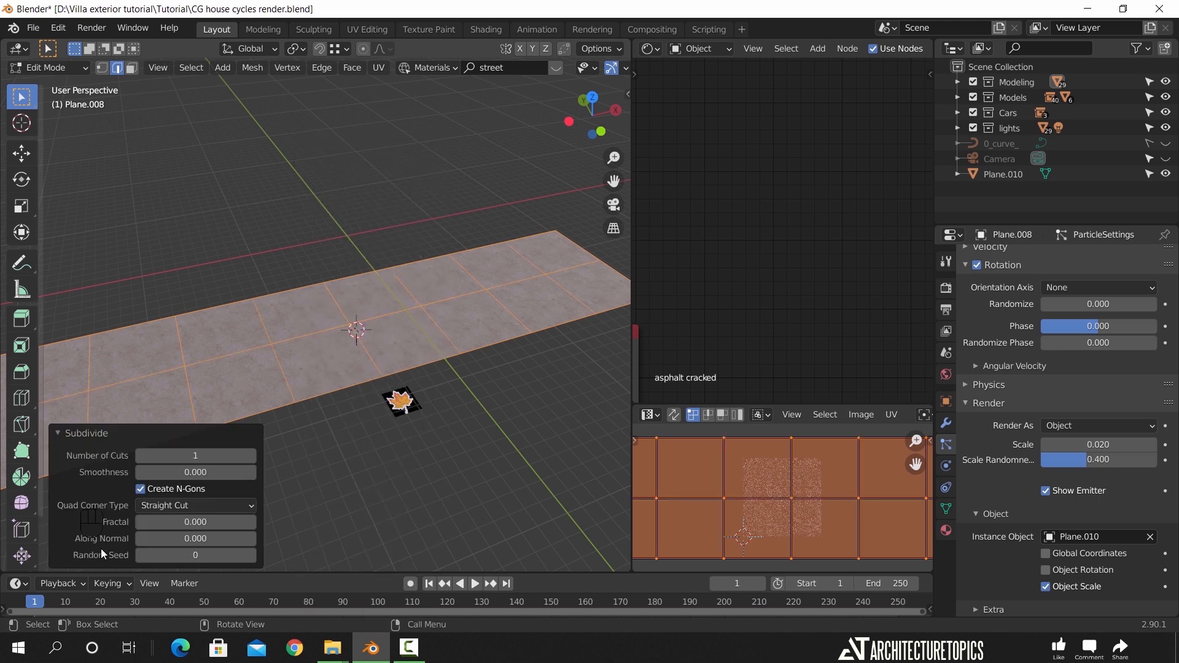
pyautogui.click(185, 455)
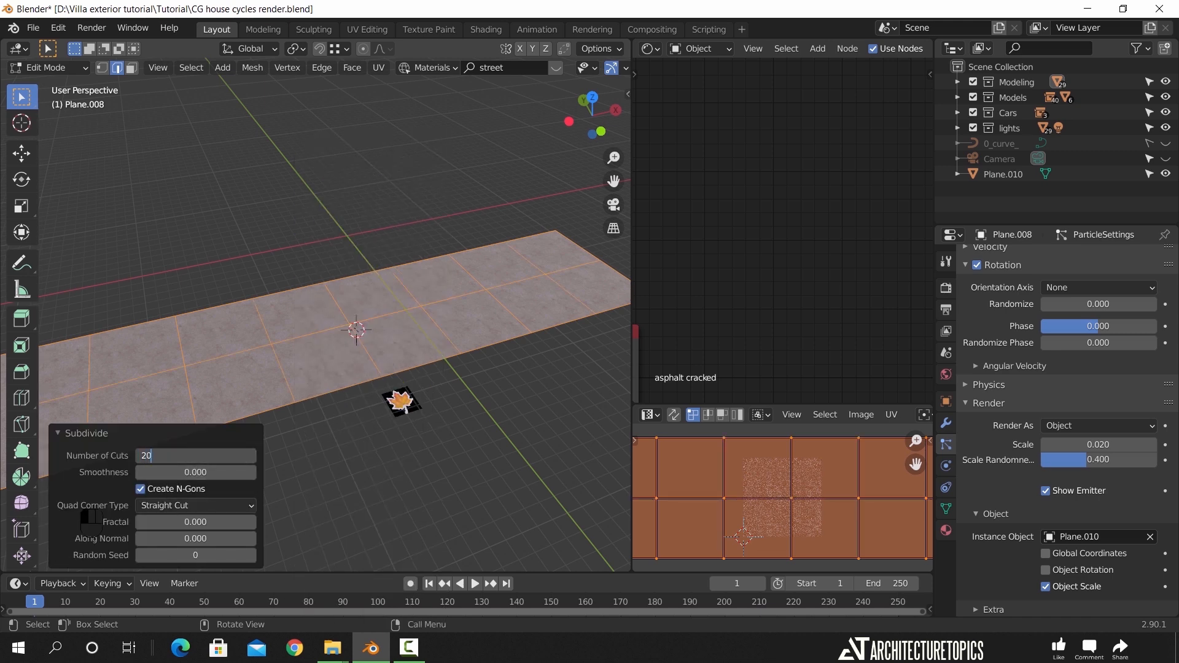
pyautogui.click(354, 314)
pyautogui.moveTo(315, 308); pyautogui.dragTo(423, 302, button='middle')
pyautogui.scroll(4, 422, 303)
pyautogui.scroll(3, 423, 302)
# Set the road subdivision to 30 cuts and return to Object Mode
pyautogui.click(228, 455)
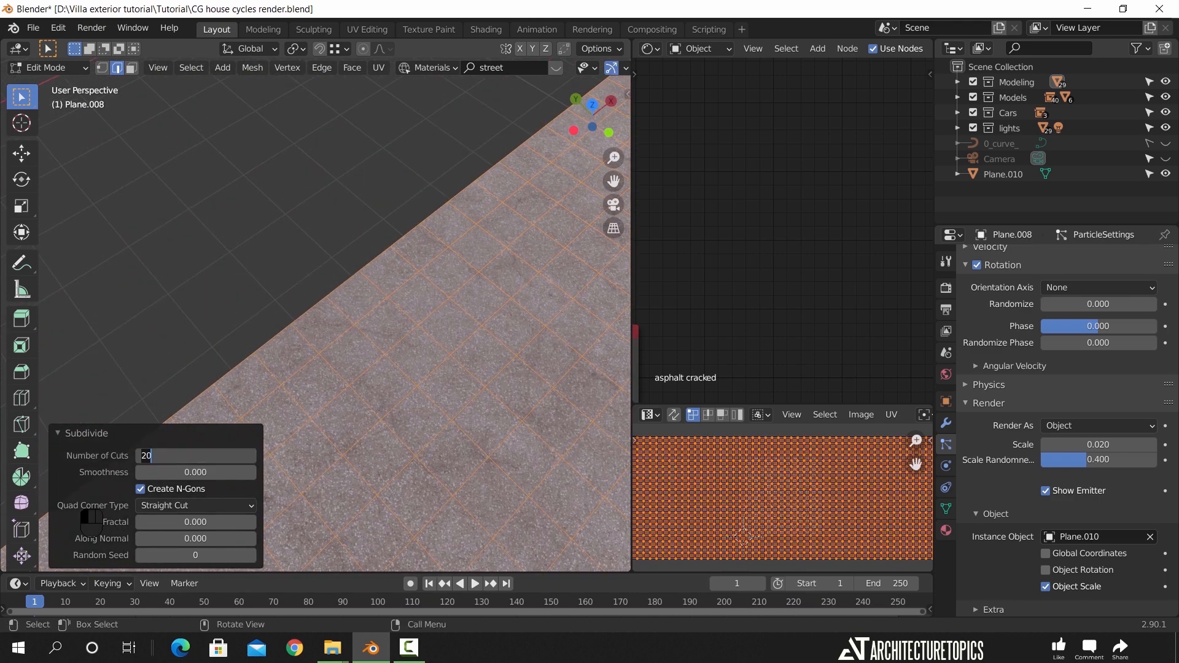
pyautogui.write('30')
pyautogui.press('Return')
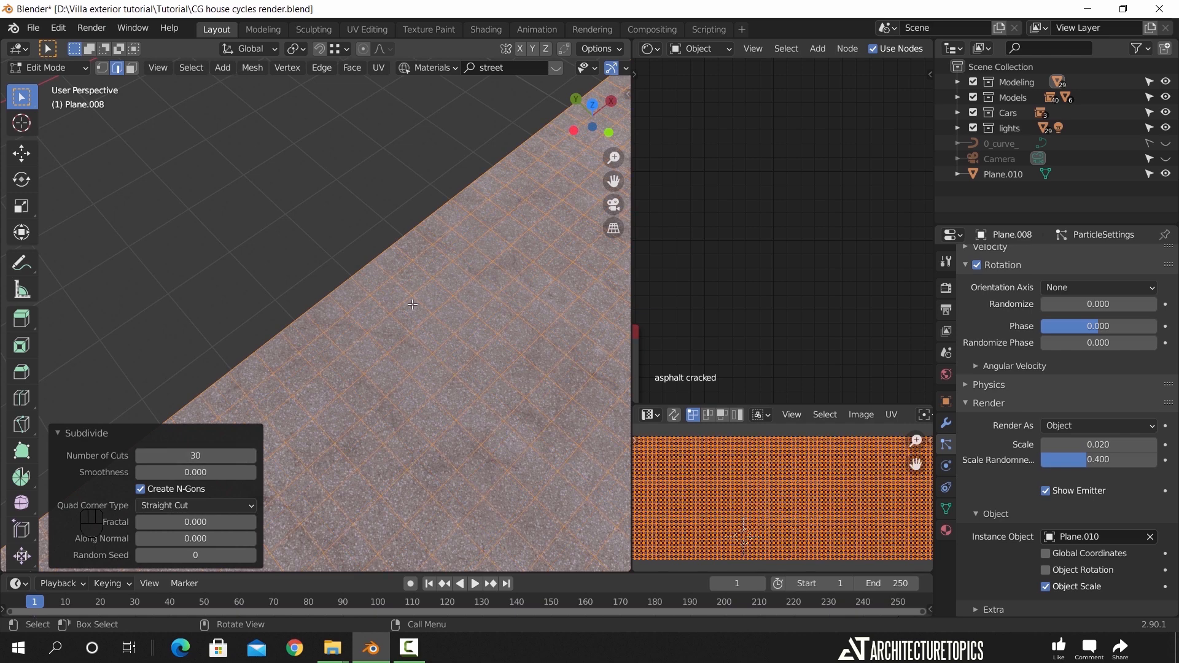
pyautogui.scroll(-4, 404, 321)
pyautogui.press('Tab')
pyautogui.moveTo(475, 399); pyautogui.dragTo(399, 380, button='middle')
pyautogui.scroll(-3, 399, 379)
pyautogui.keyDown('shift'); pyautogui.moveTo(473, 410); pyautogui.dragTo(354, 391, button='middle'); pyautogui.keyUp('shift')
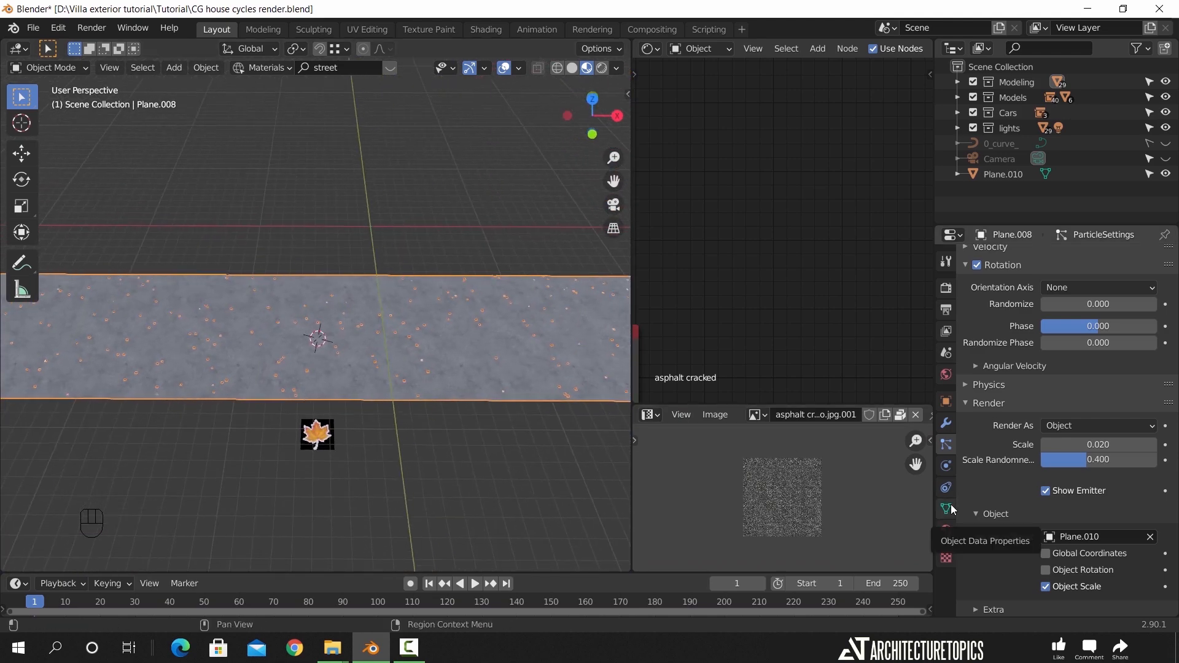
# Show the road plane's vertex groups and switch it to Weight Paint mode in top view
pyautogui.click(946, 509)
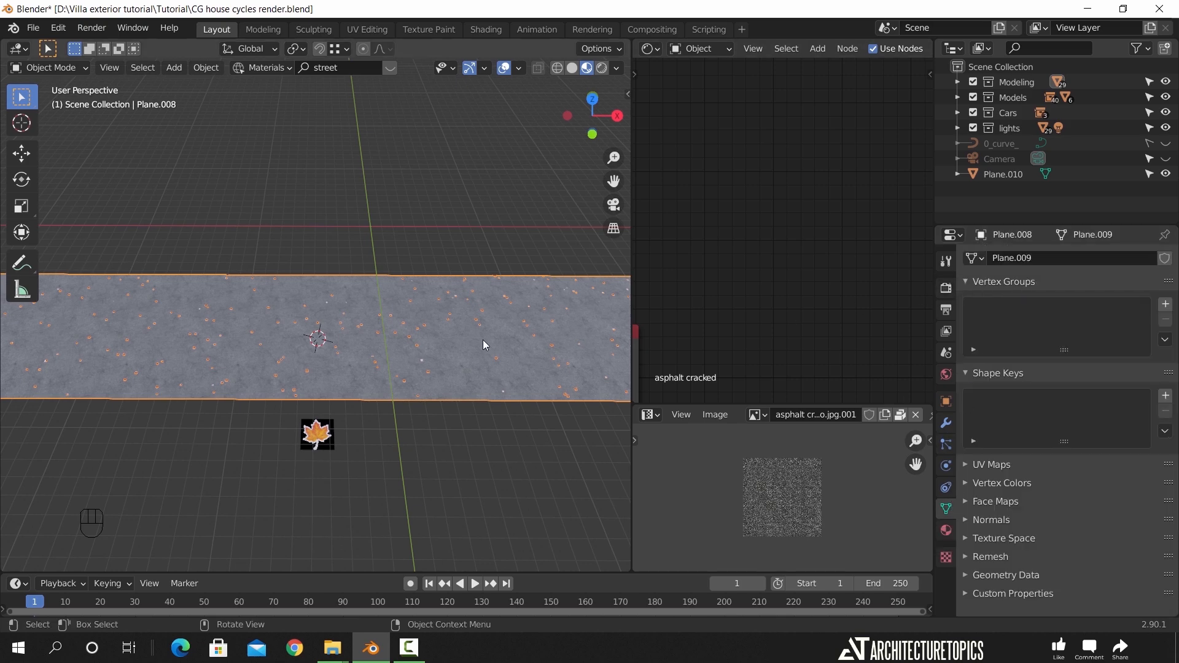
pyautogui.press('KP_7')
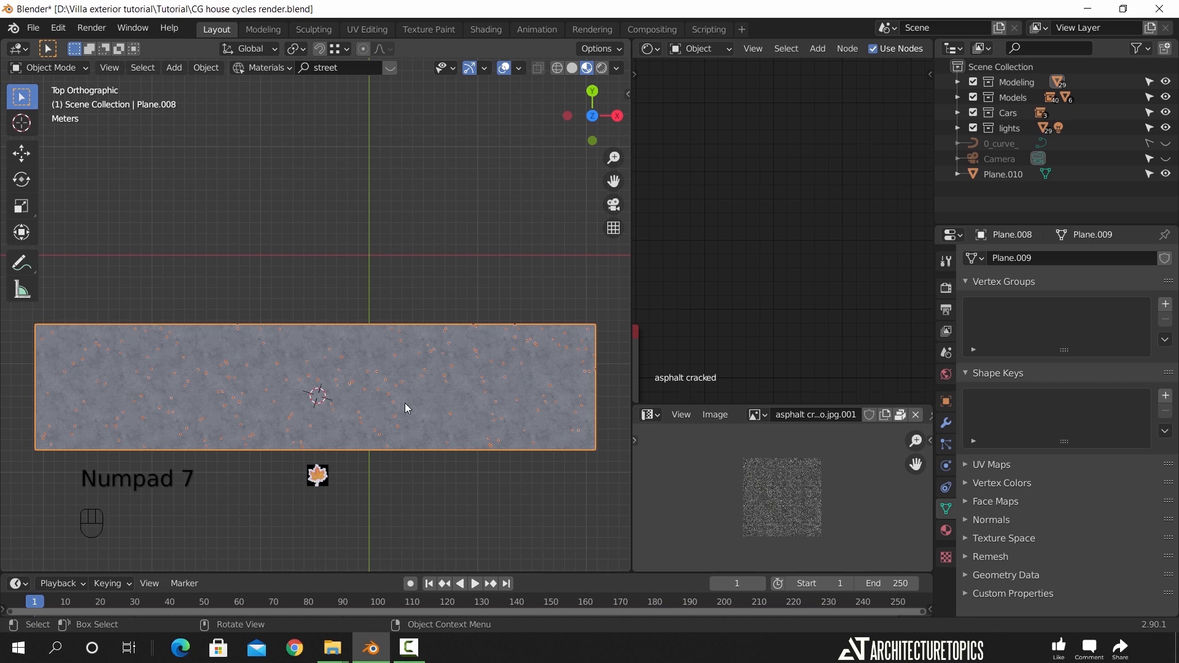
pyautogui.click(68, 69)
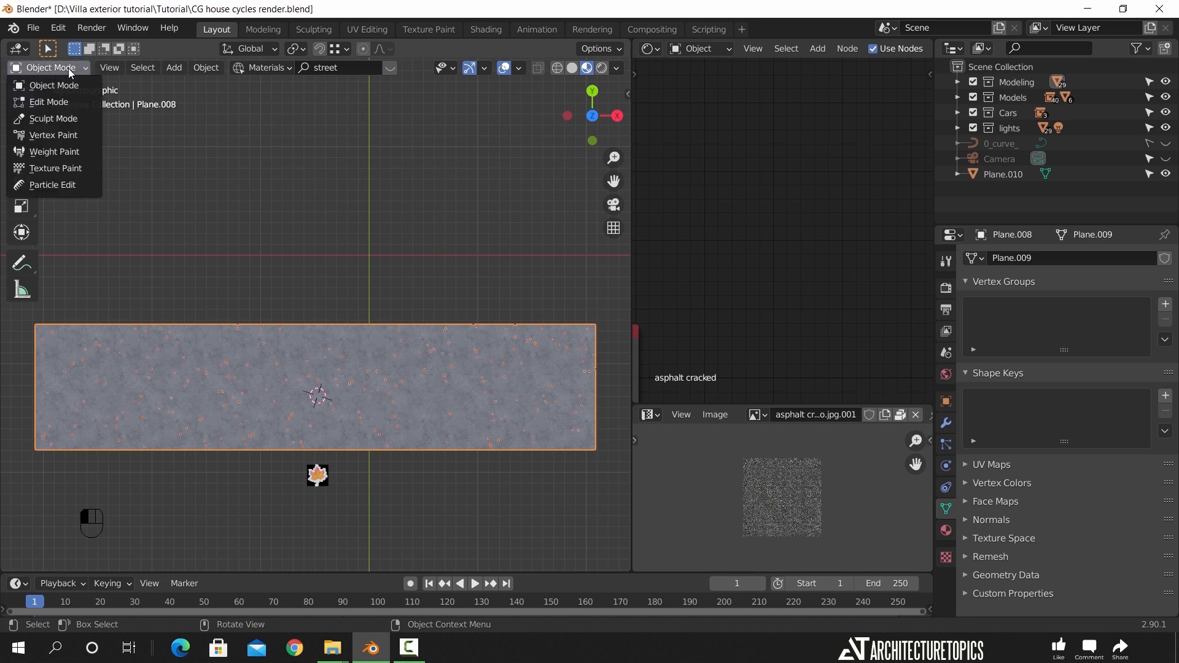
pyautogui.click(76, 153)
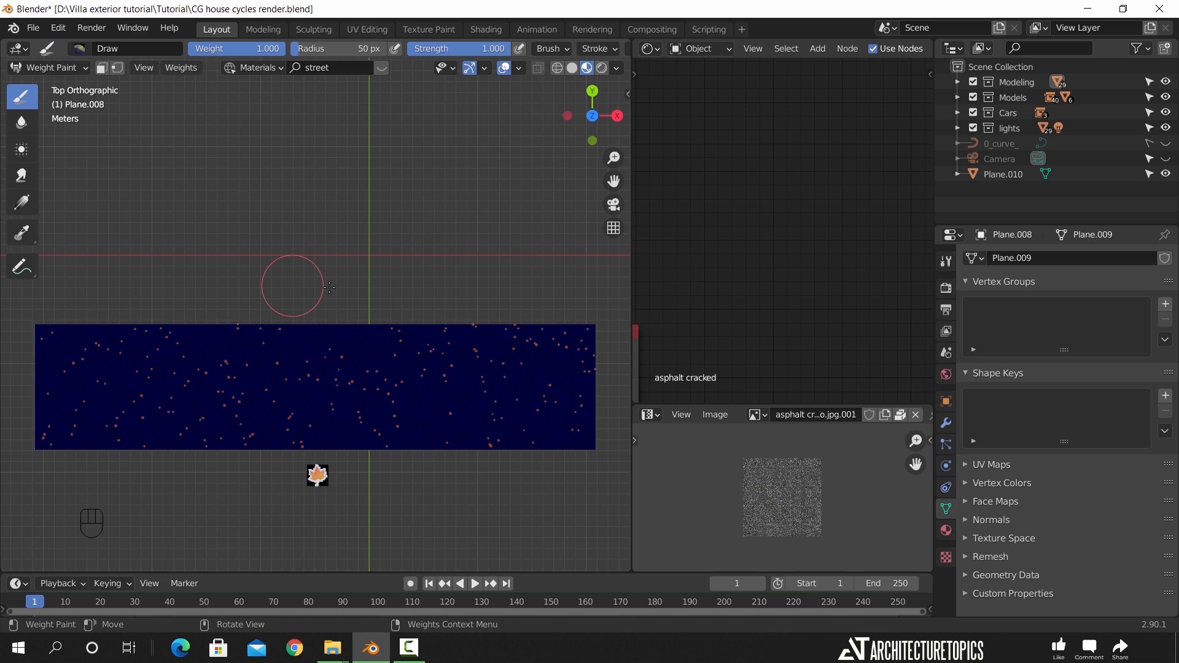
# Paint a full-weight band along the road's upper long edge with the brush radius set to 80 px
pyautogui.moveTo(175, 327)
pyautogui.mouseDown()
pyautogui.moveTo(282, 365)
pyautogui.moveTo(393, 368)
pyautogui.moveTo(485, 344)
pyautogui.moveTo(400, 387)
pyautogui.moveTo(329, 383)
pyautogui.mouseUp()
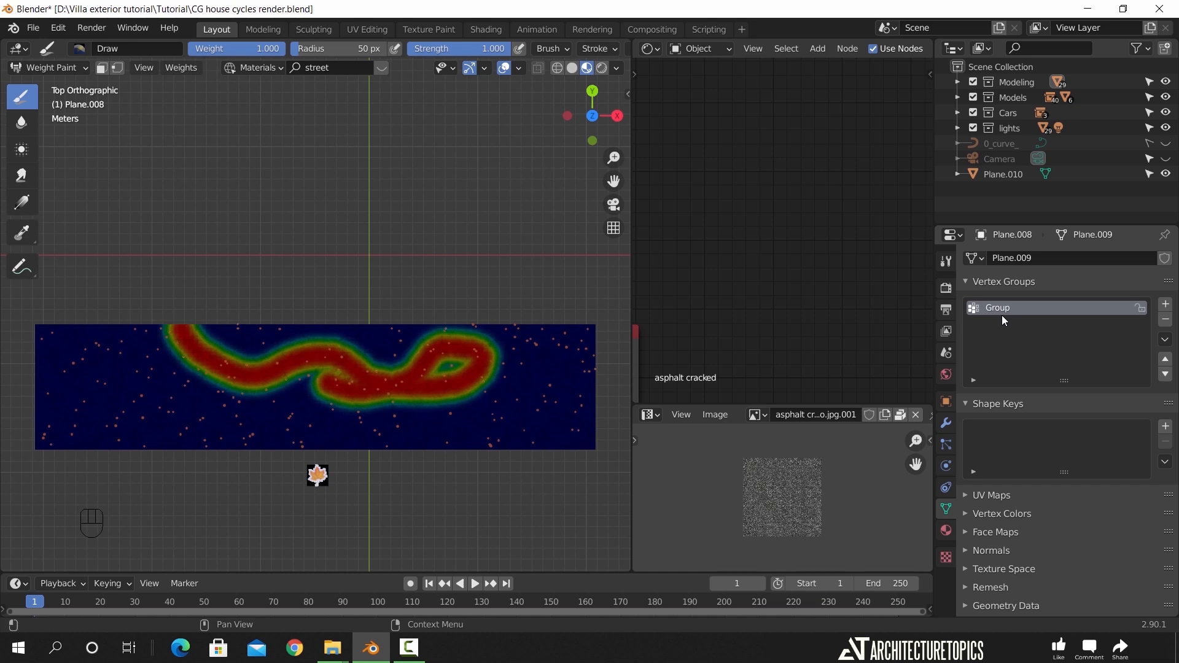
pyautogui.hotkey('ctrl', 'z')
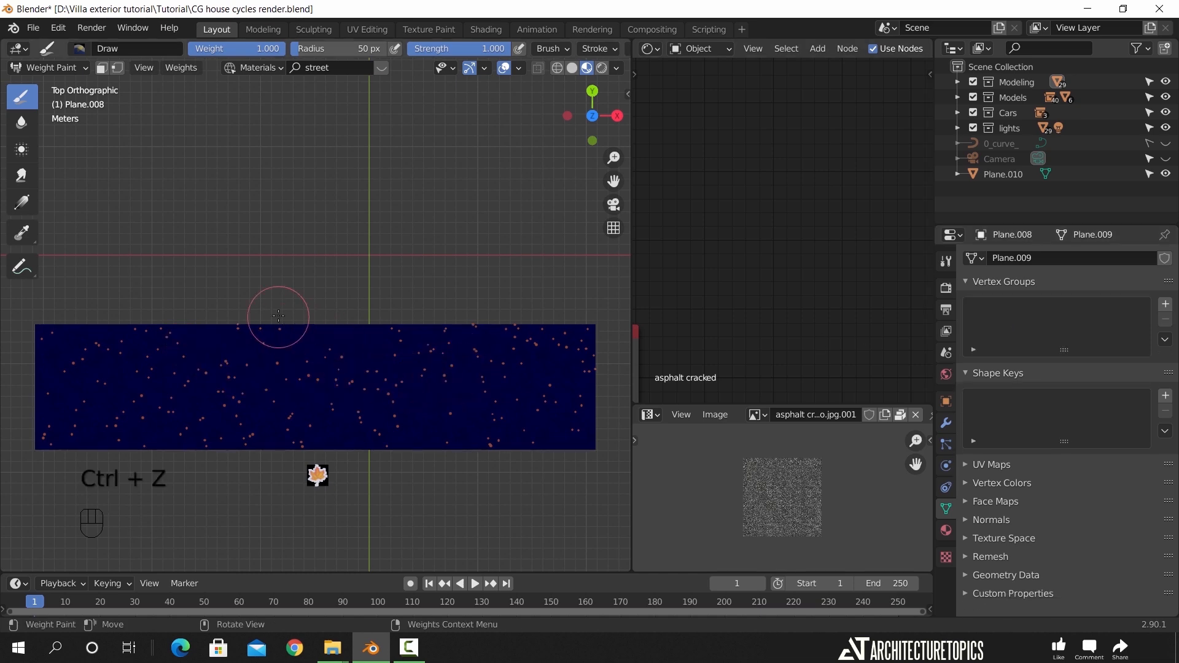
pyautogui.rightClick(279, 317)
pyautogui.moveTo(184, 334); pyautogui.dragTo(203, 333)
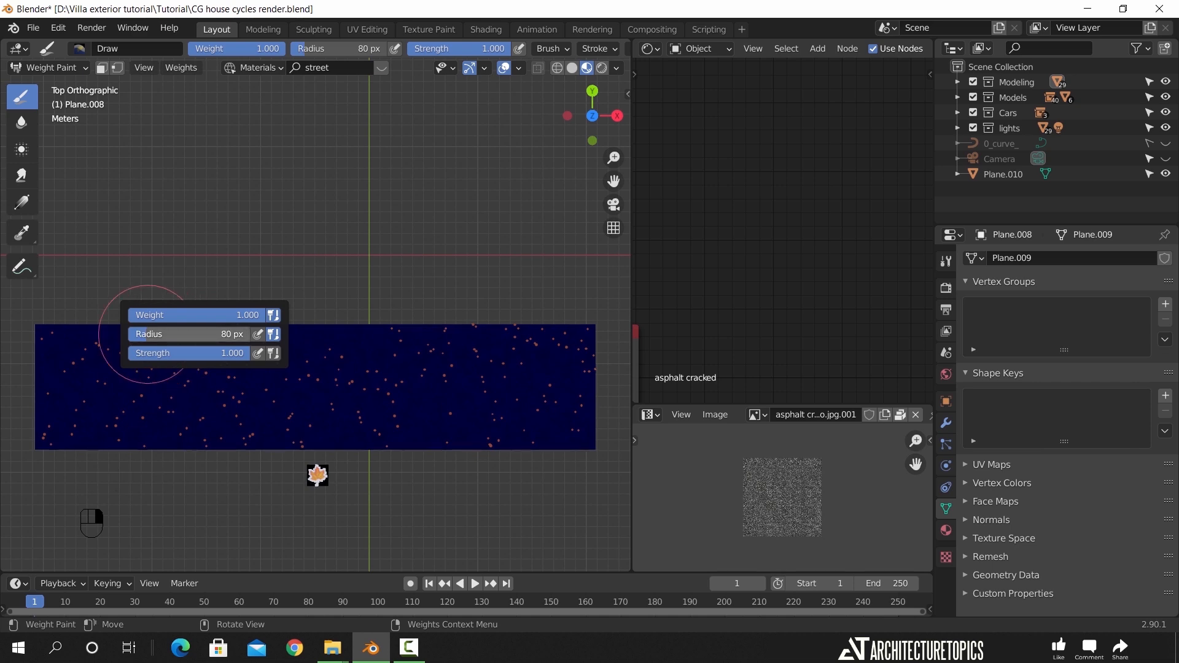
pyautogui.moveTo(118, 335); pyautogui.dragTo(514, 342)
pyautogui.moveTo(514, 342)
pyautogui.mouseDown(button='middle')
pyautogui.moveTo(261, 402)
pyautogui.moveTo(287, 326)
pyautogui.moveTo(339, 330)
pyautogui.mouseUp(button='middle')
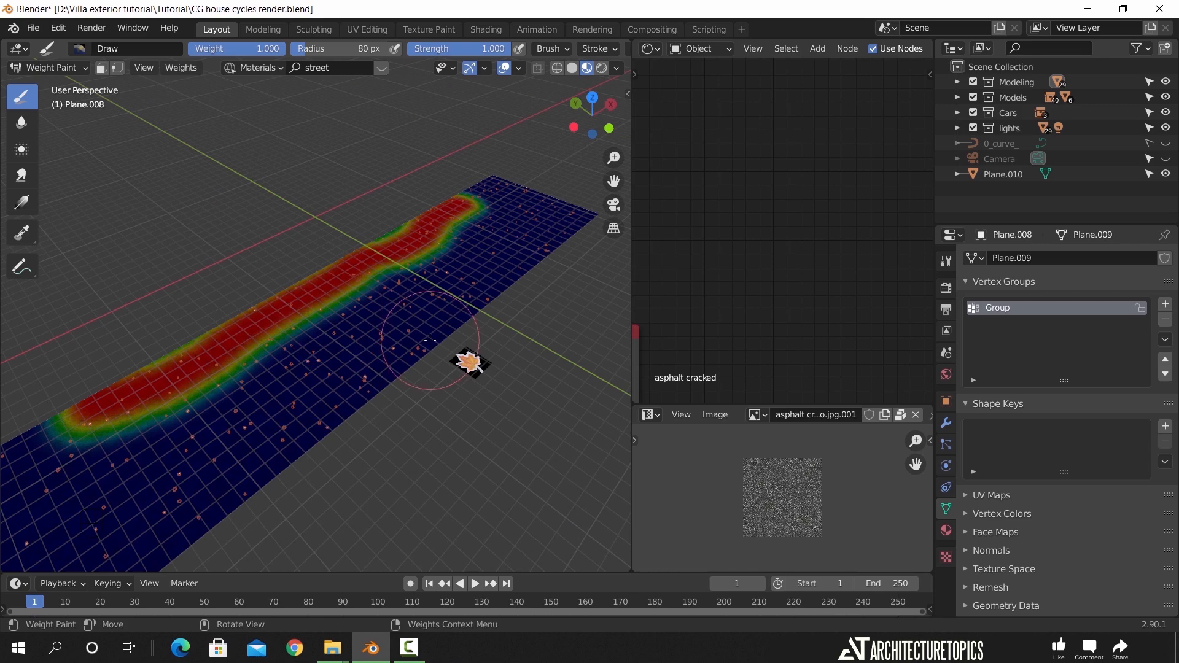
# Assign the painted vertex group Group to the leaf particles' density and check the distribution on the road
pyautogui.click(947, 447)
pyautogui.click(990, 404)
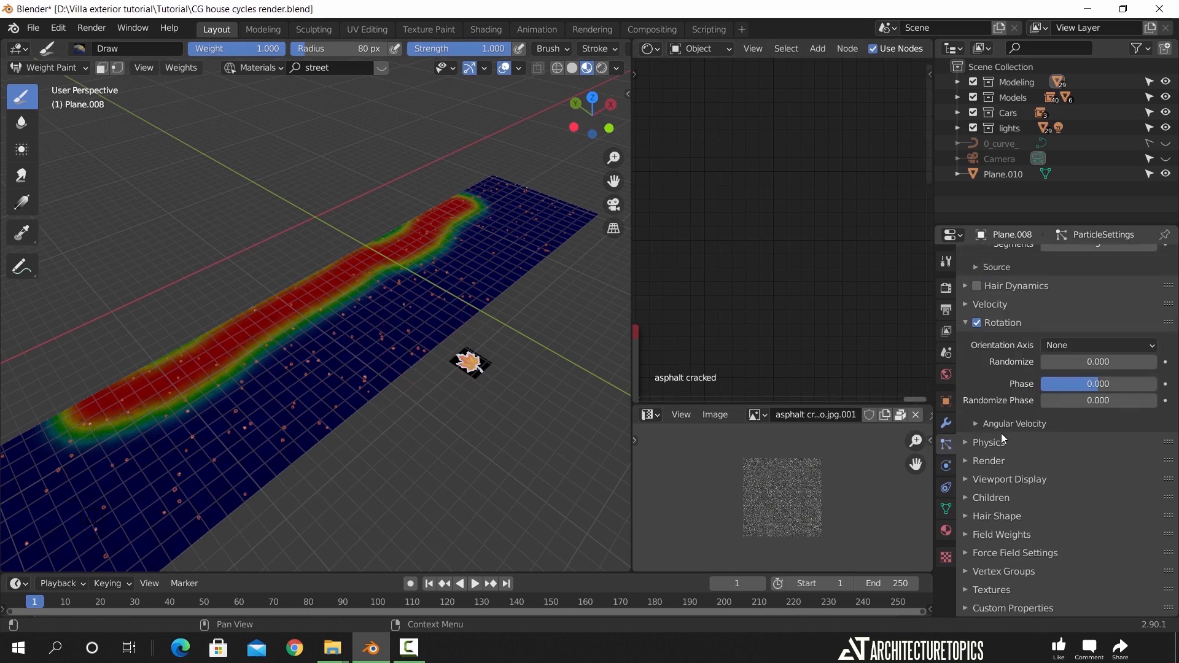
pyautogui.click(996, 573)
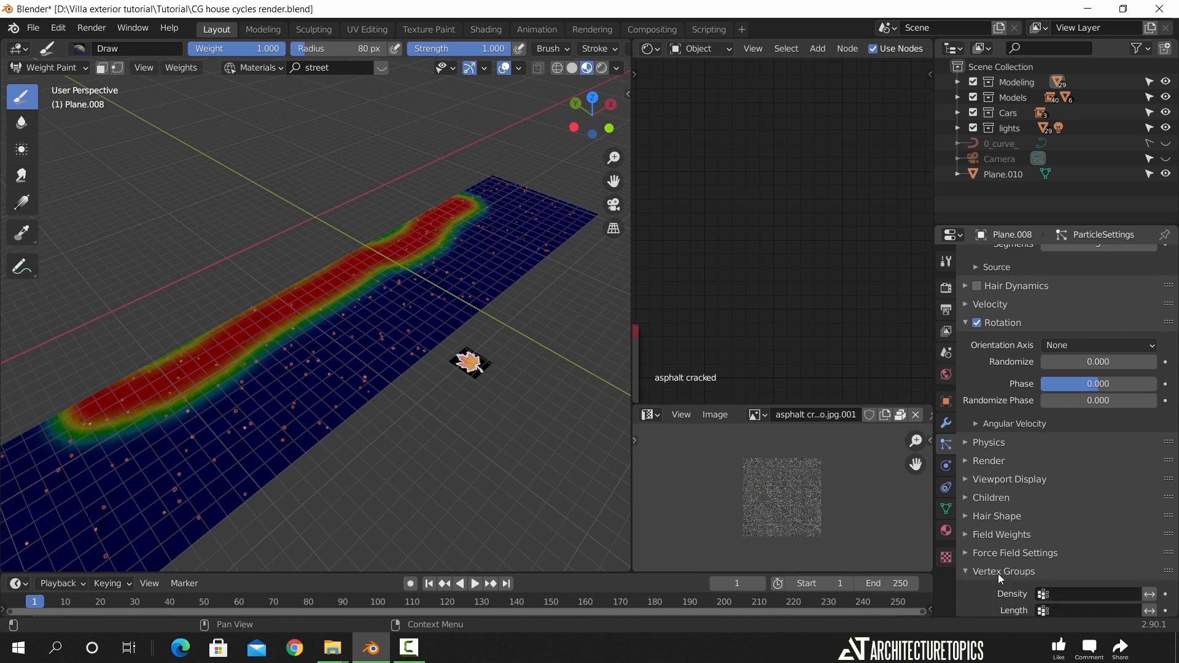
pyautogui.scroll(-5, 997, 572)
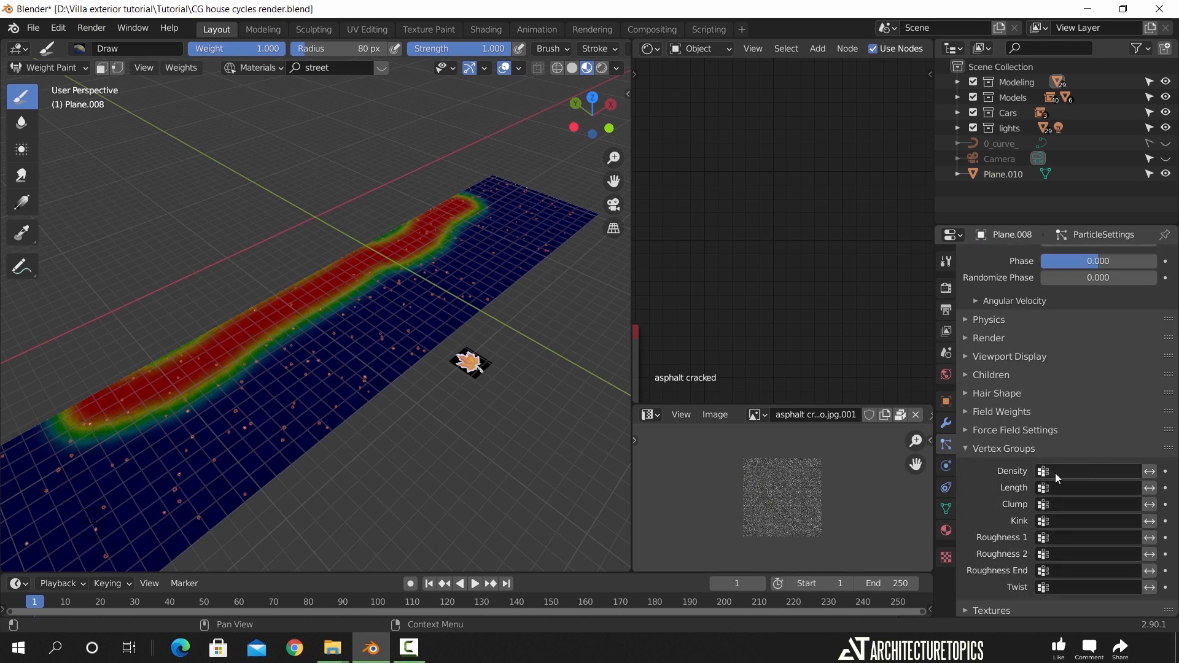
pyautogui.click(1058, 473)
pyautogui.click(1028, 316)
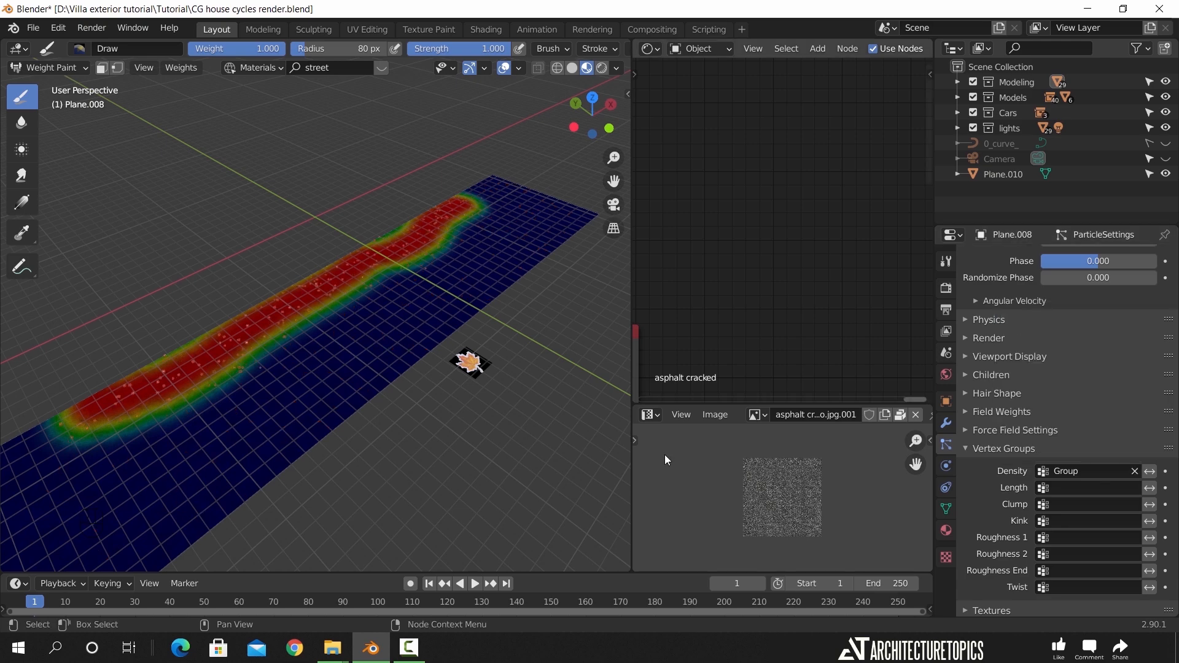
pyautogui.scroll(5, 413, 479)
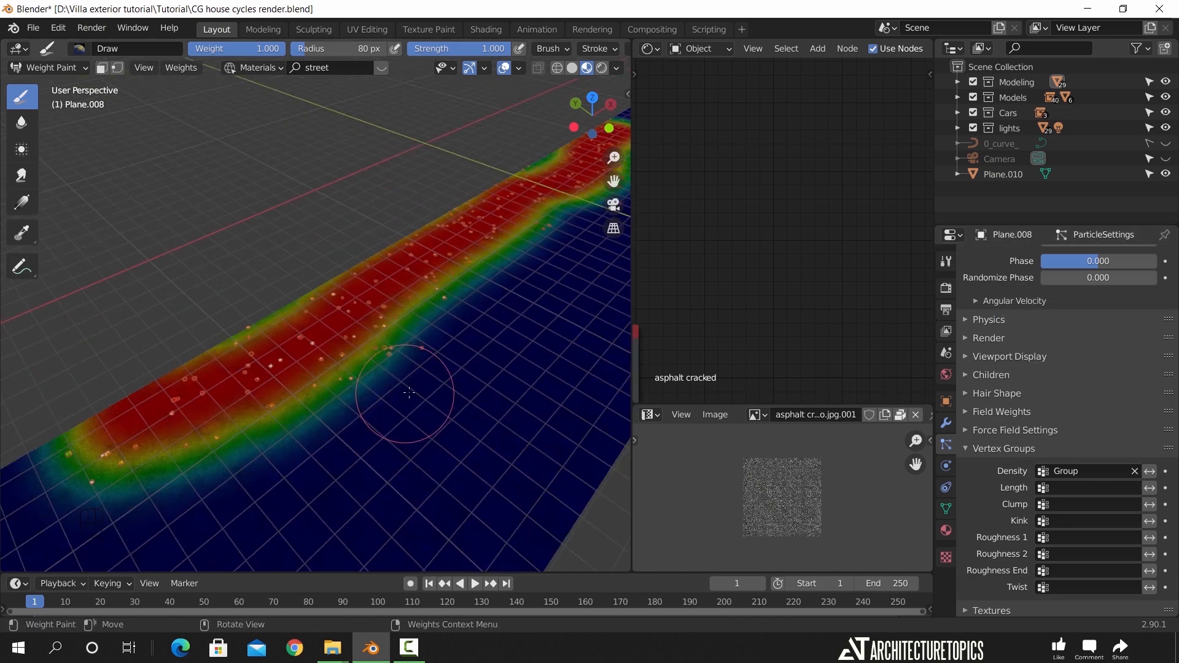
pyautogui.moveTo(404, 437)
pyautogui.mouseDown(button='middle')
pyautogui.moveTo(483, 425)
pyautogui.moveTo(437, 426)
pyautogui.mouseUp(button='middle')
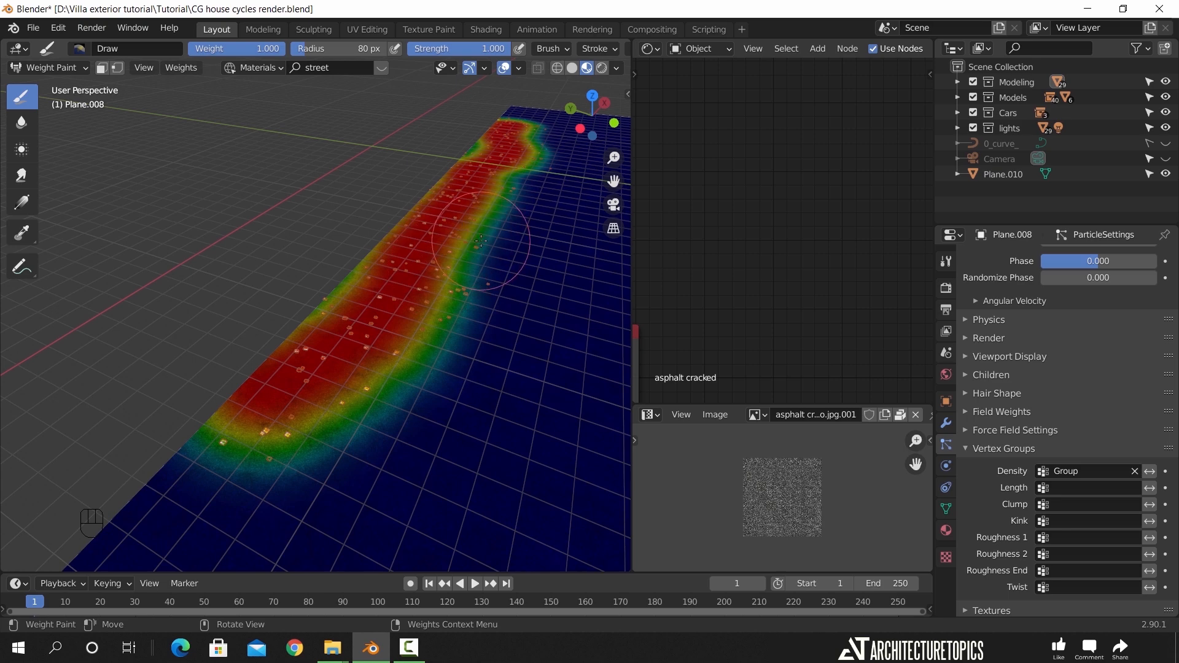
pyautogui.moveTo(504, 370)
pyautogui.mouseDown(button='middle')
pyautogui.moveTo(450, 378)
pyautogui.moveTo(461, 380)
pyautogui.mouseUp(button='middle')
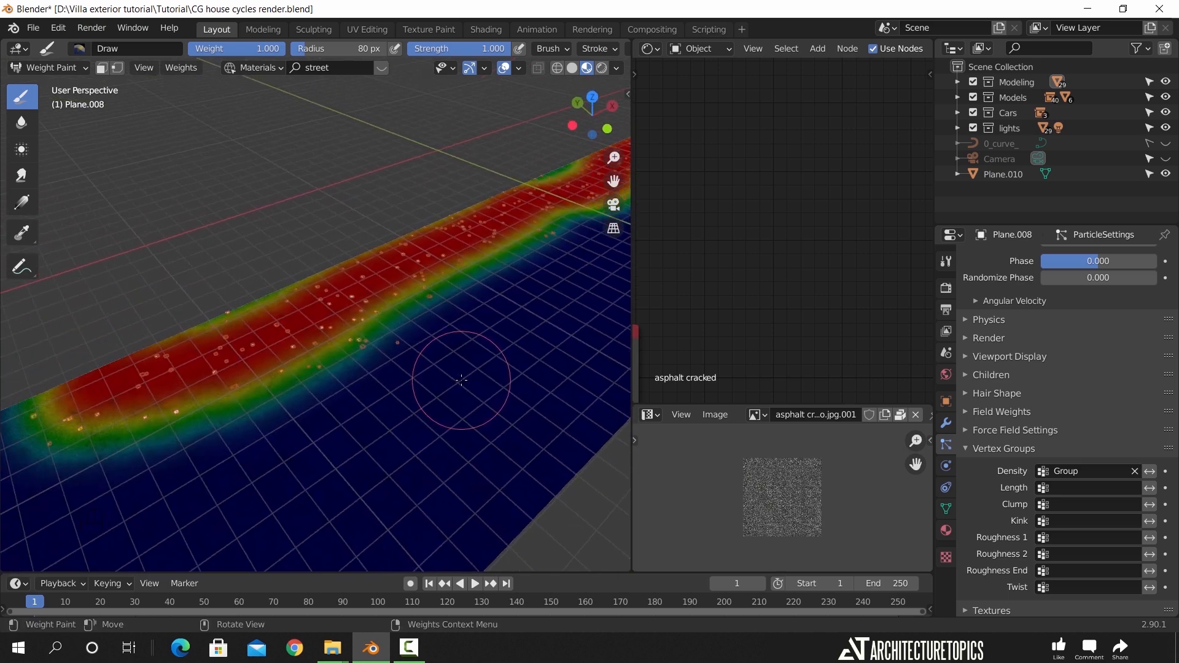
# Try an extra weight stroke looping into the unpainted part of the road, and undo it
pyautogui.moveTo(427, 295)
pyautogui.mouseDown()
pyautogui.moveTo(472, 422)
pyautogui.moveTo(540, 374)
pyautogui.moveTo(534, 301)
pyautogui.moveTo(572, 243)
pyautogui.mouseUp()
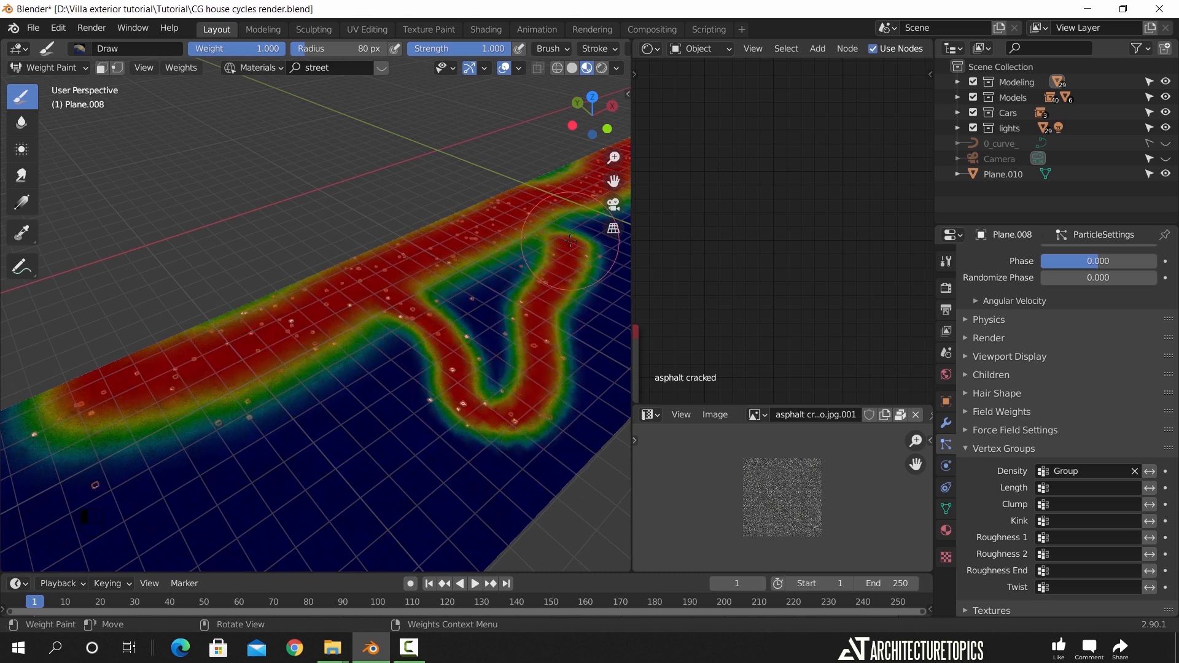
pyautogui.hotkey('ctrl', 'z')
pyautogui.hotkey('ctrl', 'z')
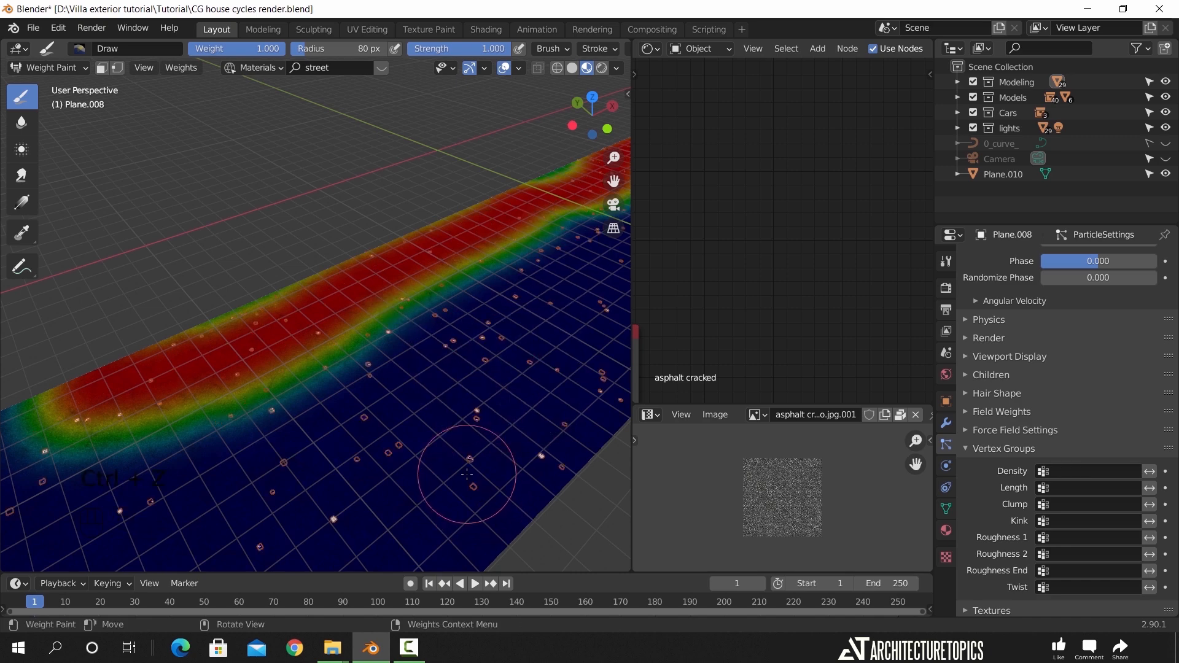
pyautogui.hotkey('ctrl', 'z')
# Reassign the vertex group Group to the particle density and return the road to Object Mode
pyautogui.click(1054, 471)
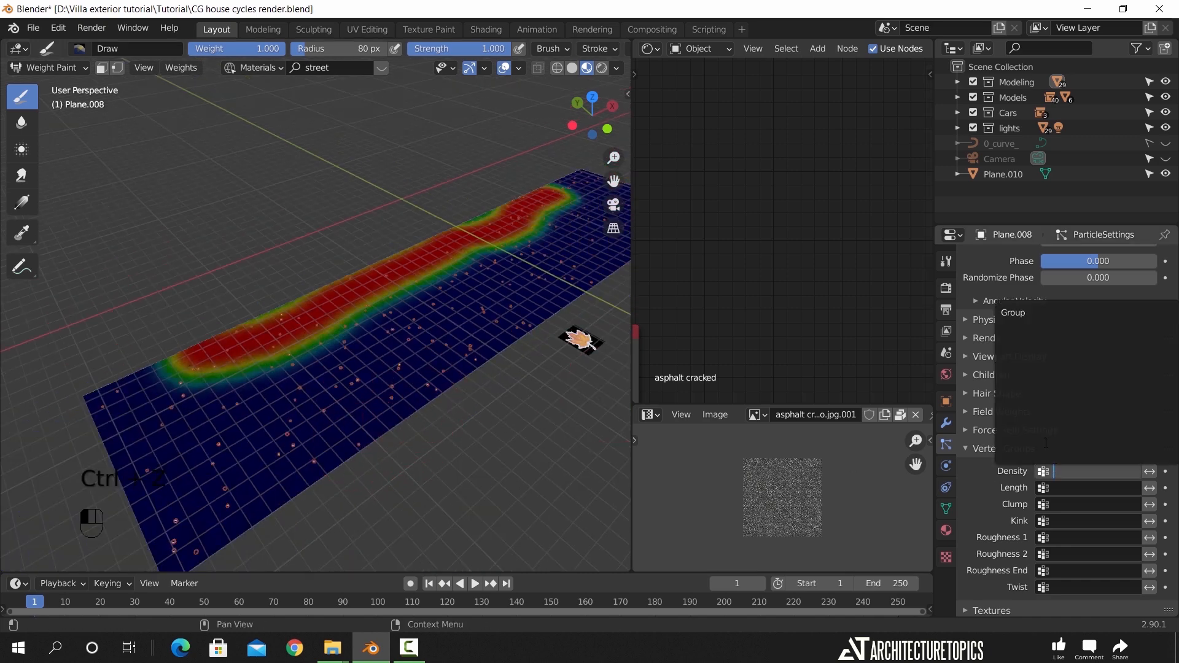
pyautogui.click(1037, 312)
pyautogui.moveTo(395, 311); pyautogui.dragTo(437, 338, button='middle')
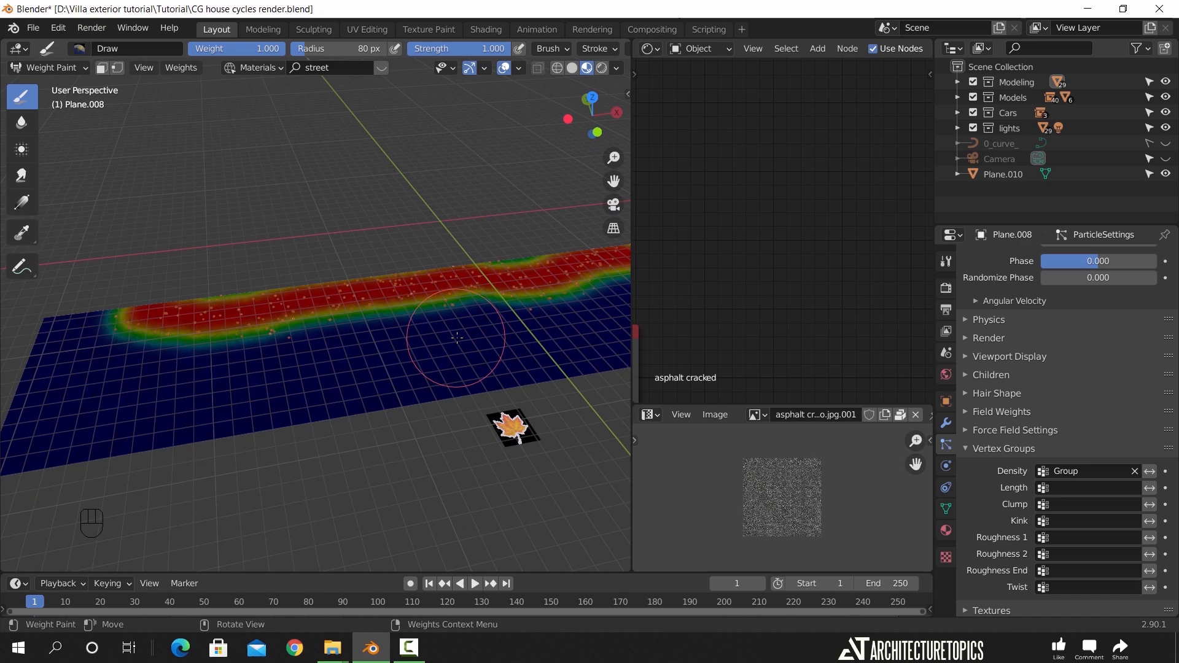
pyautogui.click(66, 67)
pyautogui.click(70, 86)
pyautogui.moveTo(453, 320)
pyautogui.mouseDown(button='middle')
pyautogui.moveTo(304, 301)
pyautogui.moveTo(306, 283)
pyautogui.moveTo(312, 314)
pyautogui.mouseUp(button='middle')
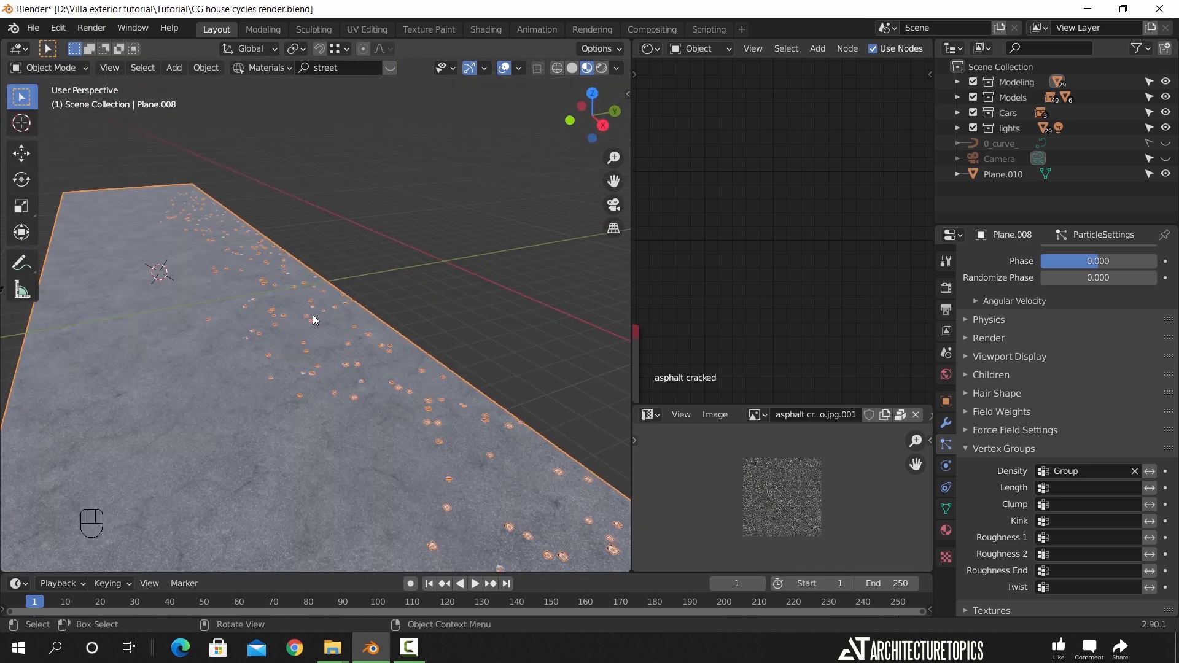
# Set the leaf particle system's emission number to 100
pyautogui.scroll(9, 1037, 334)
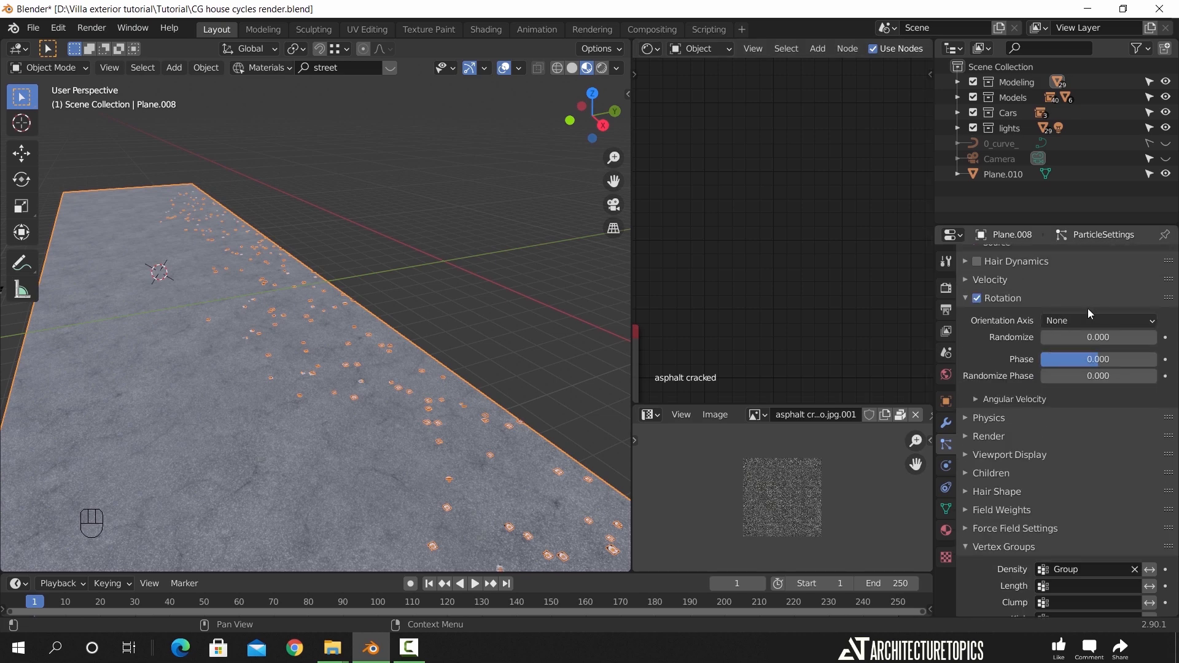
pyautogui.scroll(1, 1088, 308)
pyautogui.click(1088, 309)
pyautogui.write('100')
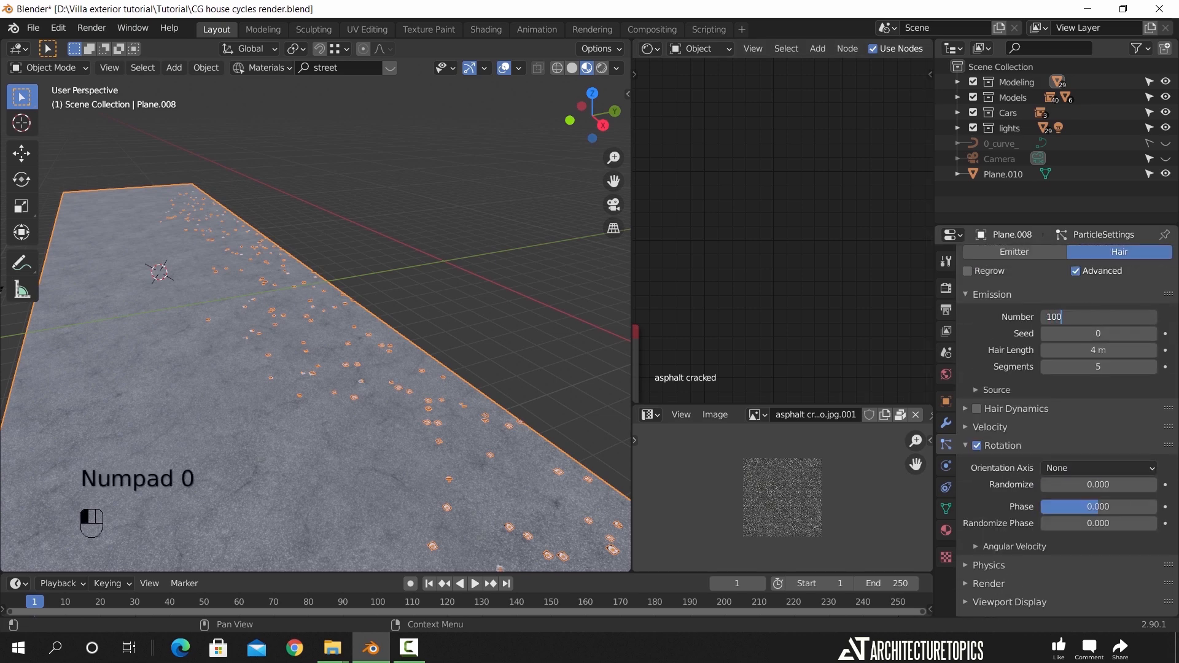
pyautogui.press('Return')
pyautogui.moveTo(482, 344); pyautogui.dragTo(414, 295, button='middle')
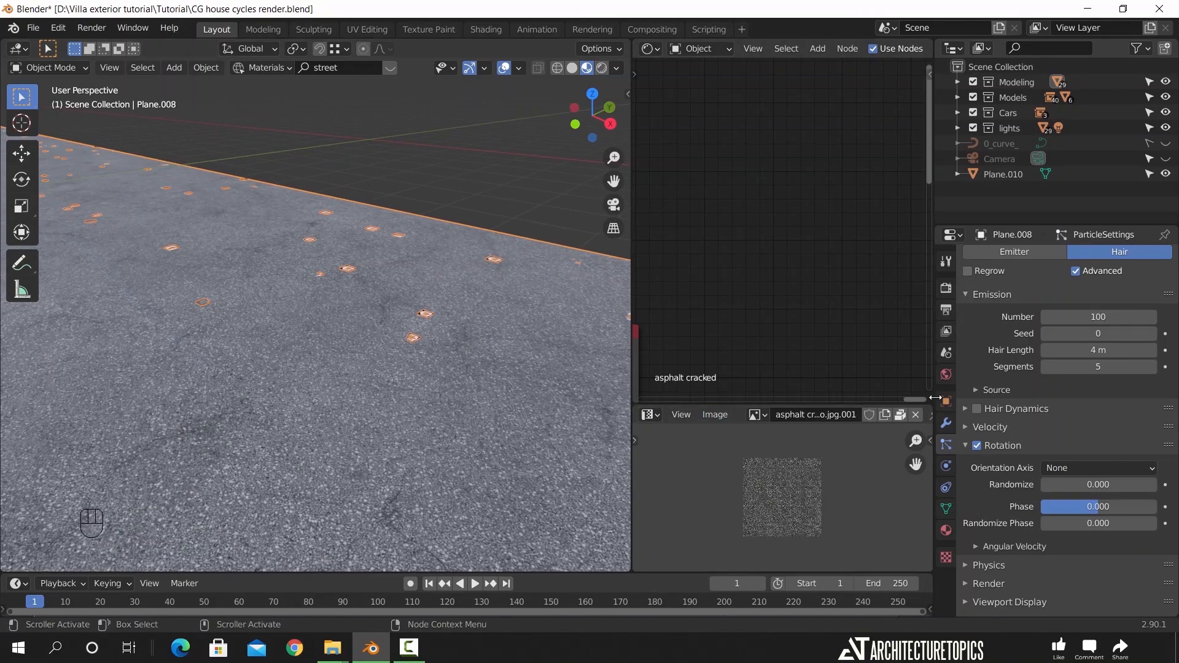
# Convert the road's leaf particles into real objects and test moving a single leaf without keeping the move
pyautogui.click(946, 423)
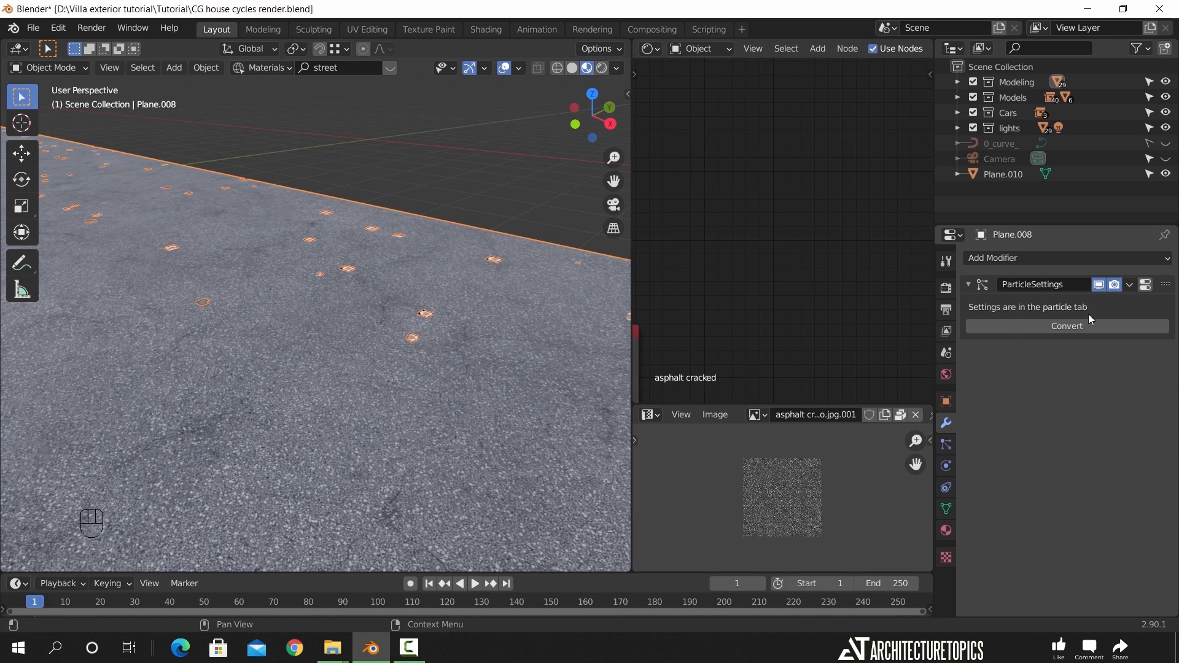
pyautogui.click(1060, 326)
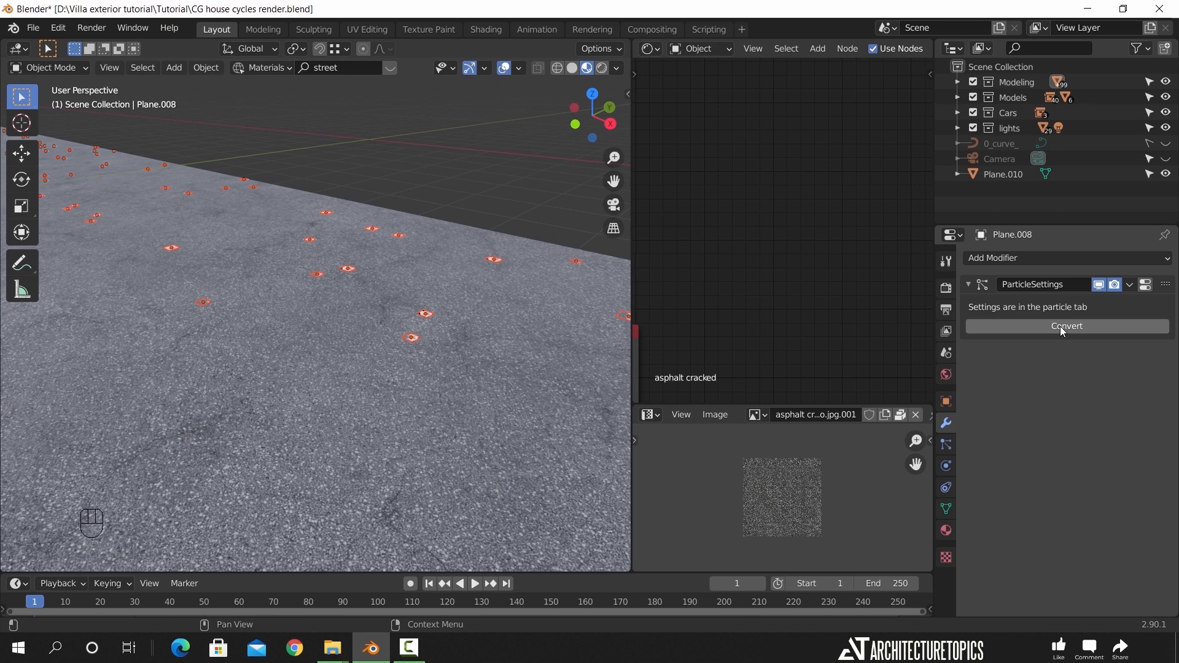
pyautogui.click(429, 315)
pyautogui.press('g')
pyautogui.rightClick(487, 264)
pyautogui.moveTo(497, 315); pyautogui.dragTo(403, 400, button='middle')
# Select the road plane and remove its particle system
pyautogui.click(507, 404)
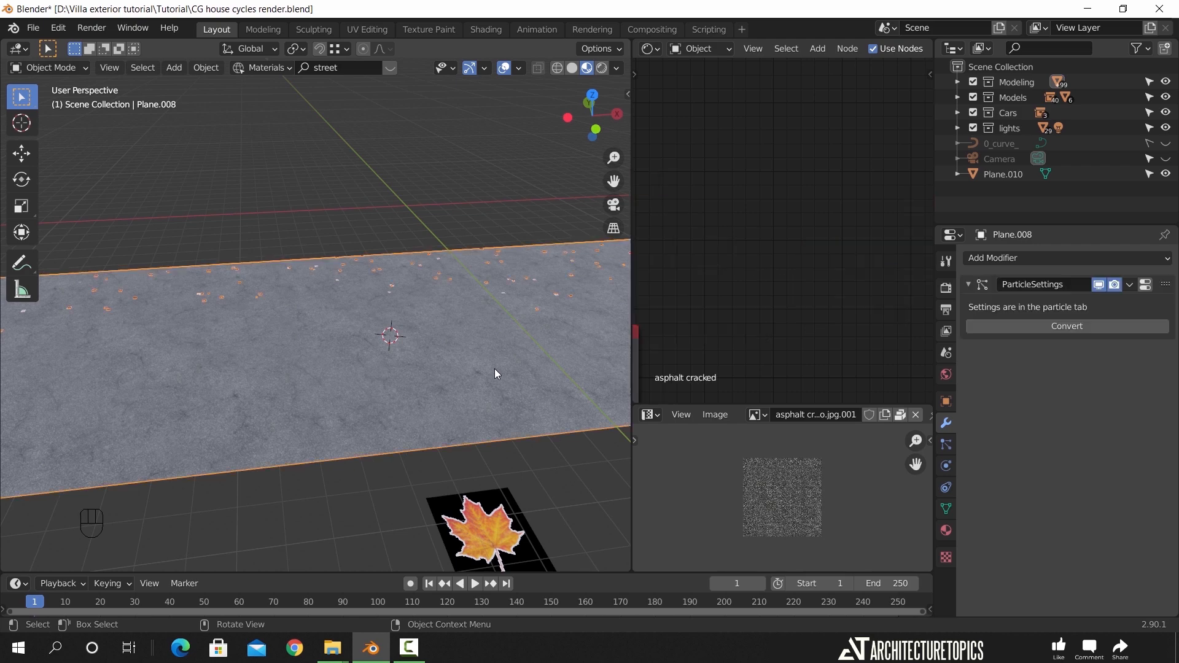
pyautogui.click(946, 444)
pyautogui.scroll(5, 982, 413)
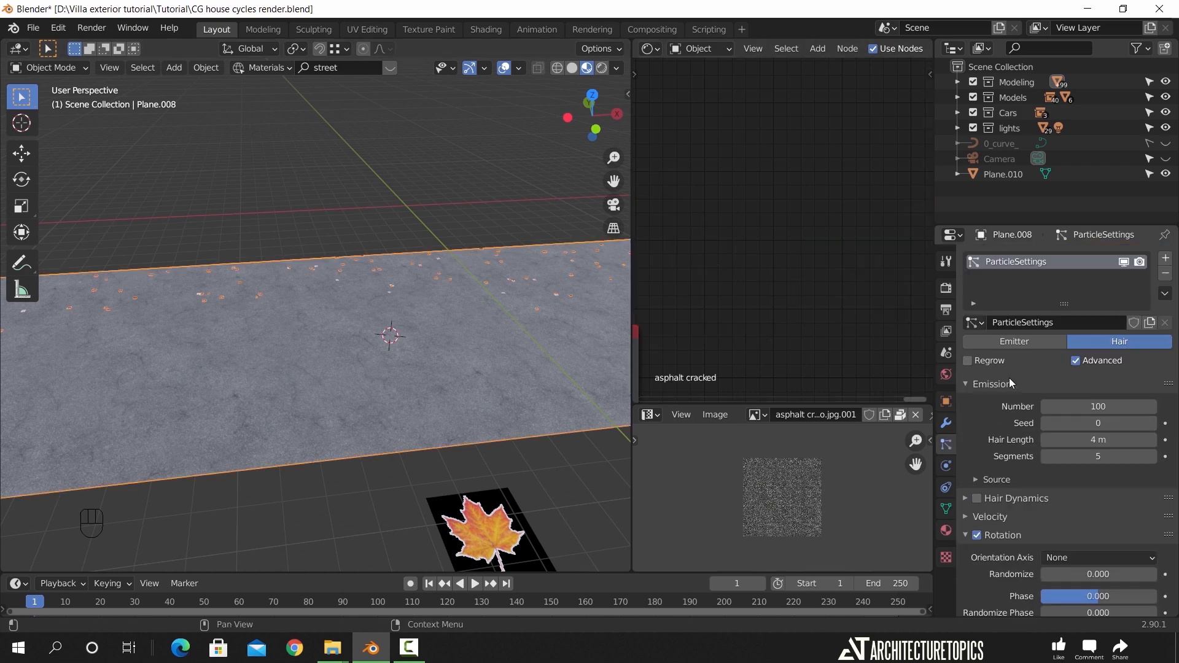
pyautogui.click(1166, 275)
pyautogui.moveTo(369, 336); pyautogui.dragTo(421, 364, button='middle')
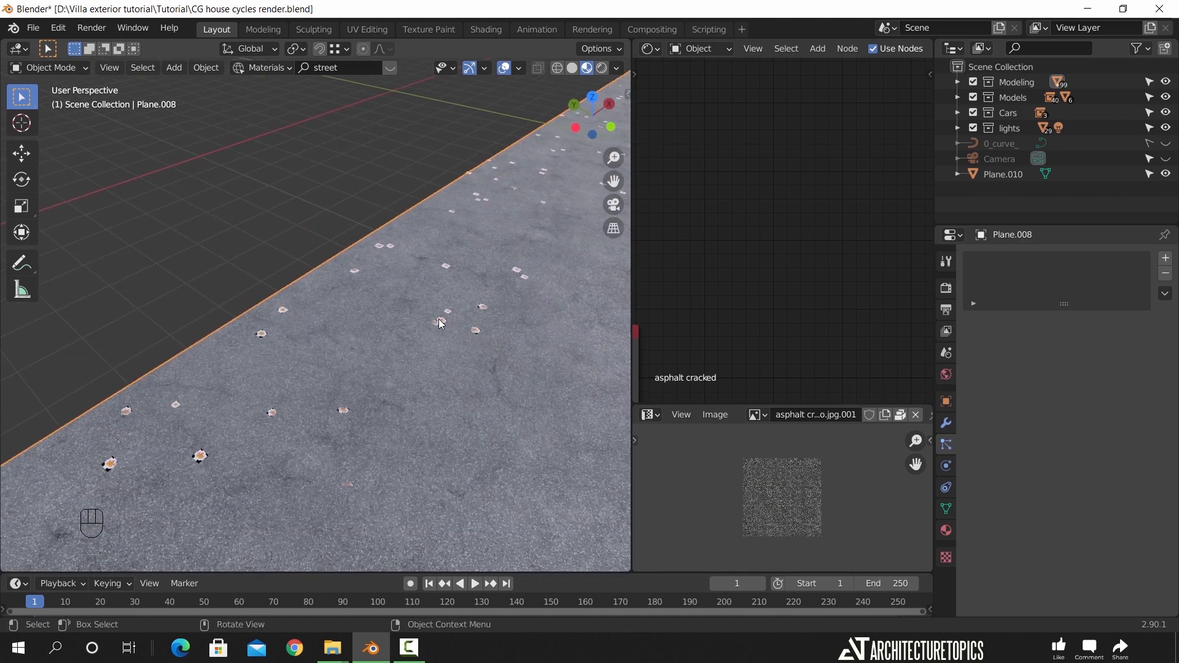
pyautogui.scroll(-6, 436, 336)
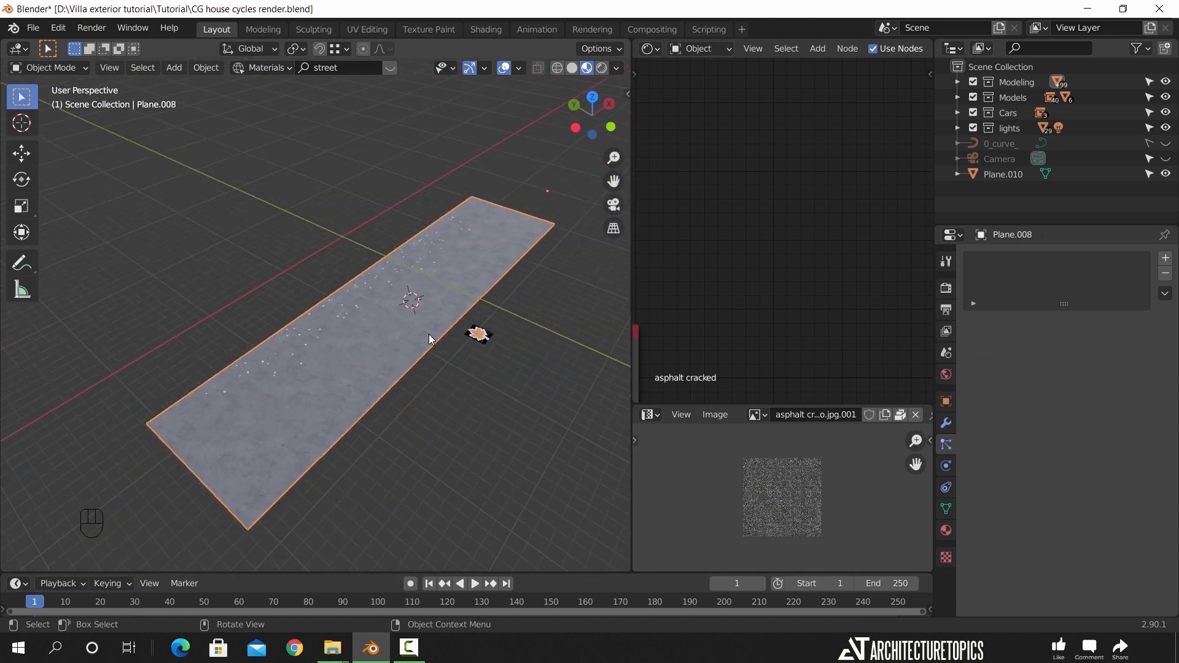
# Move the original leaf plane along the global Y axis, further away from the road
pyautogui.click(482, 336)
pyautogui.press('g')
pyautogui.press('y')
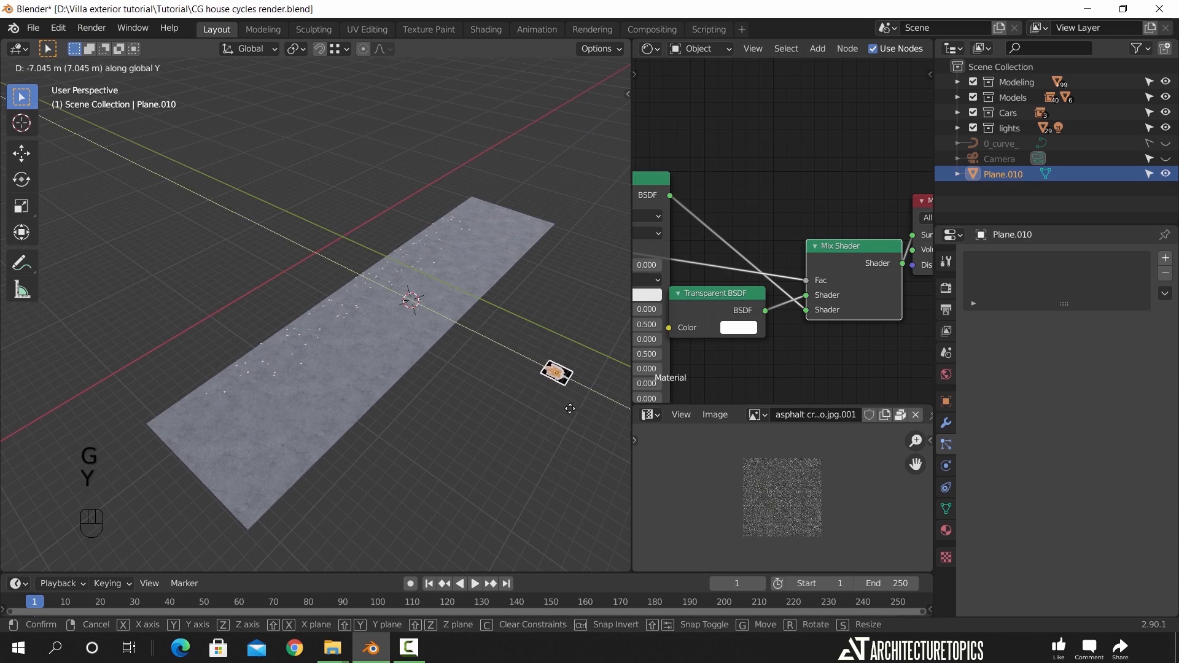
pyautogui.click(521, 410)
# Select all the scattered leaves on the road and raise them along Z by about 0.00045 m
pyautogui.press('KP_7')
pyautogui.moveTo(81, 293); pyautogui.dragTo(475, 460)
pyautogui.moveTo(384, 447); pyautogui.dragTo(409, 326, button='middle')
pyautogui.scroll(6, 400, 374)
pyautogui.press('g')
pyautogui.press('z')
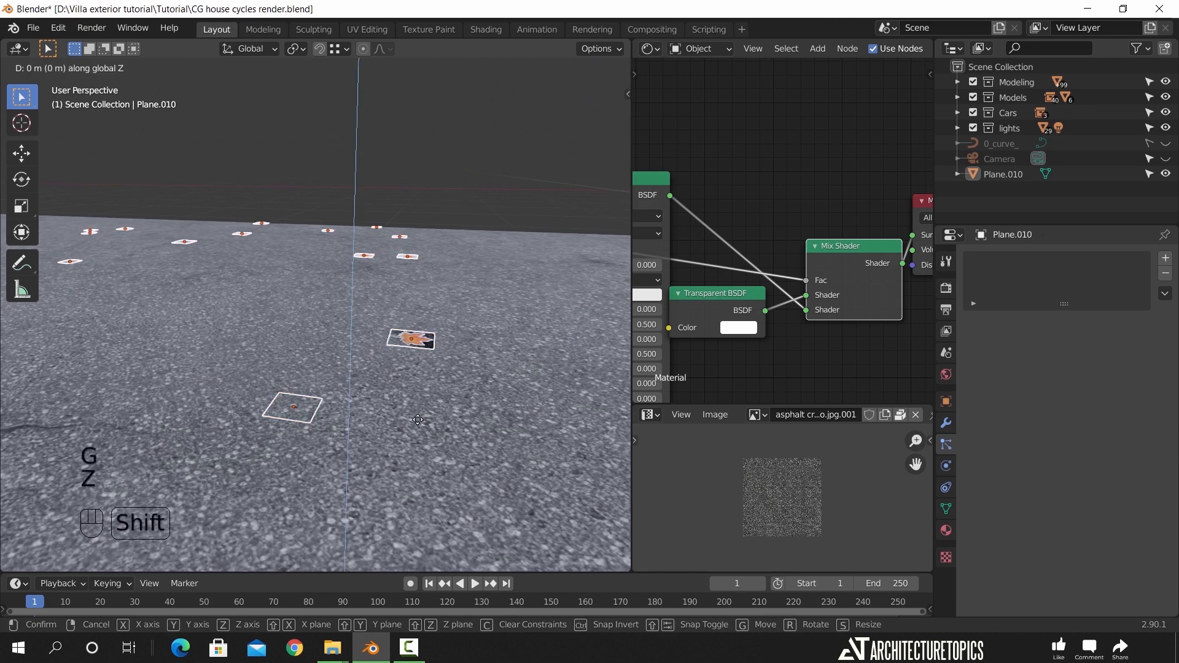
pyautogui.click(424, 423)
pyautogui.moveTo(424, 424); pyautogui.dragTo(371, 333, button='middle')
pyautogui.scroll(-5, 370, 332)
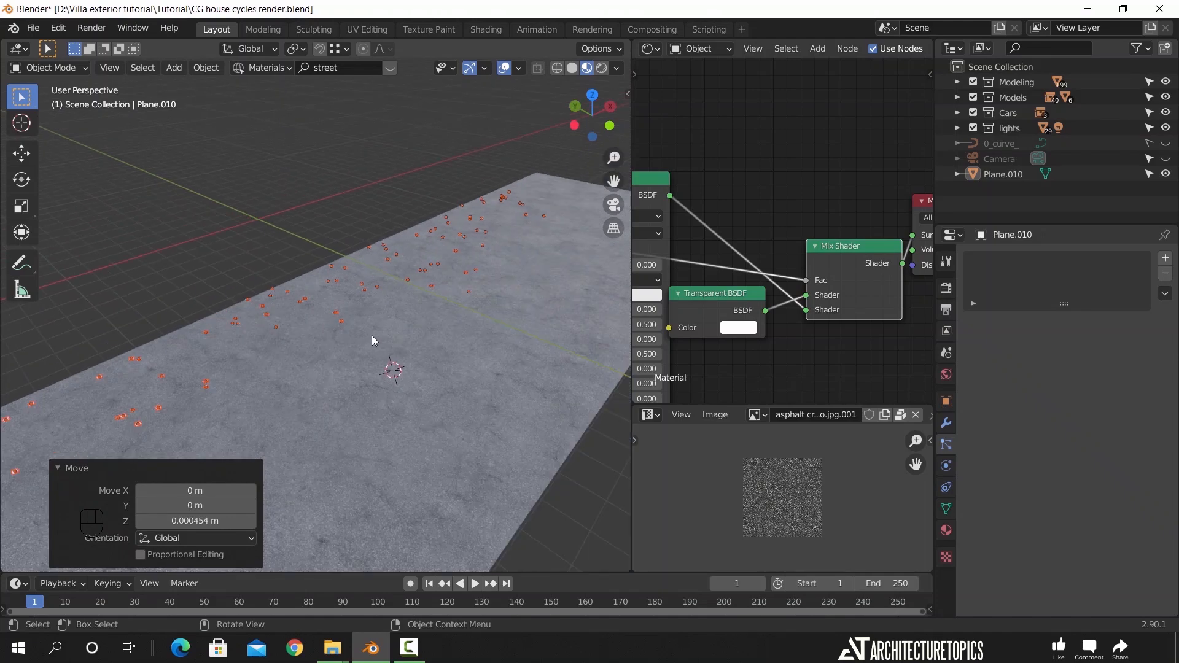
pyautogui.click(570, 496)
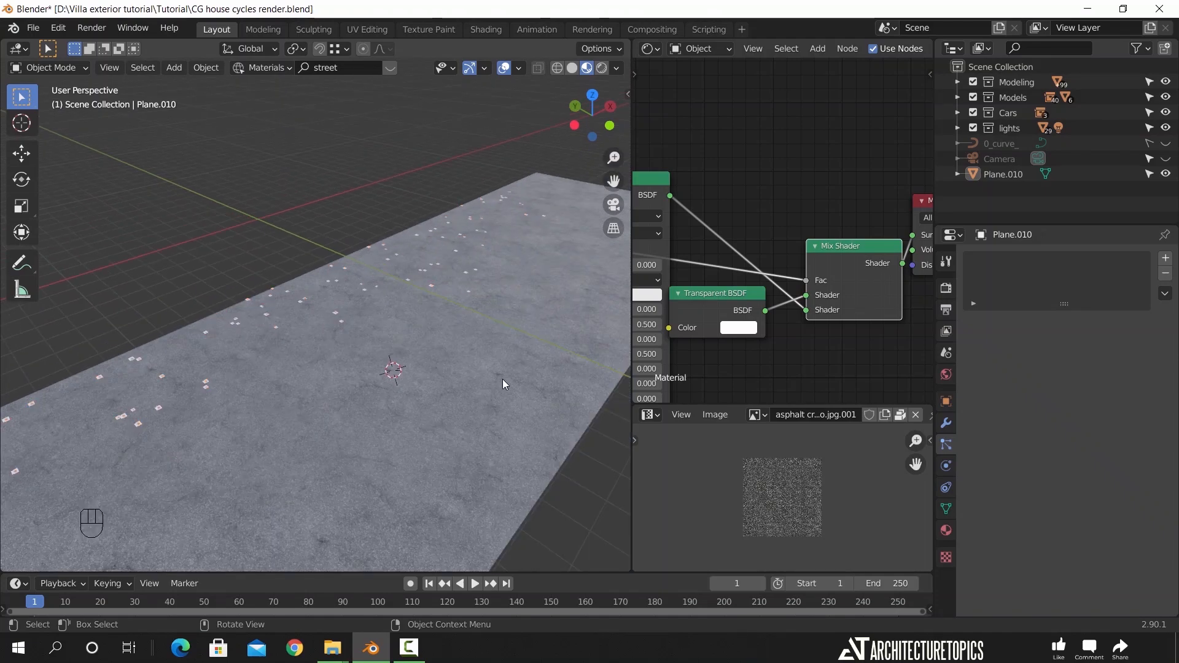
# Close the image and shader editor areas and look at the enlarged viewport through the camera
pyautogui.moveTo(635, 401); pyautogui.dragTo(638, 440)
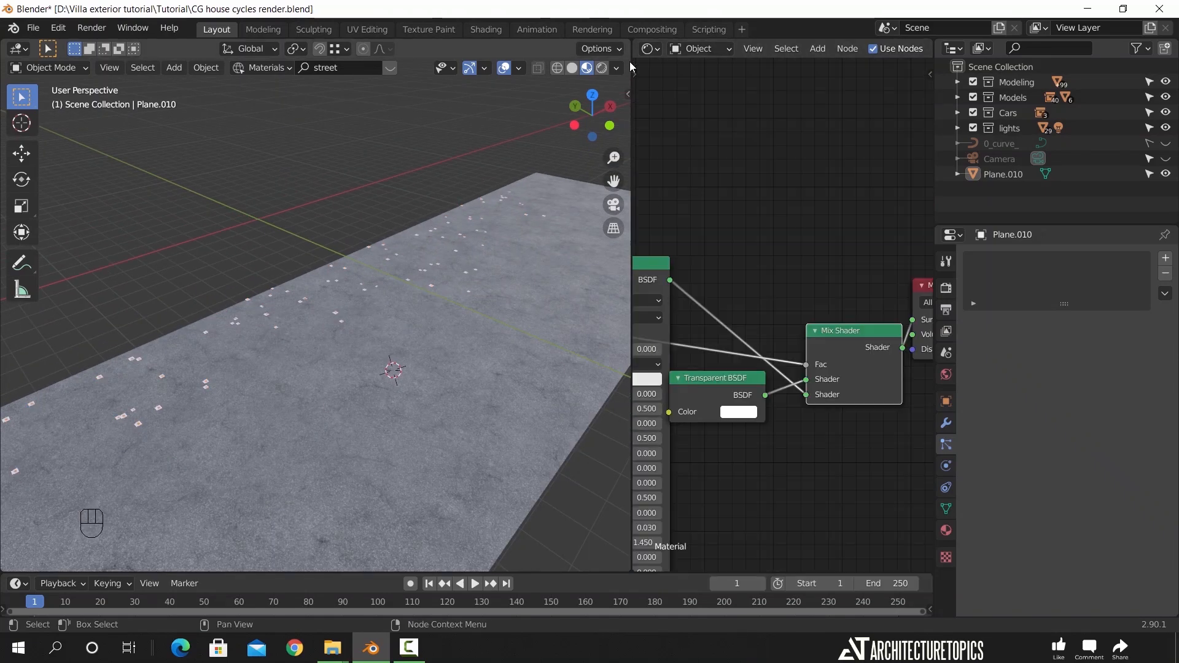
pyautogui.moveTo(631, 42); pyautogui.dragTo(632, 163)
pyautogui.press('KP_0')
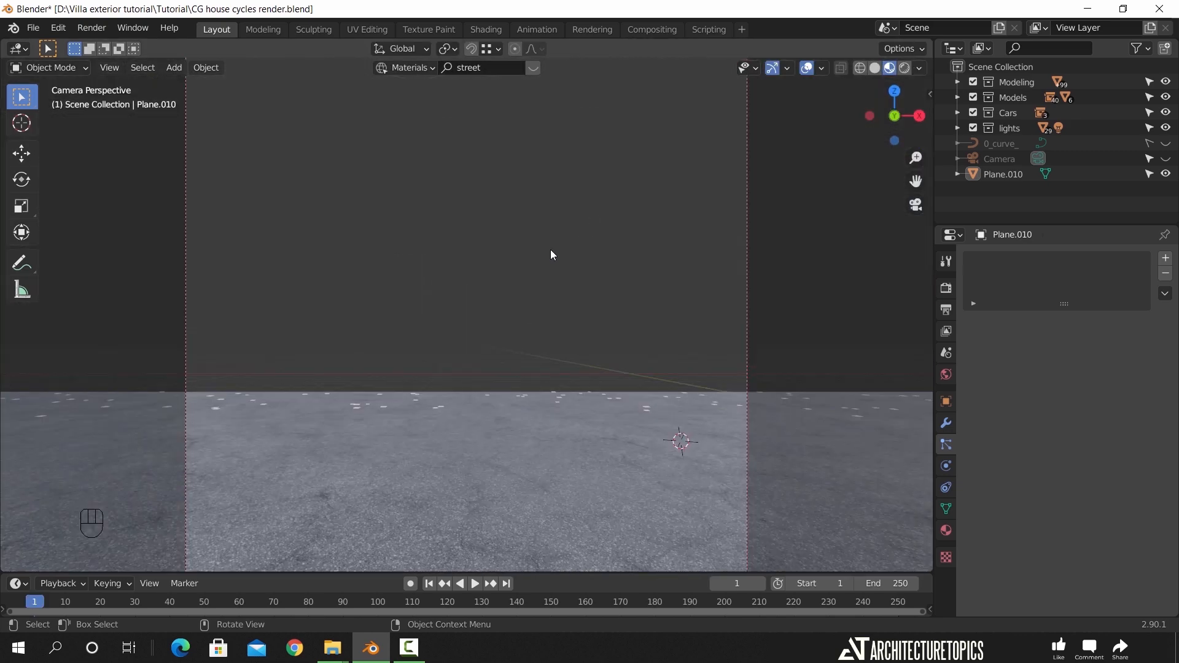
# Unhide all the hidden scene objects, clear the selection and save the file
pyautogui.hotkey('alt', 'h')
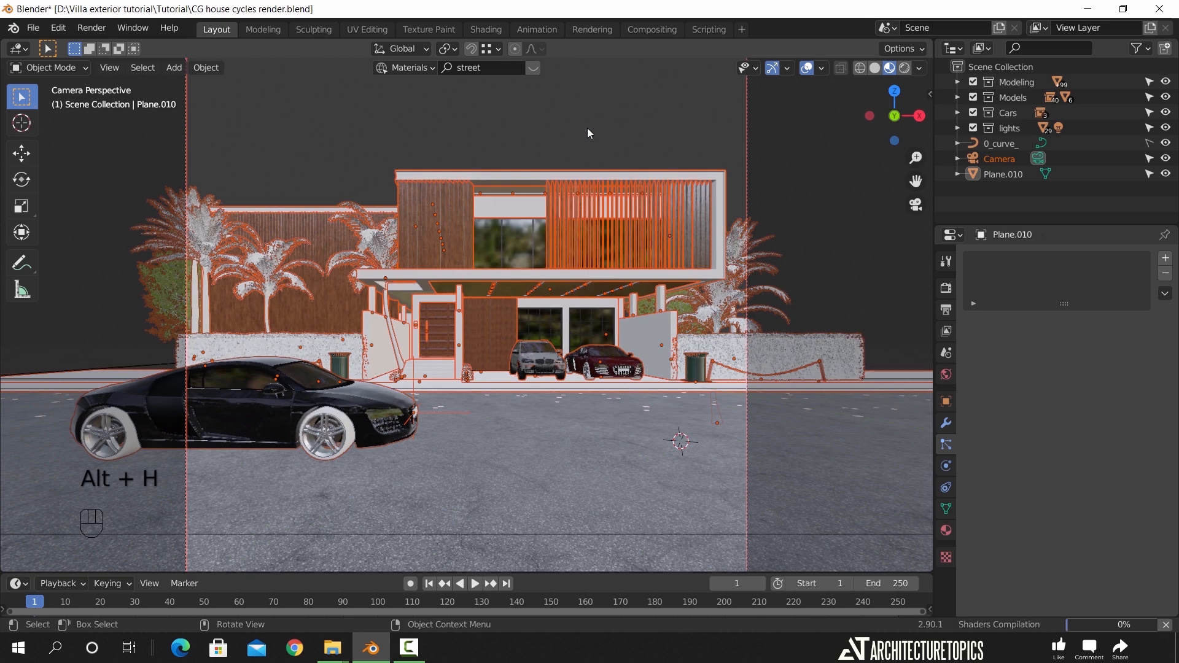
pyautogui.click(624, 102)
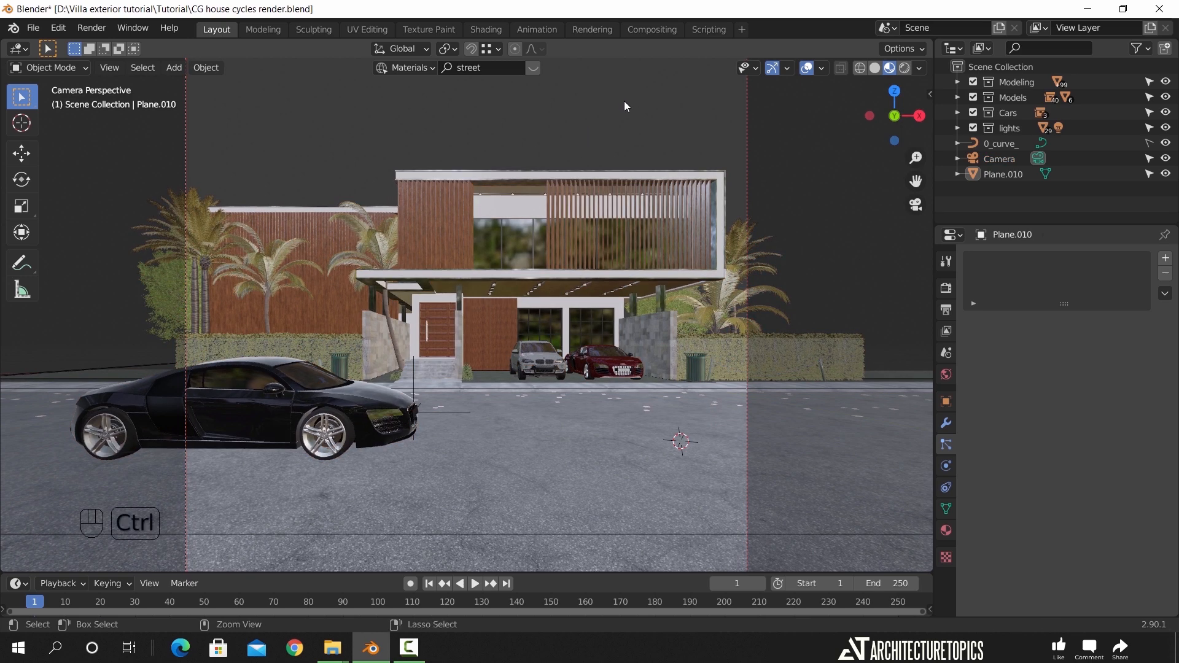
pyautogui.hotkey('ctrl', 's')
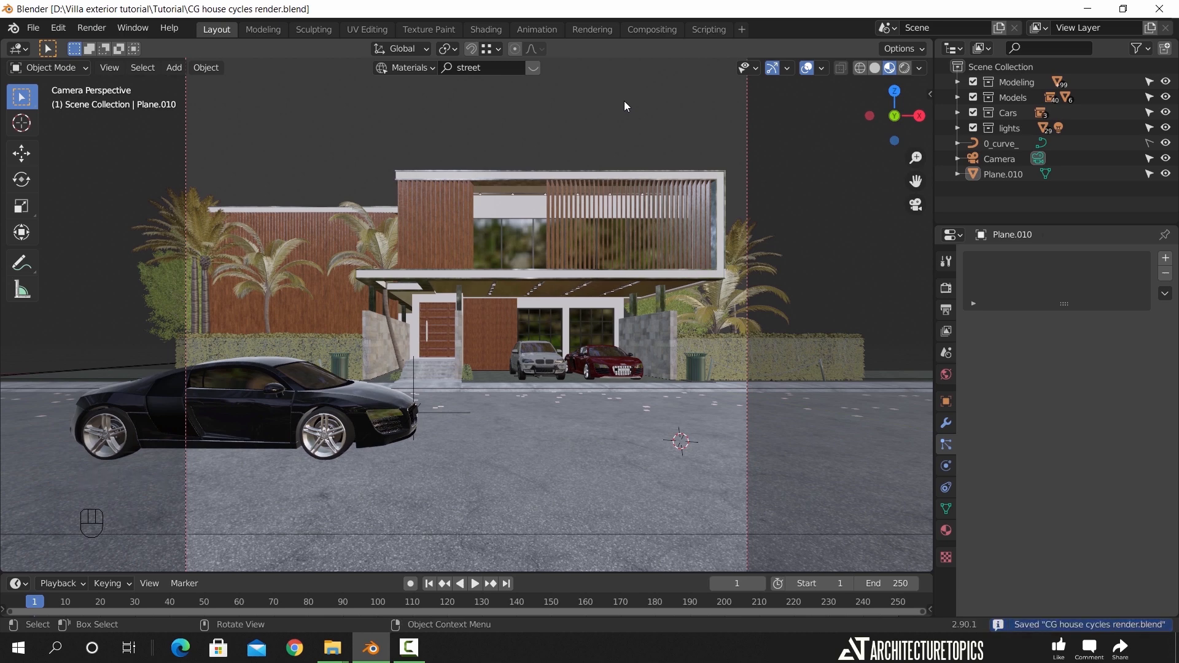
# Preview the camera view in Rendered shading, and a close-up render region over the leaves on the road
pyautogui.click(906, 68)
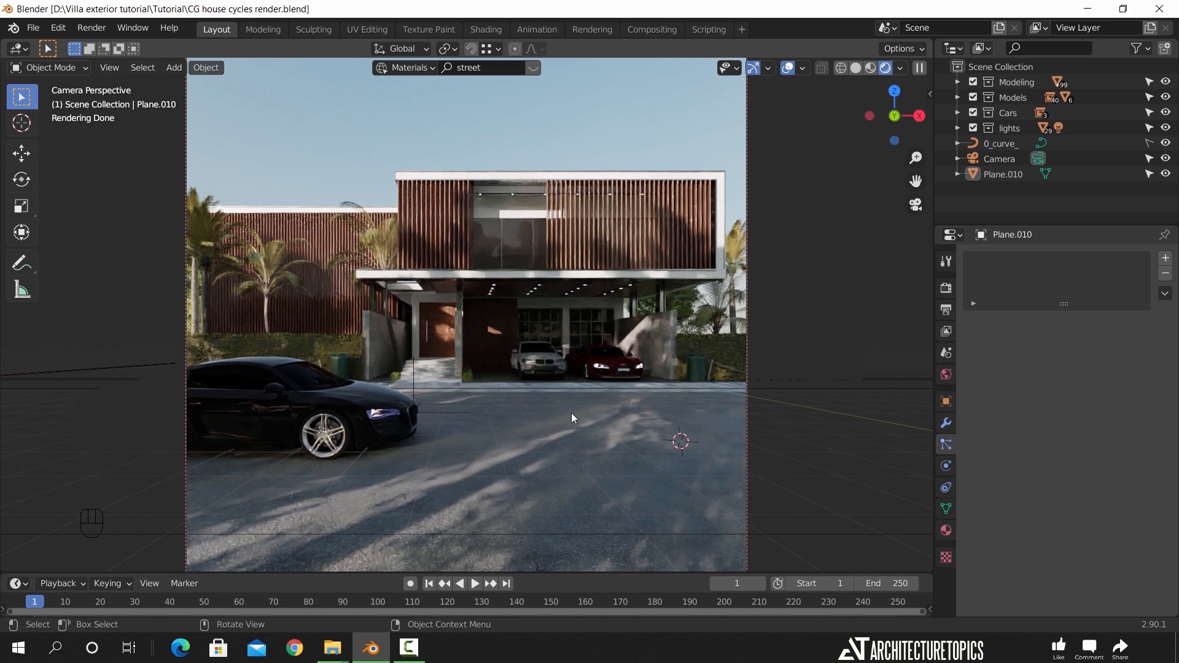
pyautogui.click(855, 68)
pyautogui.moveTo(485, 368)
pyautogui.mouseDown(button='middle')
pyautogui.moveTo(478, 388)
pyautogui.moveTo(558, 415)
pyautogui.moveTo(488, 397)
pyautogui.moveTo(510, 419)
pyautogui.moveTo(545, 424)
pyautogui.mouseUp(button='middle')
pyautogui.scroll(3, 490, 398)
pyautogui.keyDown('shift'); pyautogui.moveTo(545, 424); pyautogui.dragTo(427, 396, button='middle'); pyautogui.keyUp('shift')
pyautogui.keyDown('shift'); pyautogui.moveTo(508, 384); pyautogui.dragTo(643, 364, button='middle'); pyautogui.keyUp('shift')
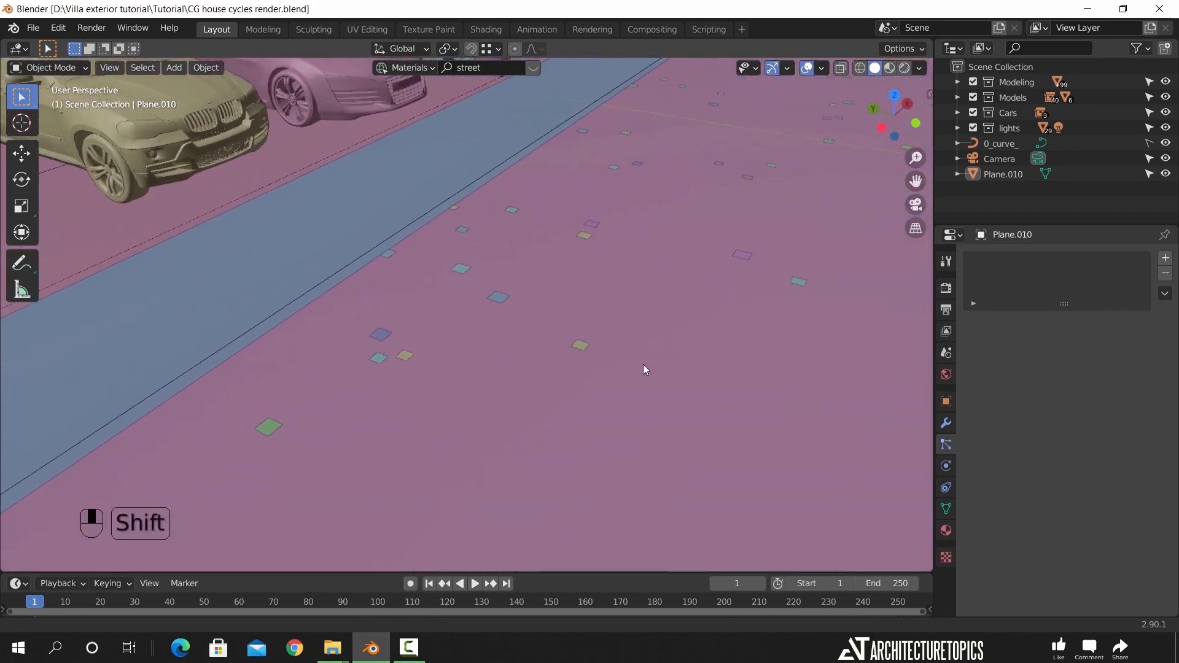
pyautogui.scroll(3, 646, 363)
pyautogui.scroll(-1, 633, 358)
pyautogui.hotkey('ctrl', 'b')
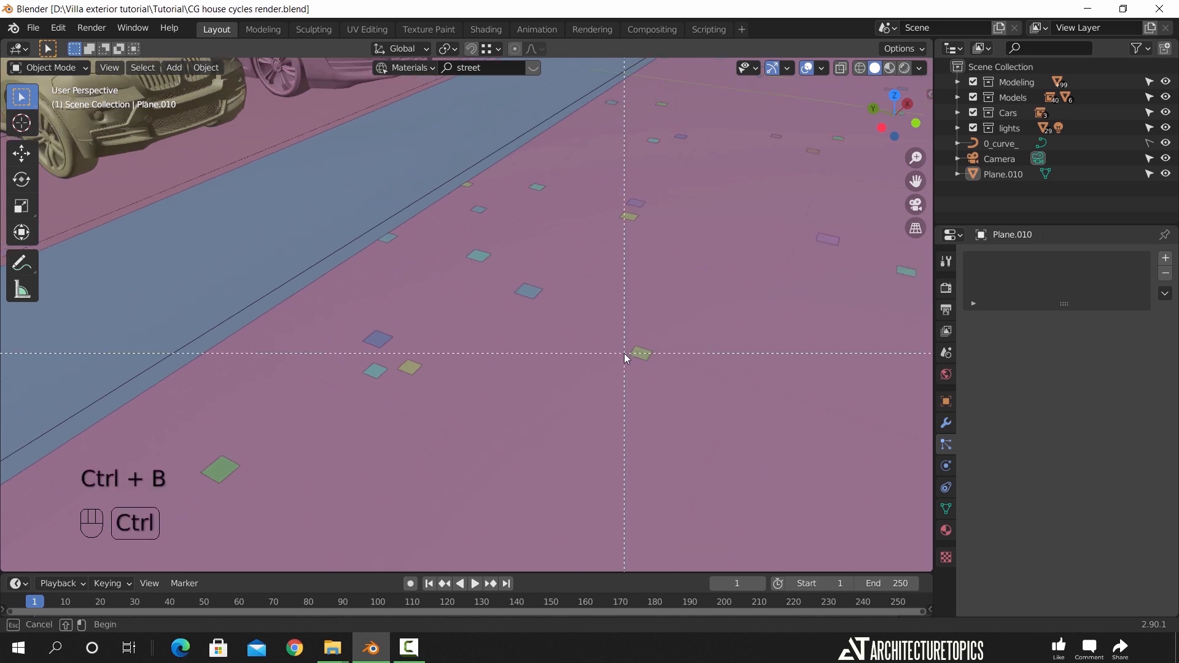
pyautogui.moveTo(295, 141); pyautogui.dragTo(803, 534)
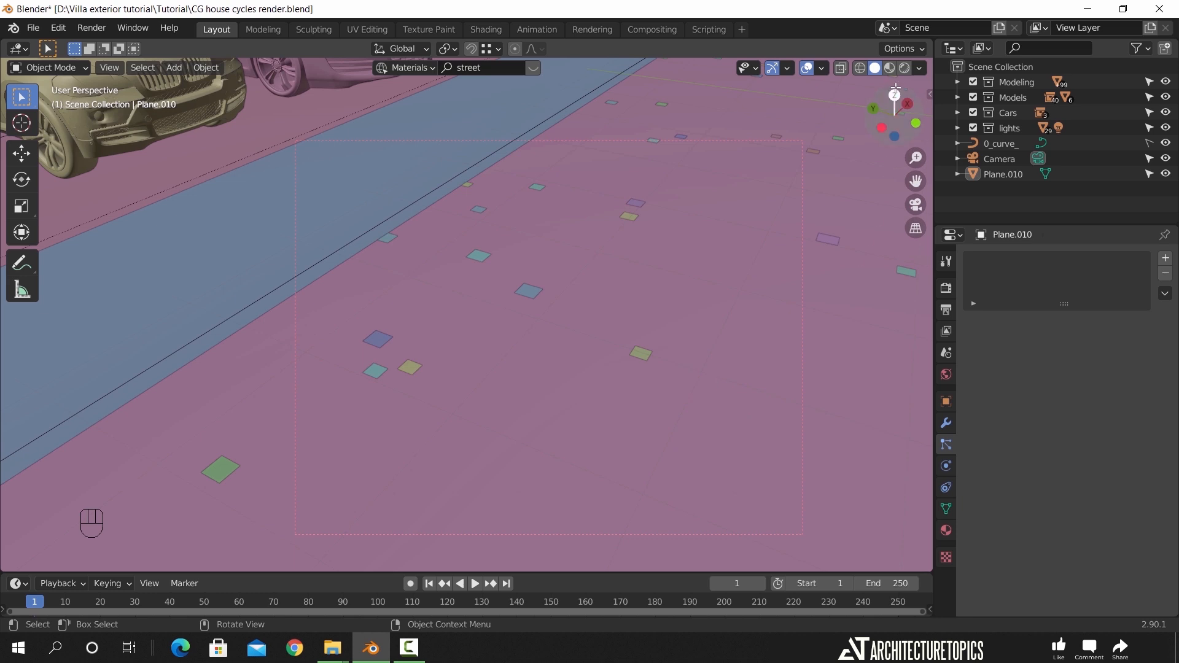
pyautogui.click(904, 69)
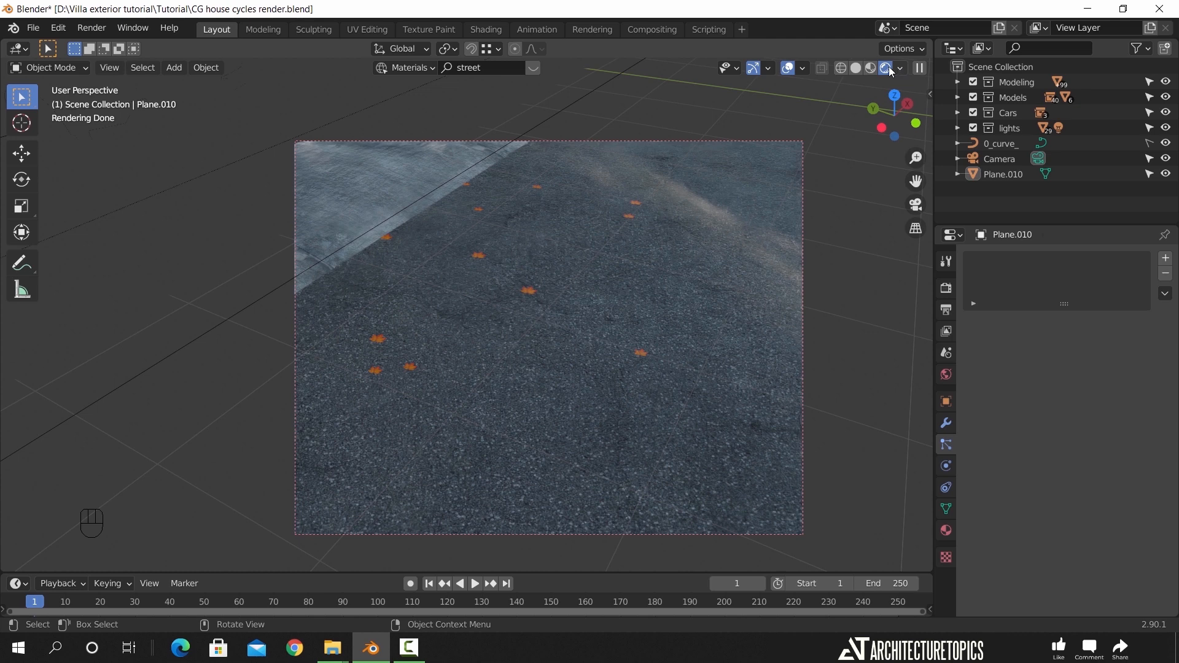
# Switch to Solid shading, clear the render region and return to the camera view
pyautogui.click(857, 68)
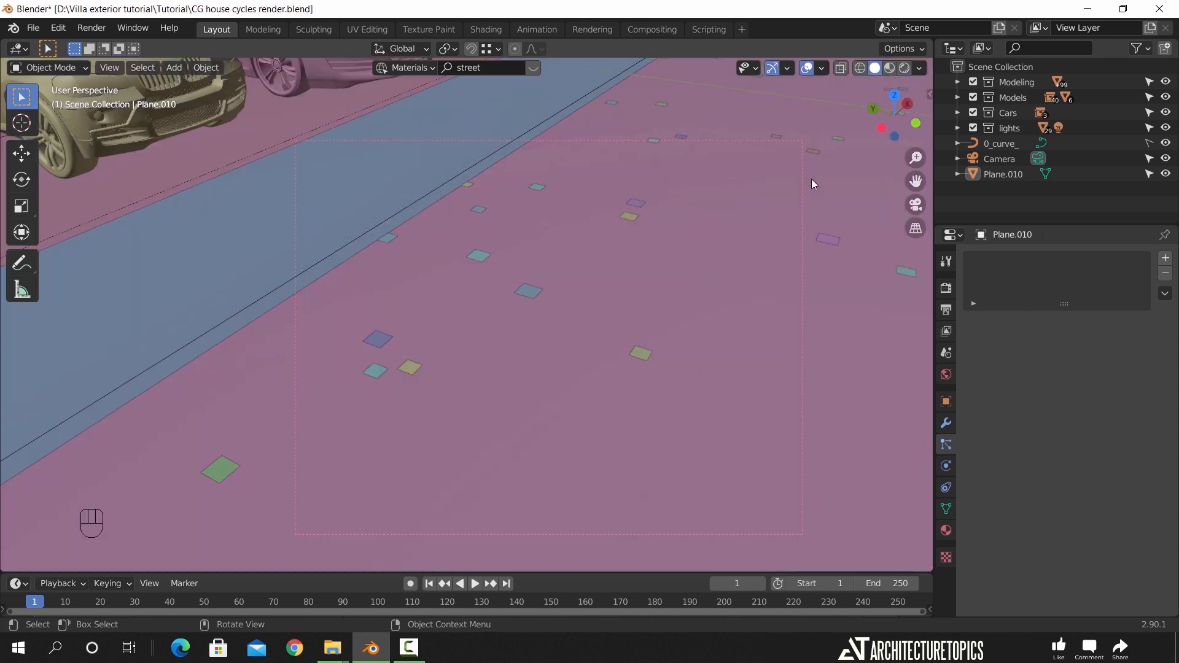
pyautogui.hotkey('ctrl', 'shift', 'b')
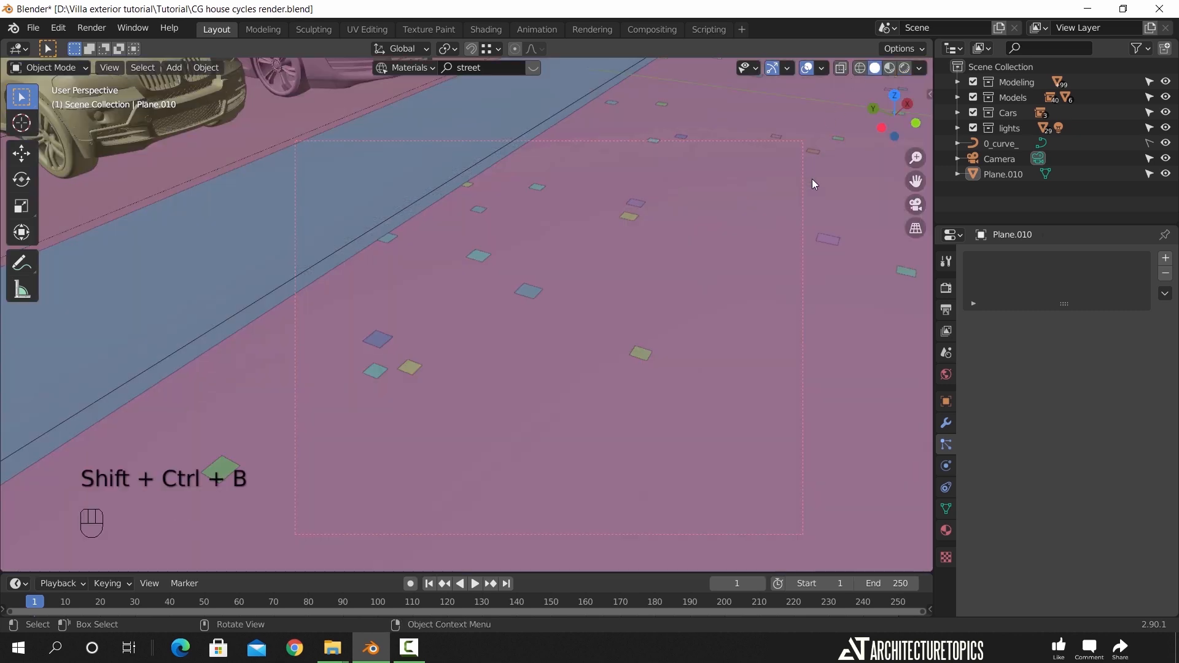
pyautogui.hotkey('ctrl', 'alt', 'b')
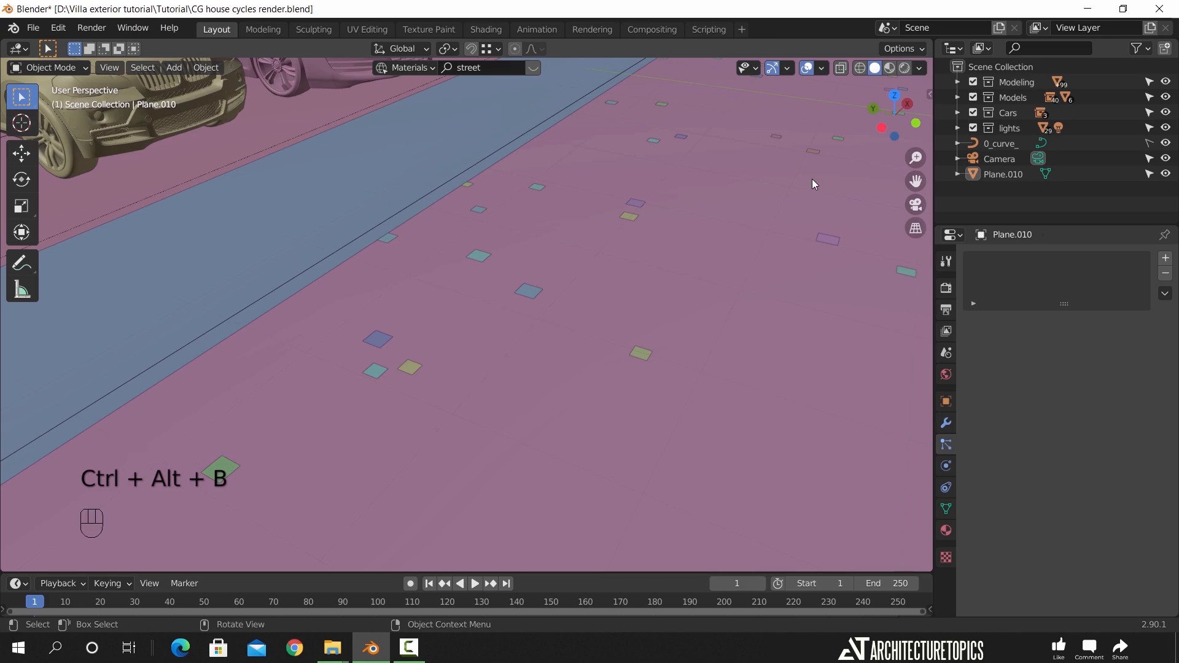
pyautogui.moveTo(710, 316); pyautogui.dragTo(648, 371, button='middle')
pyautogui.press('KP_0')
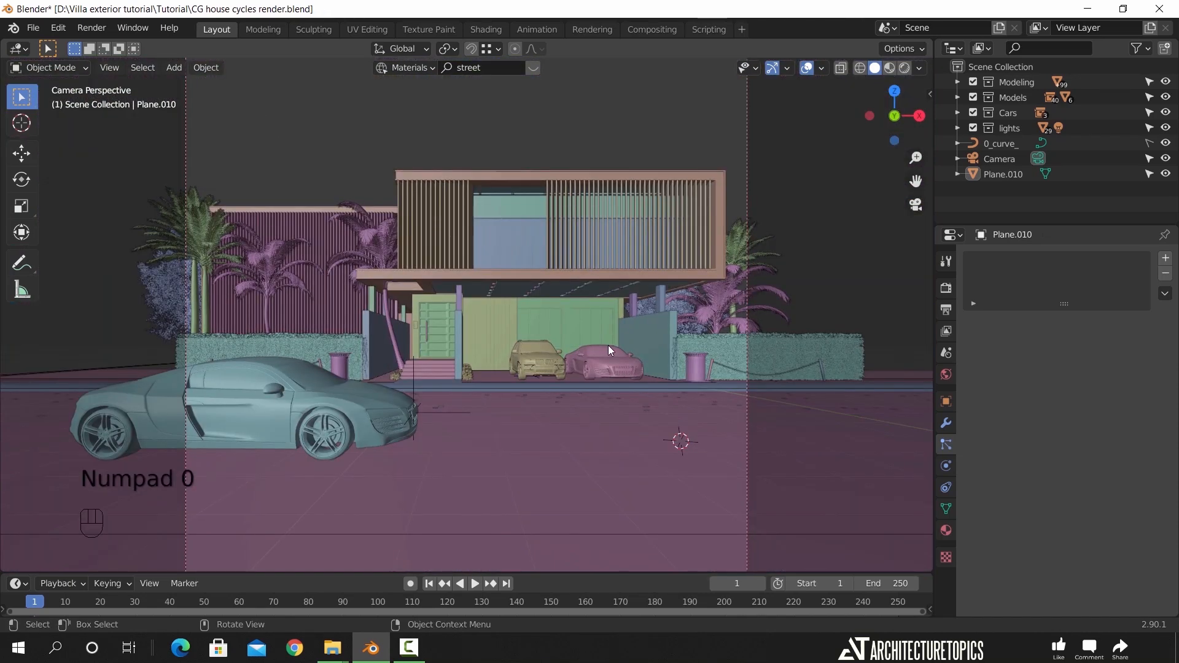
# Set the Cycles render samples to 800
pyautogui.click(946, 288)
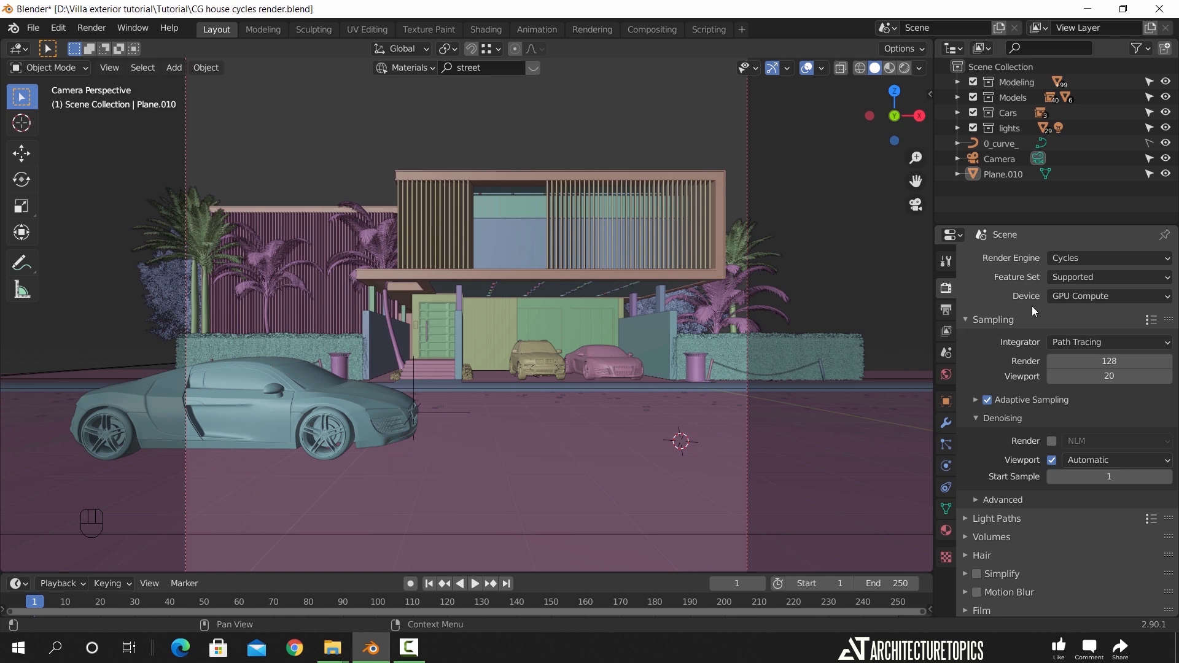
pyautogui.scroll(-2, 1017, 311)
pyautogui.click(1049, 311)
pyautogui.write('800')
pyautogui.press('Return')
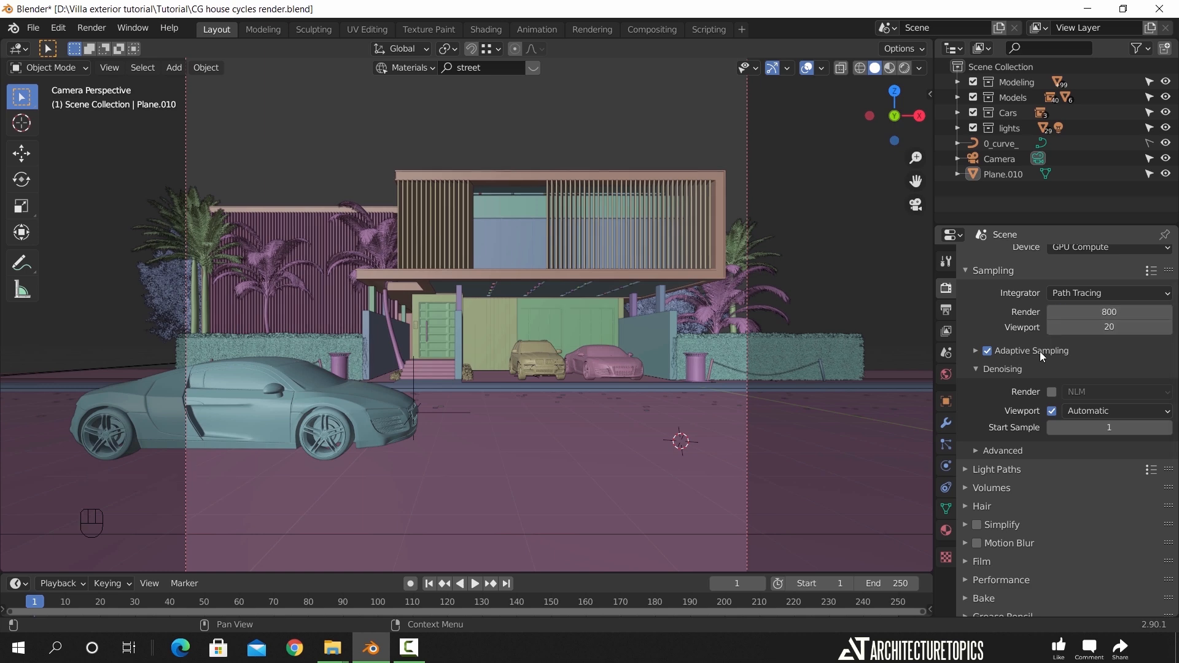
# Enable render denoising with the OptiX denoiser
pyautogui.click(1051, 393)
pyautogui.click(1067, 396)
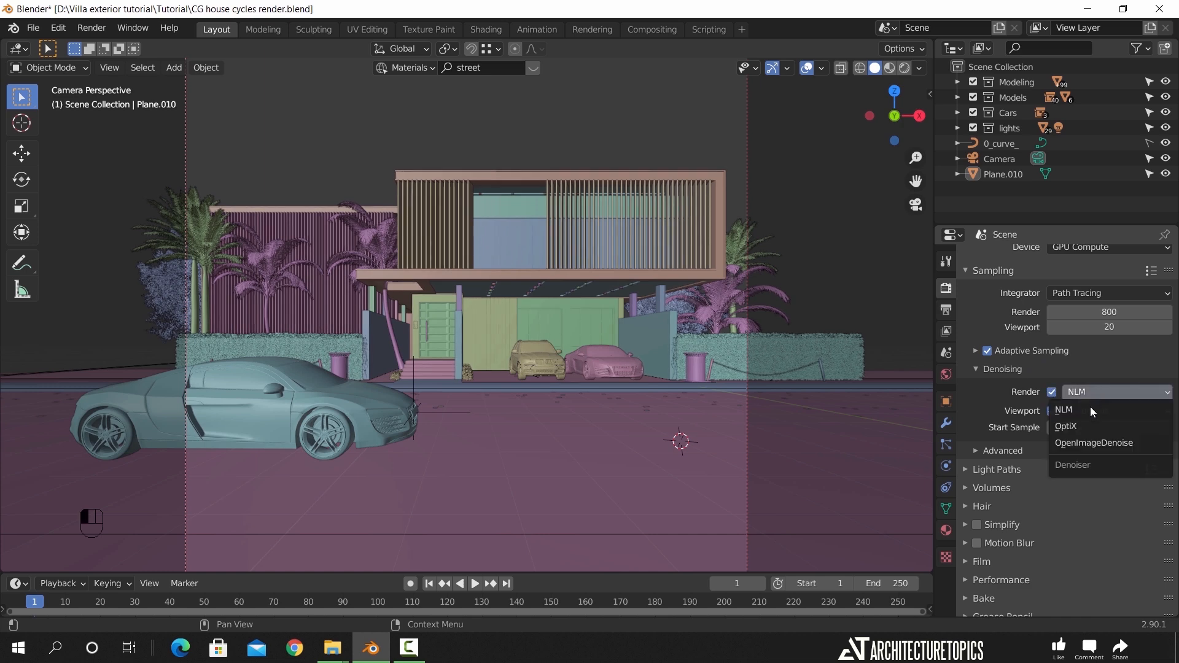
pyautogui.click(1091, 426)
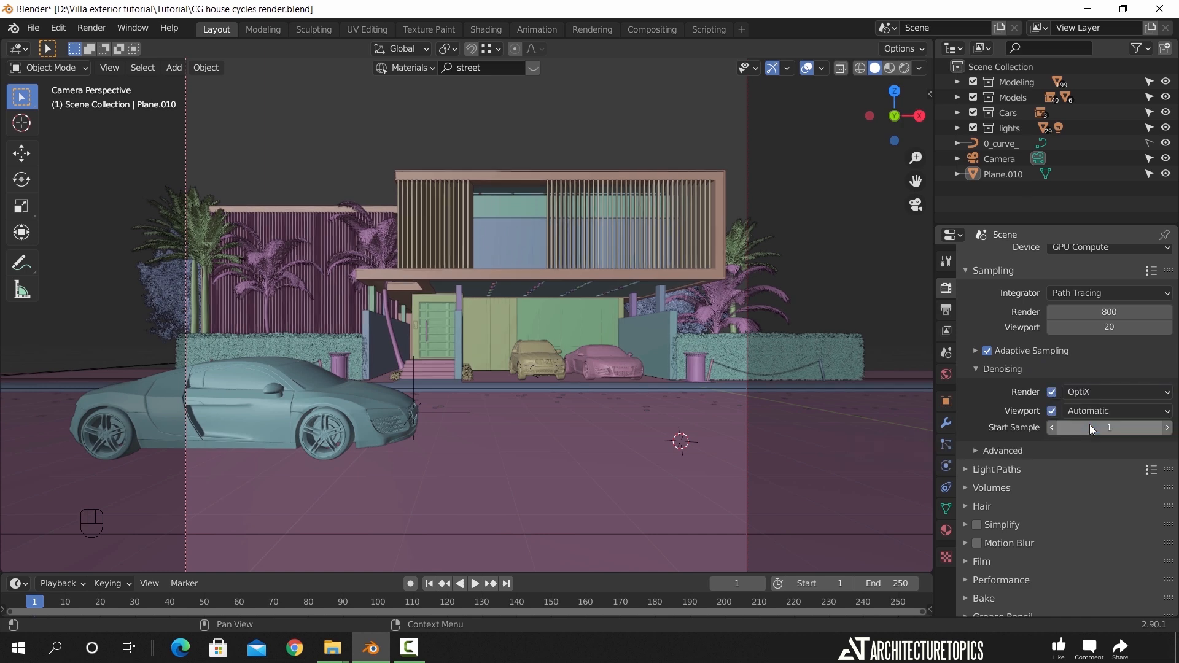
# Set the Diffuse and Glossy max bounces of the light paths to 8 each
pyautogui.scroll(-2, 1022, 396)
pyautogui.click(1018, 401)
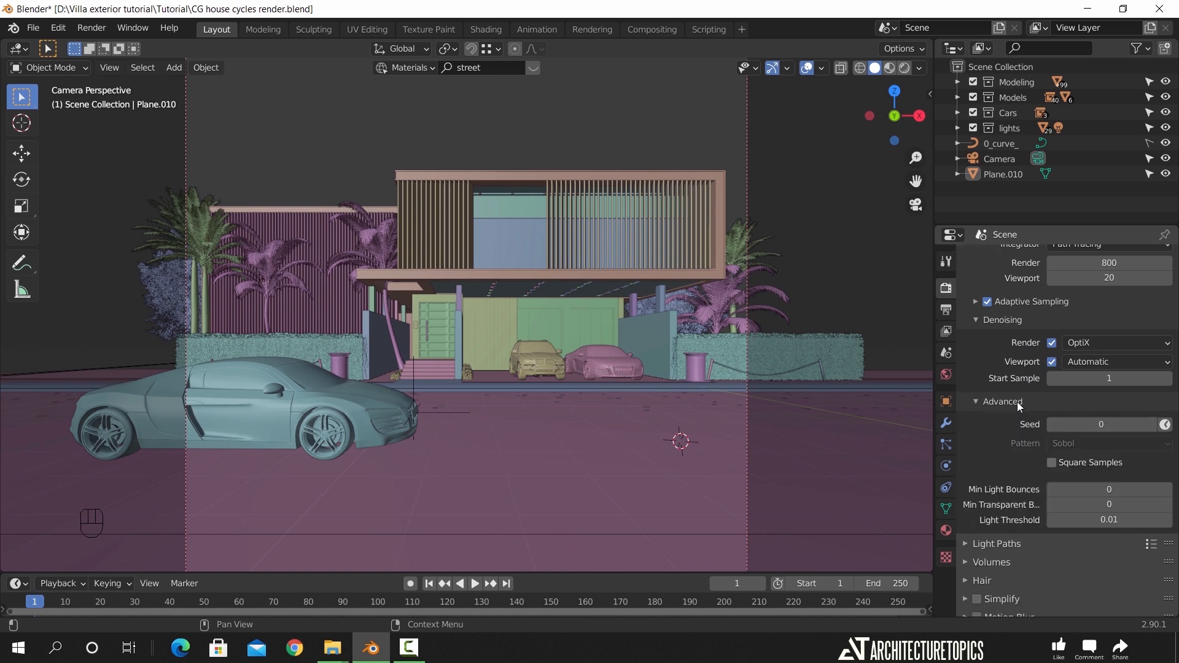
pyautogui.click(1017, 402)
pyautogui.click(1015, 423)
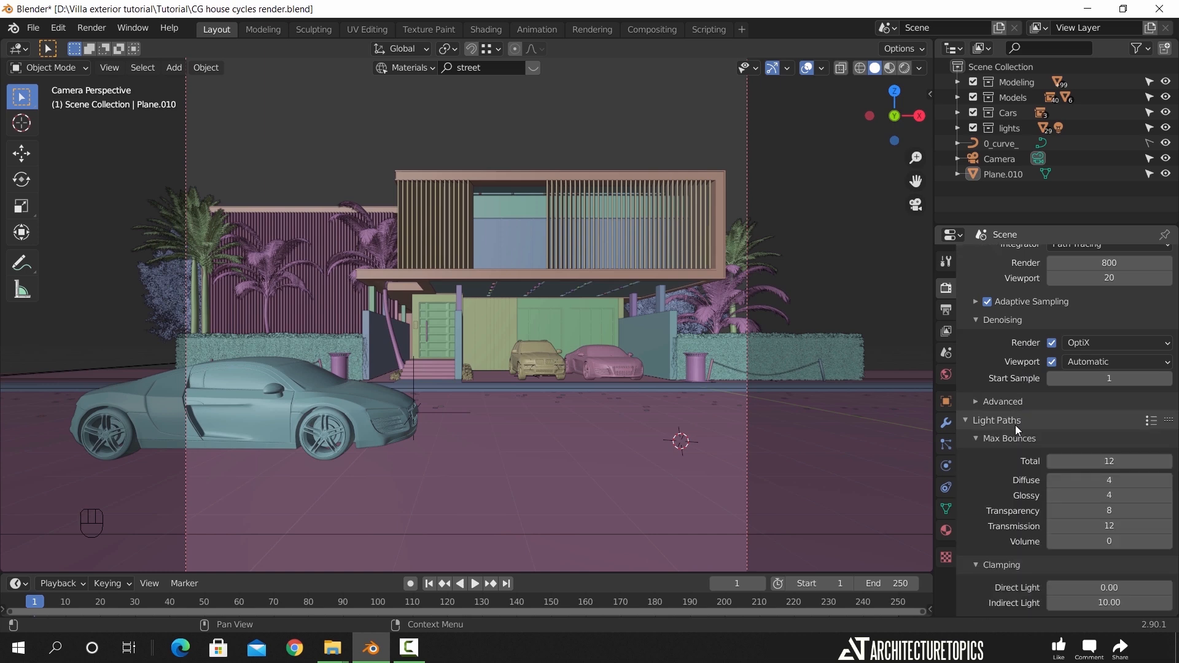
pyautogui.scroll(-3, 1015, 425)
pyautogui.click(1102, 406)
pyautogui.write('8')
pyautogui.press('Tab')
pyautogui.write('8')
pyautogui.press('Return')
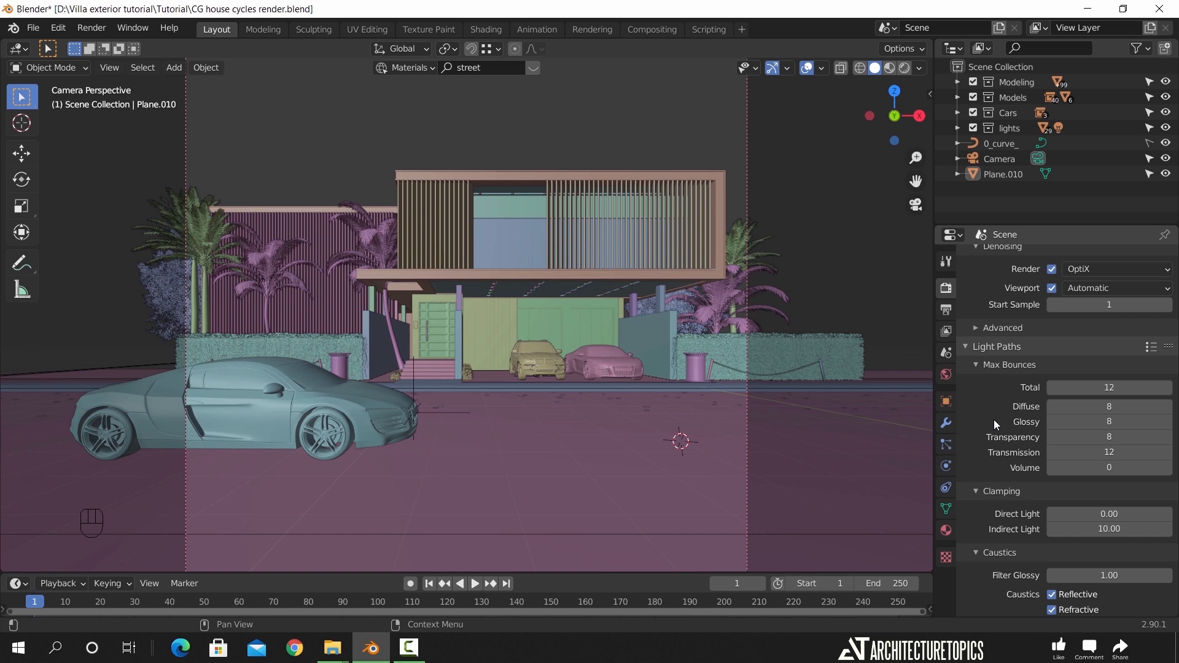
# Disable both reflective and refractive caustics in the light path settings
pyautogui.scroll(-3, 996, 422)
pyautogui.moveTo(1054, 524); pyautogui.dragTo(1054, 533)
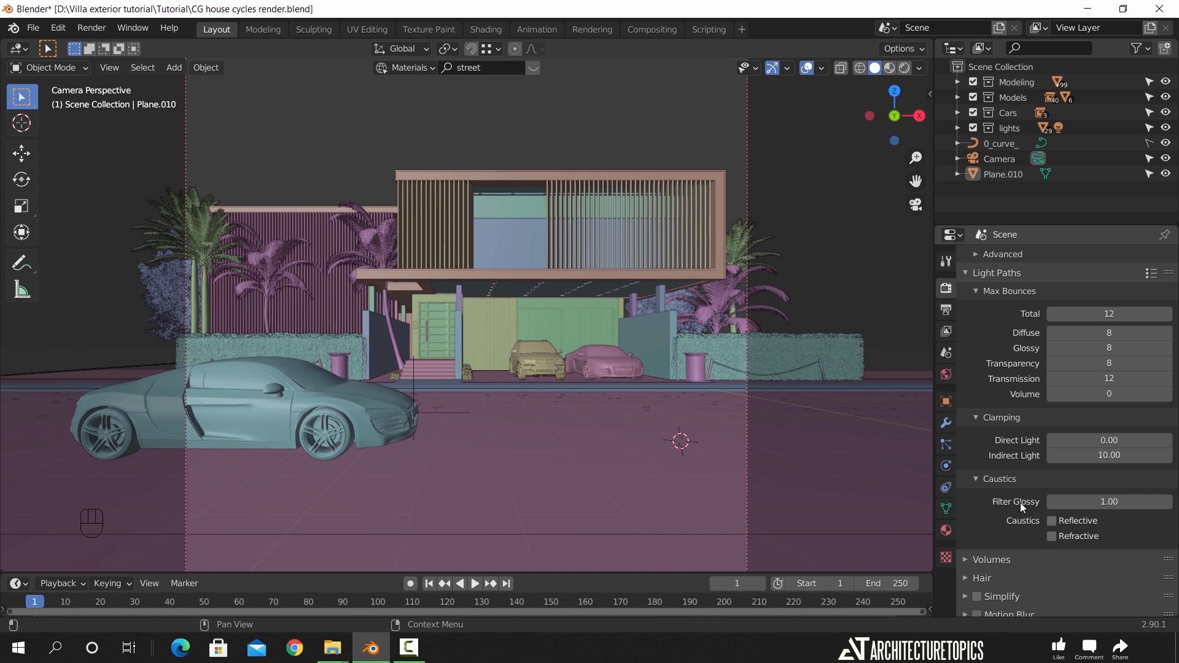
pyautogui.scroll(-3, 1020, 503)
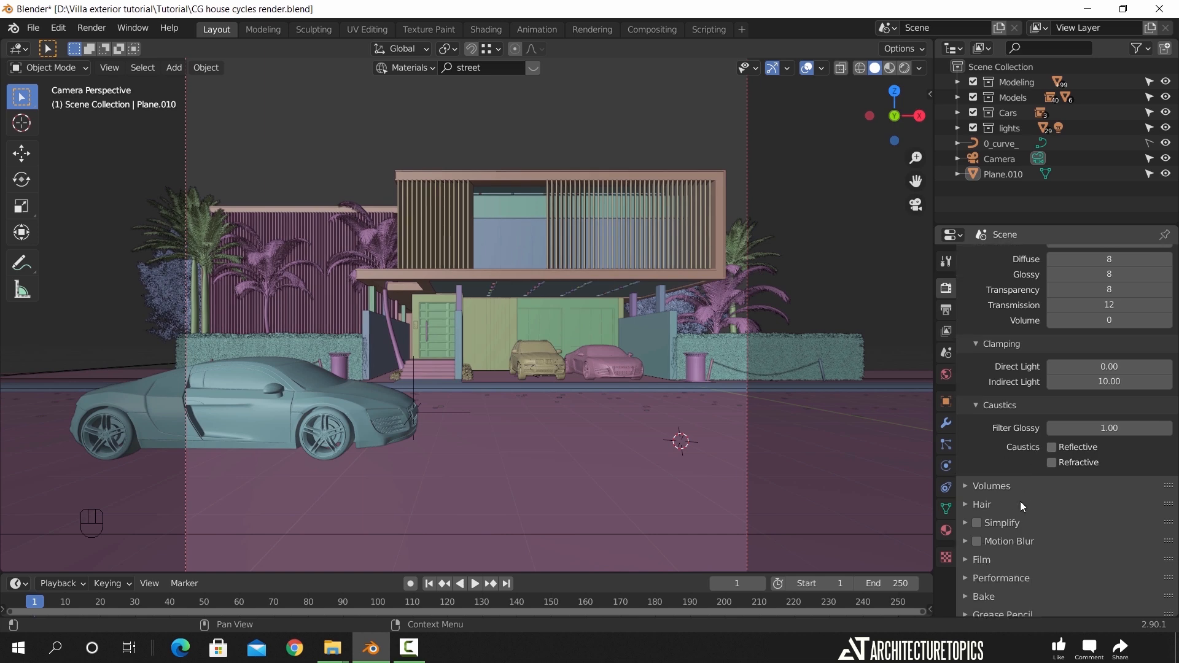
pyautogui.click(989, 502)
pyautogui.click(991, 503)
pyautogui.scroll(-3, 995, 501)
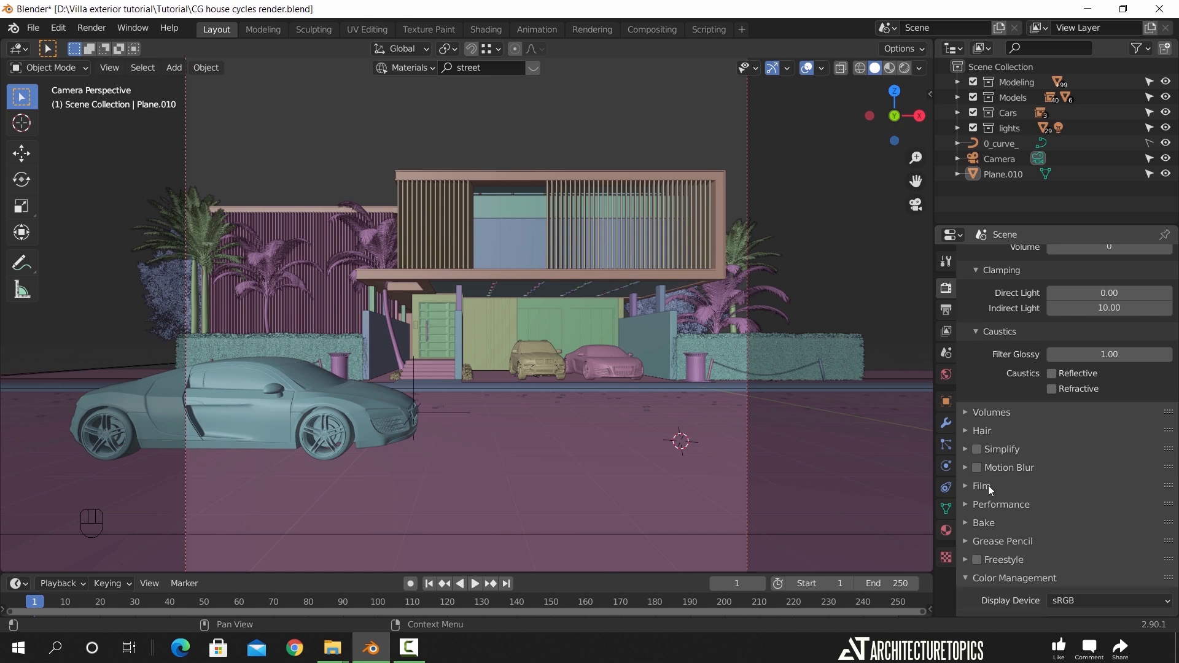
# Try the Transparent film option with a Rendered preview of the camera view
pyautogui.click(989, 486)
pyautogui.scroll(-3, 990, 492)
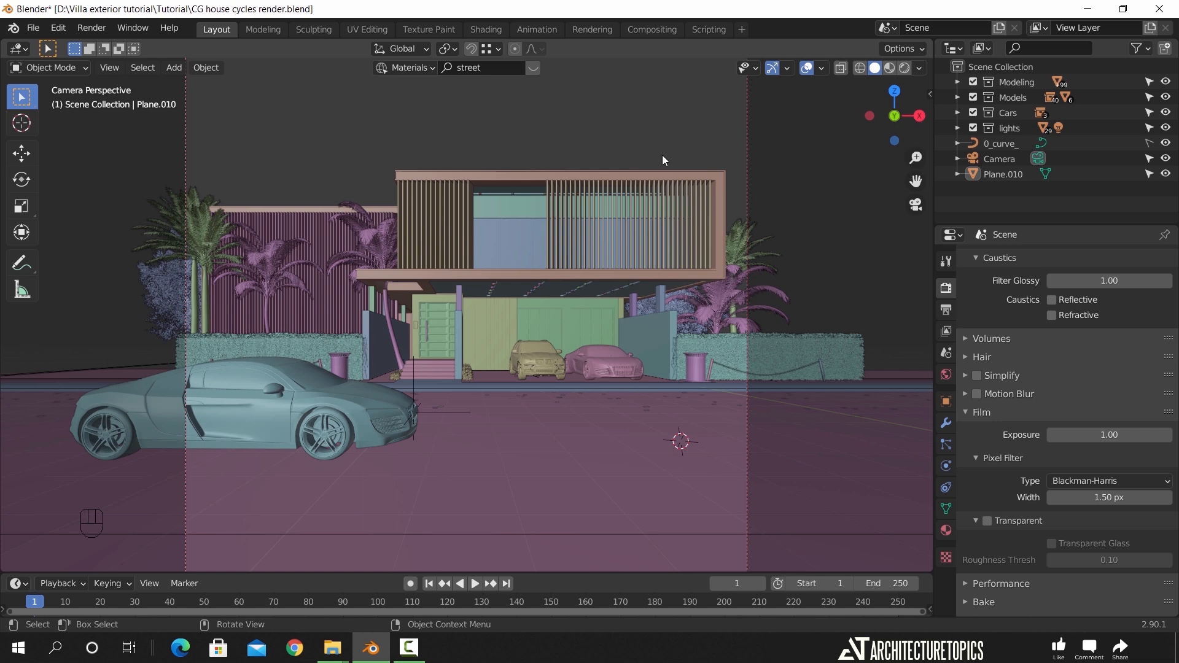
pyautogui.click(988, 521)
pyautogui.click(905, 68)
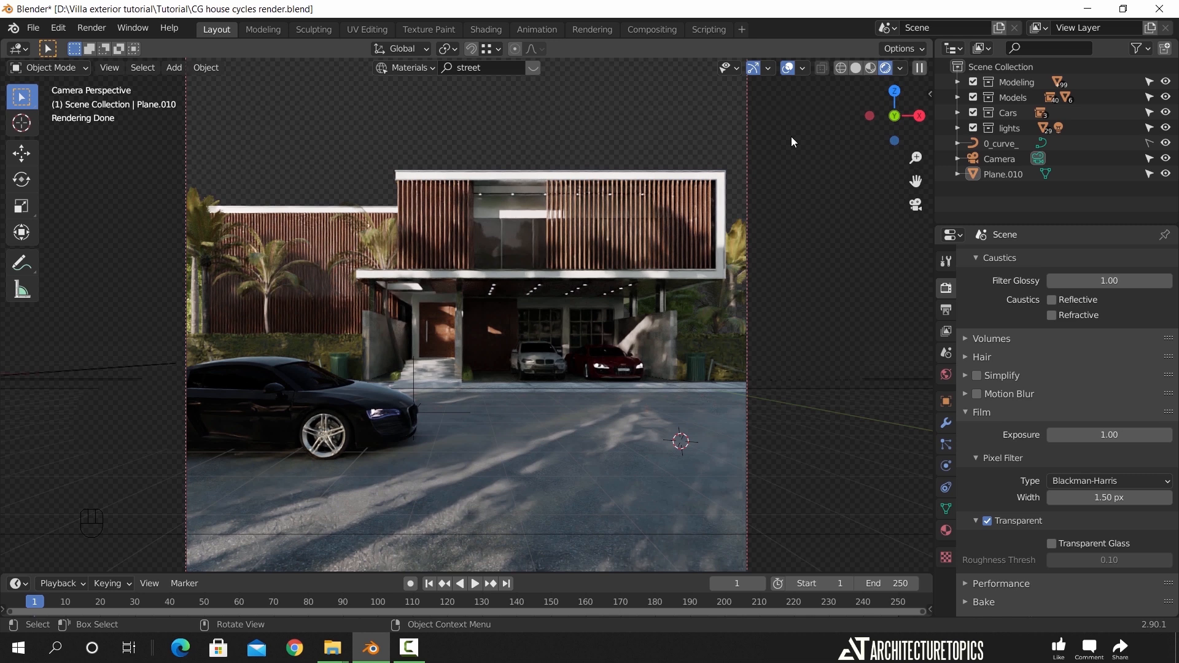
pyautogui.click(859, 68)
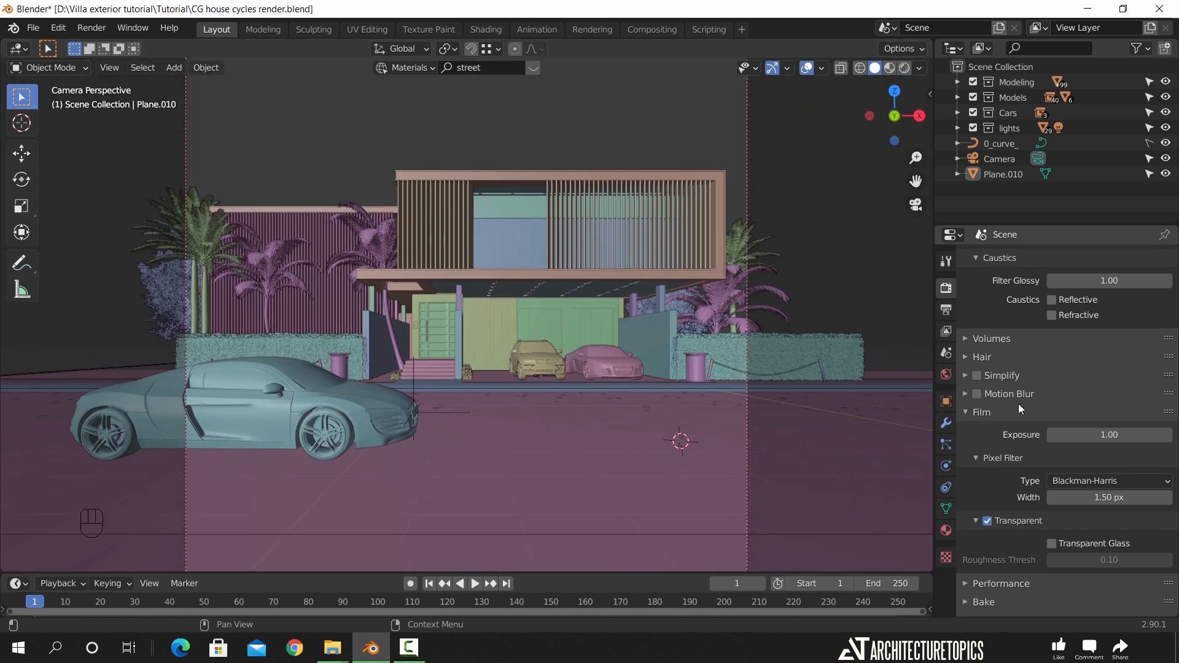
pyautogui.click(995, 521)
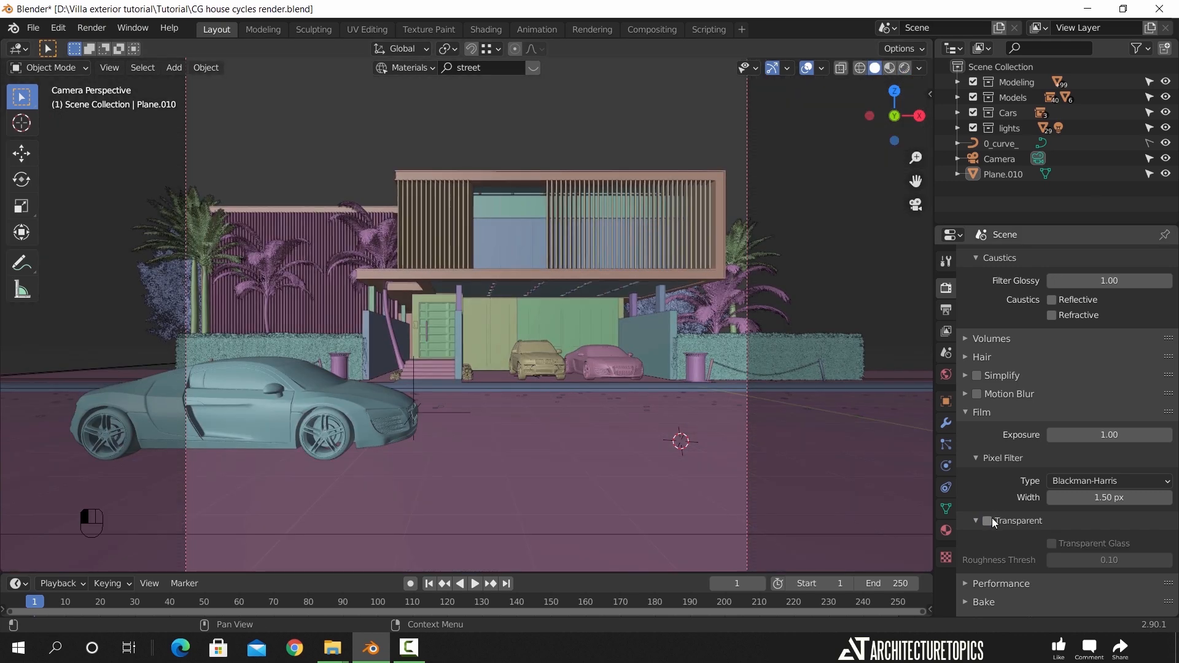
pyautogui.click(978, 418)
# Expand the Performance render settings and look up the Auto Tile Size add-on in the preferences by searching for "til"
pyautogui.scroll(-2, 1026, 458)
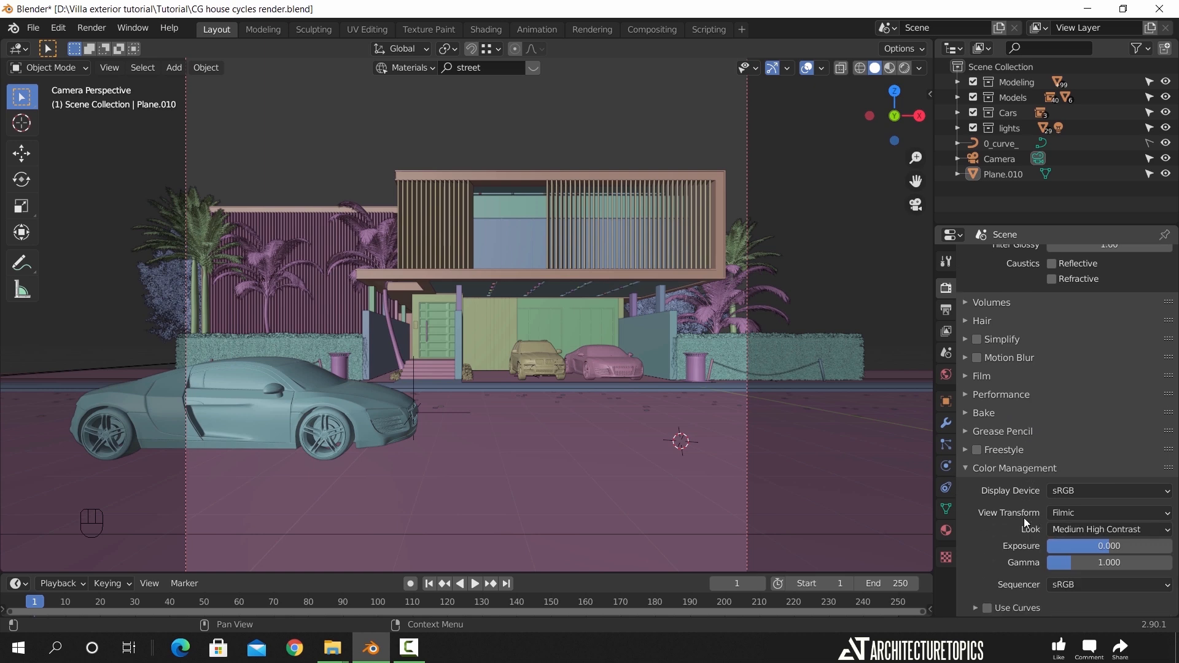
pyautogui.click(1026, 400)
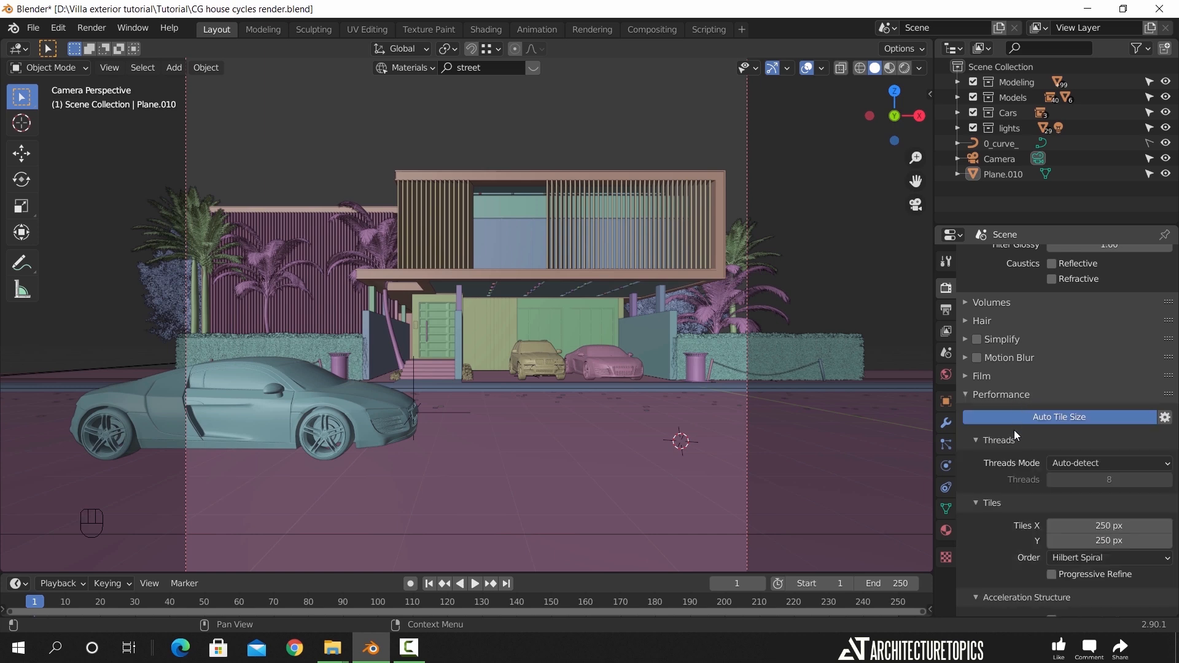
pyautogui.click(60, 27)
pyautogui.click(128, 244)
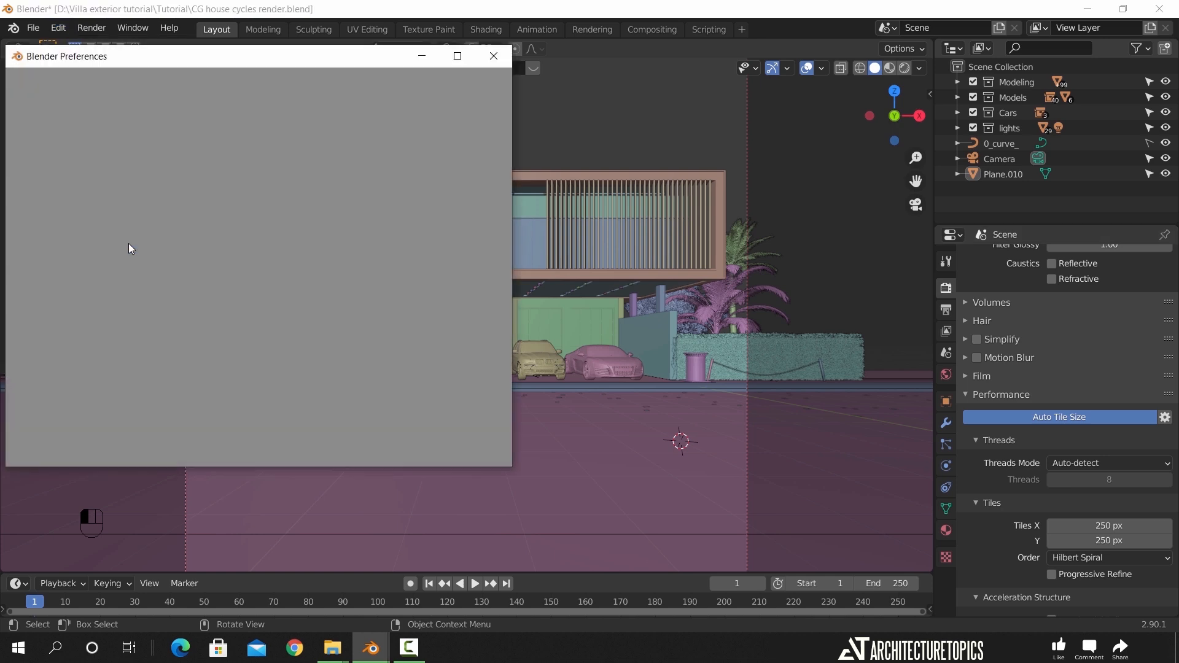
pyautogui.click(428, 102)
pyautogui.write('to')
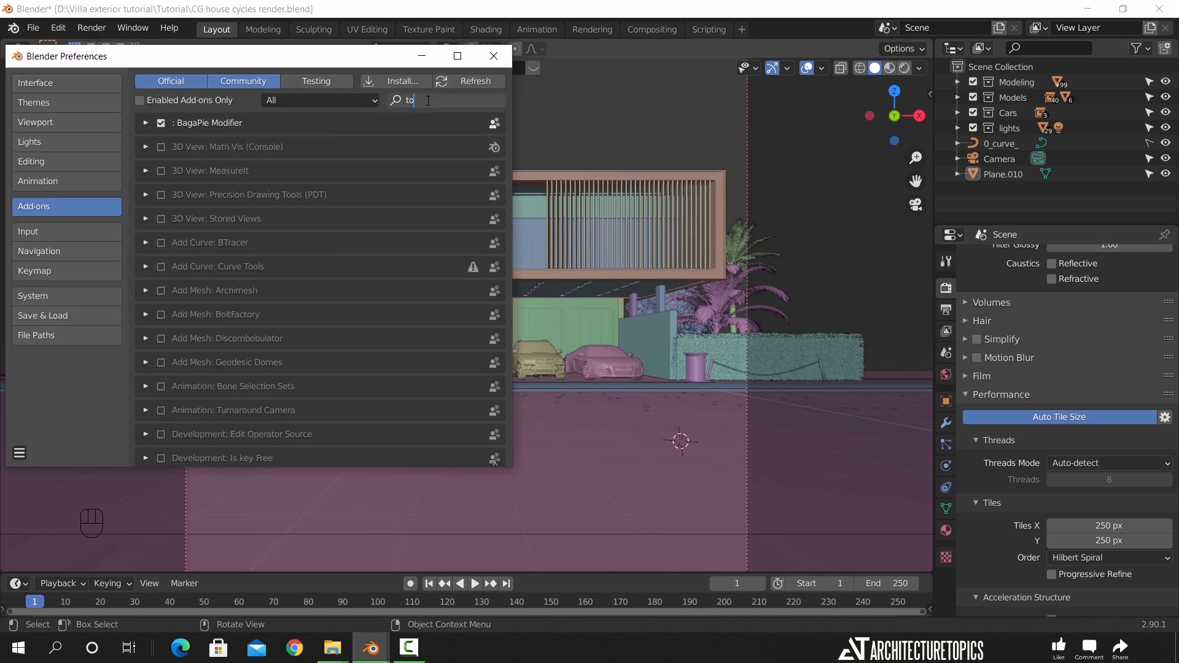
pyautogui.press('BackSpace')
pyautogui.write('il')
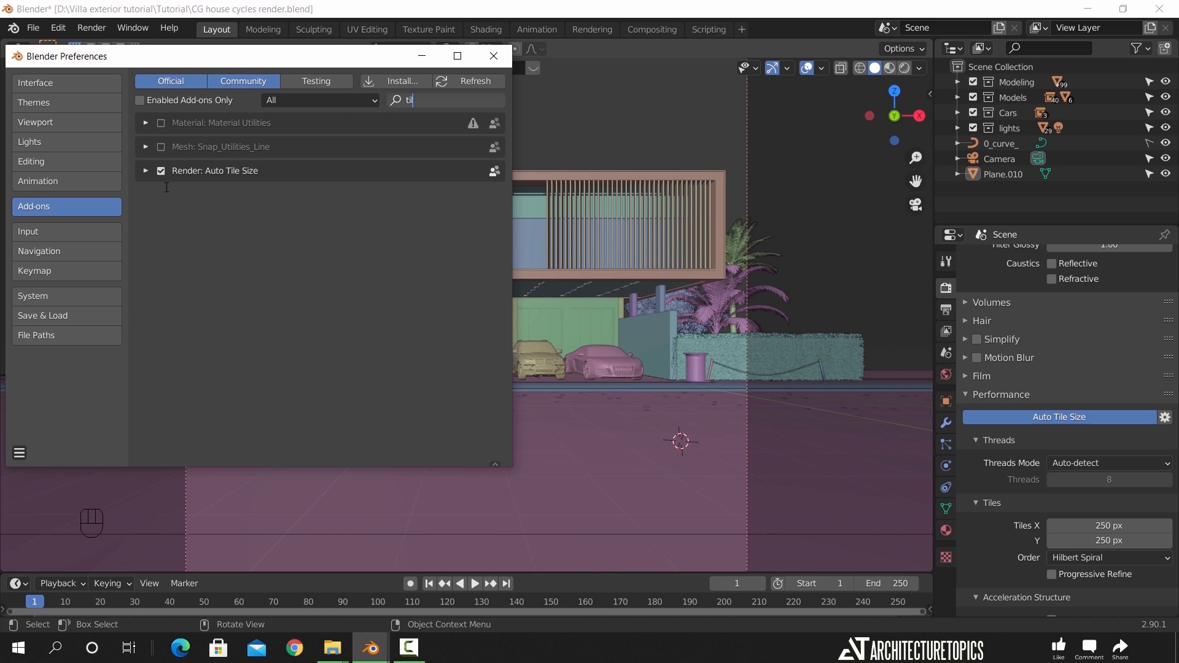
pyautogui.click(494, 56)
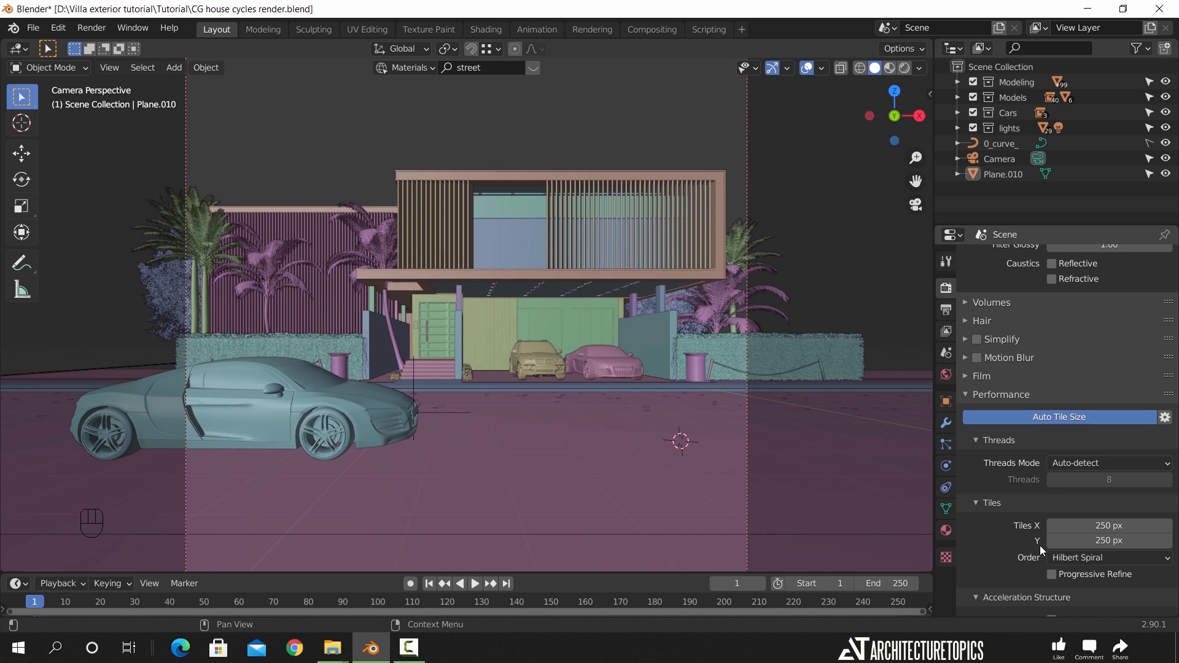
# Set the output resolution percentage to 200%
pyautogui.click(949, 312)
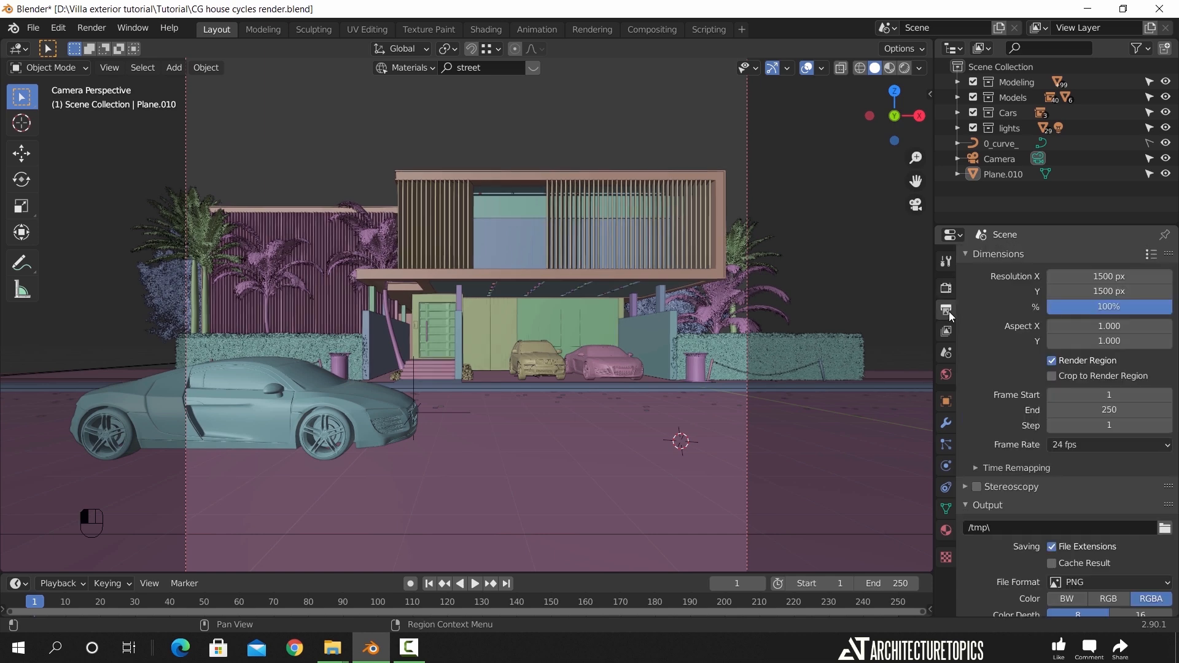
pyautogui.click(1105, 306)
pyautogui.write('200')
pyautogui.press('Return')
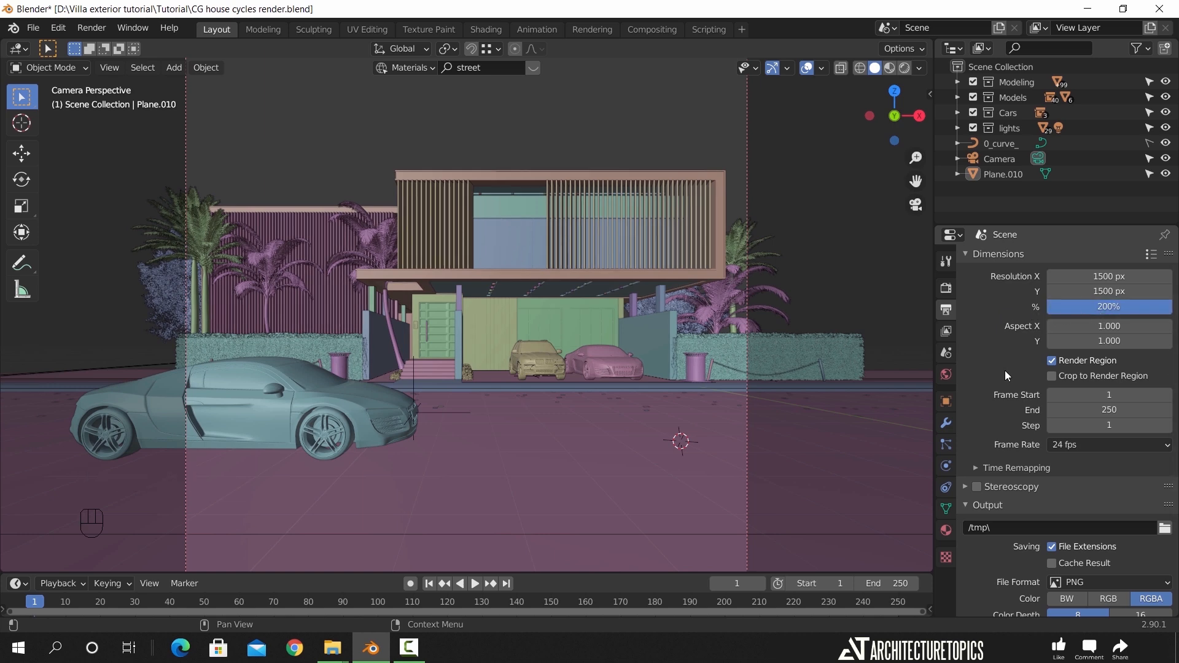
# Review the Cycles render settings, from the tile and performance options to color management, light paths and sampling
pyautogui.click(947, 288)
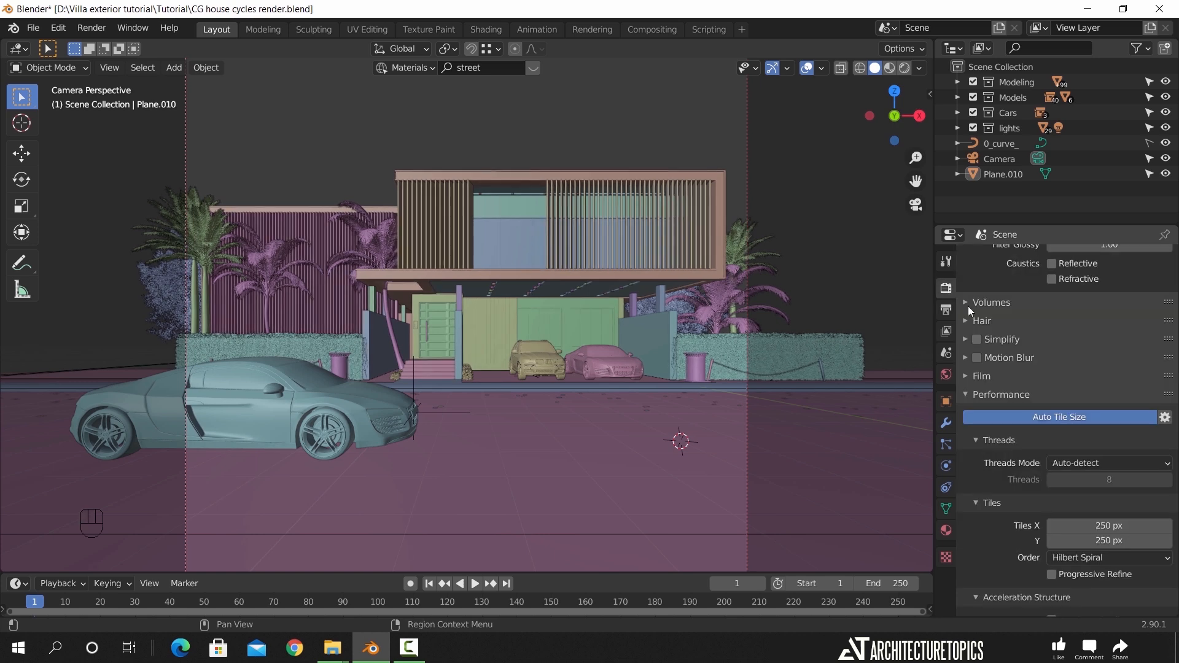
pyautogui.scroll(-2, 1052, 358)
pyautogui.scroll(-8, 1052, 360)
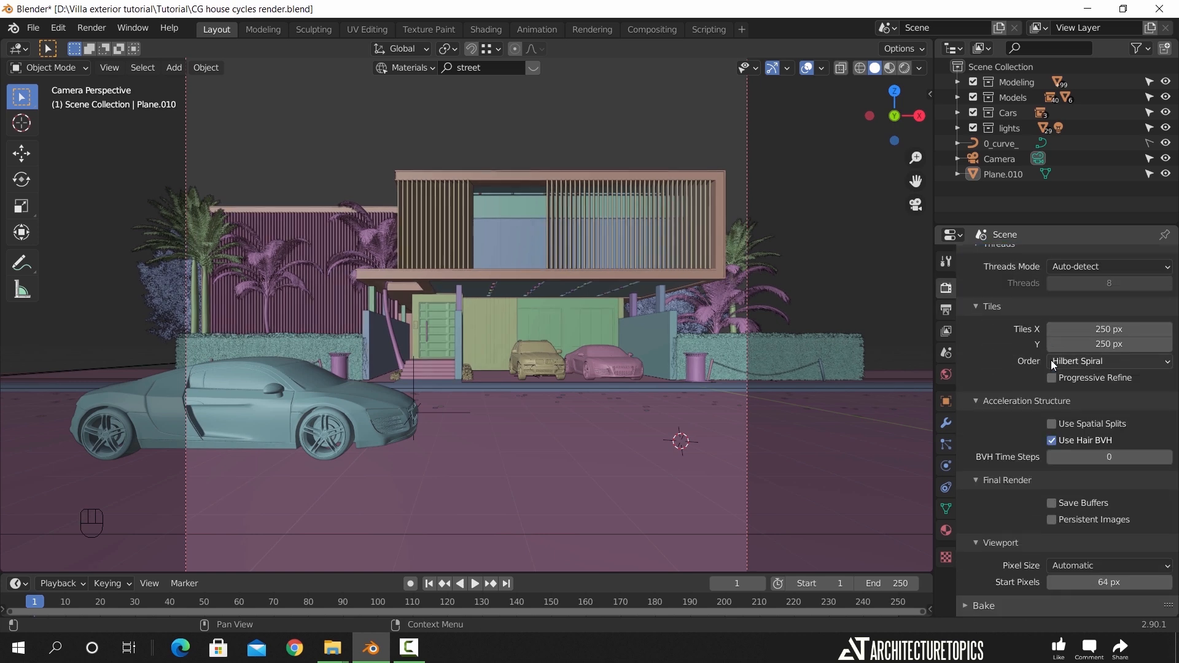
pyautogui.scroll(-2, 1048, 372)
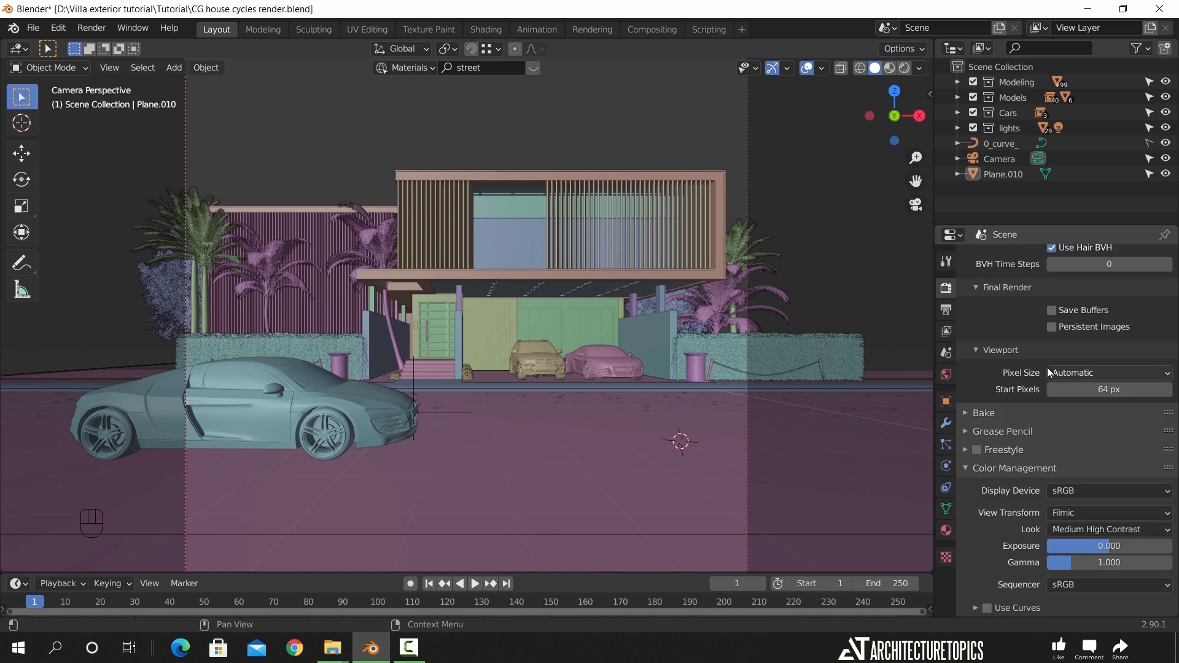
pyautogui.scroll(6, 1049, 371)
pyautogui.scroll(15, 1048, 368)
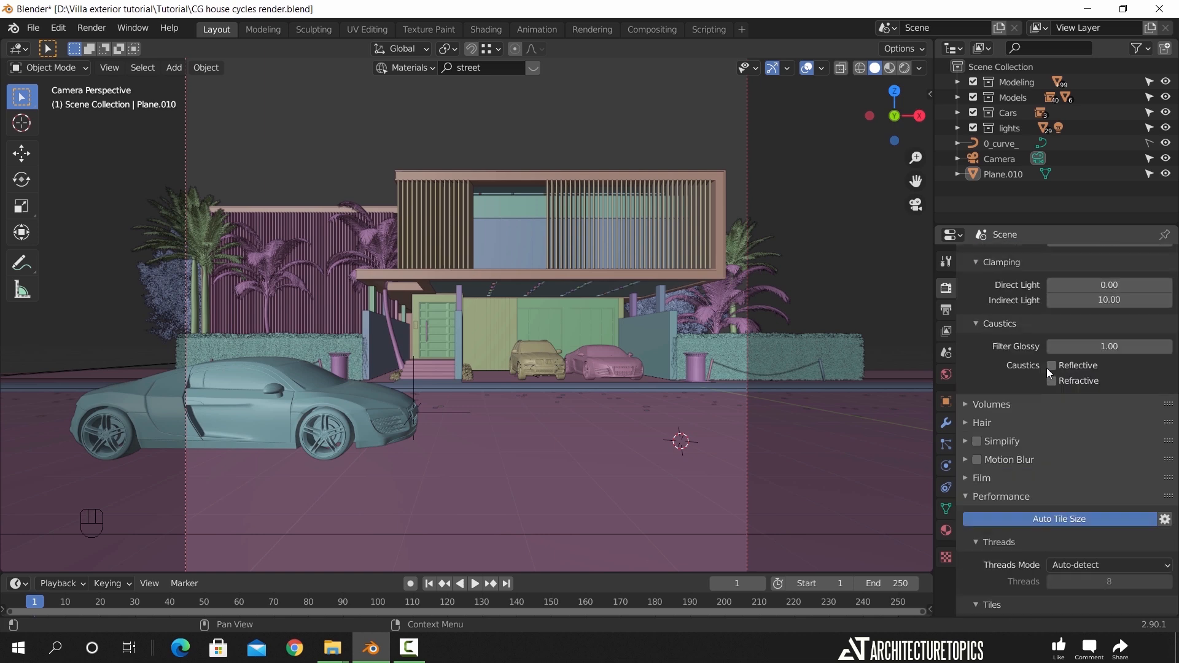
pyautogui.scroll(2, 1047, 367)
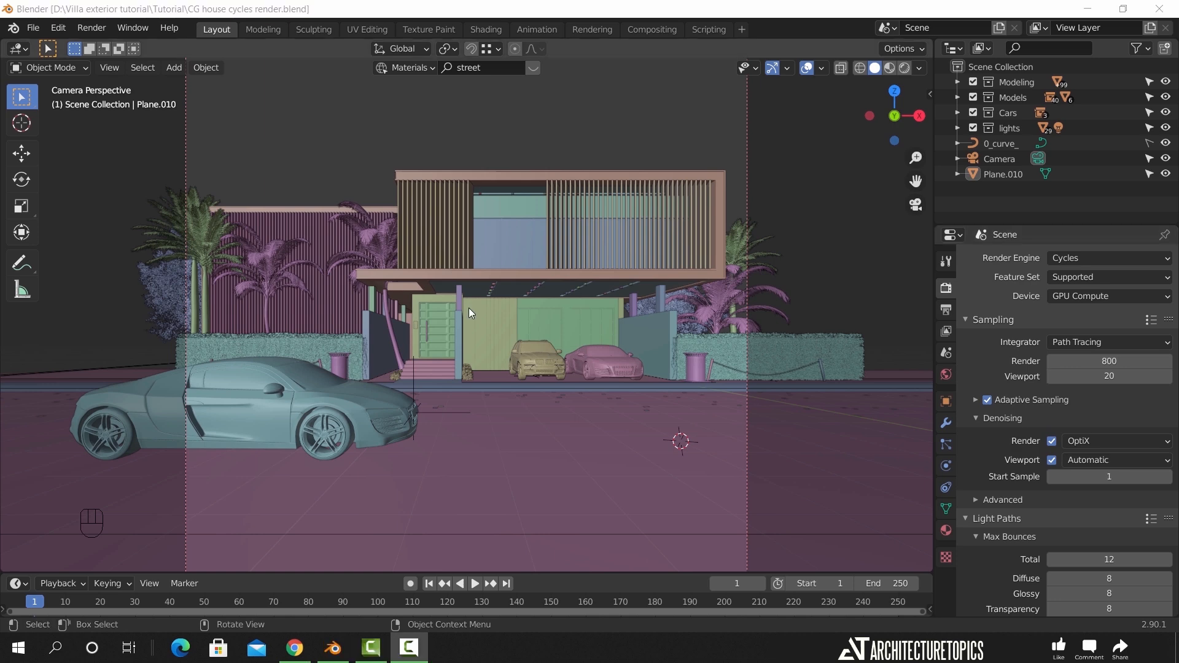
# Give the front door's handle a new material with a Glossy BSDF surface
pyautogui.click(427, 326)
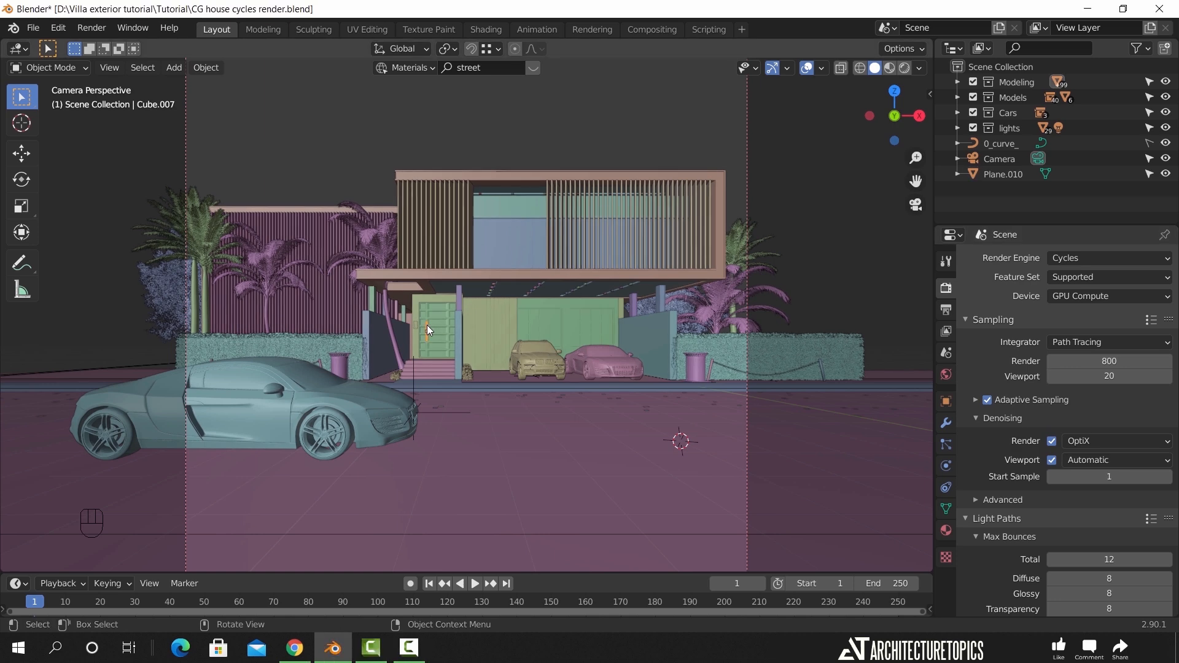
pyautogui.press('KP_Decimal')
pyautogui.moveTo(435, 330); pyautogui.dragTo(602, 399, button='middle')
pyautogui.click(946, 531)
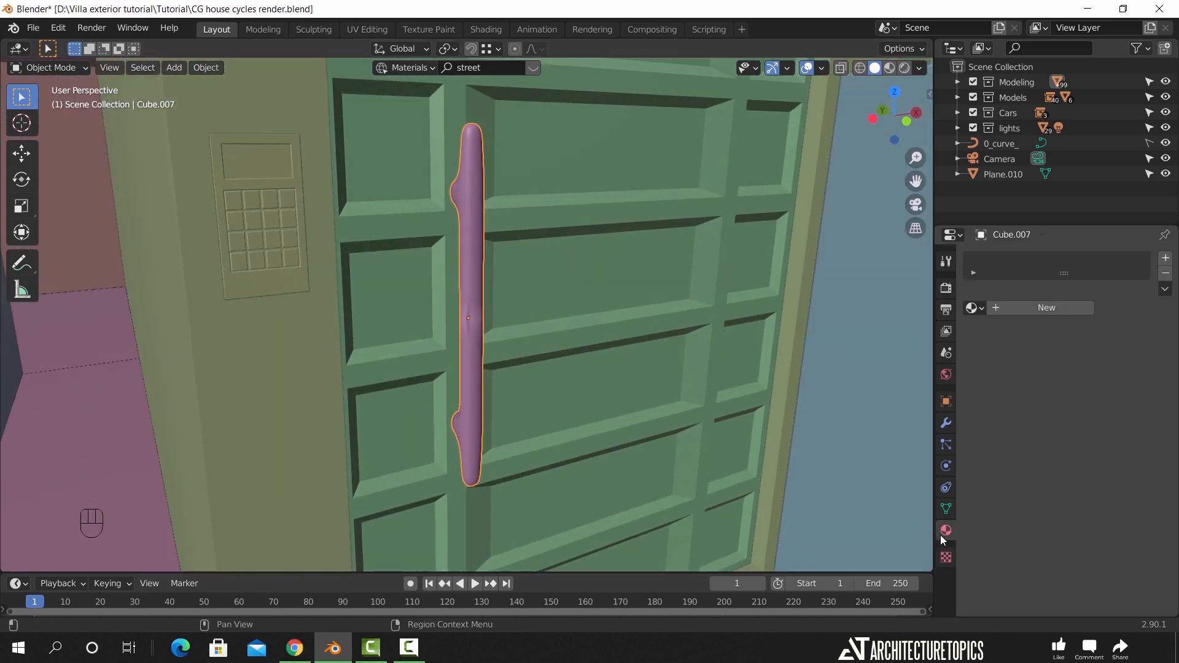
pyautogui.click(1044, 306)
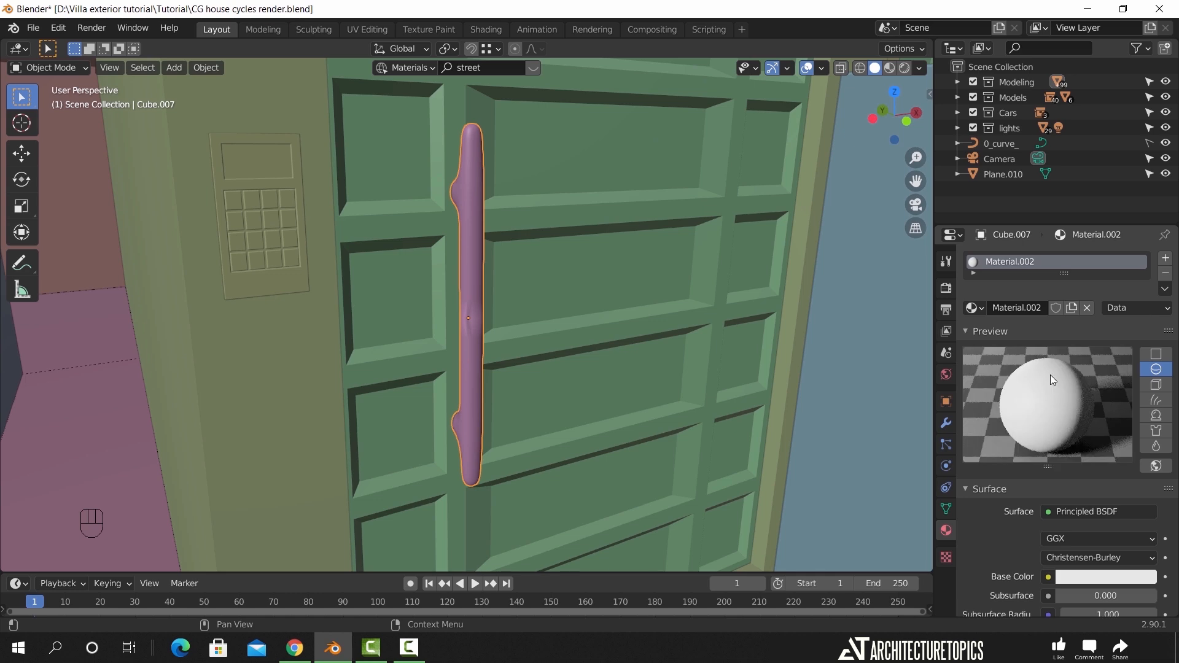
pyautogui.click(1068, 513)
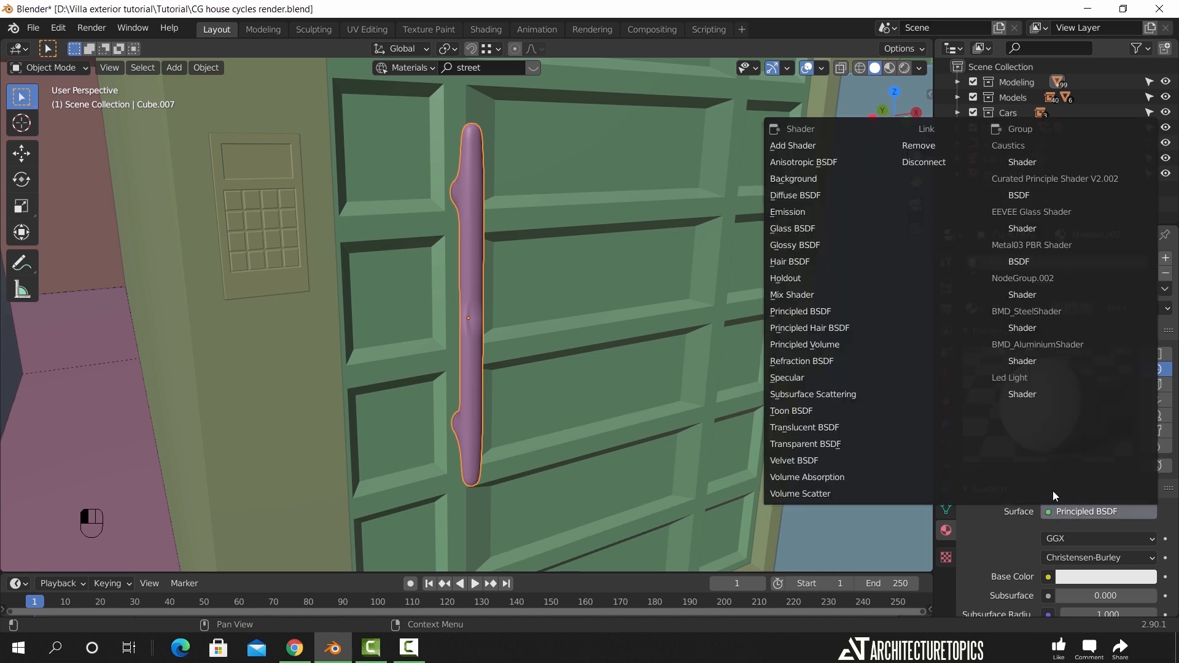
pyautogui.click(840, 246)
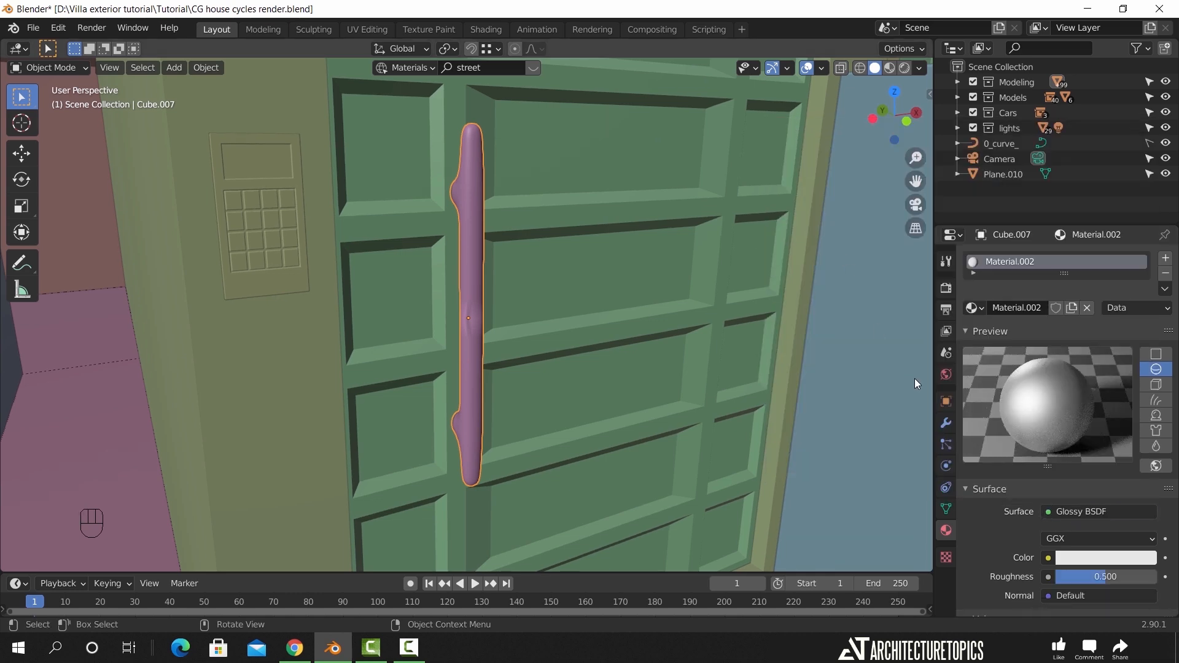
# Darken the handle material's glossy color to a light grey and set its roughness to 0.3
pyautogui.click(1093, 561)
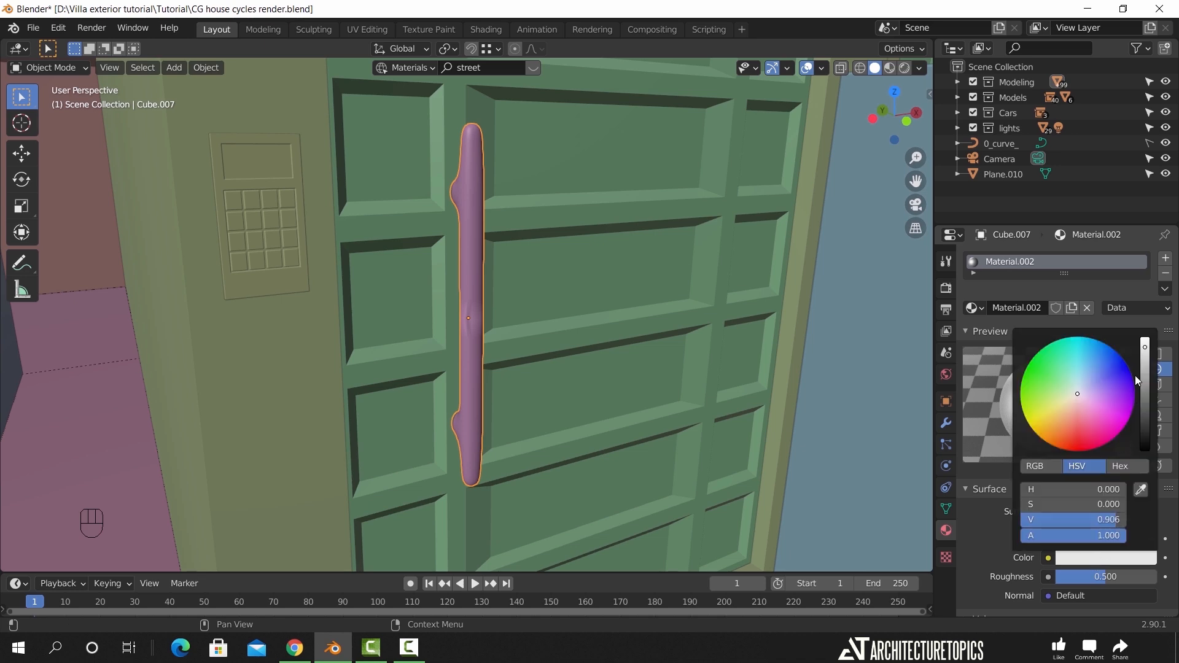
pyautogui.click(1145, 363)
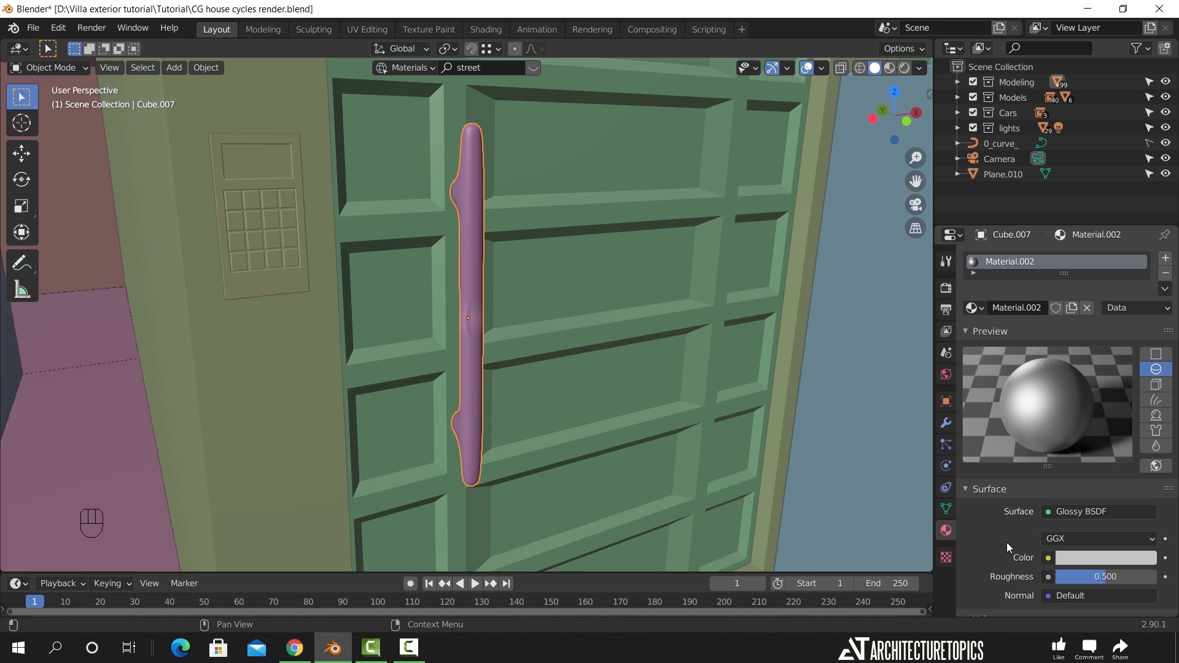
pyautogui.doubleClick(1094, 580)
pyautogui.write('0.25')
pyautogui.press('Return')
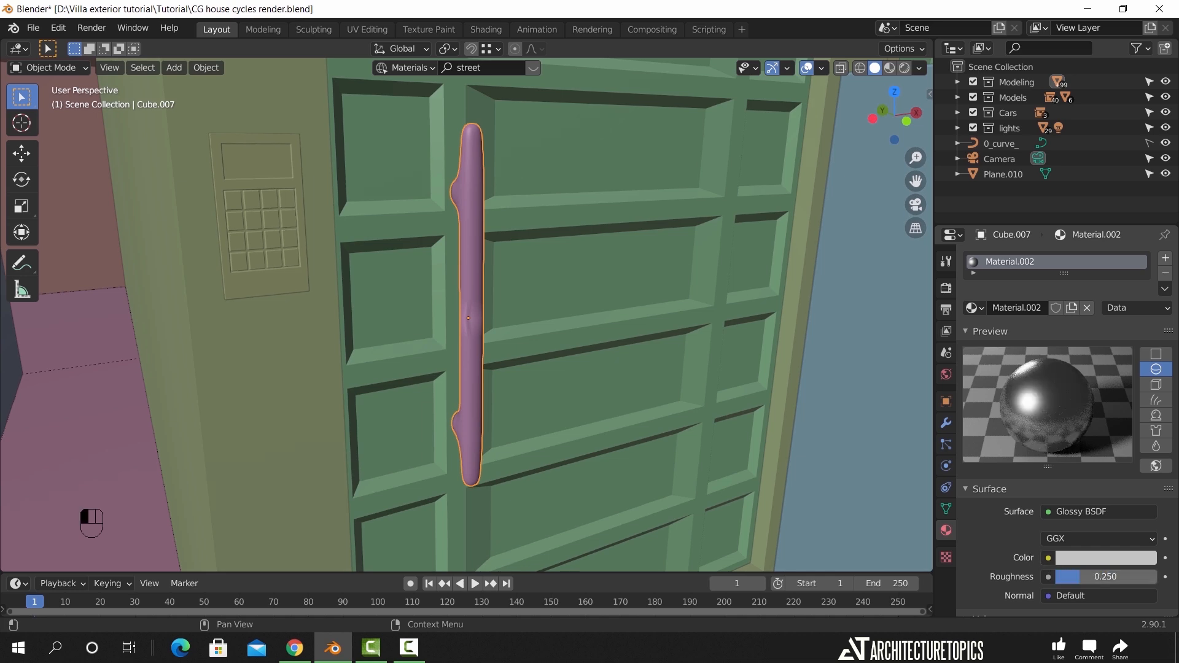
pyautogui.doubleClick(1095, 577)
pyautogui.write('0.3')
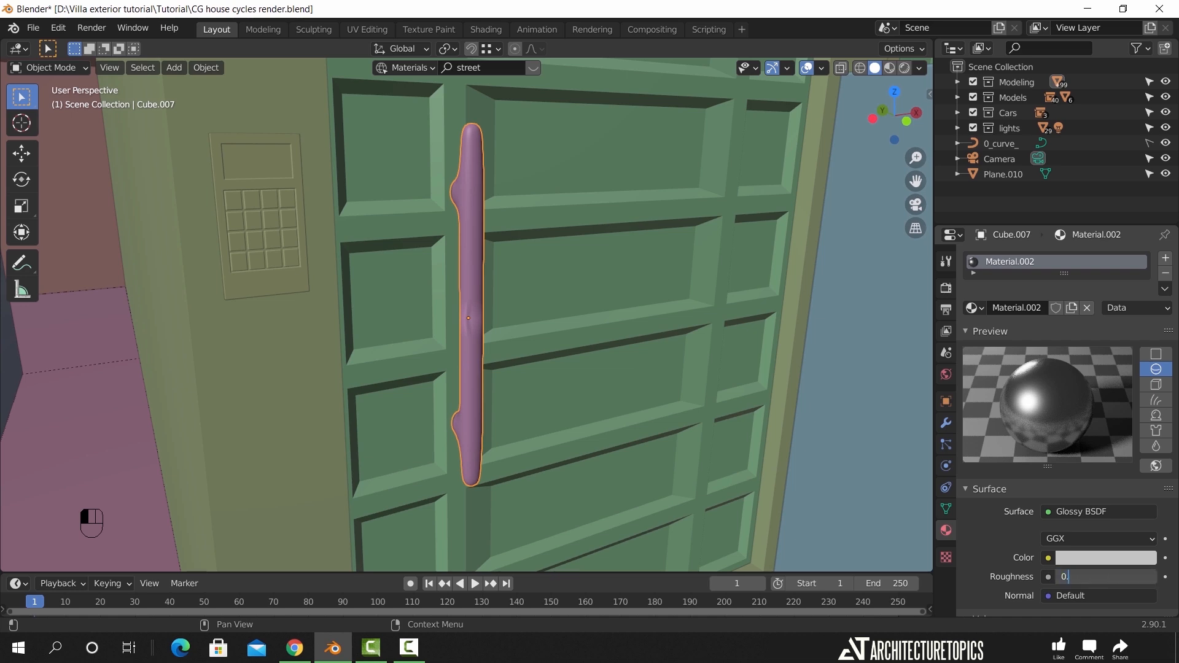
pyautogui.press('Return')
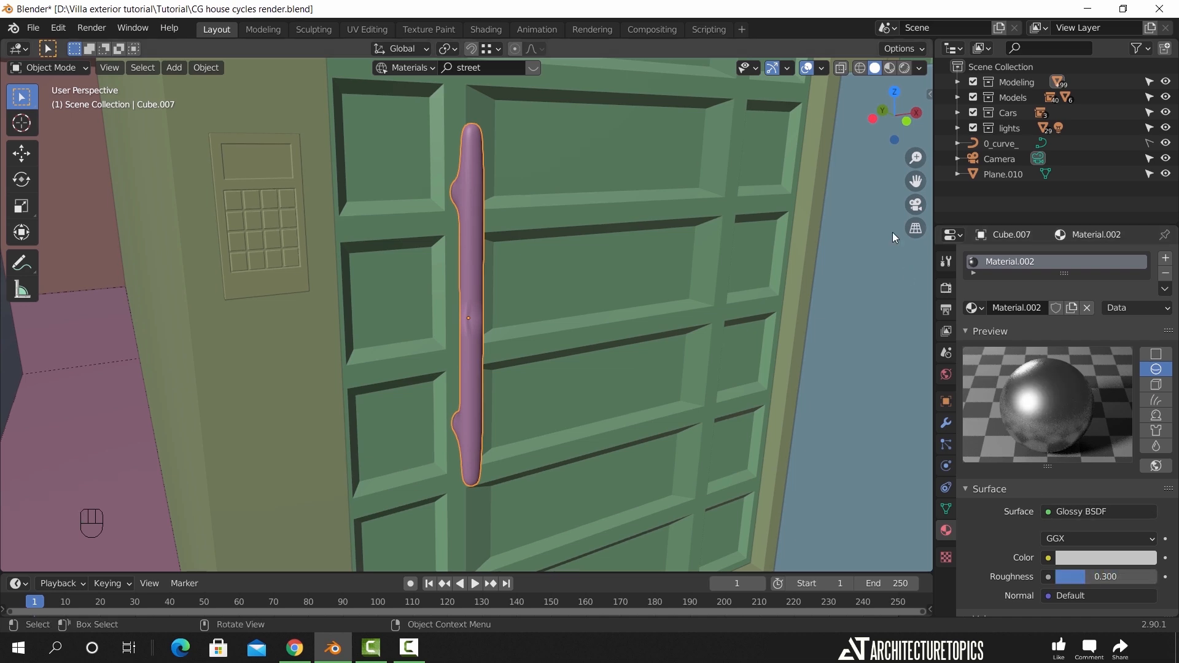
# Show the scene in Material Preview and copy the handle's glossy material onto the keypad beside the door
pyautogui.click(889, 68)
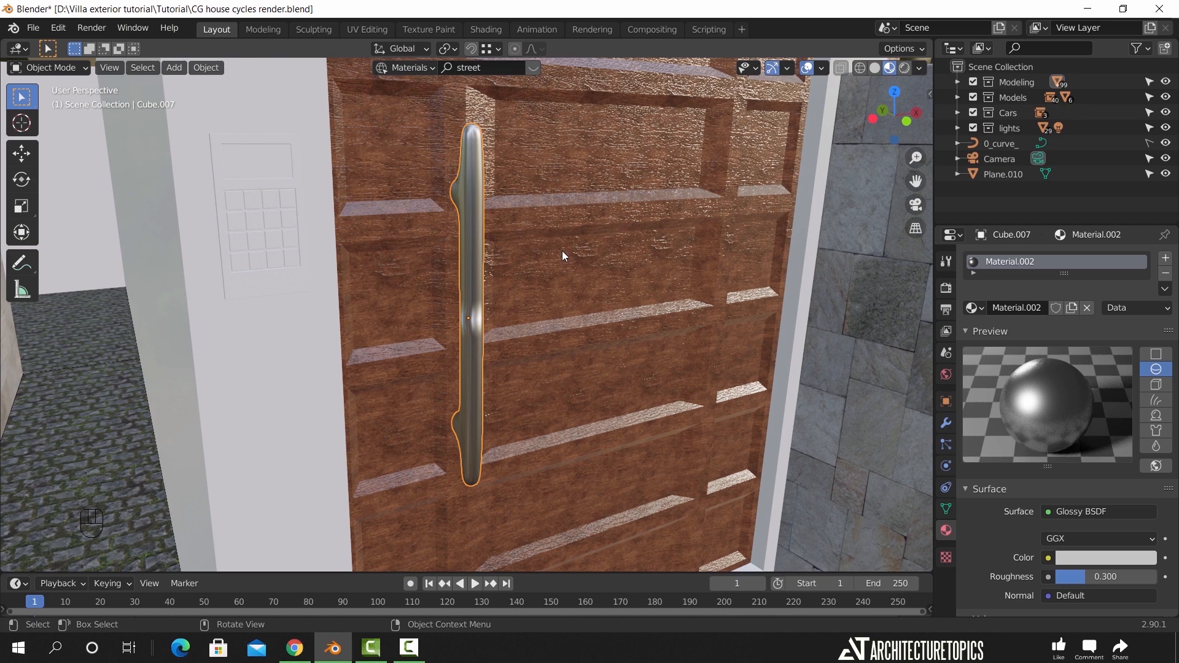
pyautogui.click(278, 234)
pyautogui.moveTo(342, 257); pyautogui.dragTo(476, 253, button='middle')
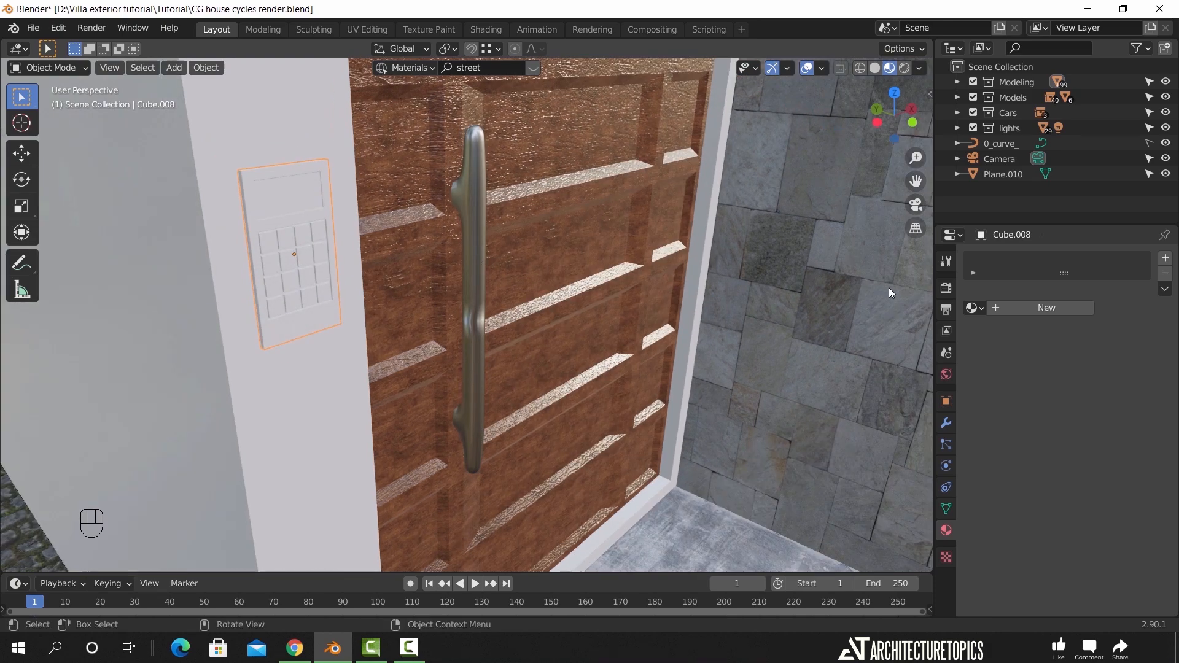
pyautogui.click(470, 196)
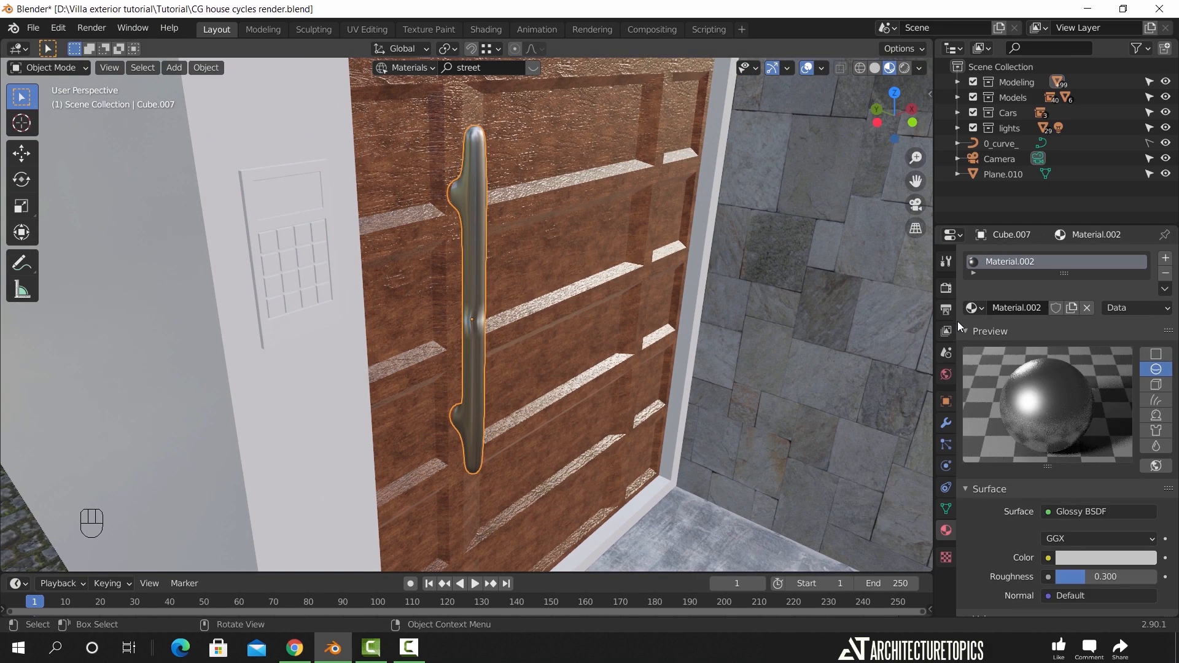
pyautogui.moveTo(979, 312); pyautogui.dragTo(316, 224)
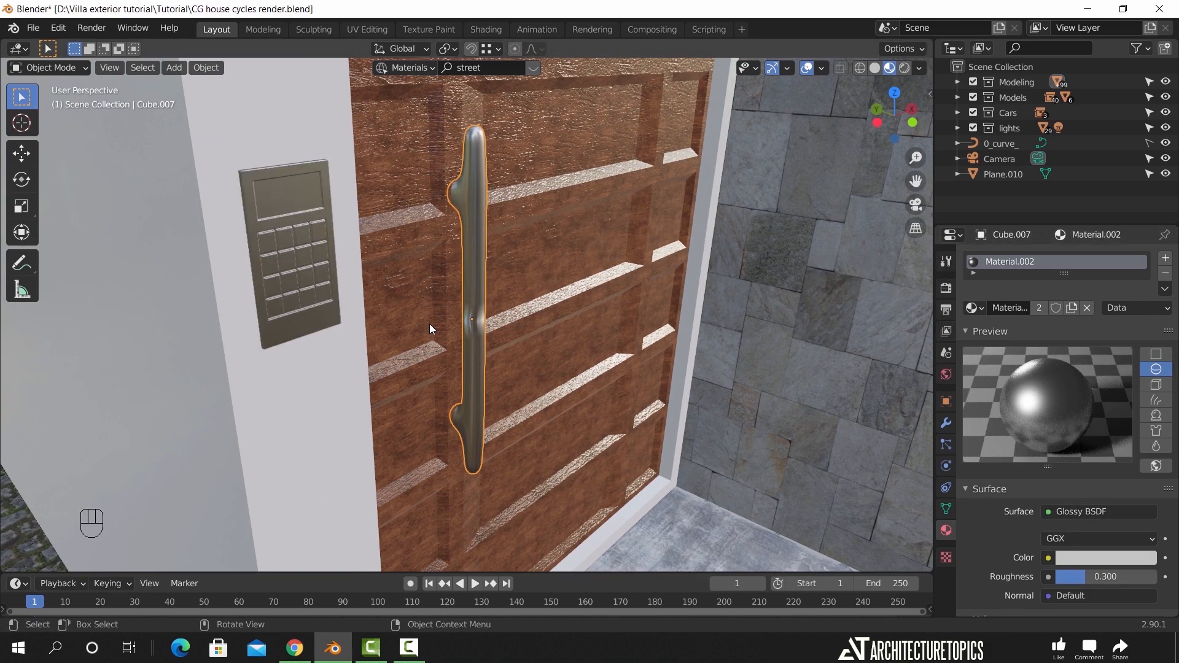
# Add a second material slot with a new material to the keypad and assign it to the selected number button faces
pyautogui.click(294, 204)
pyautogui.press('Tab')
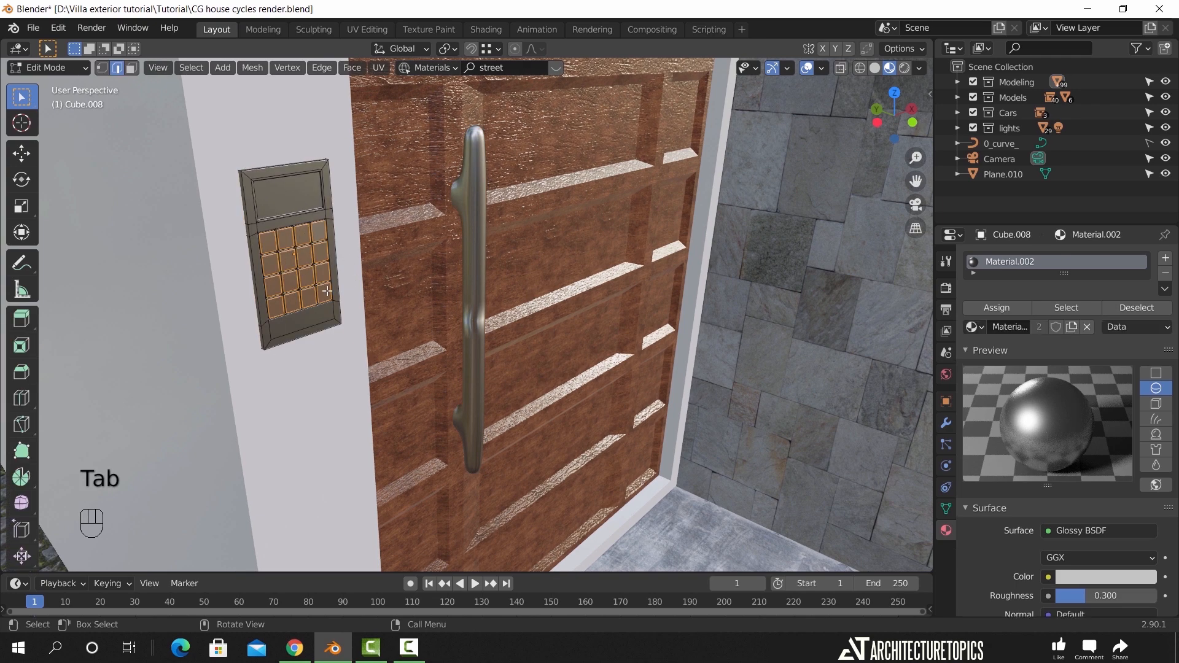
pyautogui.click(1167, 258)
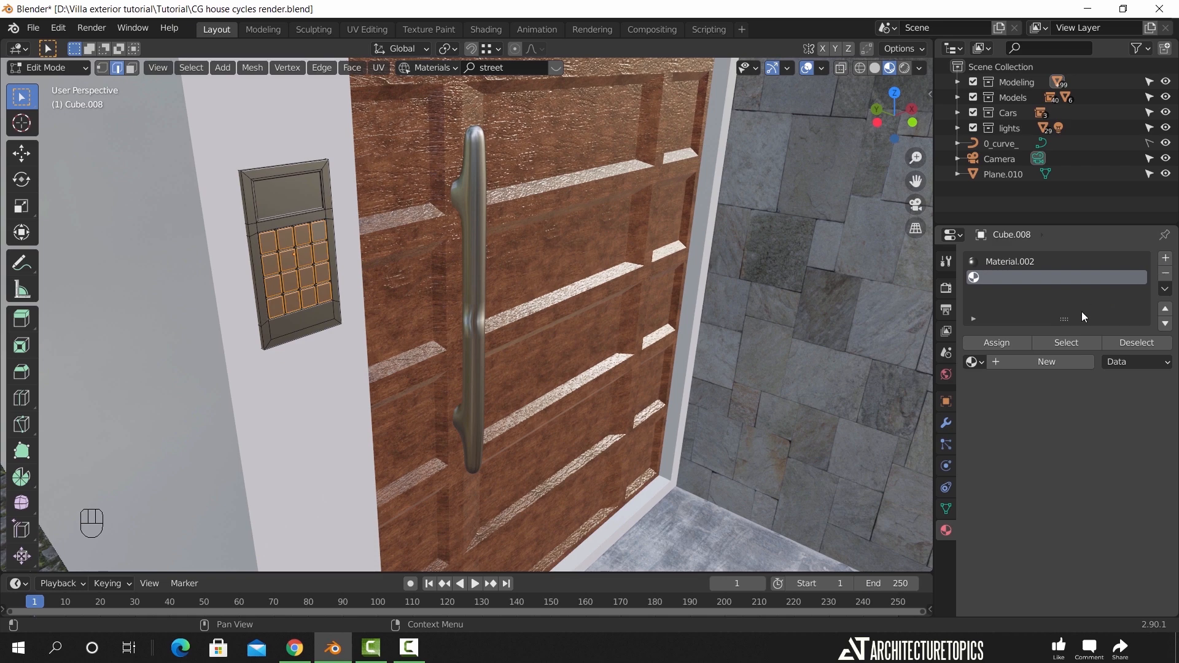
pyautogui.click(1016, 362)
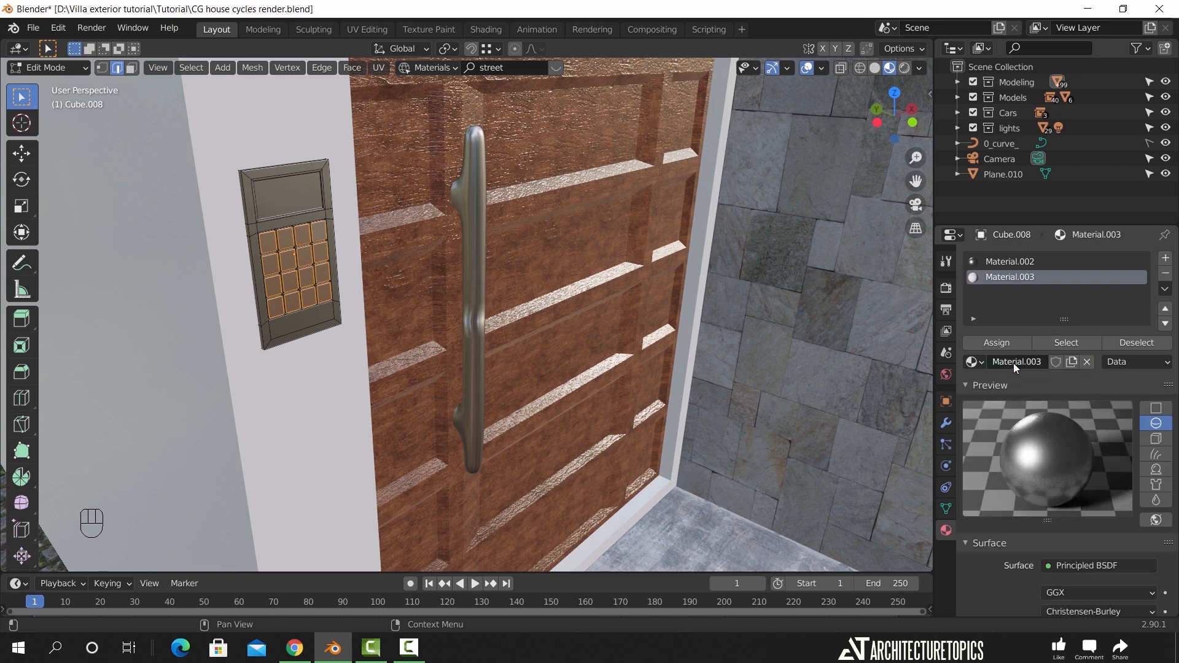
pyautogui.click(989, 344)
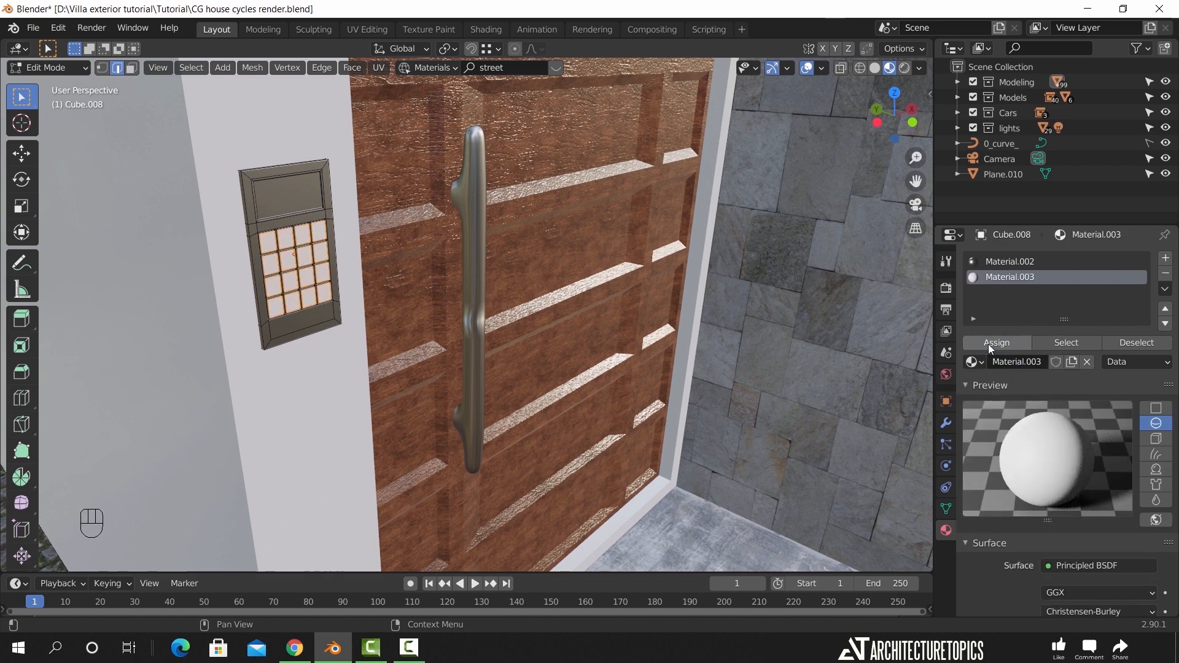
# Change the keypad button material's surface to Emission and use a Blackbody node as its color
pyautogui.scroll(-4, 1065, 460)
pyautogui.click(1098, 468)
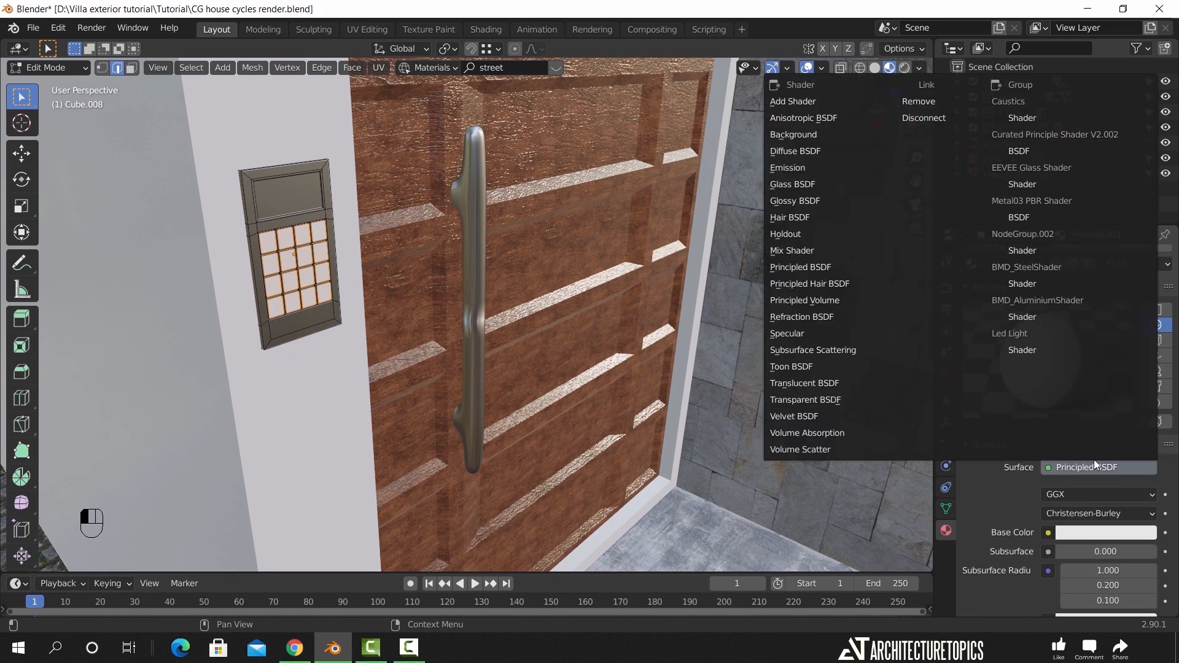
pyautogui.click(839, 170)
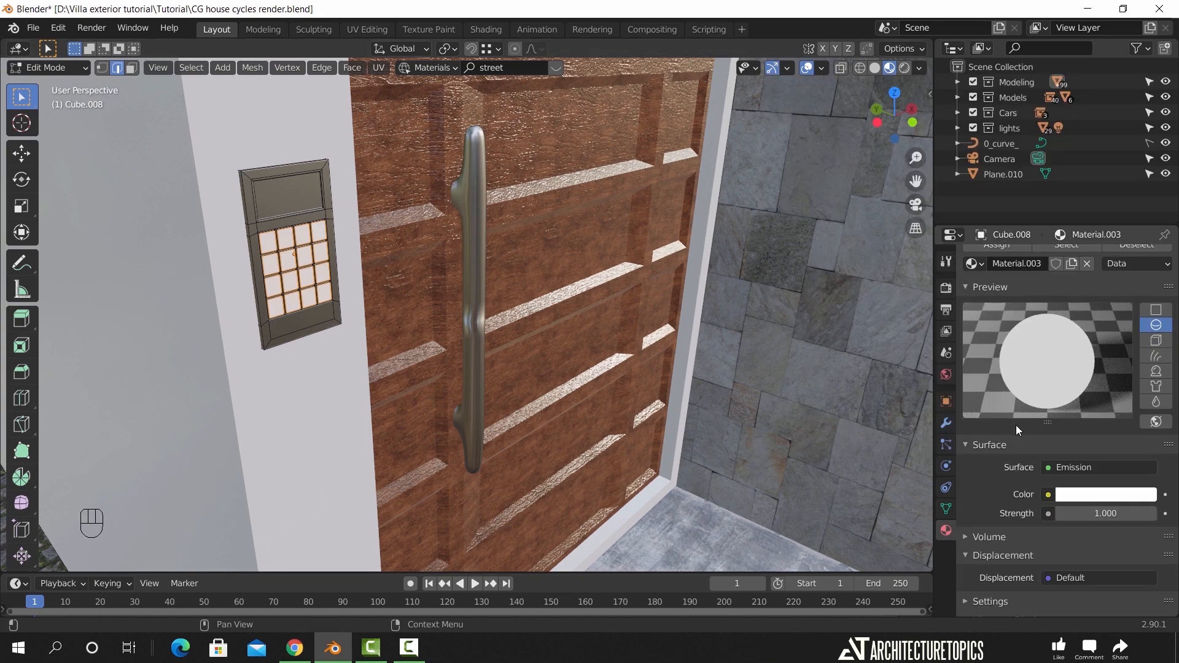
pyautogui.scroll(-1, 1016, 425)
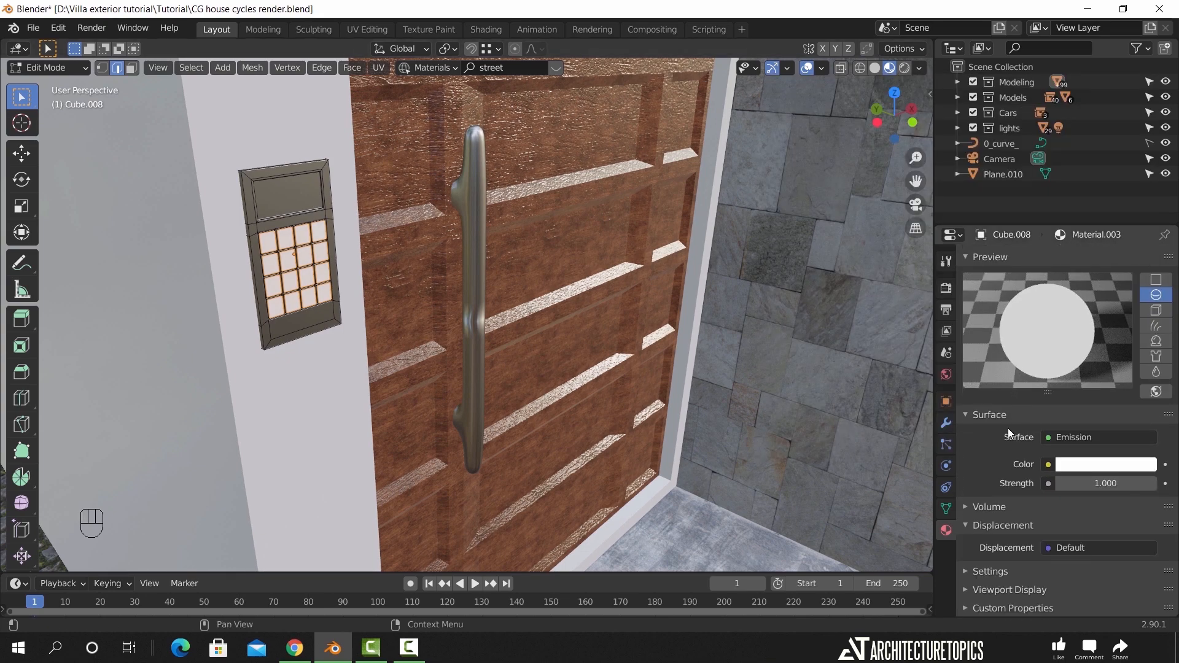
pyautogui.click(1049, 465)
pyautogui.click(850, 265)
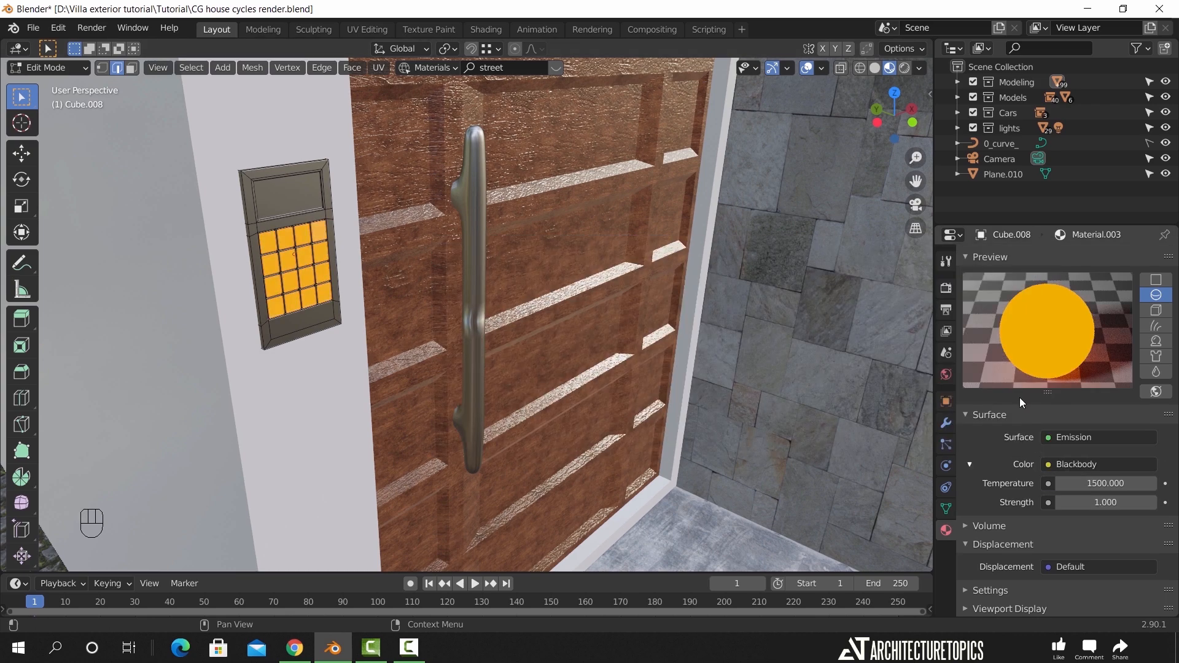
# Set the keypad button material's Blackbody temperature to 3800 and its emission strength to 2
pyautogui.click(1105, 484)
pyautogui.write('380')
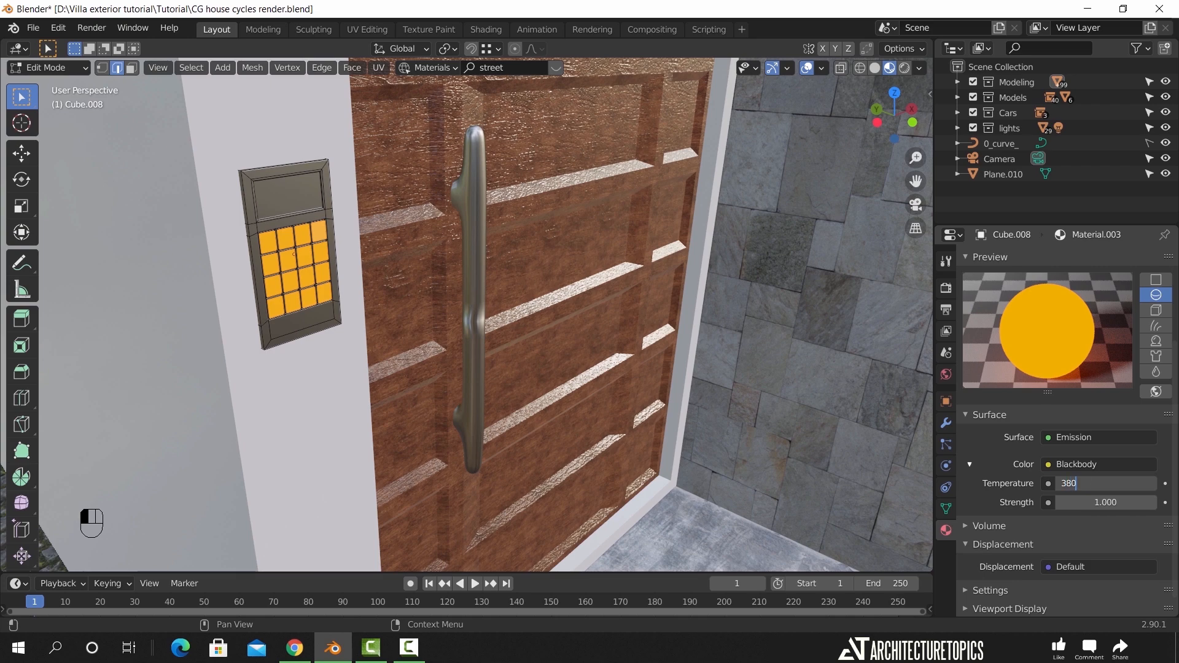
pyautogui.write('0')
pyautogui.press('Return')
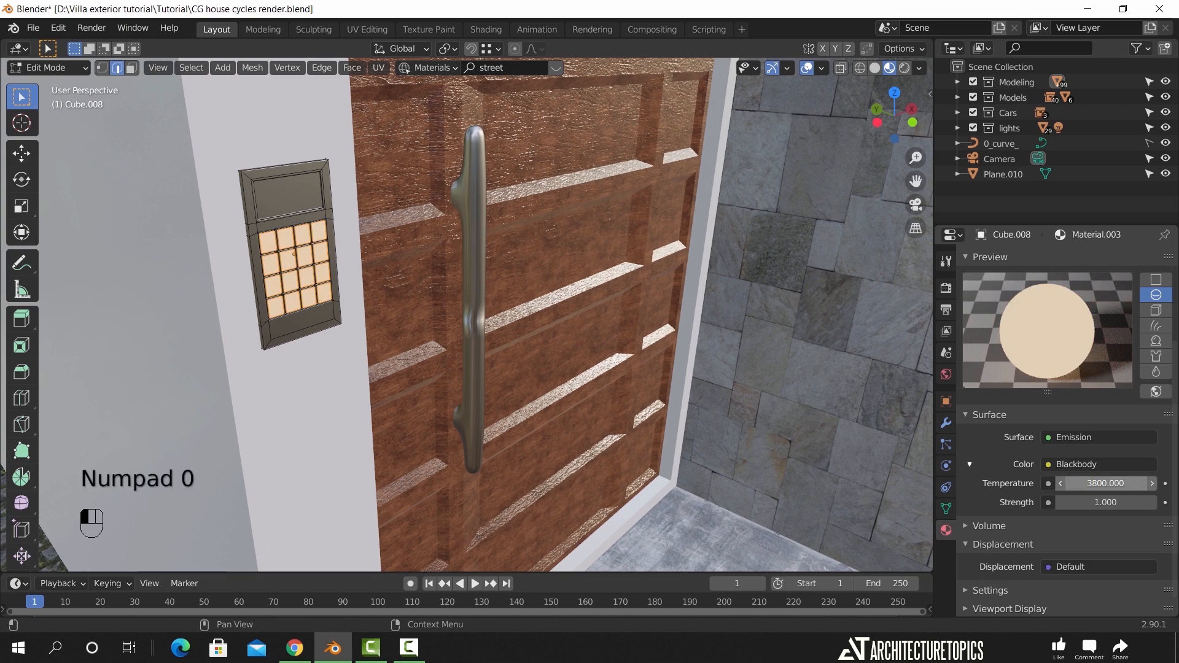
pyautogui.click(1105, 502)
pyautogui.write('2')
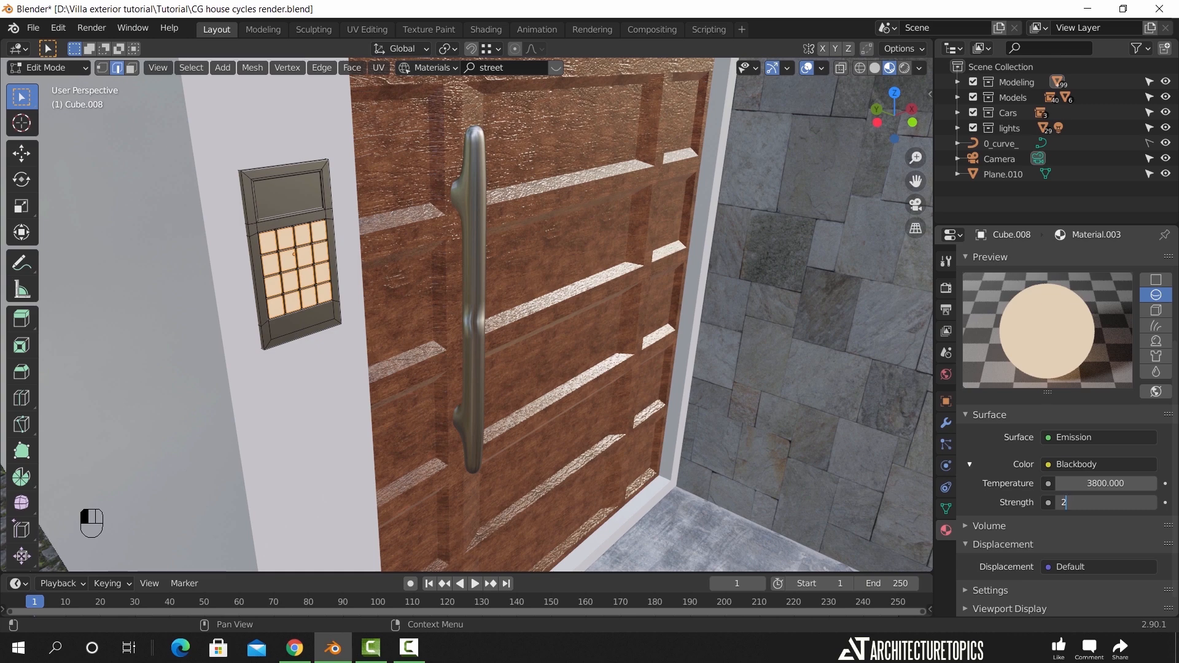
pyautogui.press('Return')
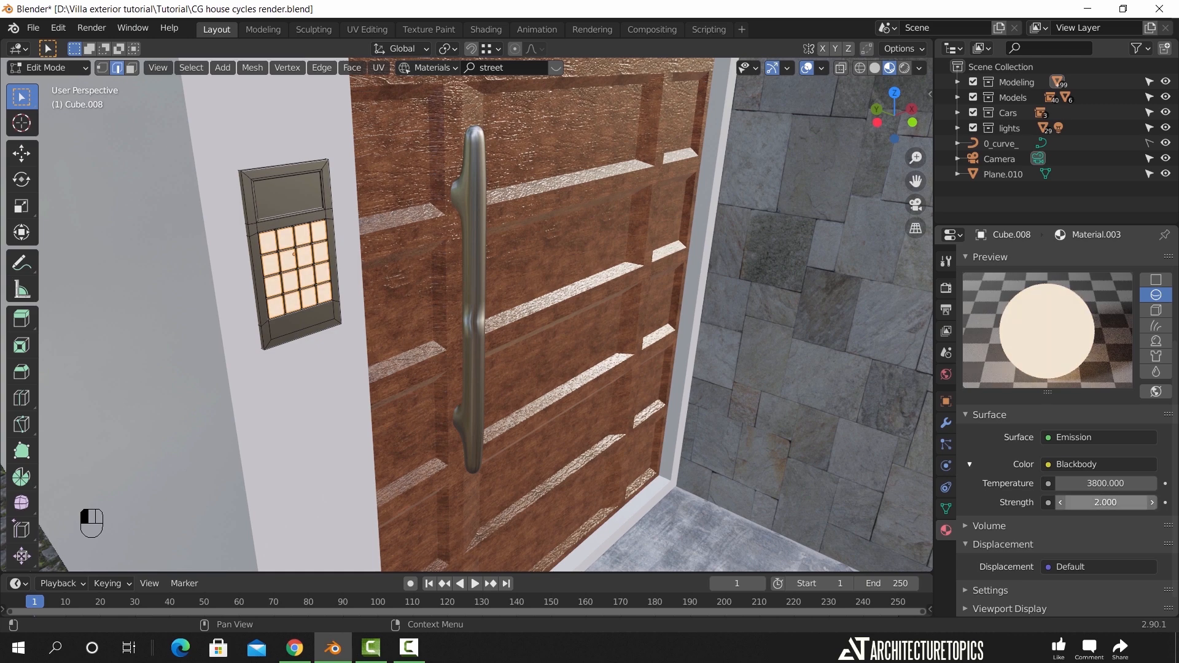
# Raise the Blackbody temperature of the keypad button material to 4200
pyautogui.click(1106, 484)
pyautogui.write('4200')
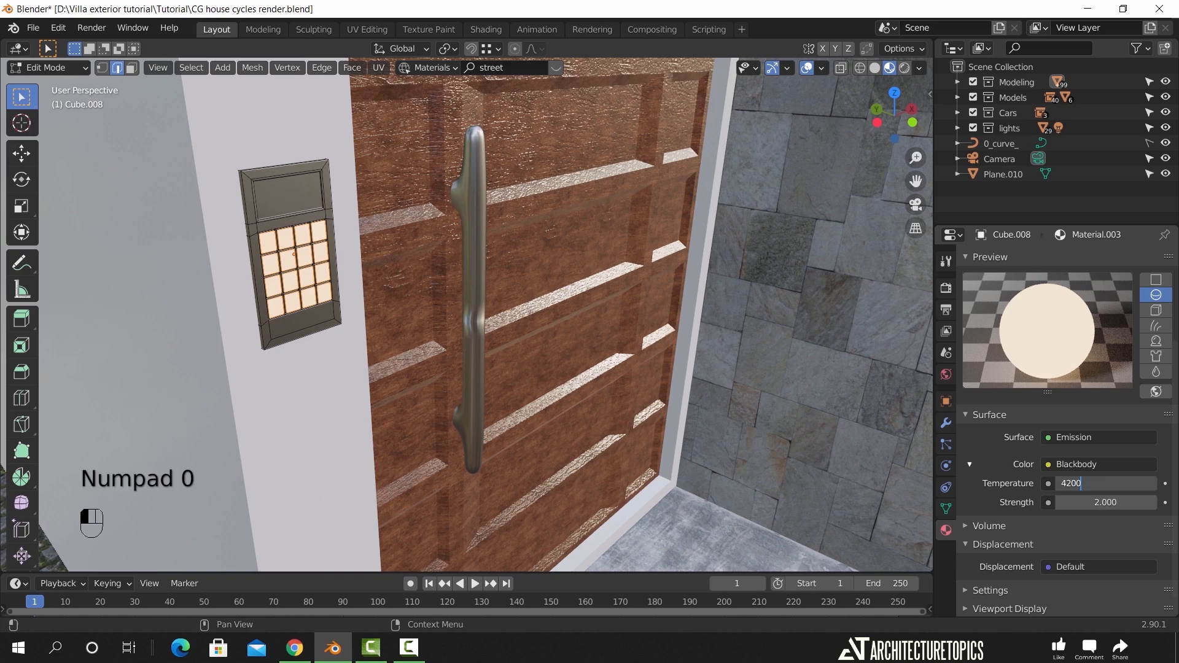
pyautogui.press('Return')
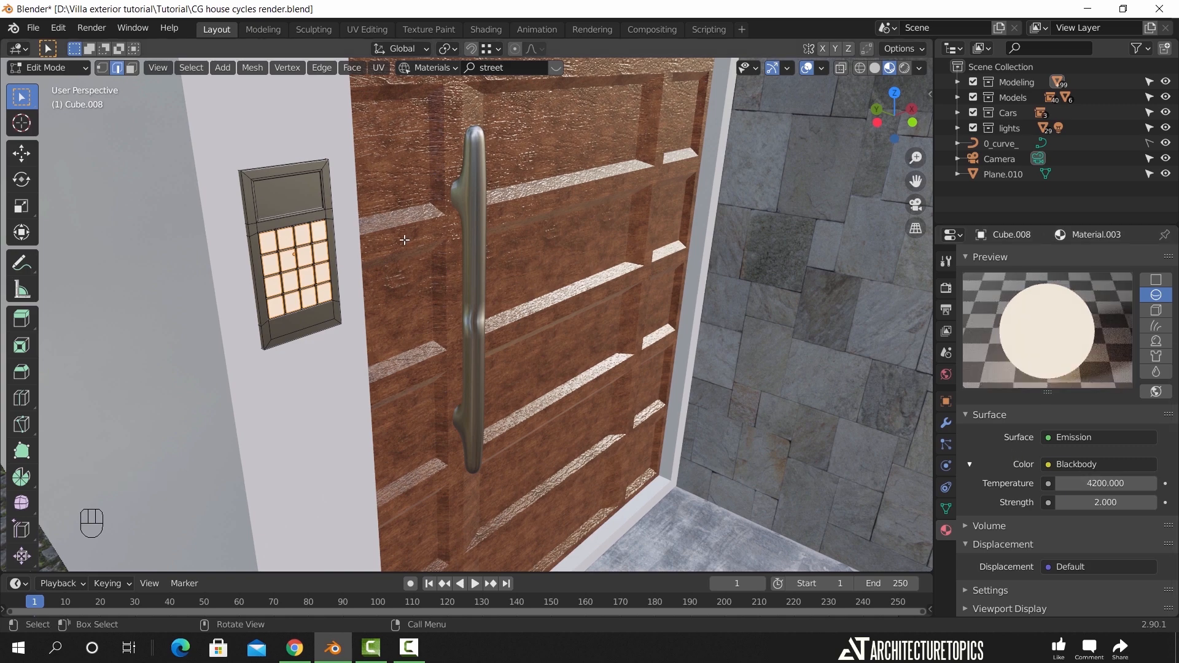
# Select the keypad's display face, add a third material slot with EEVEE Glass Shader, and assign it to that face
pyautogui.click(131, 67)
pyautogui.click(287, 194)
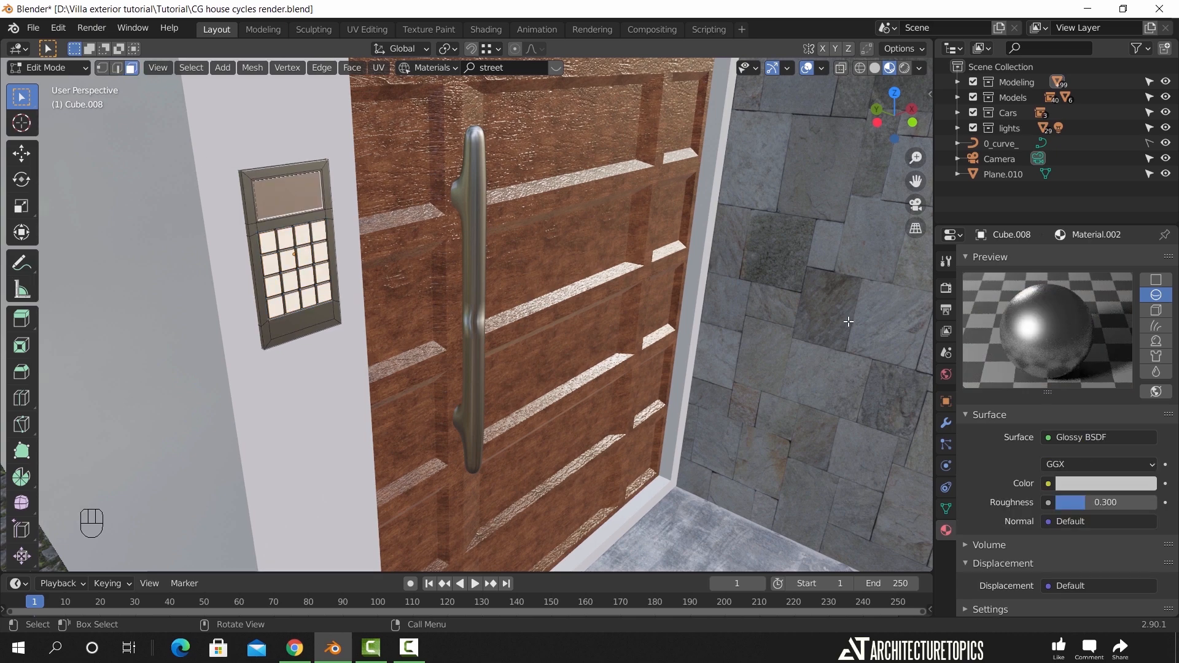
pyautogui.scroll(5, 1075, 319)
pyautogui.click(1164, 259)
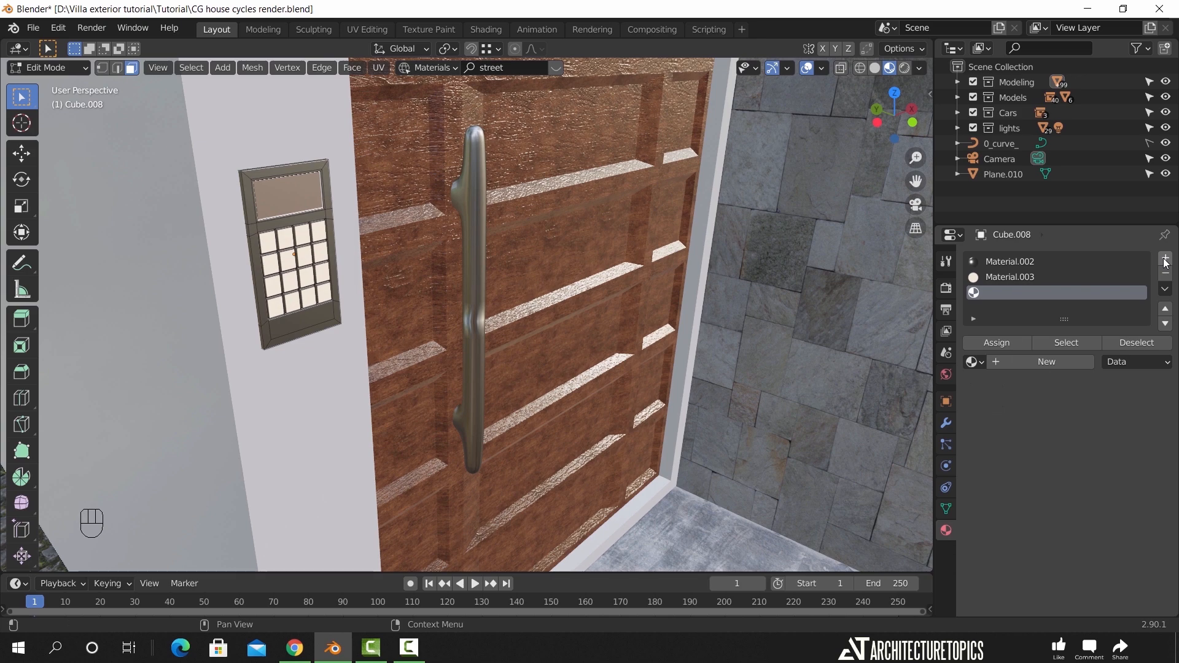
pyautogui.click(977, 363)
pyautogui.write('ee')
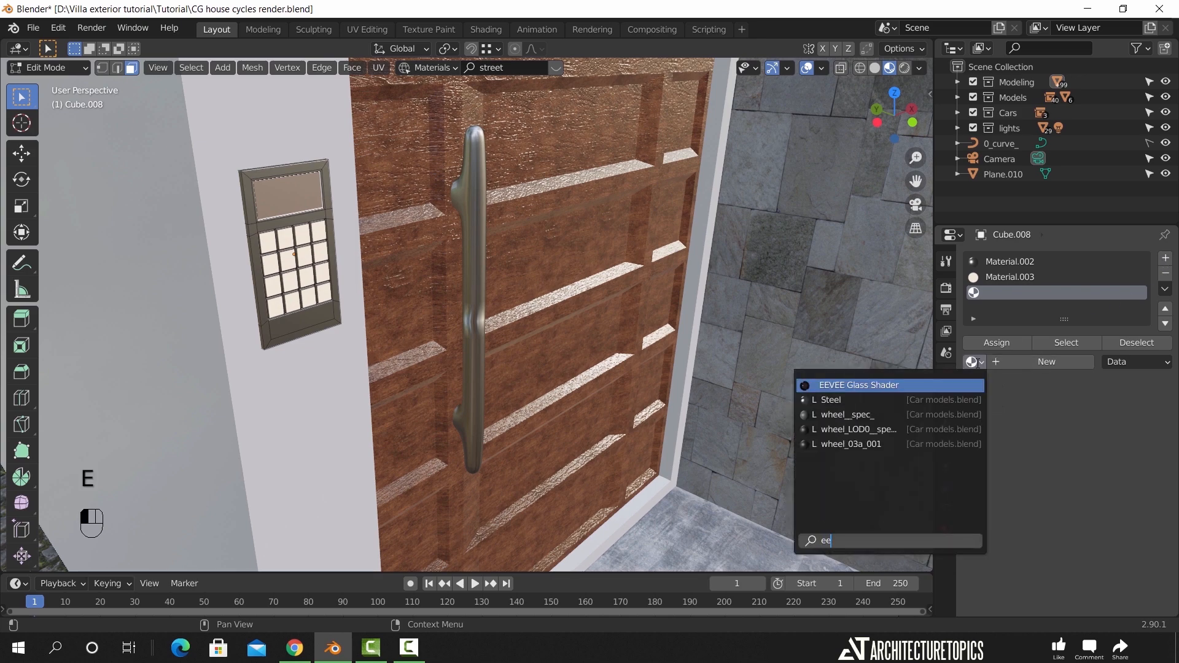
pyautogui.click(876, 386)
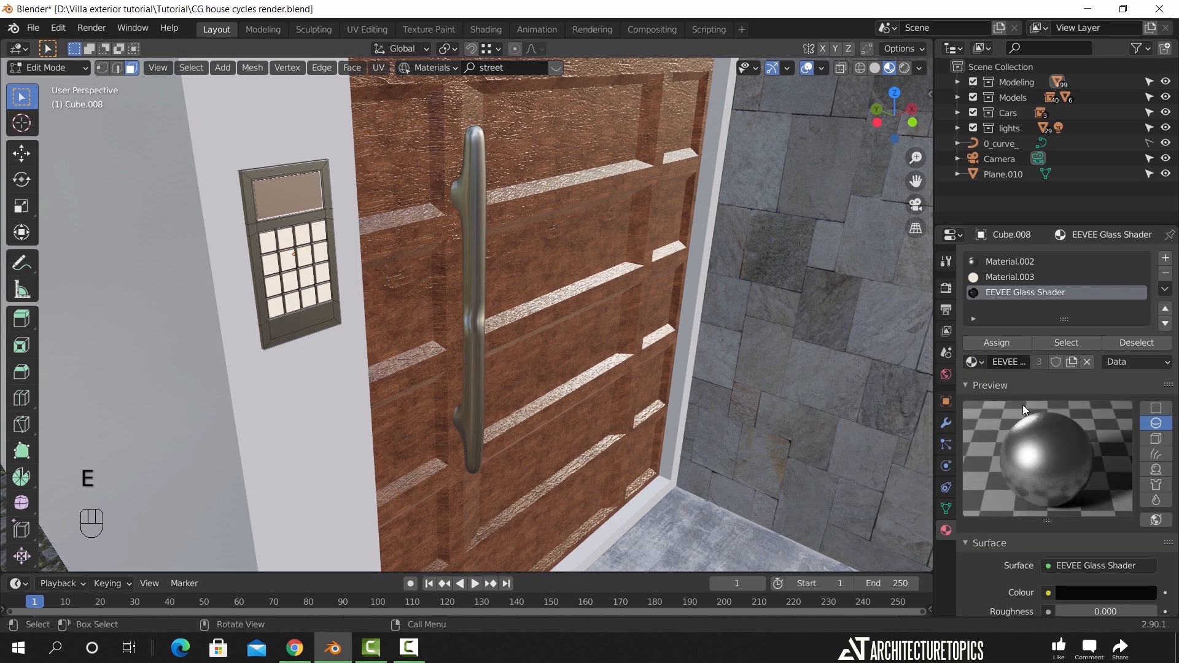
pyautogui.click(999, 343)
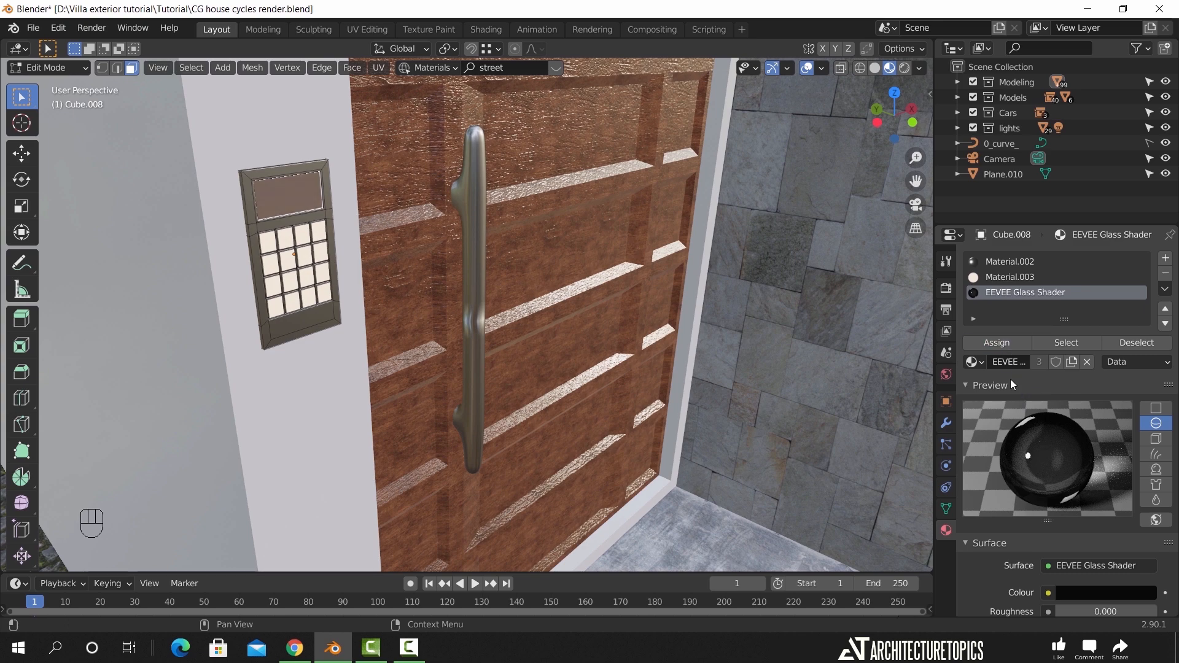
pyautogui.press('Tab')
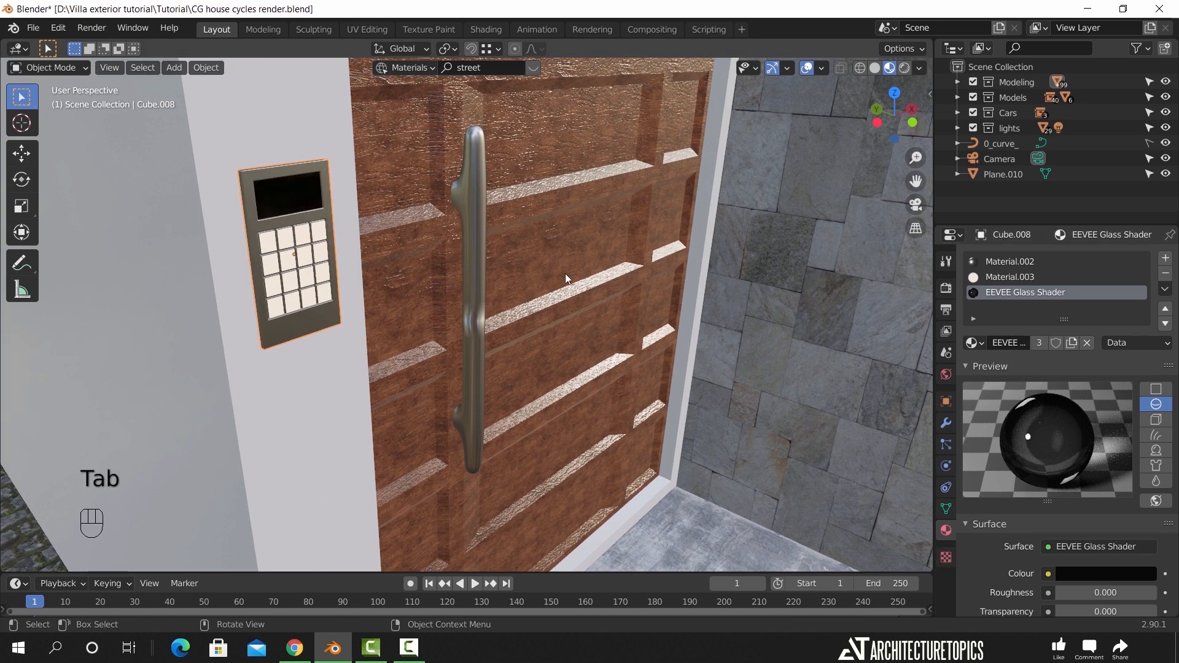
# Make the display's glass material a single-user copy and change its colour to a light blue
pyautogui.click(1038, 342)
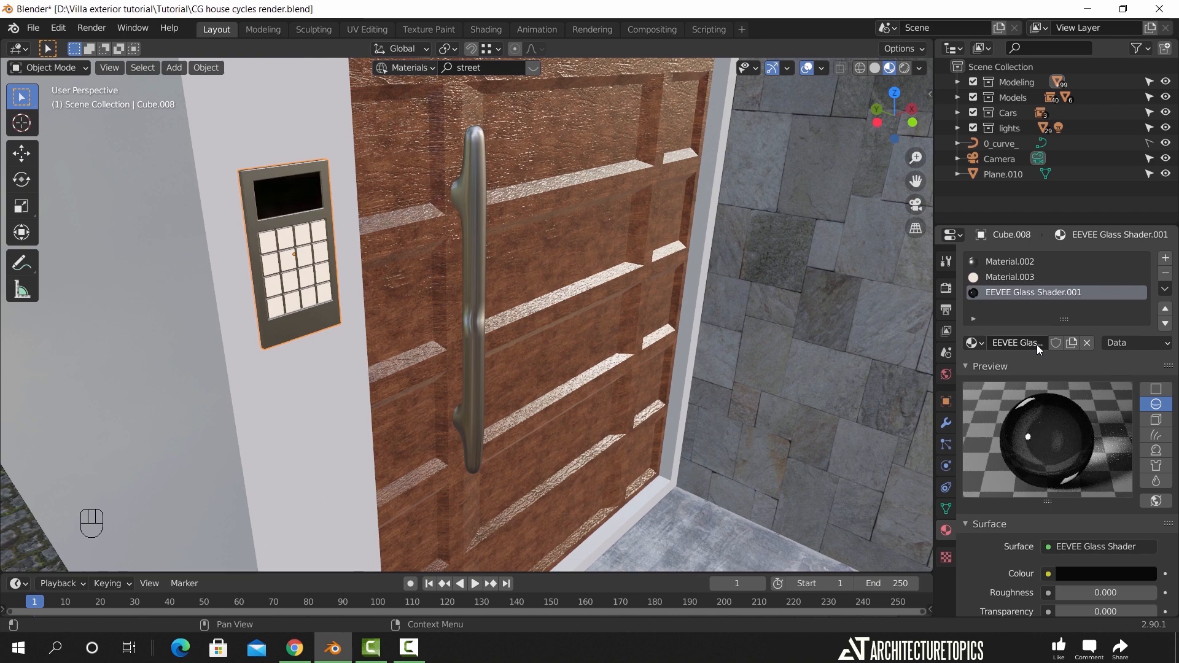
pyautogui.click(1091, 574)
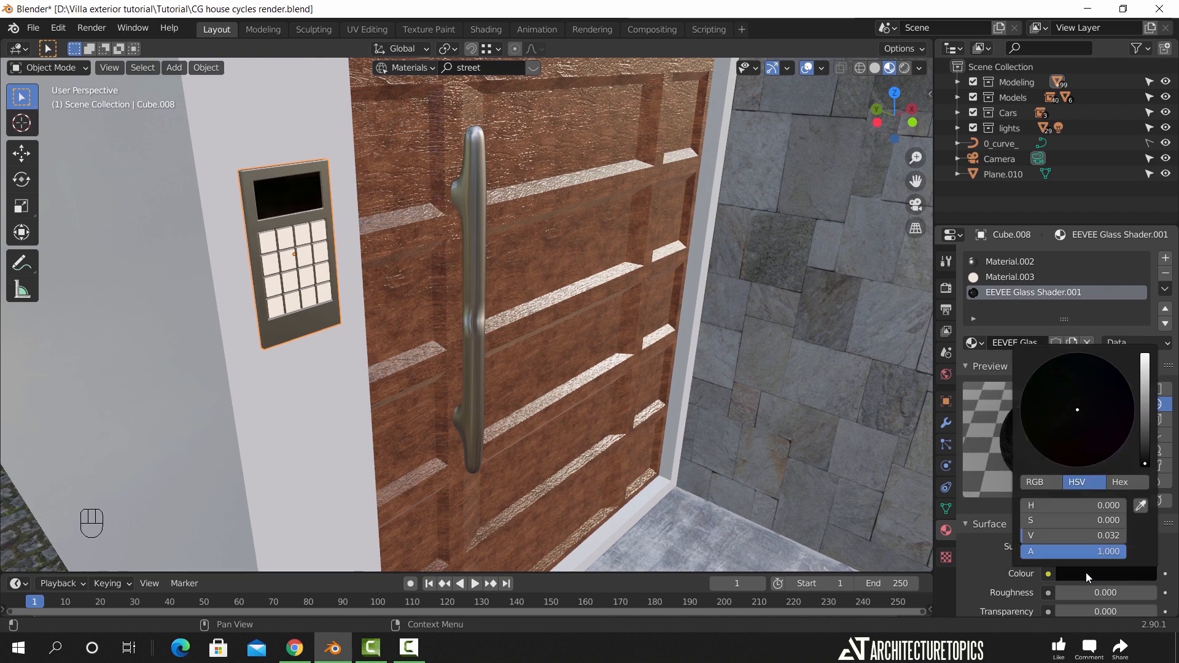
pyautogui.click(1145, 374)
pyautogui.moveTo(1145, 374); pyautogui.dragTo(1145, 372)
pyautogui.moveTo(1078, 407); pyautogui.dragTo(1082, 401)
# Check the keypad from another angle, then return to the scene camera view and bring up the render commands
pyautogui.moveTo(381, 335); pyautogui.dragTo(430, 321, button='middle')
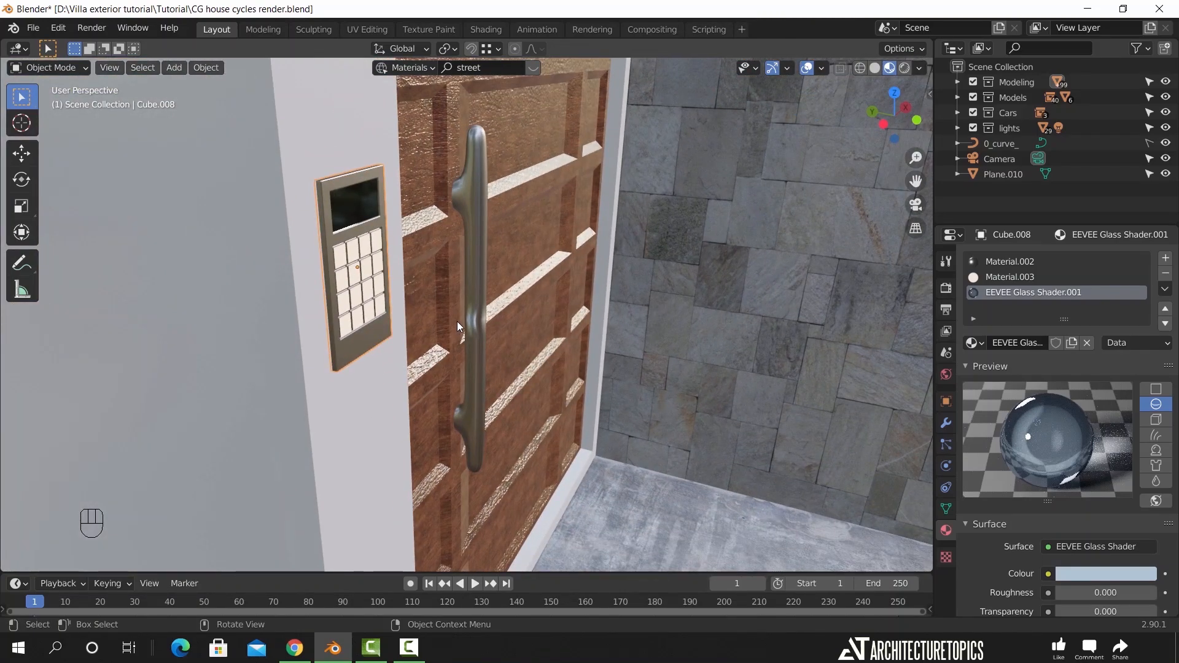
pyautogui.press('KP_0')
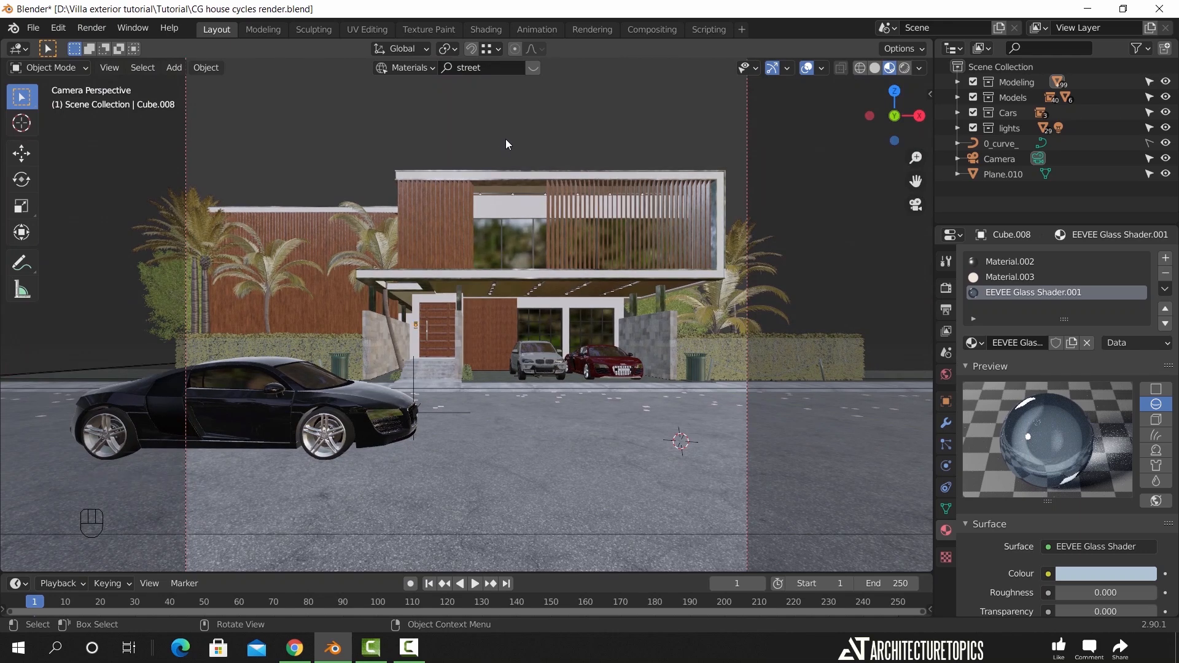
pyautogui.click(92, 27)
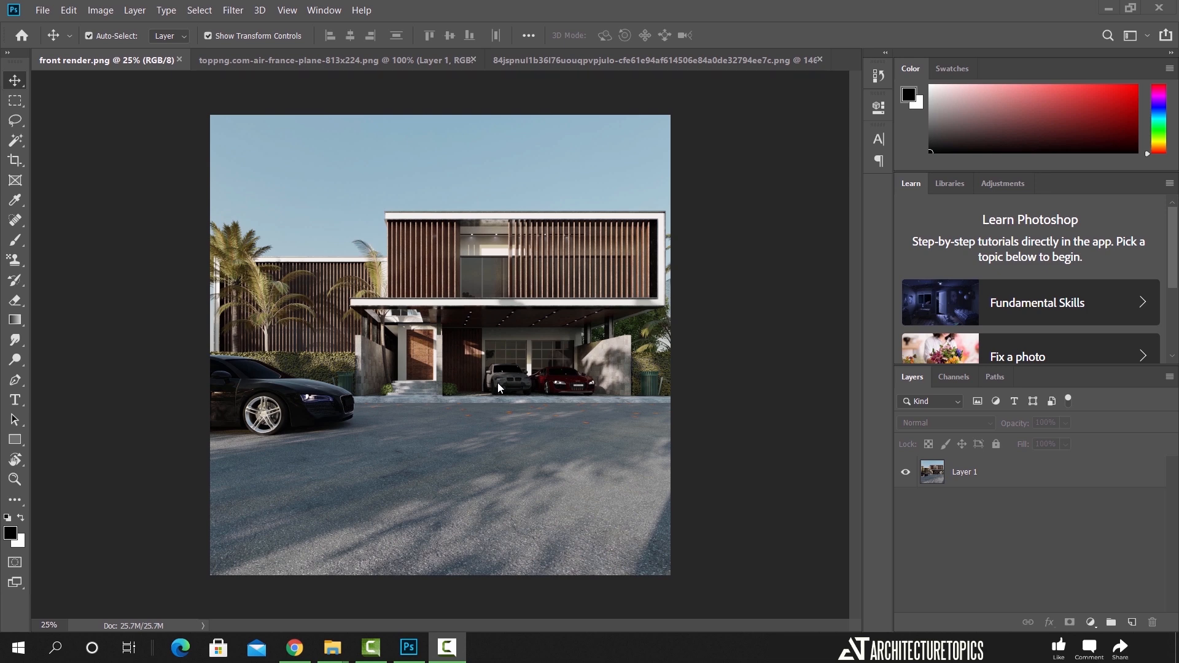
# In Photoshop, copy the airplane from its document into front render.png and place it in the sky above the villa roof
pyautogui.click(378, 65)
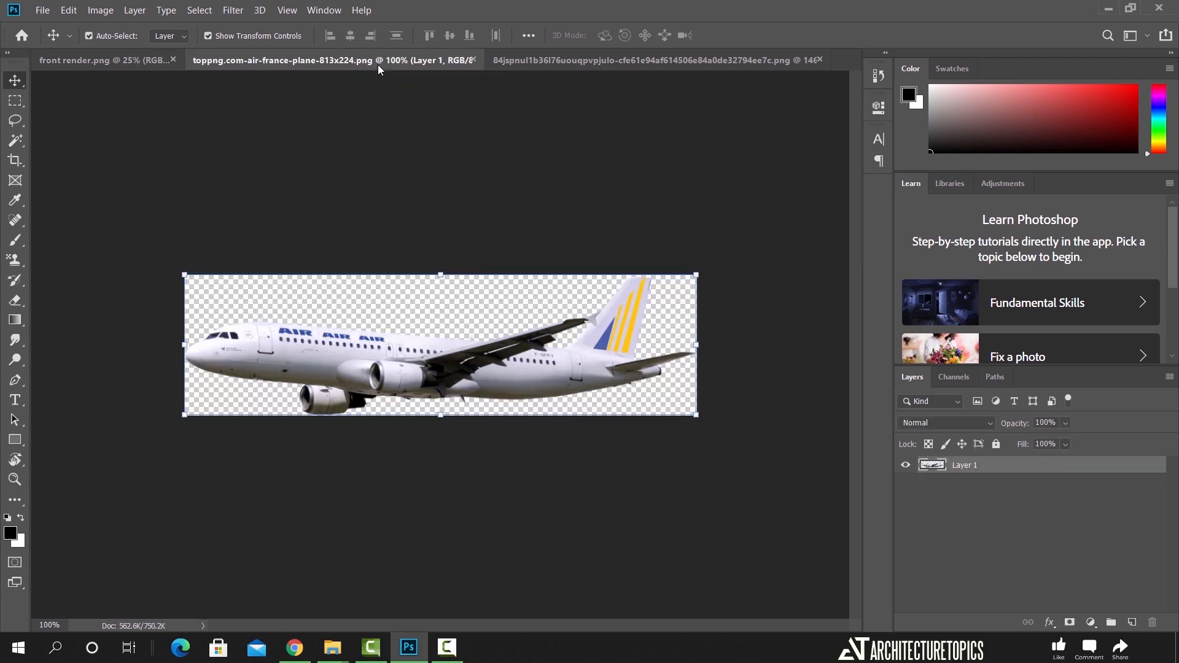
pyautogui.hotkey('ctrl', 'Tab')
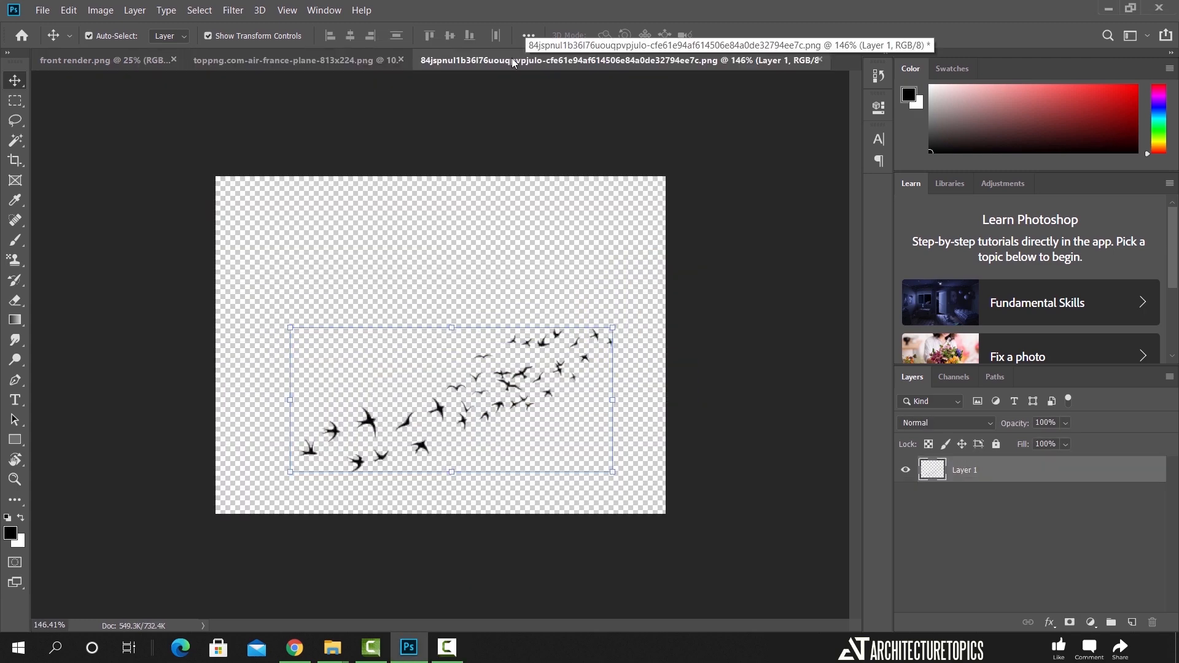
pyautogui.click(348, 65)
pyautogui.moveTo(467, 366); pyautogui.dragTo(494, 191)
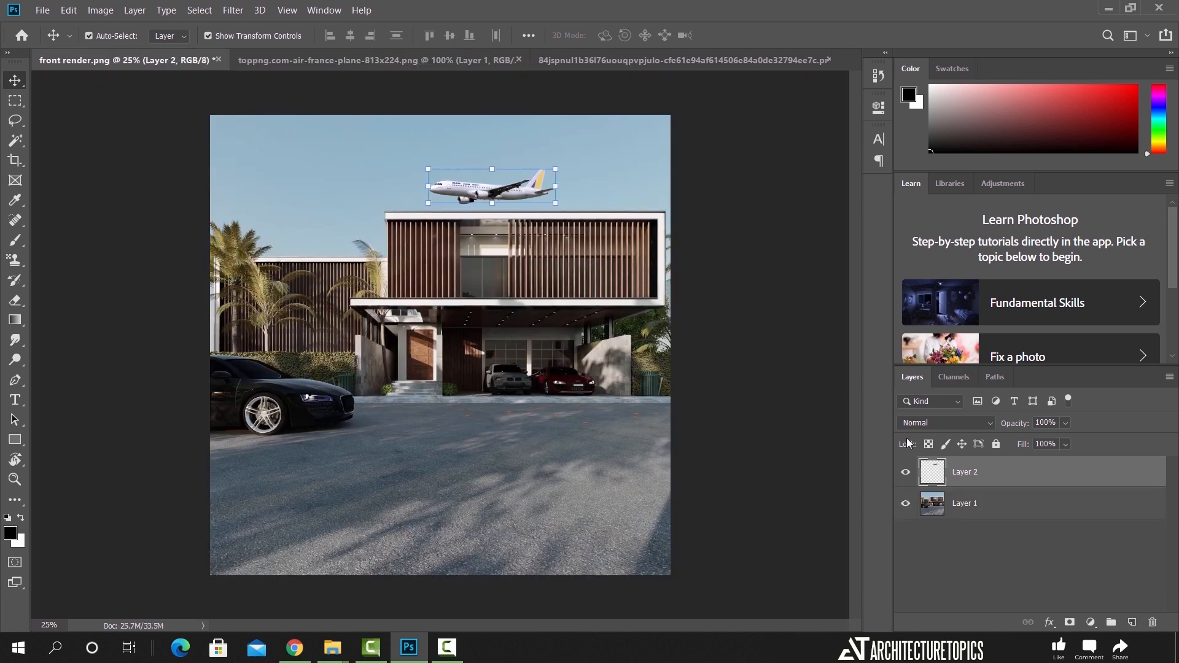
# Convert the airplane layer to a smart object and scale it down to about 22.55%
pyautogui.rightClick(1001, 477)
pyautogui.click(887, 199)
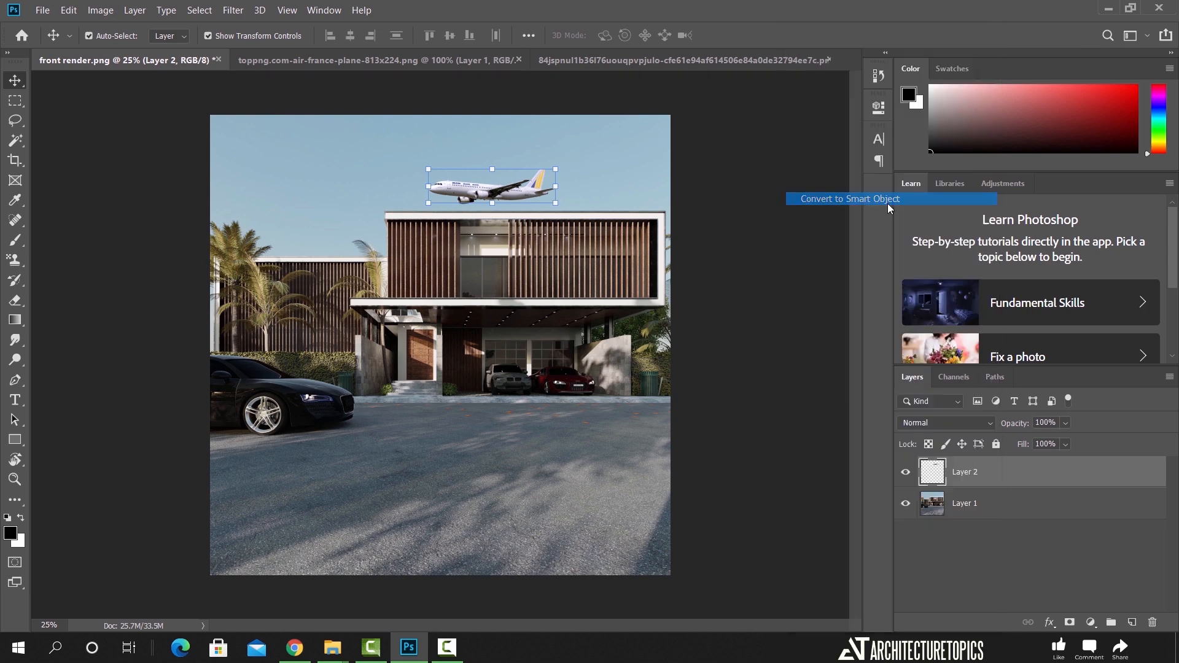
pyautogui.moveTo(557, 172); pyautogui.dragTo(459, 206)
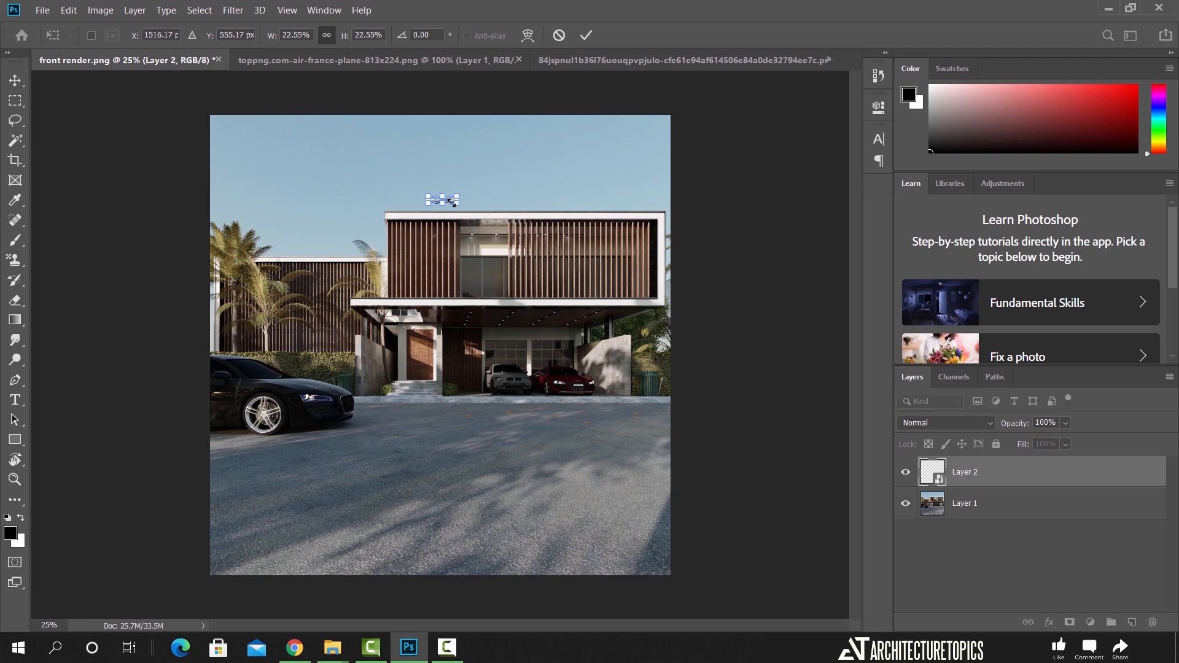
pyautogui.click(586, 35)
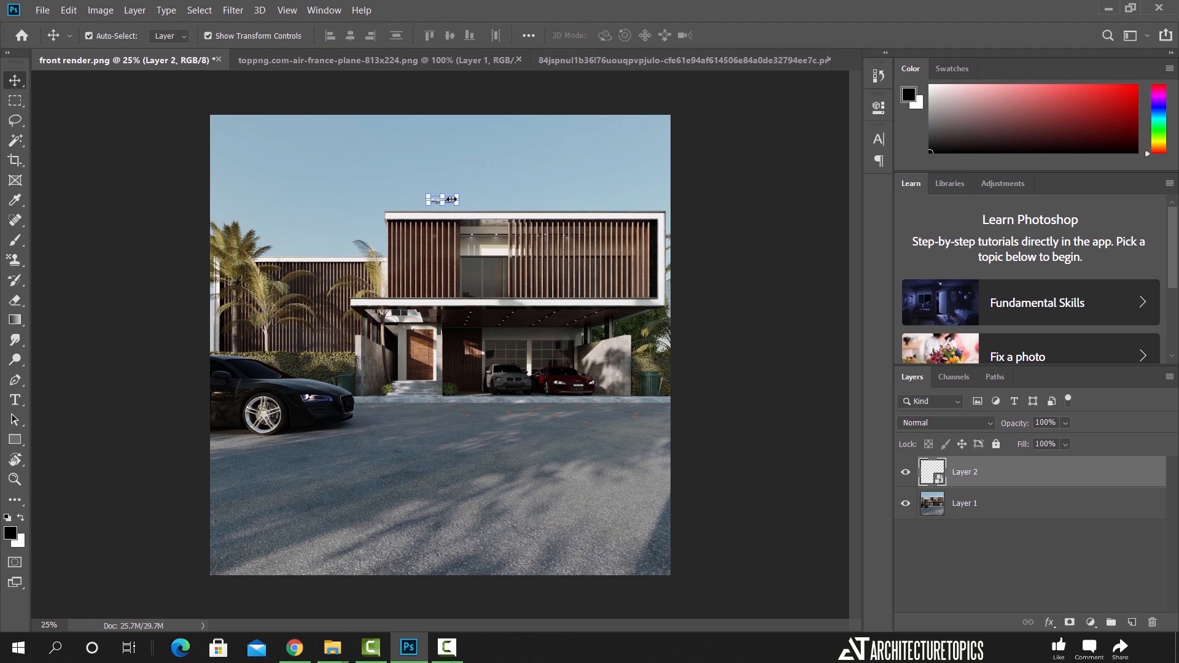
# Move the small airplane into the open sky above the right end of the villa's upper floor
pyautogui.keyDown('alt'); pyautogui.scroll(5, 452, 199); pyautogui.keyUp('alt')
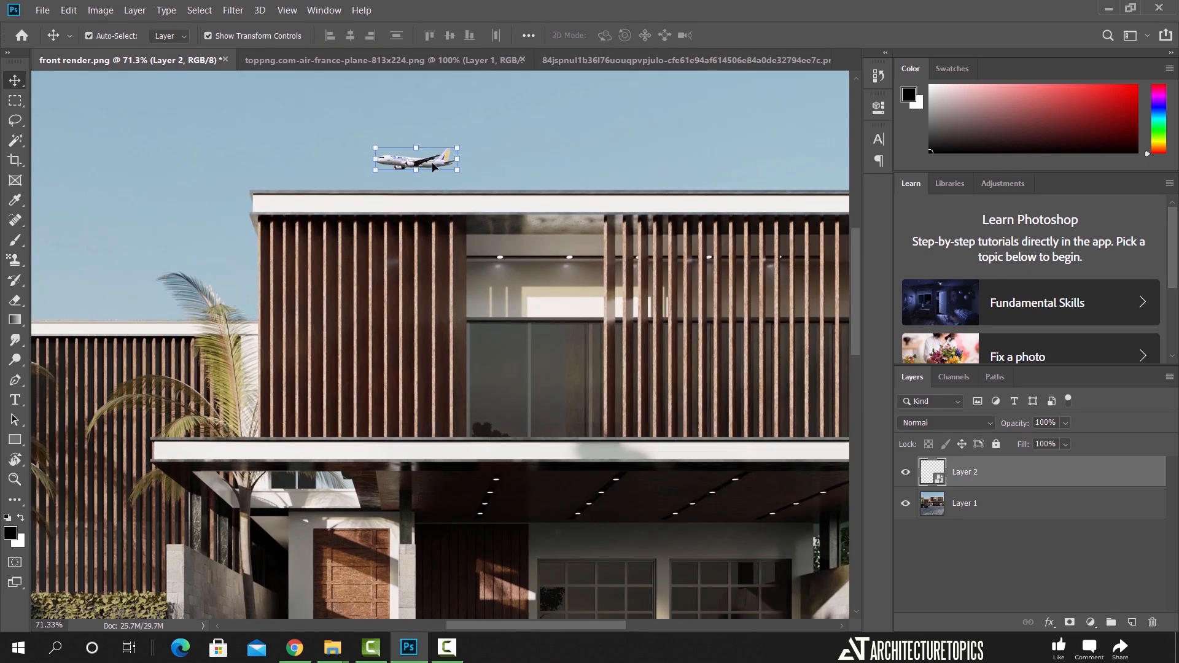
pyautogui.moveTo(433, 166); pyautogui.dragTo(741, 126)
pyautogui.keyDown('alt'); pyautogui.scroll(-3, 589, 289); pyautogui.keyUp('alt')
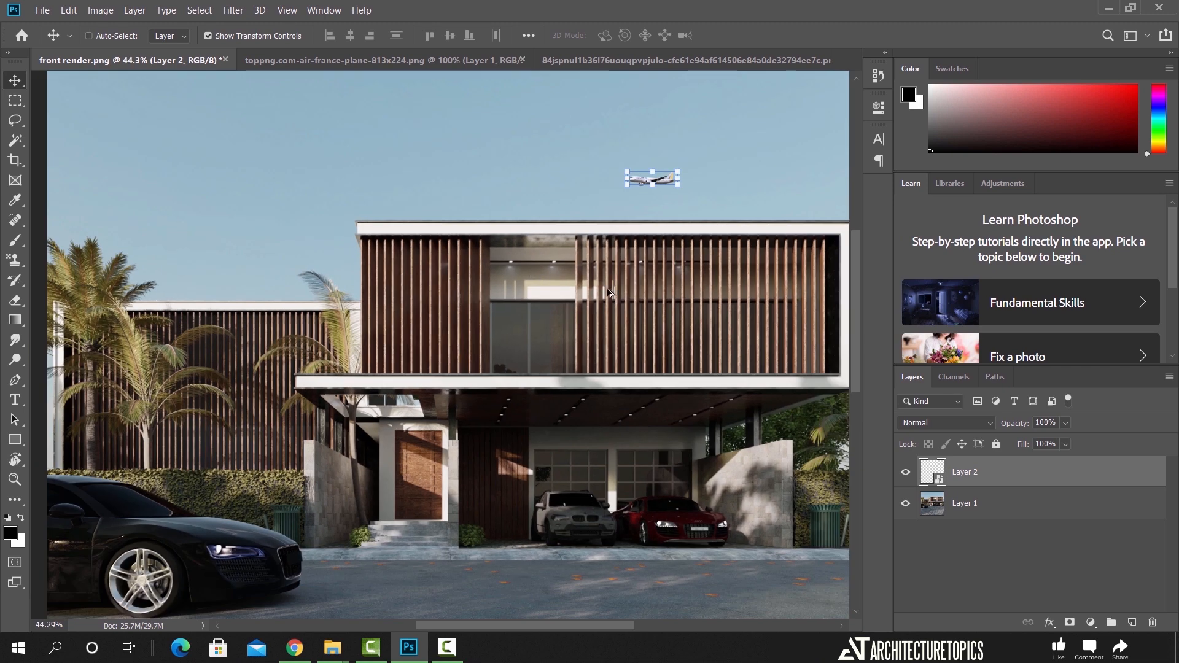
pyautogui.keyDown('alt'); pyautogui.scroll(-3, 633, 290); pyautogui.keyUp('alt')
pyautogui.keyDown('ctrl'); pyautogui.moveTo(645, 205); pyautogui.dragTo(706, 195); pyautogui.keyUp('ctrl')
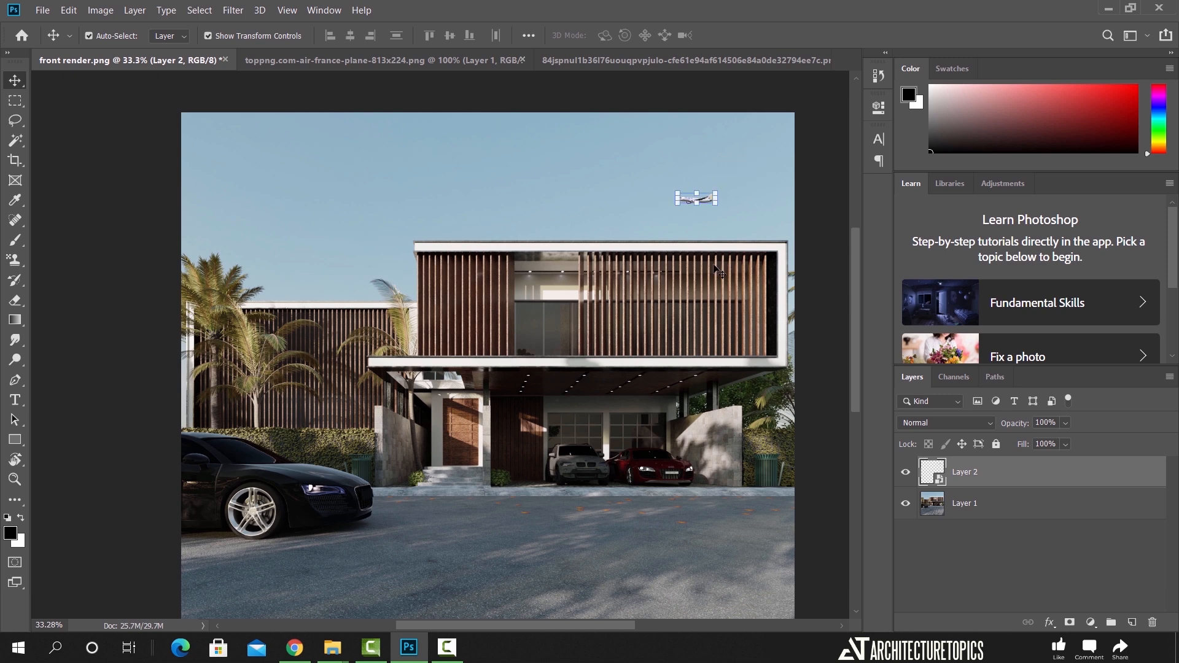
pyautogui.click(817, 244)
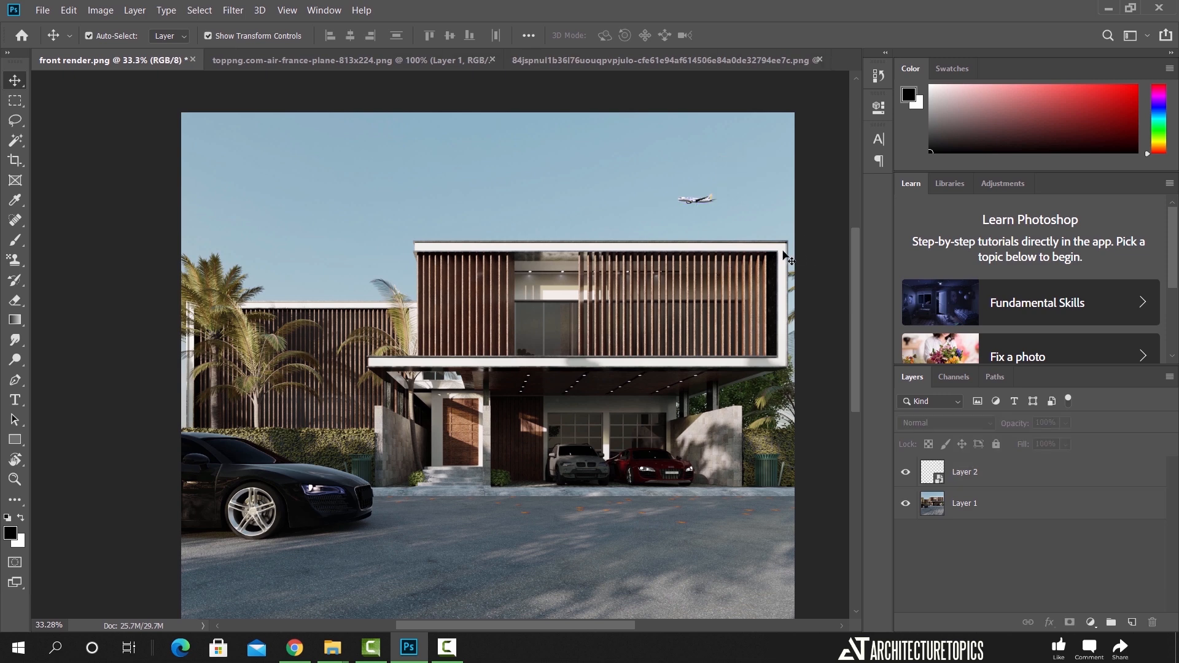
# Apply a Motion Blur filter to the airplane layer with a 0° angle and a distance of 22 pixels
pyautogui.click(998, 476)
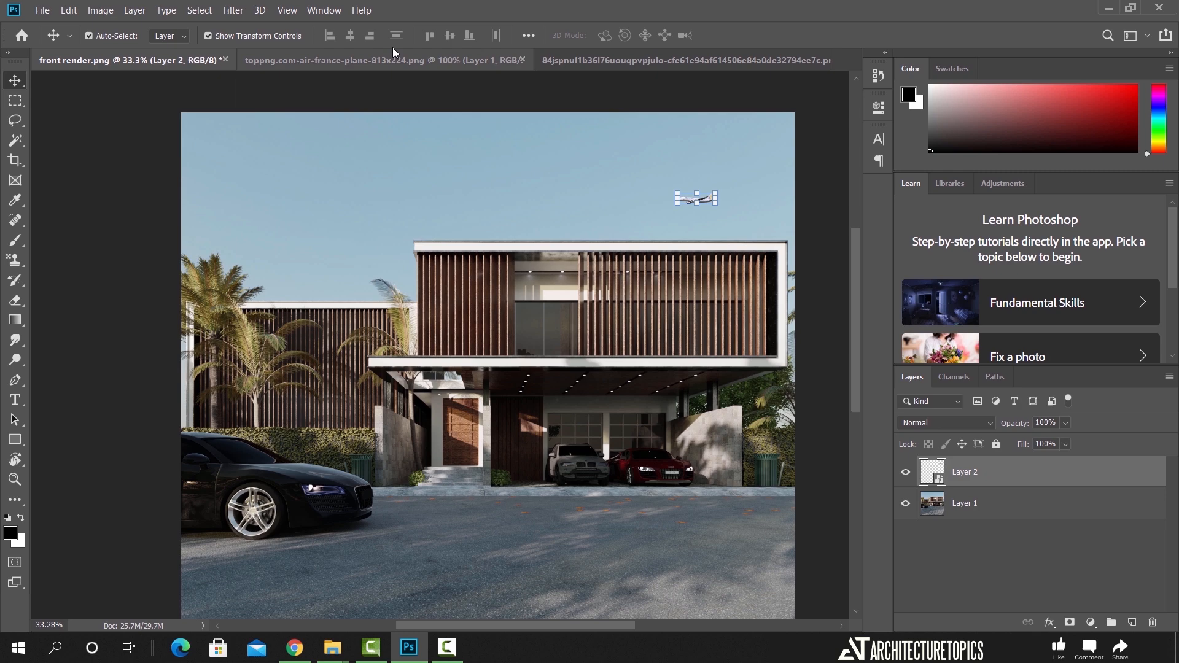
pyautogui.click(244, 9)
pyautogui.moveTo(387, 176)
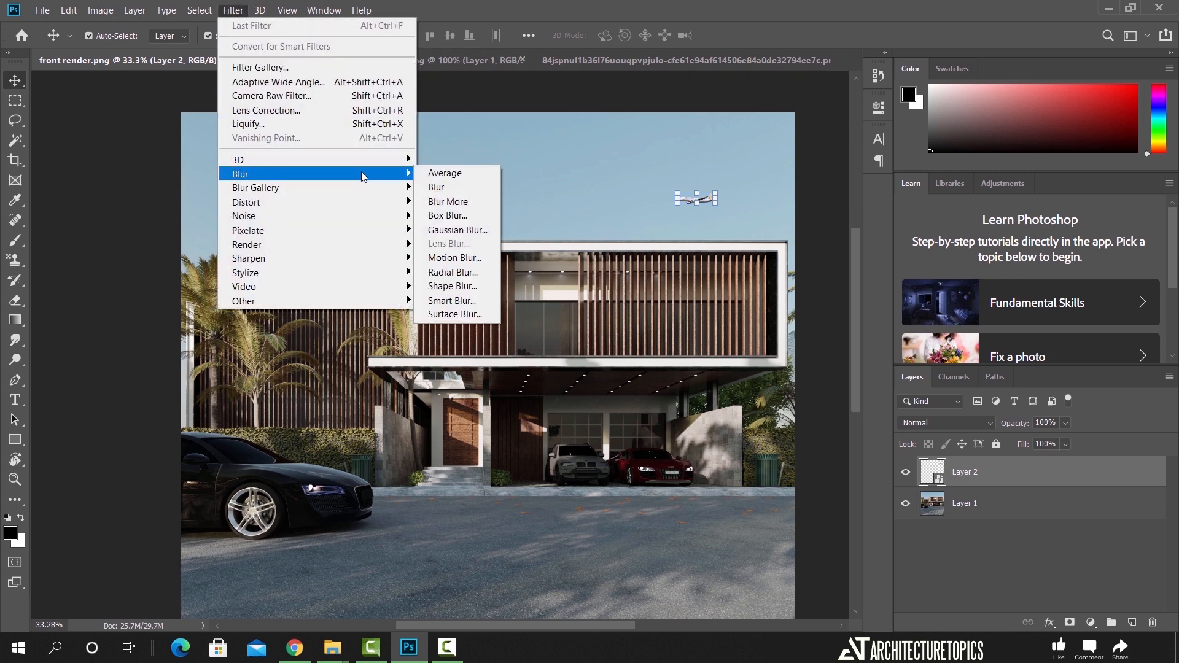
pyautogui.click(455, 258)
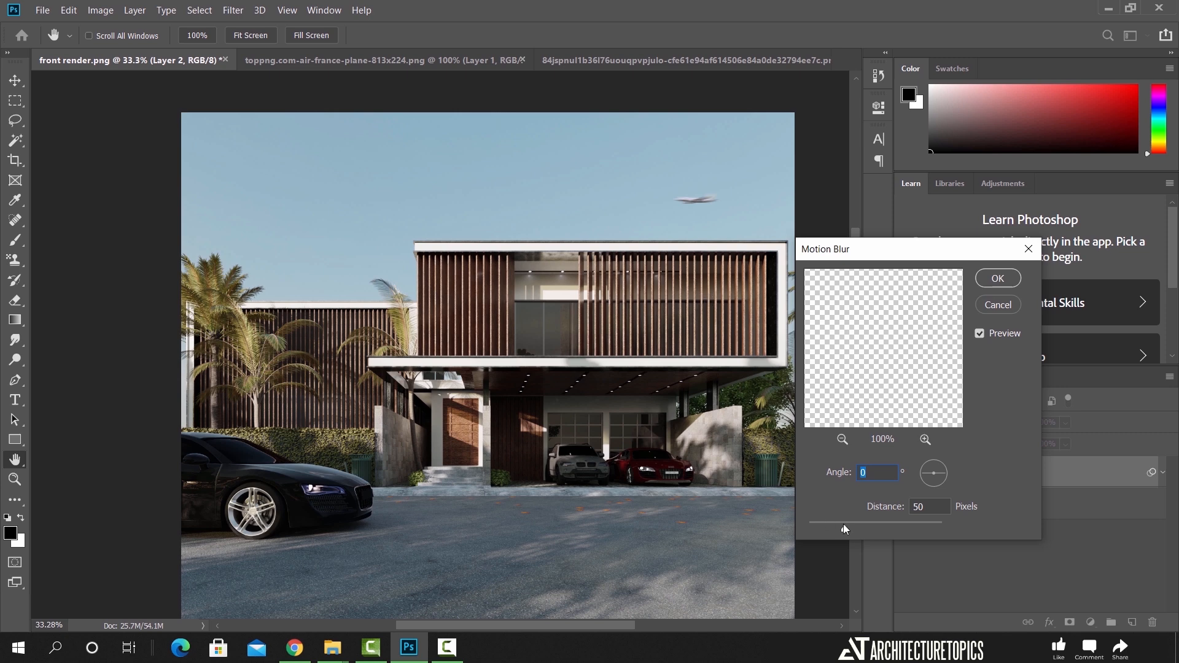
pyautogui.moveTo(845, 525); pyautogui.dragTo(827, 529)
pyautogui.moveTo(827, 530); pyautogui.dragTo(821, 530)
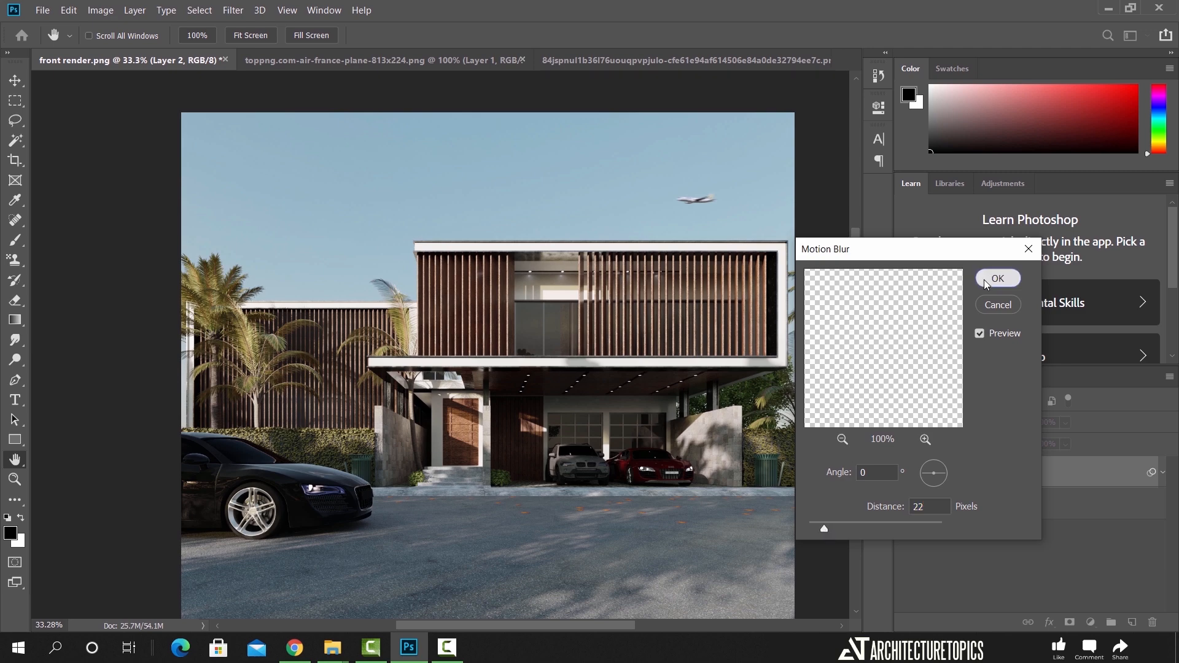
pyautogui.press('Return')
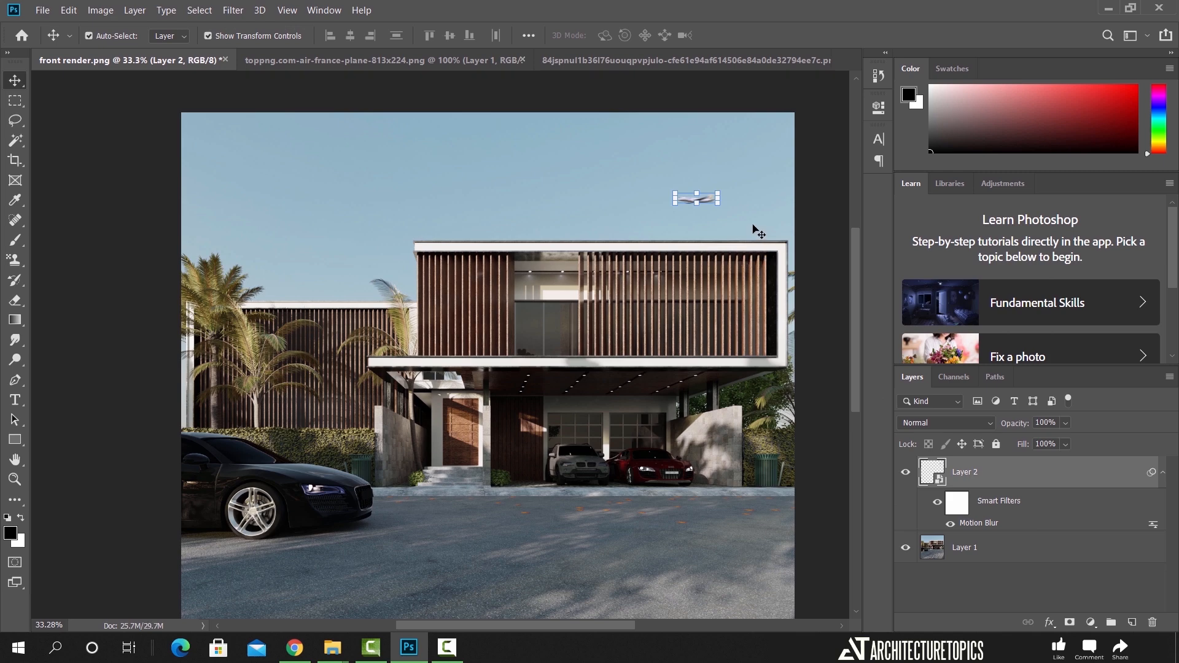
# Add a new layer and paint a short white trail behind the airplane's tail with an 18 px soft brush
pyautogui.keyDown('alt'); pyautogui.scroll(3, 751, 223); pyautogui.keyUp('alt')
pyautogui.click(1132, 622)
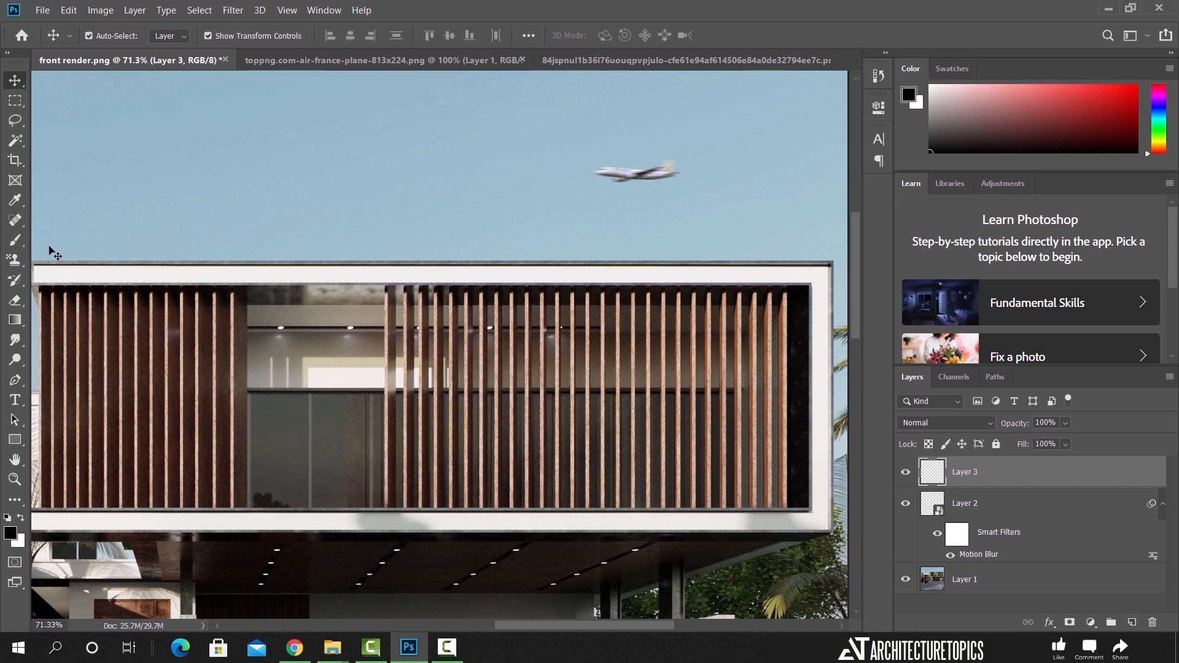
pyautogui.click(14, 242)
pyautogui.click(47, 243)
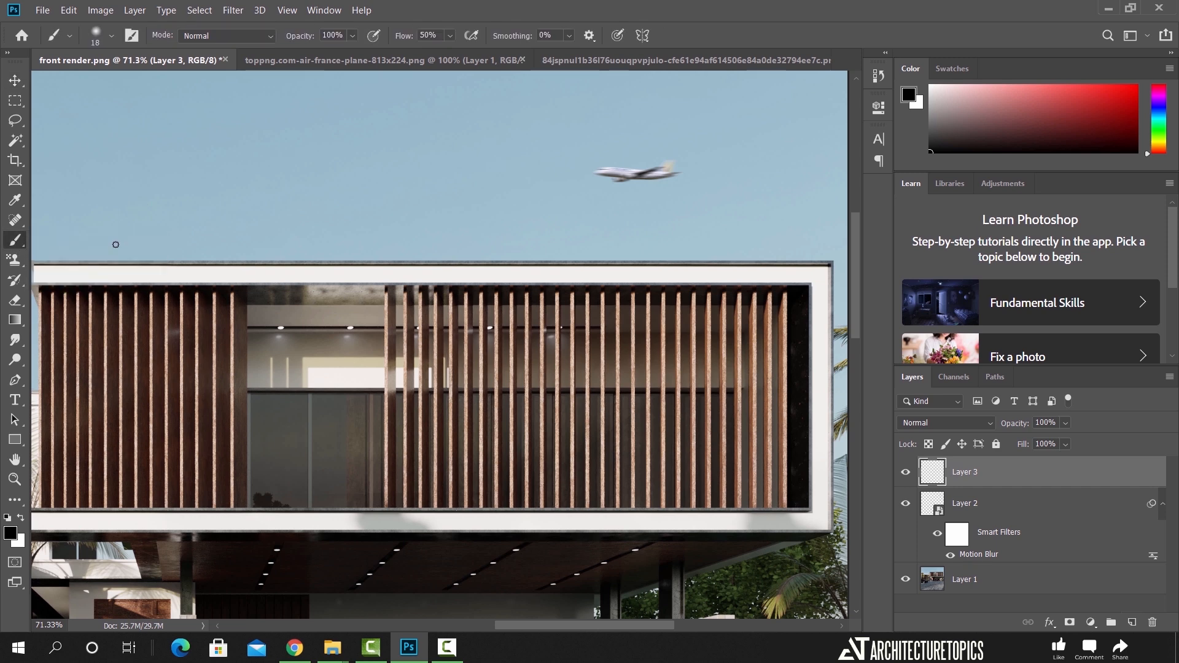
pyautogui.rightClick(693, 179)
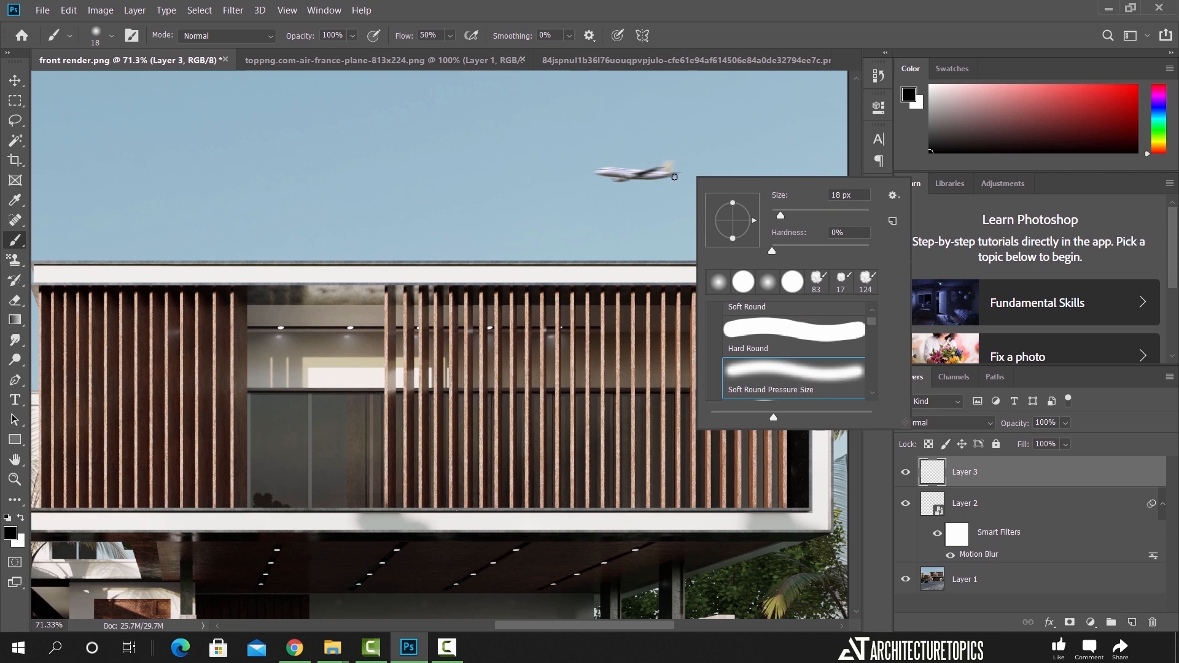
pyautogui.click(675, 177)
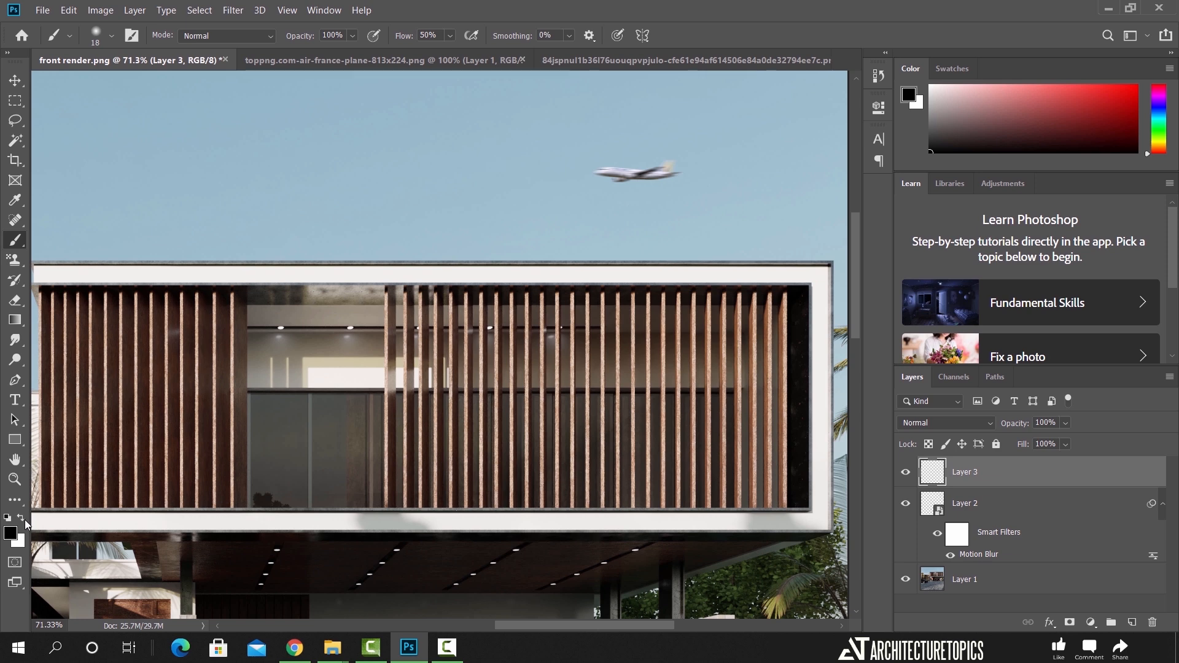
pyautogui.press('x')
pyautogui.moveTo(675, 176); pyautogui.dragTo(706, 176)
# Apply a Motion Blur filter to the white trail layer with a 0° angle and a distance of 50 pixels
pyautogui.click(15, 81)
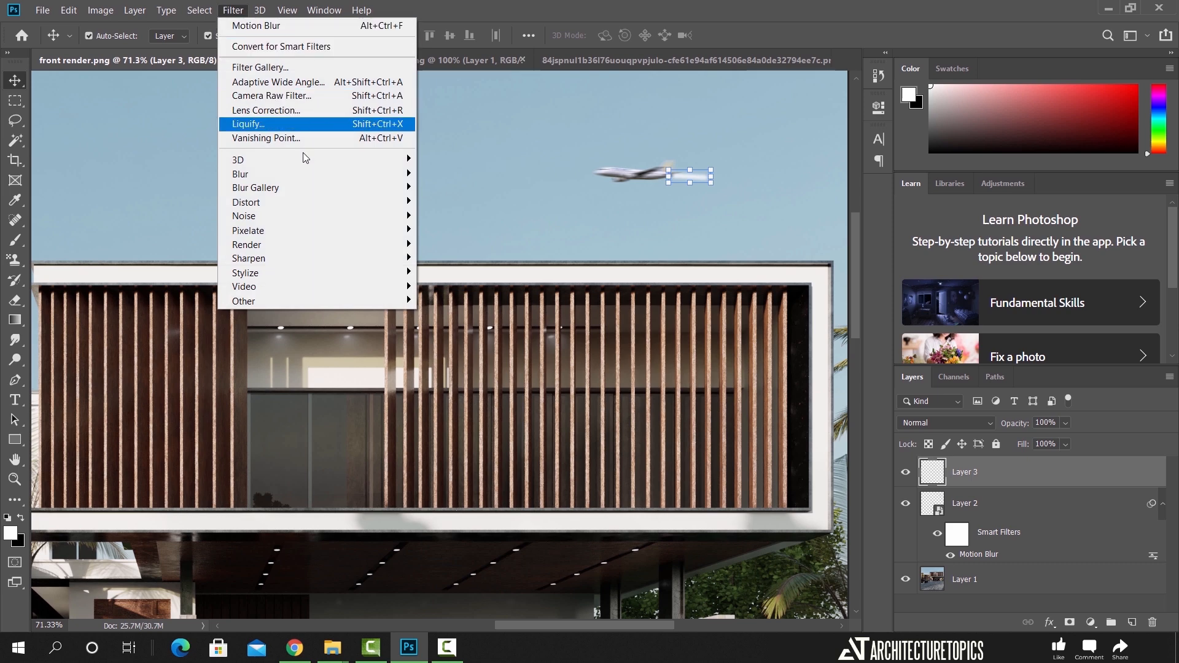
pyautogui.moveTo(316, 172)
pyautogui.click(462, 257)
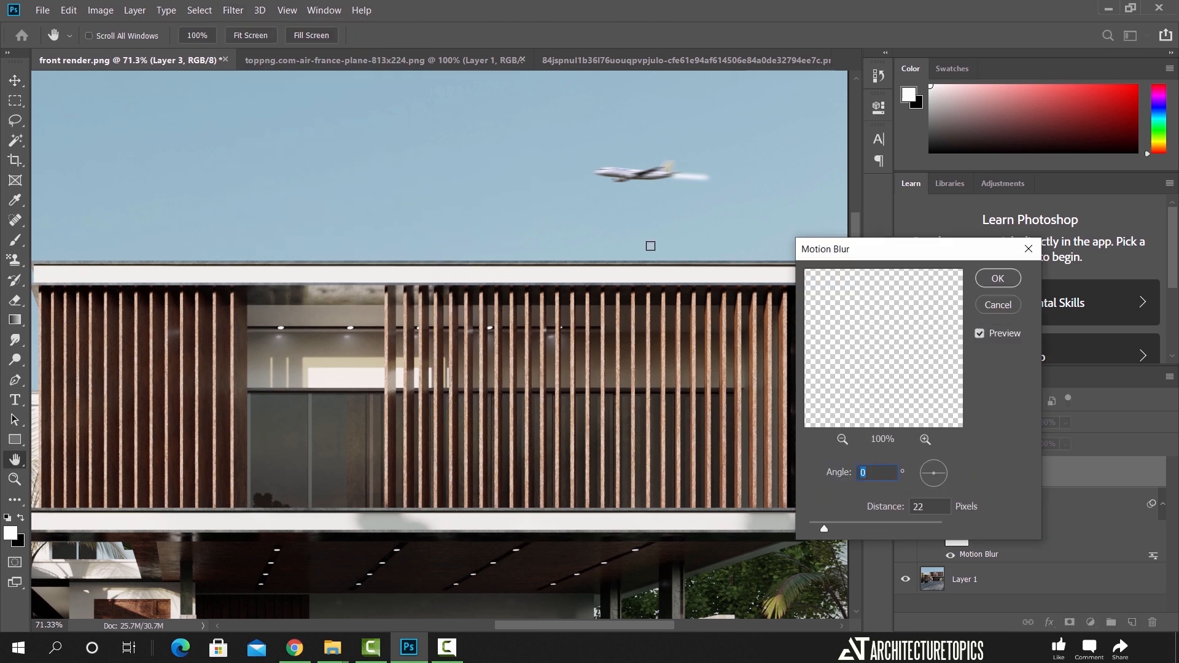
pyautogui.moveTo(845, 527); pyautogui.dragTo(847, 527)
pyautogui.click(996, 280)
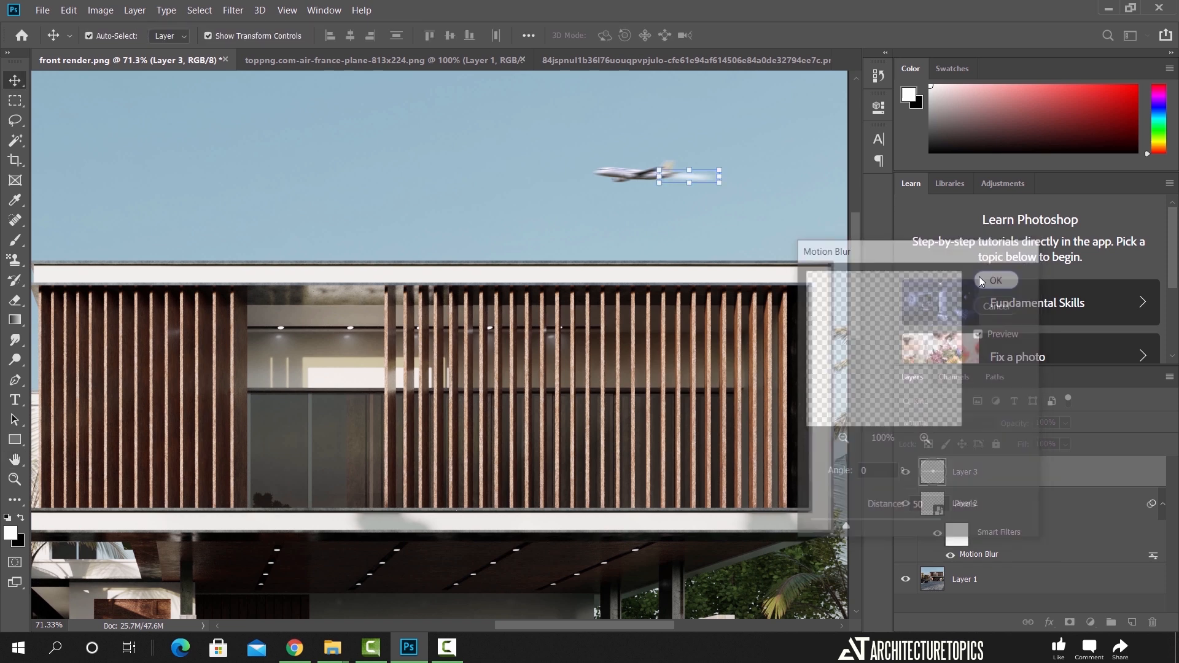
# Stretch the airplane's white trail away from the tail to a width of about 144.6%
pyautogui.click(716, 179)
pyautogui.click(984, 475)
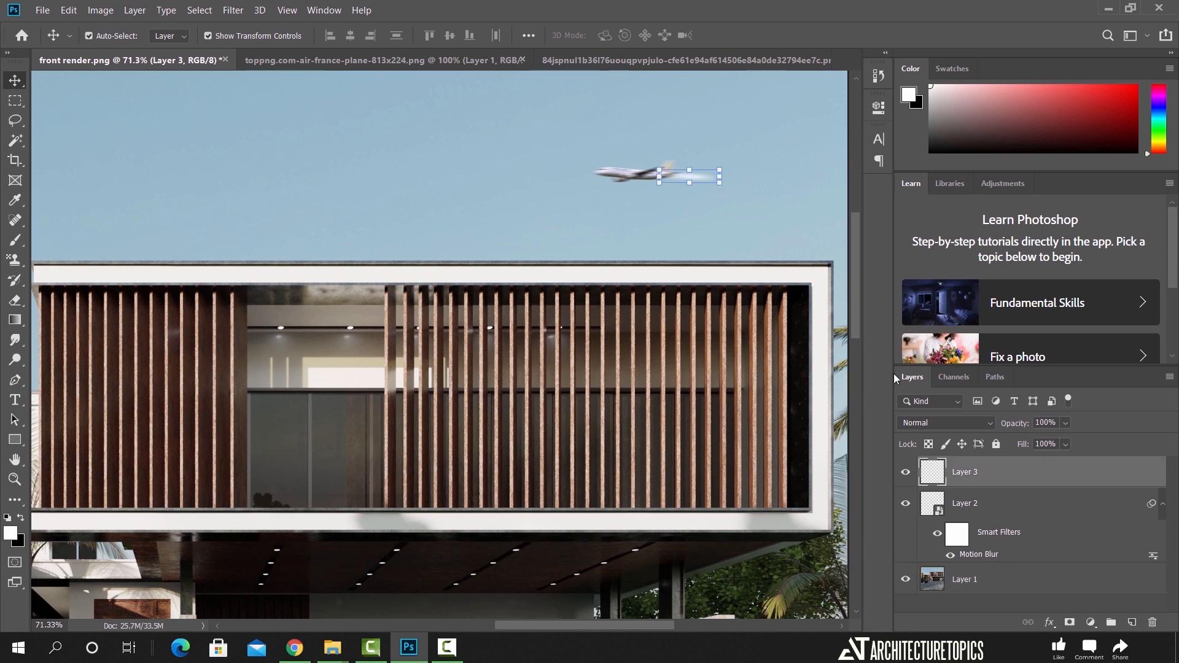
pyautogui.hotkey('ctrl', 't')
pyautogui.moveTo(724, 179); pyautogui.dragTo(750, 181)
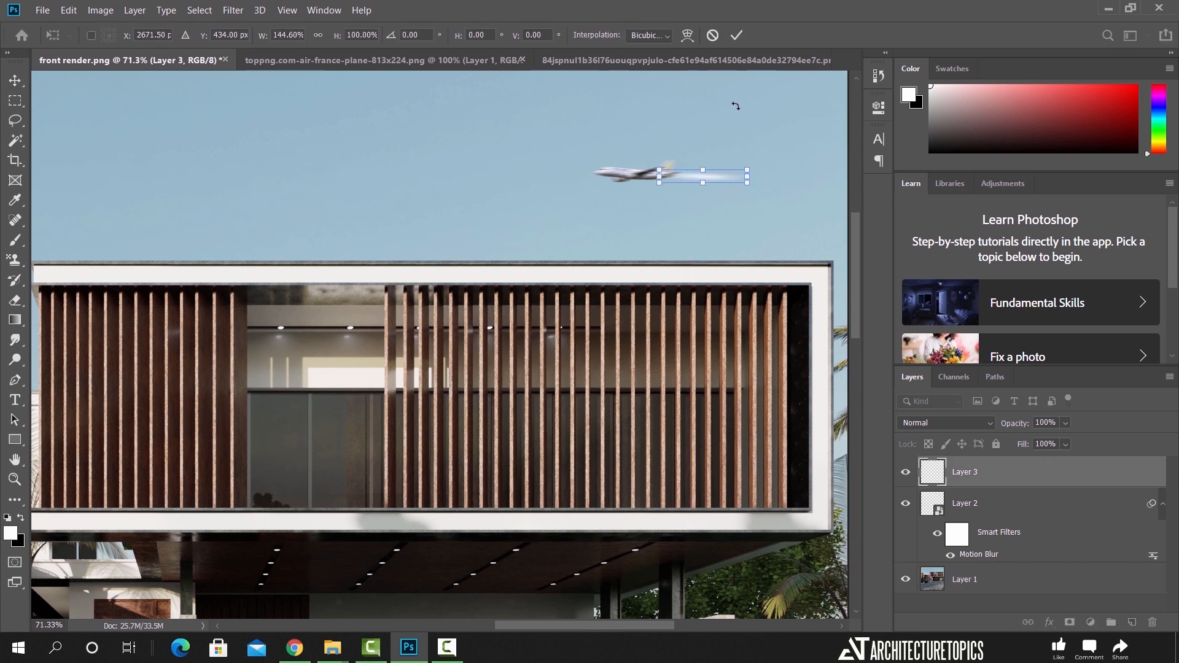
pyautogui.click(736, 35)
pyautogui.click(751, 224)
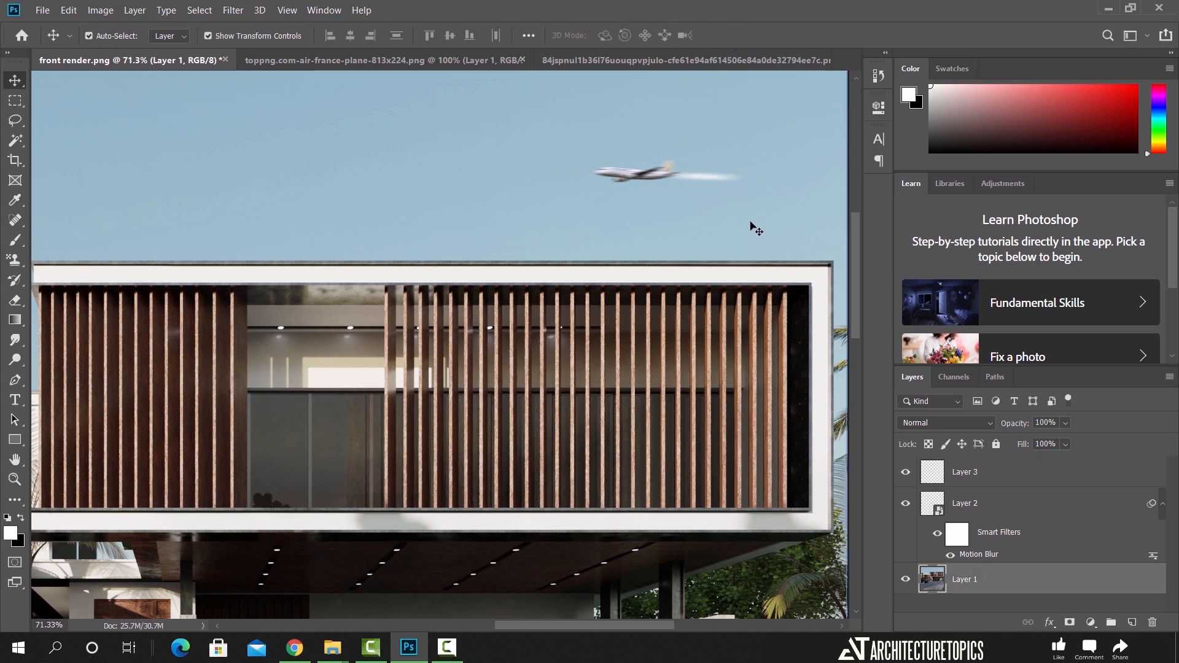
# Copy the flock of birds from its document into front render.png and place it in the sky beside the villa's upper floor
pyautogui.keyDown('ctrl'); pyautogui.moveTo(688, 288); pyautogui.dragTo(657, 296); pyautogui.keyUp('ctrl')
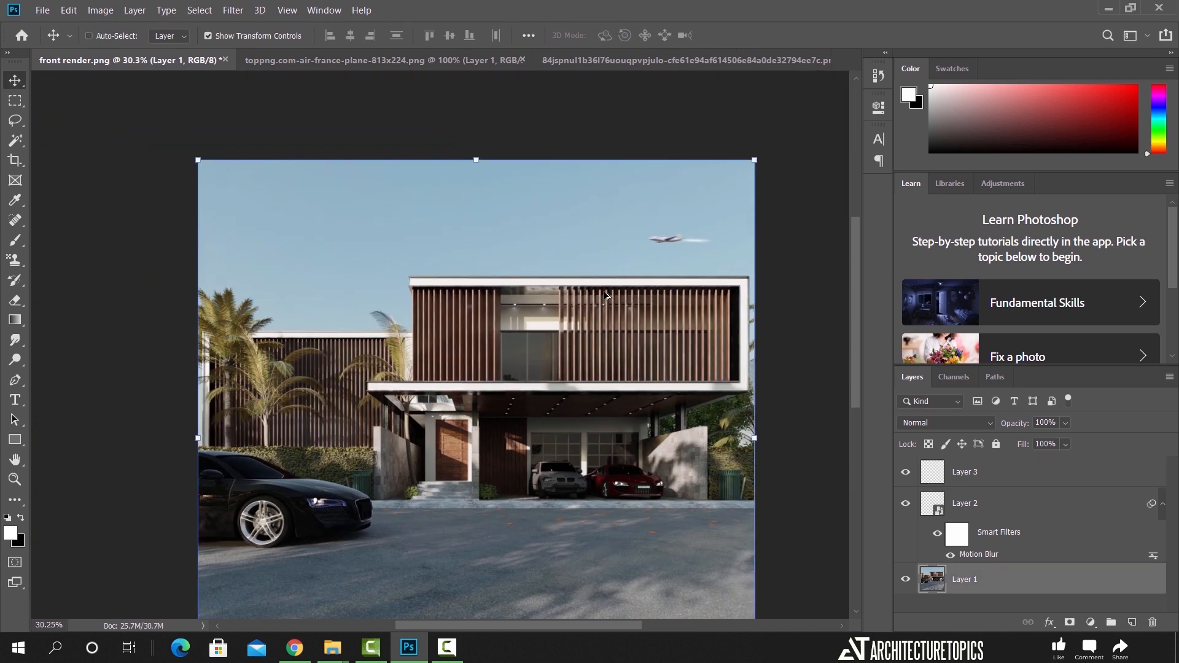
pyautogui.click(581, 61)
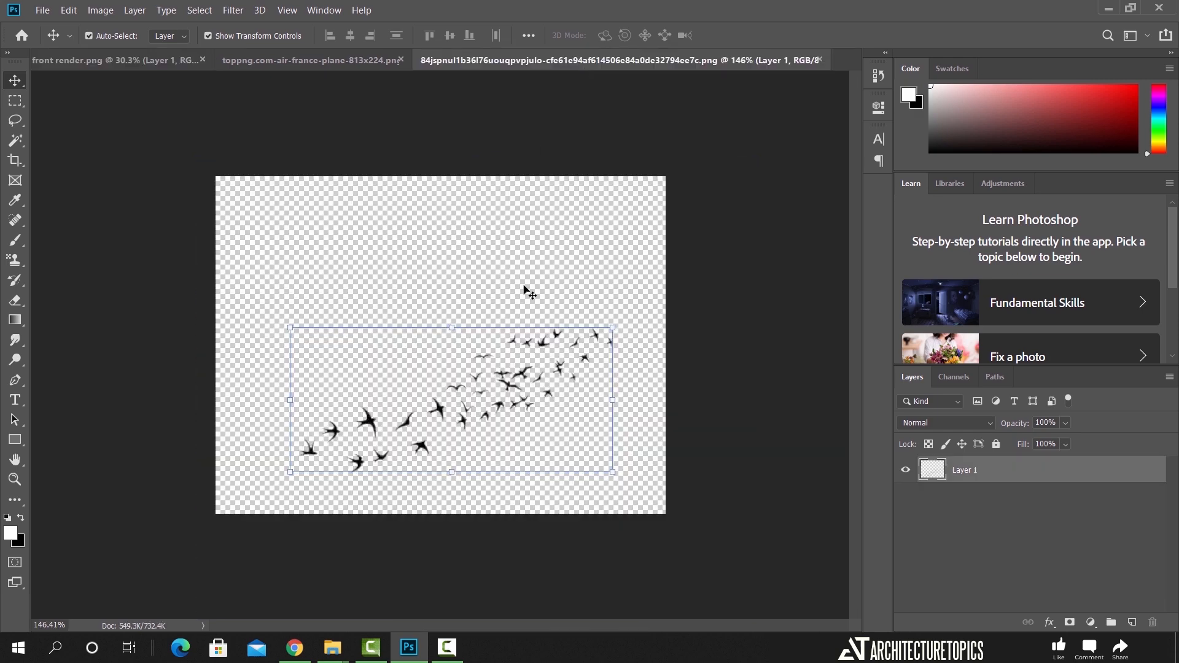
pyautogui.moveTo(519, 378); pyautogui.dragTo(375, 258)
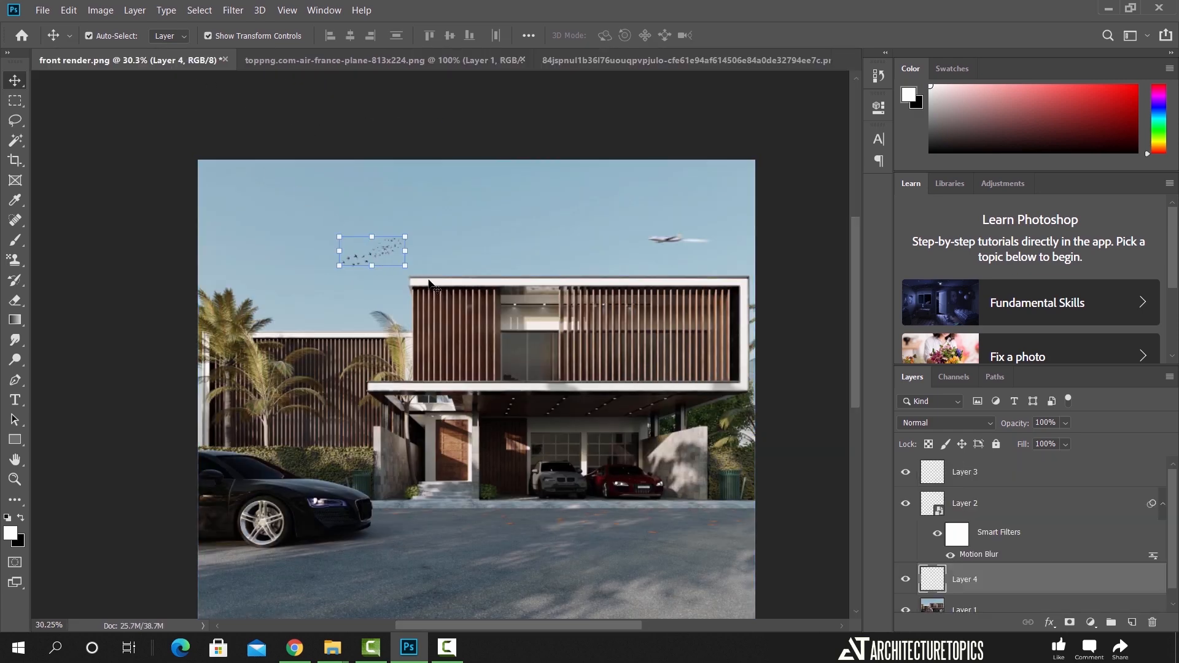
# Move the flock of birds to just above the roof of the villa's lower wing, between the palm trees
pyautogui.click(392, 259)
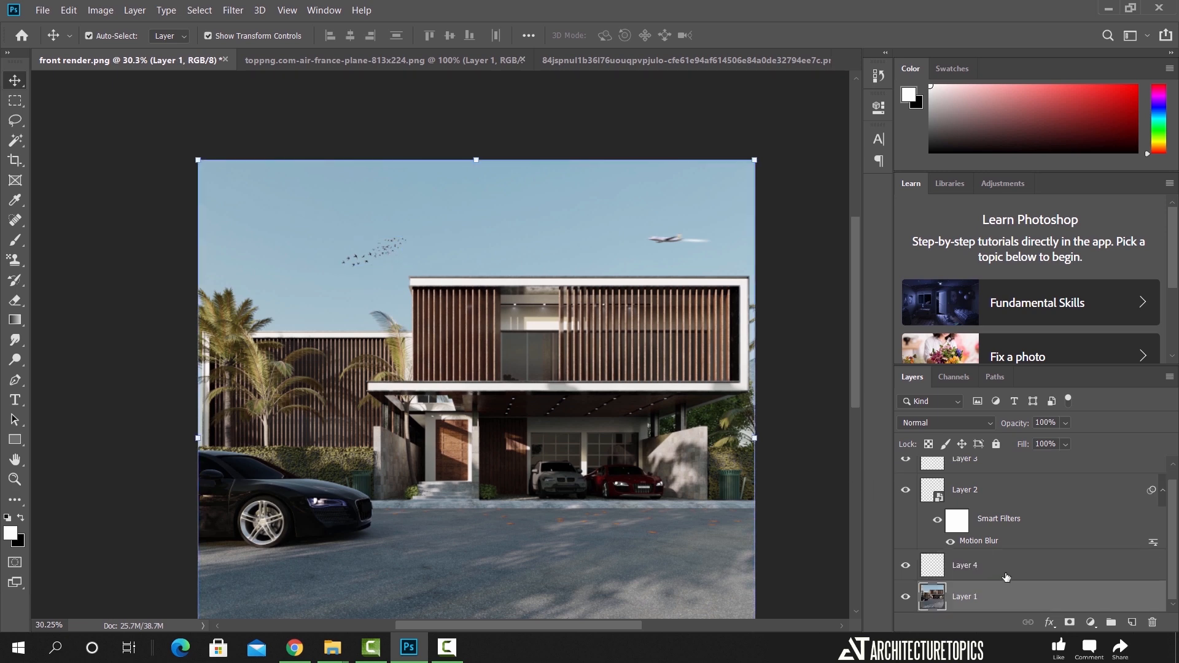
pyautogui.scroll(1, 989, 560)
pyautogui.click(982, 483)
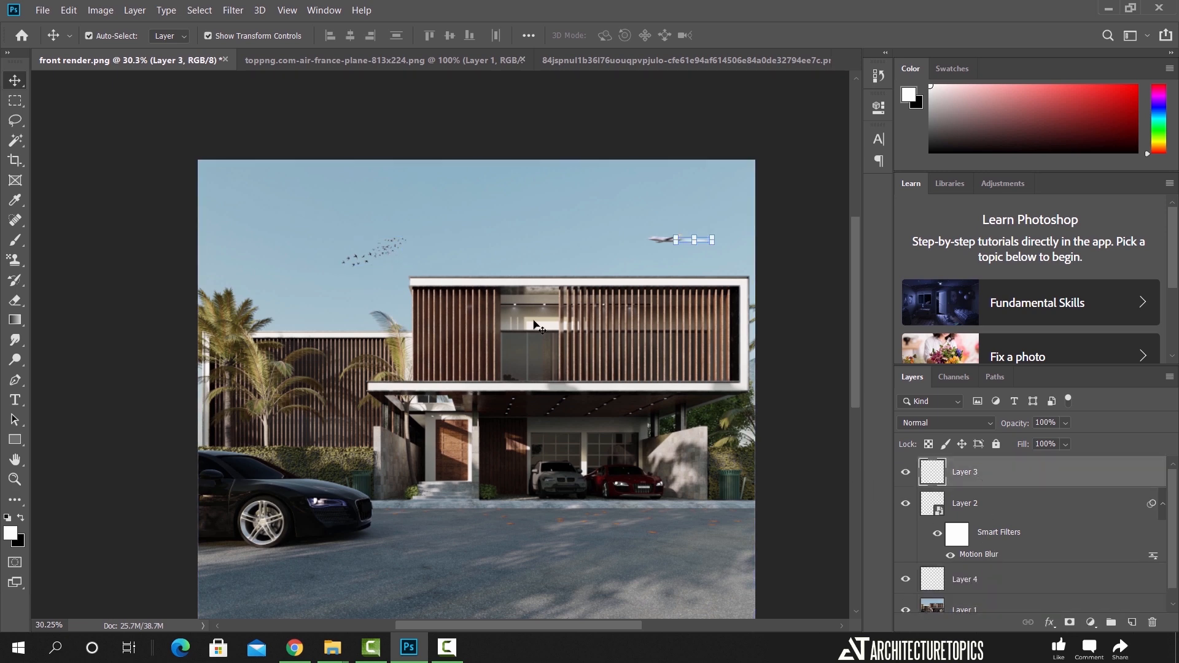
pyautogui.click(377, 253)
pyautogui.click(376, 252)
pyautogui.click(372, 254)
pyautogui.keyDown('alt'); pyautogui.scroll(9, 370, 253); pyautogui.keyUp('alt')
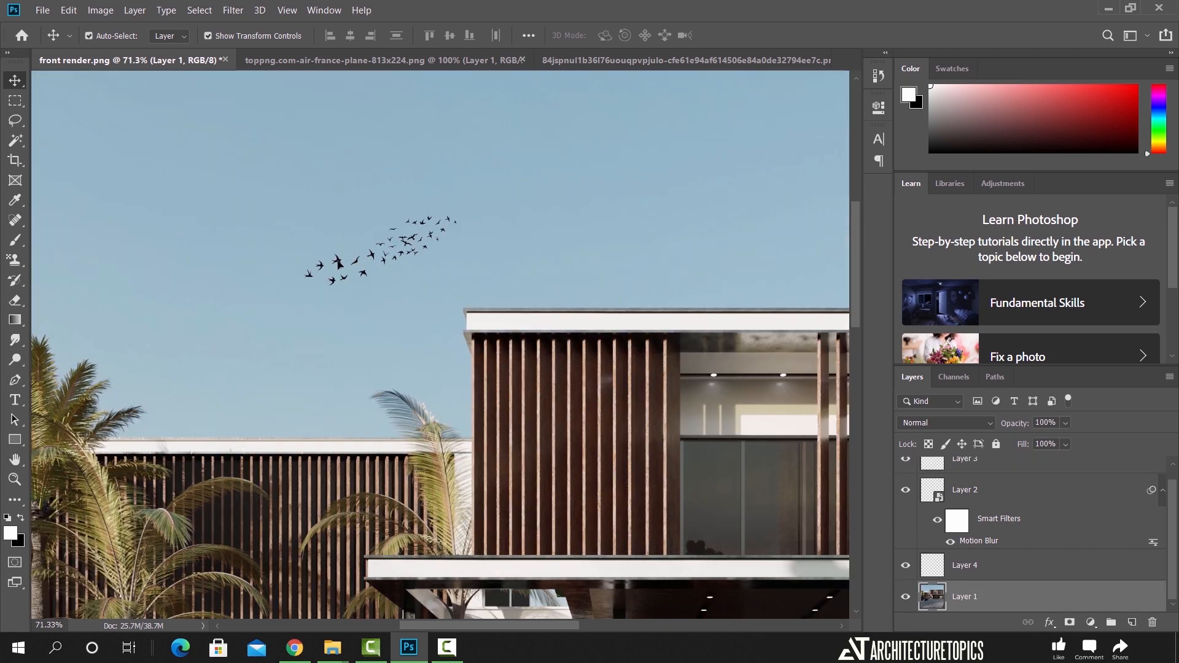
pyautogui.keyDown('ctrl'); pyautogui.click(343, 266); pyautogui.keyUp('ctrl')
pyautogui.moveTo(343, 265); pyautogui.dragTo(236, 413)
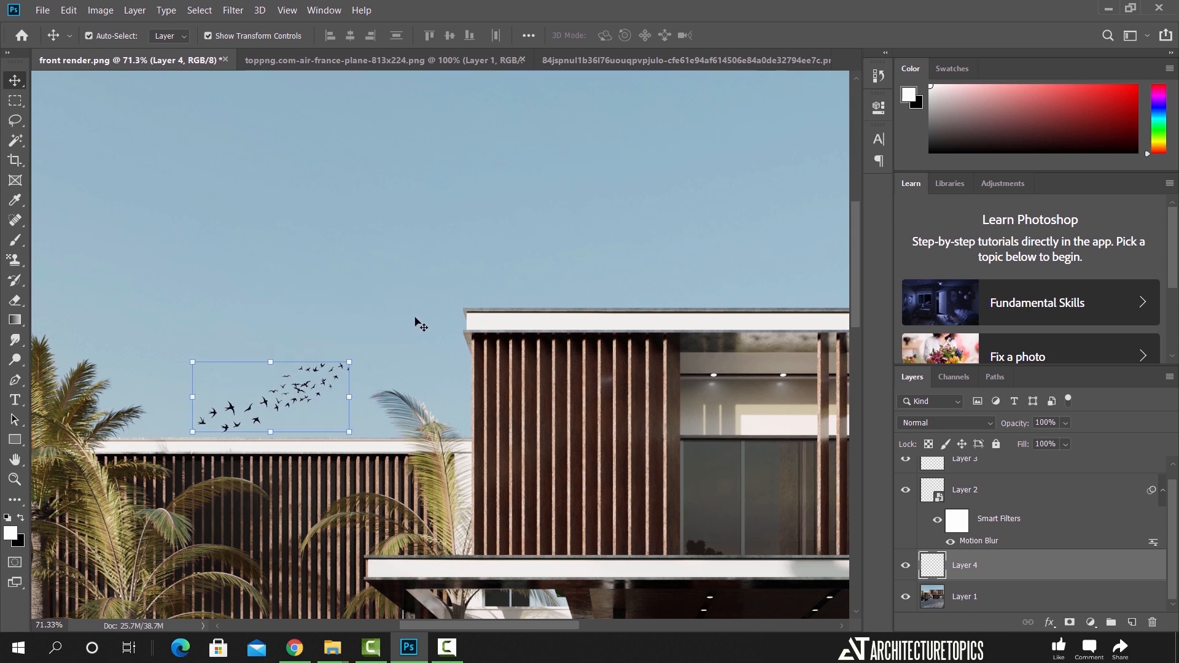
pyautogui.keyDown('ctrl'); pyautogui.click(410, 284); pyautogui.keyUp('ctrl')
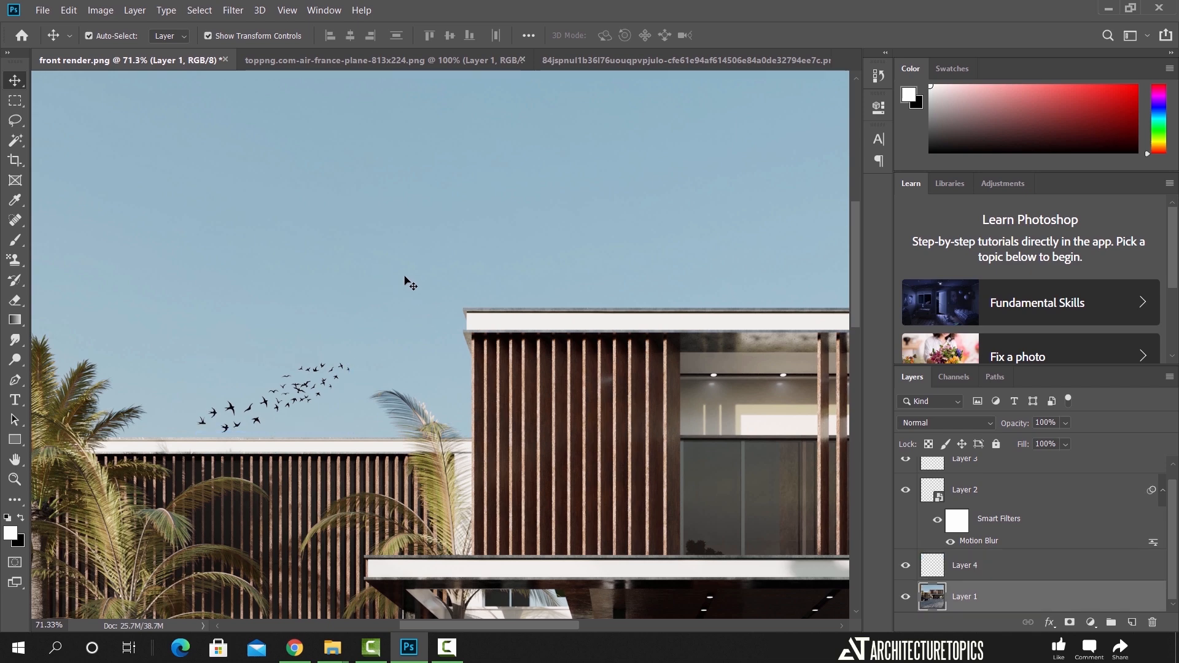
# Merge the trail, airplane, birds and render layers into a single layer
pyautogui.keyDown('alt'); pyautogui.scroll(-3, 388, 257); pyautogui.keyUp('alt')
pyautogui.keyDown('alt'); pyautogui.scroll(-1, 388, 257); pyautogui.keyUp('alt')
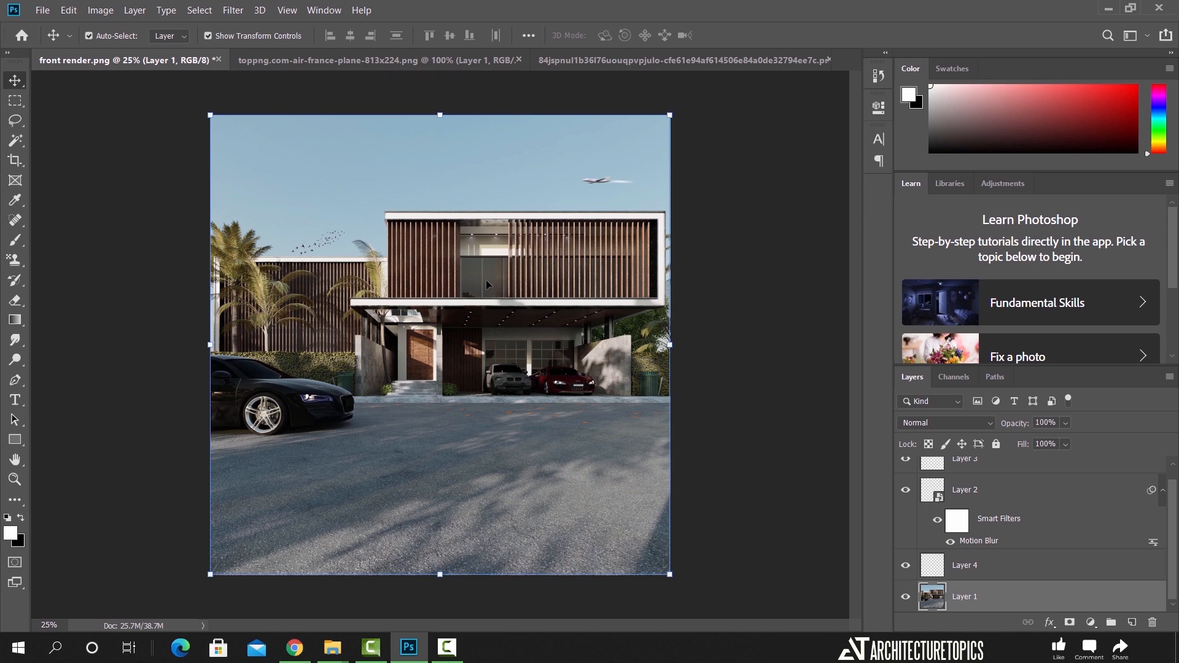
pyautogui.scroll(1, 1002, 482)
pyautogui.click(1002, 477)
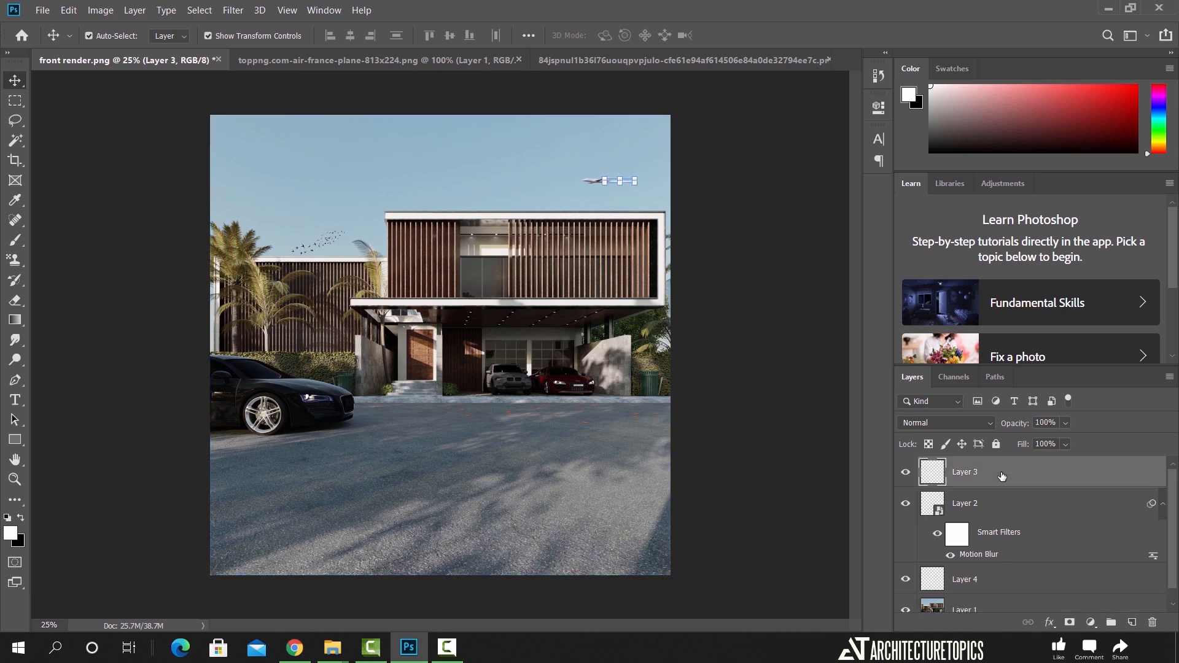
pyautogui.hotkey('ctrl', 'shift', 'e')
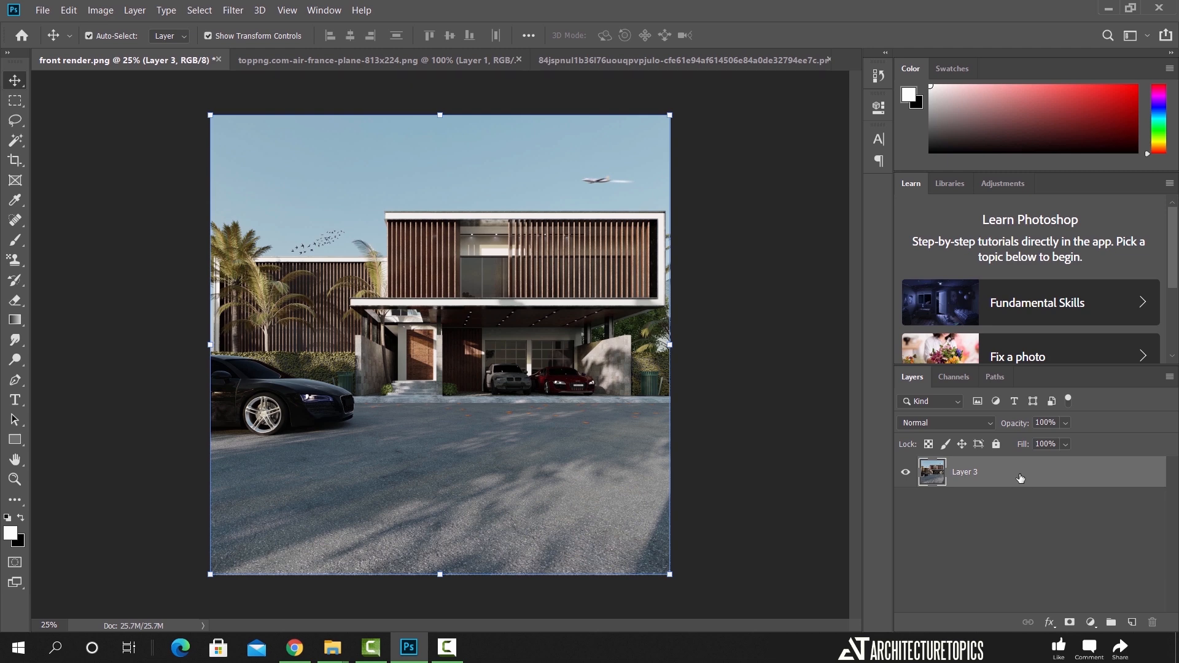
# Add a Color Lookup adjustment layer that uses the Cinestyle Picture Style.cube 3D LUT
pyautogui.click(1091, 622)
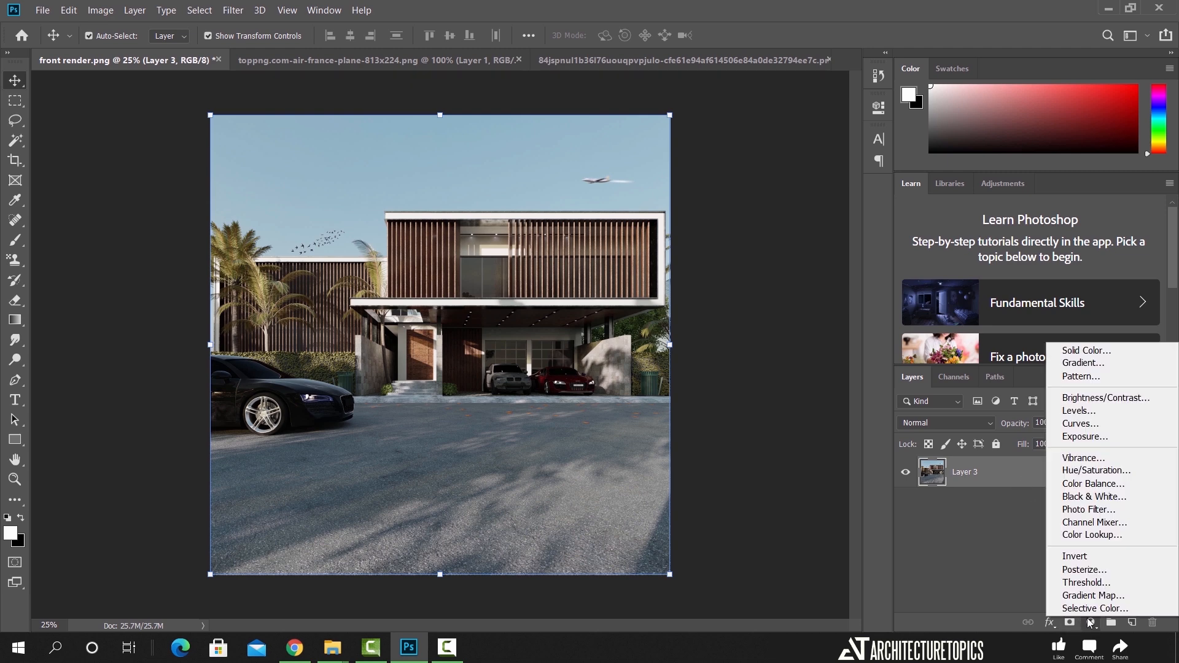
pyautogui.click(1091, 535)
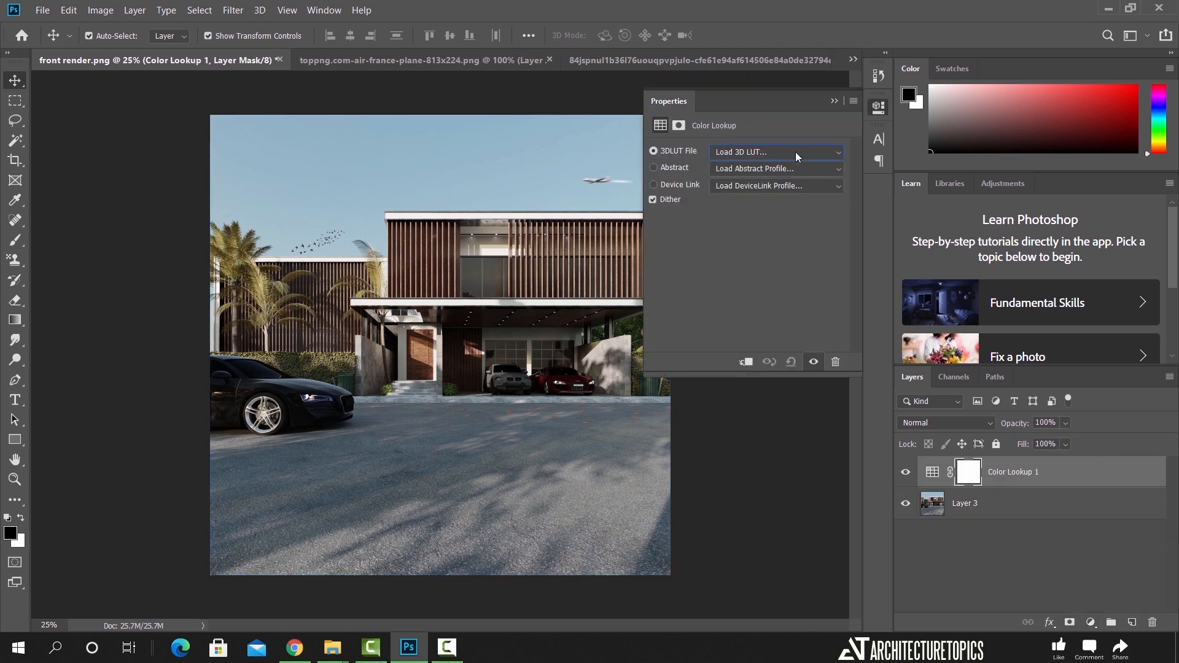
pyautogui.click(796, 153)
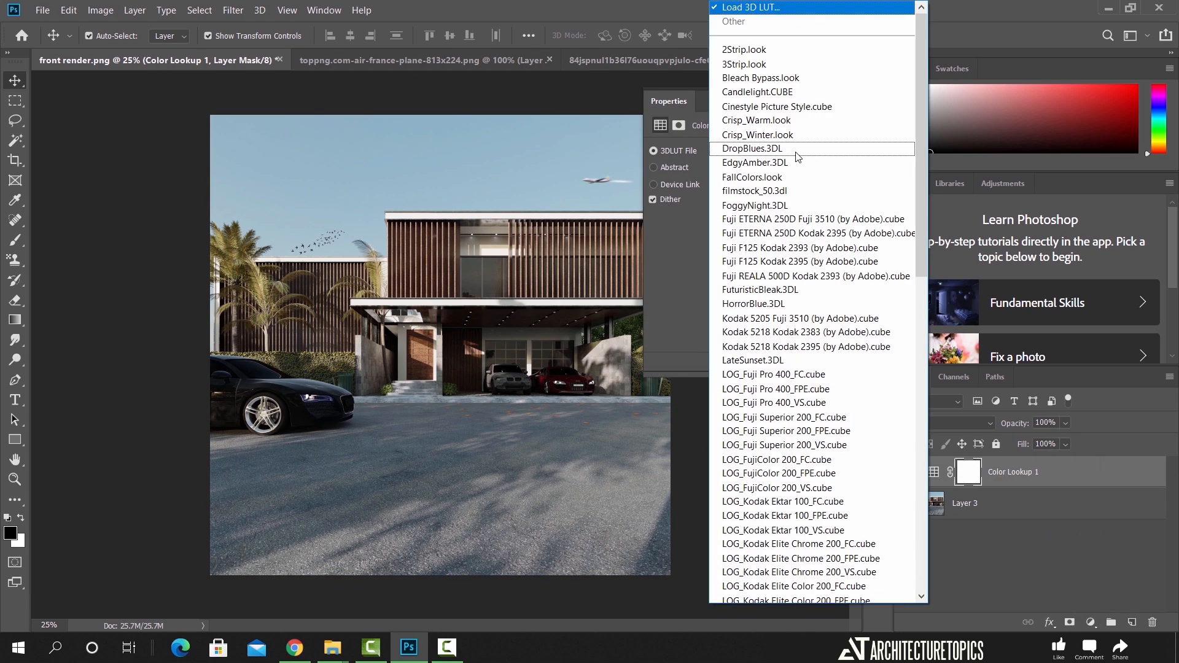
pyautogui.click(823, 108)
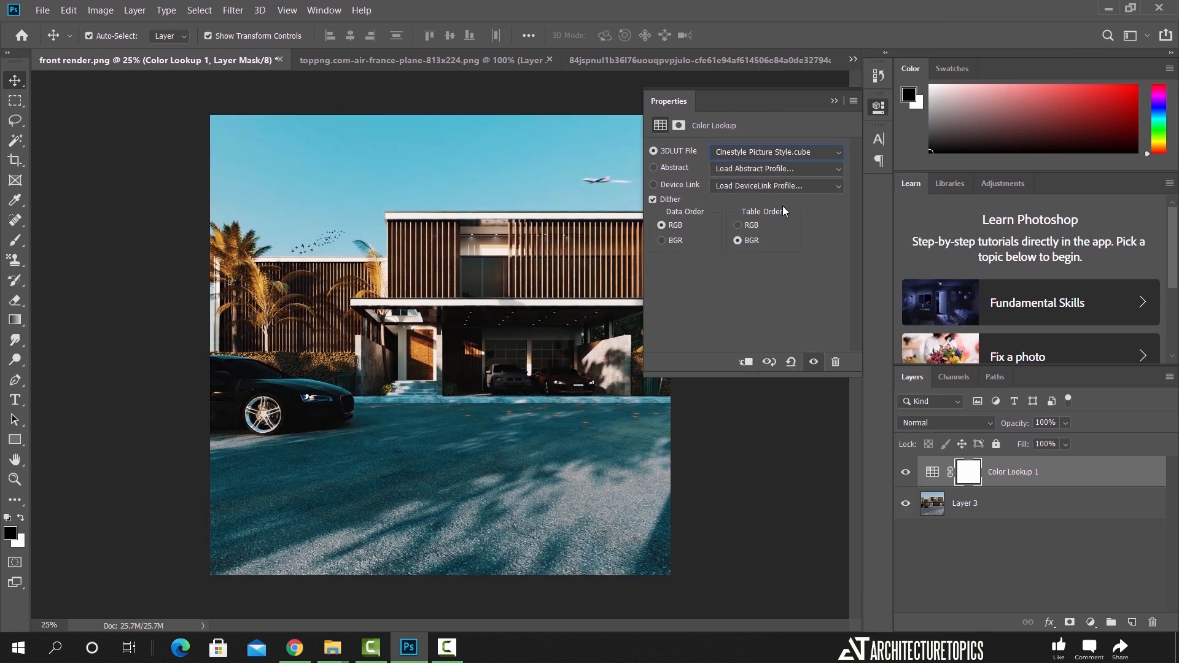
pyautogui.click(834, 101)
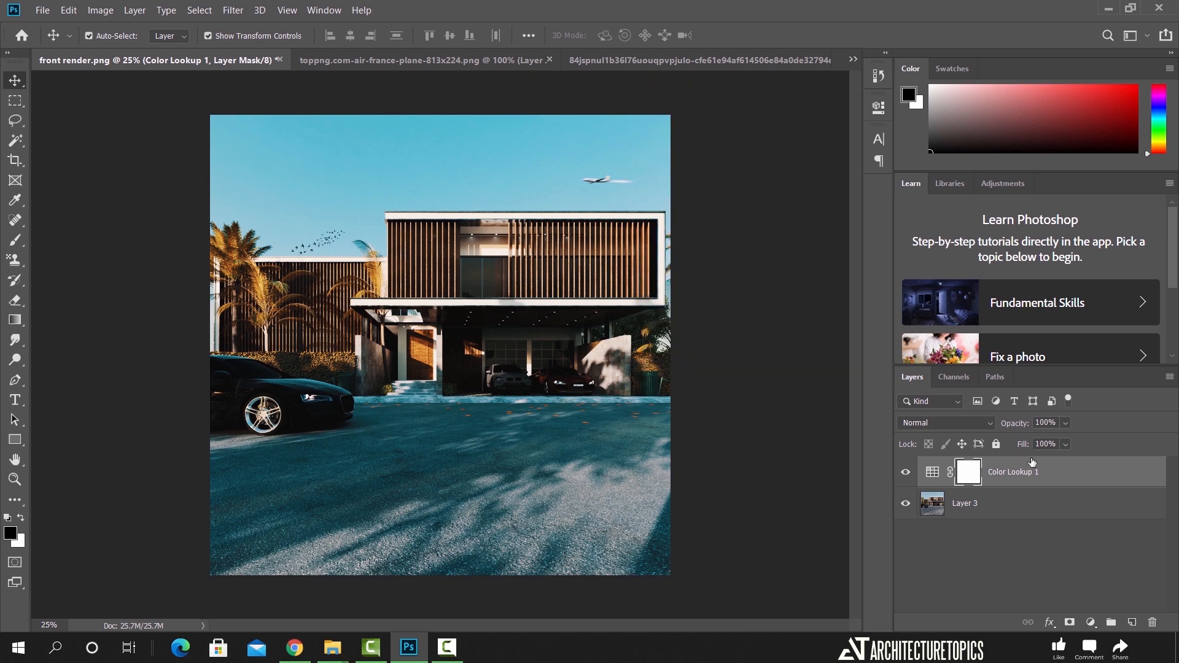
# Set the Color Lookup layer's opacity to 50%
pyautogui.click(1051, 423)
pyautogui.write('60')
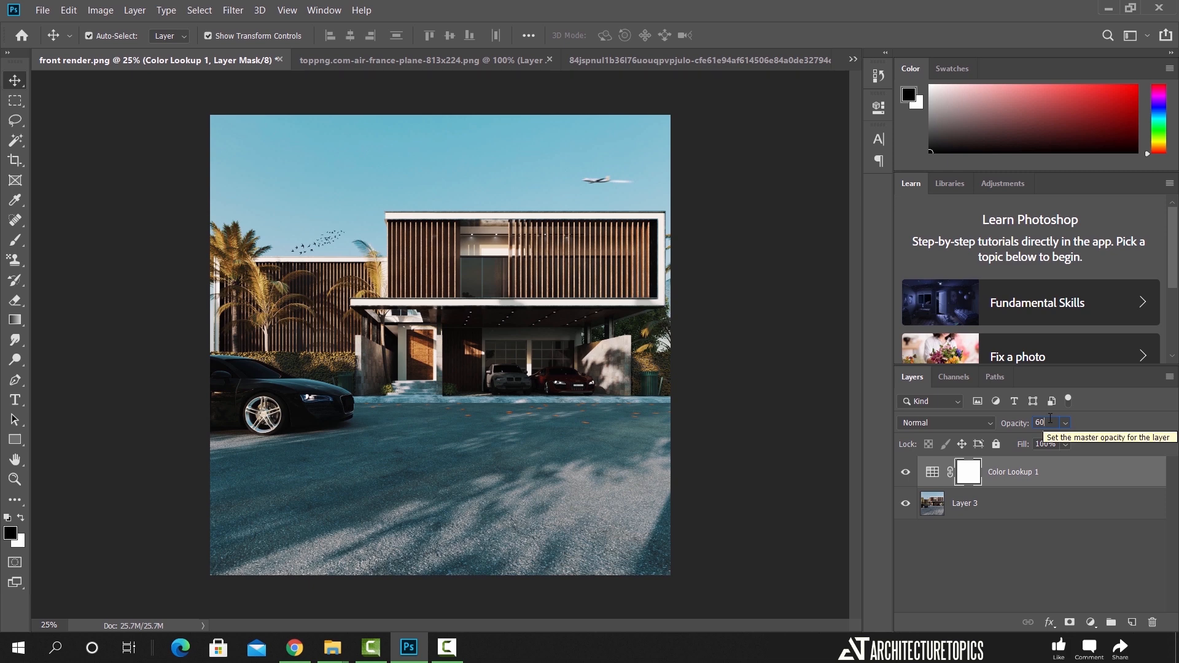
pyautogui.doubleClick(1050, 419)
pyautogui.write('50')
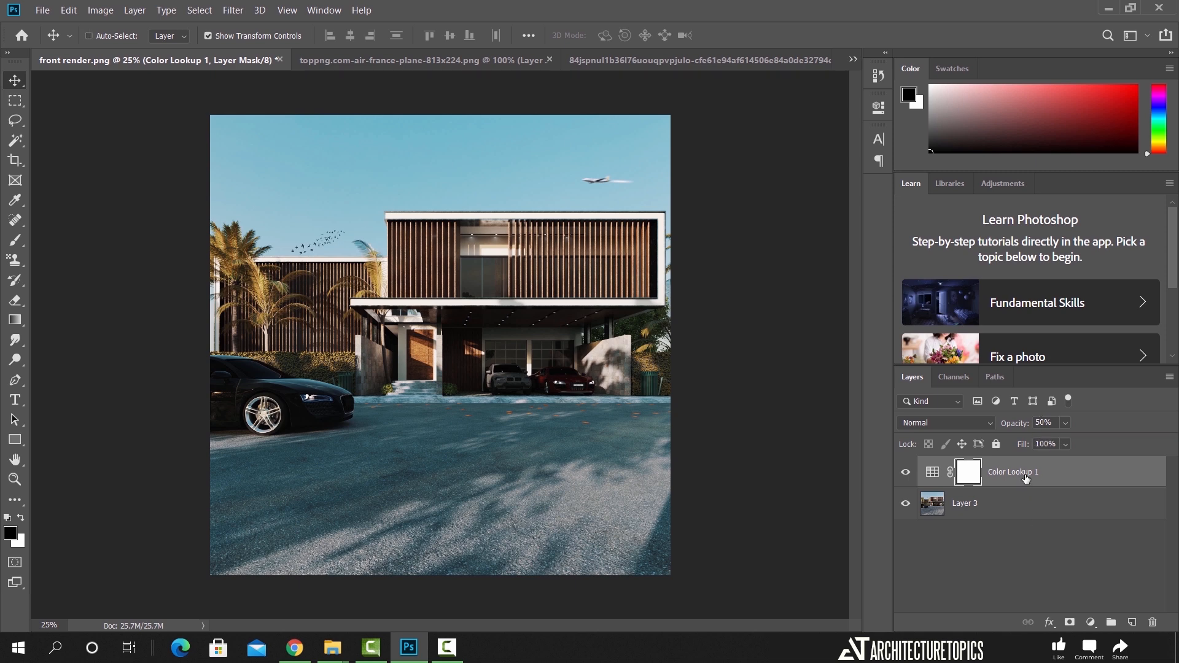
# Merge the Color Lookup adjustment with the render layer and convert the result to a smart object
pyautogui.hotkey('ctrl', 'e')
pyautogui.rightClick(1007, 471)
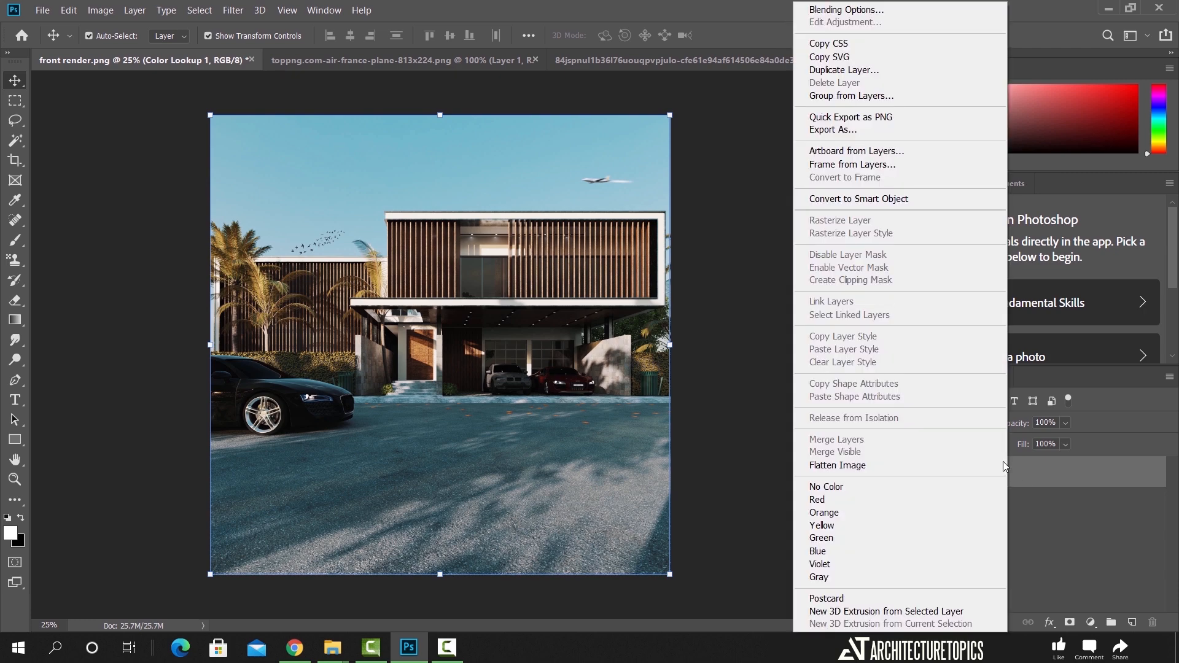
pyautogui.click(898, 199)
# Open the Camera Raw filter and set Temperature to +6, Exposure to +0.15 and Contrast to 15
pyautogui.click(234, 10)
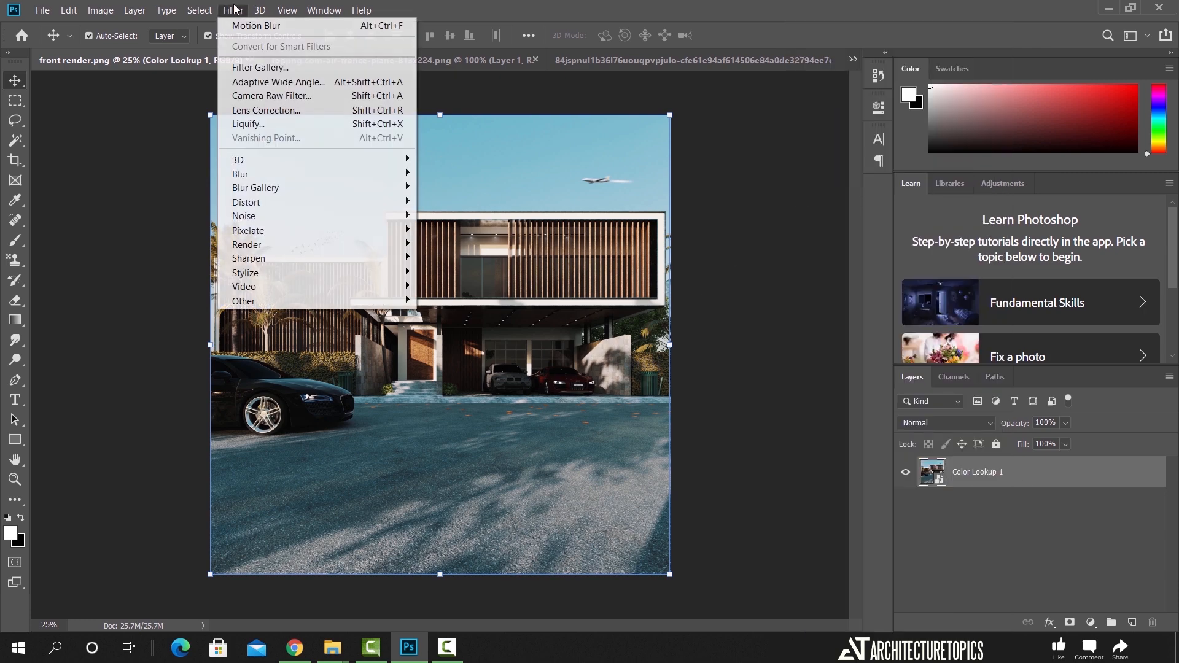
pyautogui.click(272, 95)
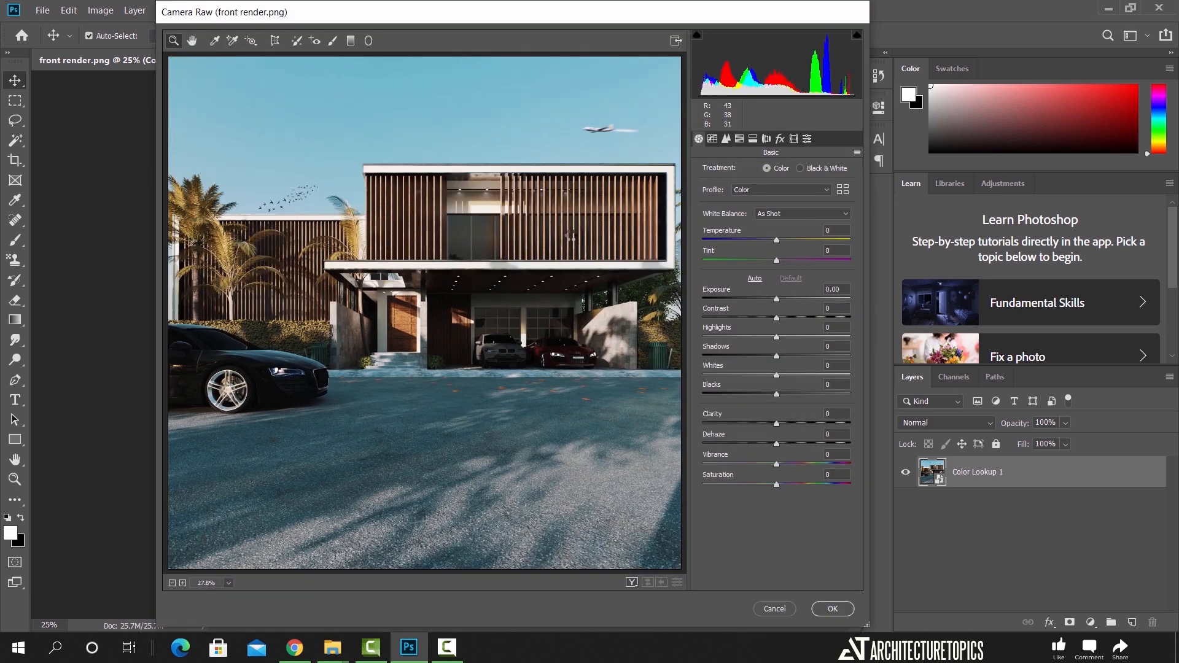
pyautogui.moveTo(777, 240); pyautogui.dragTo(786, 241)
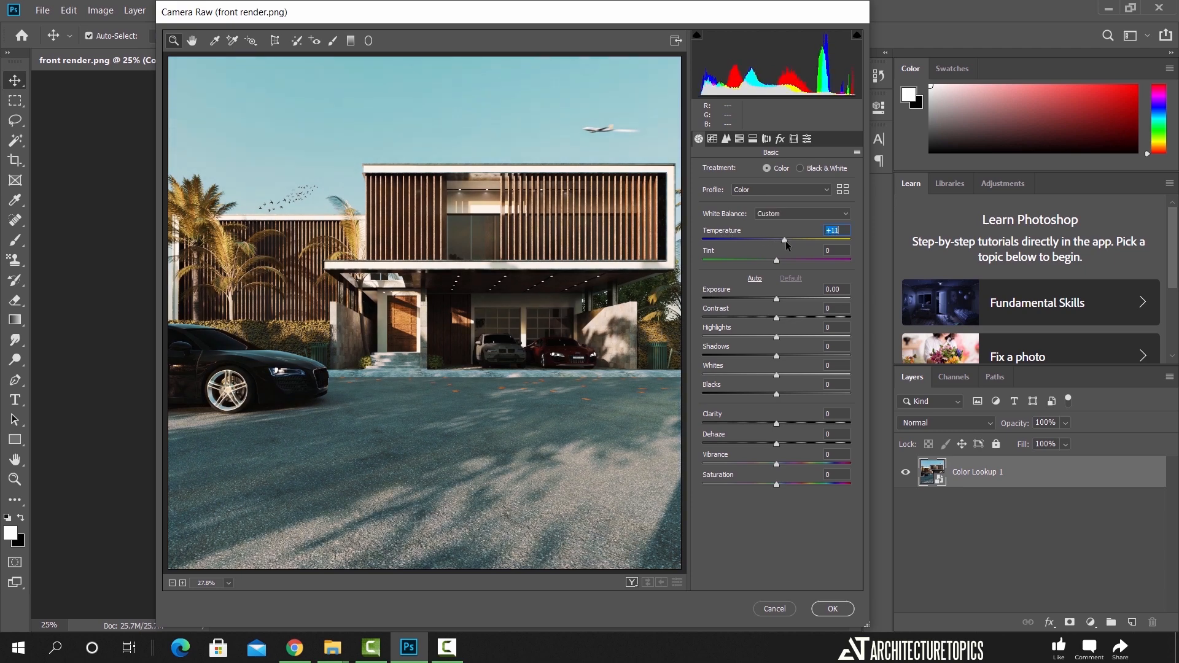
pyautogui.write('6')
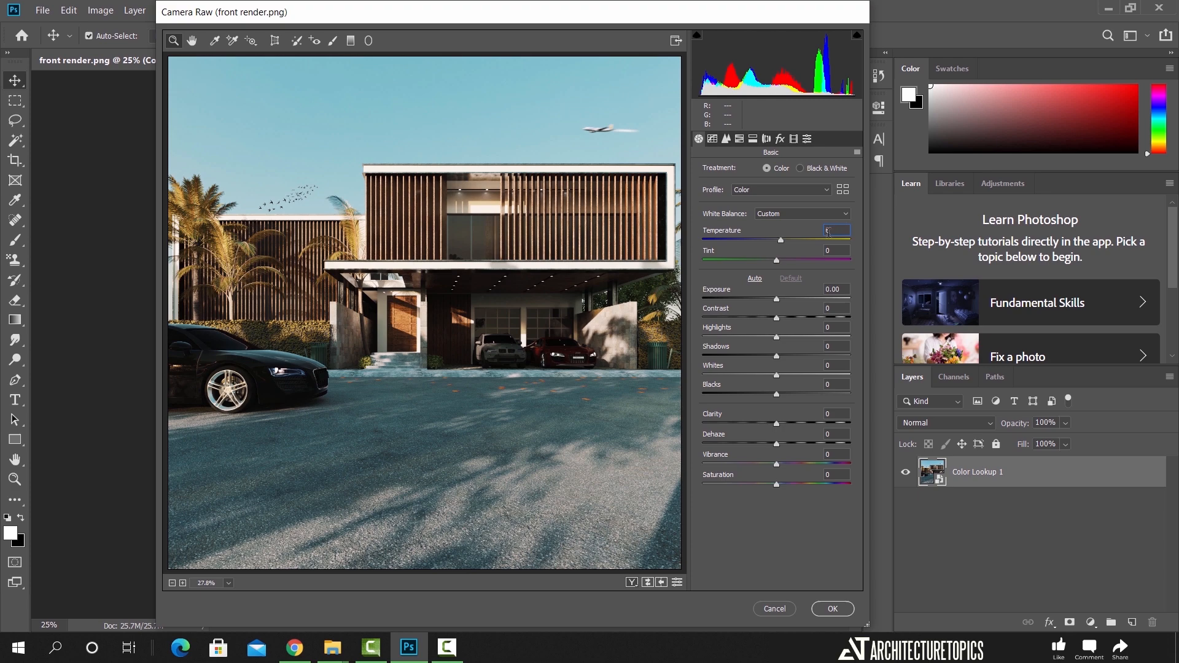
pyautogui.click(836, 288)
pyautogui.write('0.15')
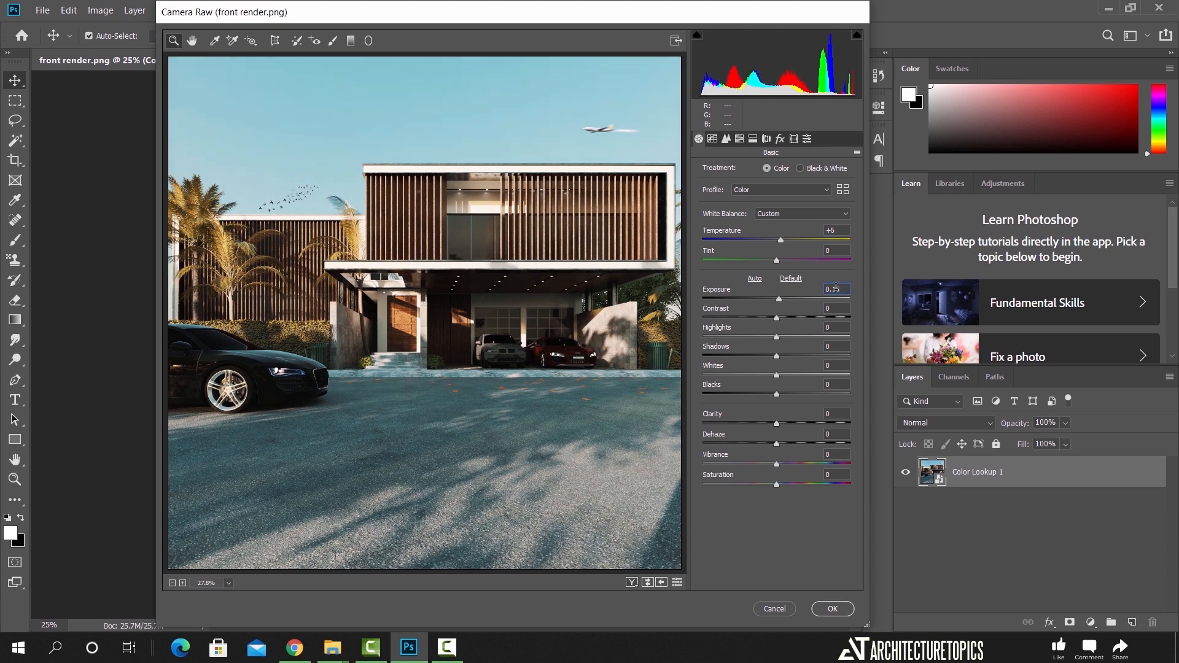
pyautogui.click(834, 308)
pyautogui.write('15')
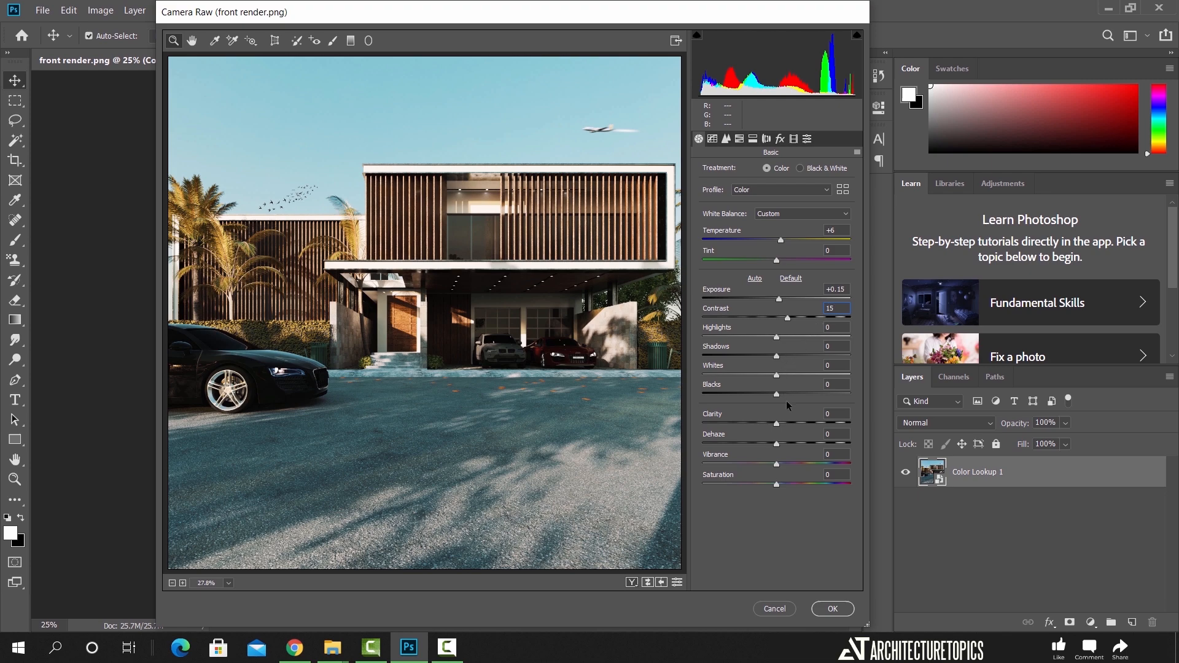
# Set Highlights to +12, Clarity to +8 and Dehaze to +6 in the Camera Raw filter
pyautogui.moveTo(777, 337)
pyautogui.mouseDown()
pyautogui.moveTo(828, 338)
pyautogui.moveTo(785, 341)
pyautogui.mouseUp()
pyautogui.write('12')
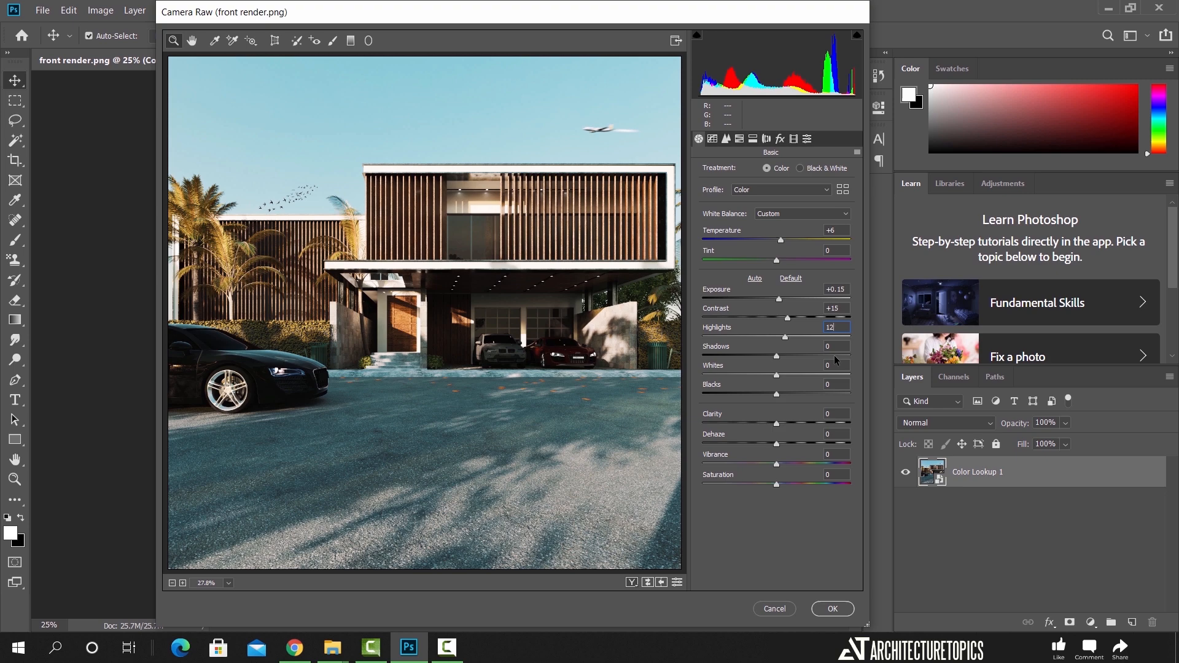
pyautogui.click(832, 414)
pyautogui.write('8')
pyautogui.write('6')
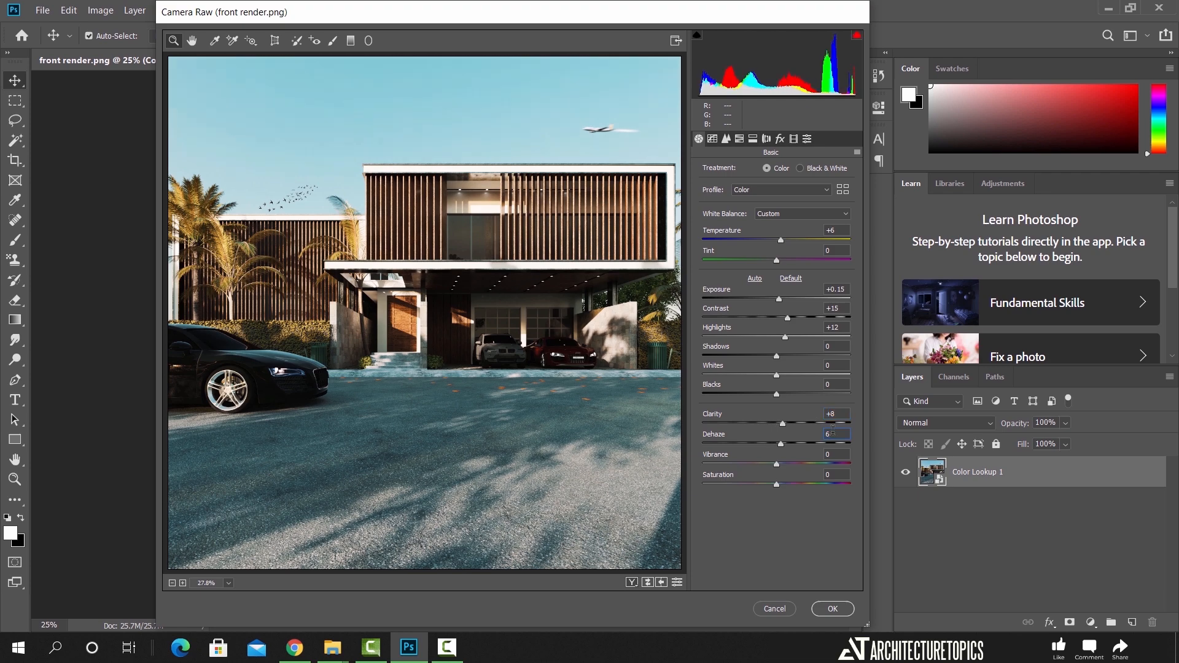
# Compare the adjusted render with the default settings twice and apply the Camera Raw filter
pyautogui.click(677, 583)
pyautogui.click(677, 583)
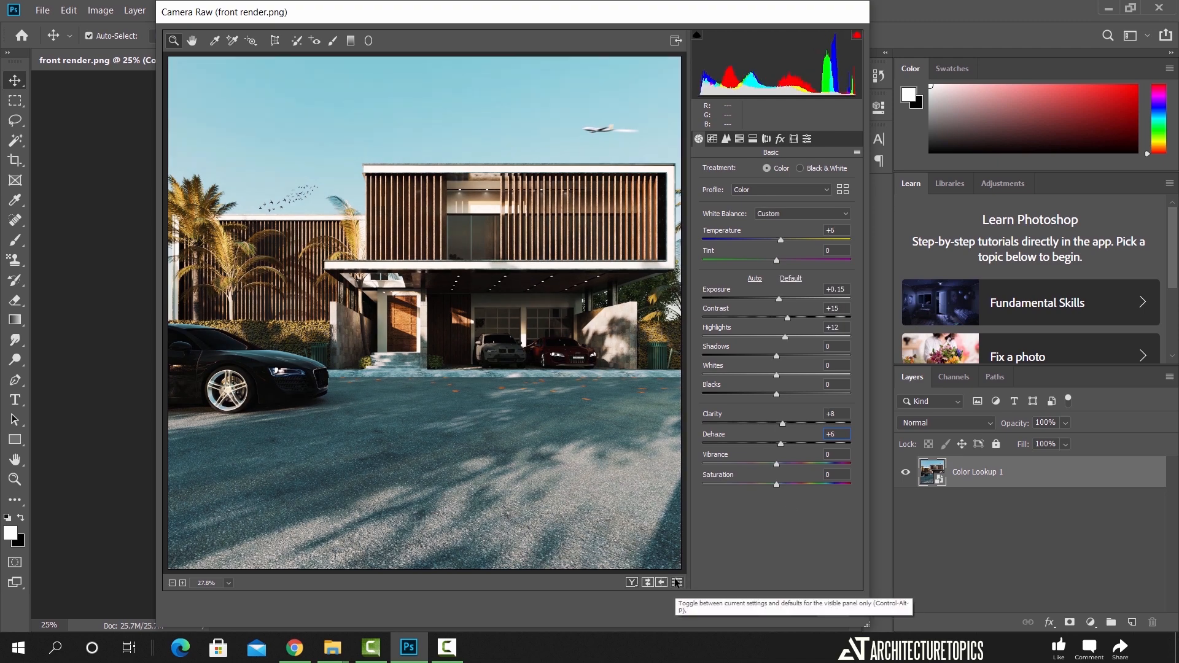
pyautogui.click(677, 582)
pyautogui.click(677, 583)
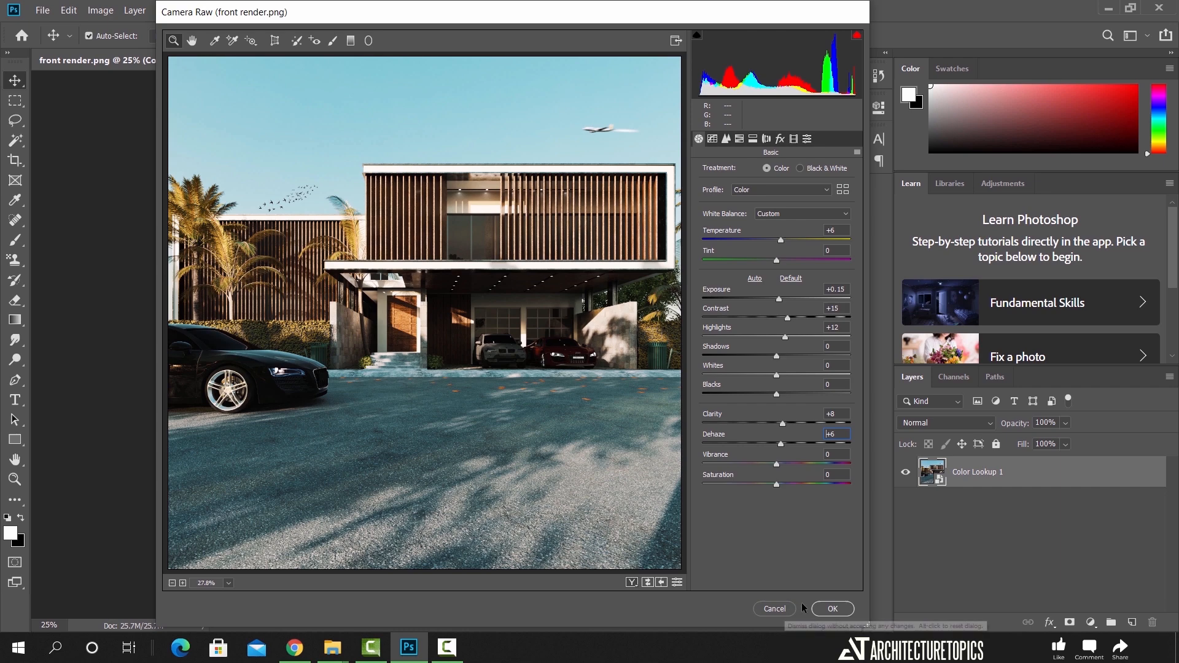
pyautogui.click(833, 608)
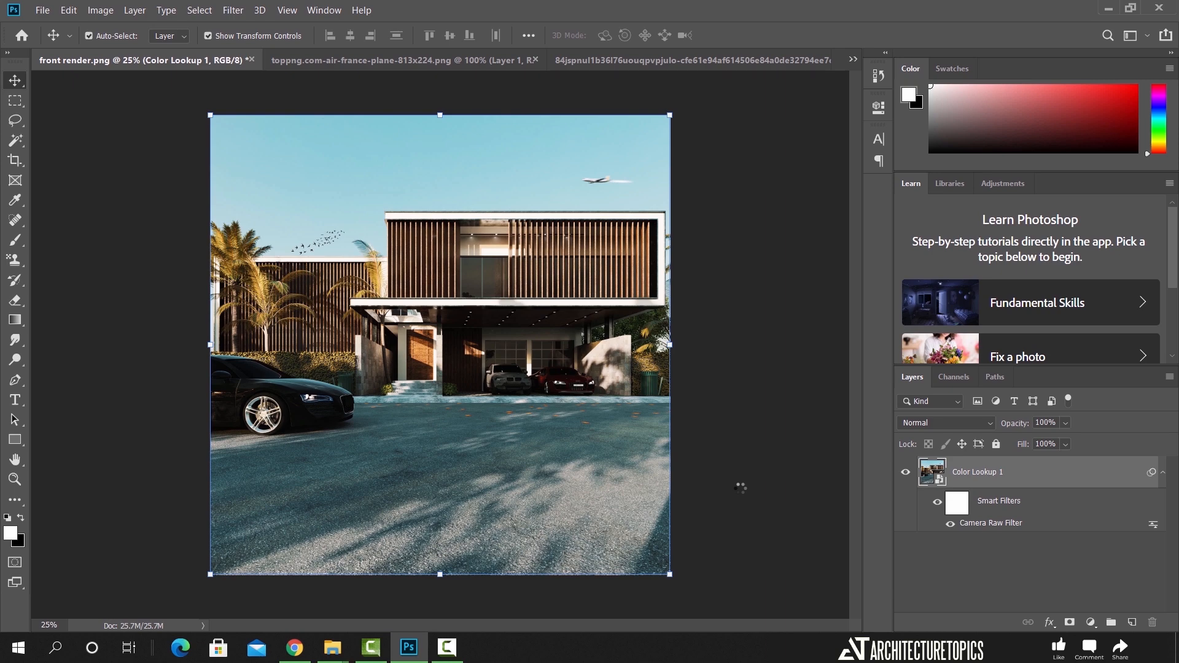
pyautogui.keyDown('alt'); pyautogui.scroll(5, 547, 414); pyautogui.keyUp('alt')
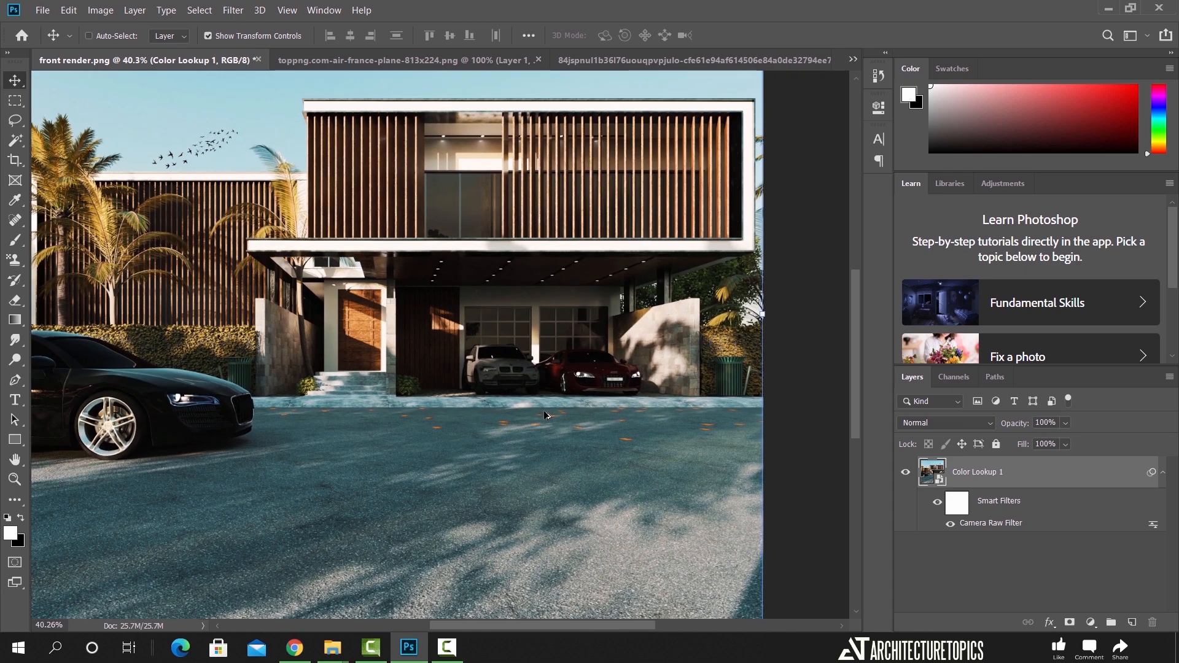
pyautogui.scroll(3, 546, 413)
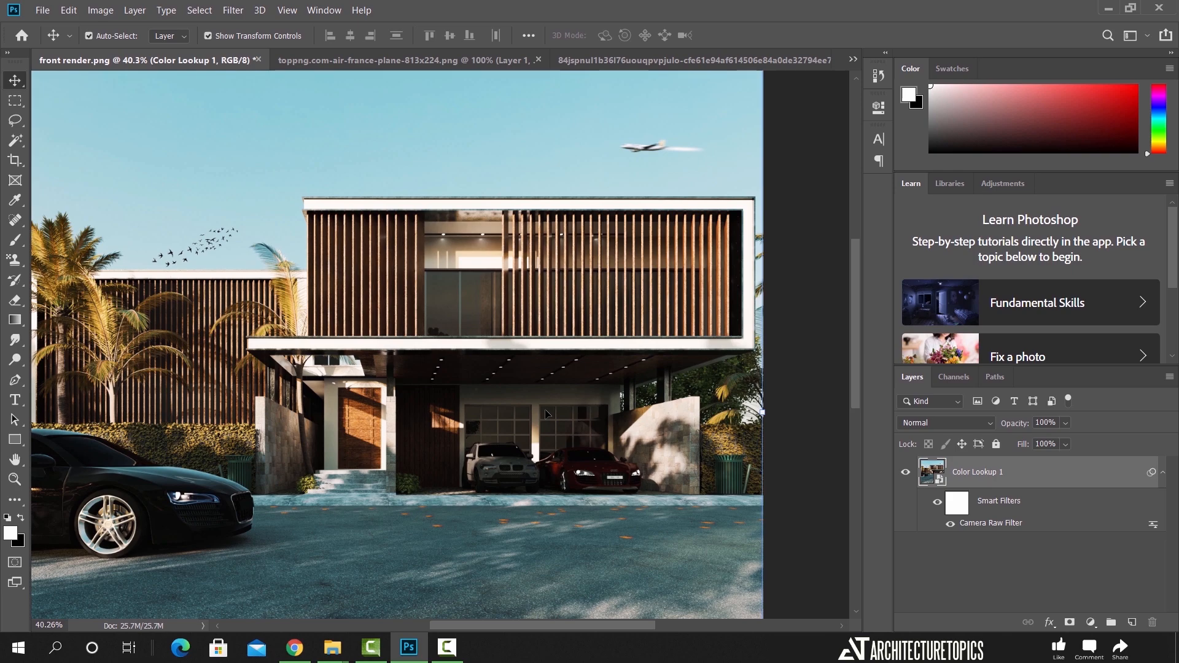
pyautogui.keyDown('alt'); pyautogui.scroll(-3, 545, 414); pyautogui.keyUp('alt')
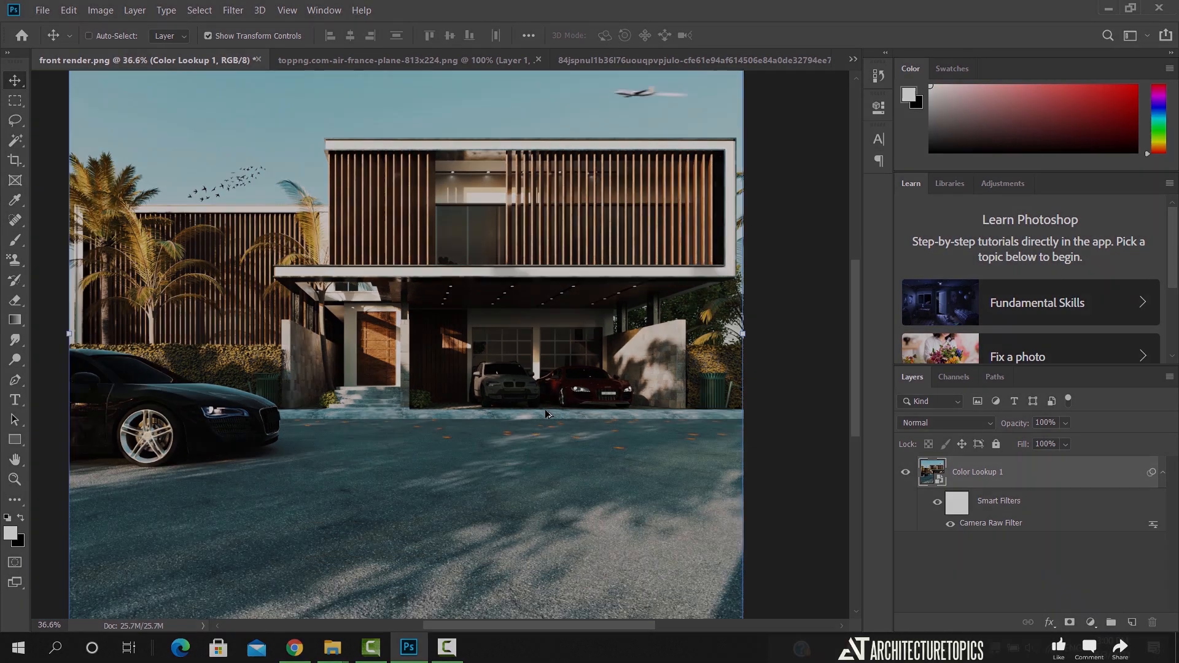